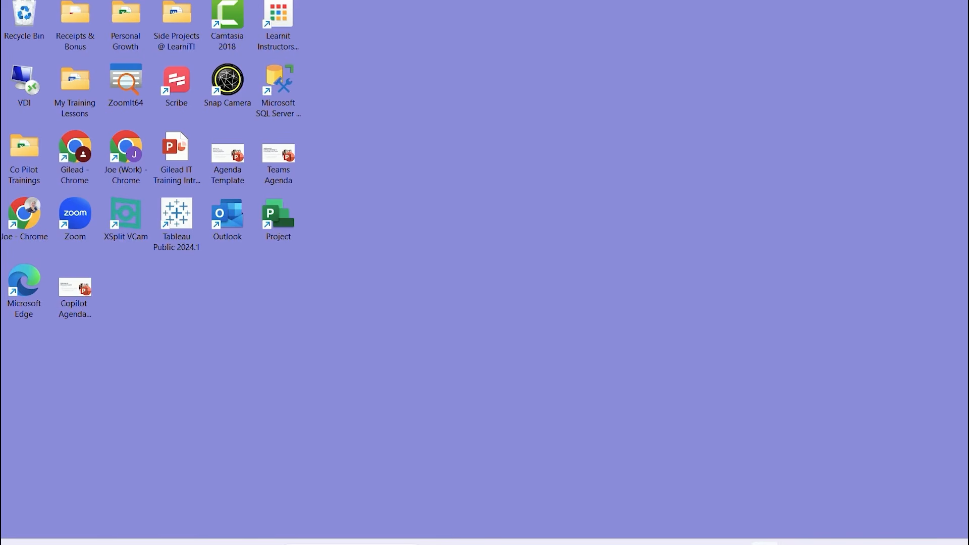
Launch Microsoft Access from the Start menu's All apps list
key(super)
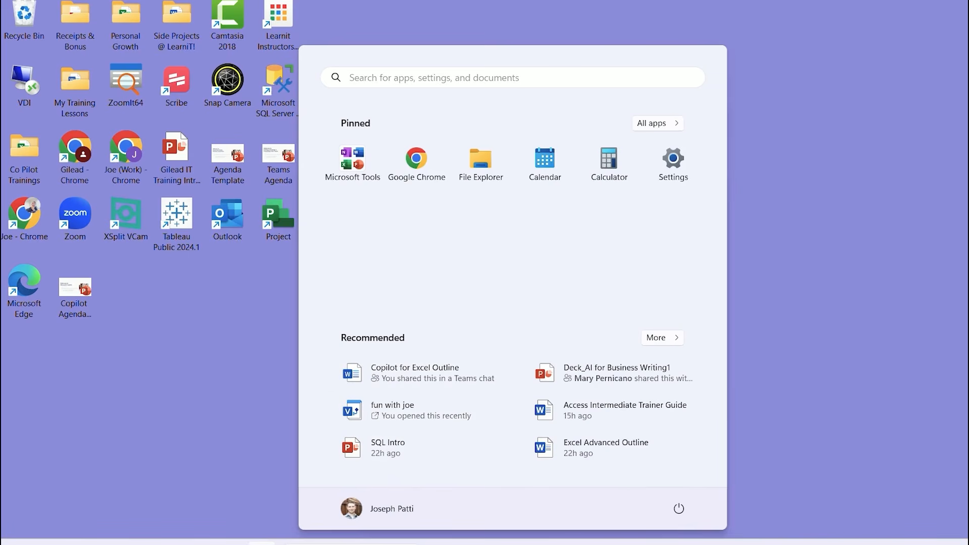
click(656, 123)
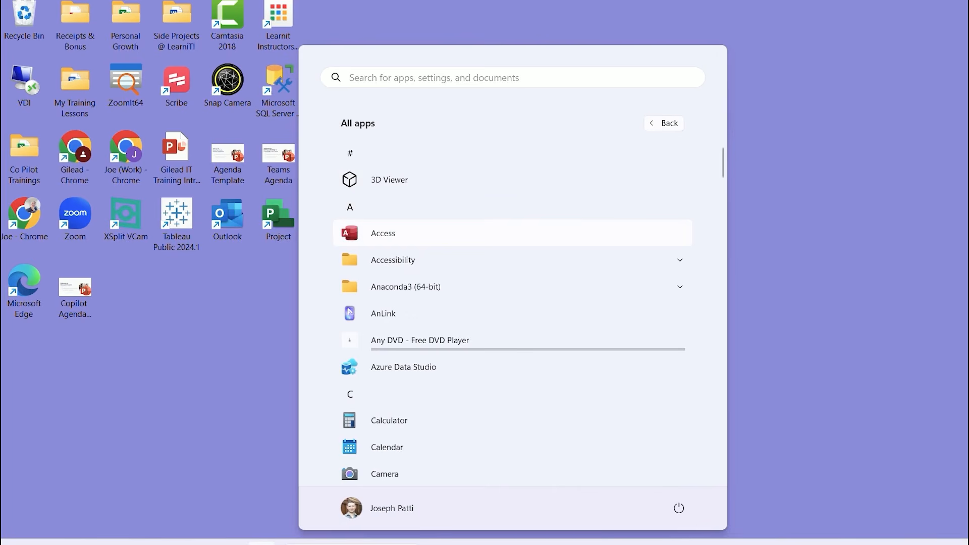
click(383, 234)
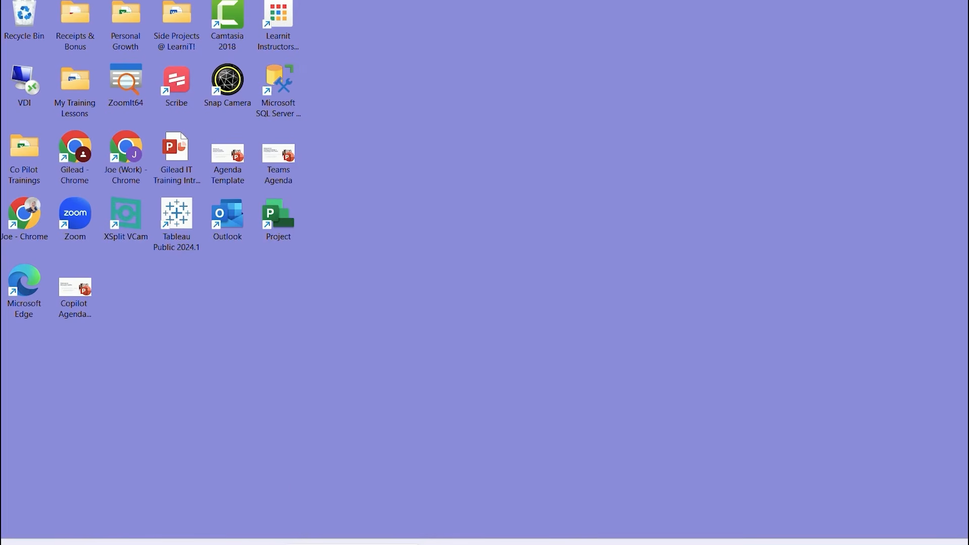
Maximize the Access start screen showing templates and recent Northwind, typing 'Start Up Page'
drag(809, 222, 586, 1)
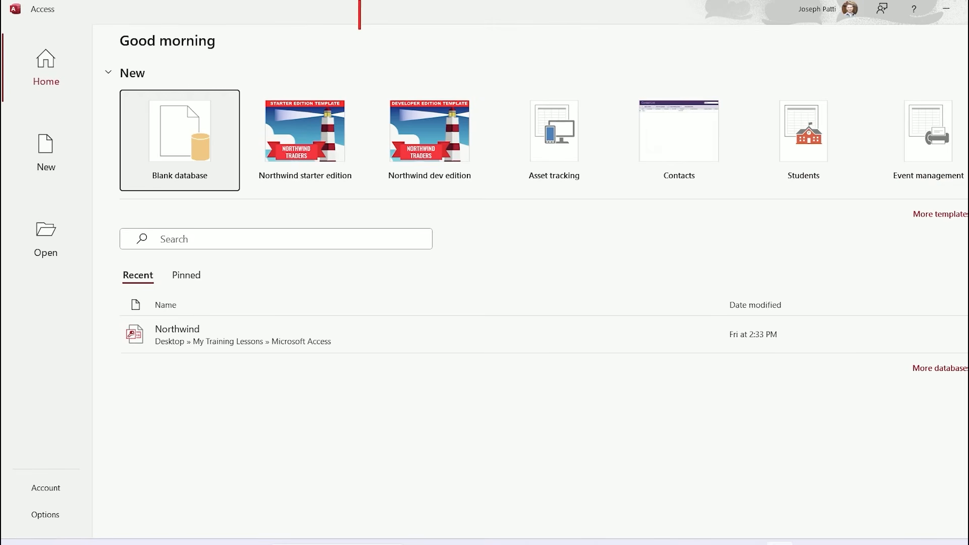
text(Start )
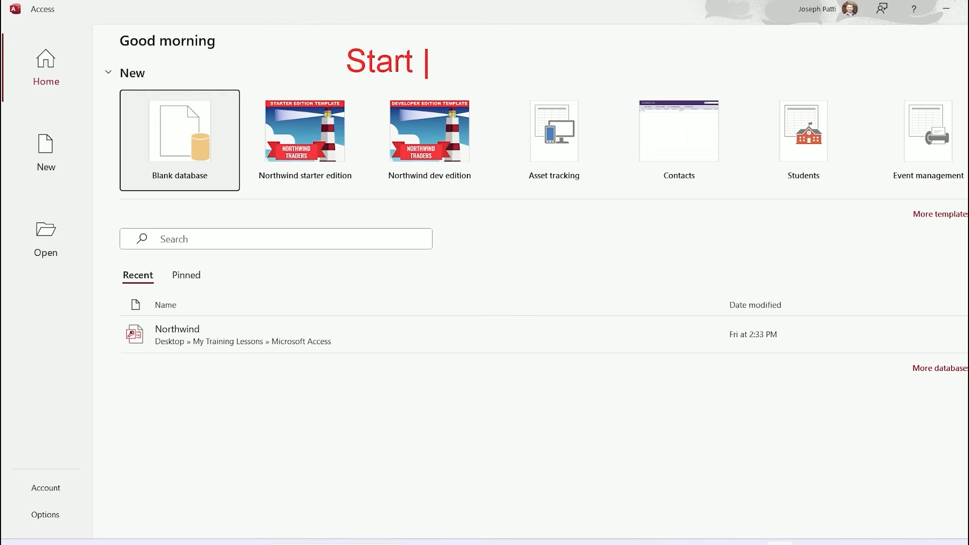
text(Up Page)
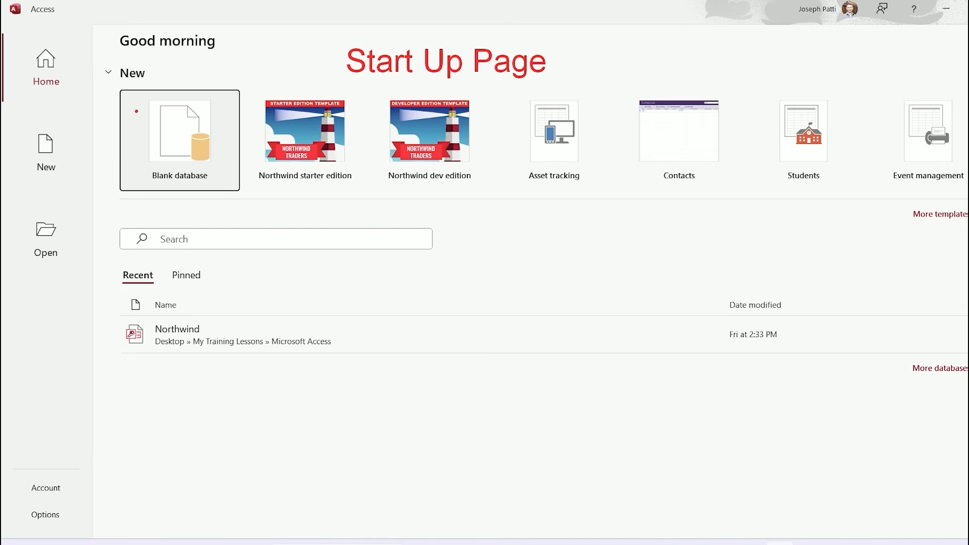
drag(109, 83, 248, 206)
mouse_move(254, 81)
mouse_down()
mouse_move(539, 180)
mouse_move(968, 200)
mouse_up()
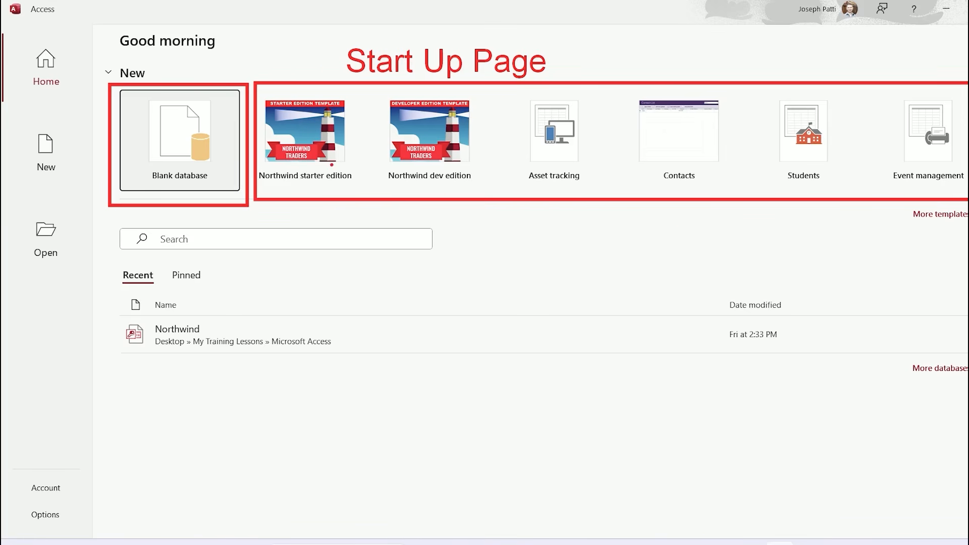
drag(337, 185, 382, 241)
drag(216, 324, 272, 296)
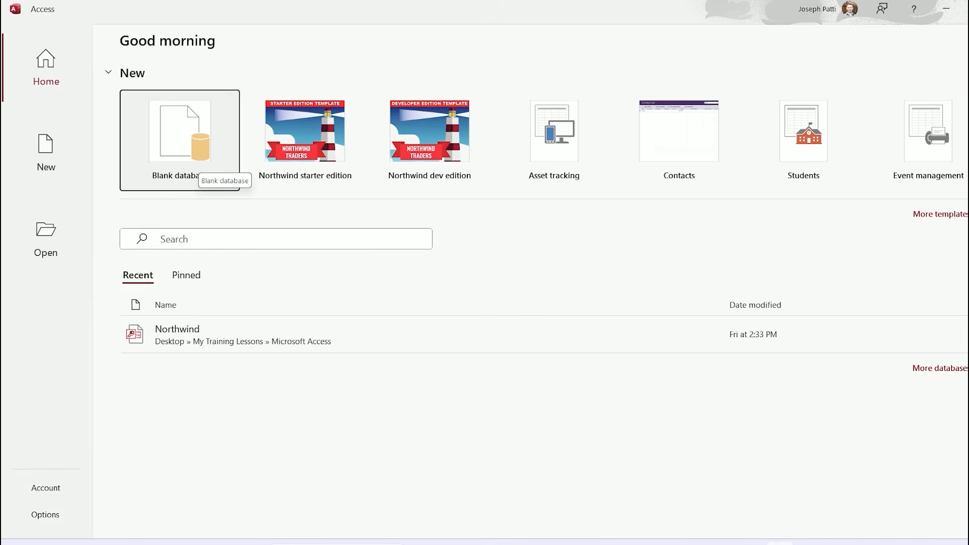
click(180, 140)
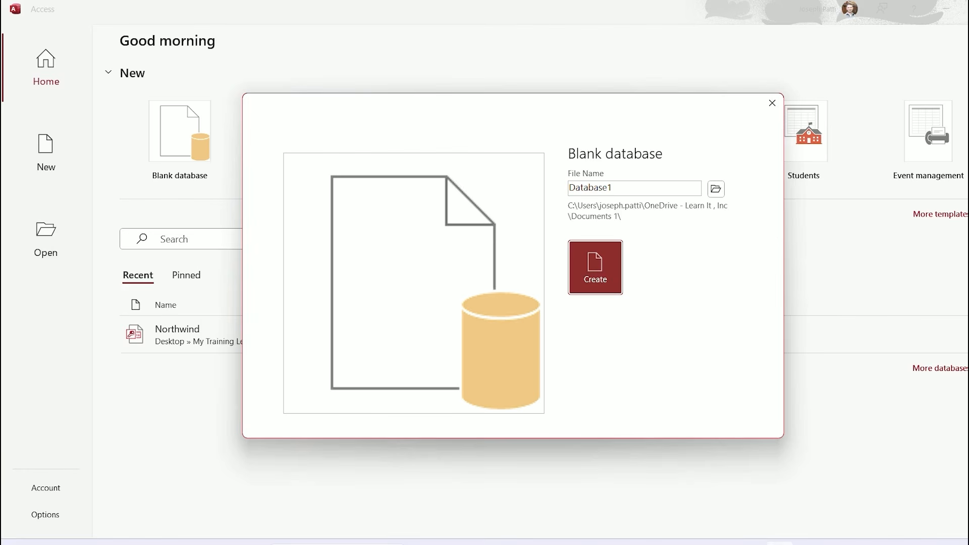
click(772, 103)
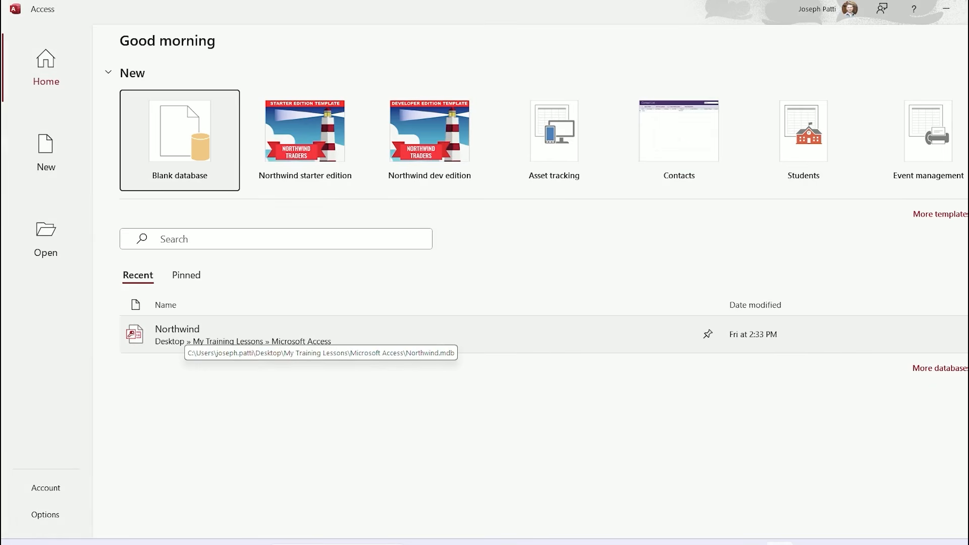
Open Northwind from Recent, dismiss its welcome screen, and close the Main Switchboard form
click(184, 335)
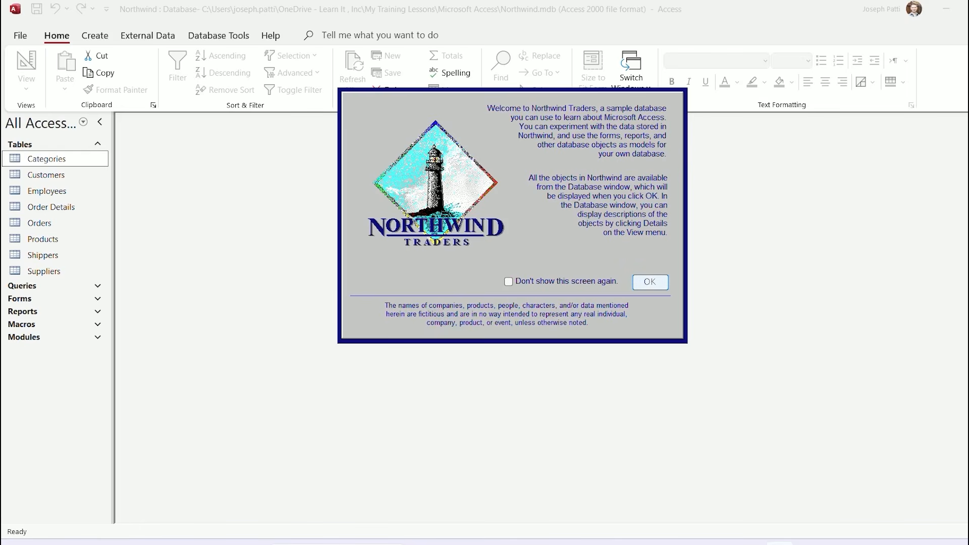
click(650, 281)
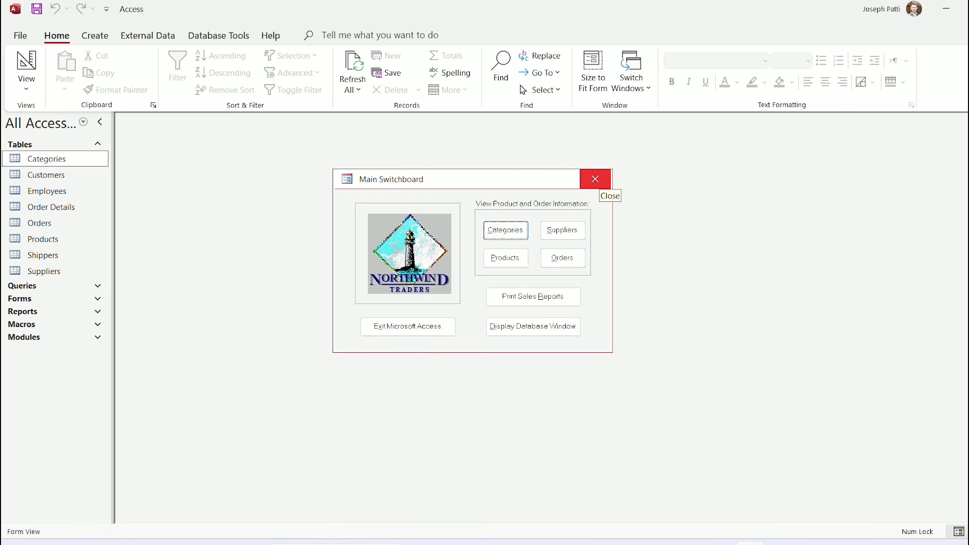
click(595, 179)
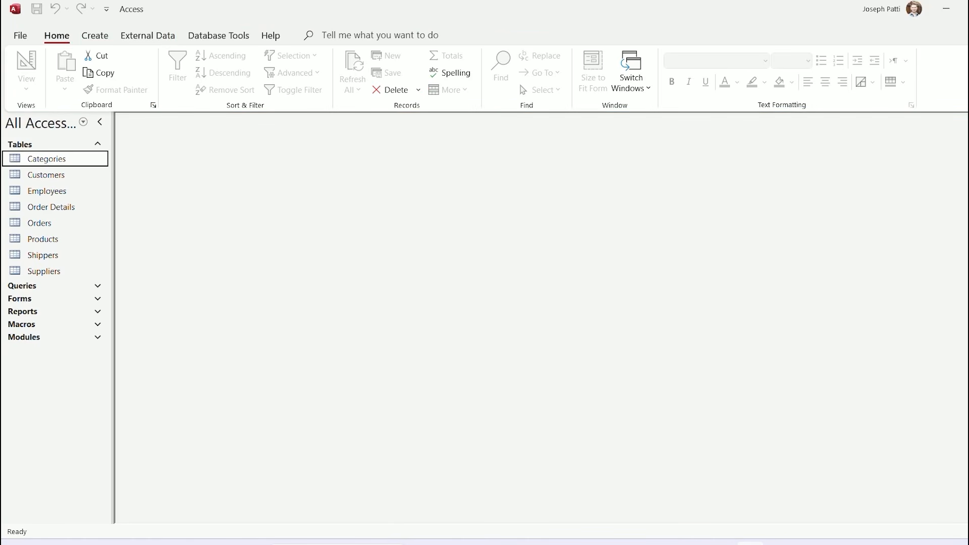
Switch to the Create tab and open the Customize Quick Access Toolbar list
click(95, 36)
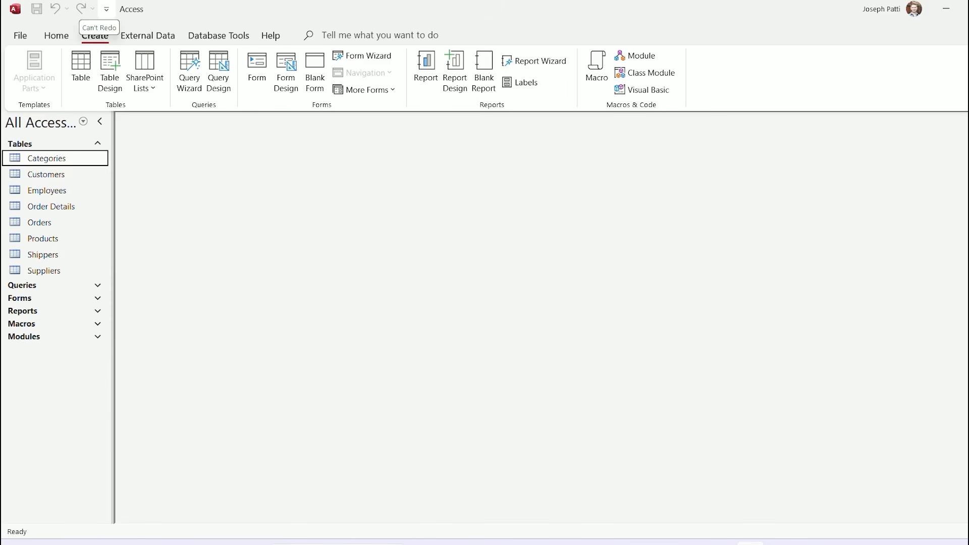
click(107, 9)
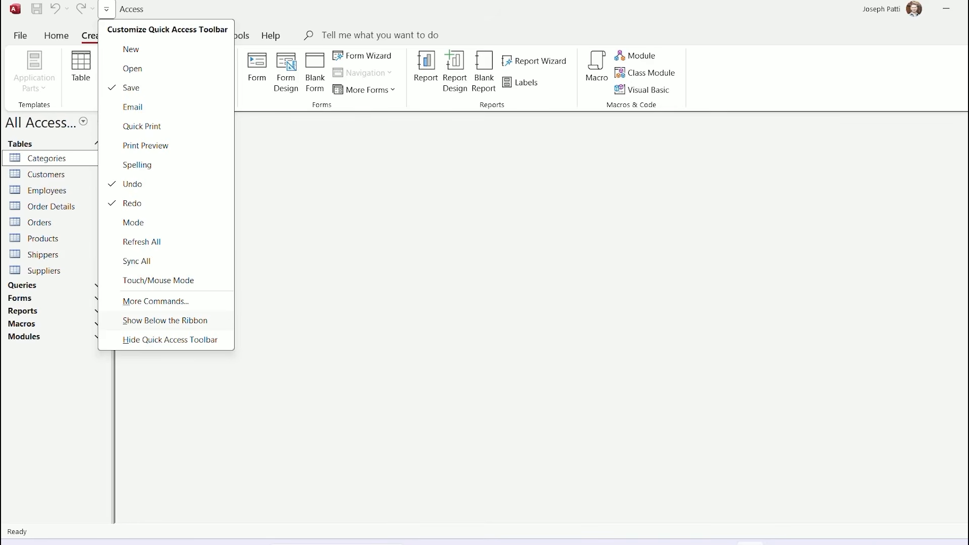
Try the Quick Access Toolbar below the ribbon, then put it back above the ribbon
click(165, 320)
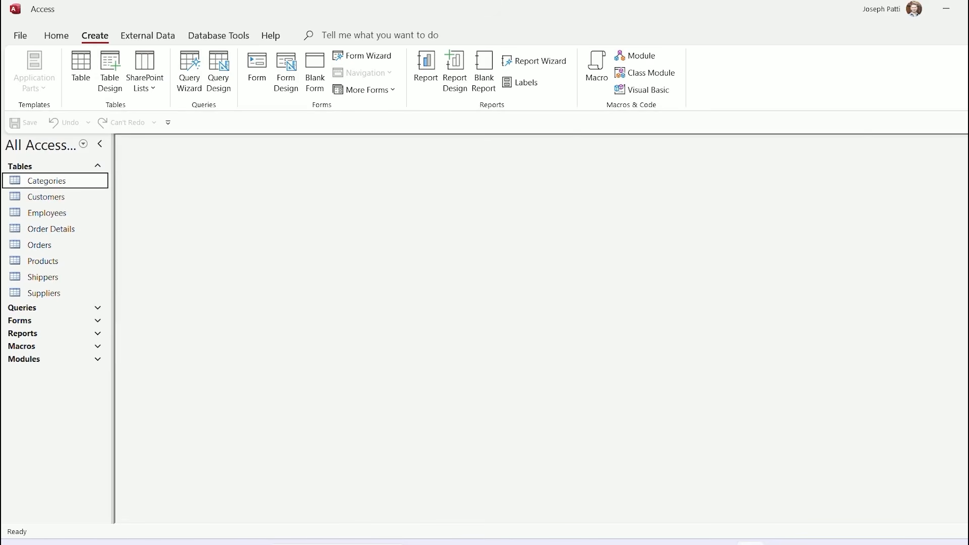
click(168, 122)
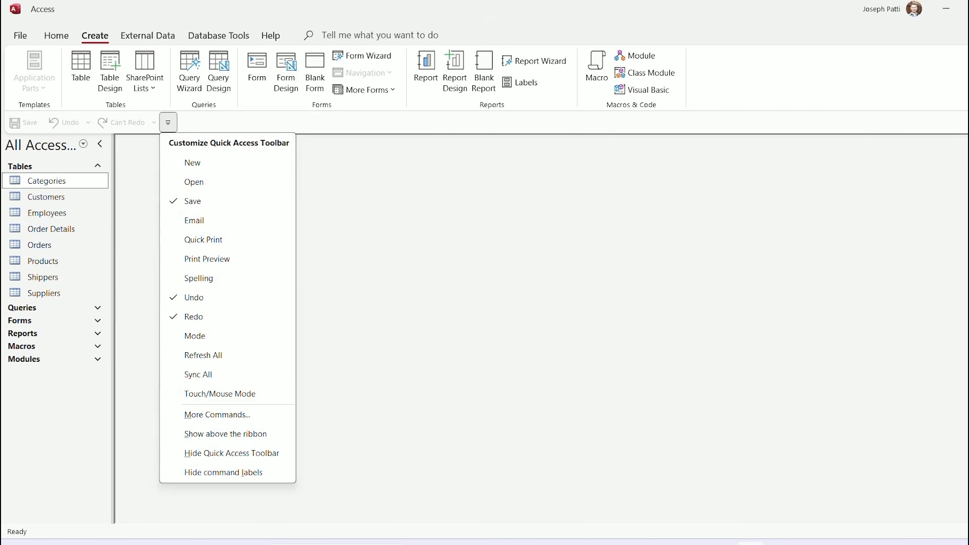
click(225, 434)
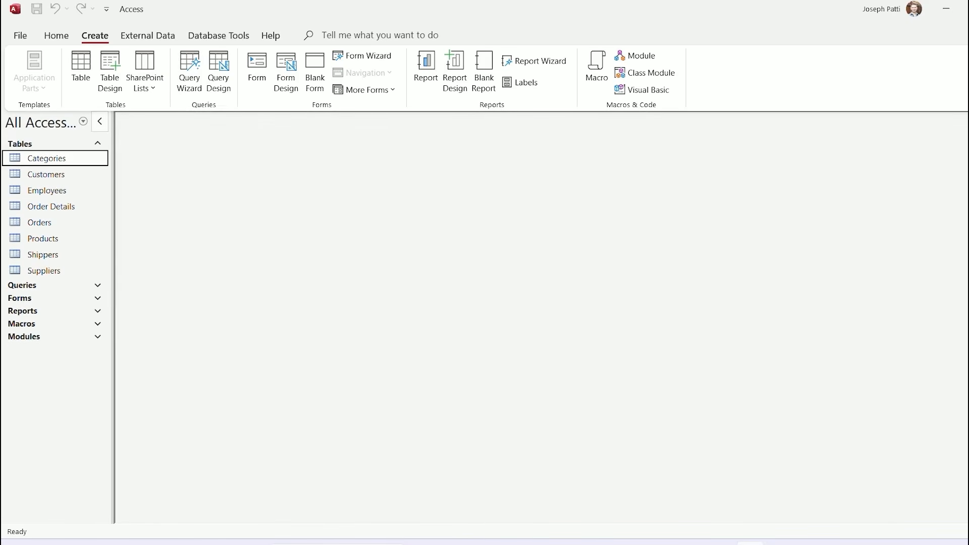
click(107, 9)
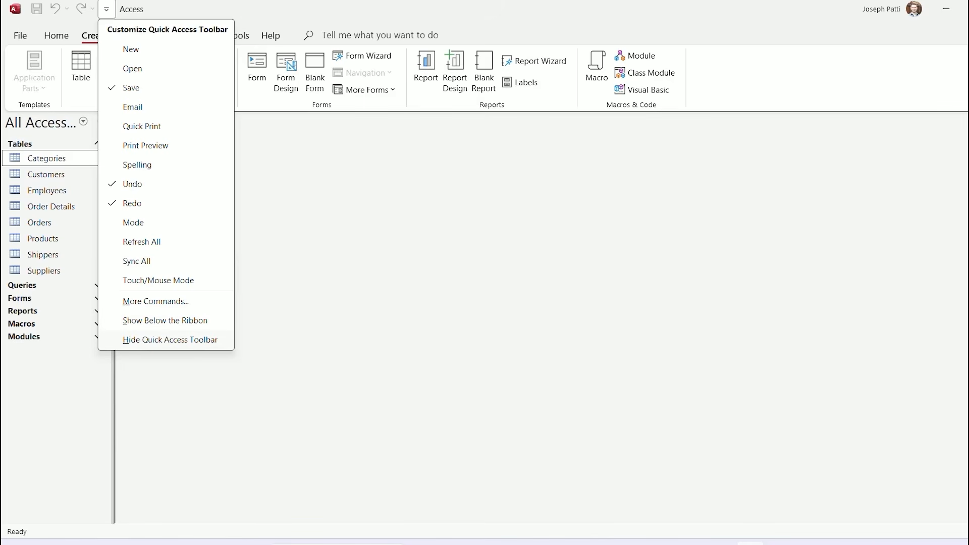
key(Escape)
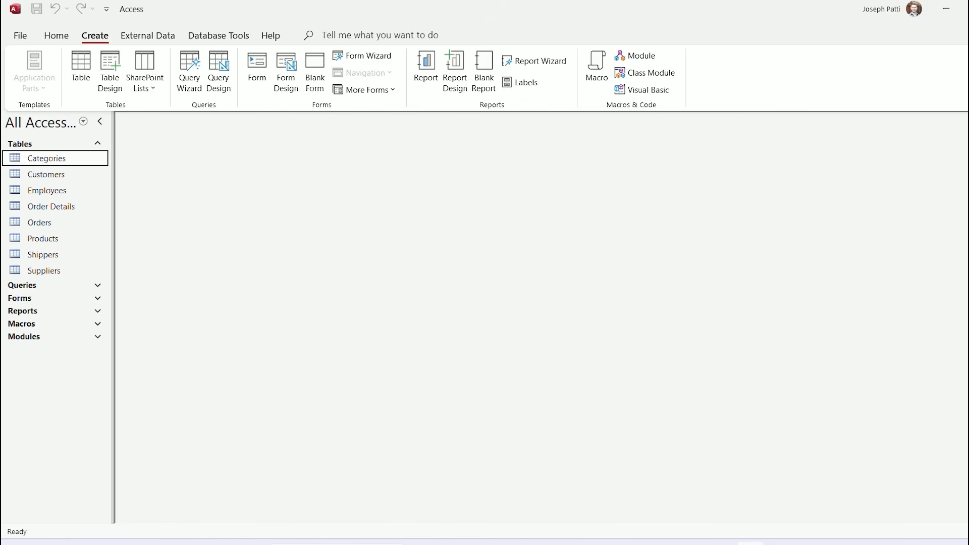
Widen the navigation pane so 'All Access Objects' shows fully, and collapse the Tables group
drag(114, 323, 176, 323)
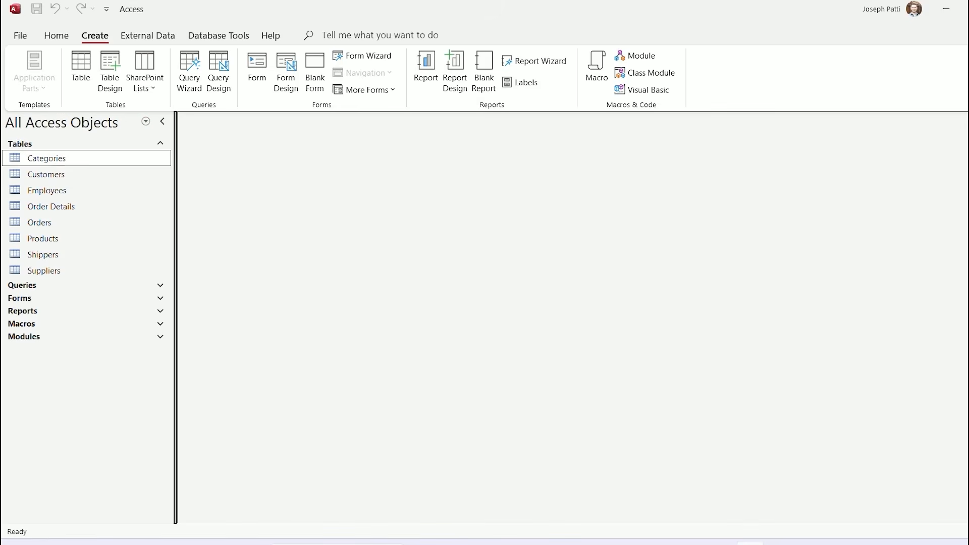
click(160, 144)
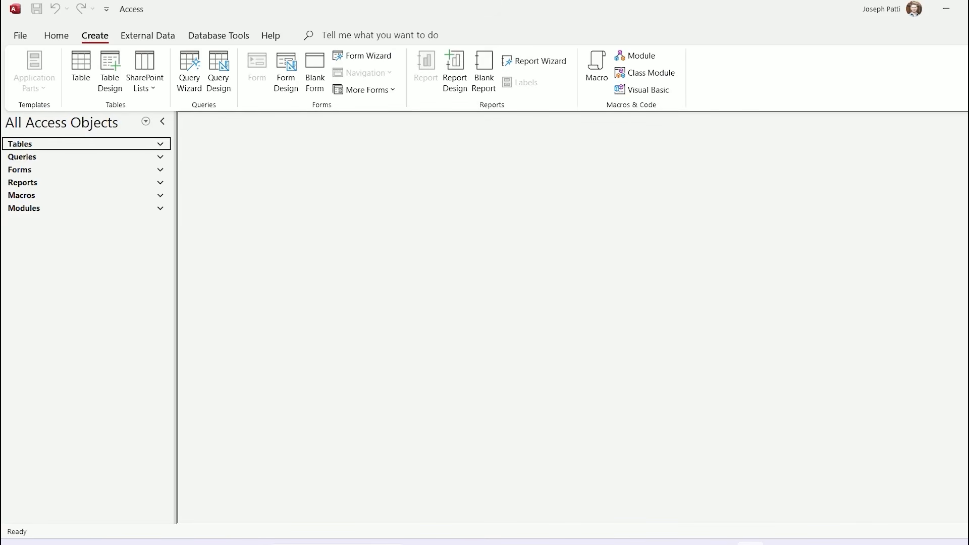
Check the Macros group menu, narrow the pane slightly, and open the category/filter menu
right_click(26, 195)
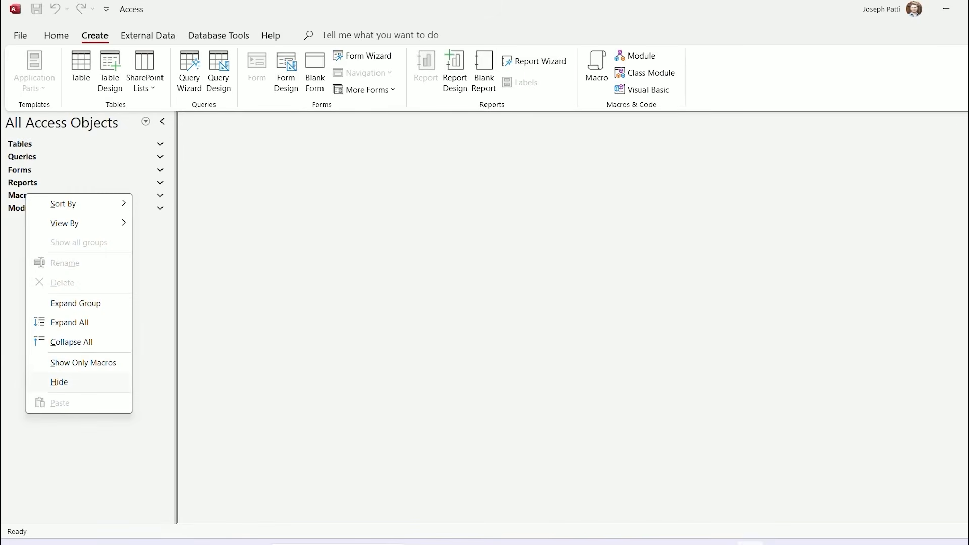
key(Escape)
mouse_move(176, 318)
mouse_down()
mouse_move(163, 318)
mouse_move(172, 318)
mouse_up()
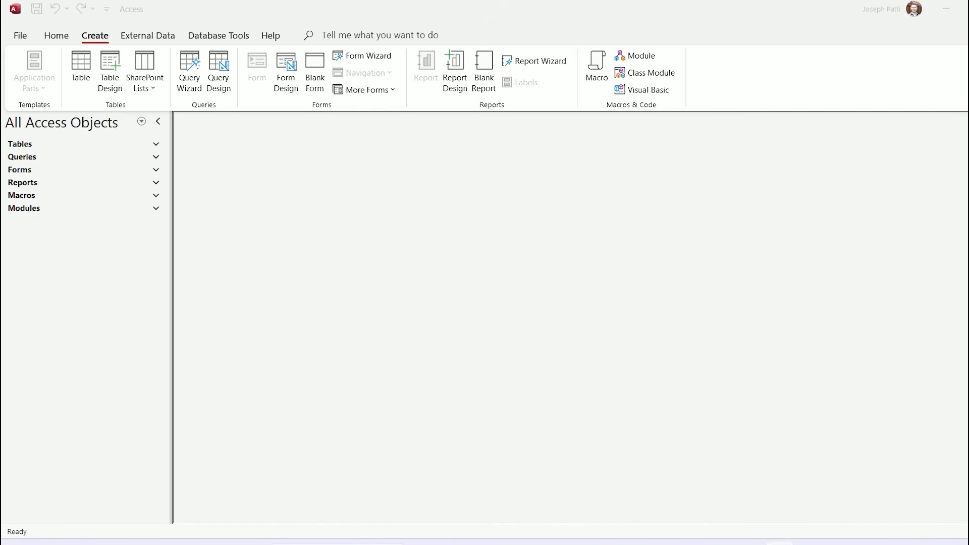
click(141, 121)
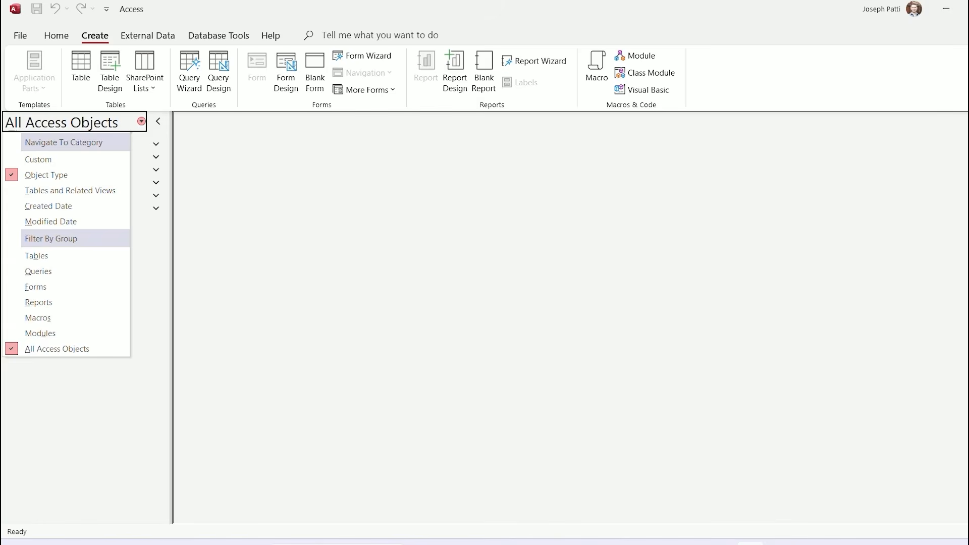
Close the navigation menu and re-expand the Tables group to list Northwind's eight tables
key(Escape)
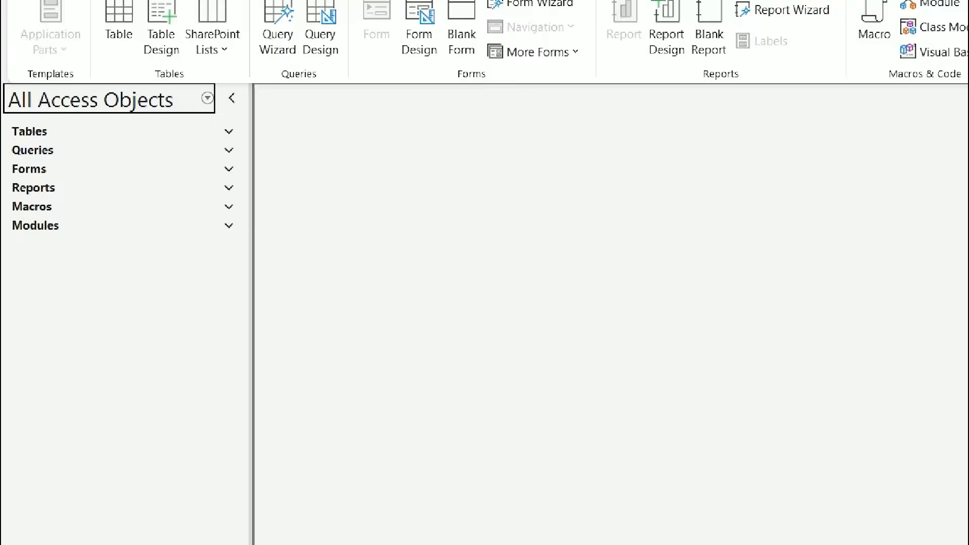
drag(77, 113, 124, 104)
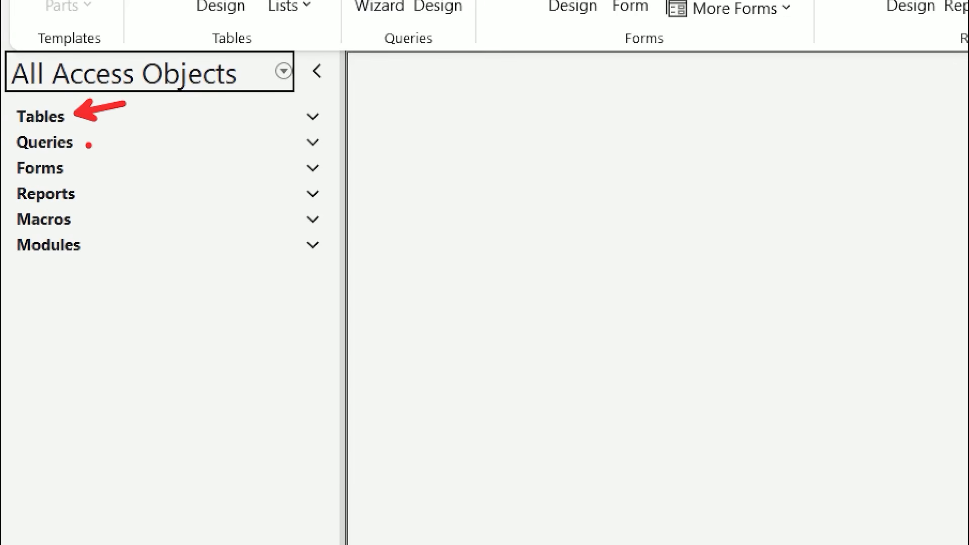
drag(89, 144, 166, 125)
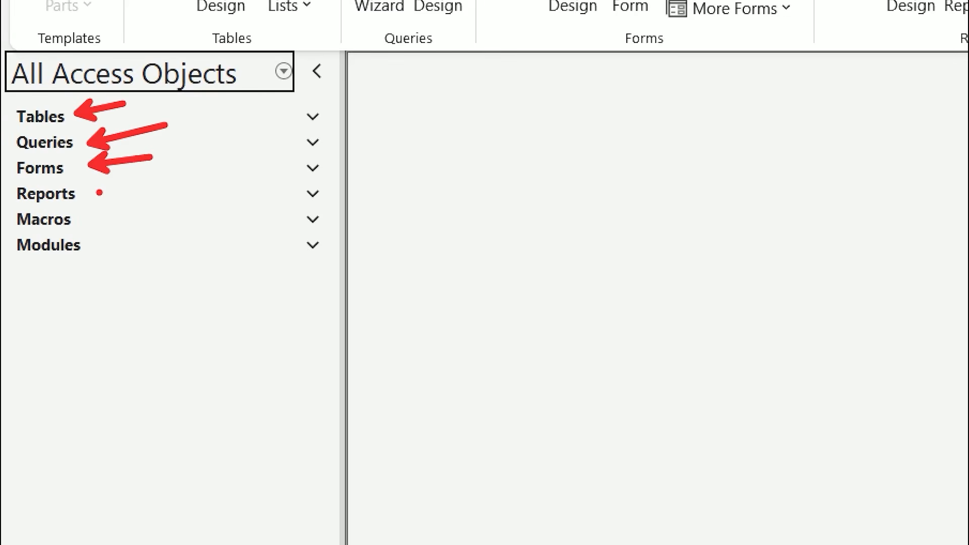
drag(98, 193, 160, 193)
drag(97, 219, 148, 219)
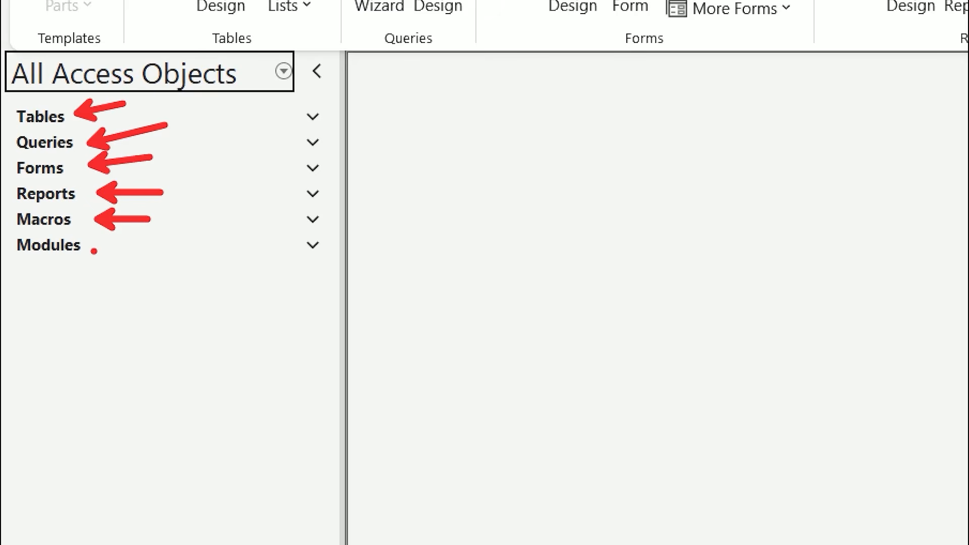
drag(93, 249, 140, 251)
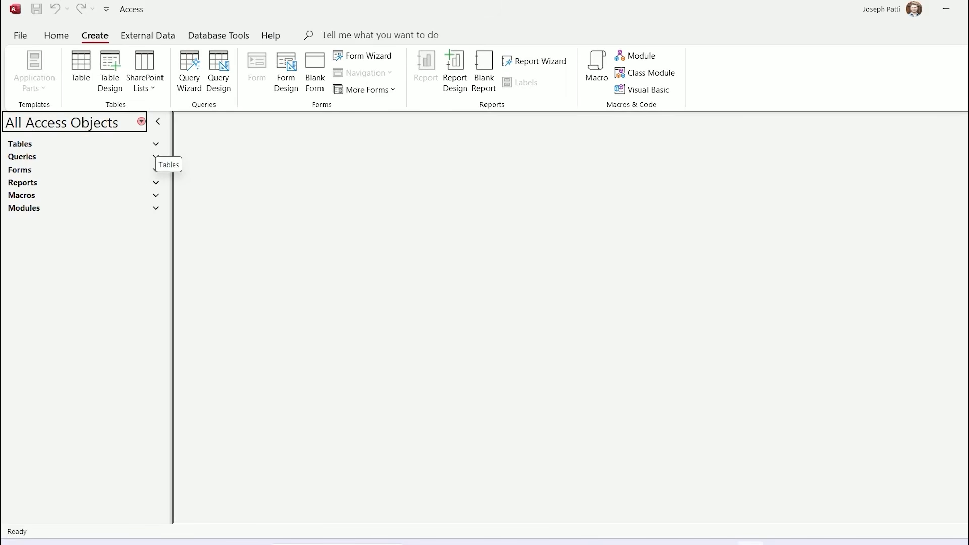
click(156, 145)
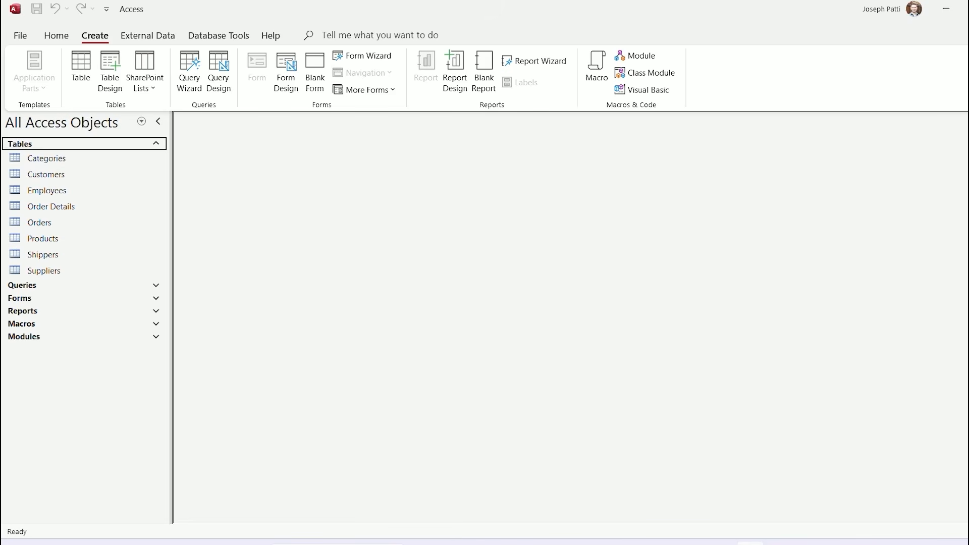
Collapse Tables and expand Queries to list Invoices, Orders Qry, Sales by Year and others
click(156, 143)
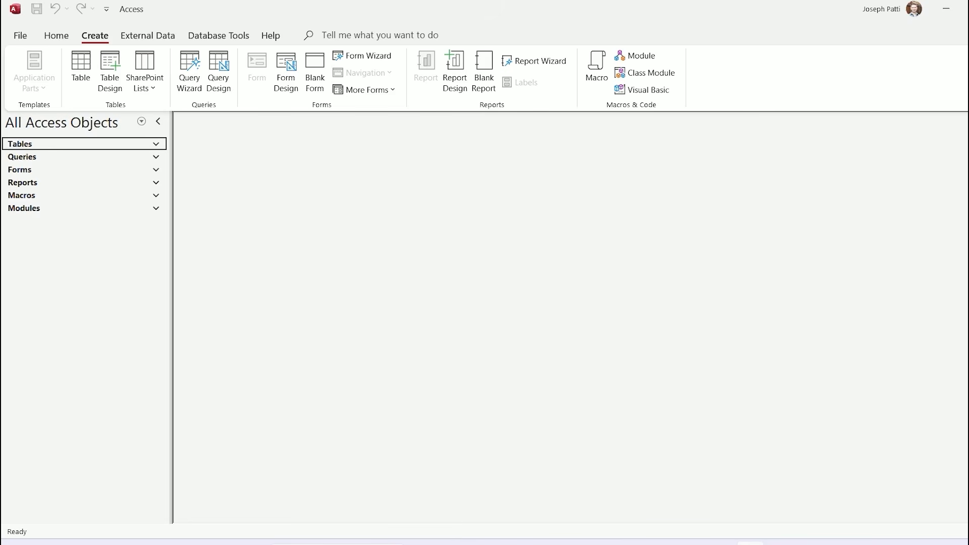
click(156, 157)
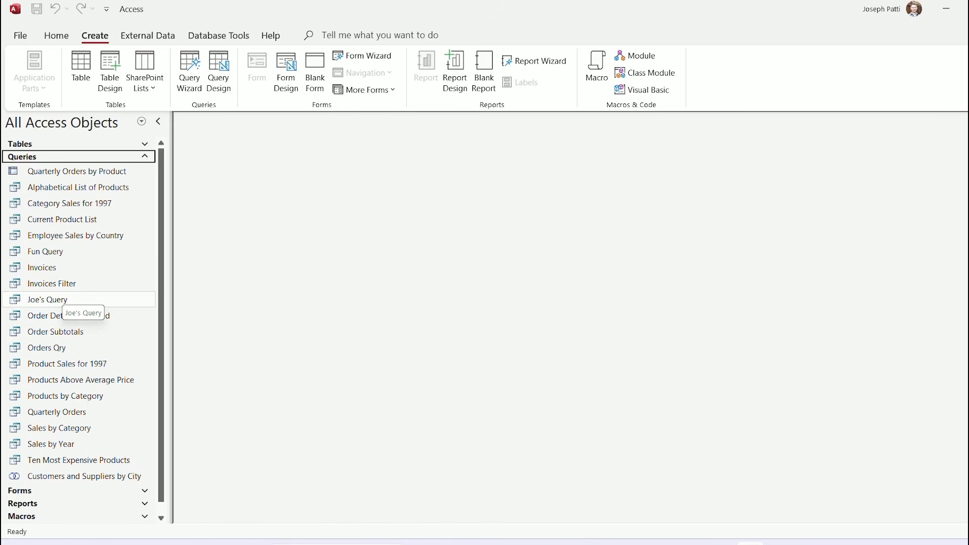
Delete Joe's Query and Fun Query, confirming each, then collapse the Queries group
right_click(61, 299)
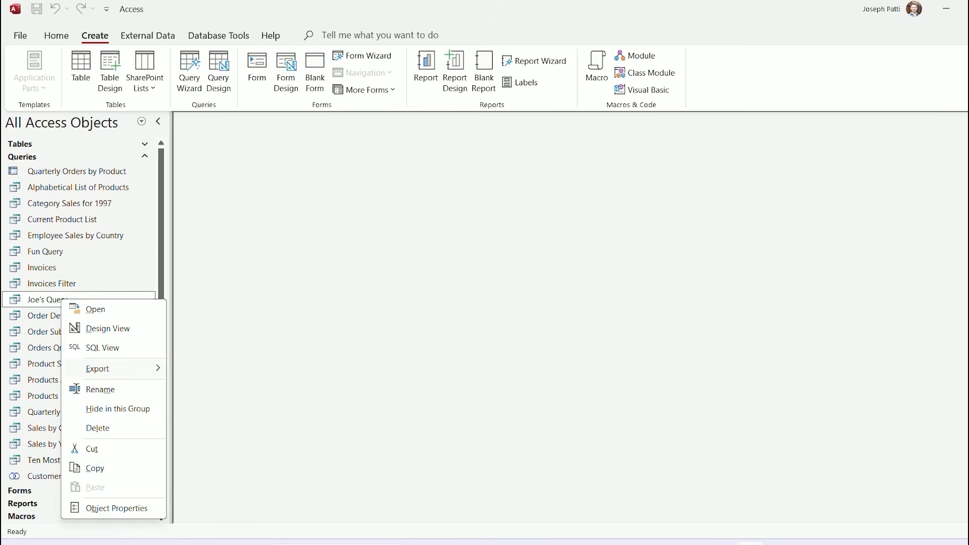
click(97, 428)
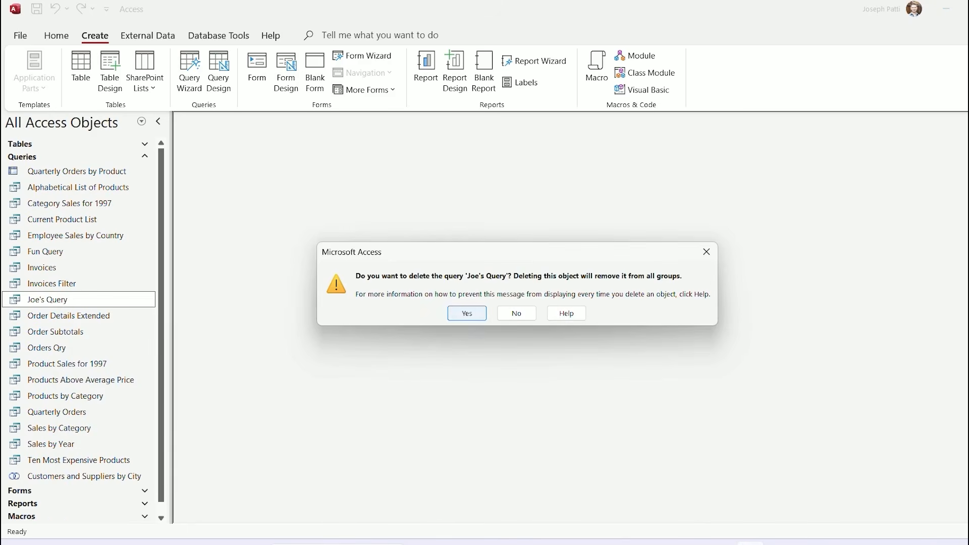
click(466, 313)
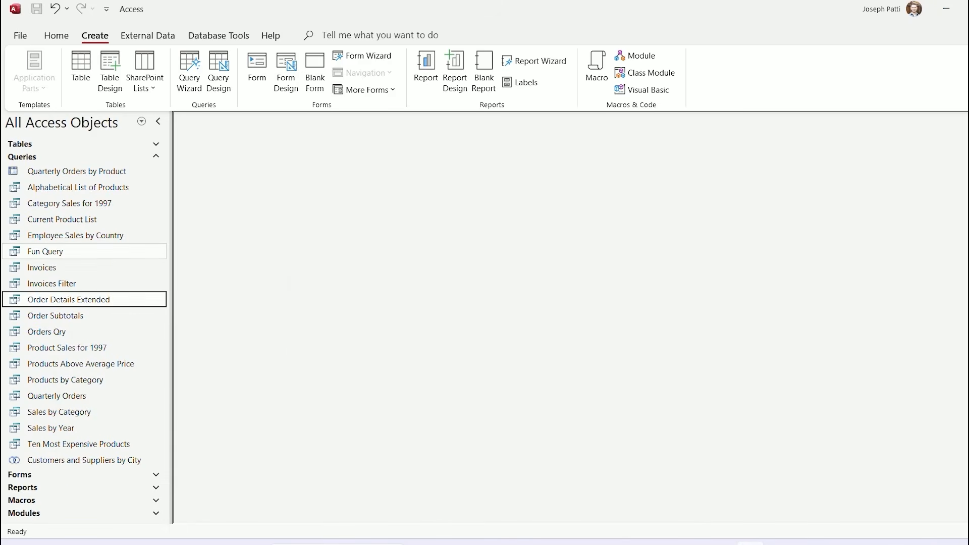
right_click(53, 251)
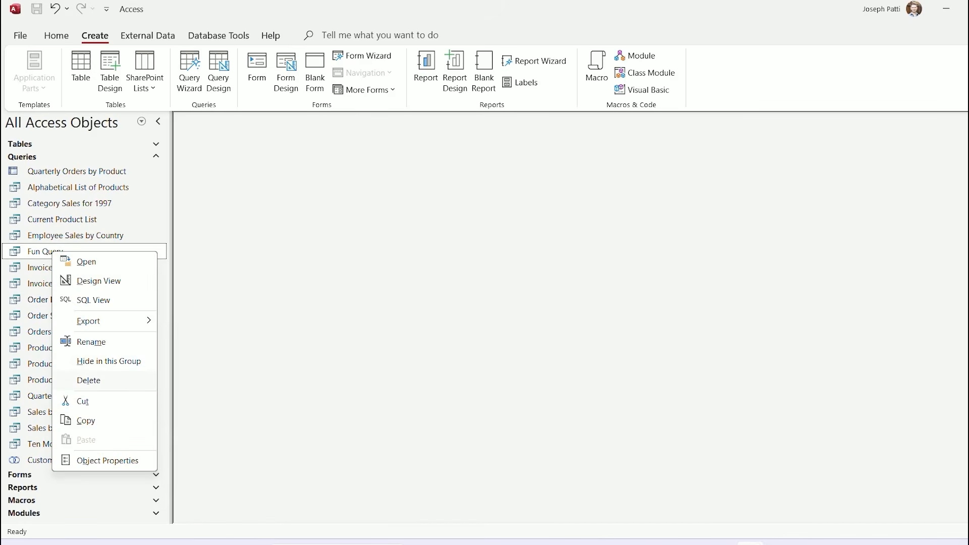
click(89, 380)
key(Return)
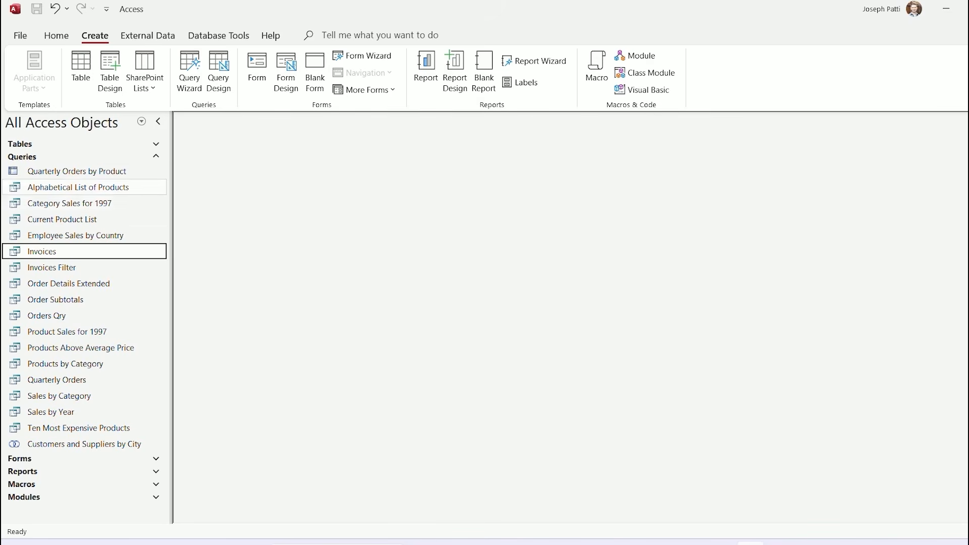
click(84, 157)
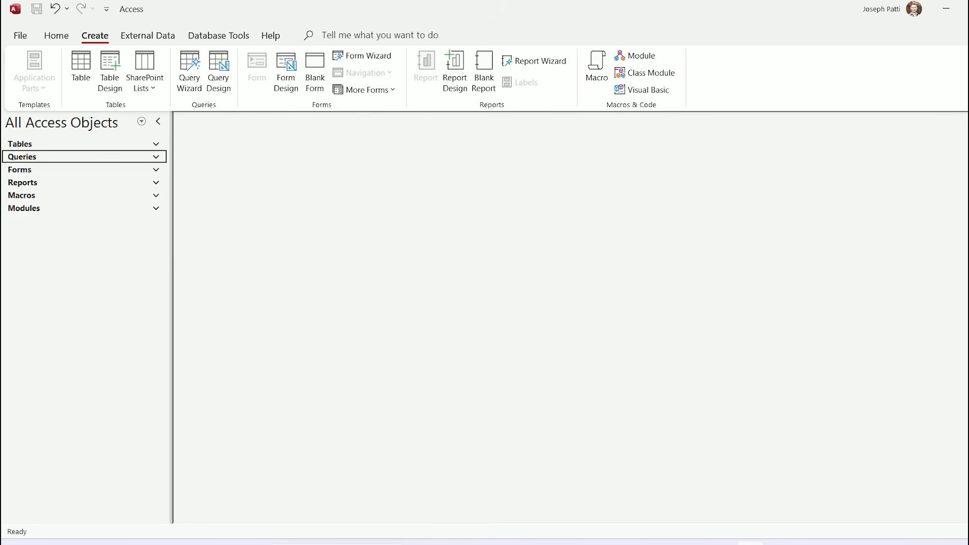
click(85, 170)
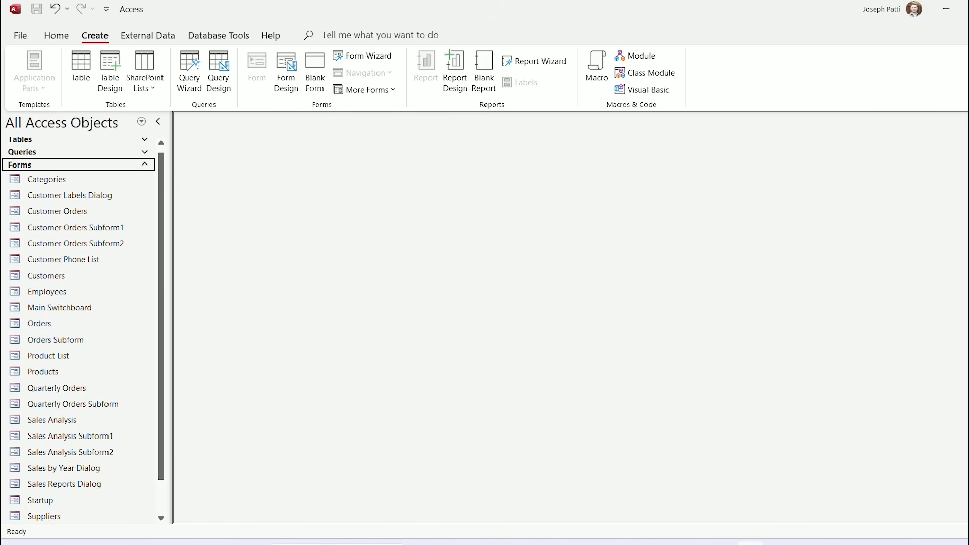
scroll(76, 444, down, 2)
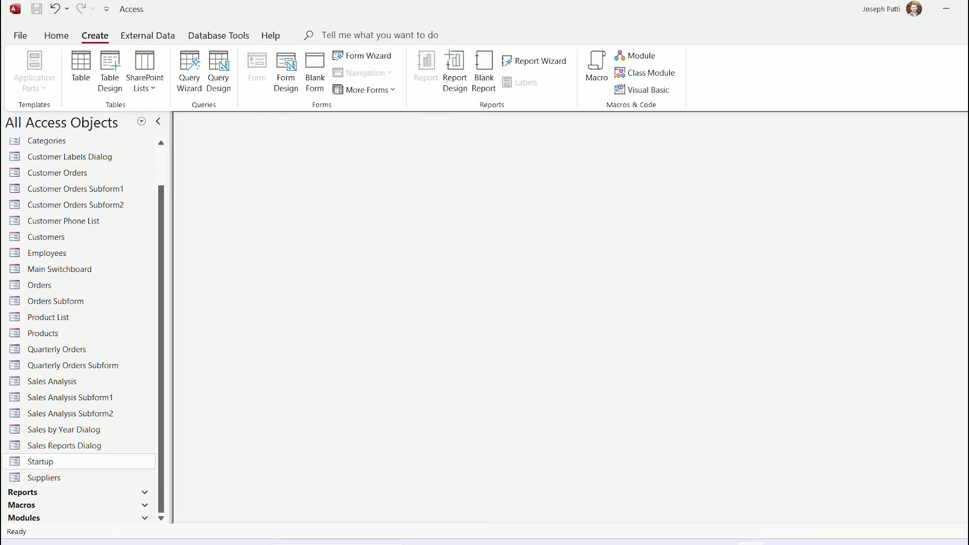
double_click(53, 463)
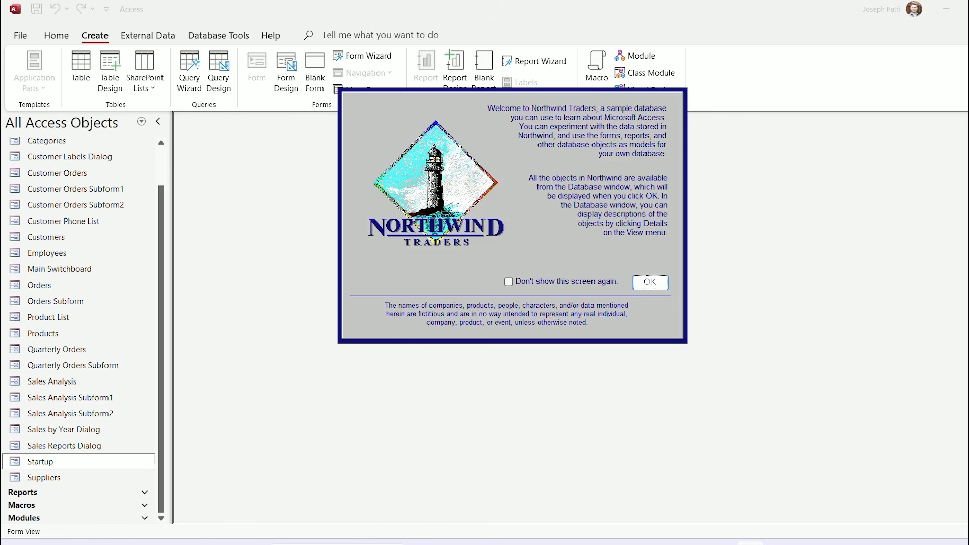
click(646, 282)
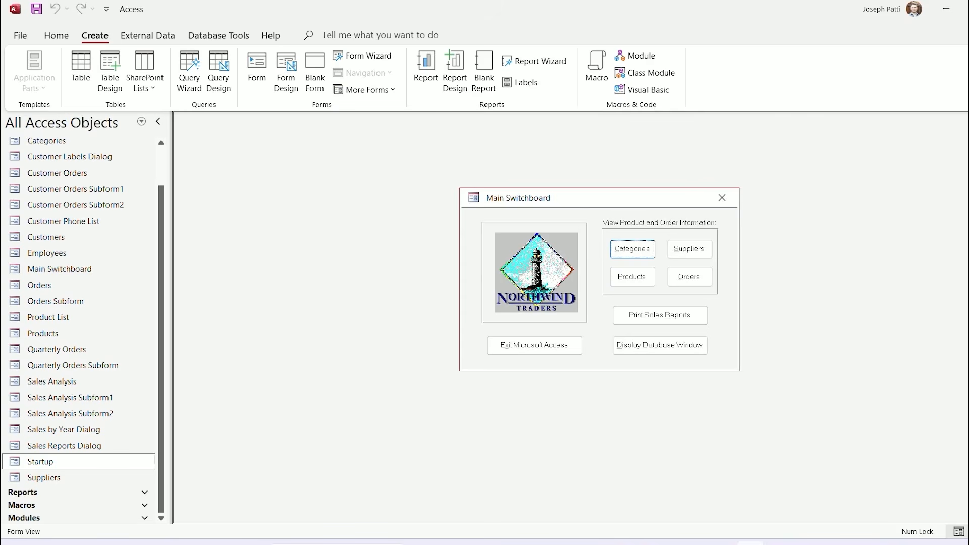
click(721, 197)
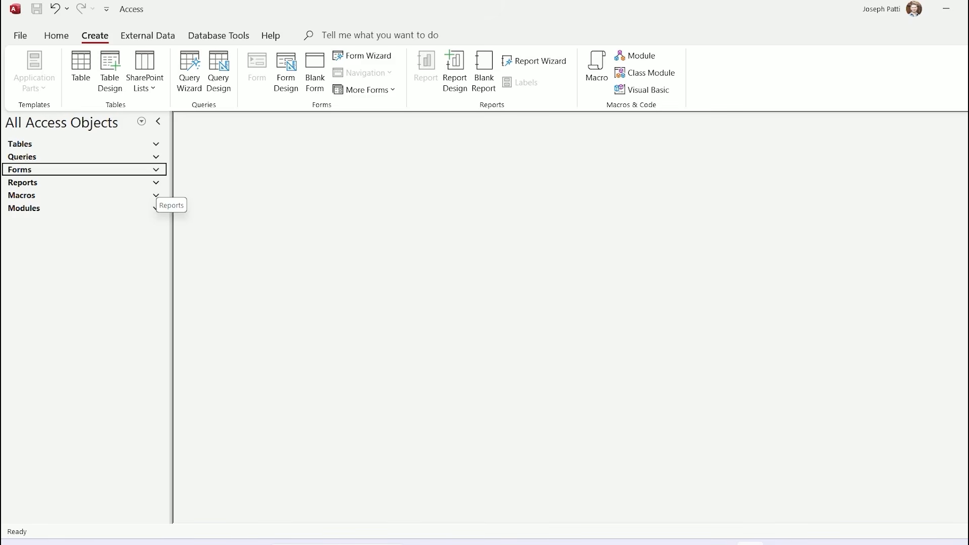
Look at the Reports list, then expand Macros to list its six macros, including Customer Labels Dialog
click(156, 182)
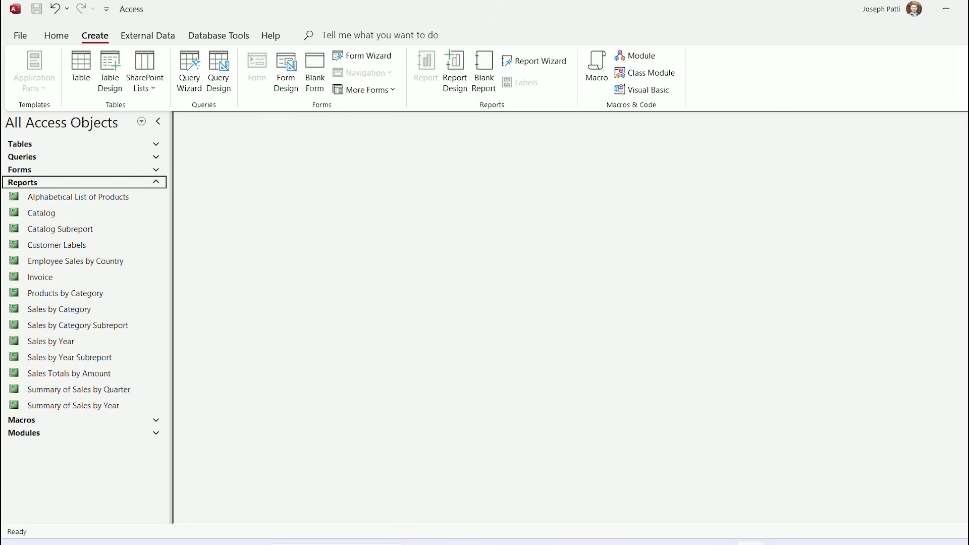
key(Return)
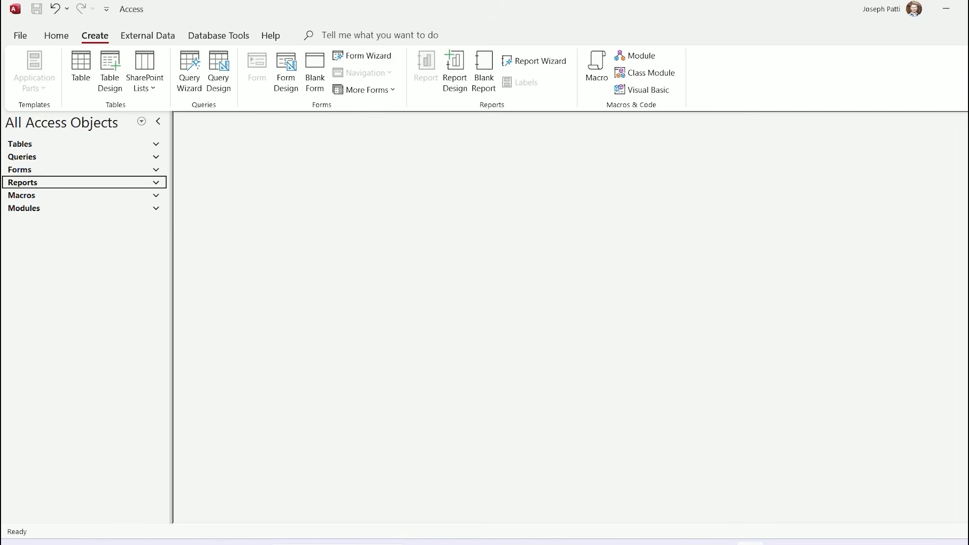
click(156, 196)
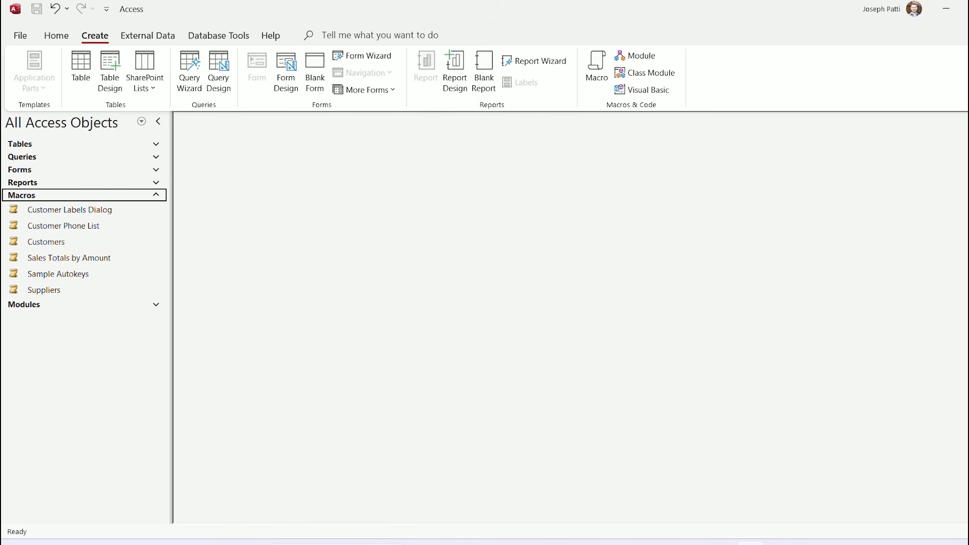
Collapse Macros and expand the Modules group to list Startup and Utility Functions
key(Return)
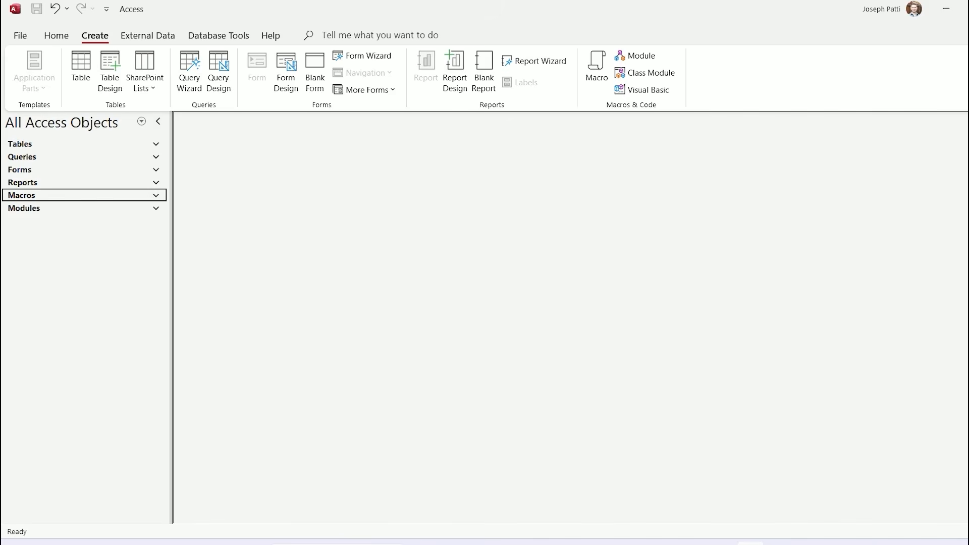
key(Down)
key(Return)
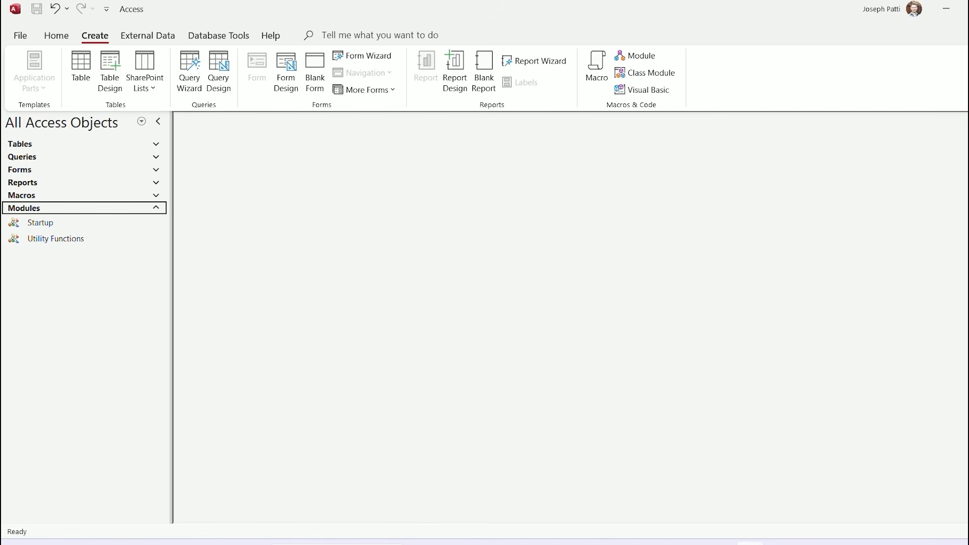
Collapse the Modules group and dismiss the Macros group's context menu
click(155, 208)
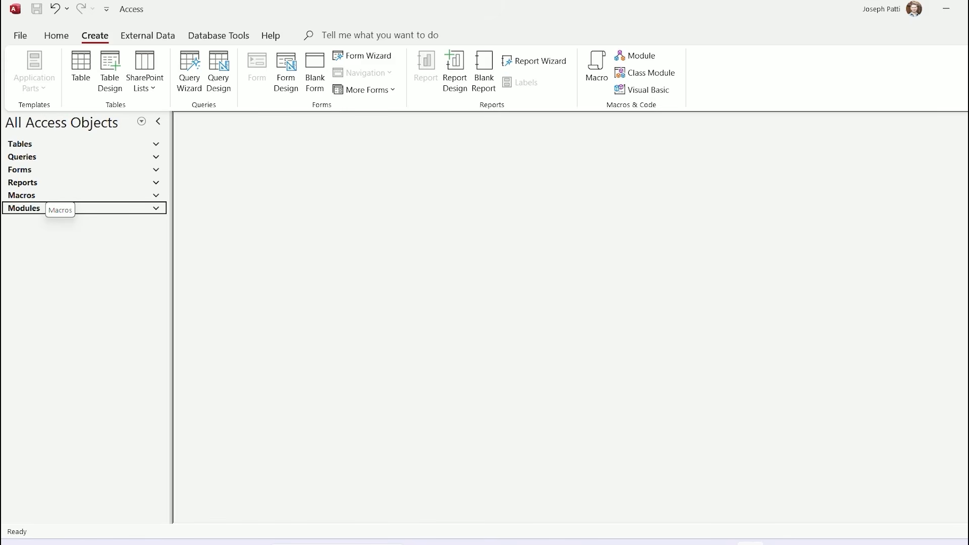
right_click(36, 195)
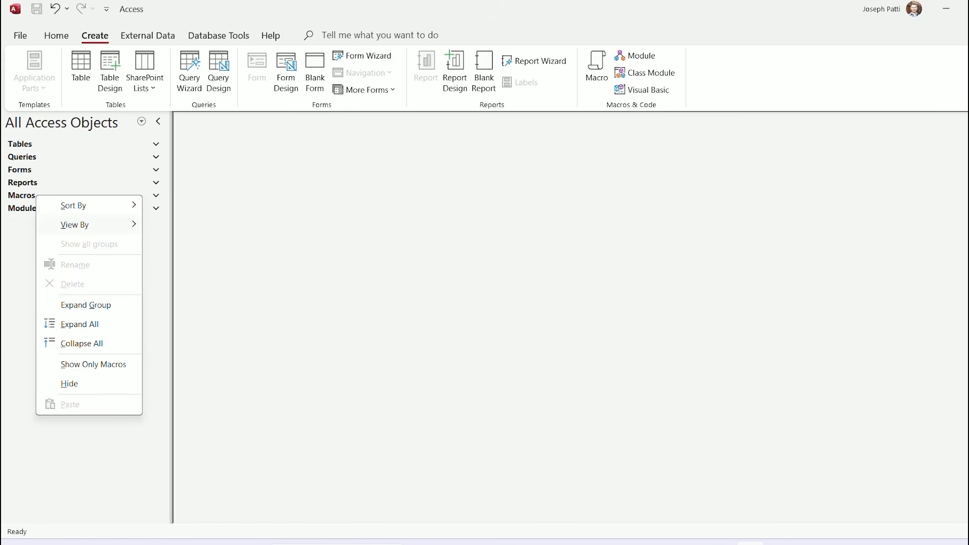
key(Escape)
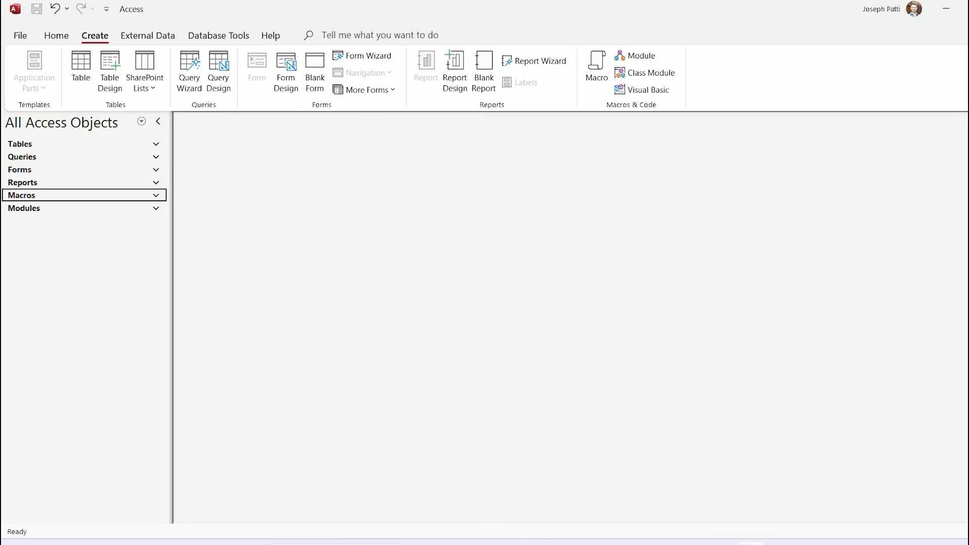
Expand and collapse the Tables and Queries groups to view Northwind's eight tables
click(84, 144)
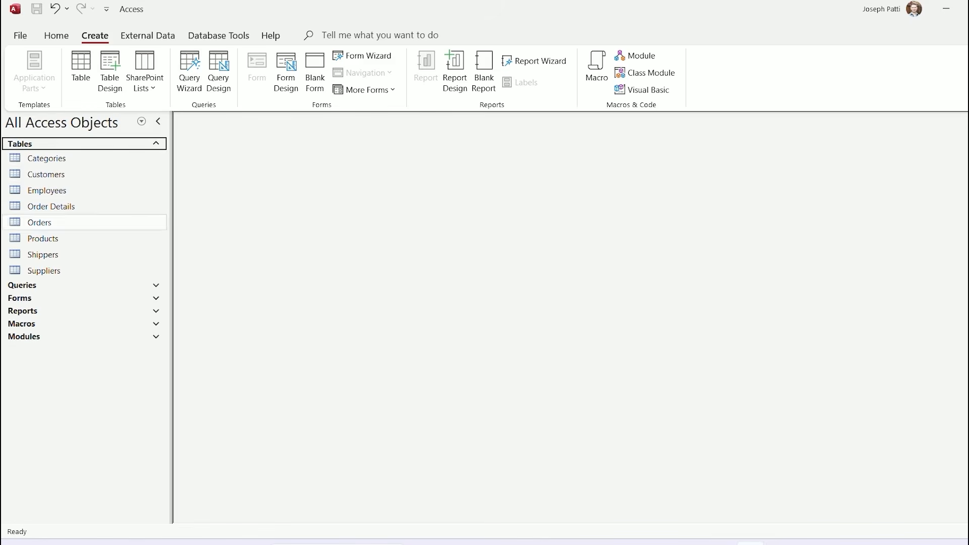
click(83, 144)
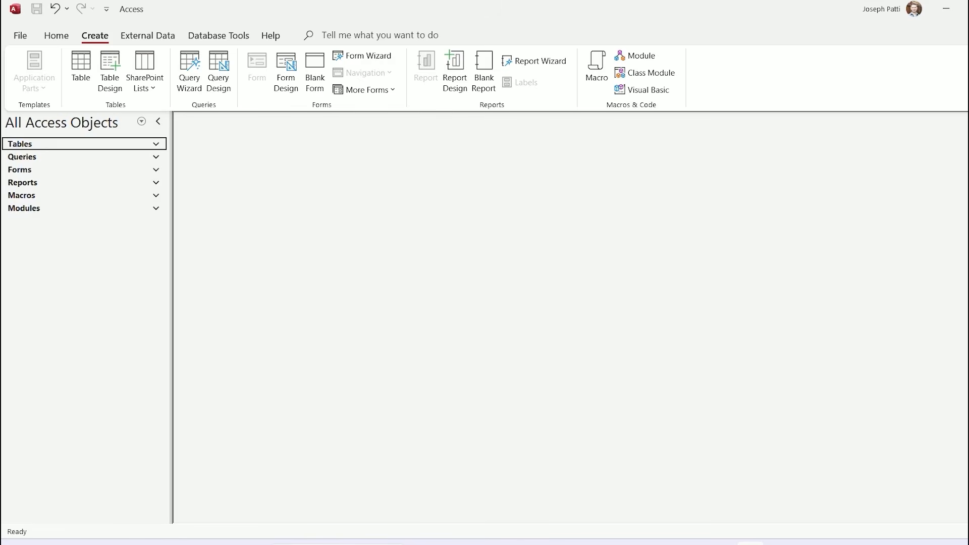
click(84, 157)
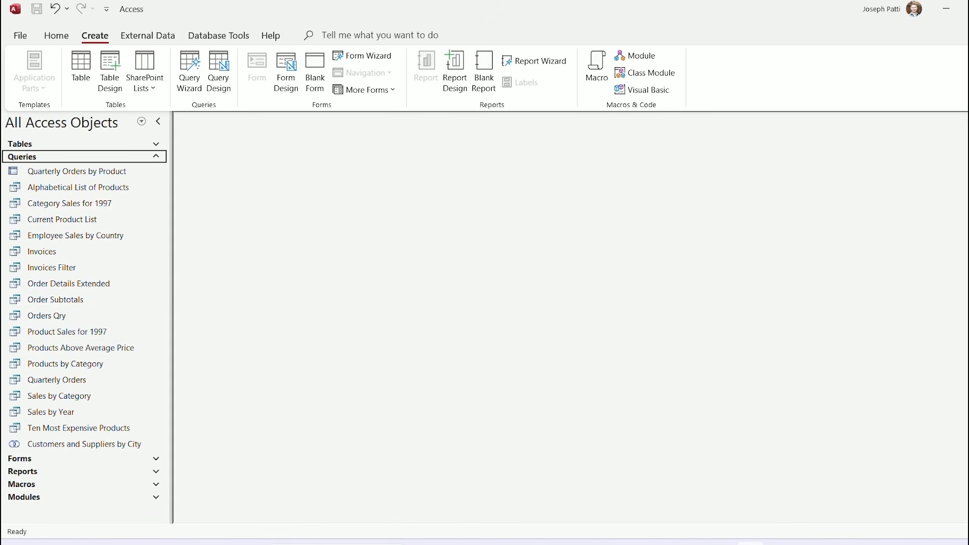
click(83, 157)
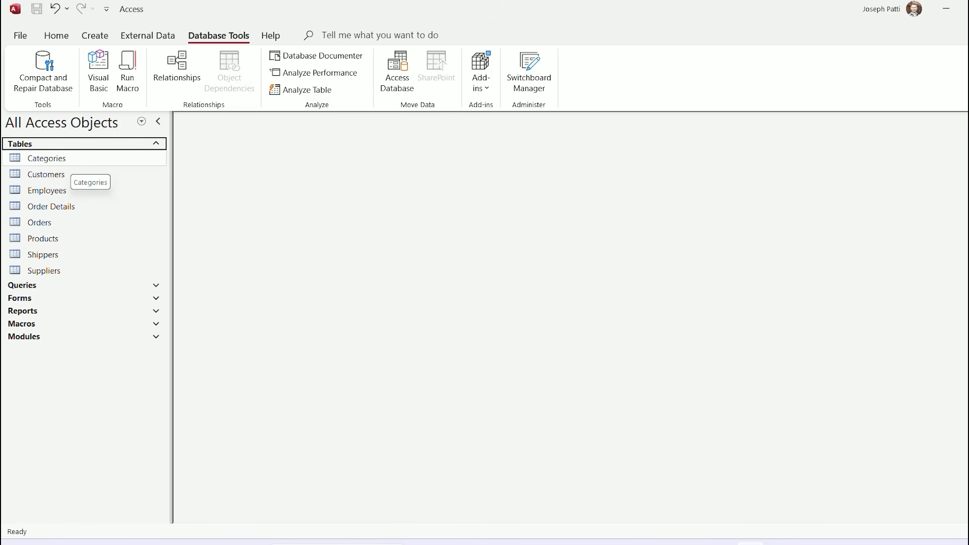
Open the Customers table, move its floating window, and maximize the datasheet
double_click(65, 175)
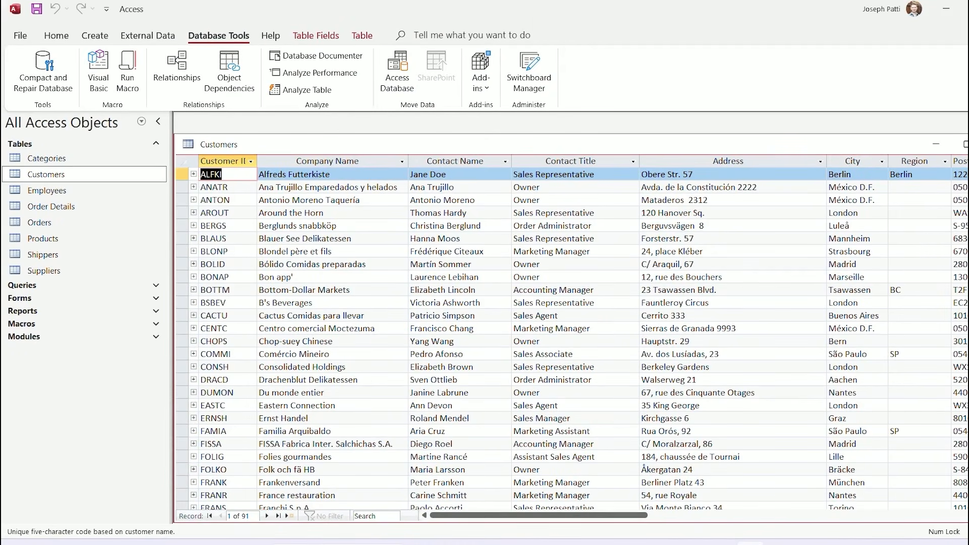
drag(505, 144, 380, 166)
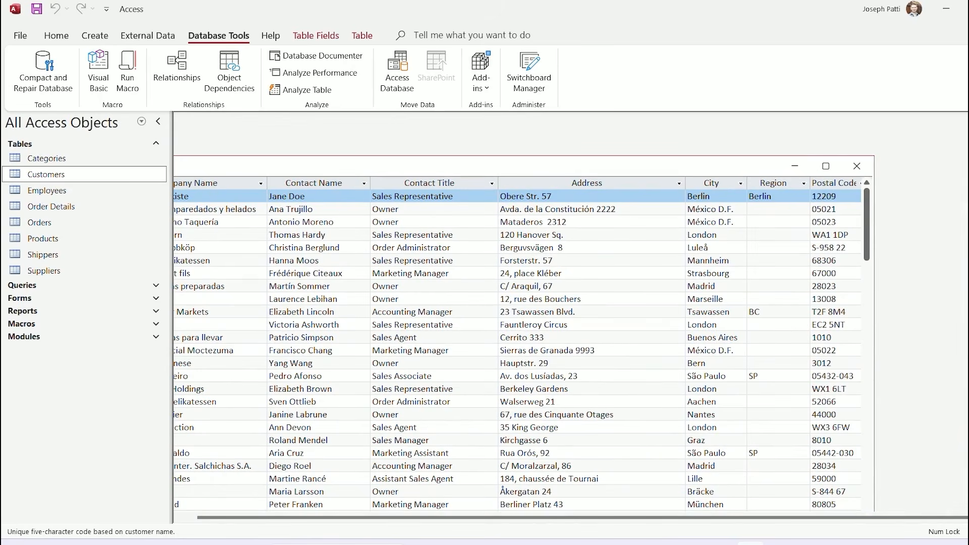
click(825, 166)
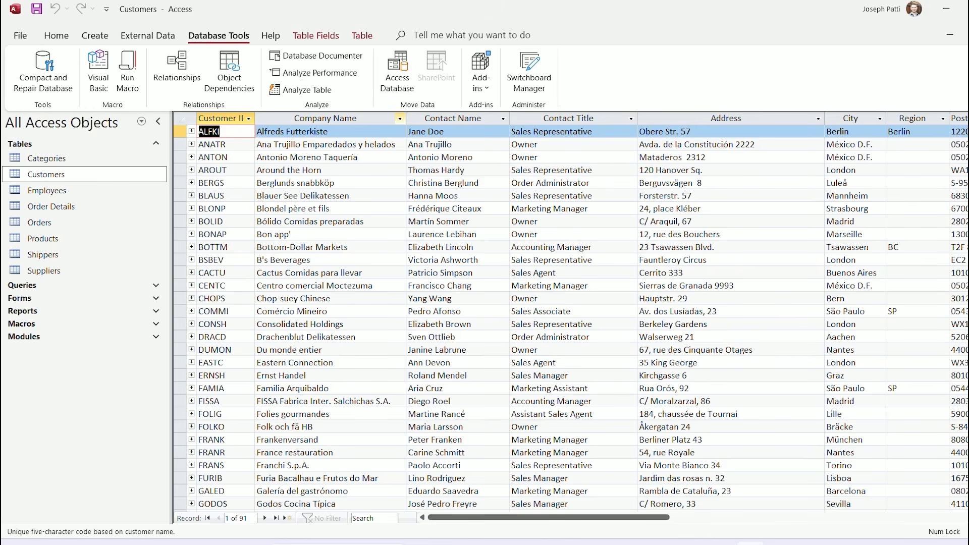
Select every Customers column, Customer ID through Phone, and AutoFit them to their contents
click(400, 119)
click(400, 119)
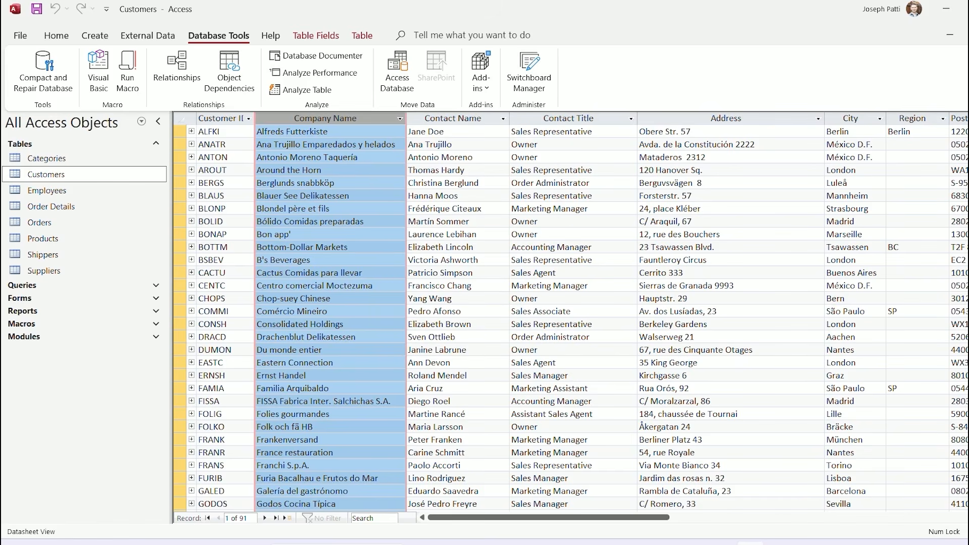
drag(406, 119, 304, 119)
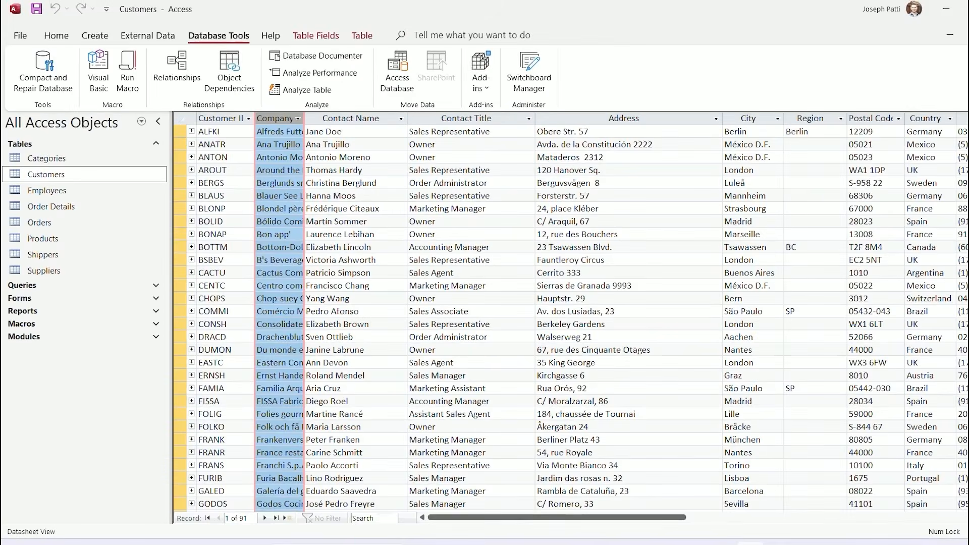
click(181, 119)
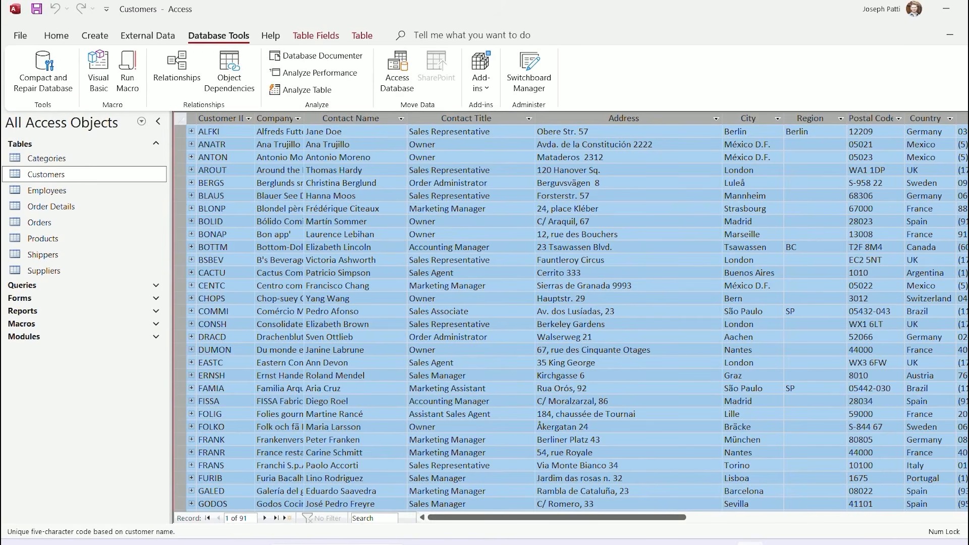
double_click(407, 119)
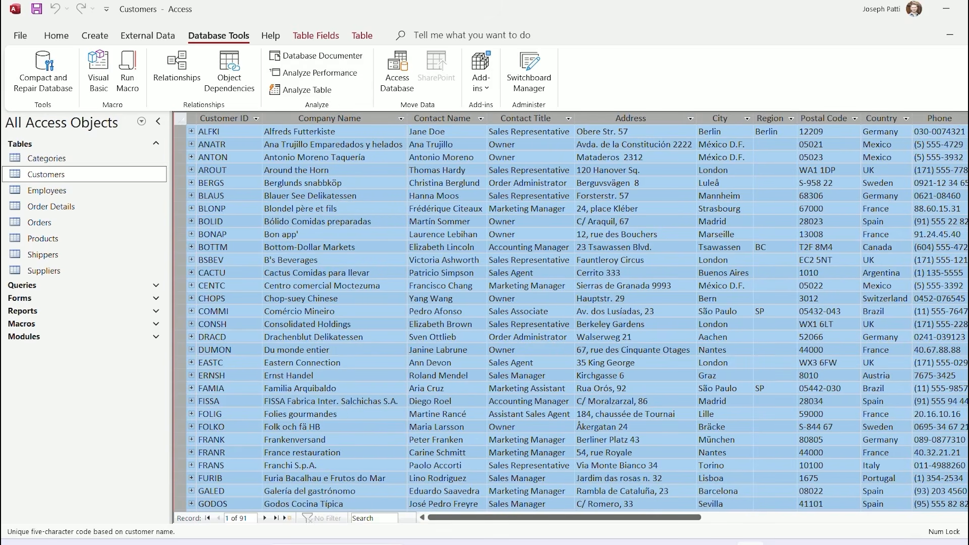
click(308, 144)
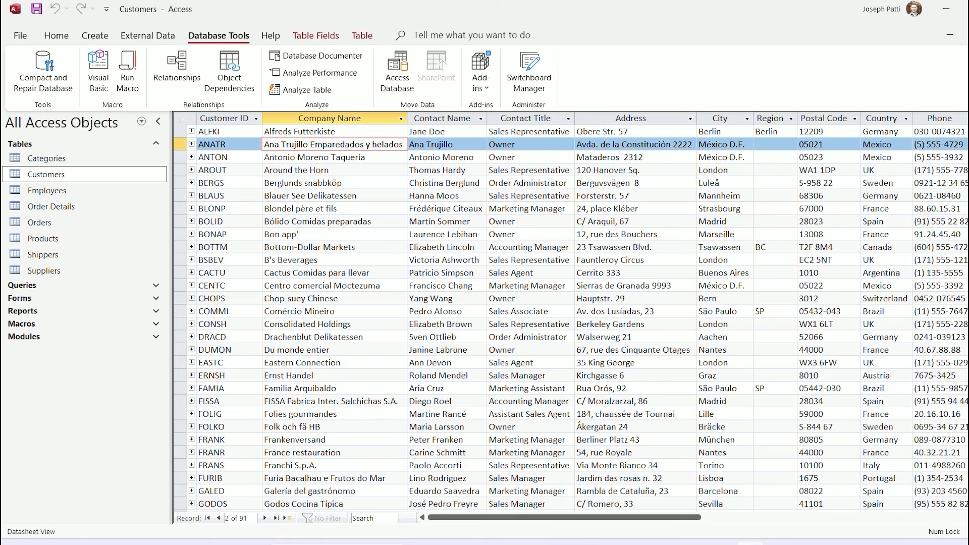
Expand ALFKI's orders, AutoFit their columns, show their product lines, then collapse them
click(192, 131)
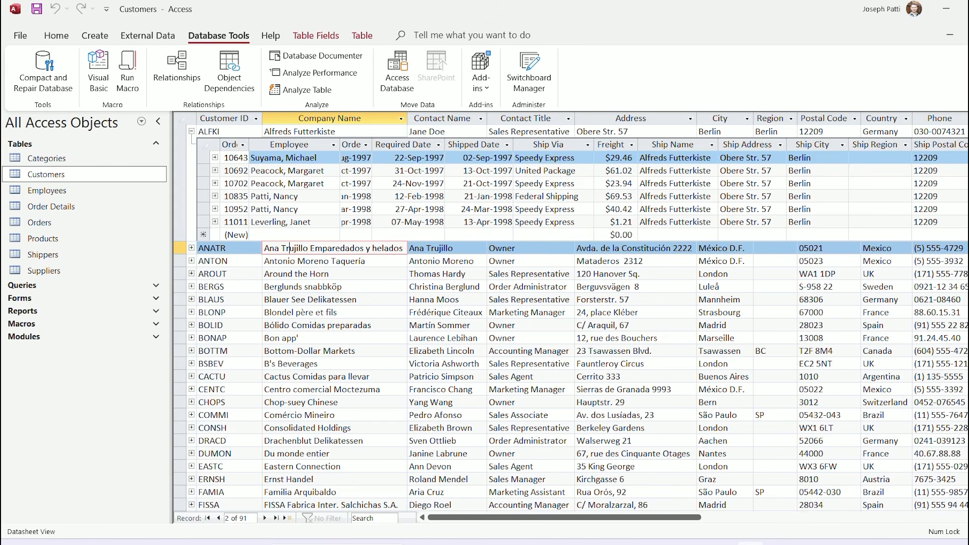
click(204, 145)
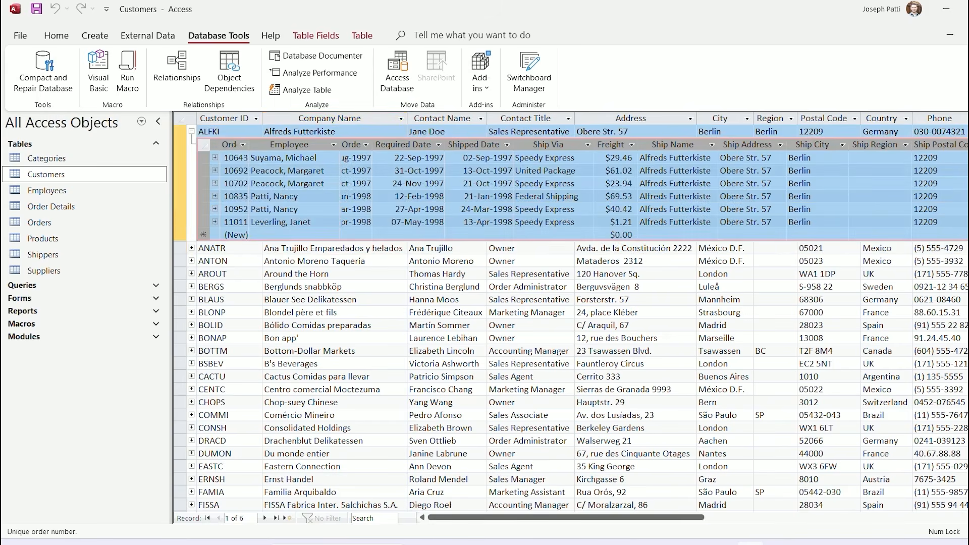
double_click(249, 145)
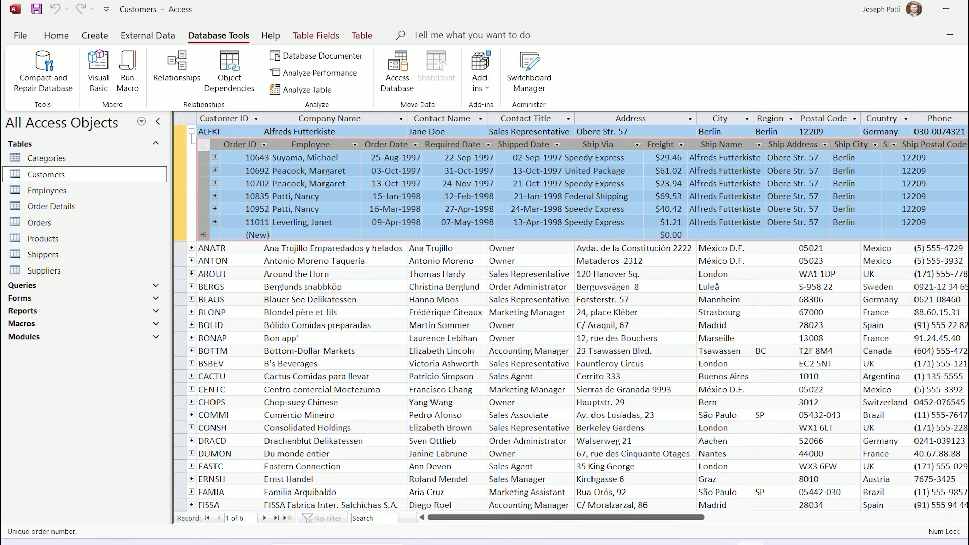
click(215, 158)
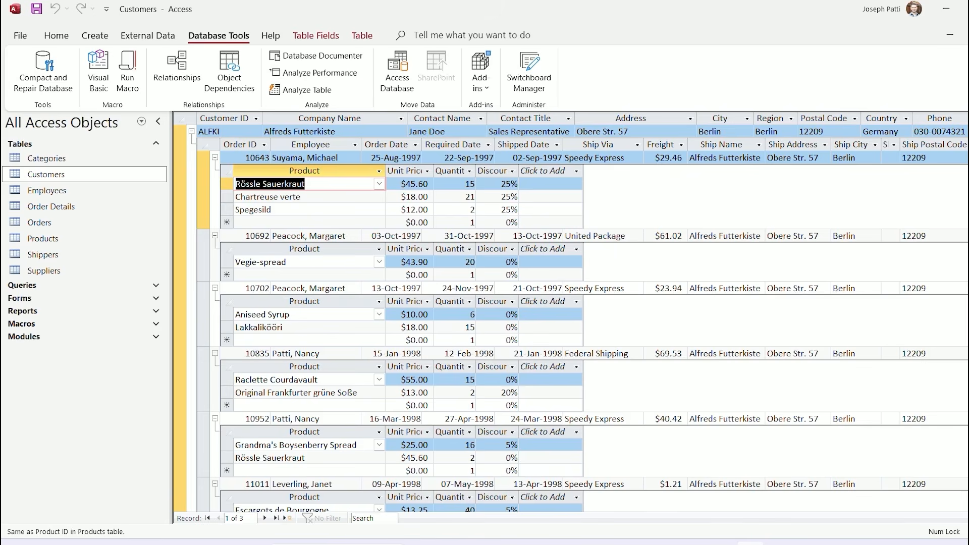
key(ctrl+shift+Up)
key(ctrl+shift+Up)
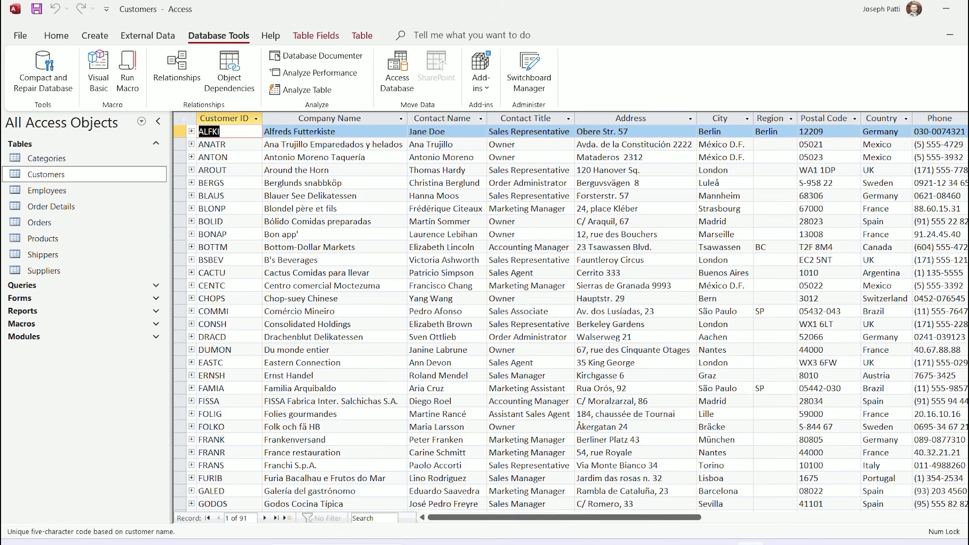
click(283, 157)
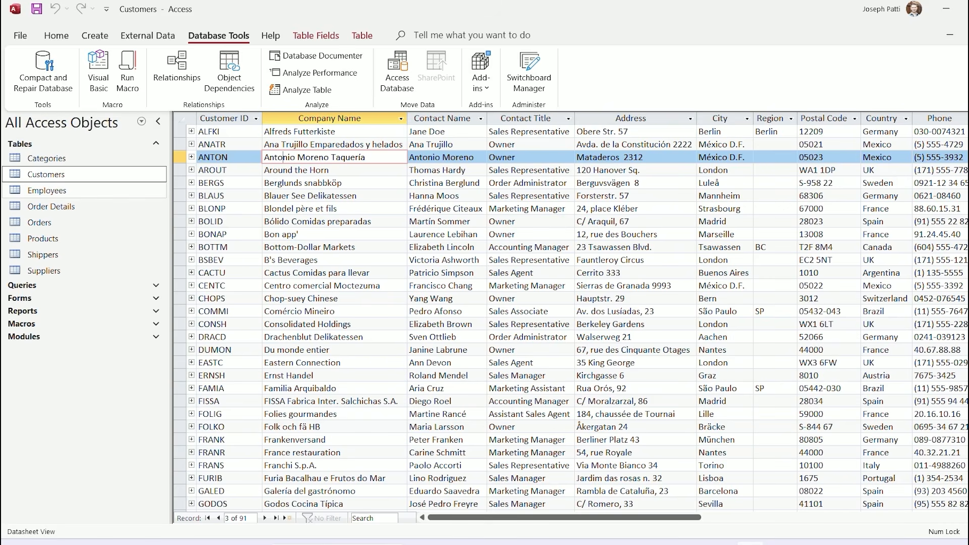
click(47, 191)
Open Employees, expand and collapse employee 1's orders, then open the 790-row Orders table
double_click(47, 191)
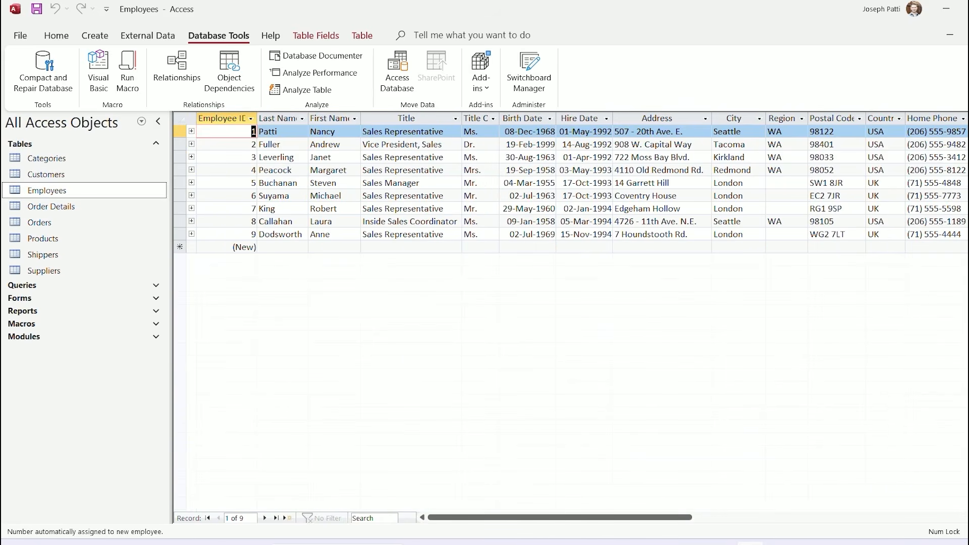
click(191, 131)
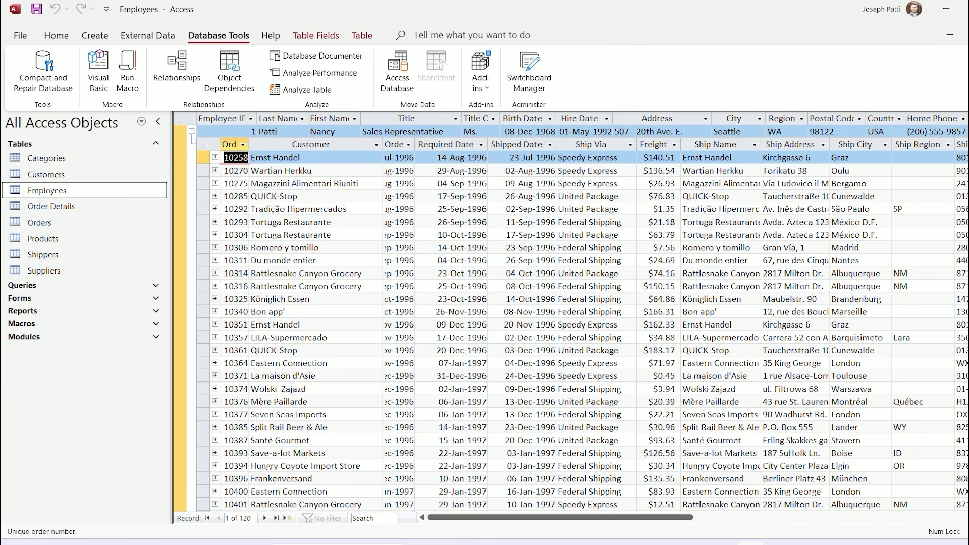
click(191, 132)
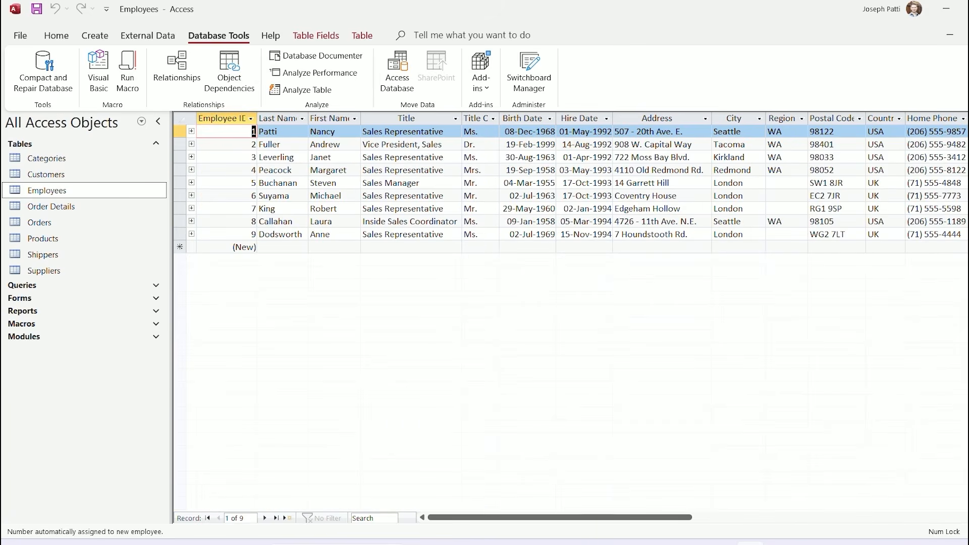
double_click(39, 223)
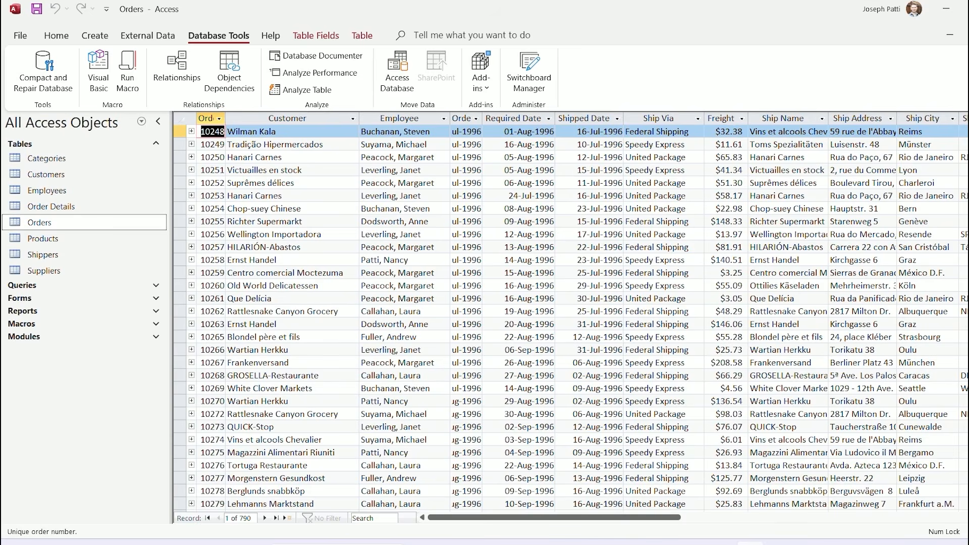
AutoFit all Orders columns with Ctrl+A, then close the table to trigger the save-layout prompt
key(ctrl+a)
double_click(226, 118)
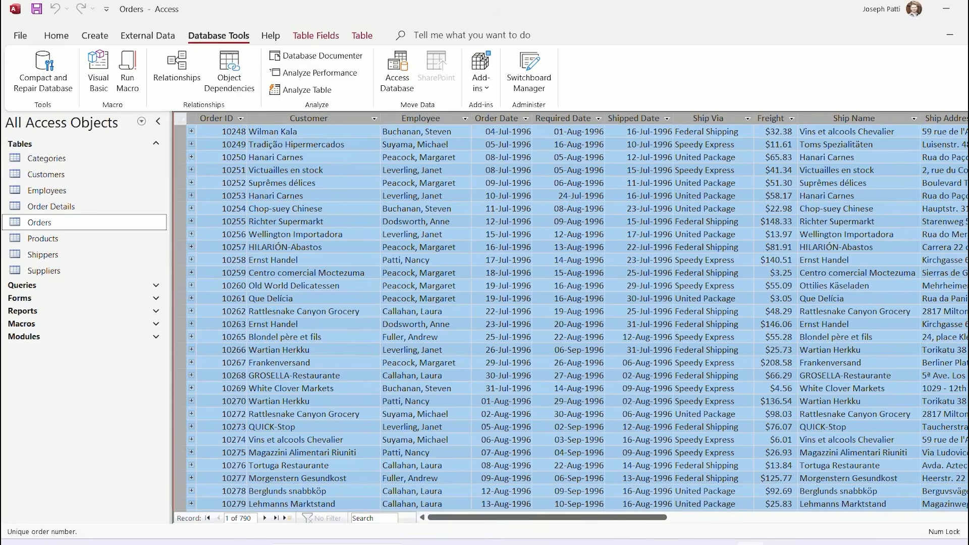
click(250, 157)
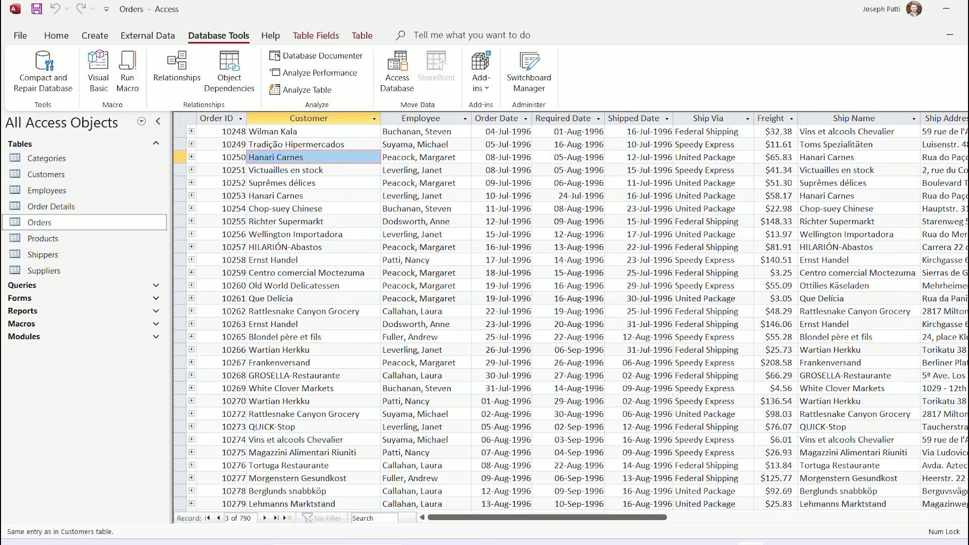
key(ctrl+w)
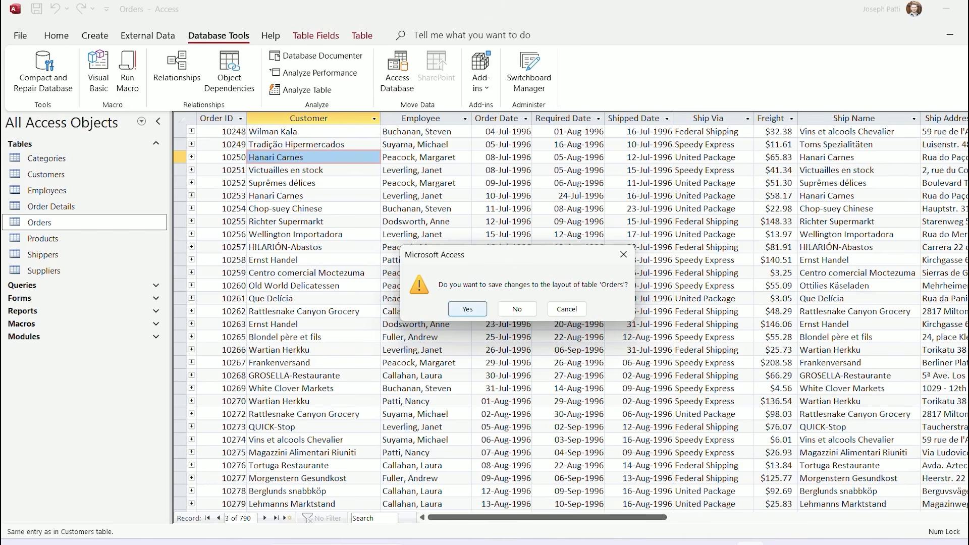
Close Orders, Employees and Customers without saving layout changes, then open the Relationships window
key(Return)
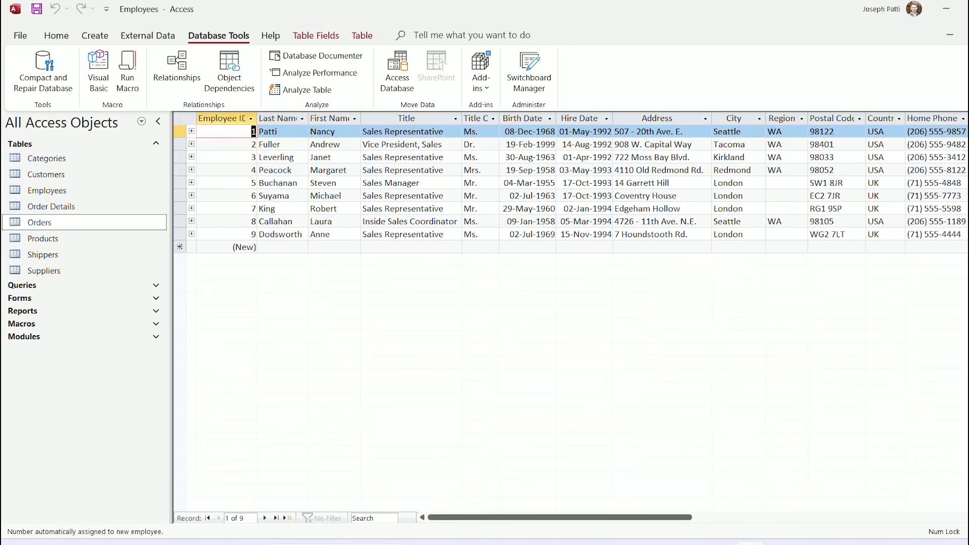
key(ctrl+w)
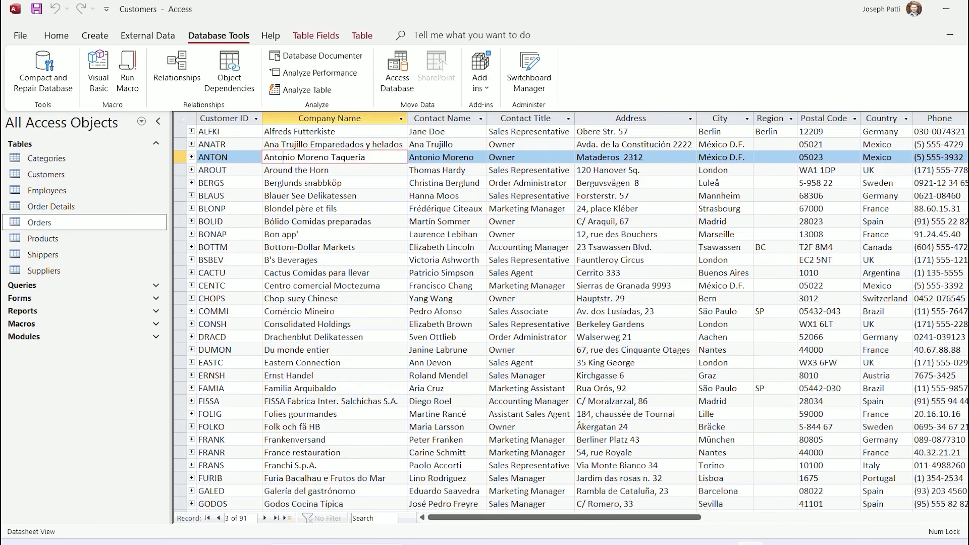
key(ctrl+w)
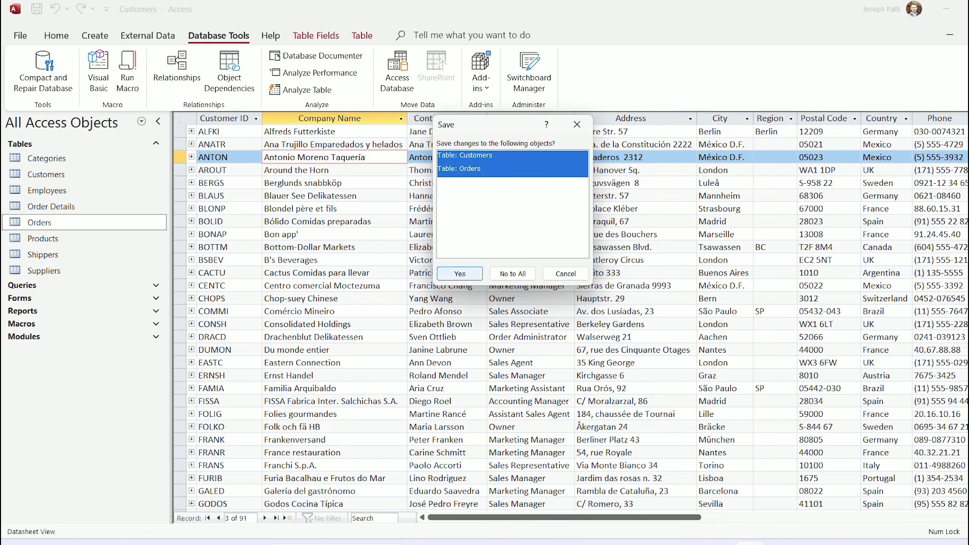
click(512, 273)
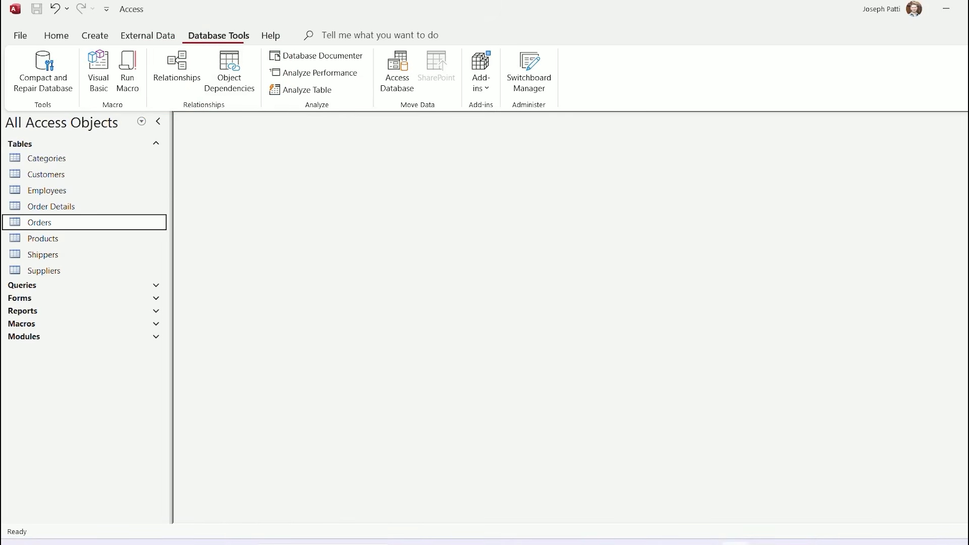
click(176, 73)
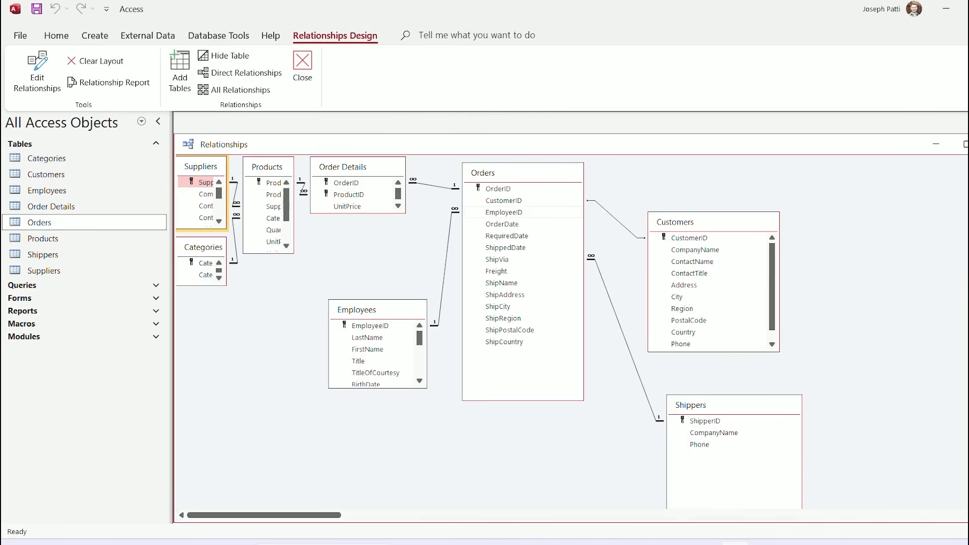
Rearrange the Customers, Orders and Shippers boxes, enlarge Order Details to show Quantity and Discount, then open Orders
drag(712, 222, 723, 197)
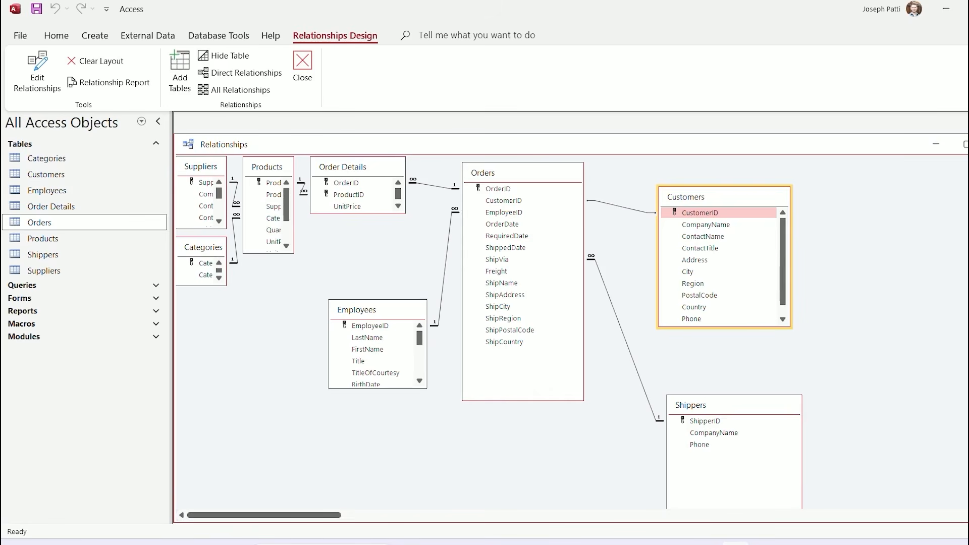
drag(520, 173, 534, 187)
drag(599, 297, 575, 297)
drag(696, 196, 723, 176)
drag(752, 308, 751, 342)
drag(707, 405, 722, 371)
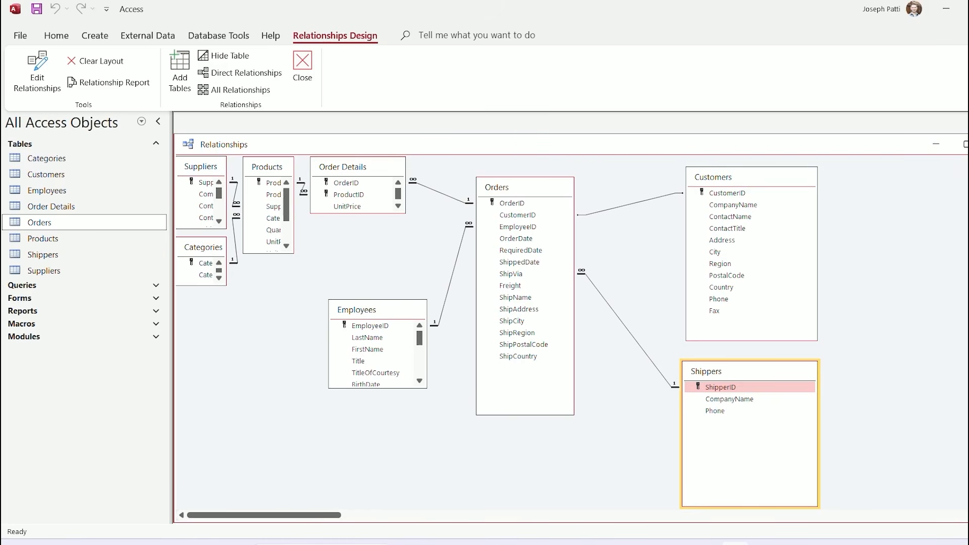
drag(358, 213, 358, 262)
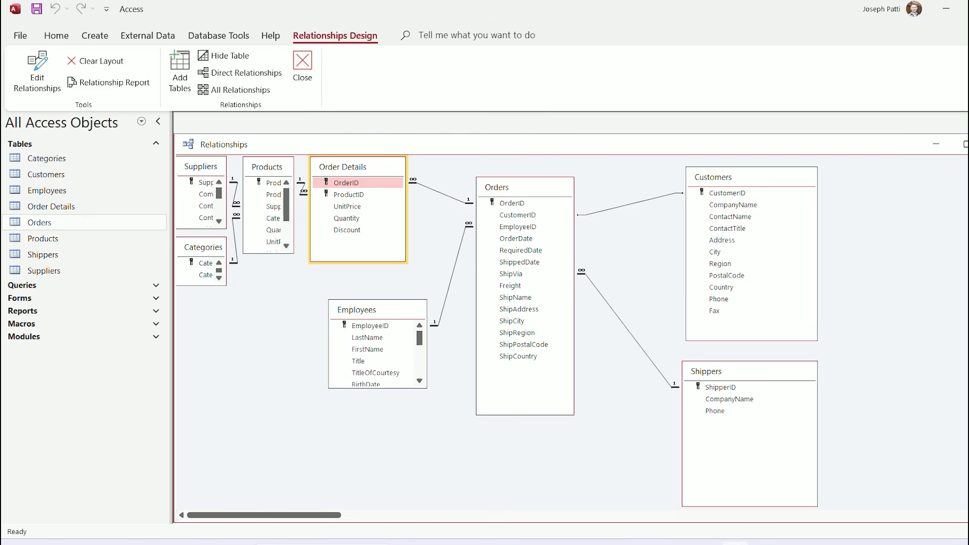
double_click(39, 222)
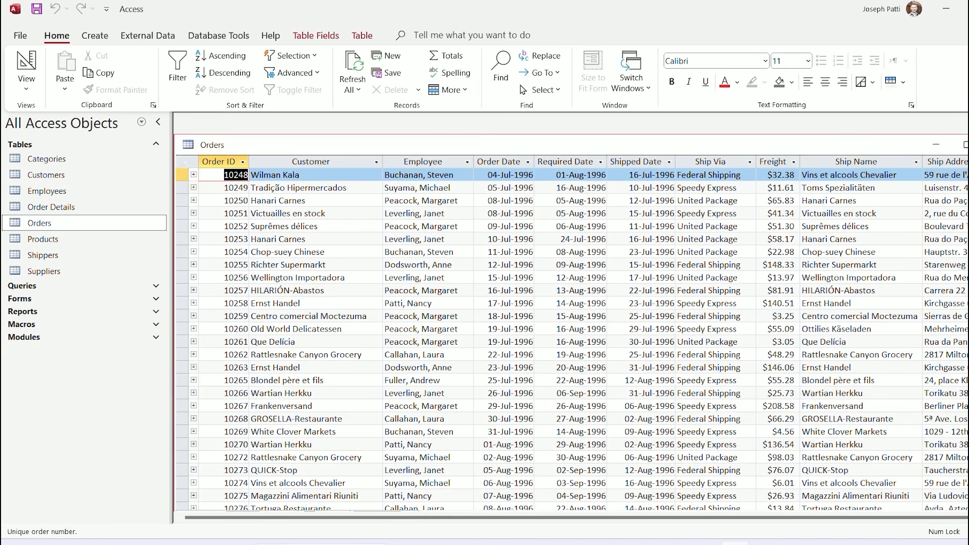
Expand order 10248 to see its three product lines, then open the Order Details table
key(ctrl+shift+Down)
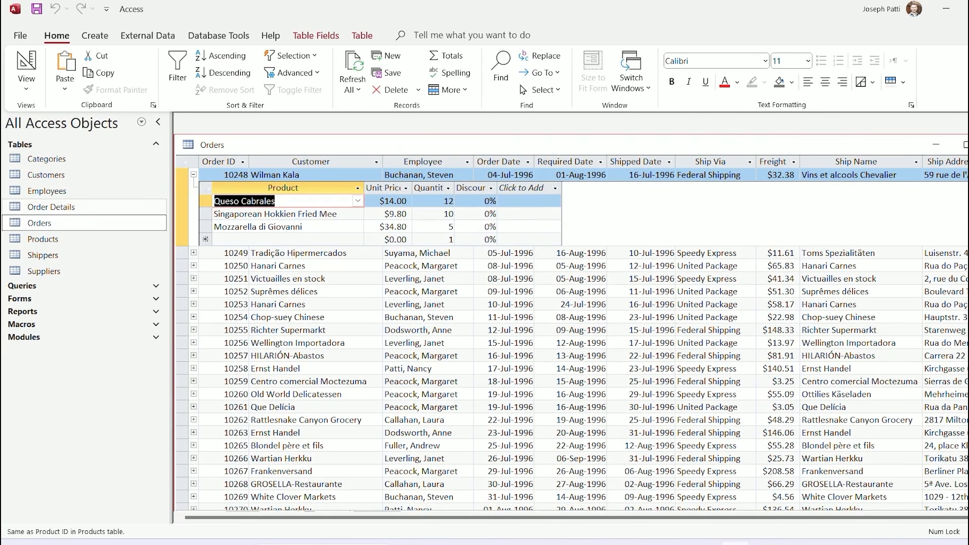
double_click(51, 207)
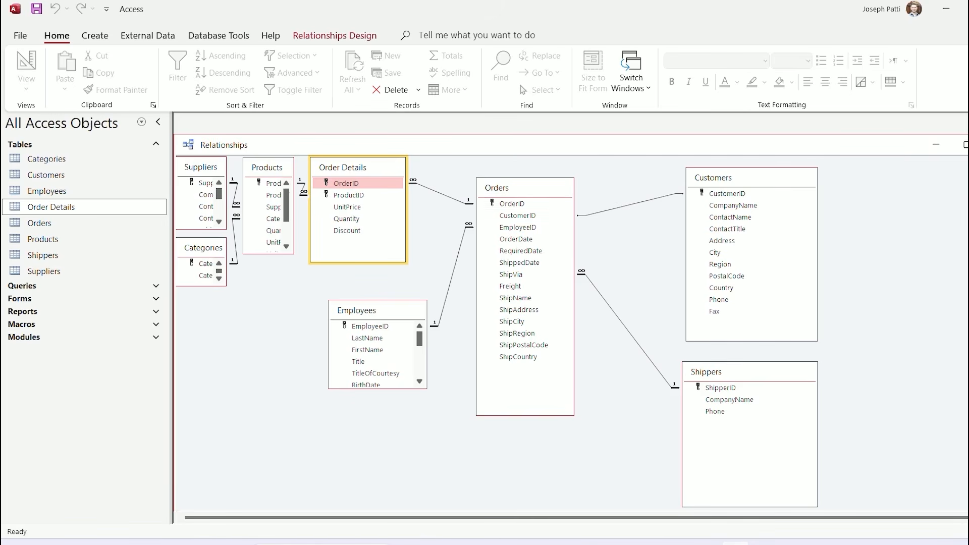
Edit the Orders–Order Details relationship to stop enforcing referential integrity
right_click(442, 194)
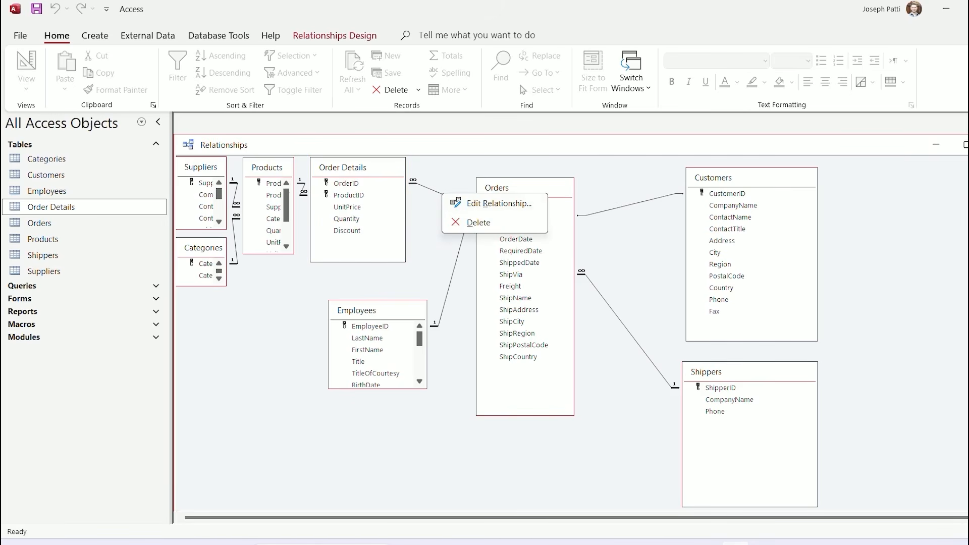
click(499, 203)
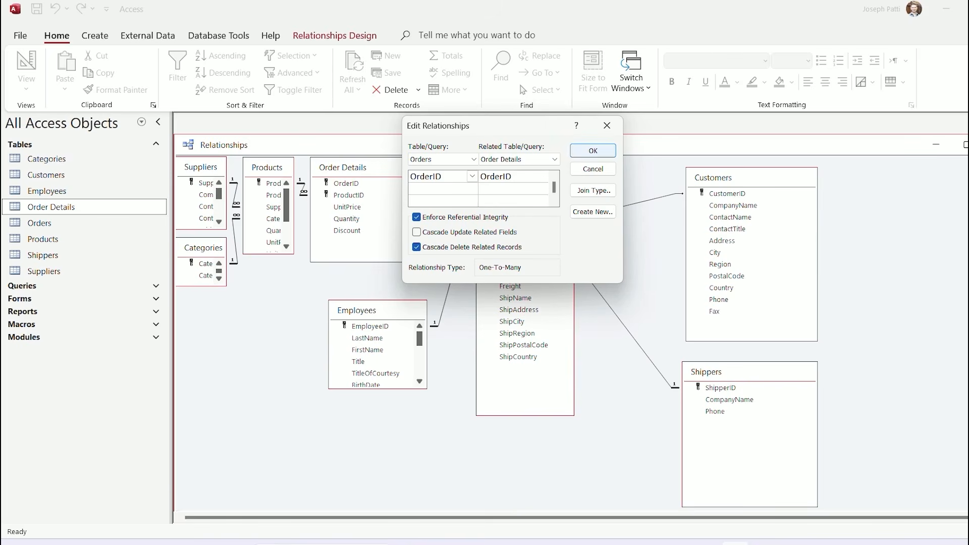
click(417, 217)
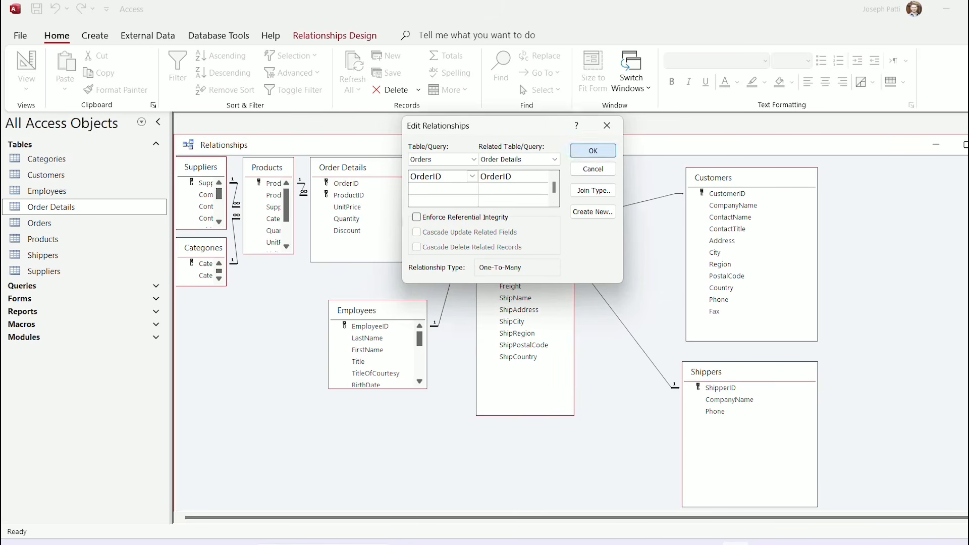
click(592, 151)
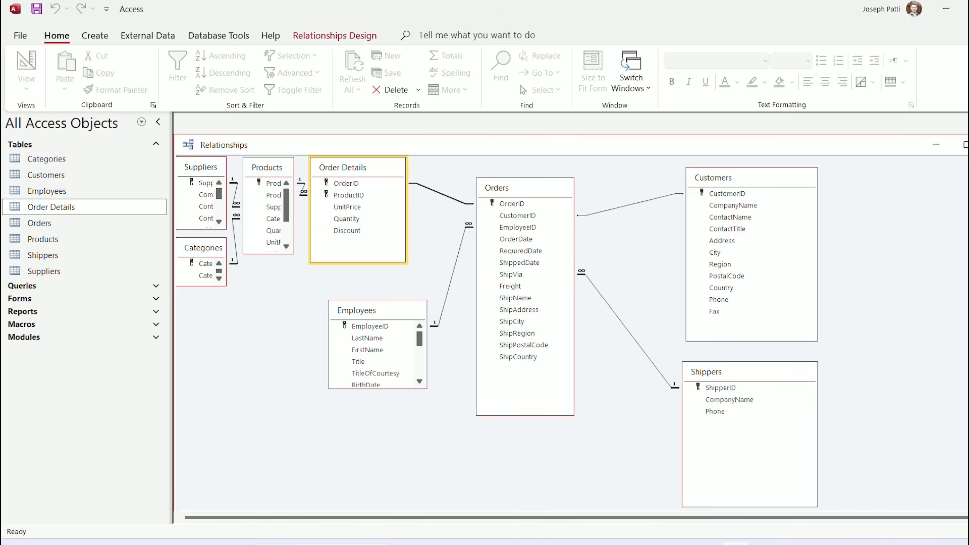
Delete the Order Details–Orders relationship and confirm the deletion
right_click(443, 194)
click(472, 223)
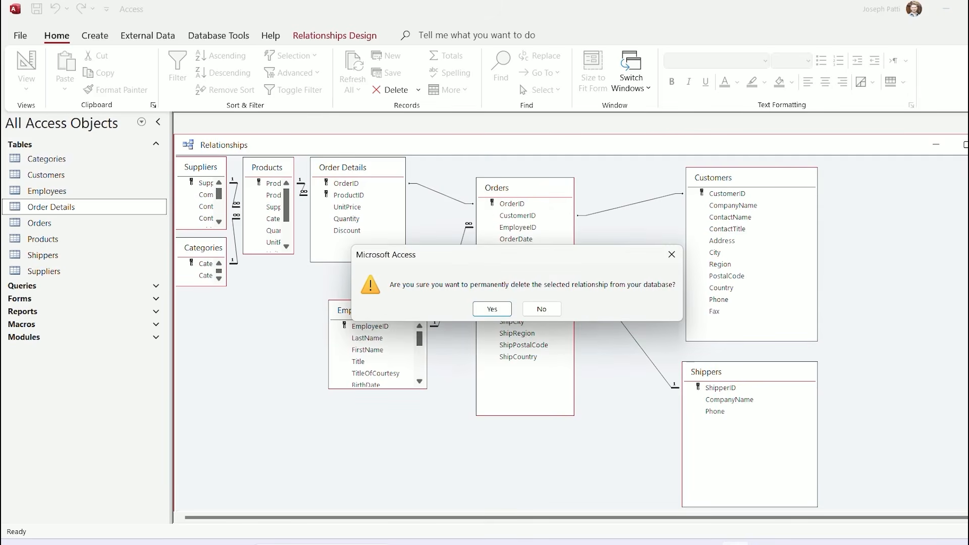
key(Return)
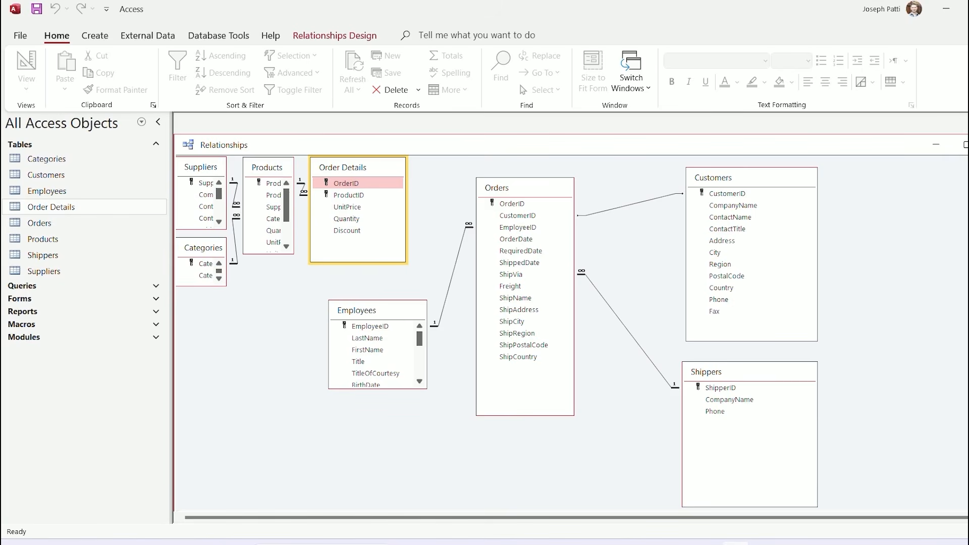
Reopen both tables, create a relationship from Order Details.OrderID to Orders.OrderID, then open Order Details
double_click(51, 206)
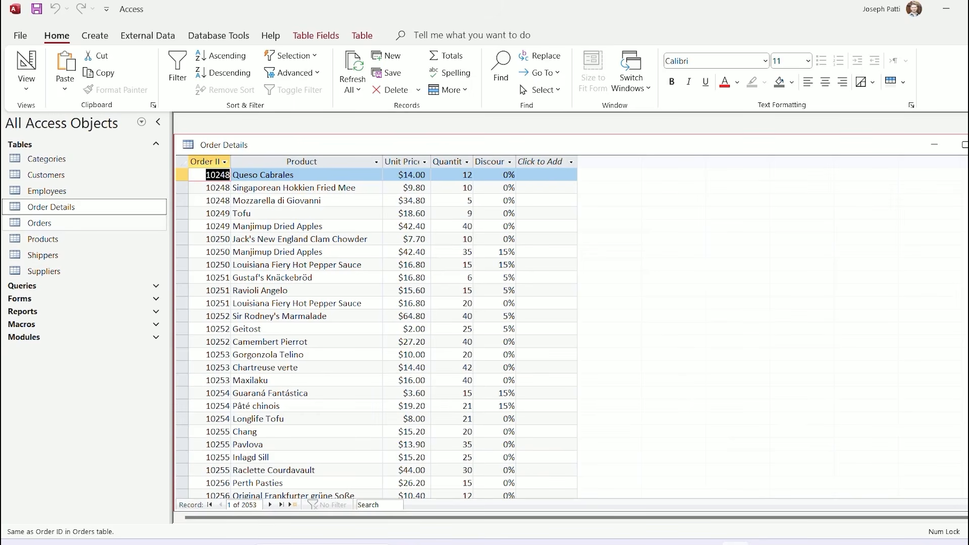
double_click(40, 223)
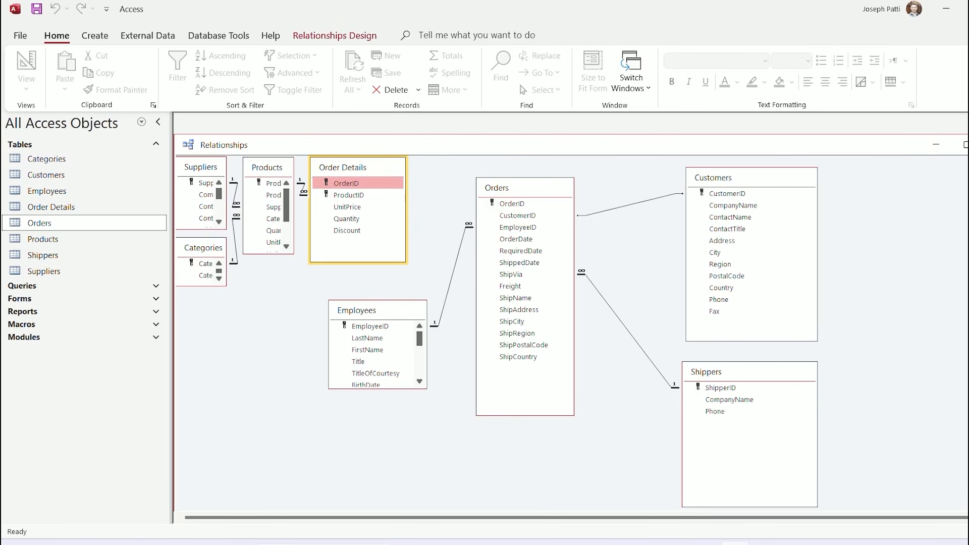
drag(346, 183, 511, 204)
click(512, 203)
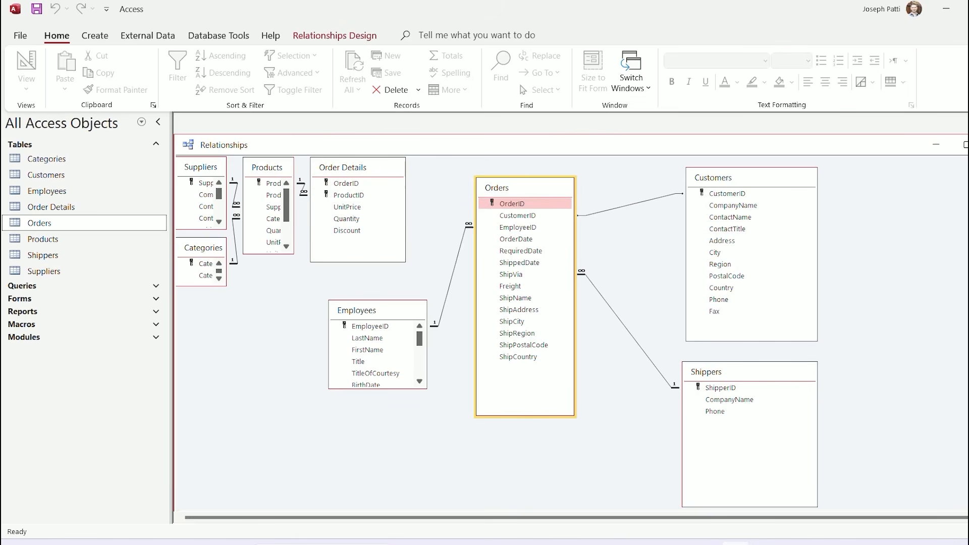
click(346, 184)
drag(346, 183, 512, 204)
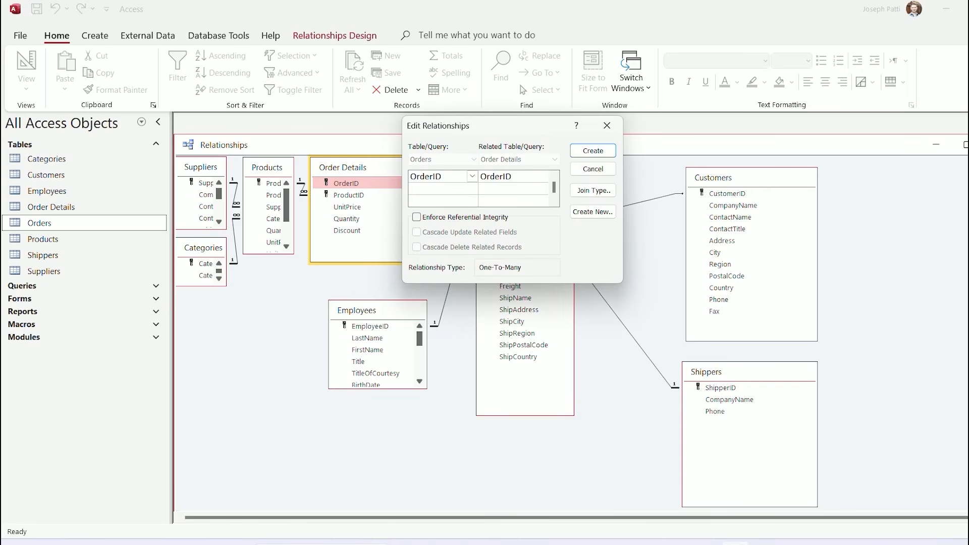
click(593, 150)
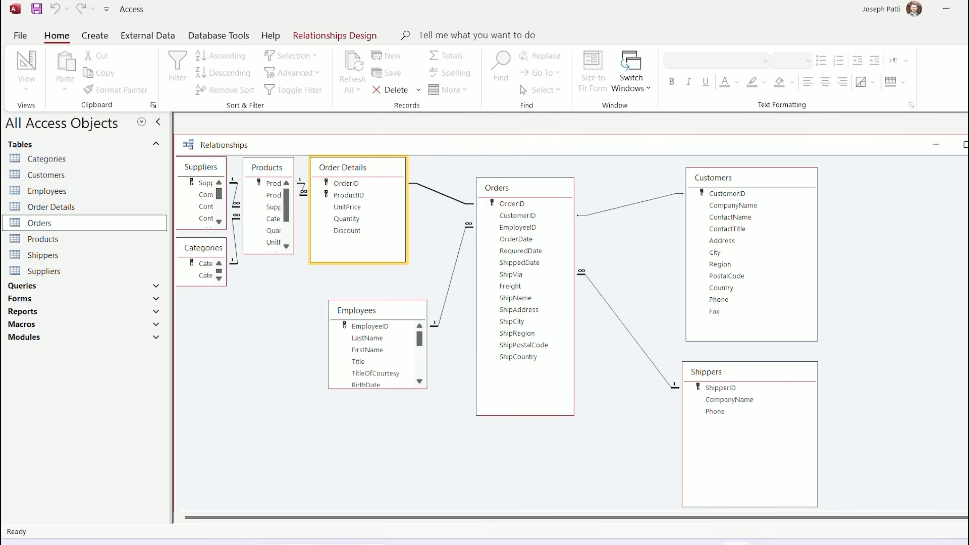
double_click(51, 207)
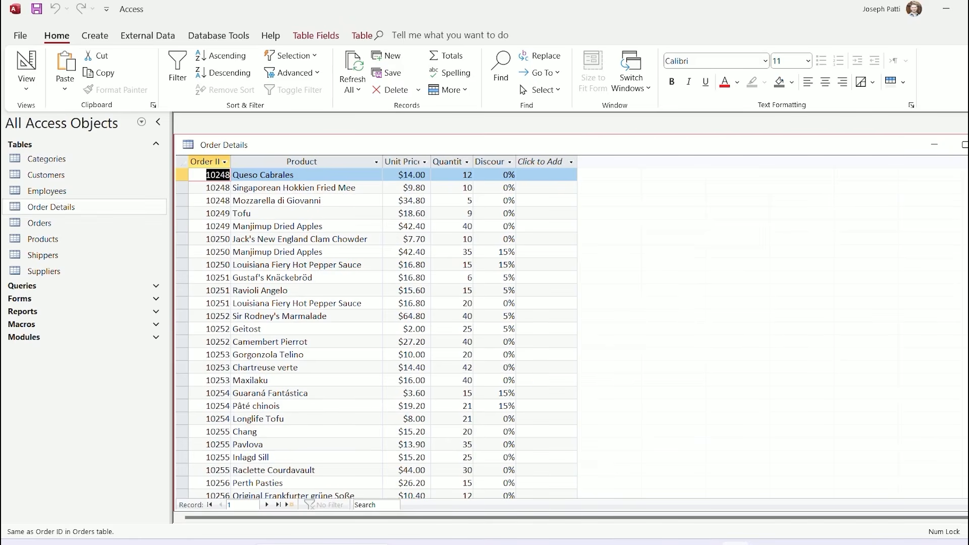
Expand and collapse order 10248's product rows in Orders, then close both datasheets
double_click(39, 223)
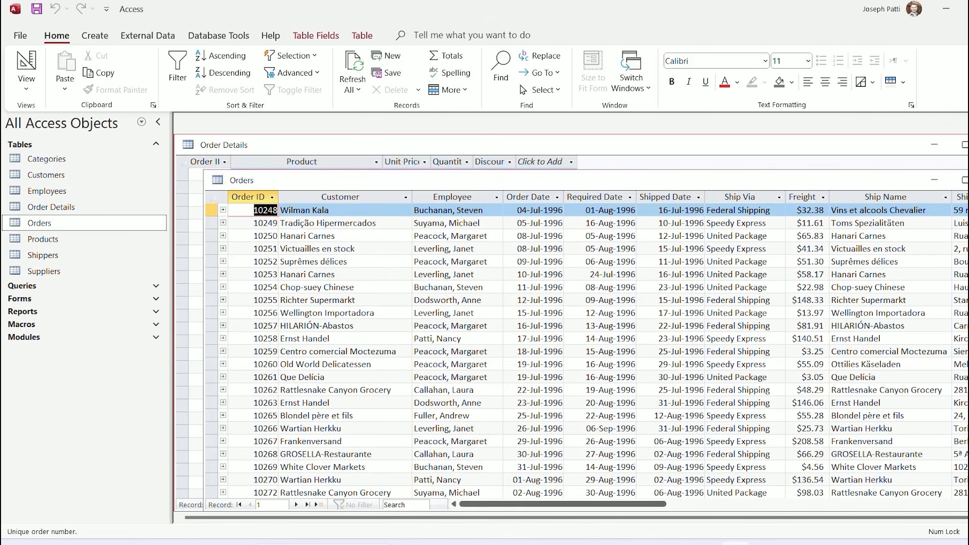
click(223, 209)
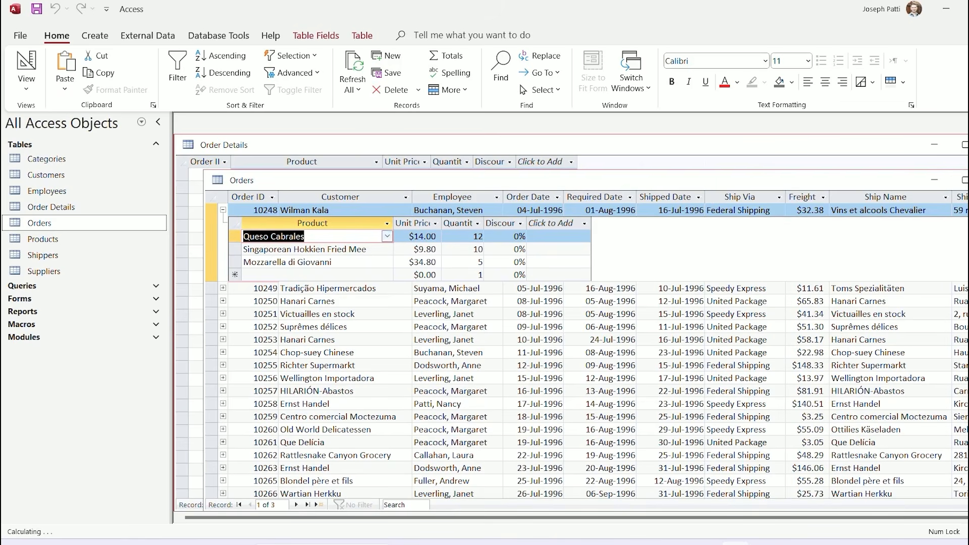
click(968, 145)
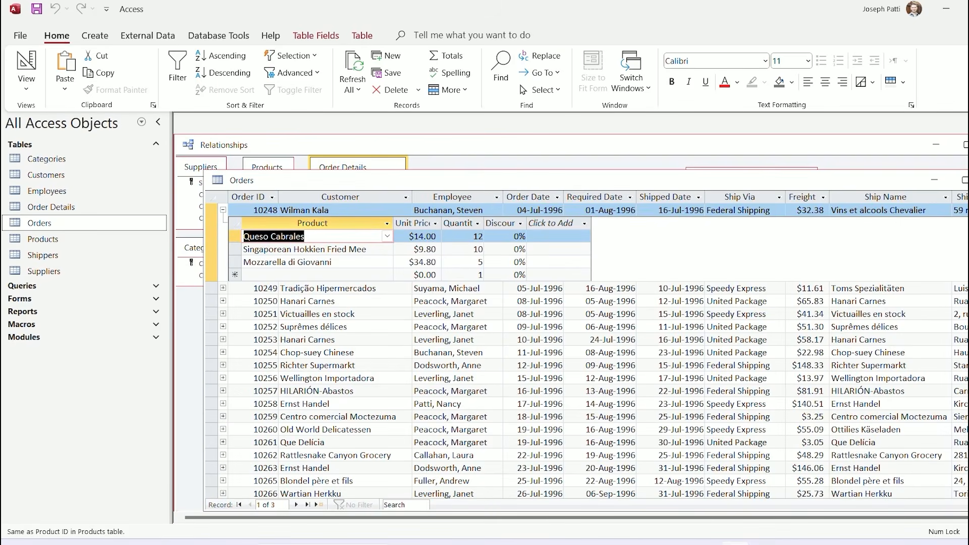
click(223, 210)
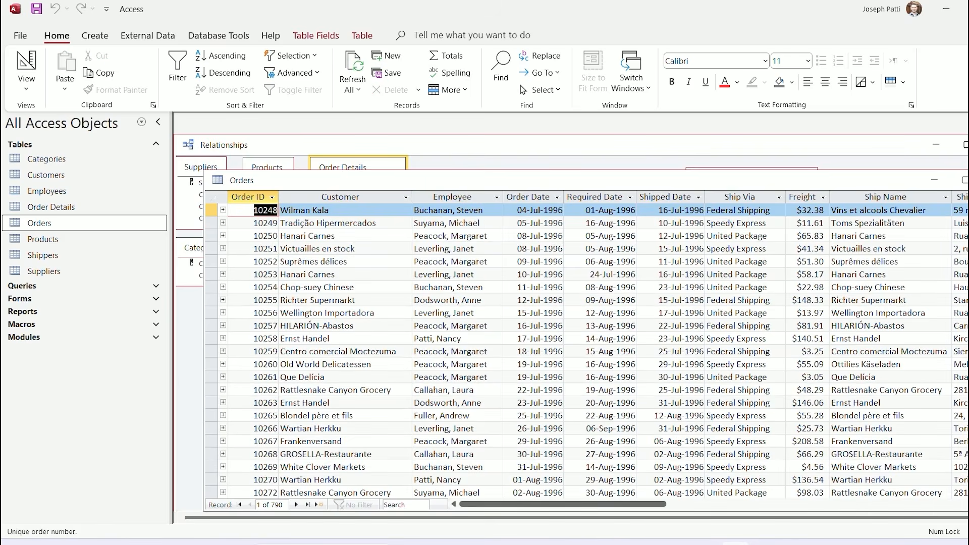
click(968, 180)
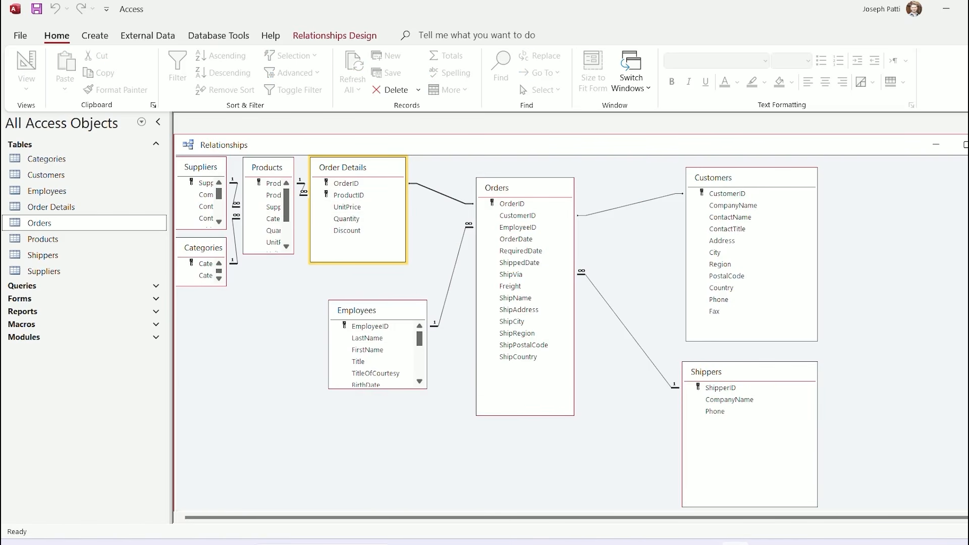
Delete the Order Details–Orders relationship again and reopen the Orders table
right_click(437, 192)
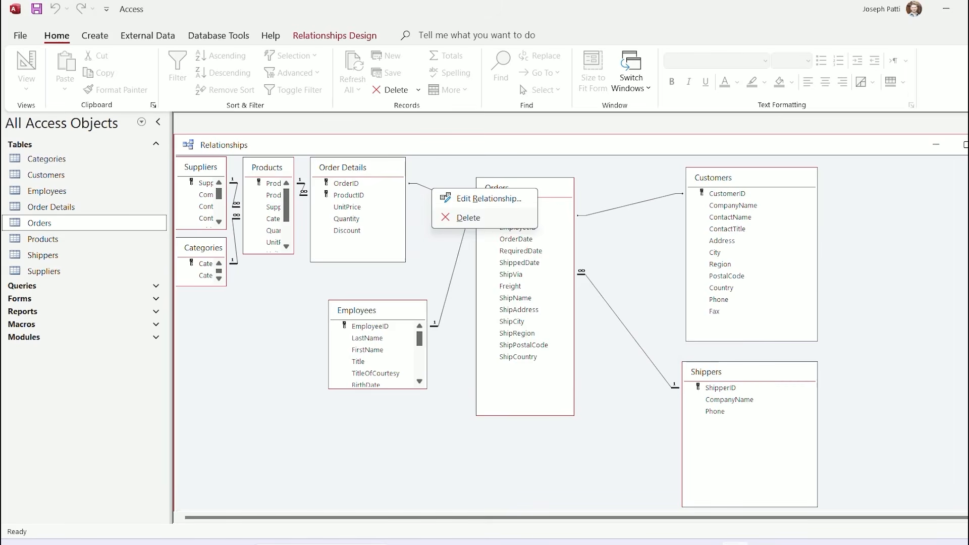
click(464, 217)
key(Return)
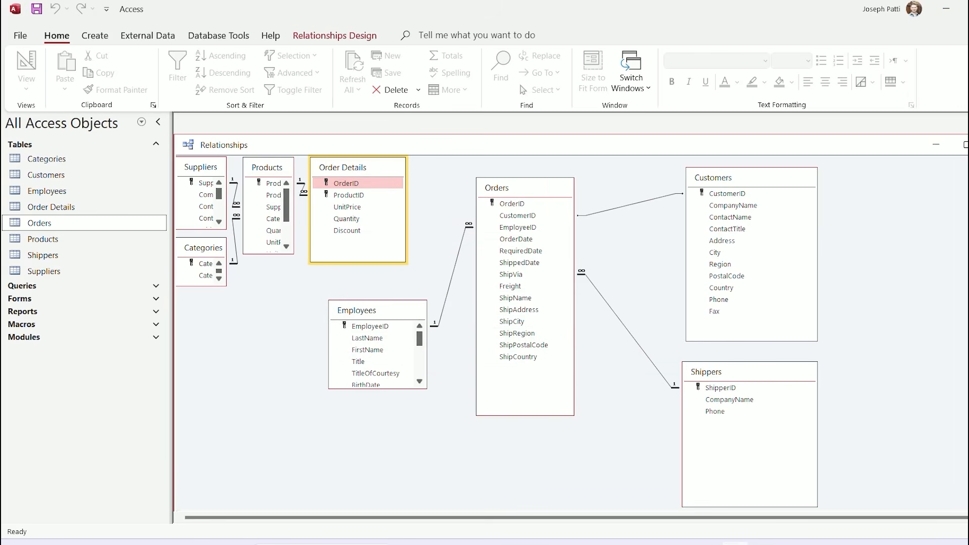
double_click(39, 223)
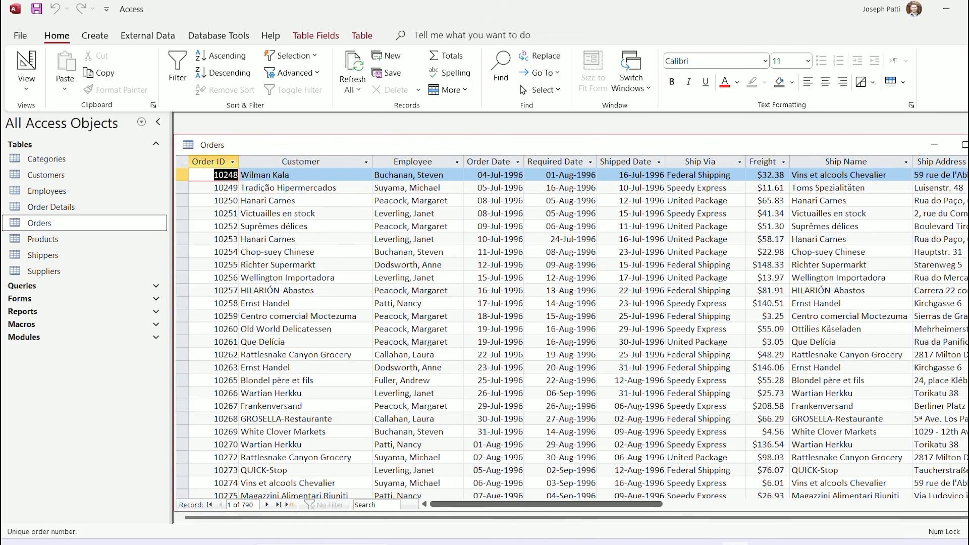
Close Orders and relink Order Details.OrderID to Orders.OrderID with a new relationship
key(ctrl+w)
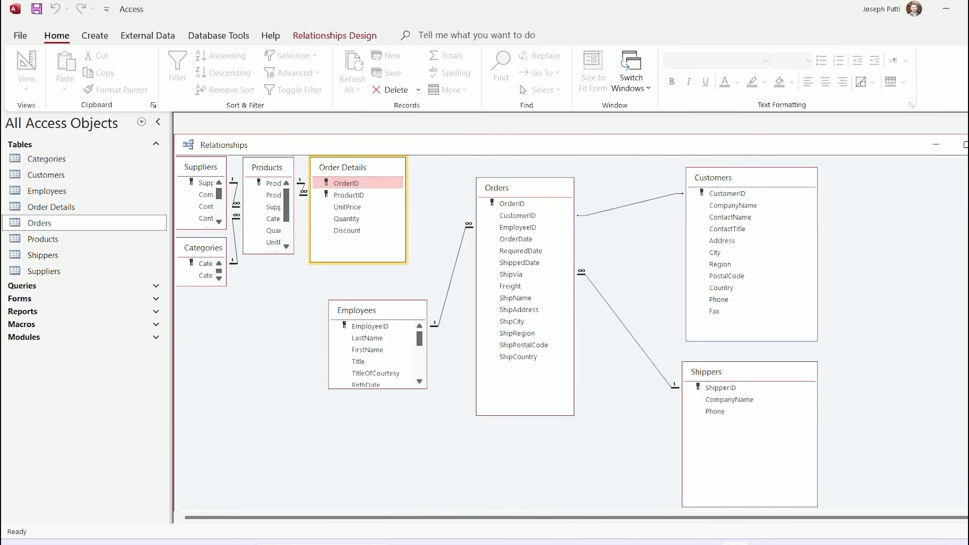
drag(346, 183, 511, 204)
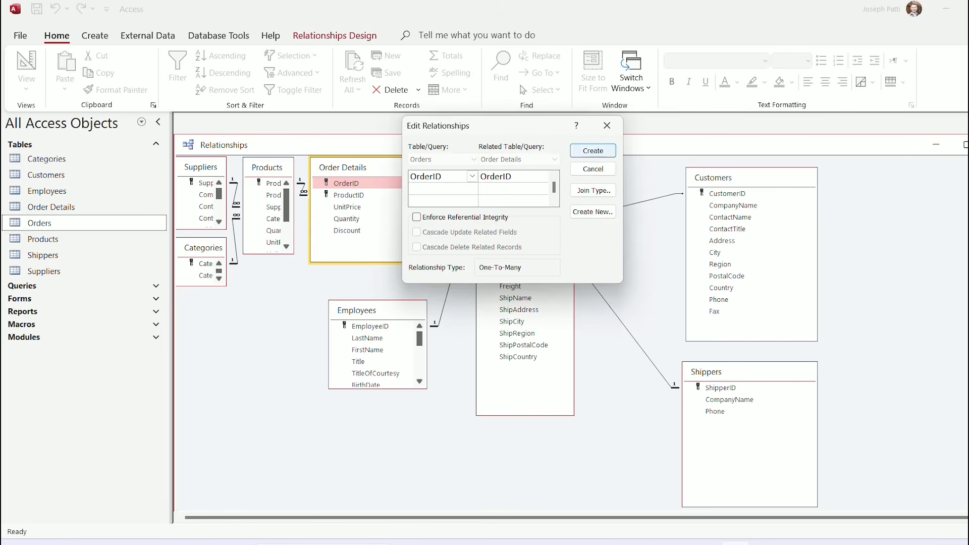
key(Return)
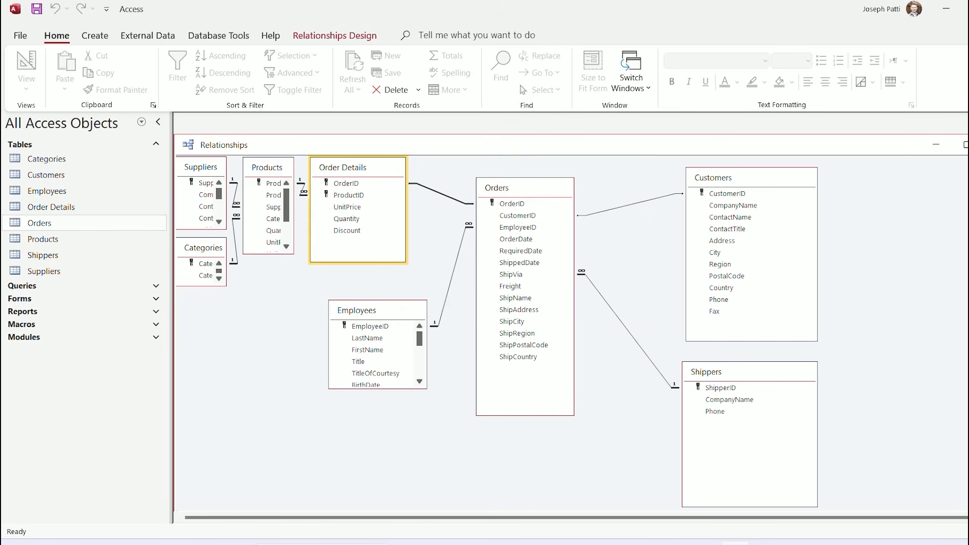
Check that order 10248 expands to show its products in Orders, then close it
double_click(40, 223)
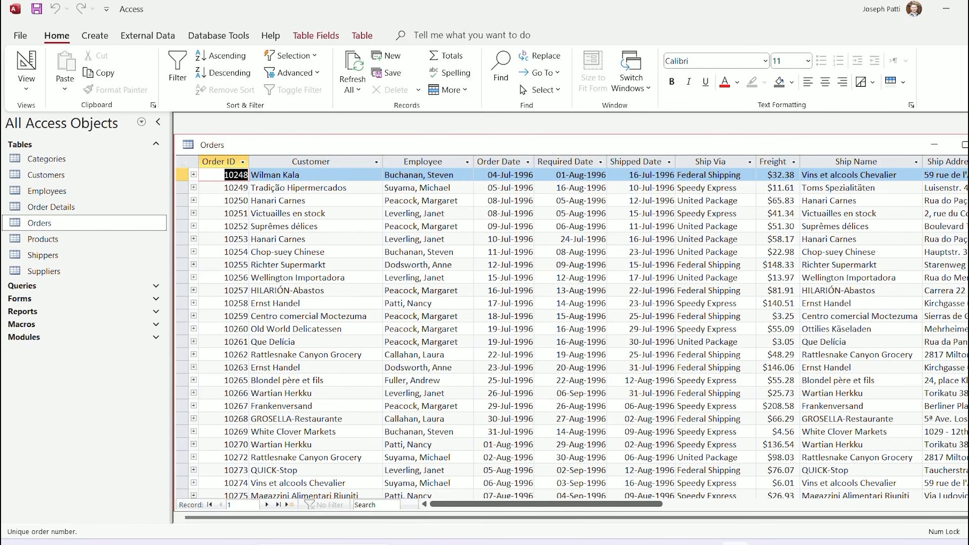
click(194, 174)
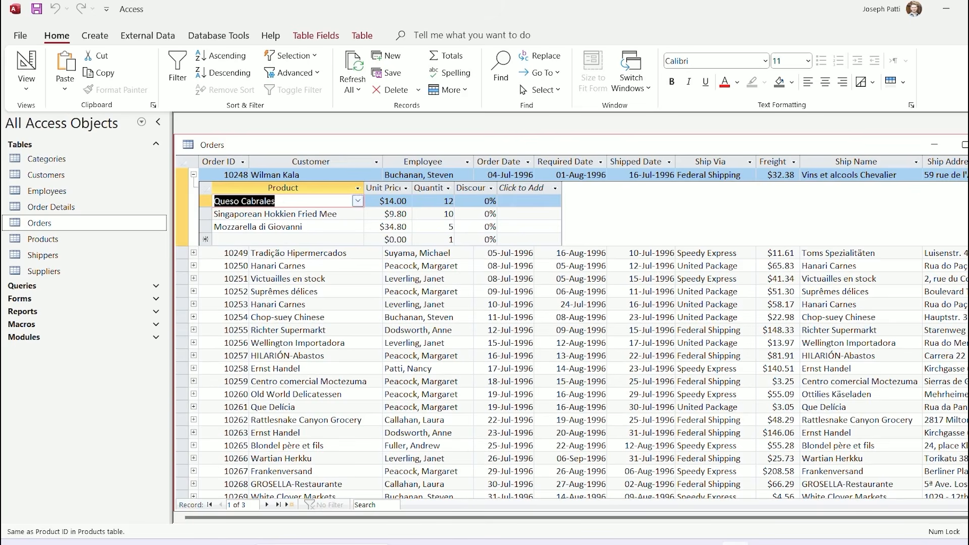
click(194, 175)
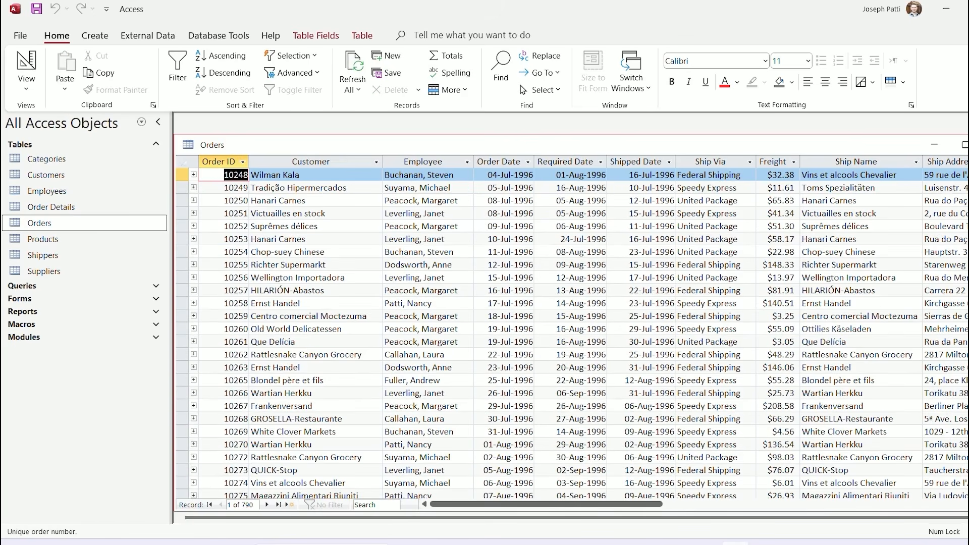
key(ctrl+w)
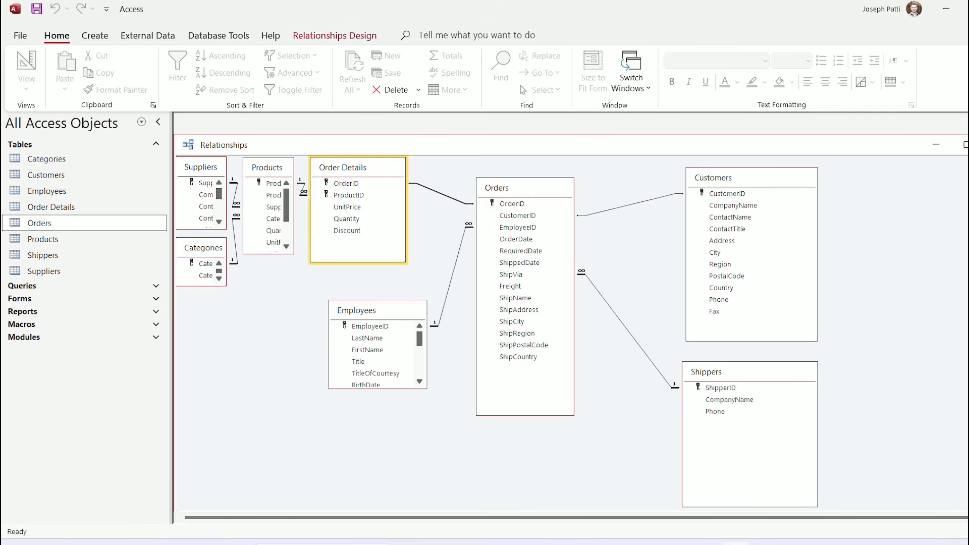
Close the Relationships diagram, answering Yes to save its layout changes
double_click(441, 194)
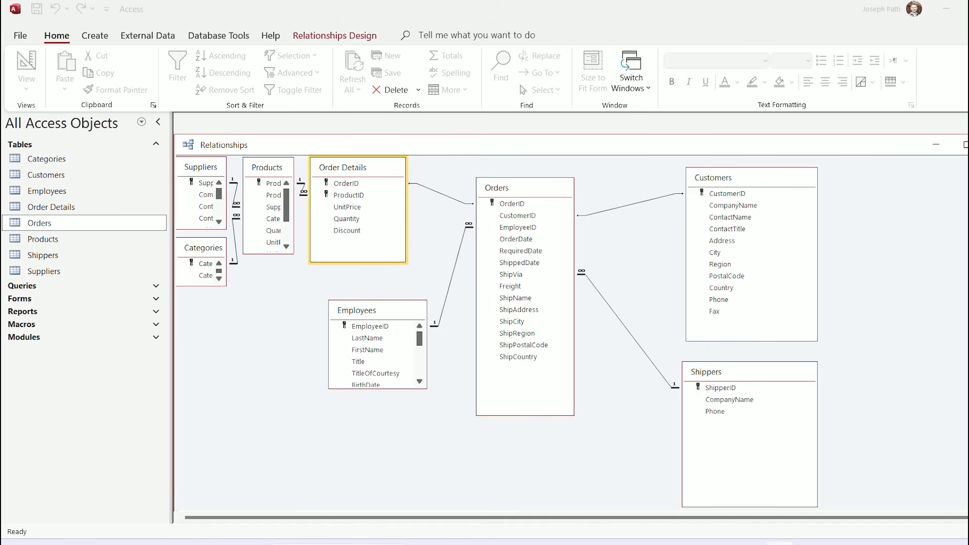
key(ctrl+w)
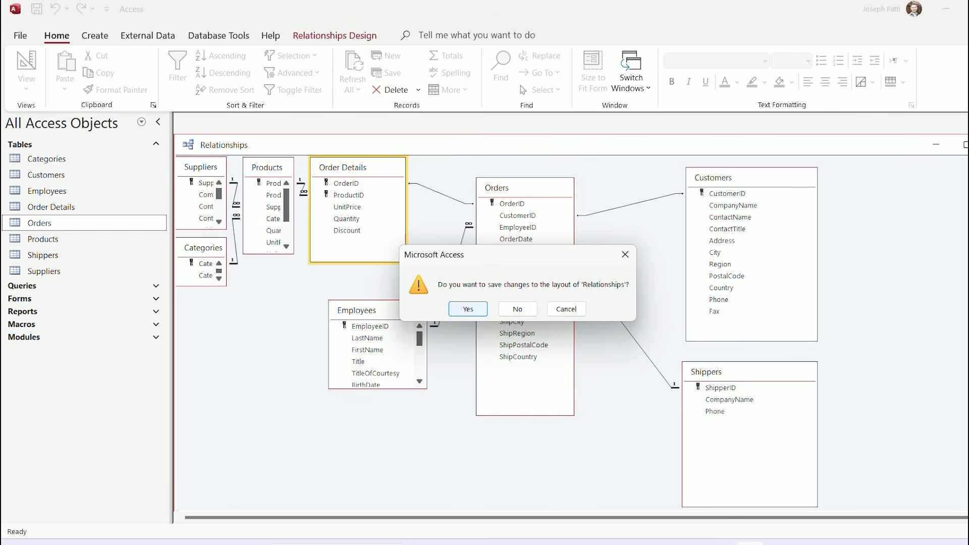
click(468, 309)
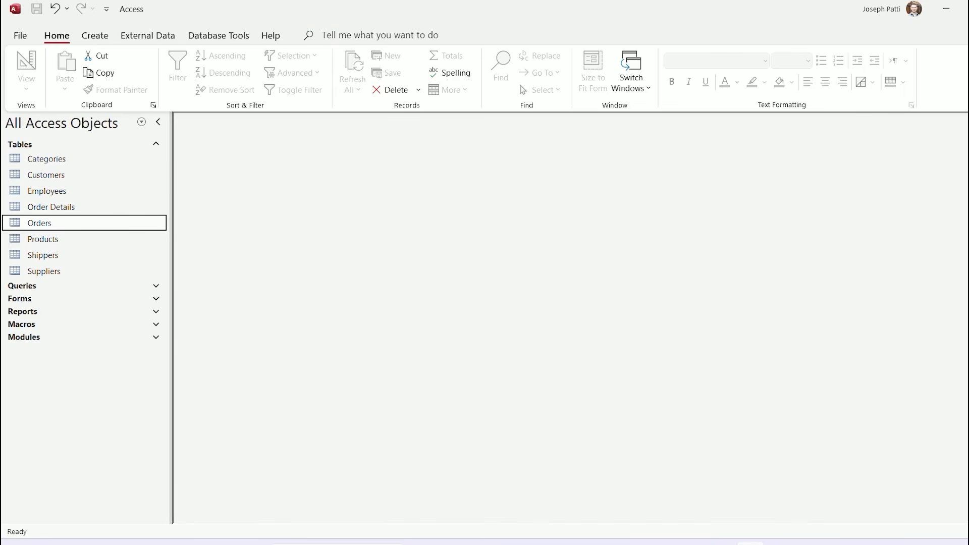
Collapse the Tables group in the navigation pane and expand the Queries group
click(155, 144)
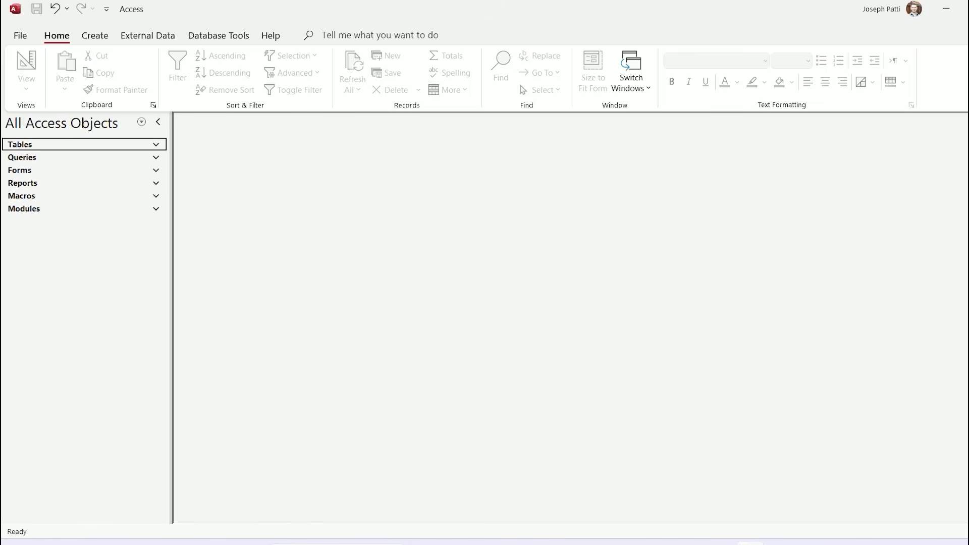
click(155, 144)
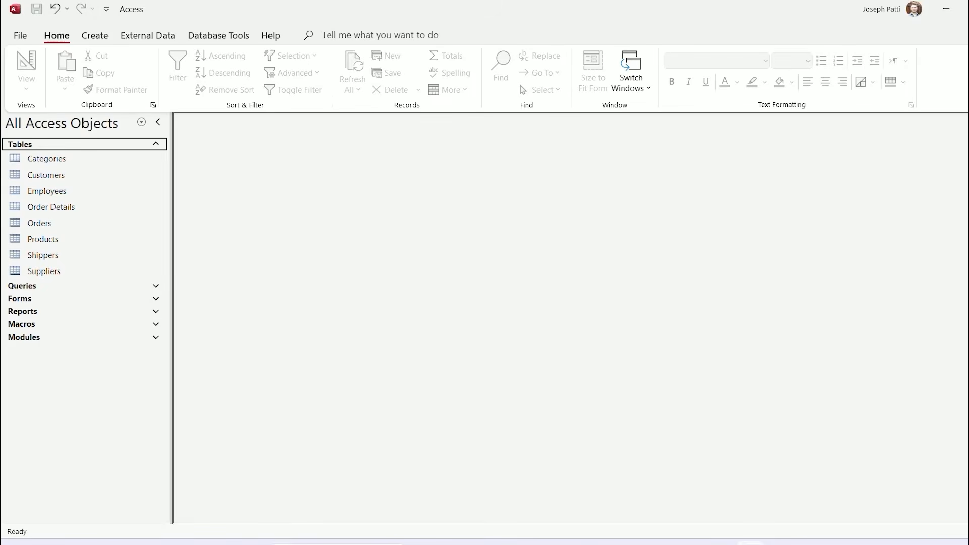
key(Return)
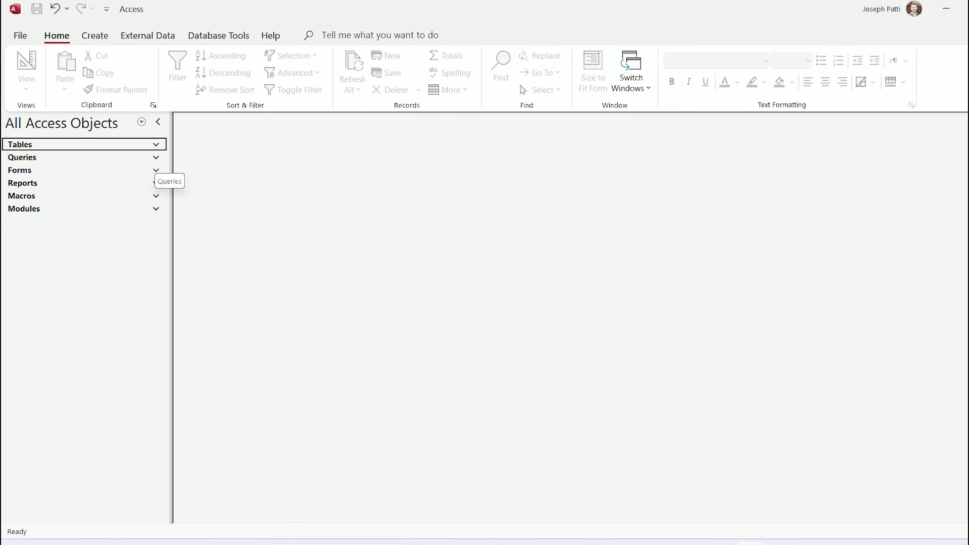
key(Down)
key(Return)
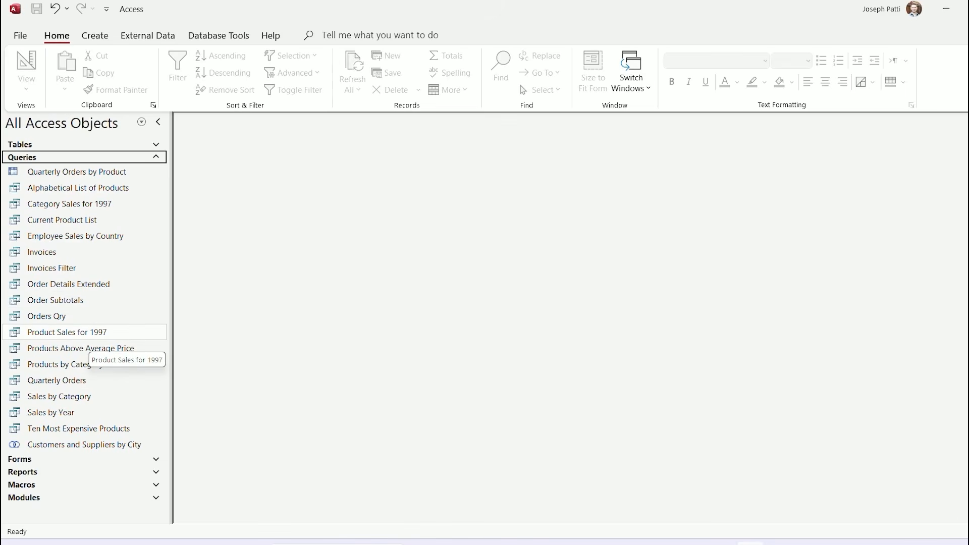
Open the Invoices query and maximize its datasheet of 2053 records
double_click(50, 255)
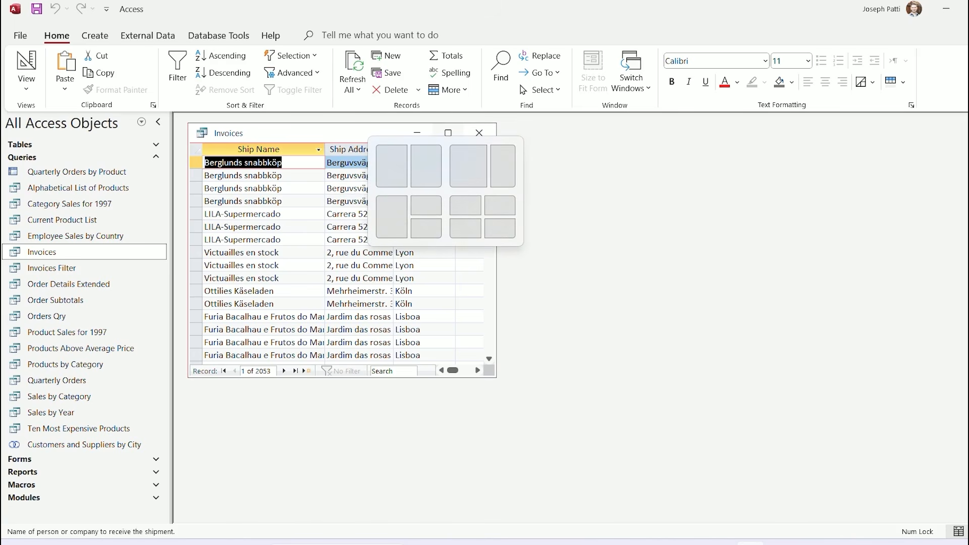
click(448, 133)
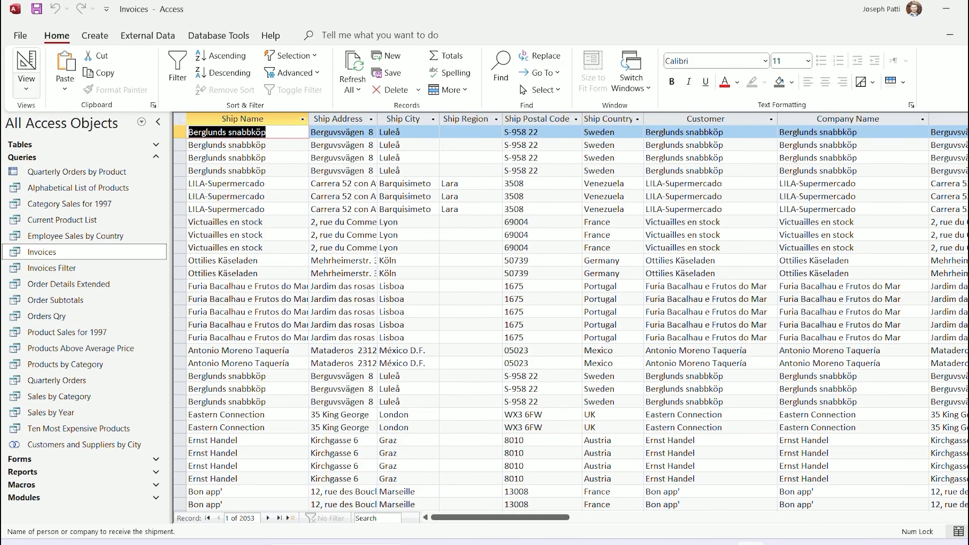
Switch the Invoices query to SQL View to display its SELECT statement
click(27, 86)
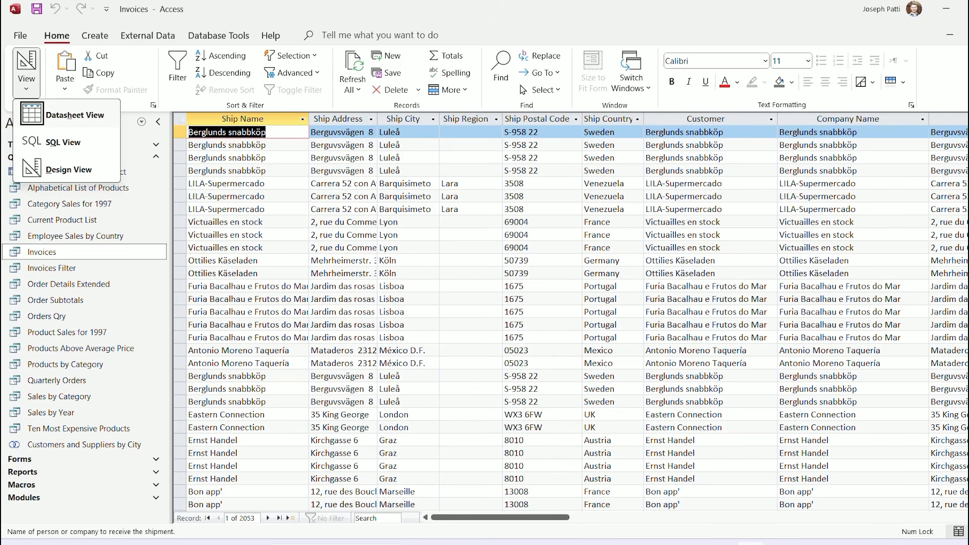
click(63, 142)
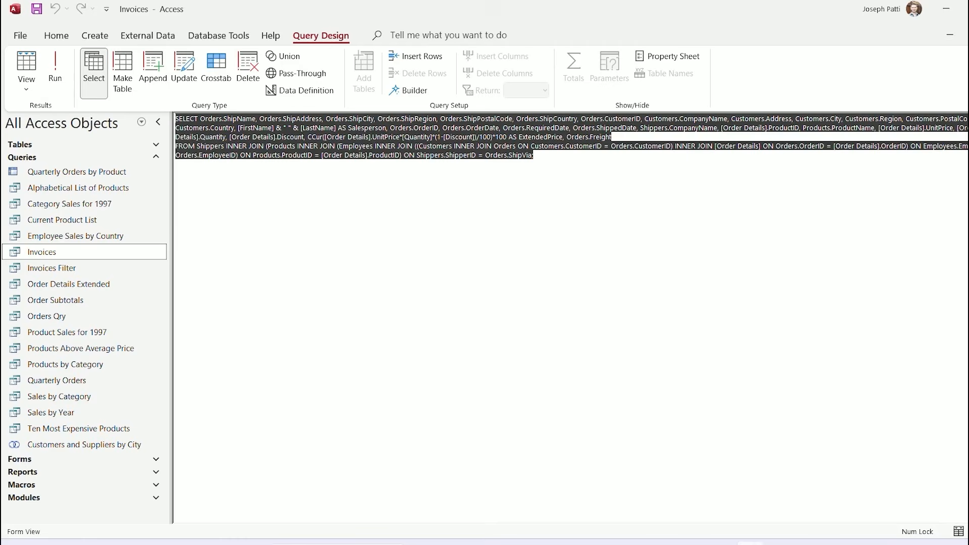
click(534, 155)
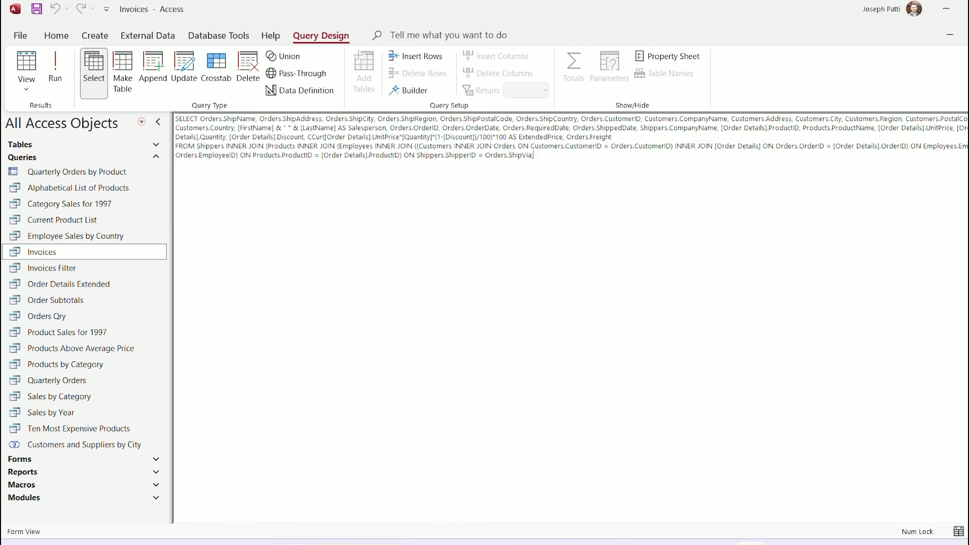
click(26, 87)
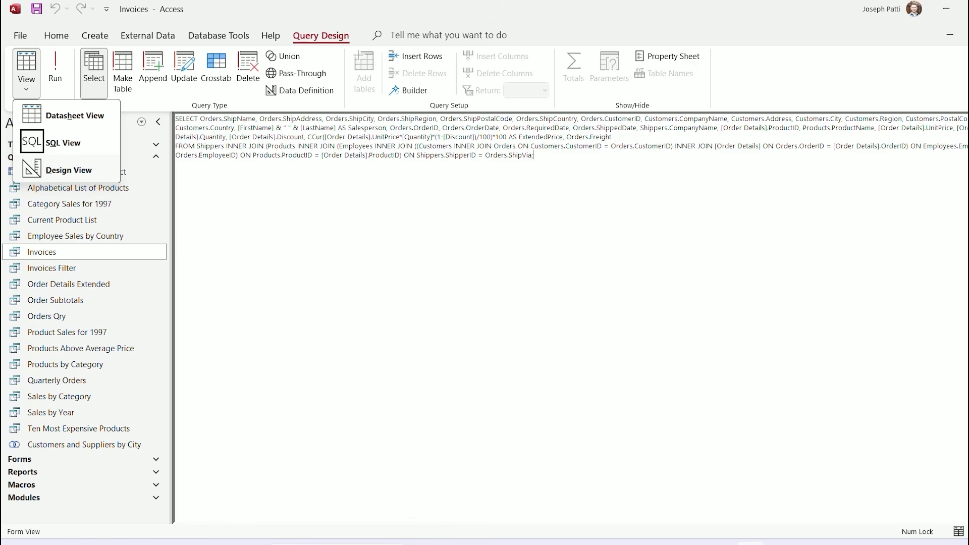
In Design view, spread the Products, Order Details, Employees, Orders and Shippers tables apart, then run the query
click(68, 170)
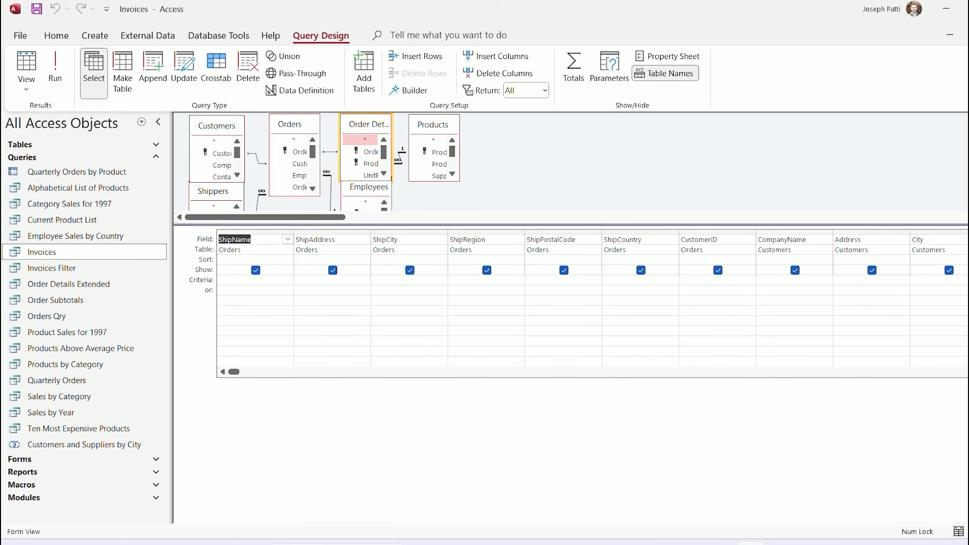
drag(504, 225, 504, 294)
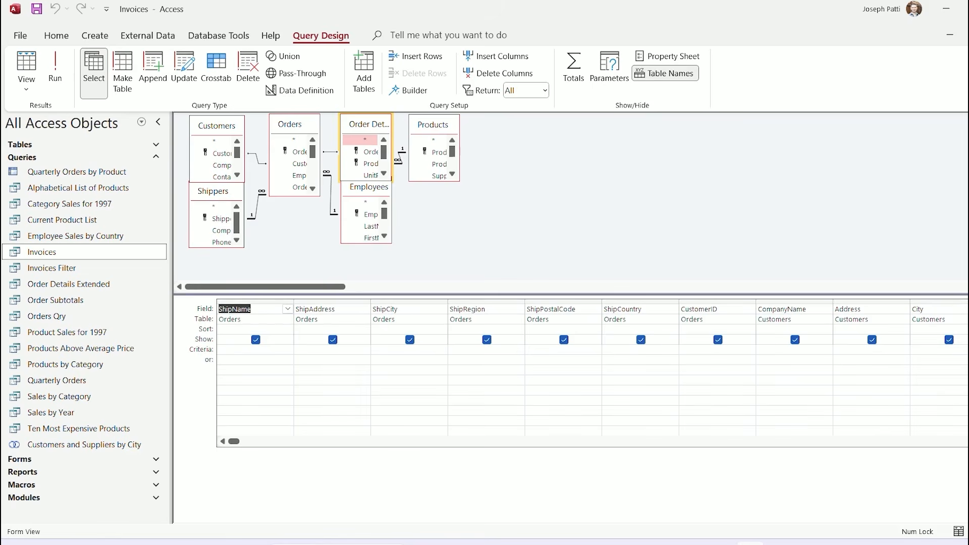
drag(433, 125, 524, 117)
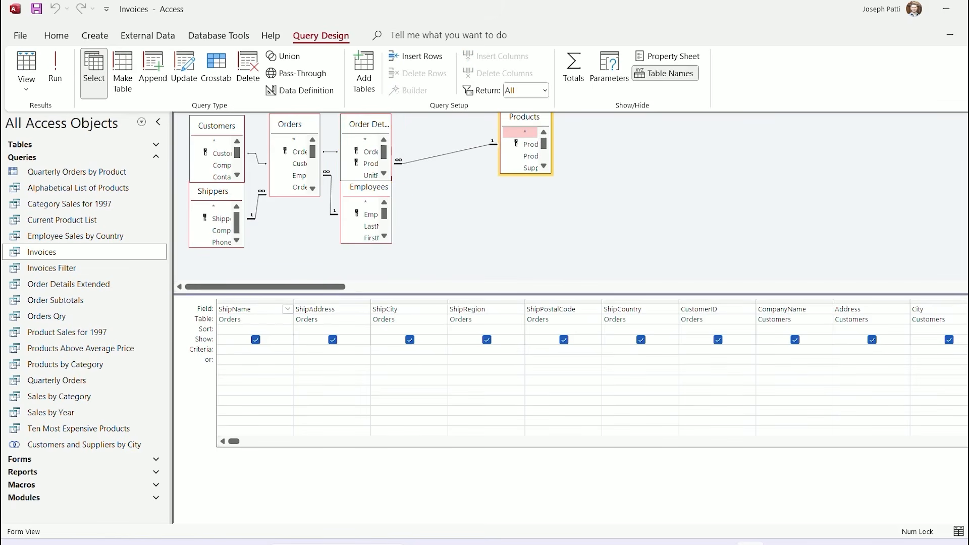
drag(369, 124, 427, 121)
drag(369, 187, 407, 216)
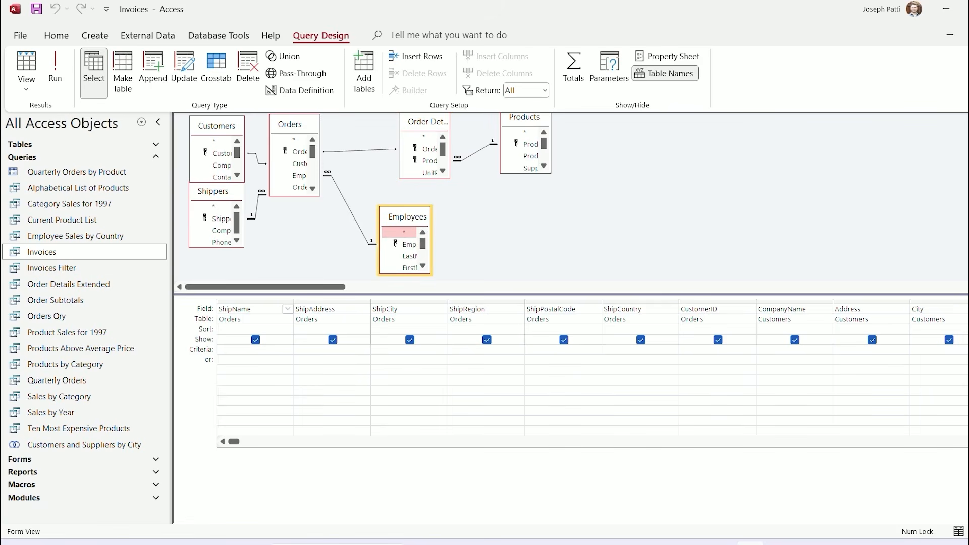
drag(290, 125, 313, 128)
drag(212, 190, 213, 209)
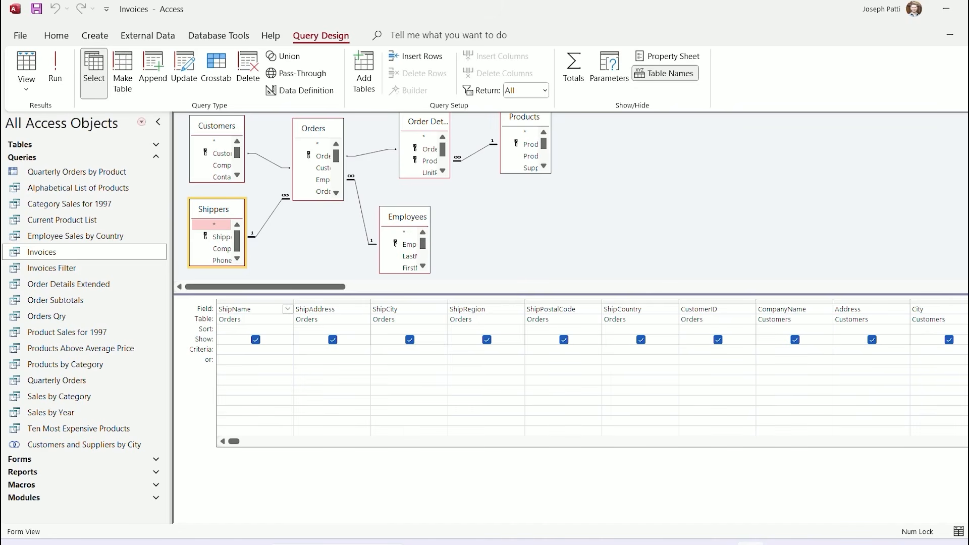
click(55, 71)
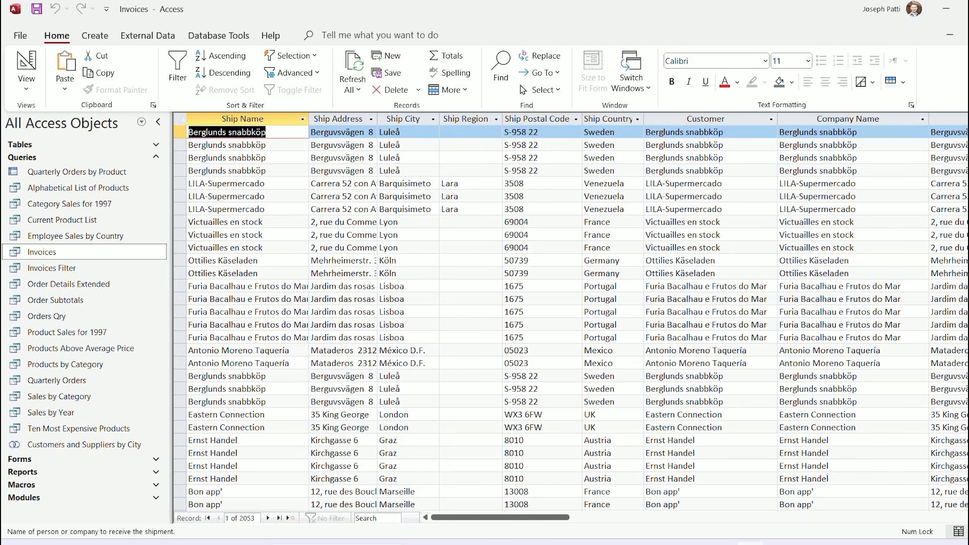
Switch the Invoices query to Design view and select the ShipCountry Criteria cell
click(26, 86)
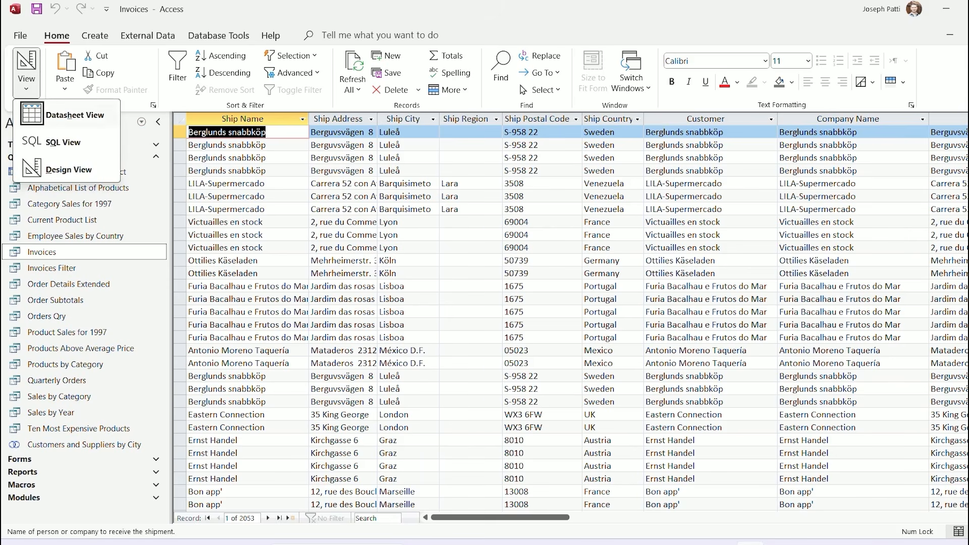
click(68, 169)
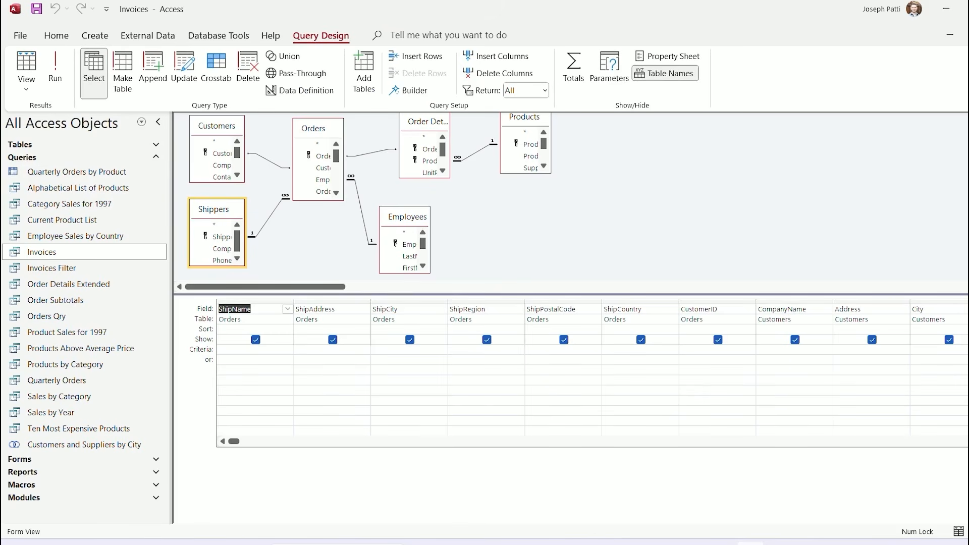
click(623, 349)
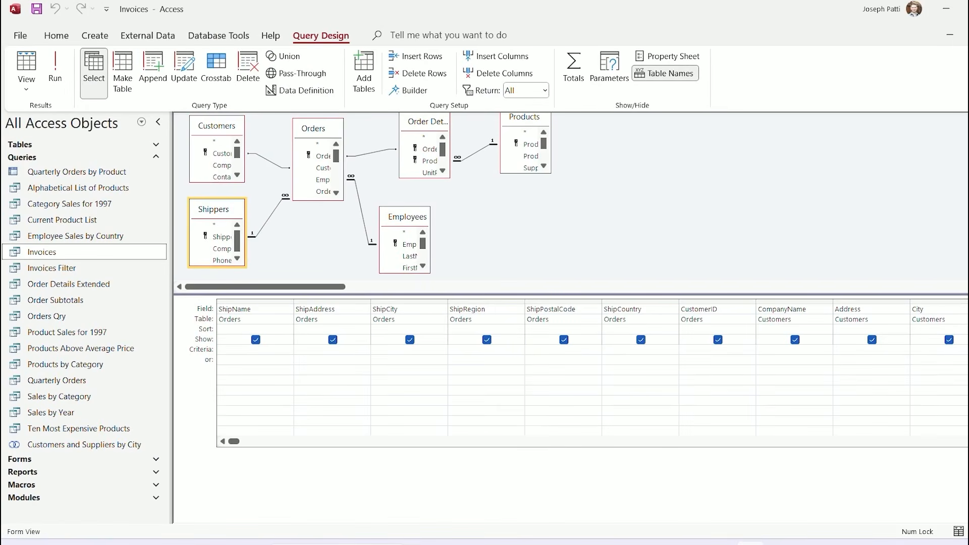
Enter 'sweden' as the ShipCountry criterion and run the query to get 89 records
text(sweden)
click(56, 76)
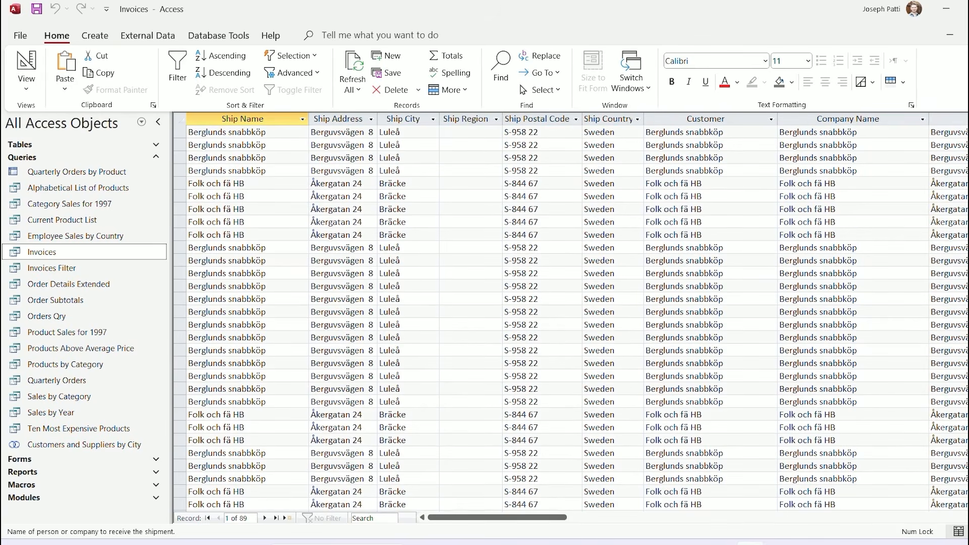
scroll(570, 318, up, 7)
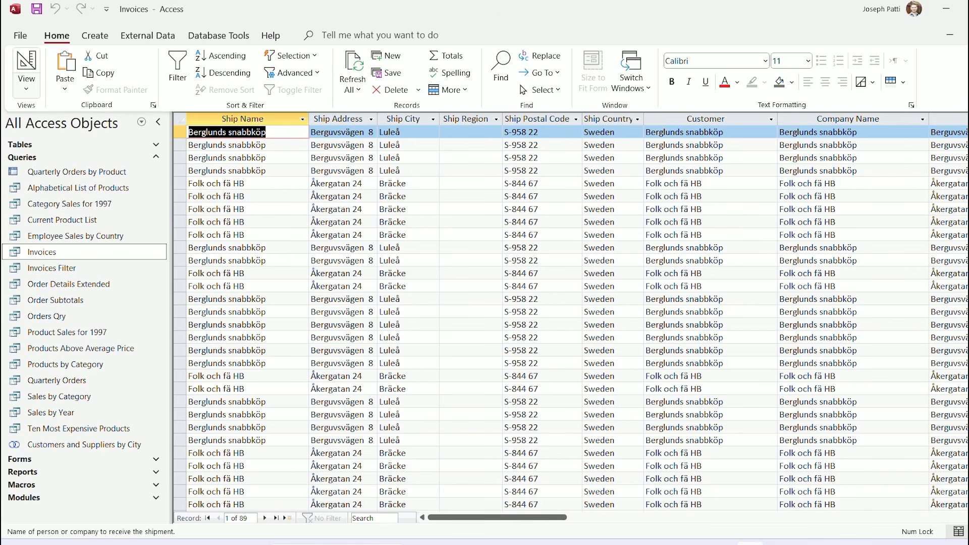
Delete the sweden criterion in Design view and rerun the query for all 2053 records
click(26, 86)
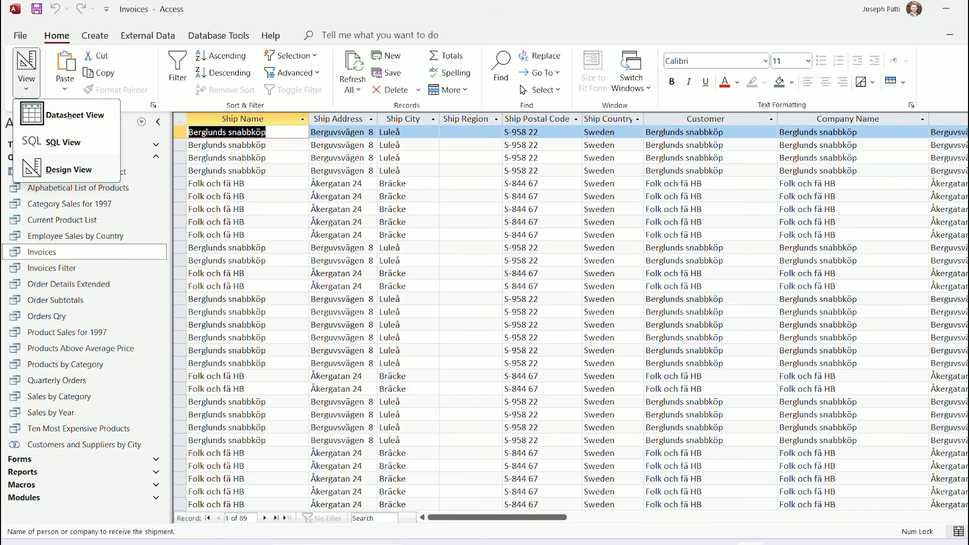
key(d)
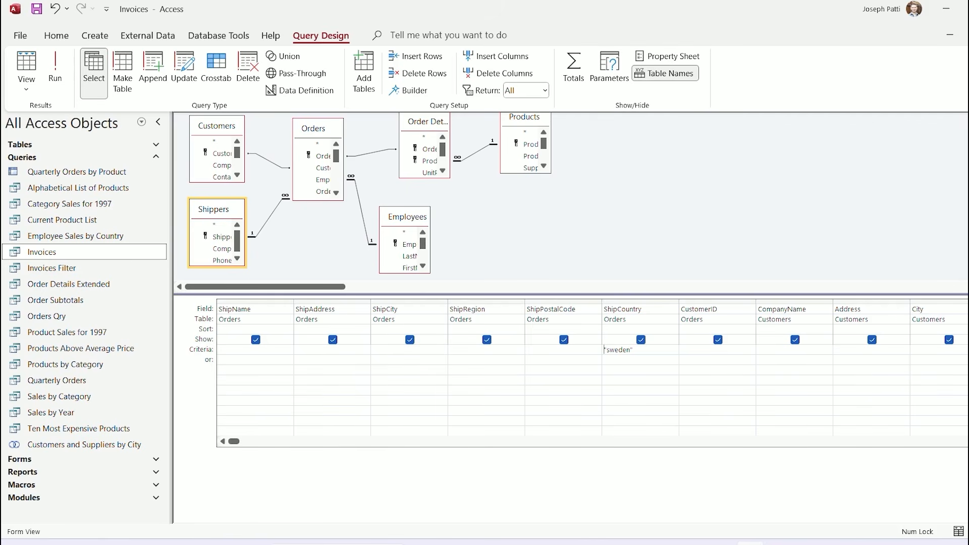
key(shift+End)
key(Delete)
click(55, 68)
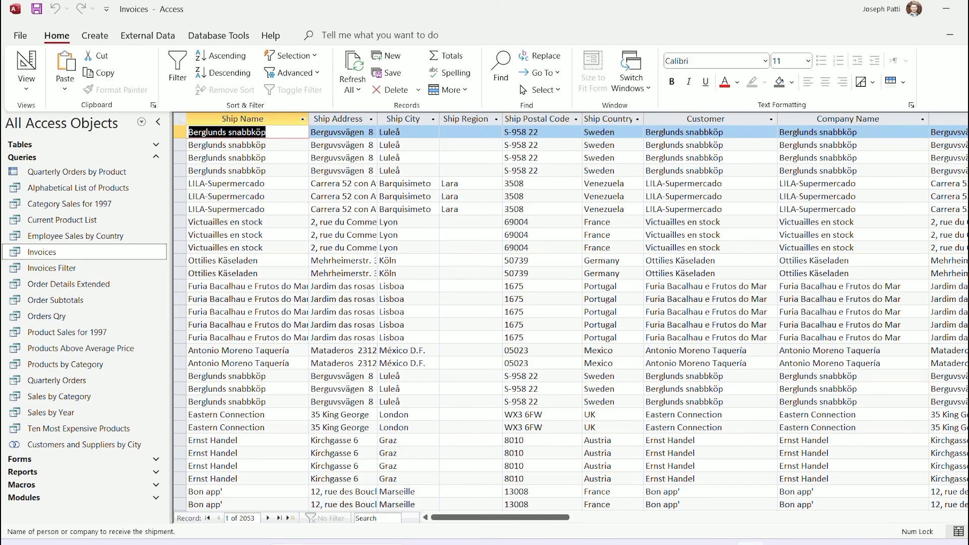
Show the Invoices query in SQL view with the cursor below the statement
click(27, 85)
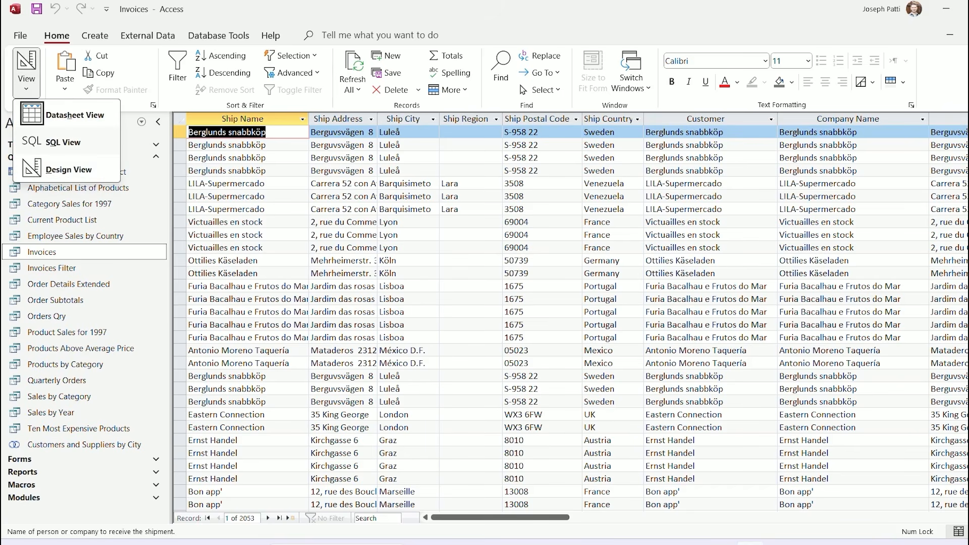
click(63, 143)
click(176, 164)
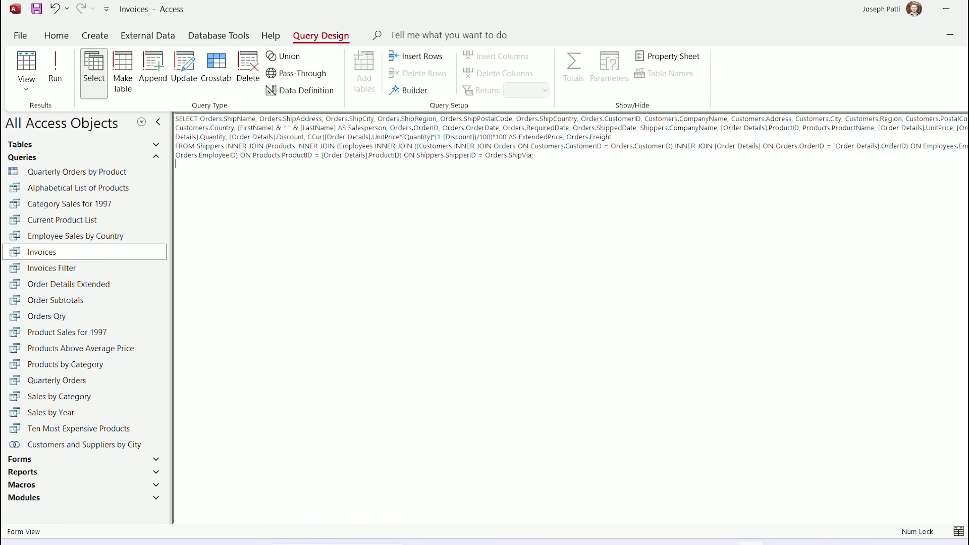
Add the clause WHERE Orders.ShipCountry = 'usa' to the Invoices SQL
text(WHERE)
text(Ord)
text(ers)
text(.Ship)
text(Country)
text( = )
text('sweden)
key(BackSpace)
key(BackSpace)
key(BackSpace)
key(BackSpace)
key(BackSpace)
key(BackSpace)
text(usa)
Remove the early semicolon after Orders.ShipVia and run the query, returning 336 USA records
click(55, 67)
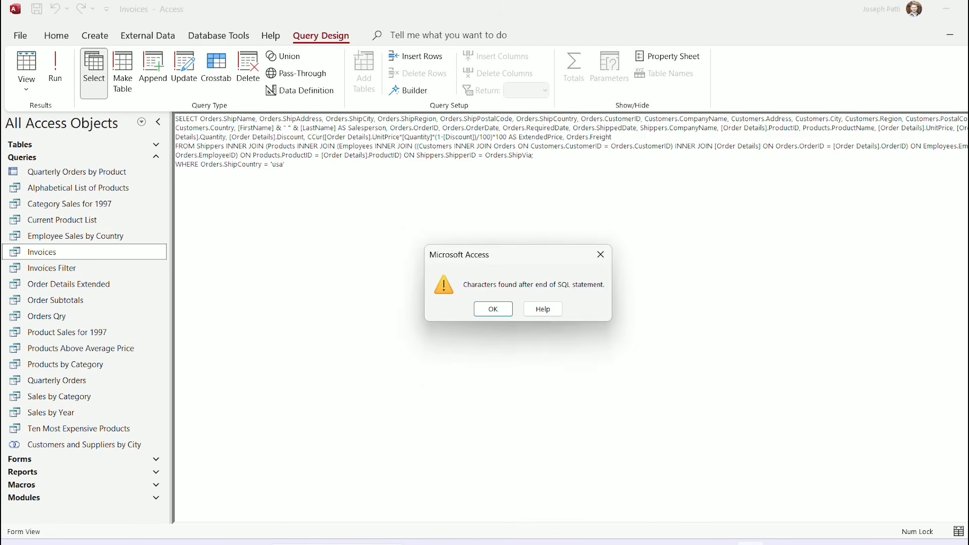
key(Return)
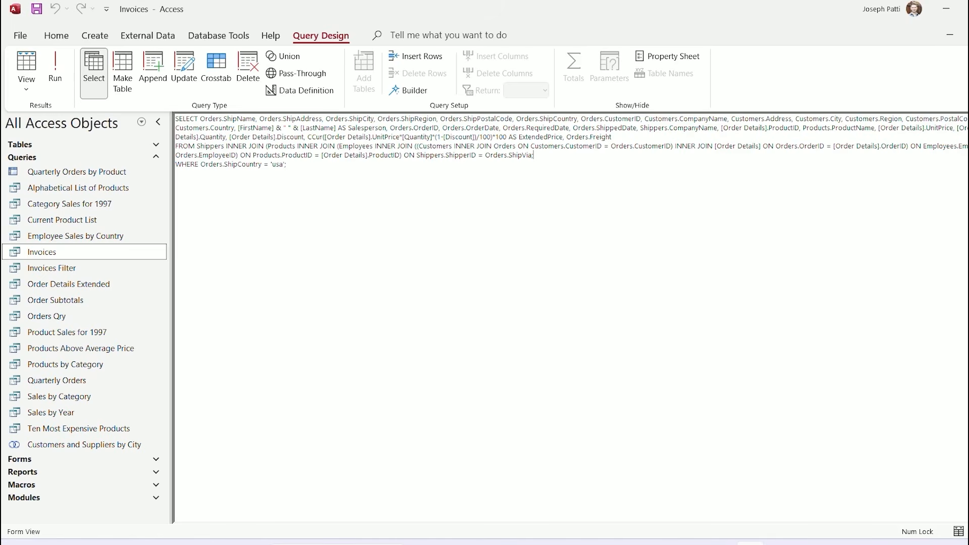
key(BackSpace)
click(55, 68)
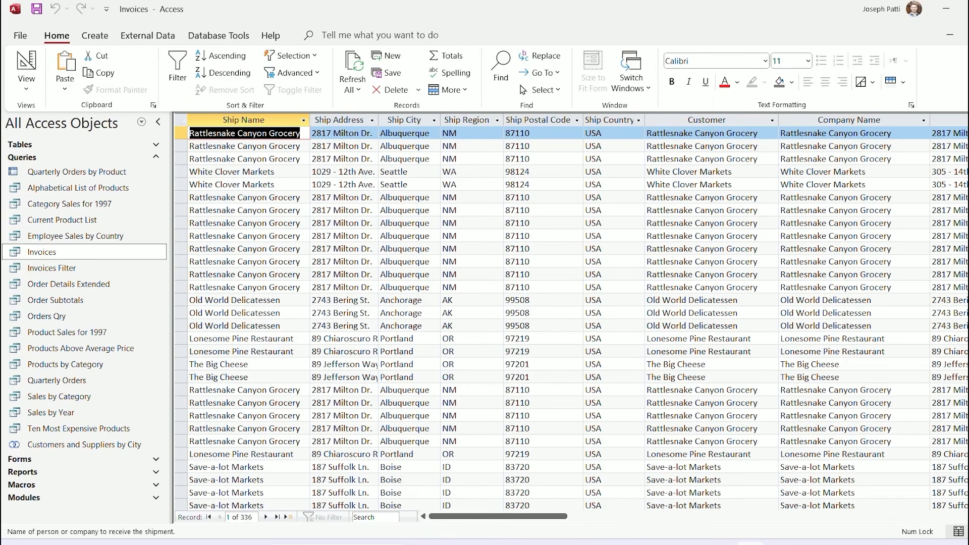
scroll(570, 318, down, 10)
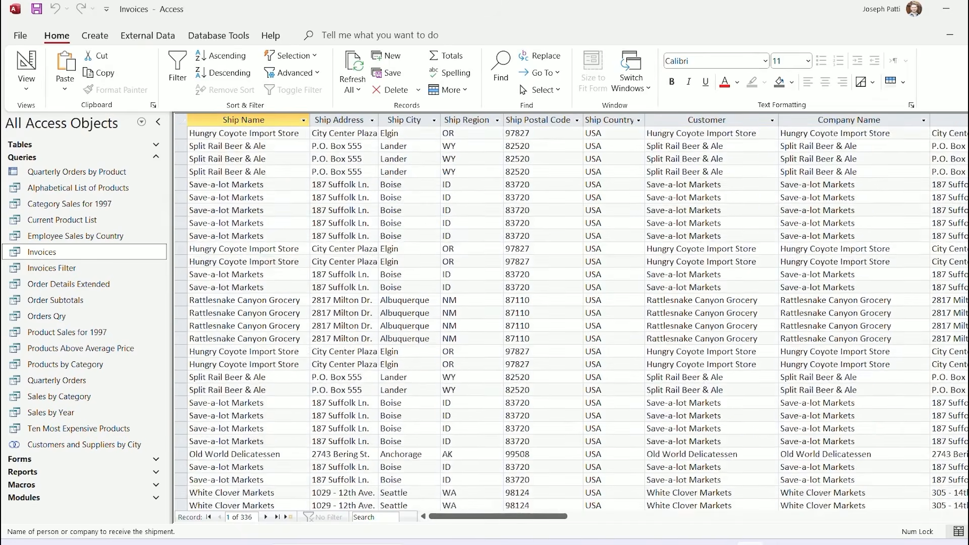
scroll(578, 318, down, 10)
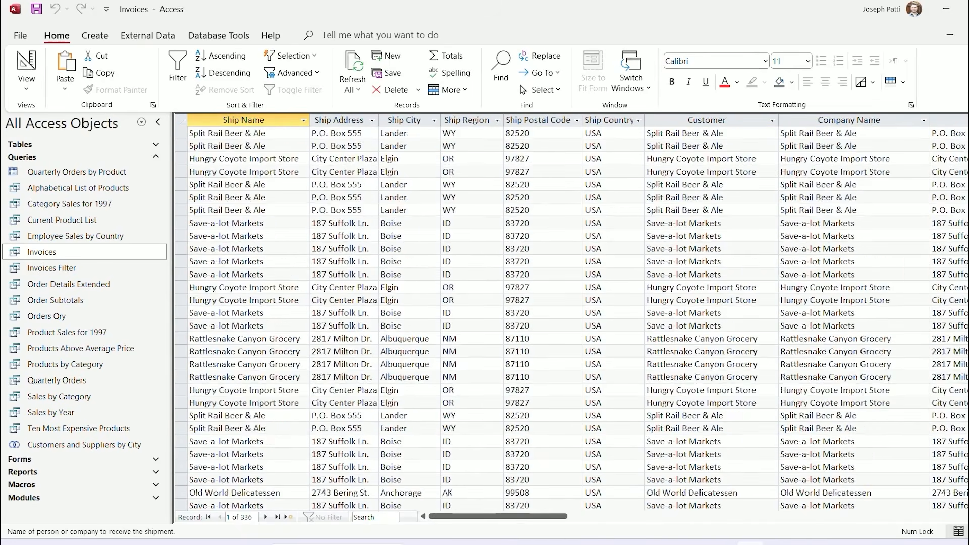
scroll(570, 318, up, 5)
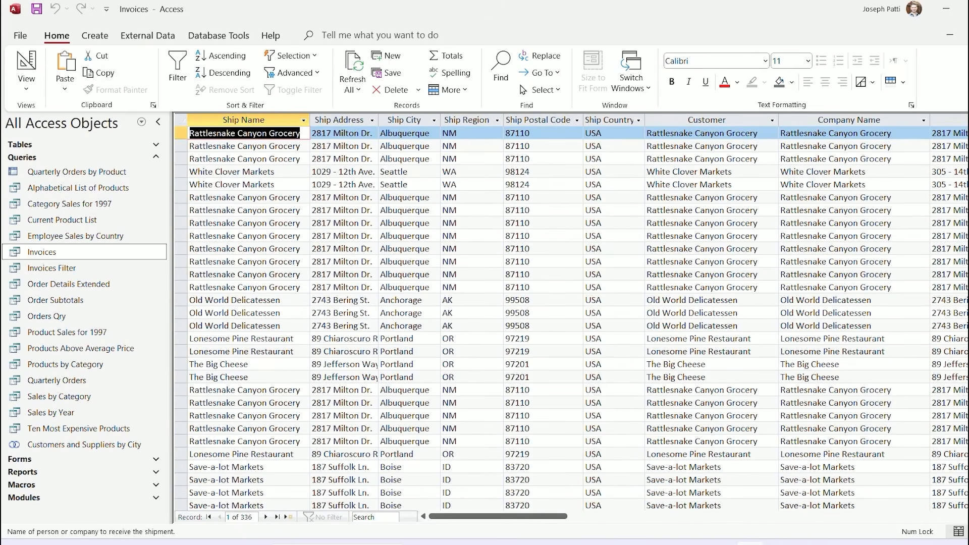
Delete the USA WHERE clause in SQL view and rerun the query to list all 2053 records
click(26, 83)
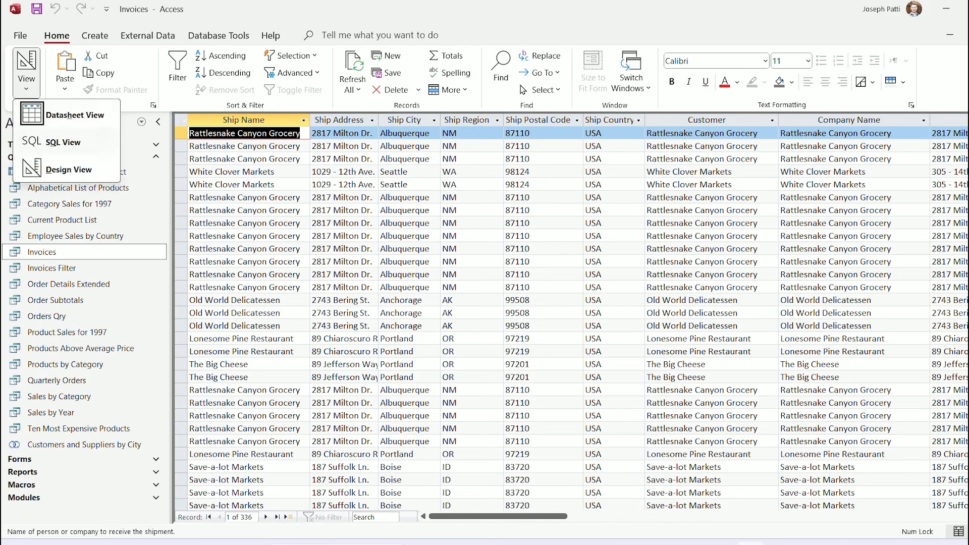
click(63, 142)
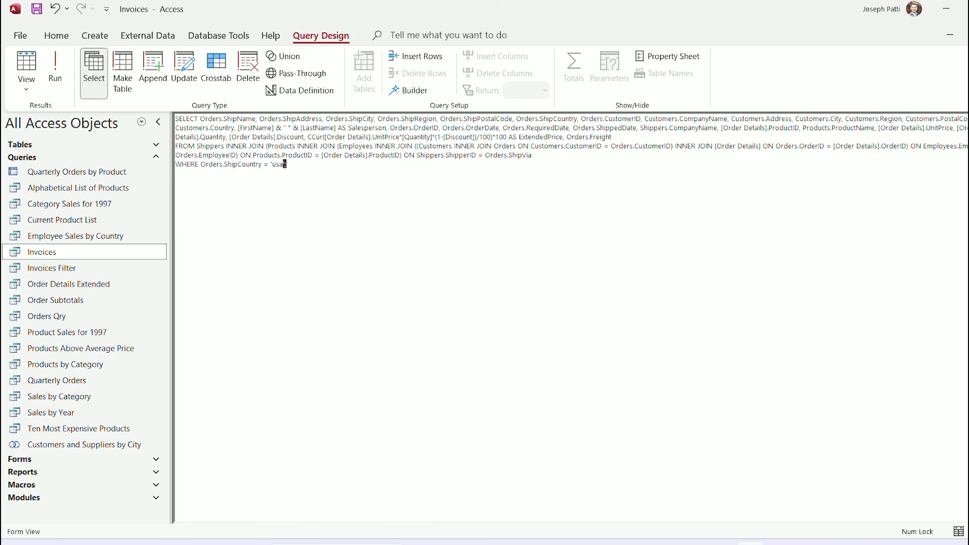
drag(283, 164, 176, 164)
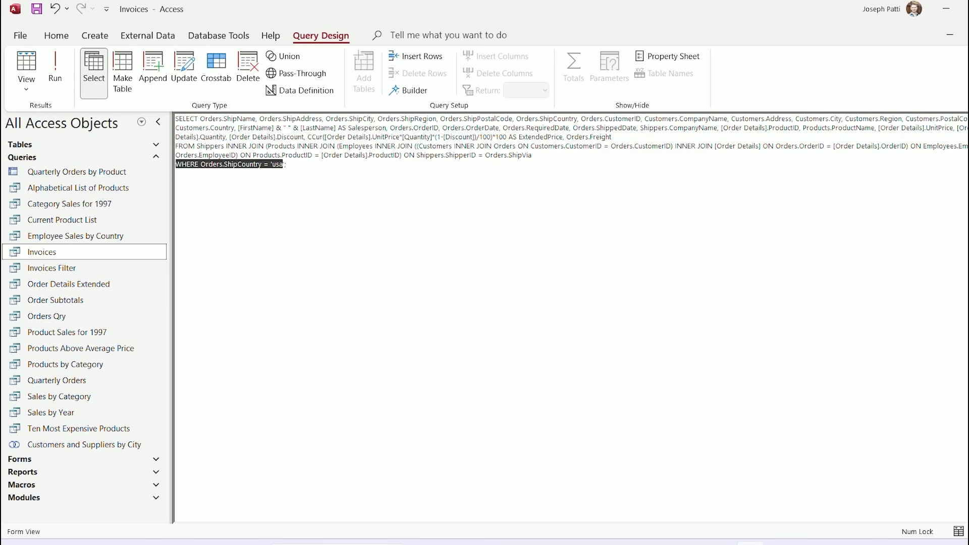
key(BackSpace)
key(Delete)
key(Delete)
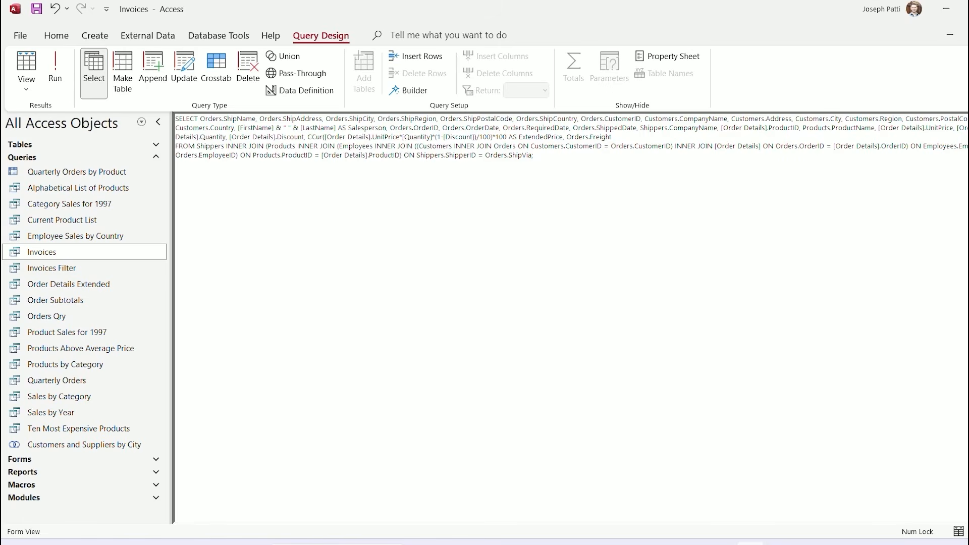
click(55, 68)
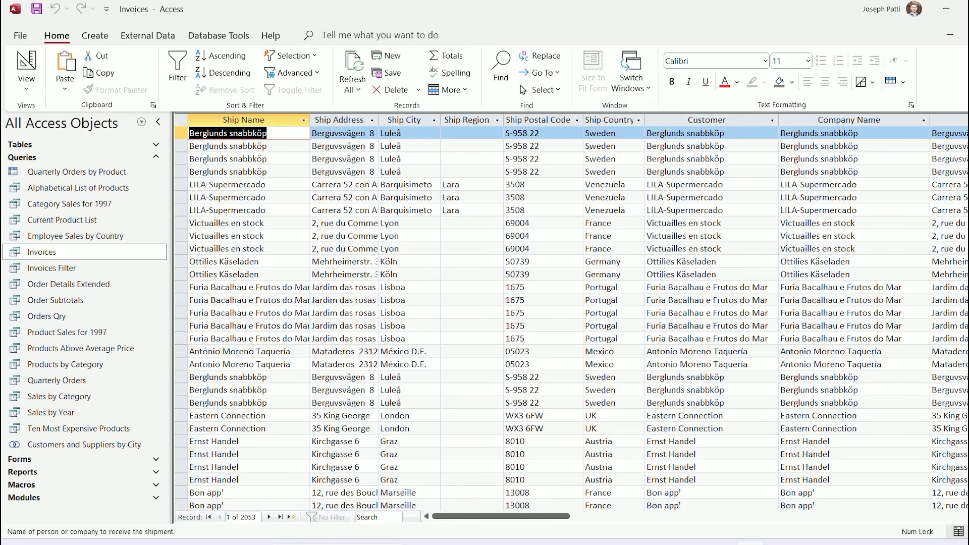
click(26, 85)
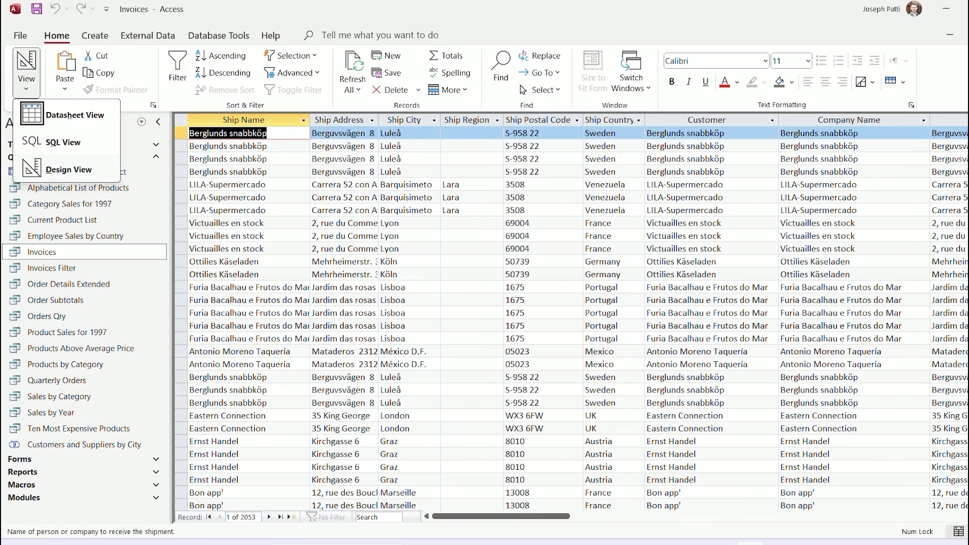
click(68, 169)
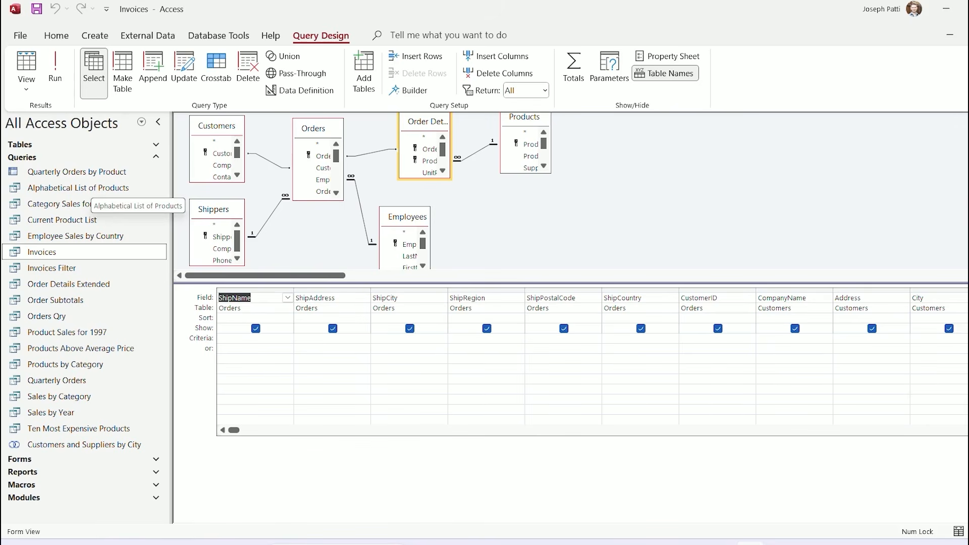
click(626, 338)
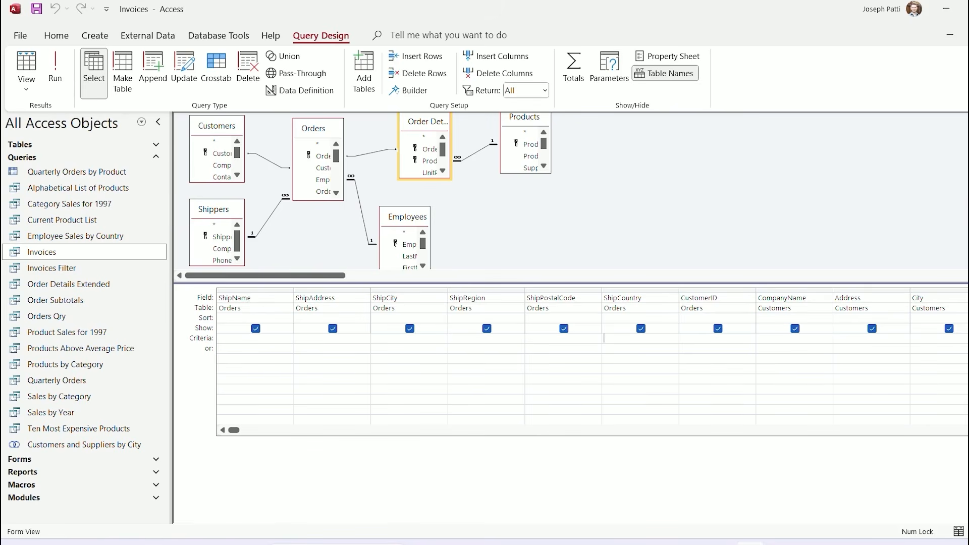
text(usa)
click(55, 71)
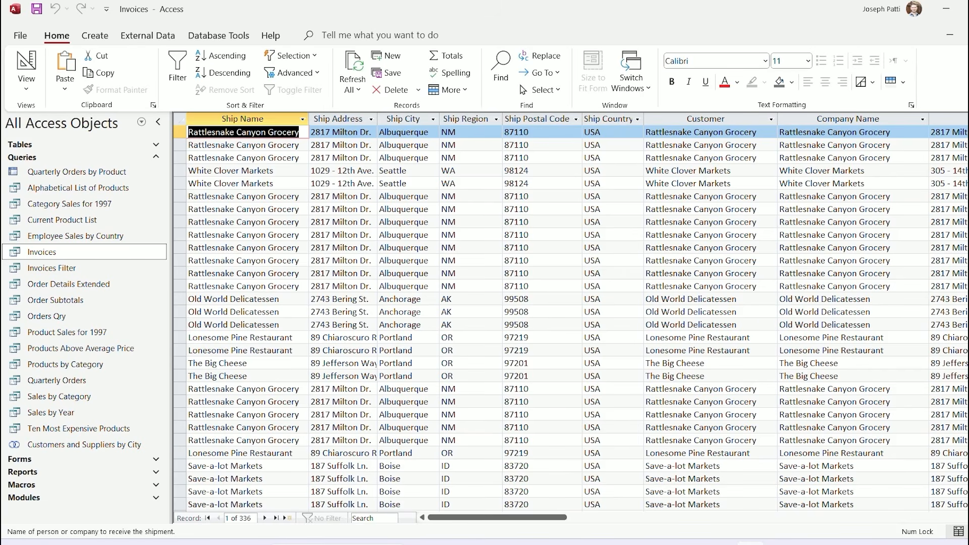
click(26, 86)
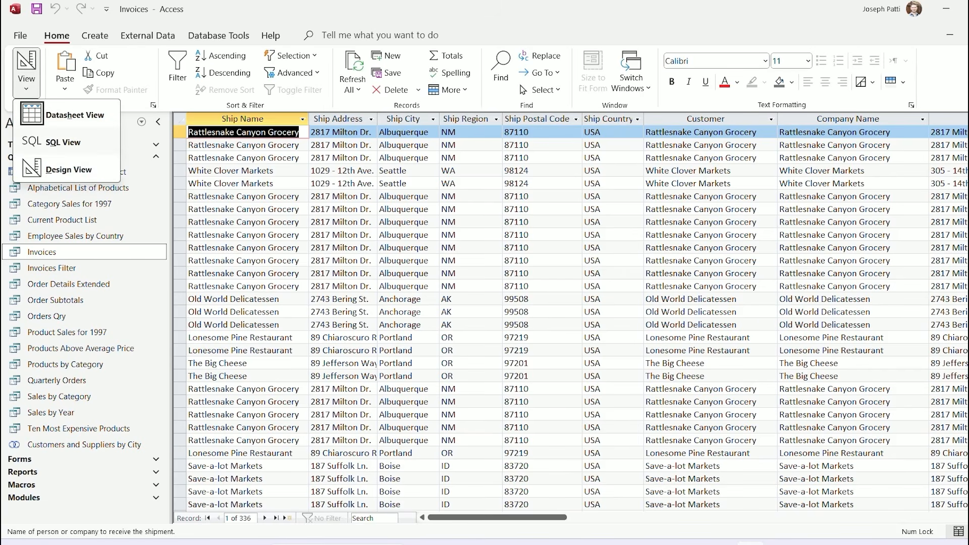
click(63, 142)
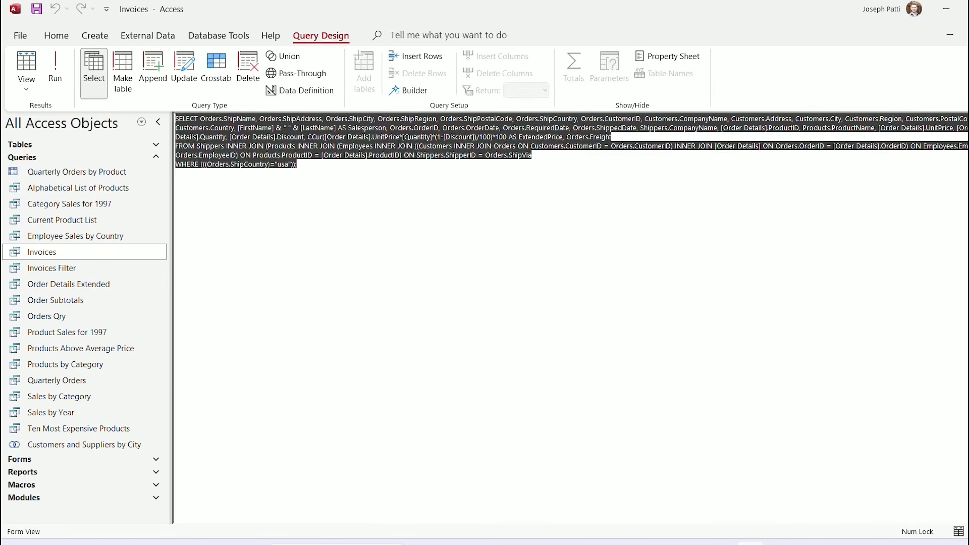
click(175, 173)
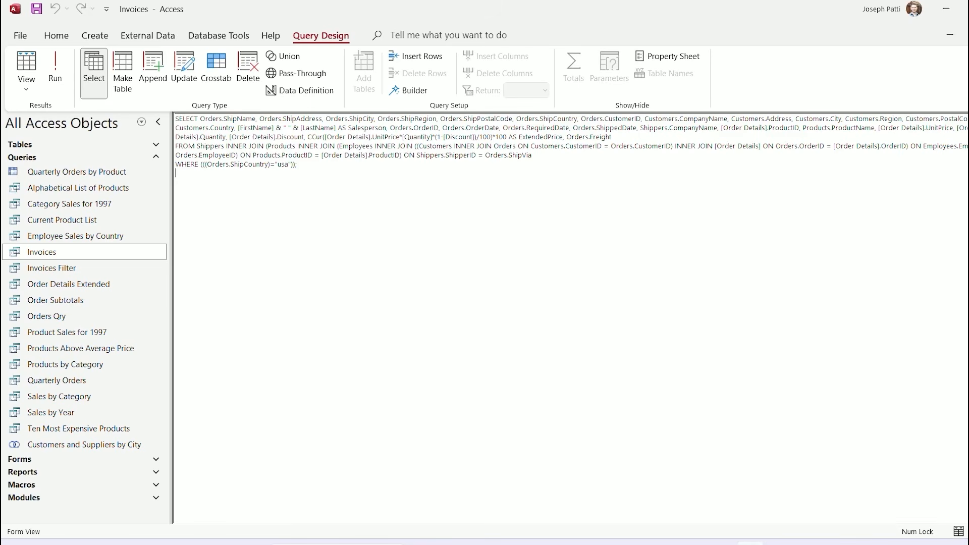
click(26, 88)
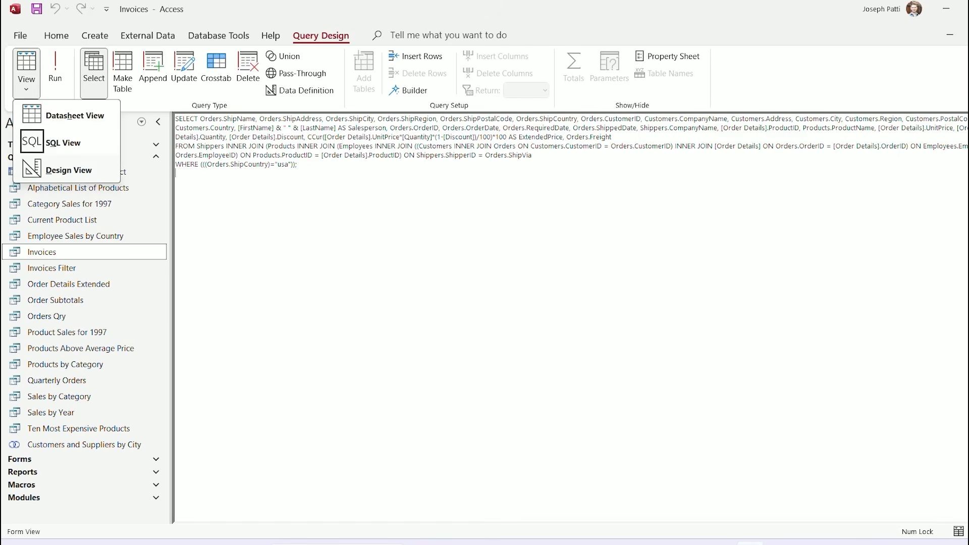
click(69, 170)
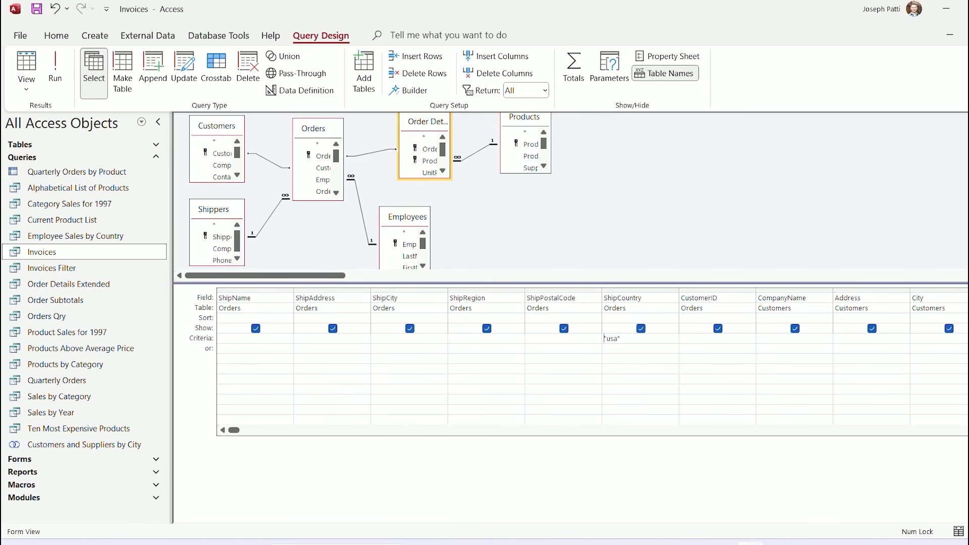
key(shift+End)
key(Delete)
click(55, 71)
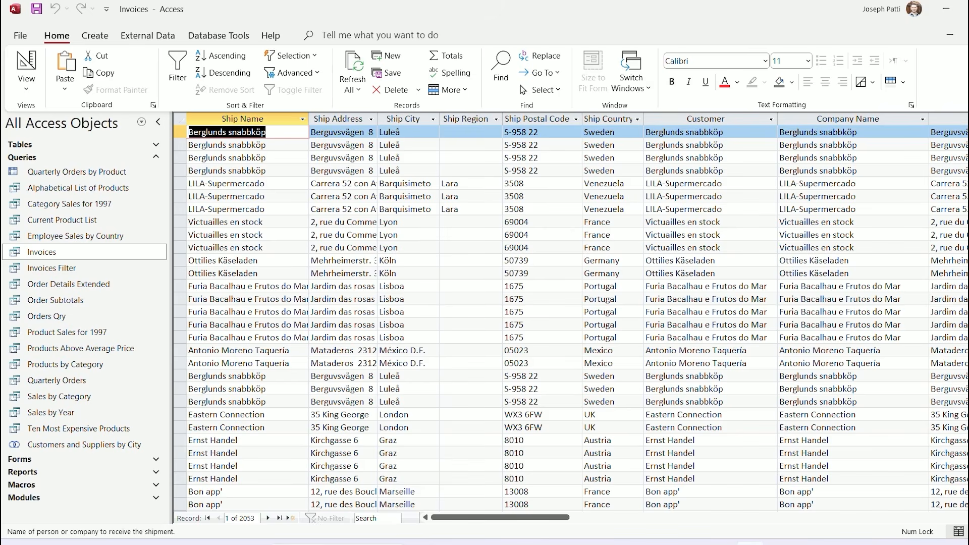
Close the Invoices query without saving design changes and collapse the Queries group
click(26, 84)
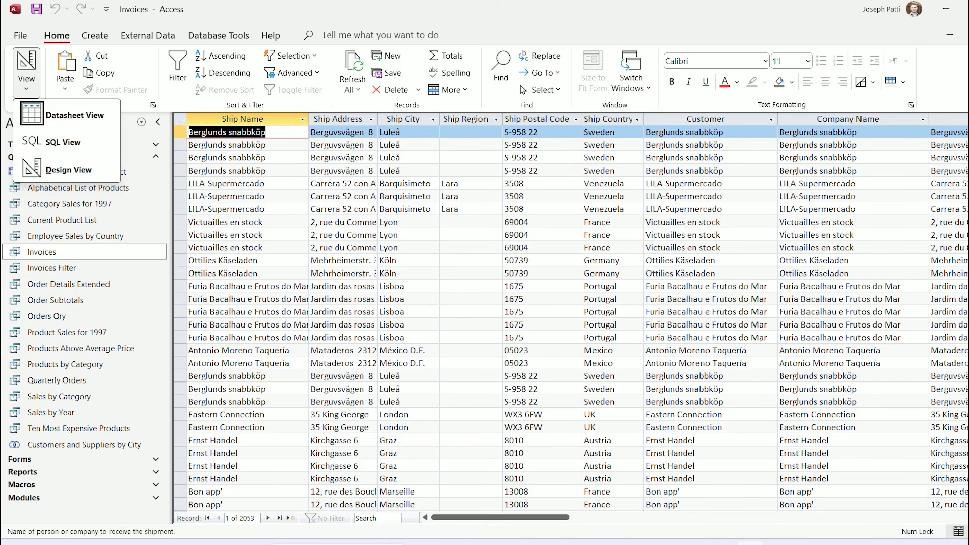
click(780, 544)
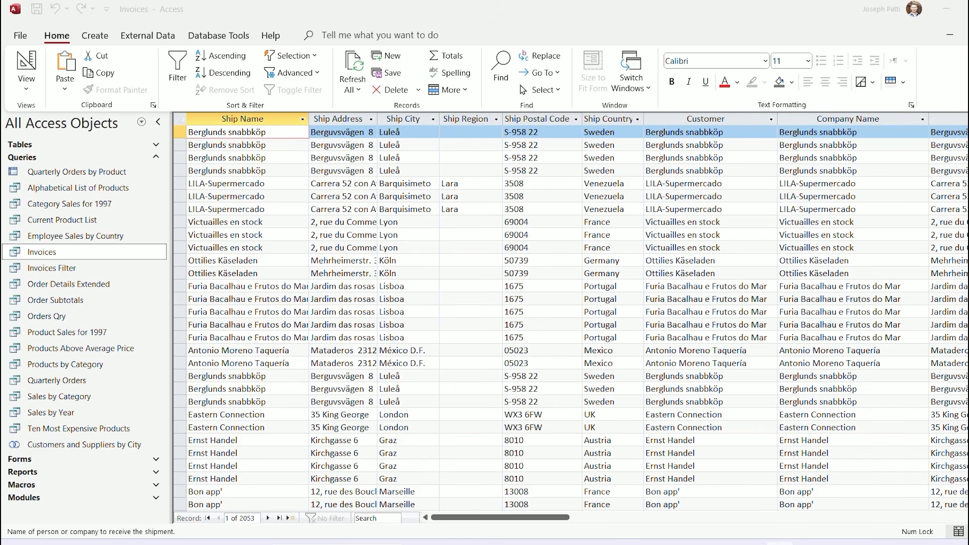
key(alt+F4)
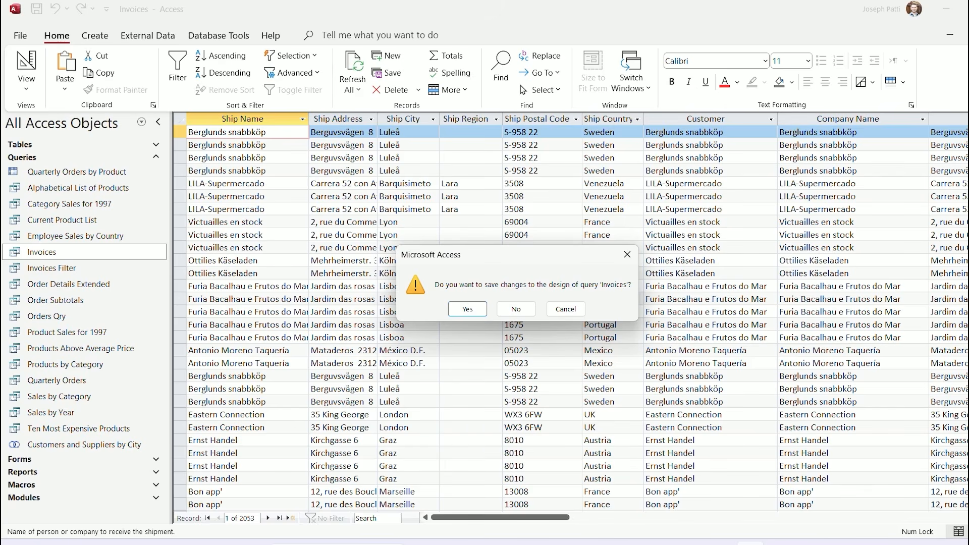
click(515, 308)
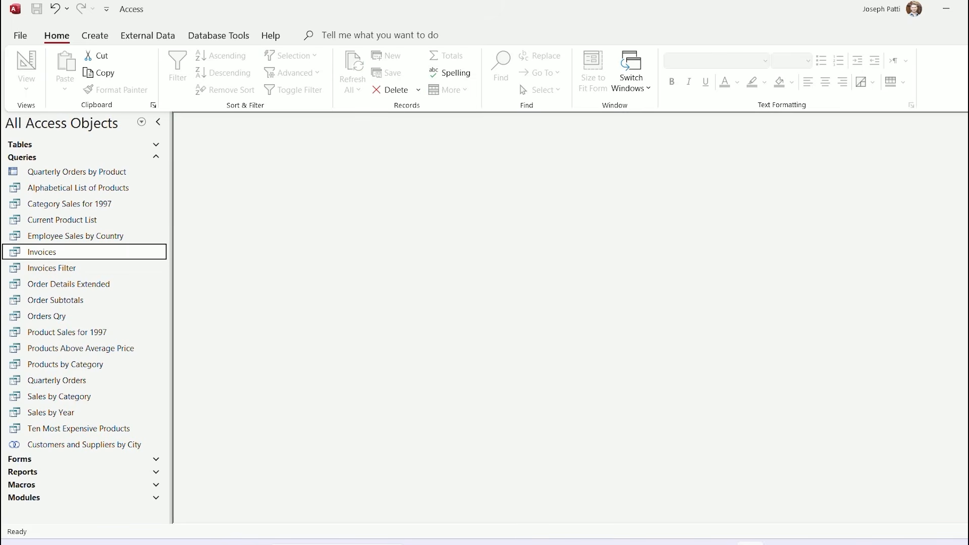
click(156, 157)
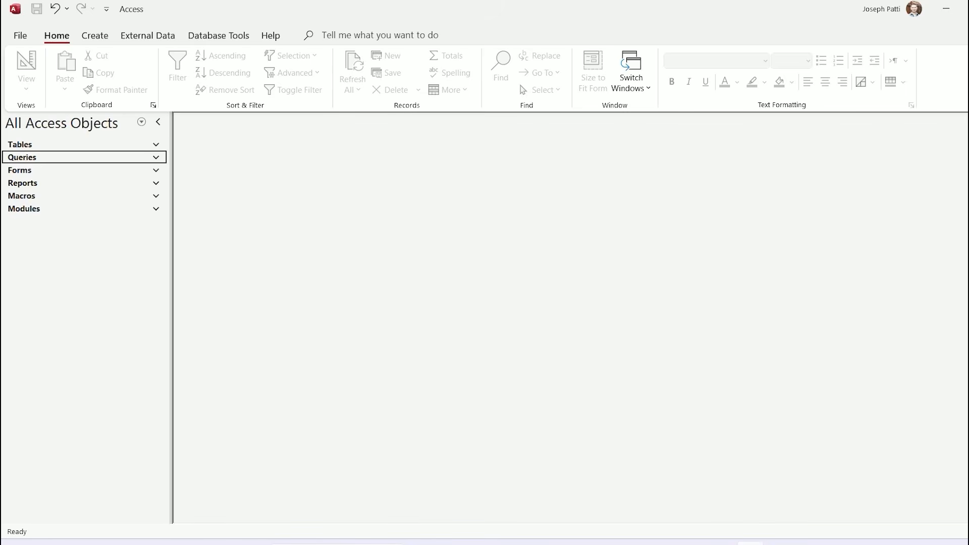
Expand Forms and open the Customer Phone List form
click(155, 170)
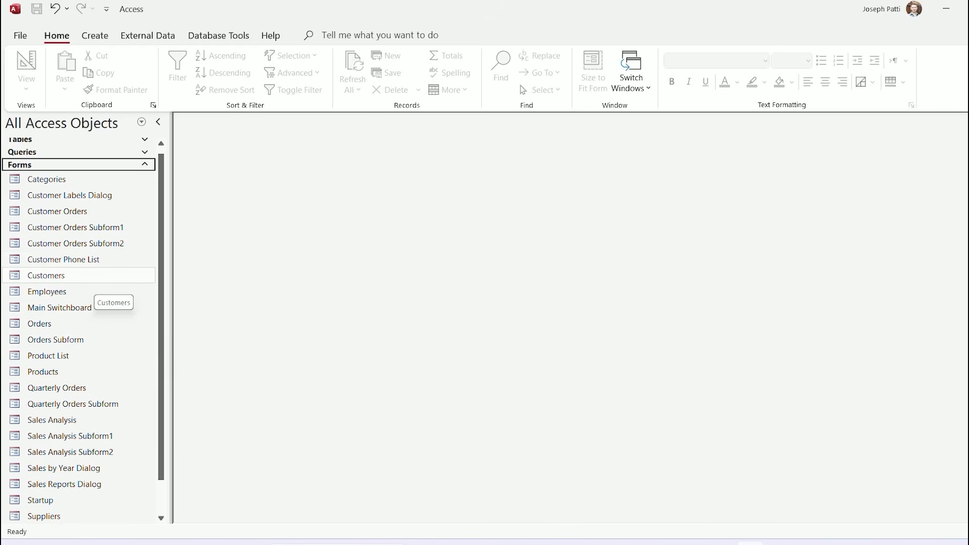
double_click(96, 262)
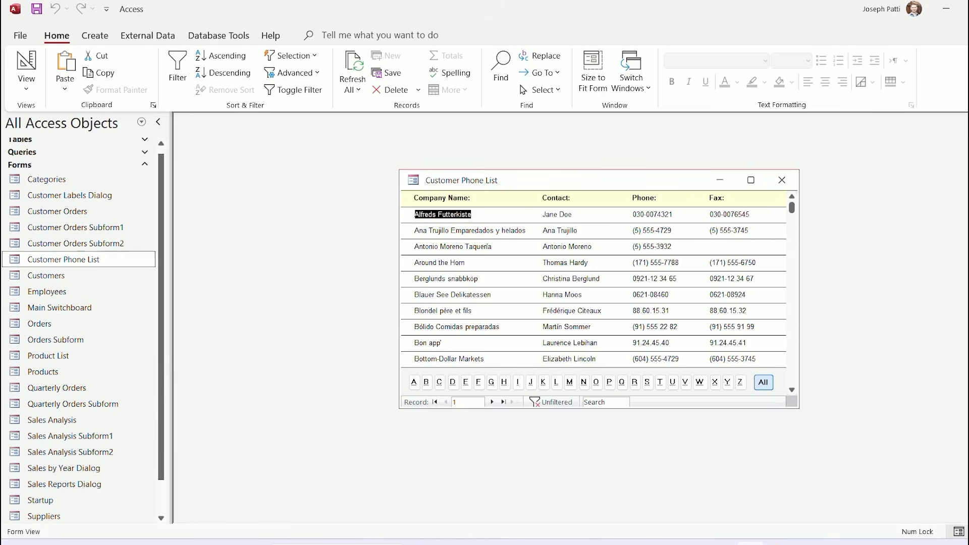
drag(595, 180, 452, 155)
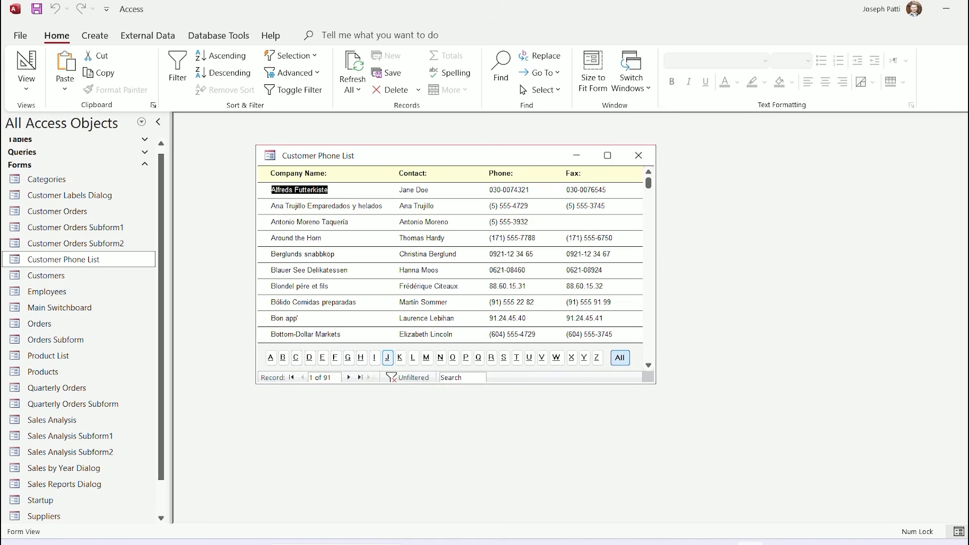
Filter companies by J, D, B and P, show All, then close the form and open Orders
click(388, 357)
click(513, 220)
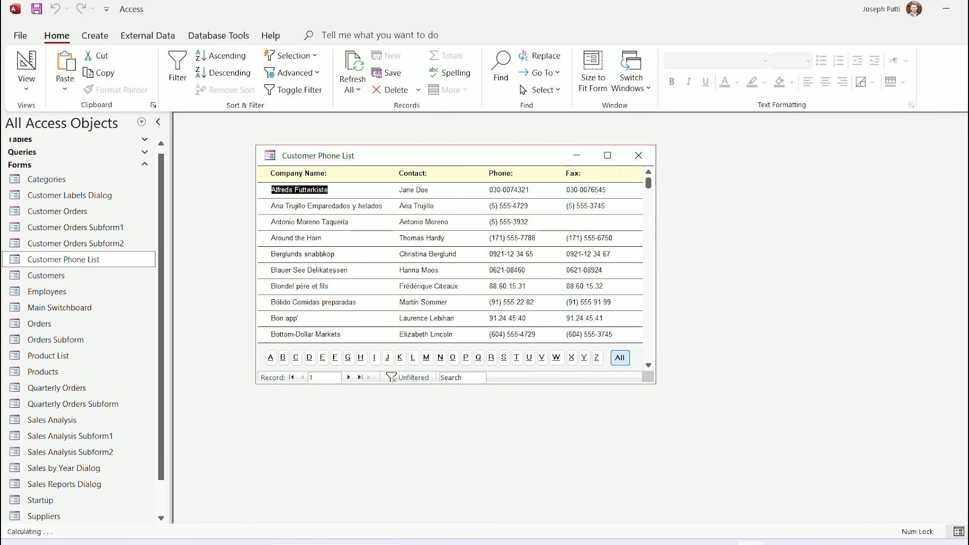
click(310, 357)
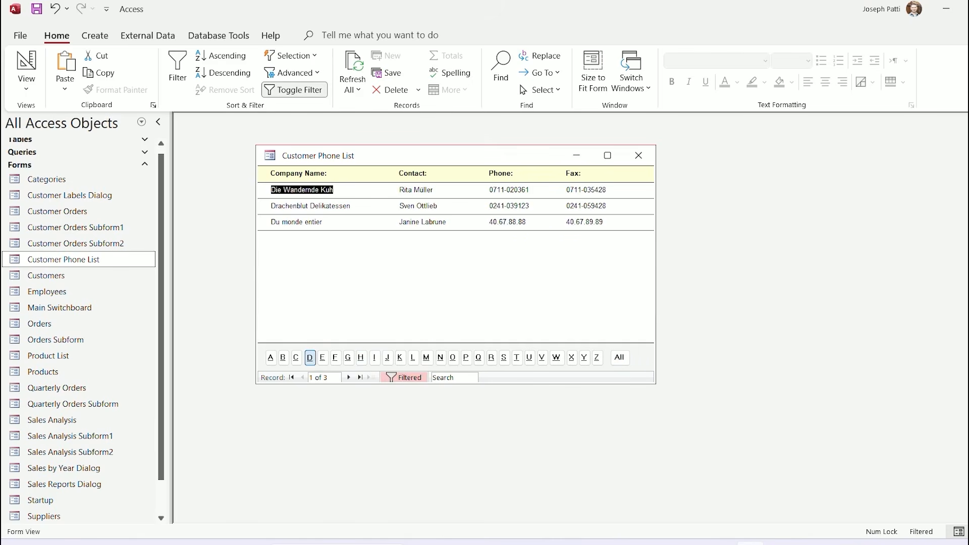
click(283, 357)
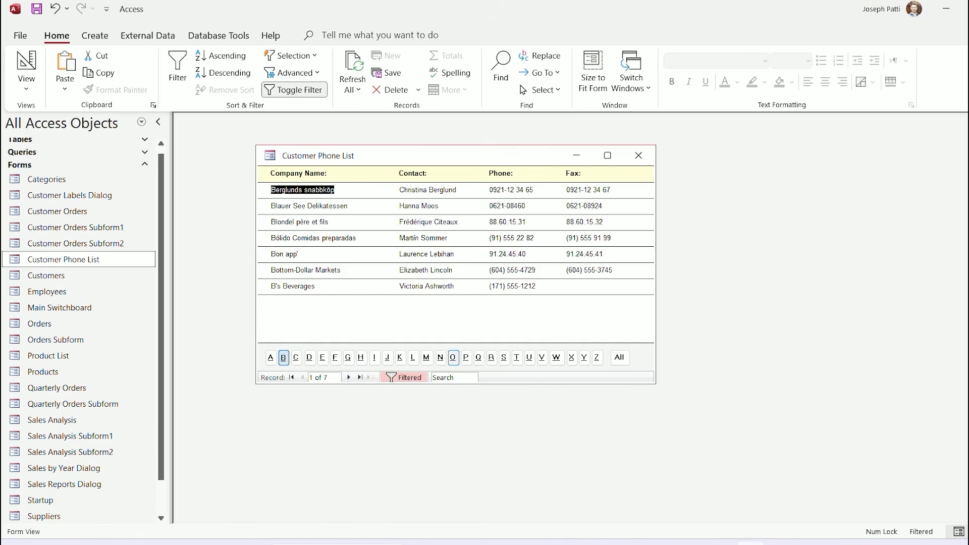
click(467, 357)
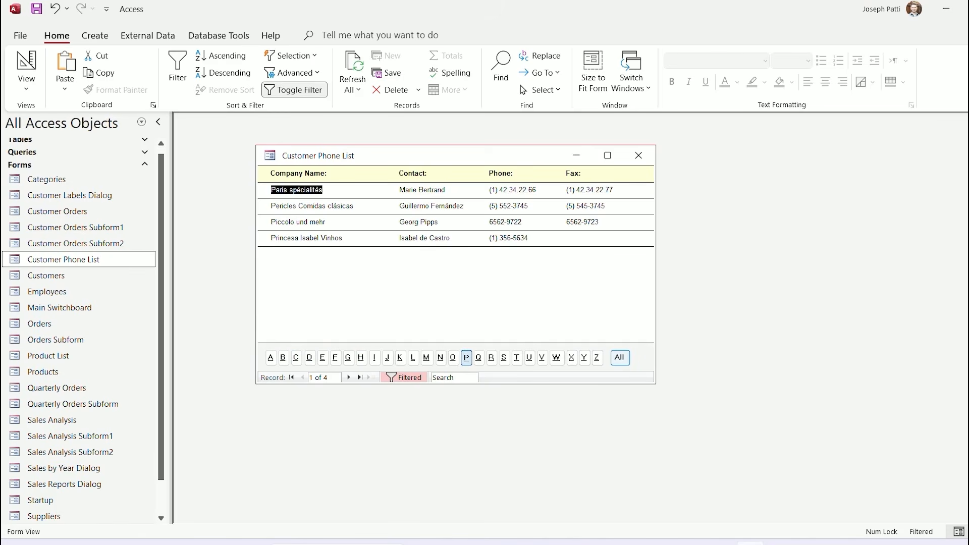
click(619, 358)
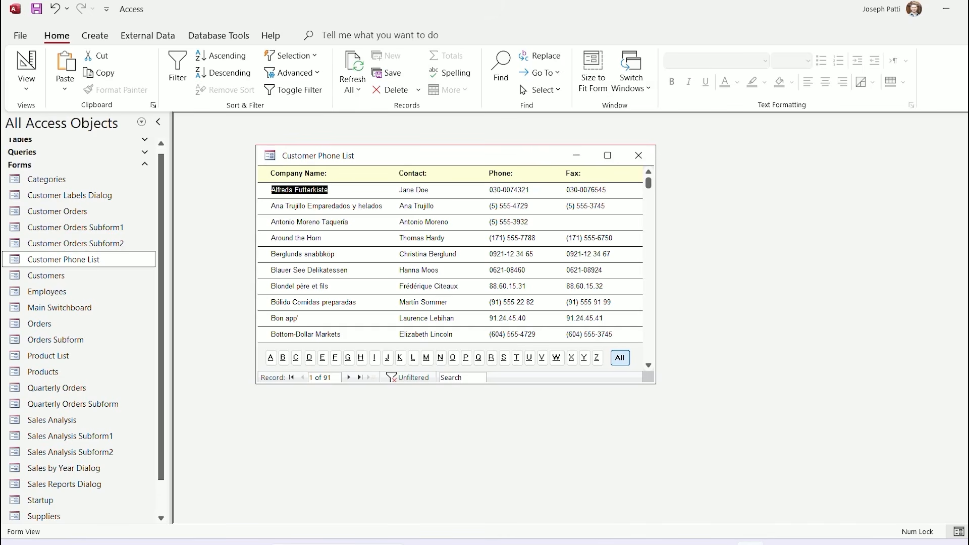
click(638, 155)
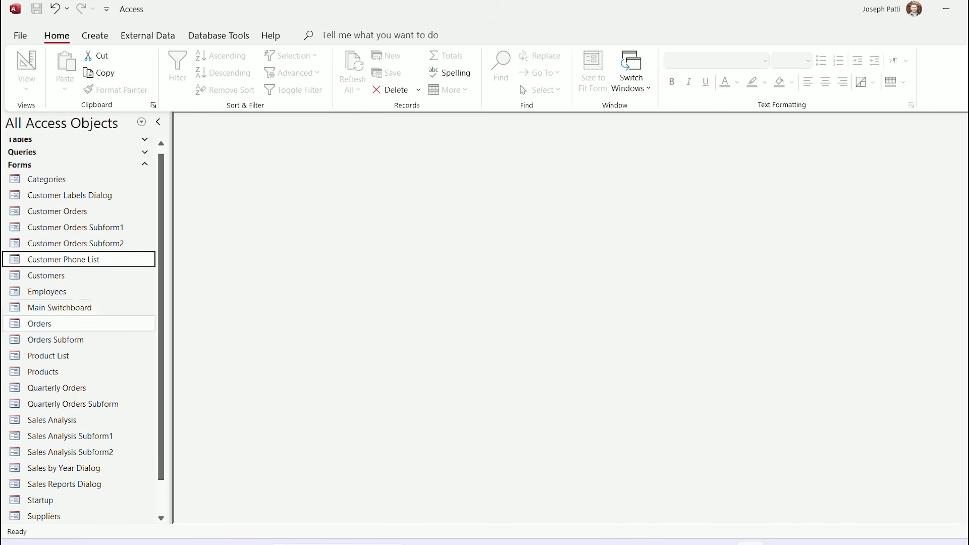
double_click(51, 324)
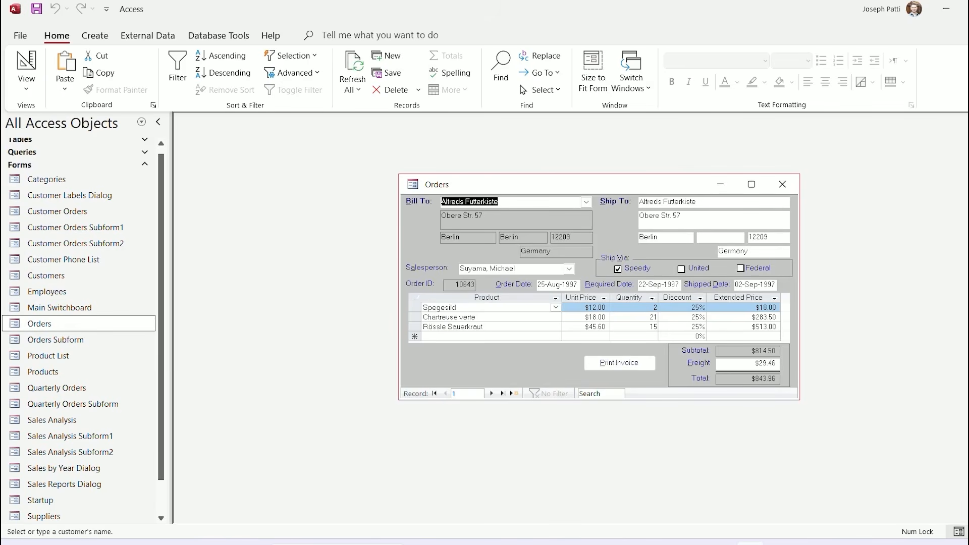
Change the order's Bill To customer to Antonio Moreno Taquería
drag(535, 185, 379, 156)
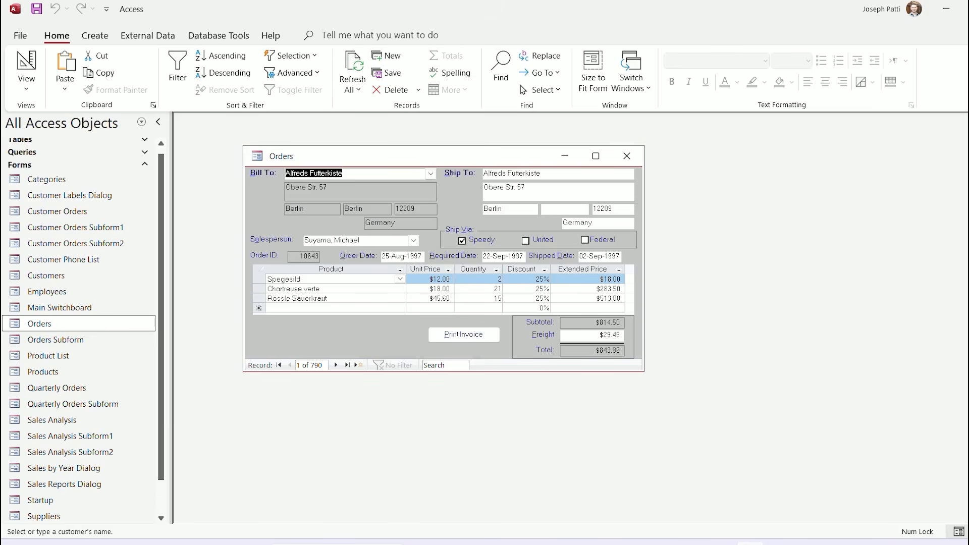
click(430, 174)
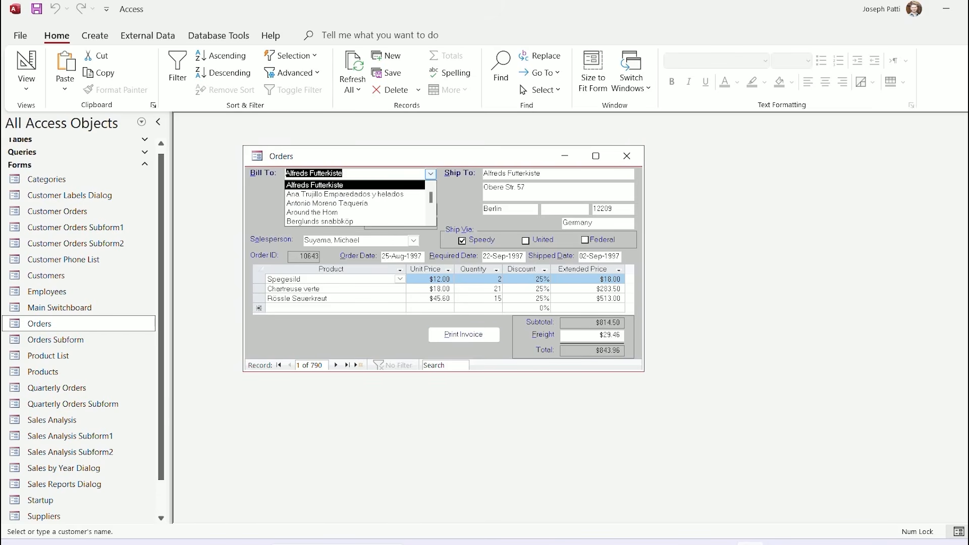
key(Down)
key(Return)
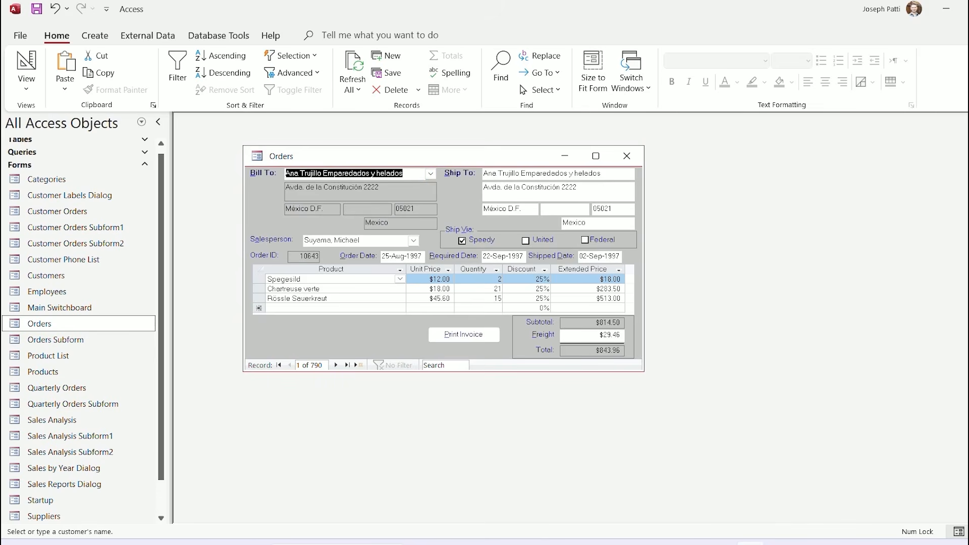
key(alt+Down)
key(Down)
key(Down)
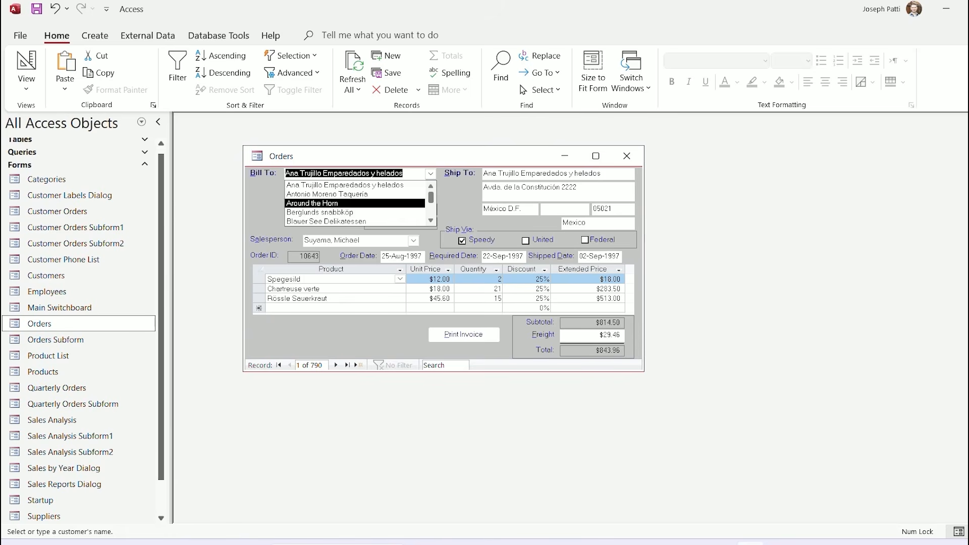
key(Up)
key(Up)
key(Return)
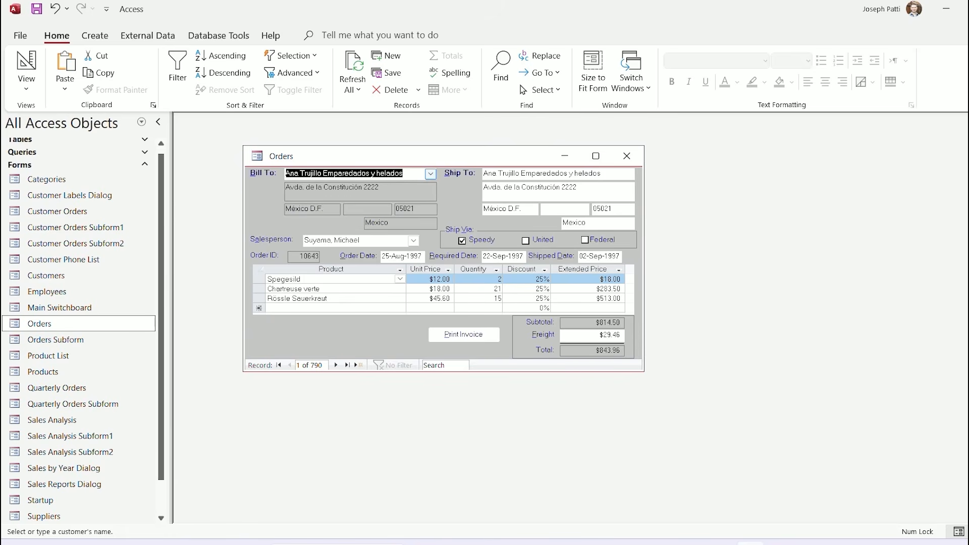
key(alt+Down)
key(Down)
key(Return)
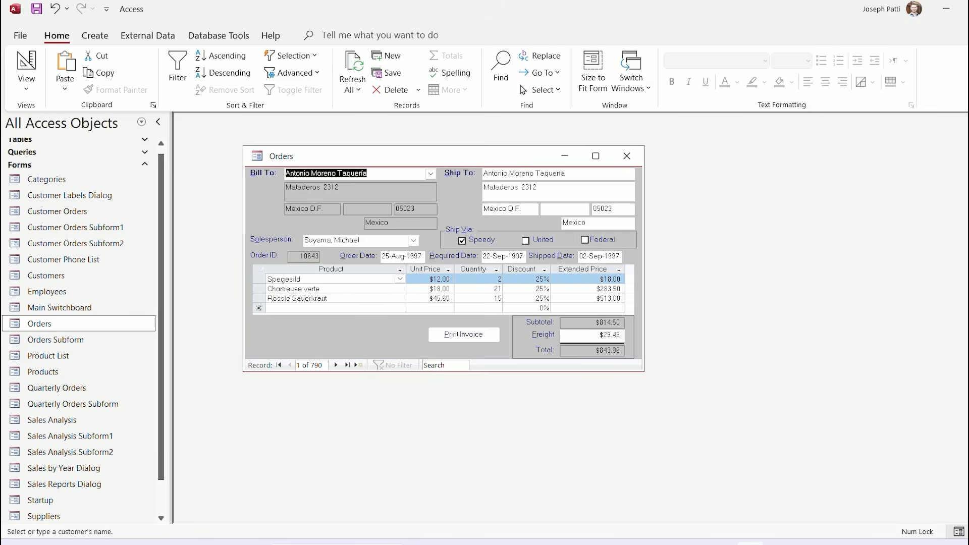
Assign a different salesperson and set Ship Via to Speedy after trying United and Federal
click(413, 240)
click(400, 279)
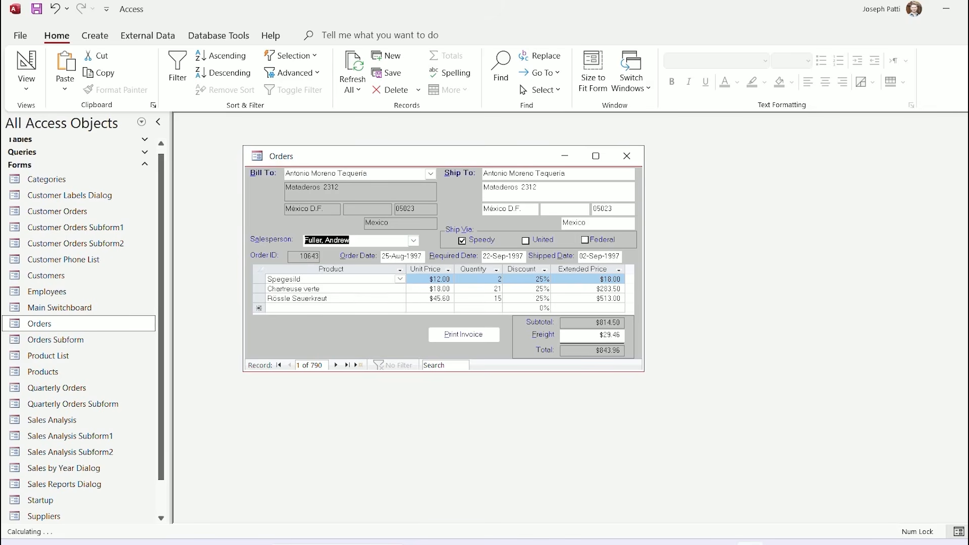
click(413, 241)
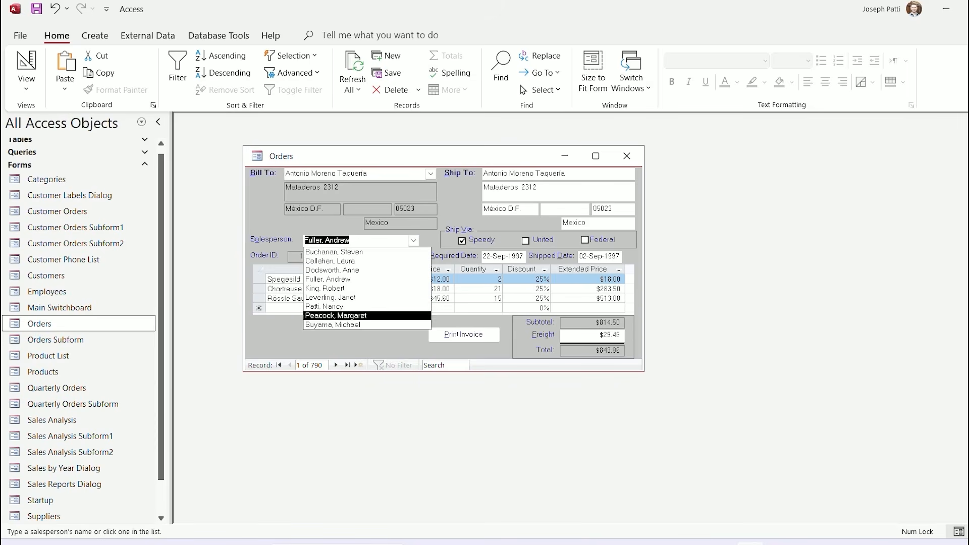
click(368, 316)
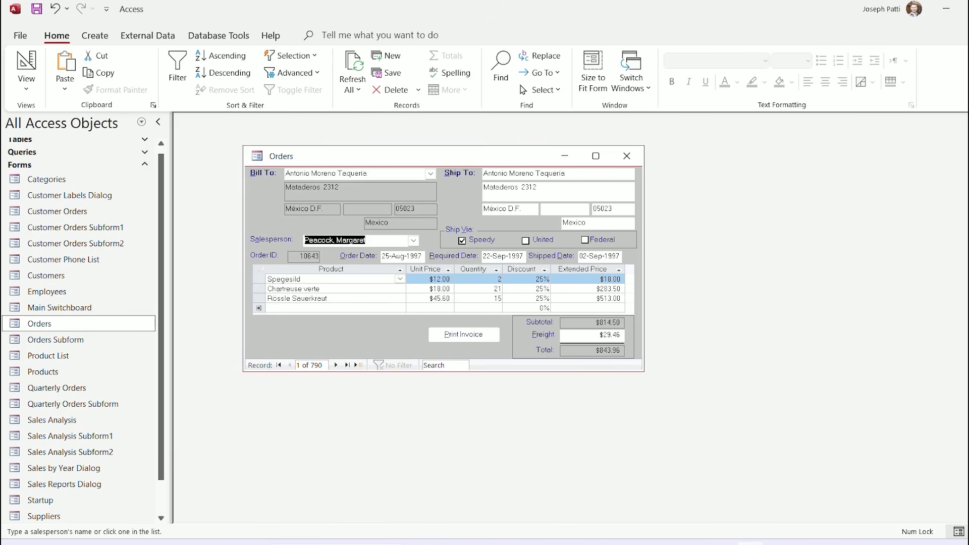
click(526, 241)
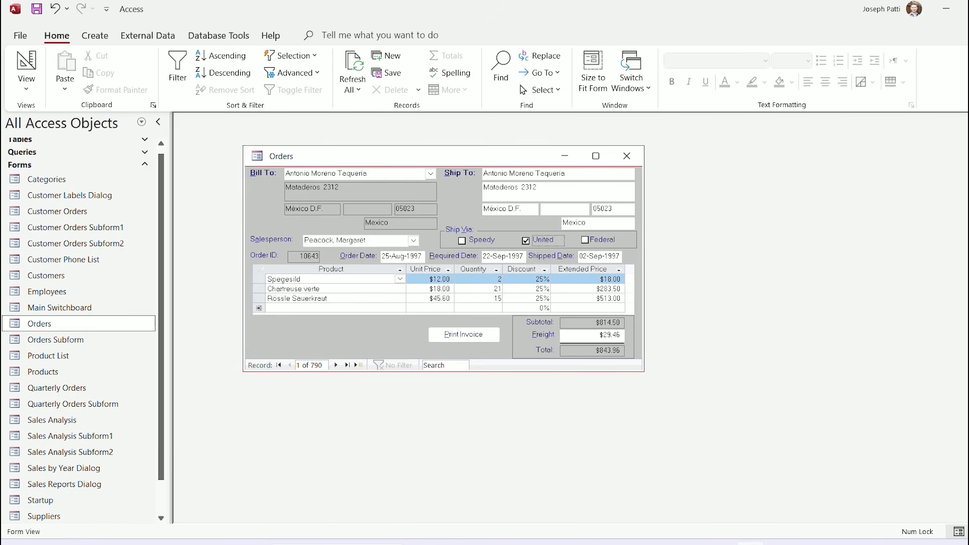
click(585, 240)
click(461, 241)
Close the Orders form and open the Startup form to show the Northwind Traders welcome screen
click(627, 156)
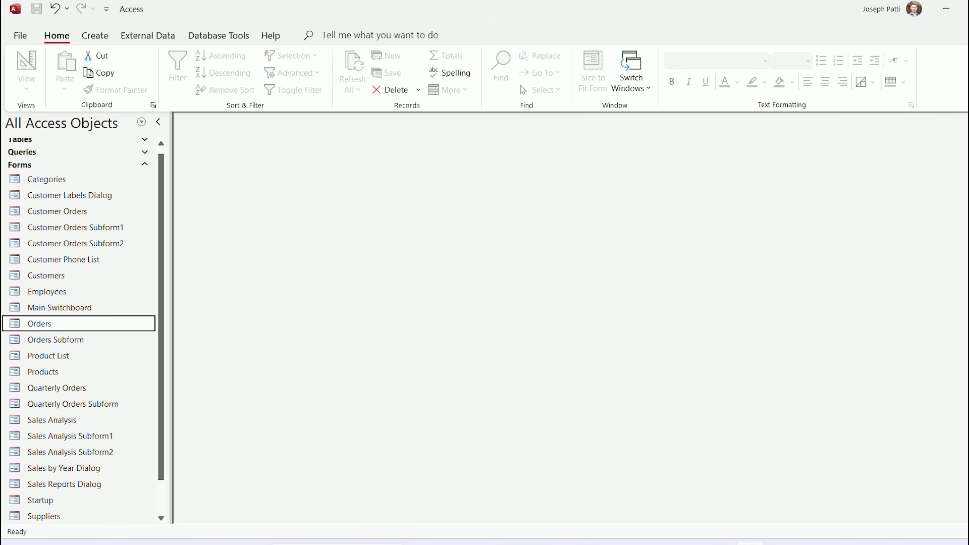
scroll(76, 372, down, 1)
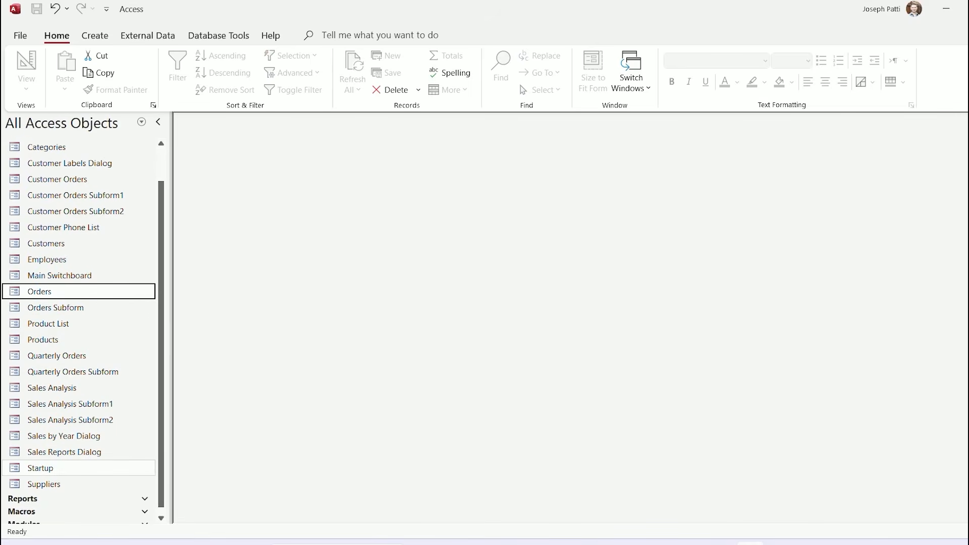
double_click(40, 468)
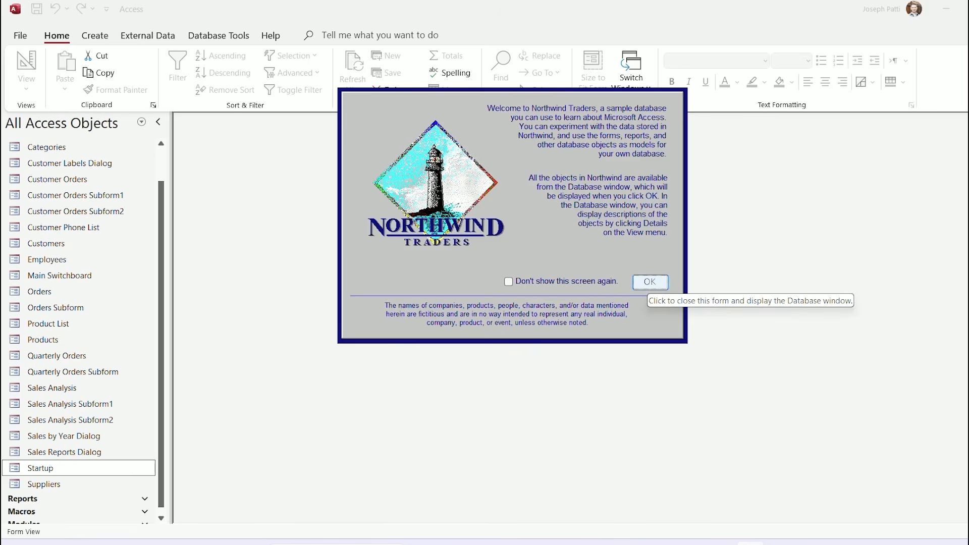
Dismiss the welcome screen and look at the Products form from the Main Switchboard
click(649, 282)
drag(616, 198, 503, 165)
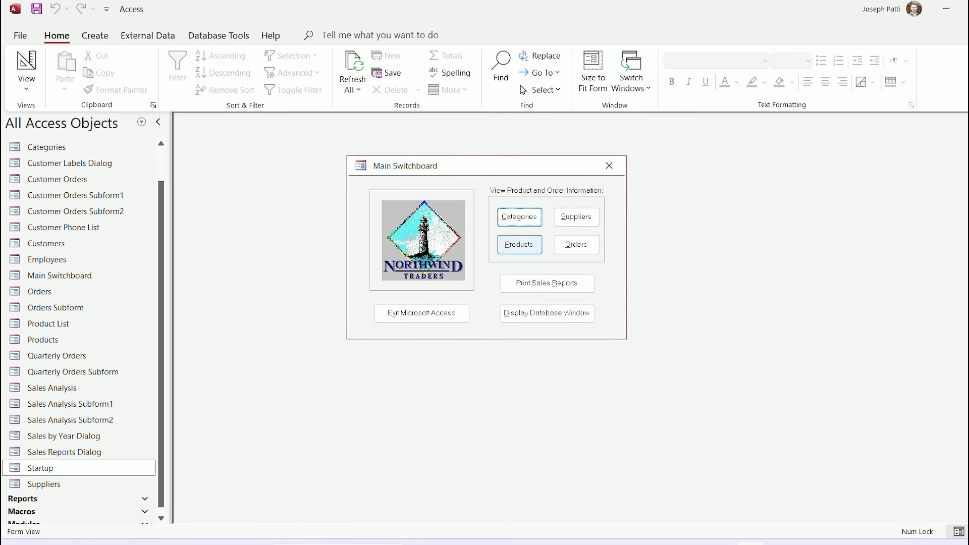
click(519, 244)
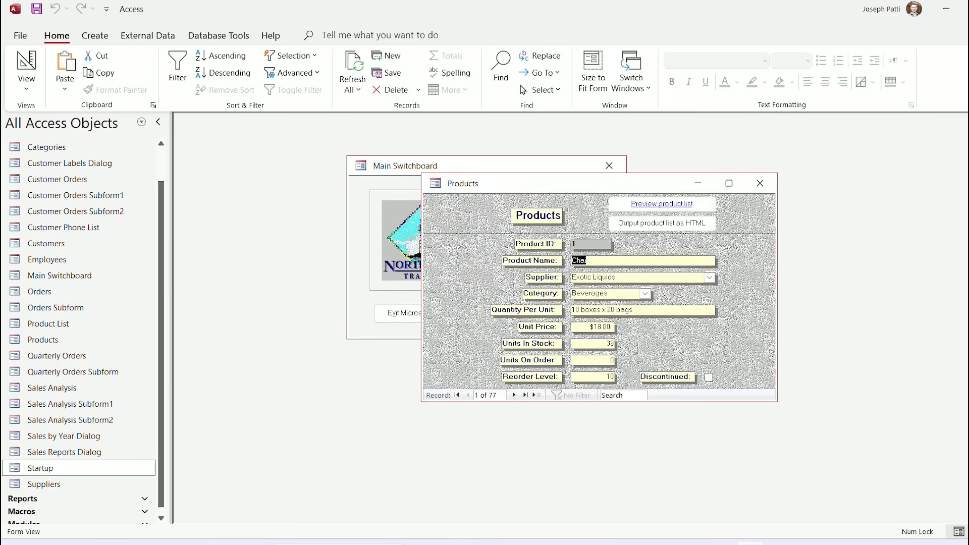
click(760, 183)
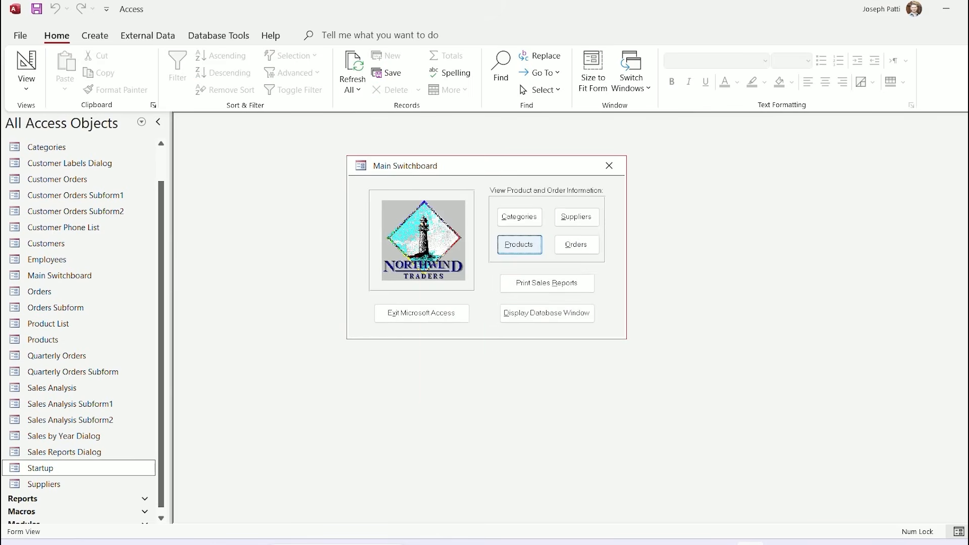
Browse the Orders, Suppliers and Categories forms, then close the Main Switchboard
click(577, 244)
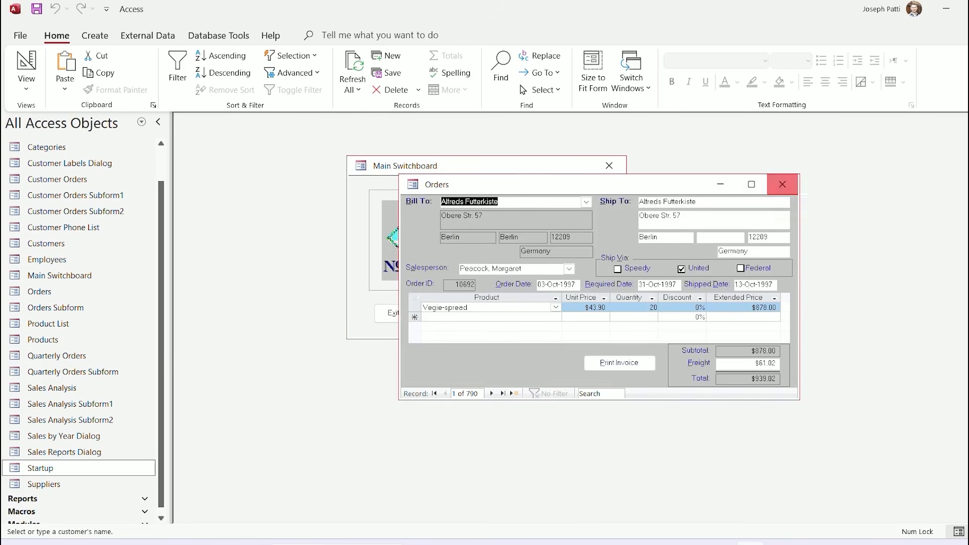
click(782, 184)
click(577, 217)
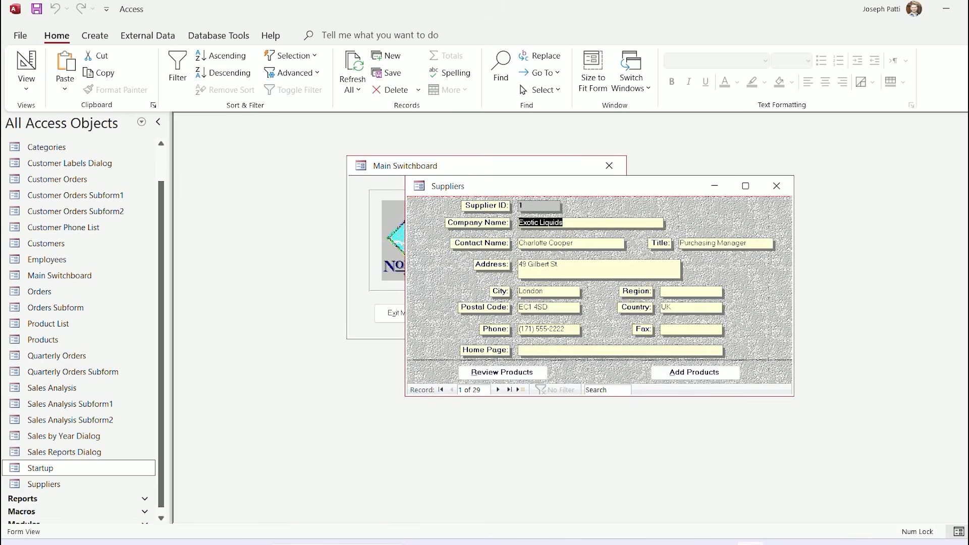
click(782, 184)
click(520, 217)
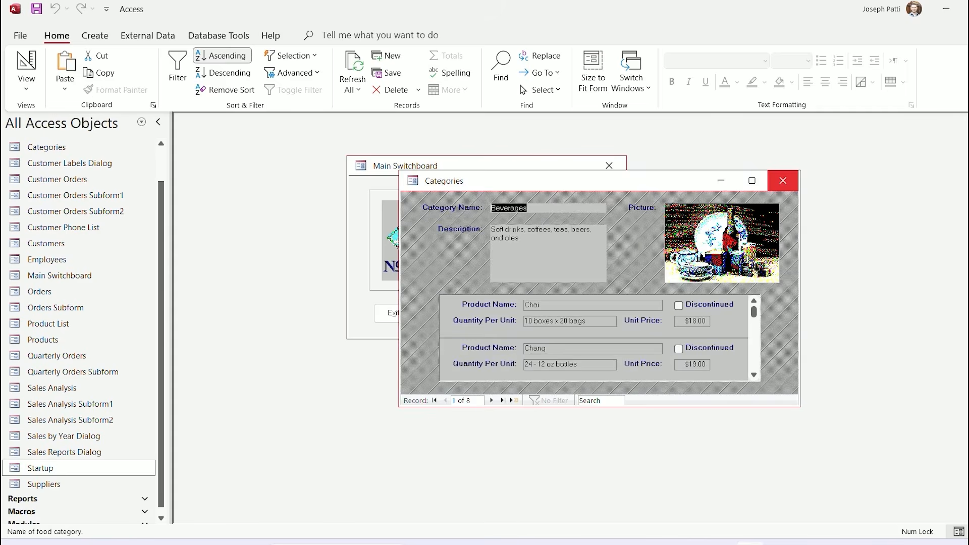
click(783, 181)
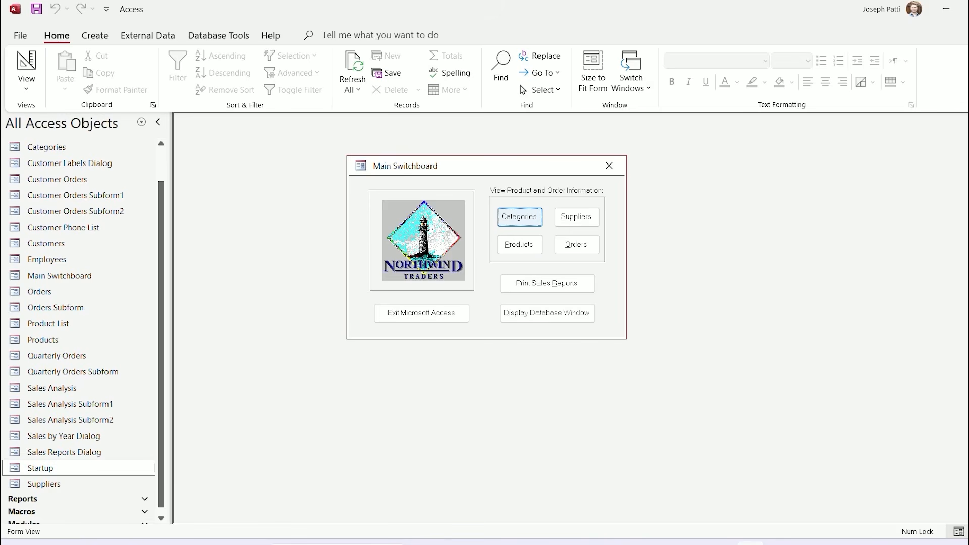
click(609, 166)
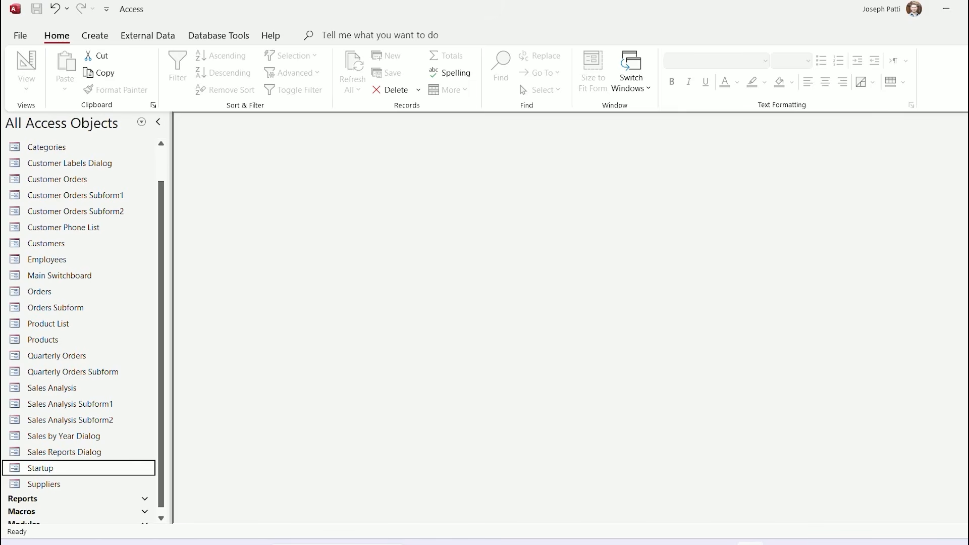
Collapse the Forms group so the navigation pane lists the 14 reports instead
drag(161, 344, 161, 350)
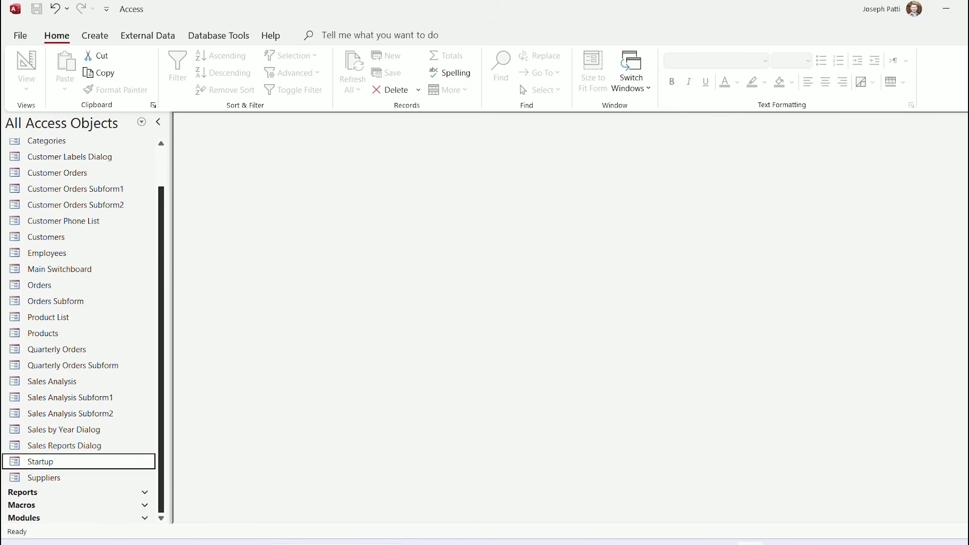
scroll(83, 328, up, 1)
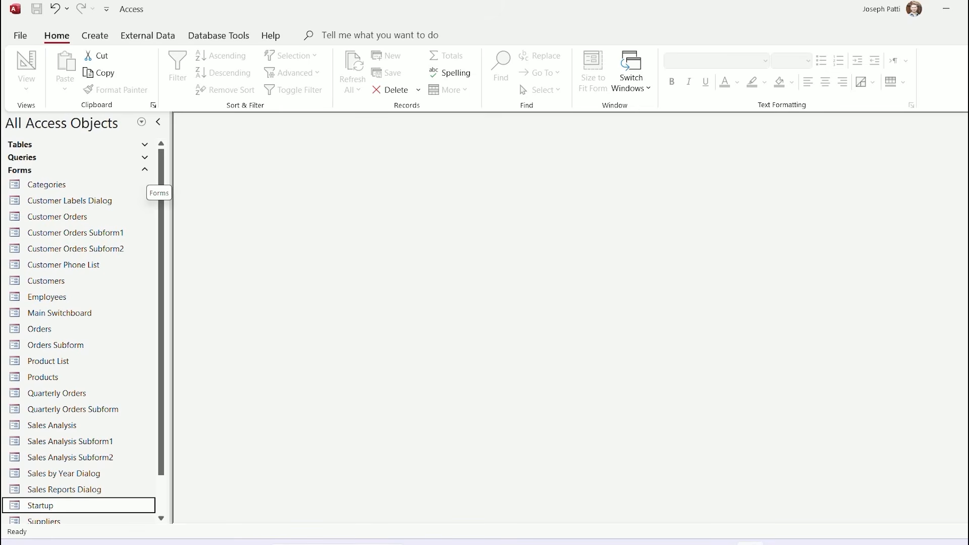
click(145, 170)
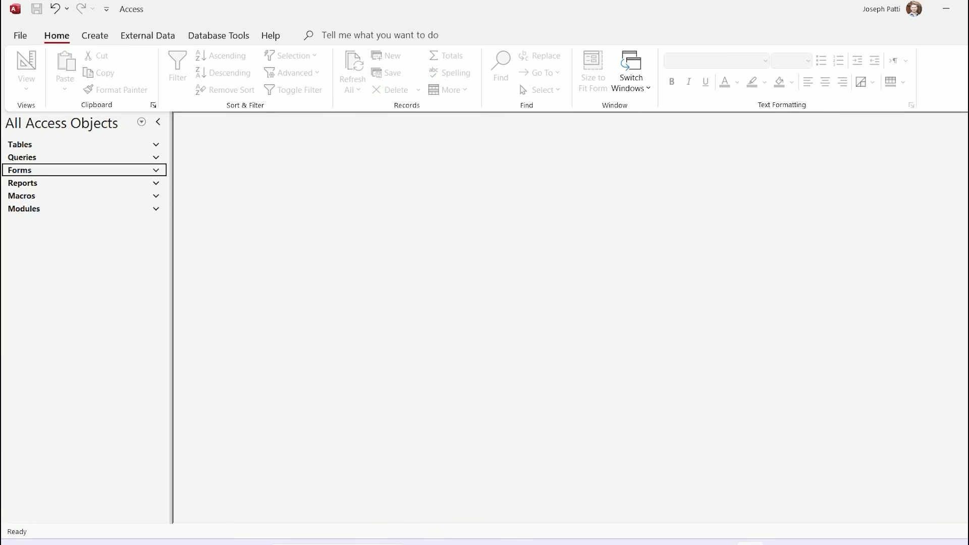
click(150, 183)
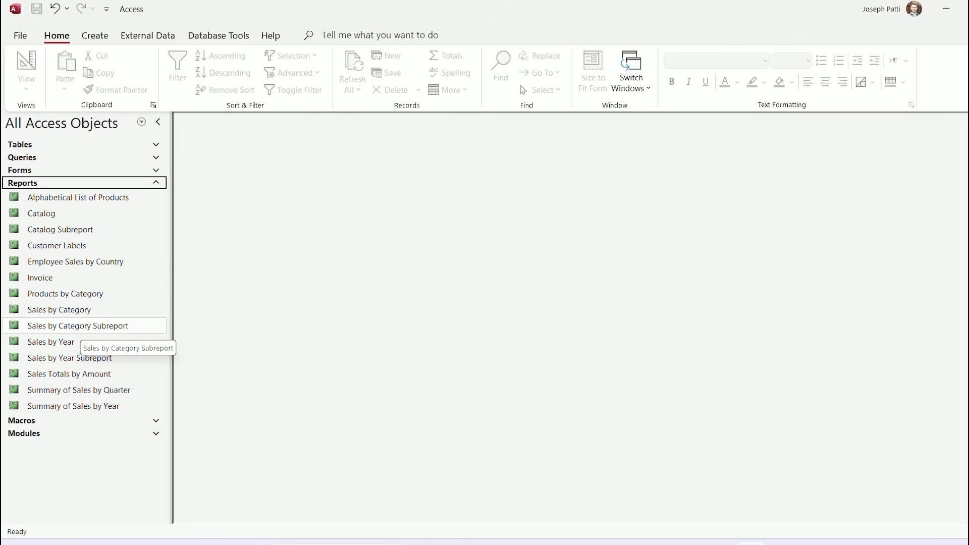
key(alt+Tab)
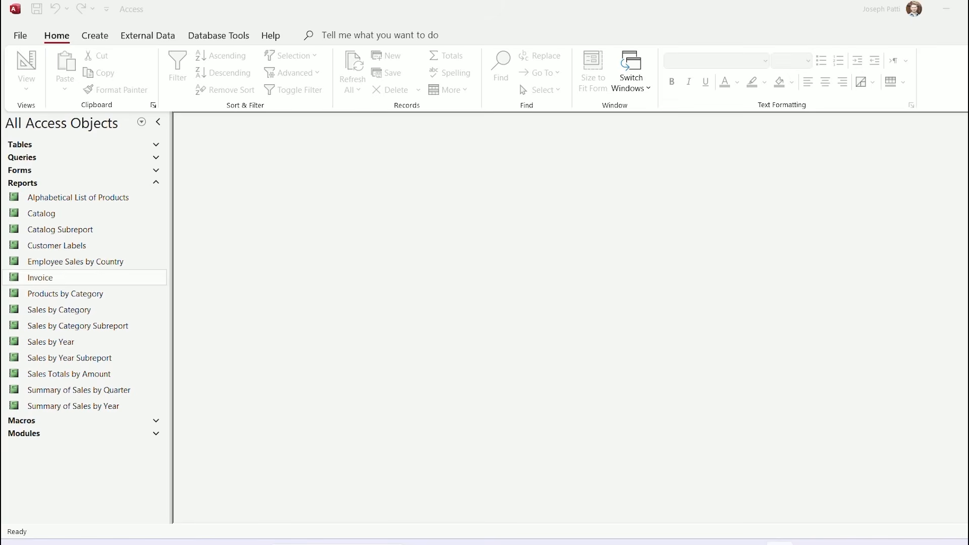
Open the Invoice report in Print Preview, maximized to fill the workspace
double_click(41, 277)
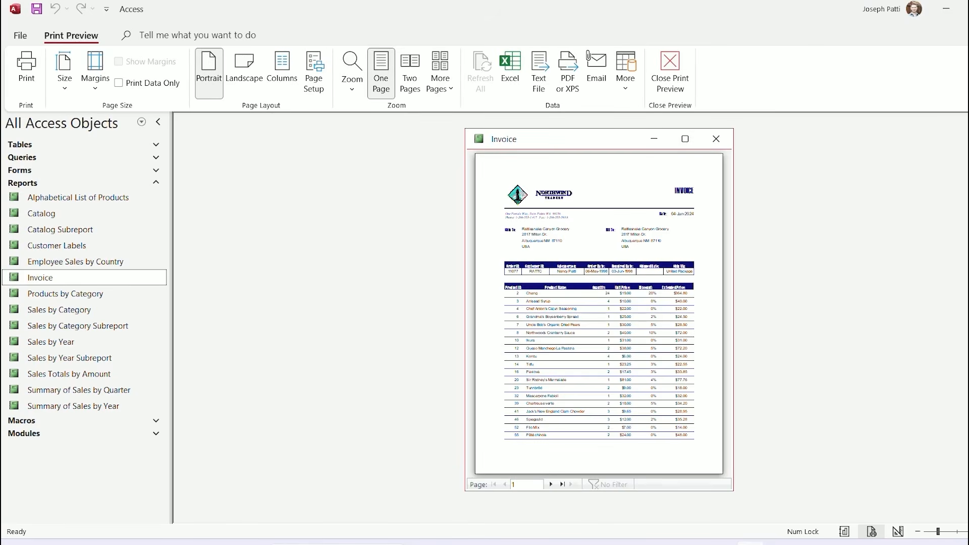
drag(580, 139, 426, 131)
click(531, 132)
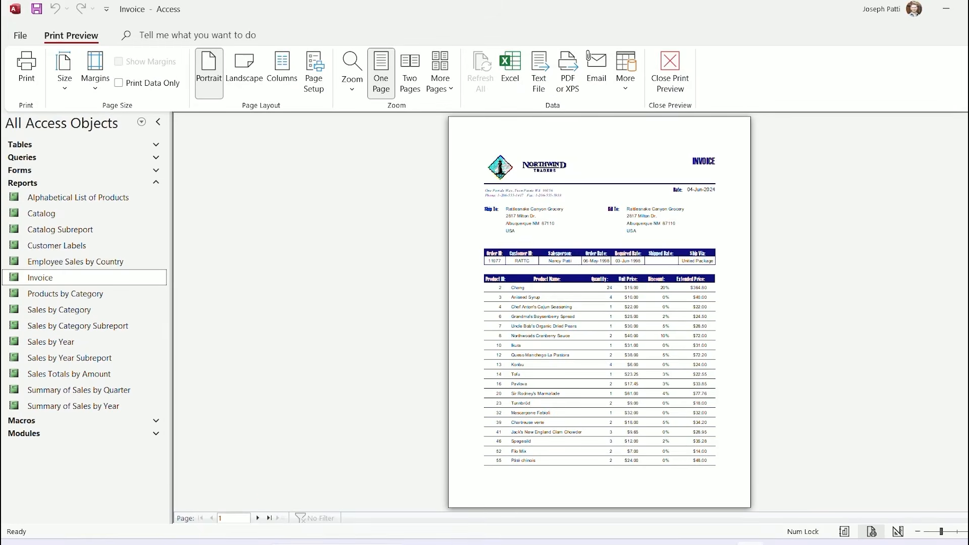
Page ahead to page 4, the order 11075 invoice totalling $504.29, and zoom in
click(257, 518)
click(258, 518)
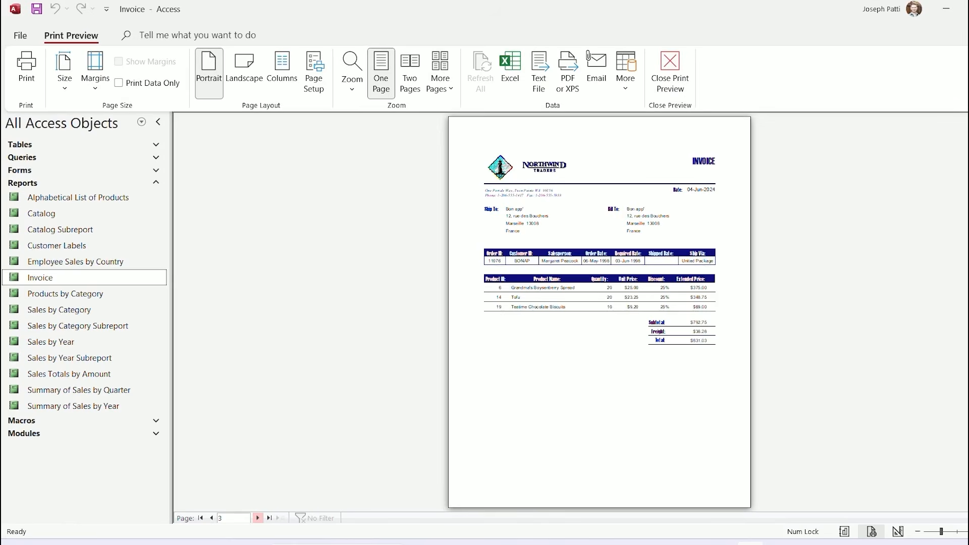
click(257, 518)
click(611, 293)
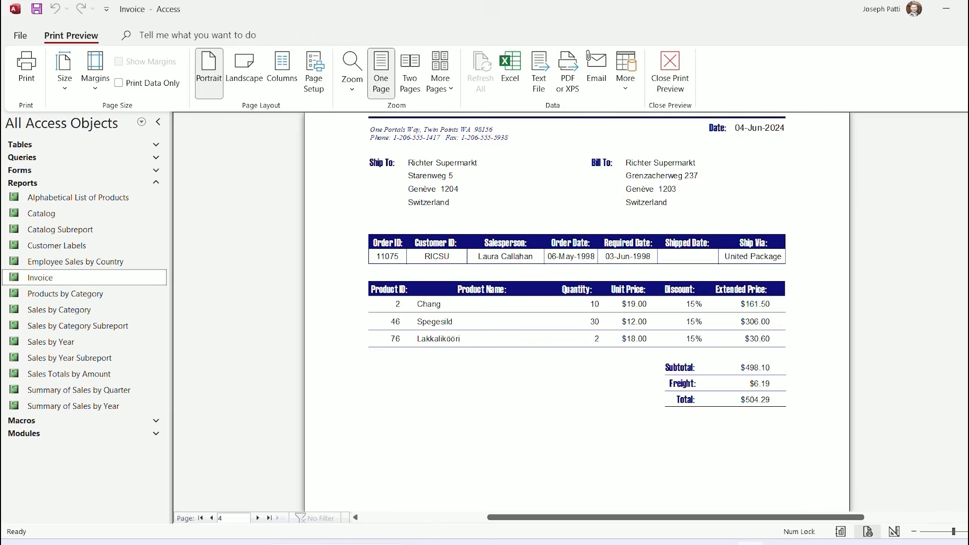
scroll(577, 312, up, 1)
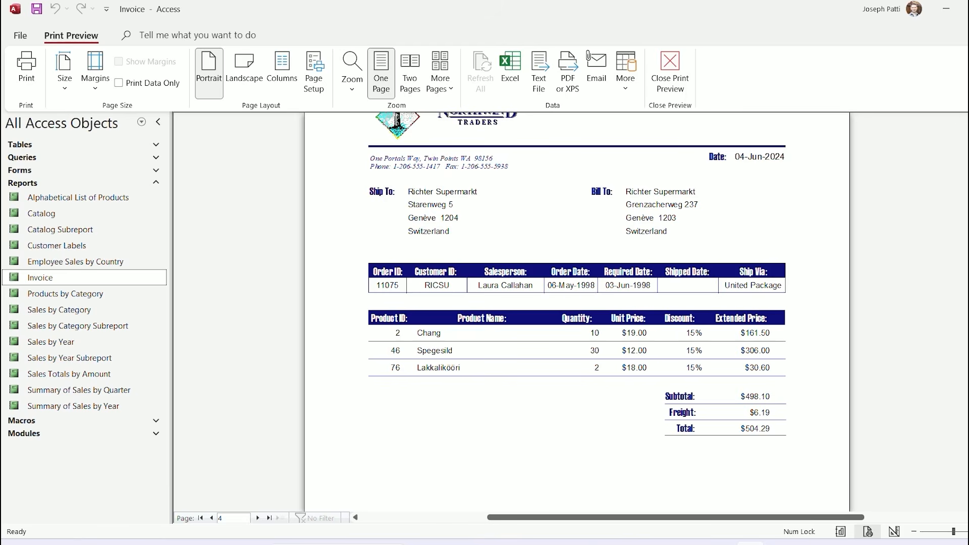
click(529, 293)
click(530, 293)
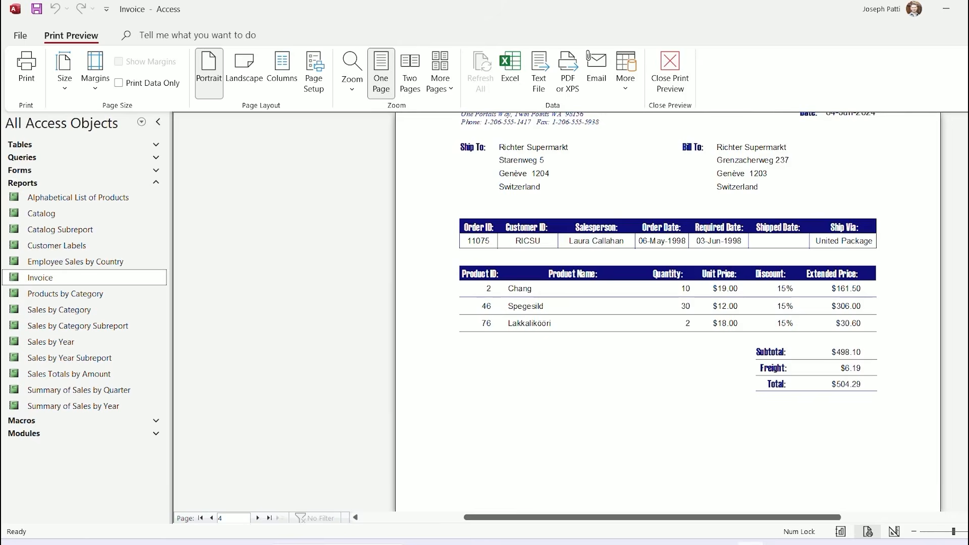
scroll(668, 264, up, 2)
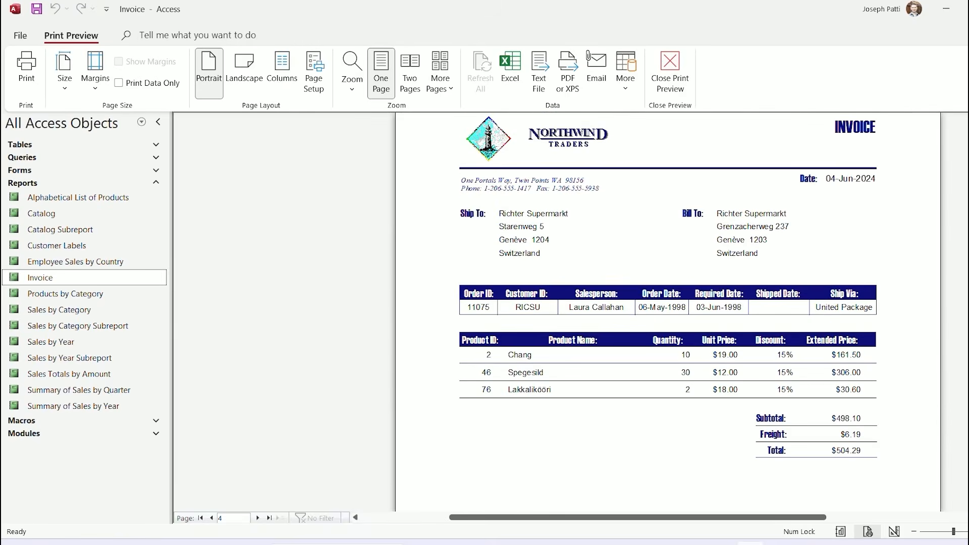
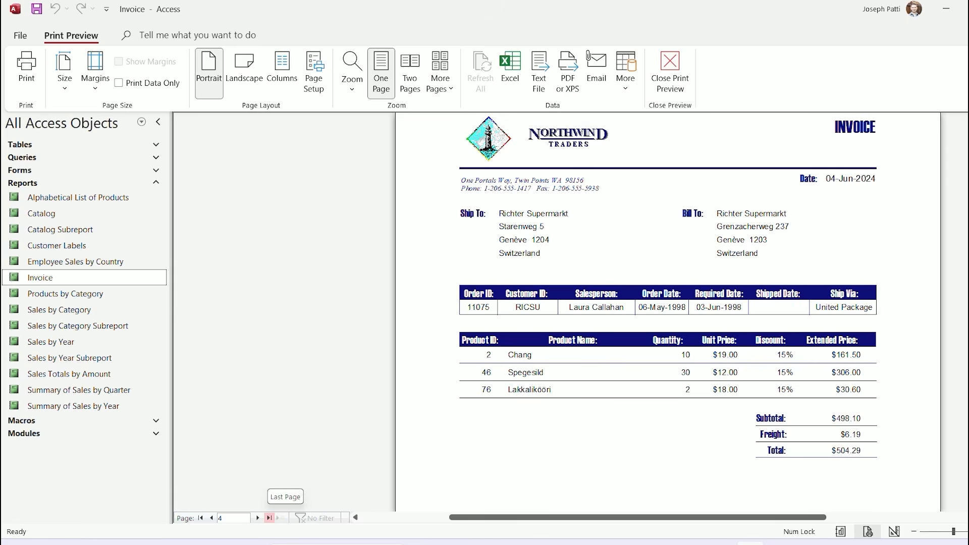
Page from the last invoice back to the first and on to the Simons bistro invoice, then close the preview
click(269, 518)
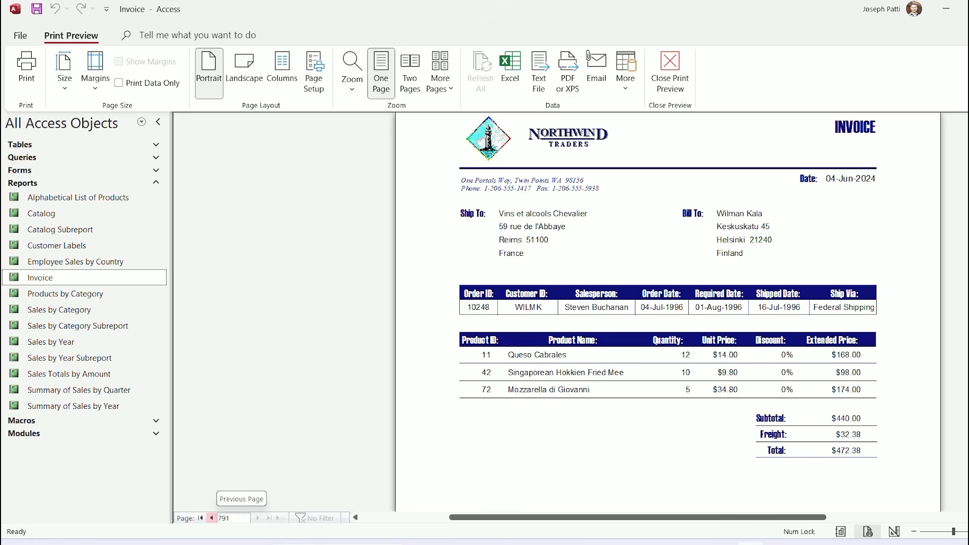
click(200, 517)
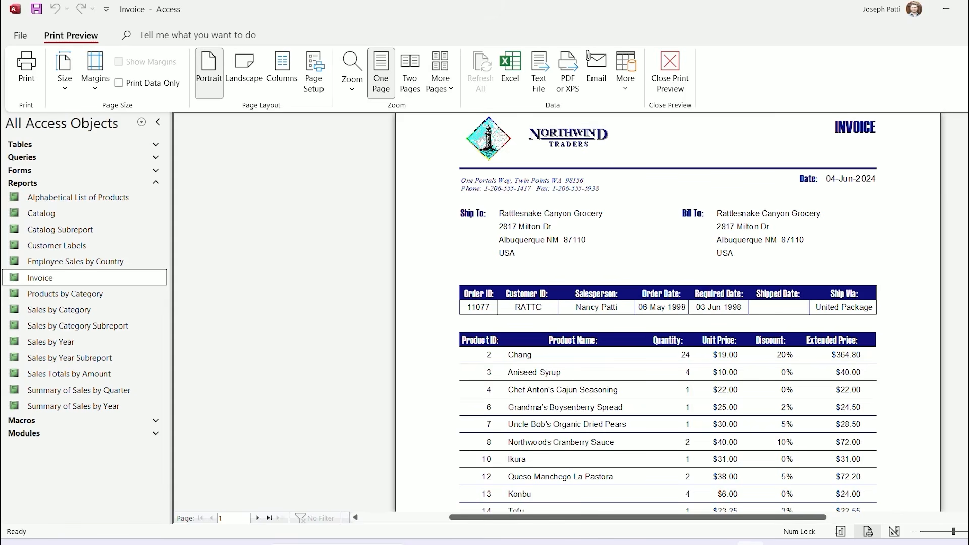
click(257, 517)
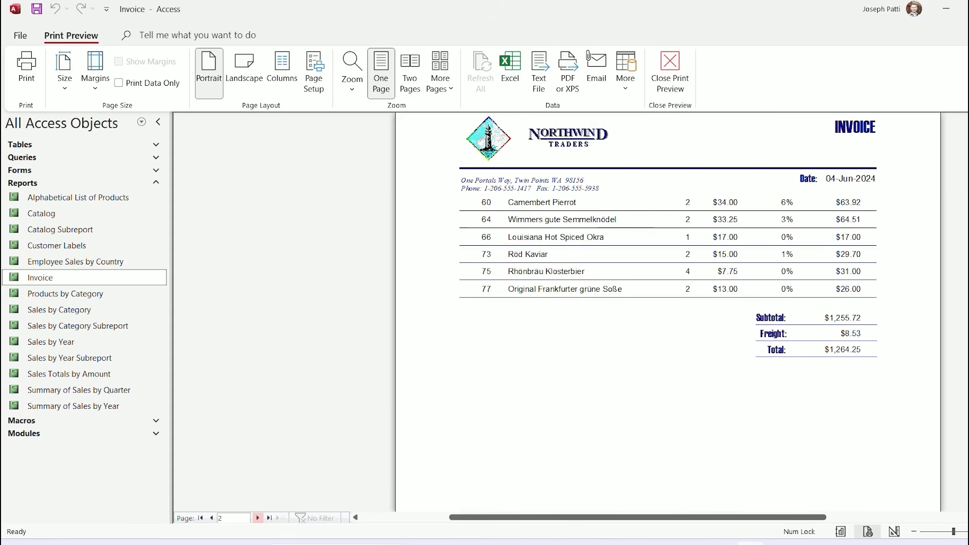
click(257, 517)
click(257, 518)
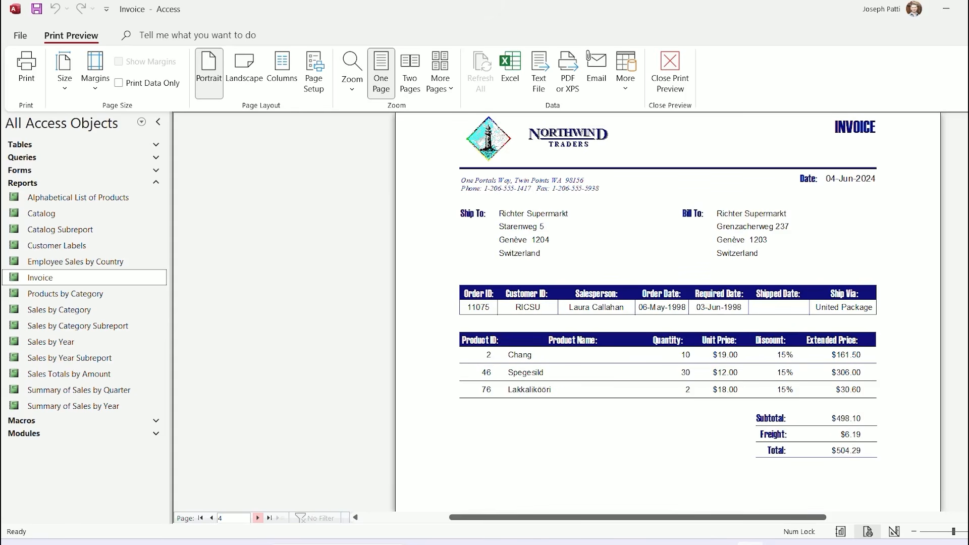
click(258, 518)
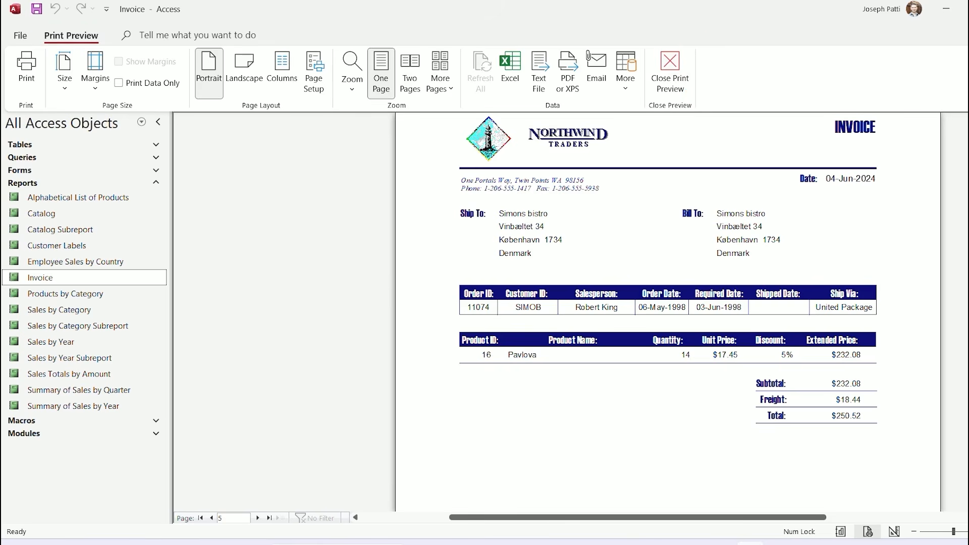
click(669, 71)
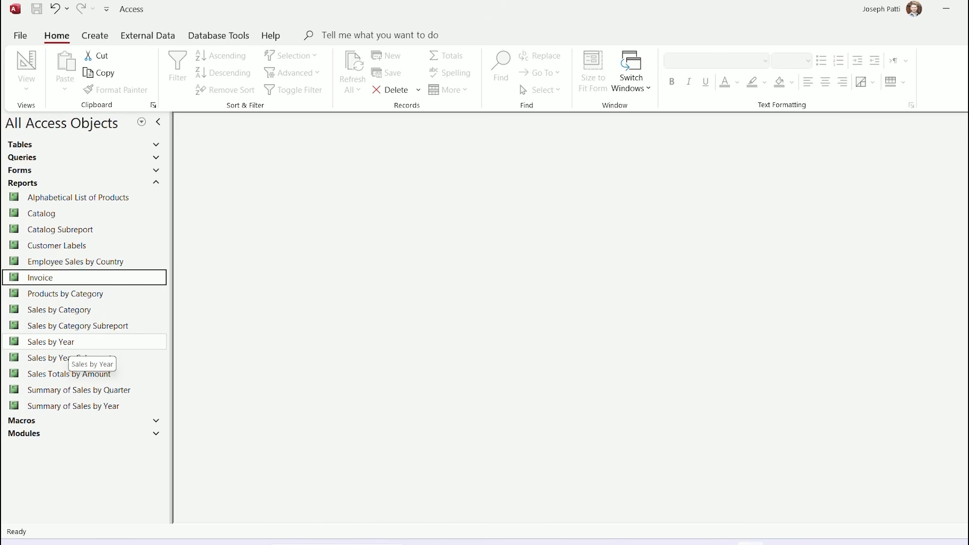
double_click(68, 344)
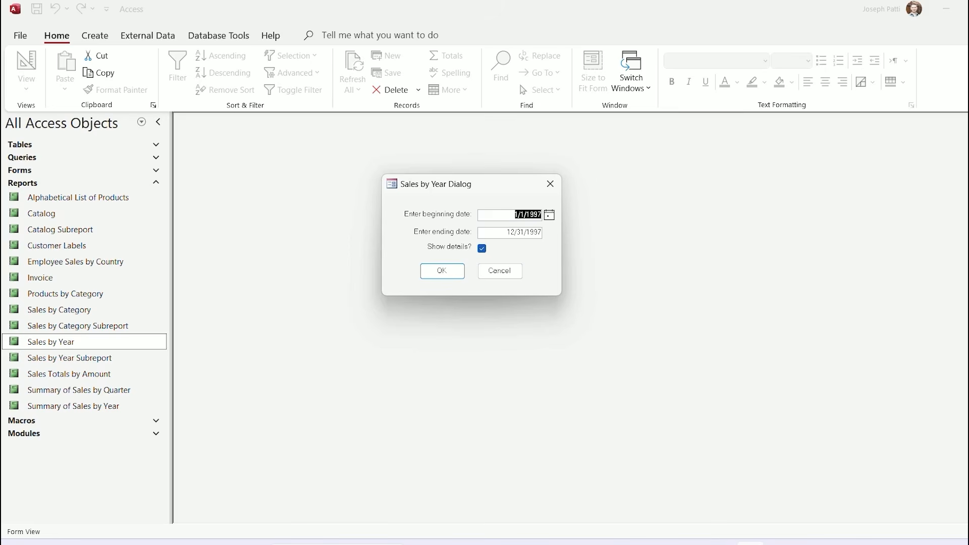
click(514, 214)
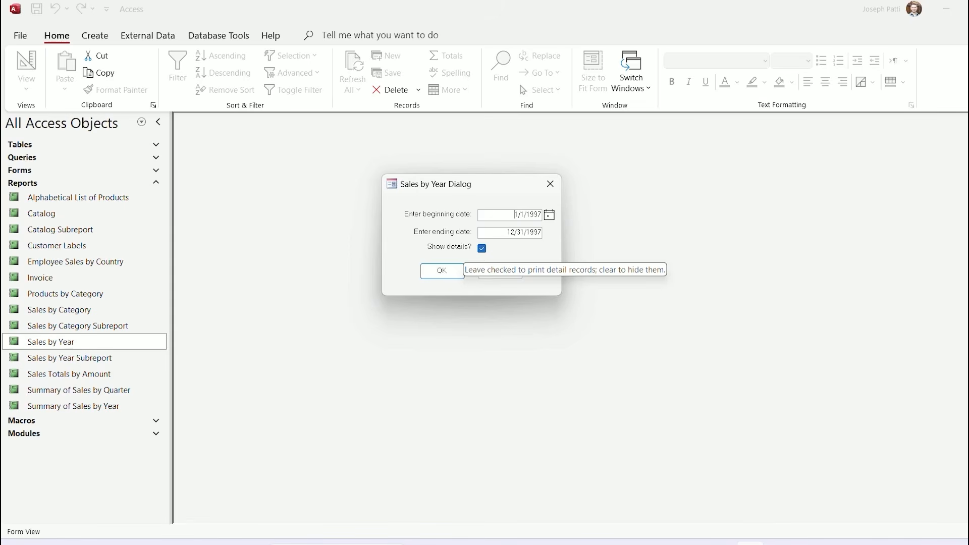
click(442, 271)
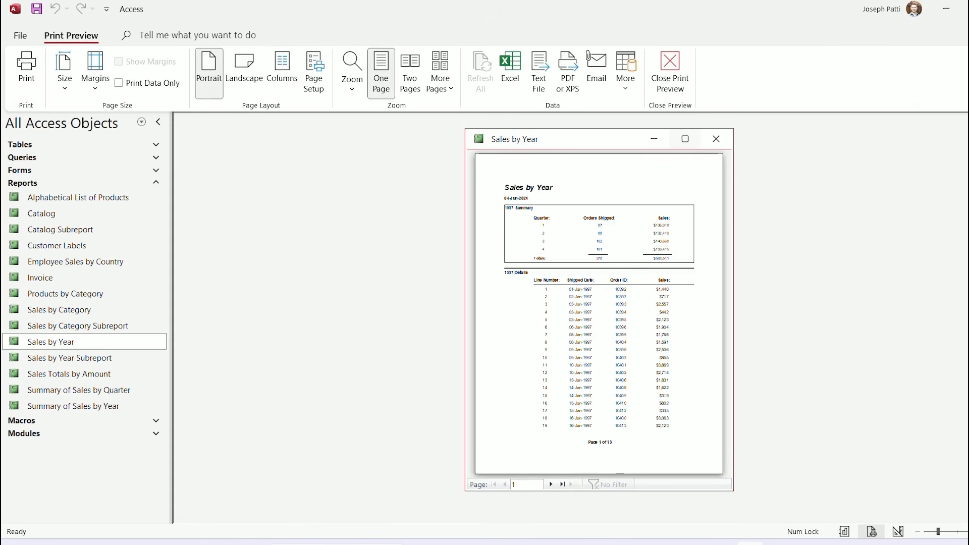
click(685, 139)
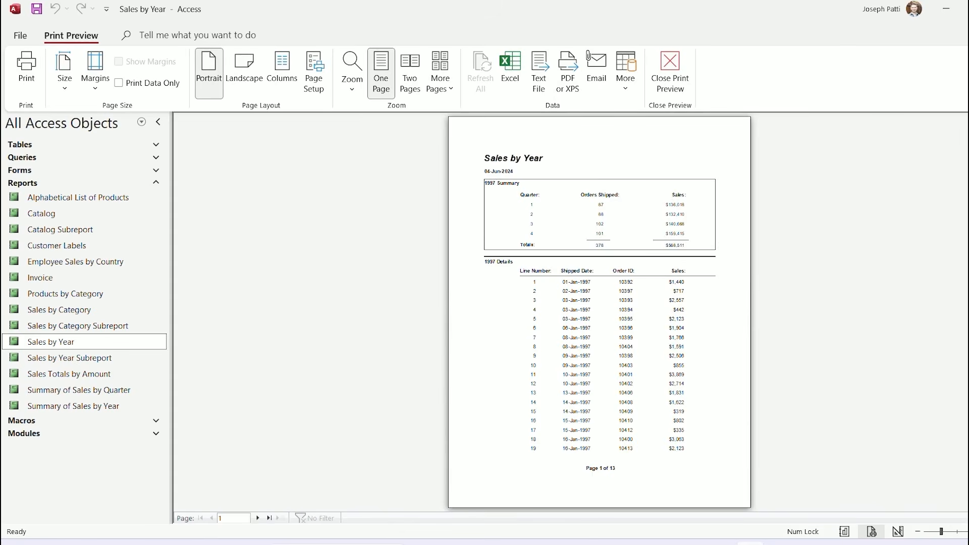
click(595, 310)
scroll(605, 313, down, 5)
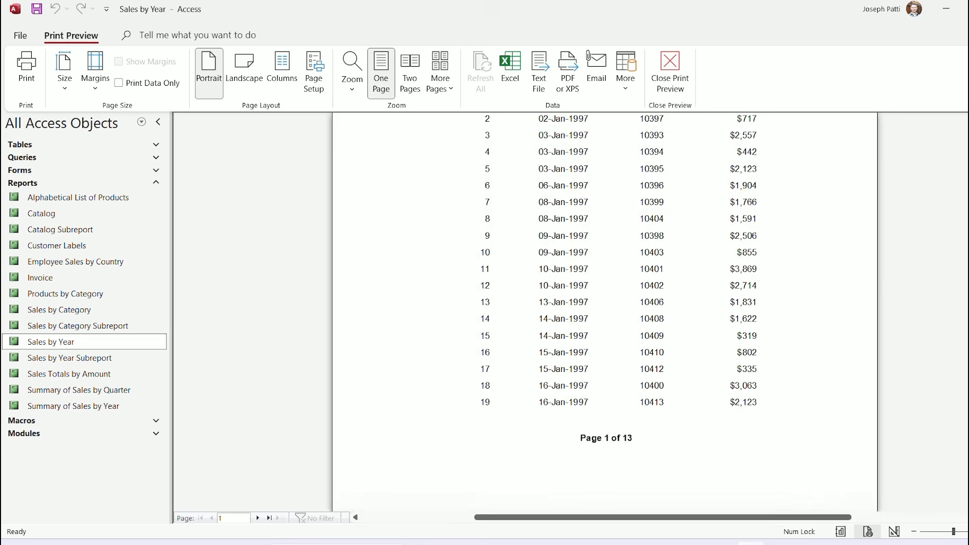
scroll(604, 313, up, 8)
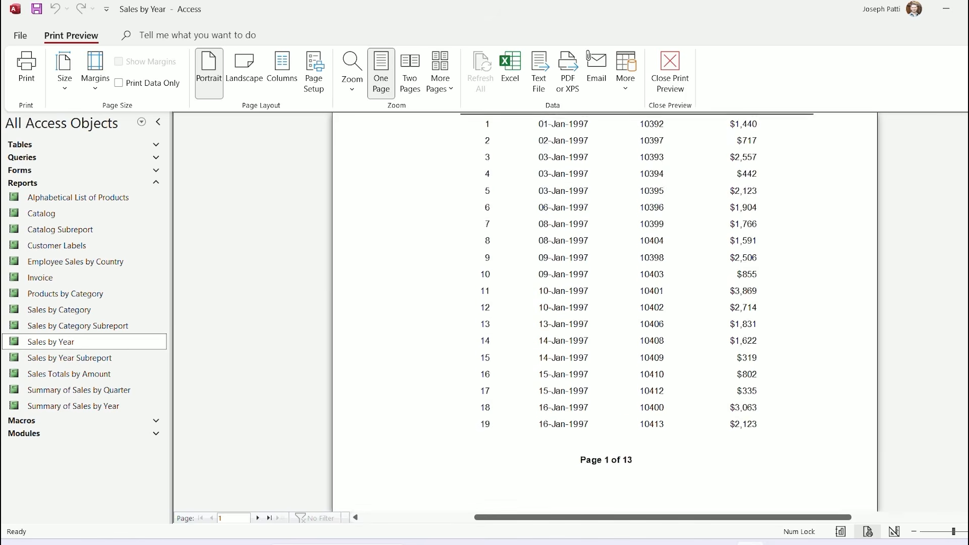
scroll(604, 313, down, 1)
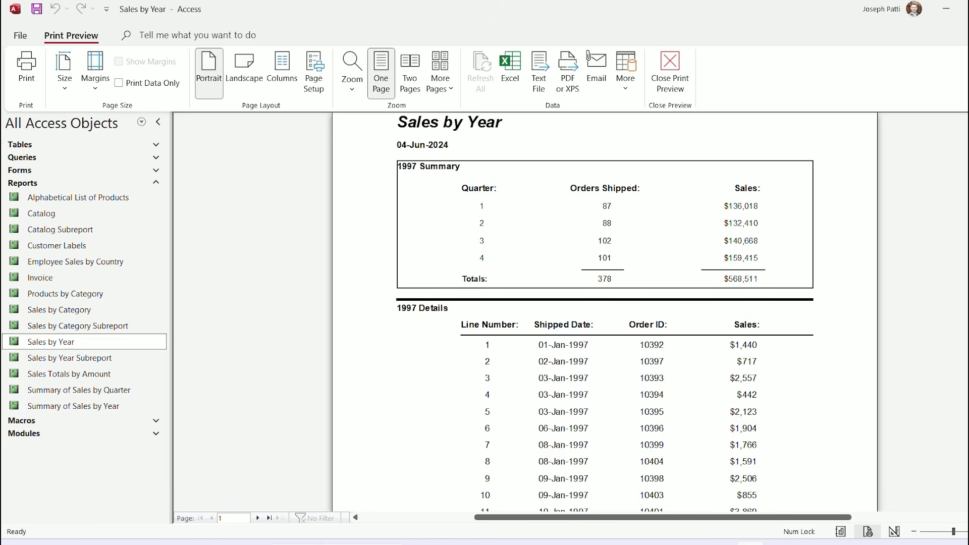
click(670, 71)
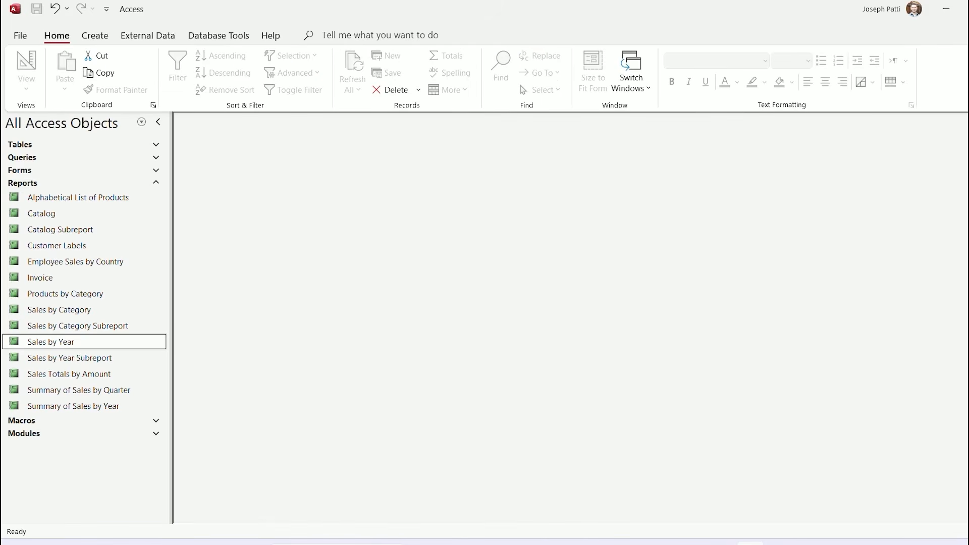
double_click(50, 342)
click(582, 172)
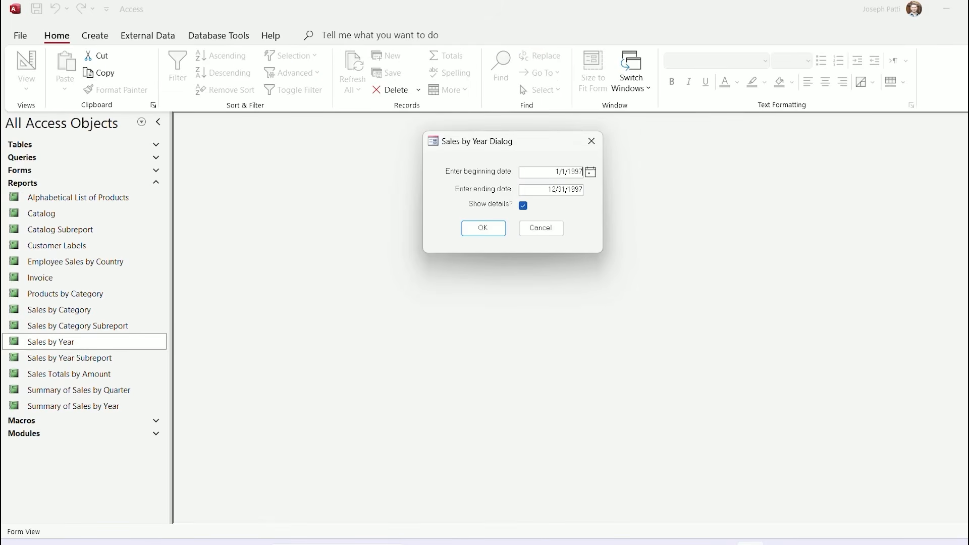
key(BackSpace)
text(8)
click(582, 190)
key(BackSpace)
text(8)
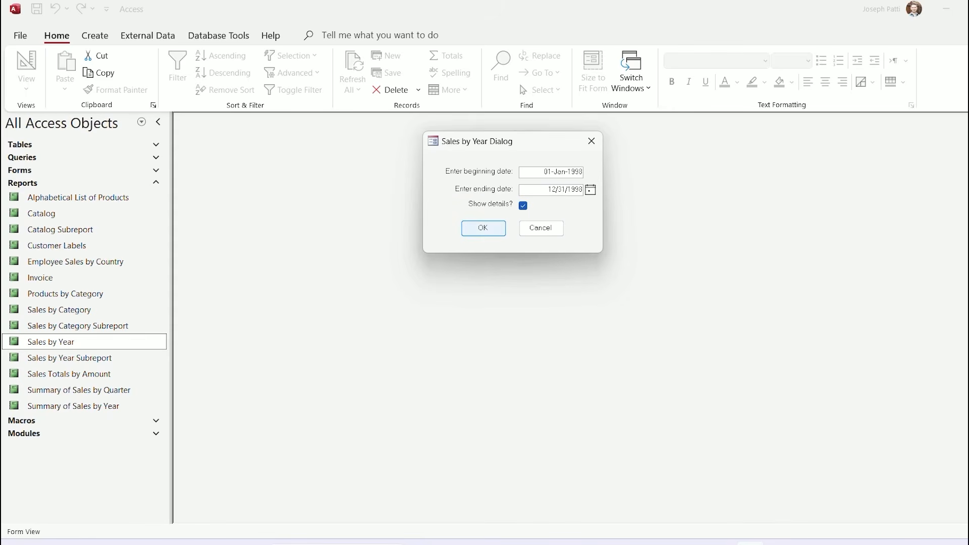
click(483, 228)
click(591, 284)
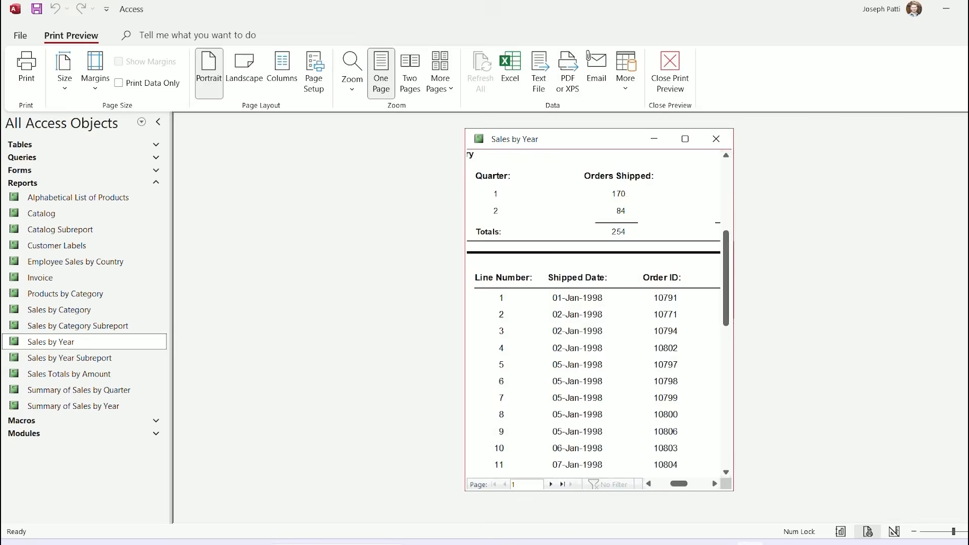
click(685, 139)
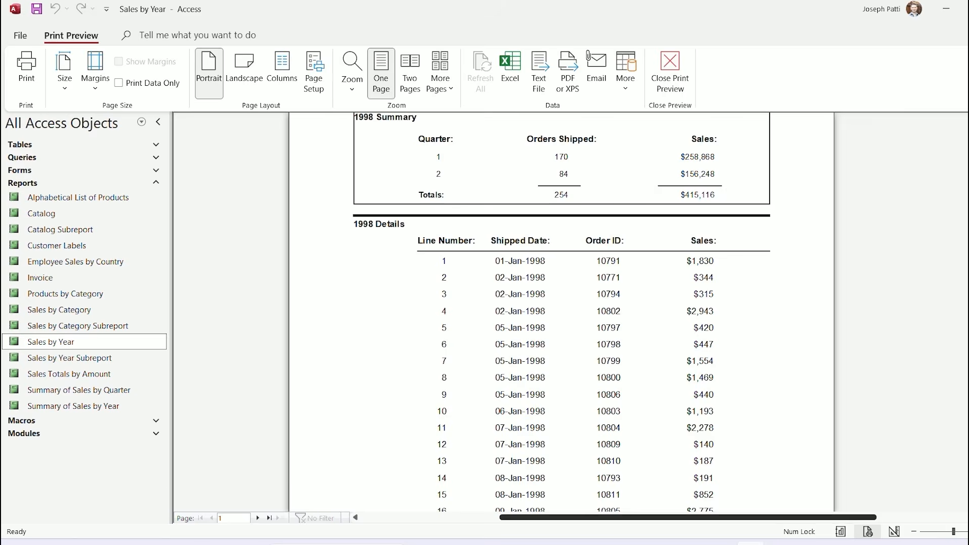
scroll(561, 311, up, 2)
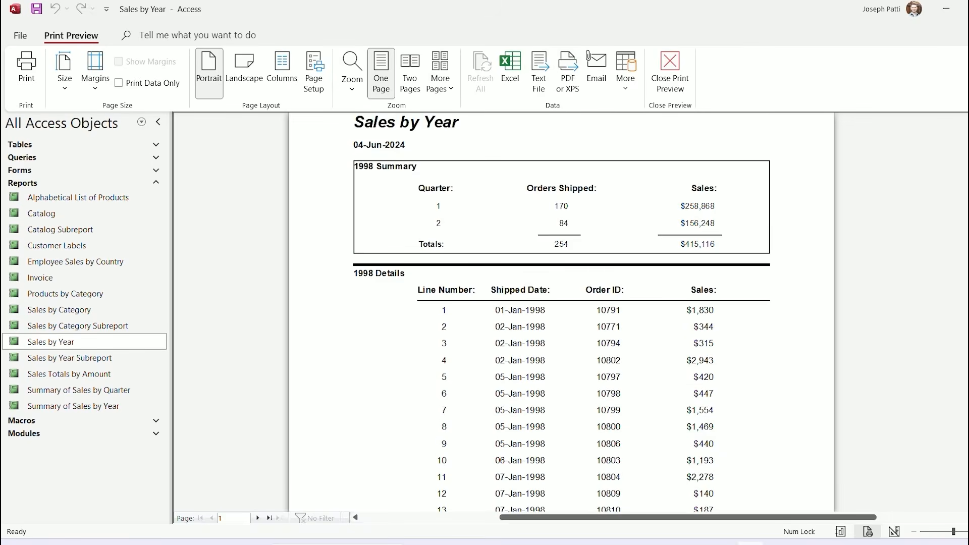
scroll(561, 312, down, 7)
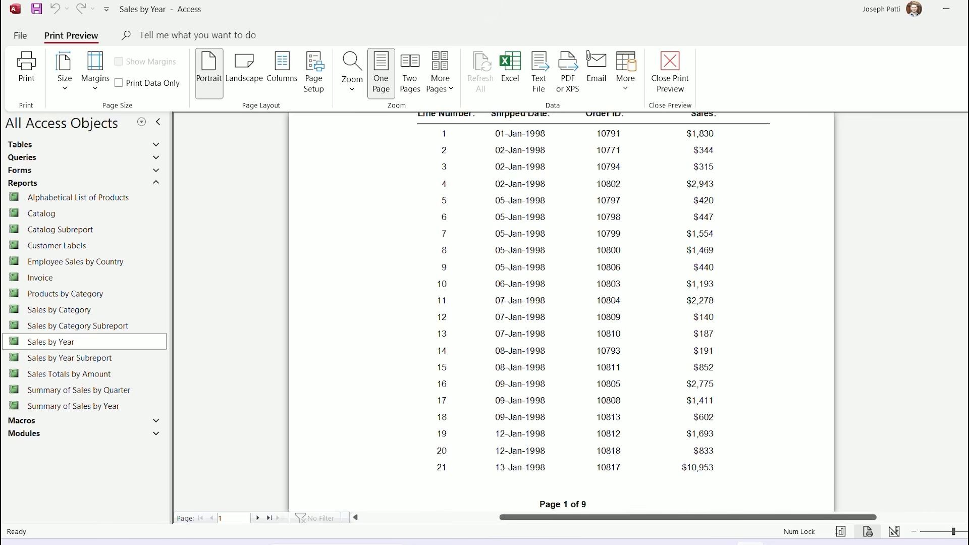
scroll(561, 311, down, 5)
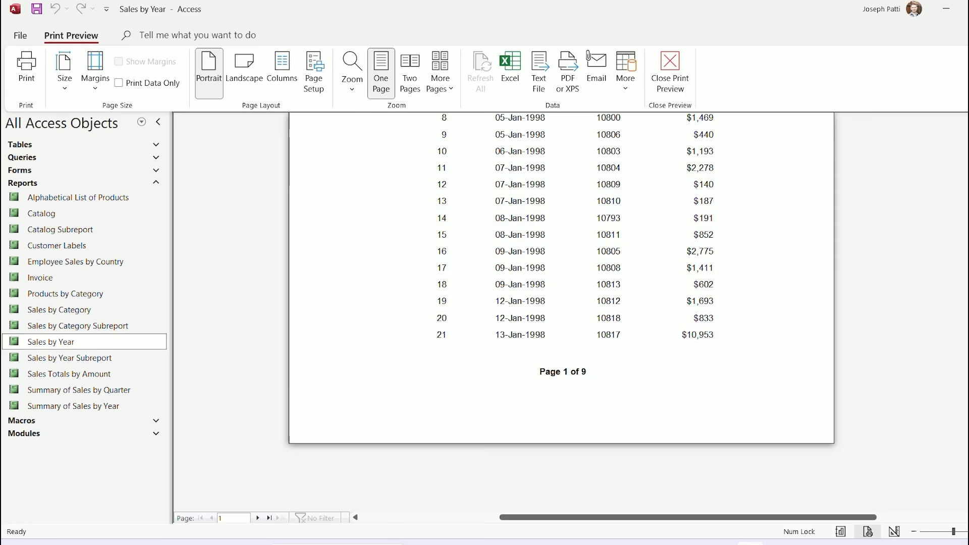
scroll(561, 312, up, 6)
click(670, 70)
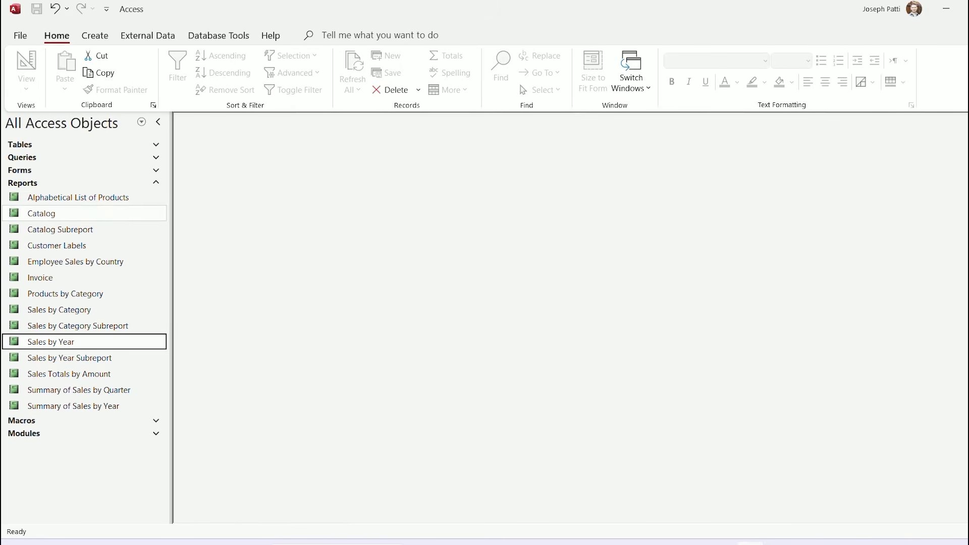
Preview Alphabetical List of Products at actual size, maximized and scrolled back to the top of page 1
double_click(78, 197)
click(592, 272)
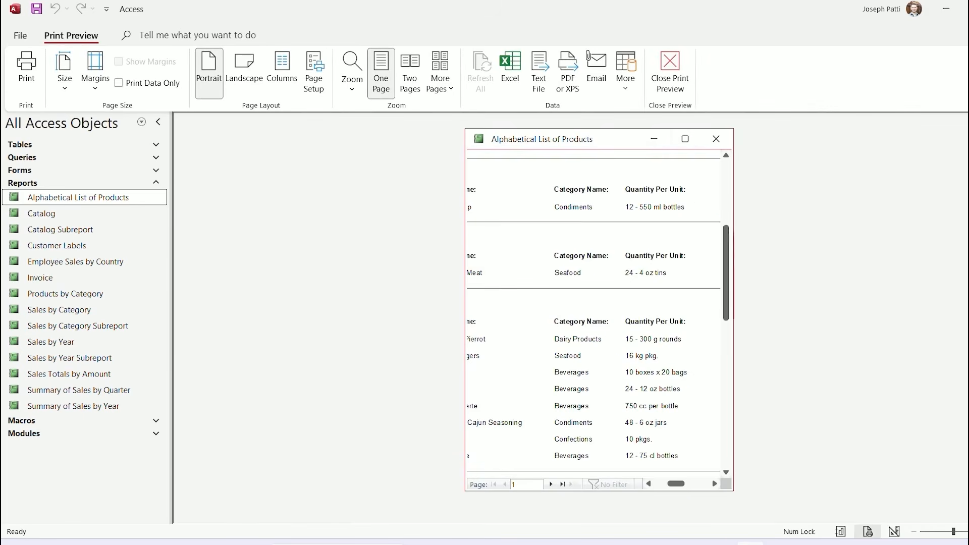
click(685, 139)
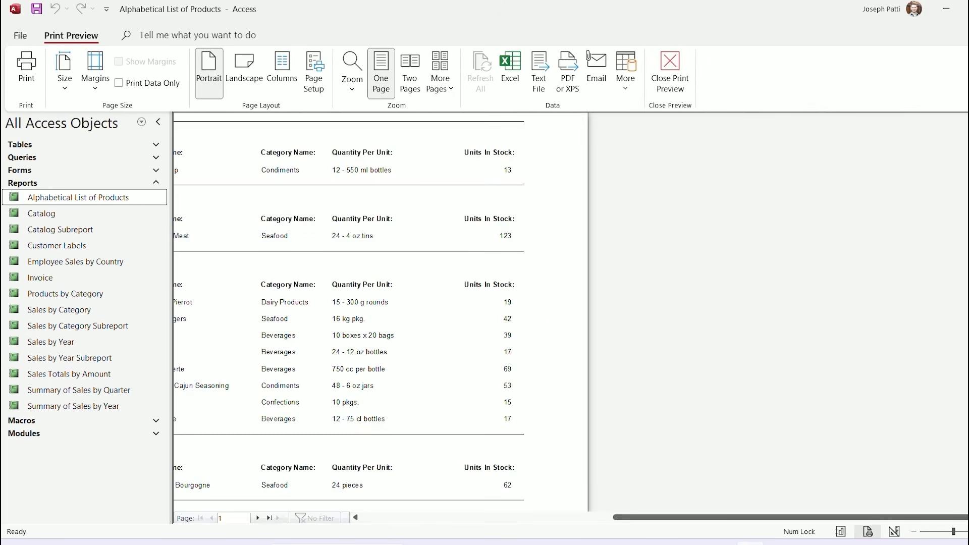
drag(787, 517, 674, 518)
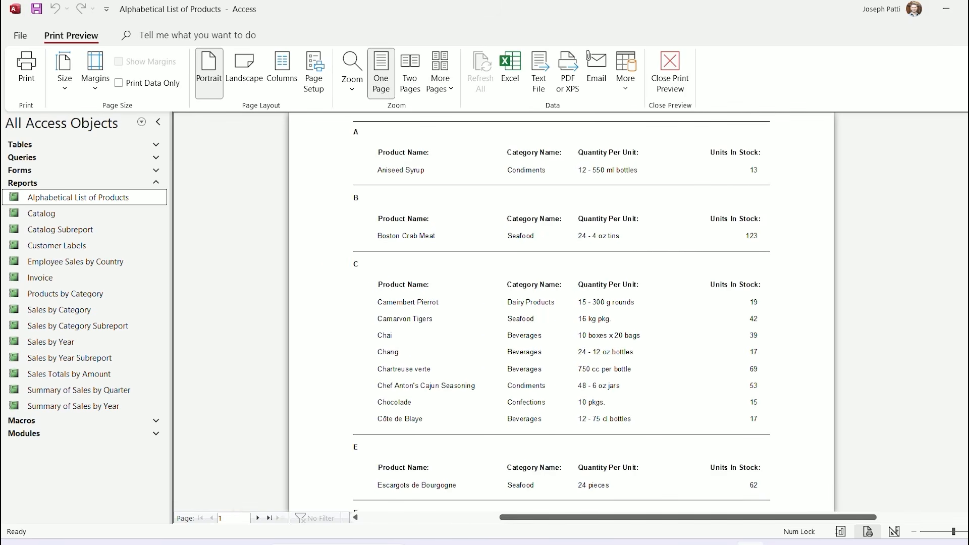
scroll(561, 313, down, 5)
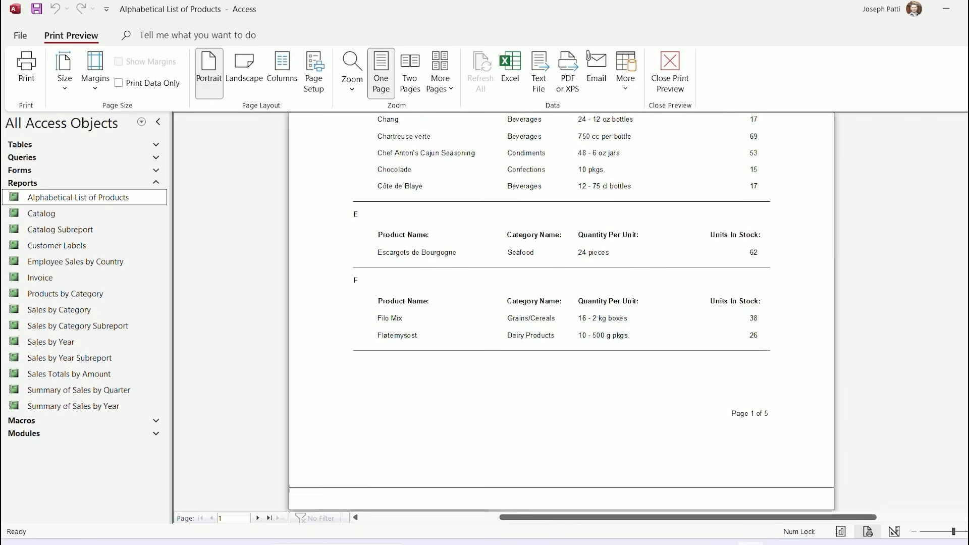
scroll(561, 283, down, 2)
scroll(561, 313, up, 10)
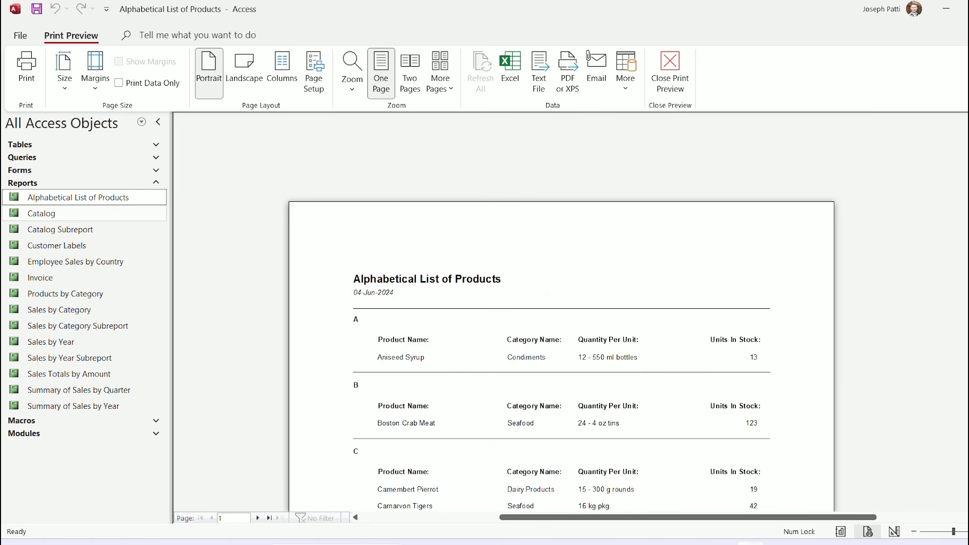
Open the Catalog report and page through the introduction and Beverages to a magnified Condiments page
double_click(41, 213)
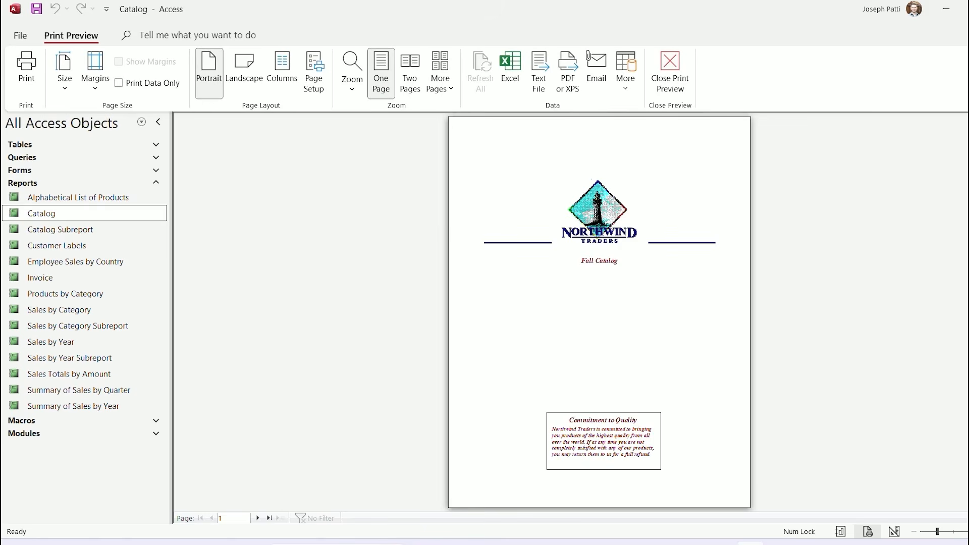
click(258, 518)
click(258, 517)
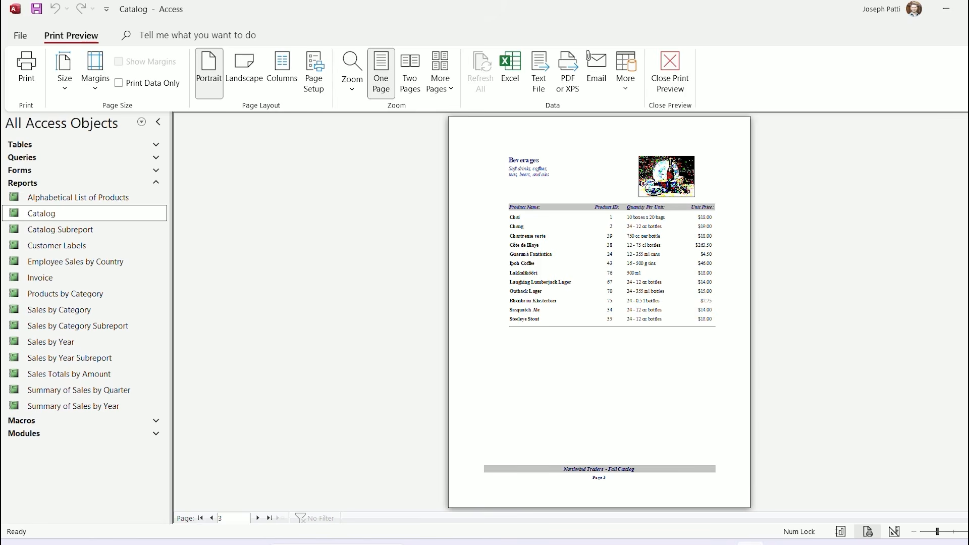
click(257, 518)
click(609, 286)
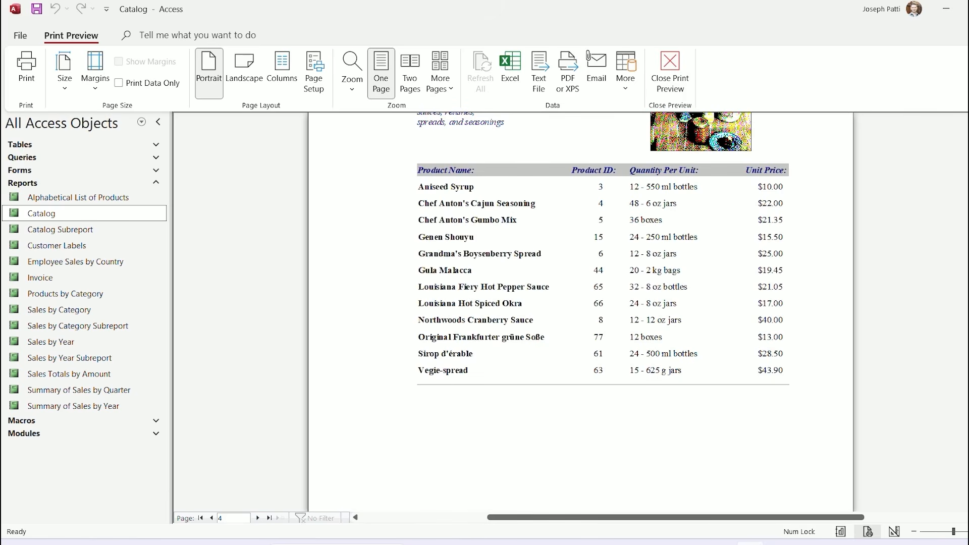
Close the Catalog and Alphabetical List of Products print previews
scroll(580, 303, up, 3)
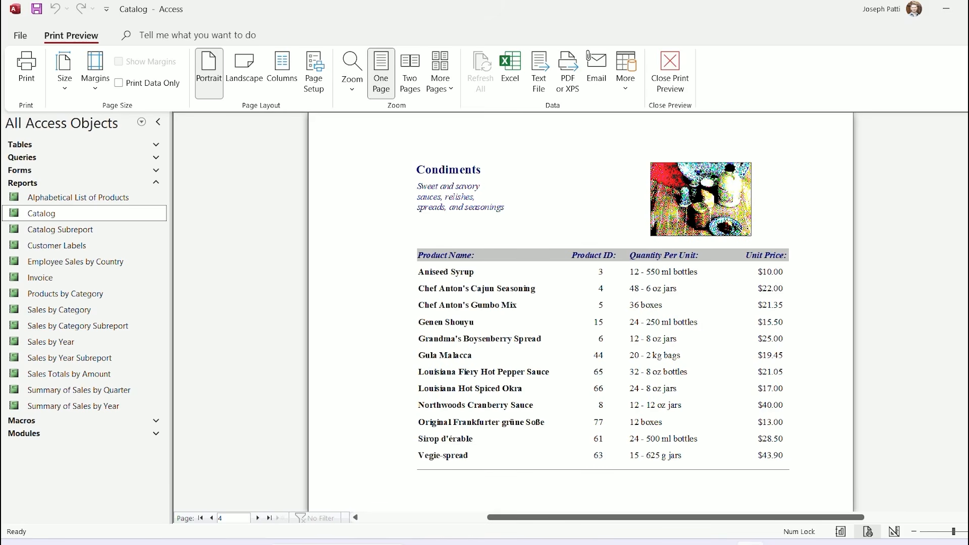
click(670, 73)
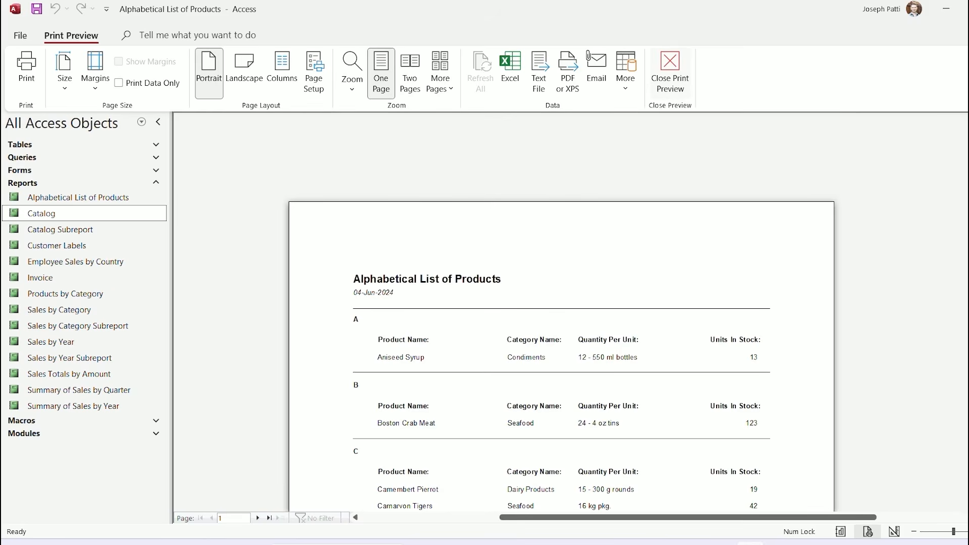
click(670, 73)
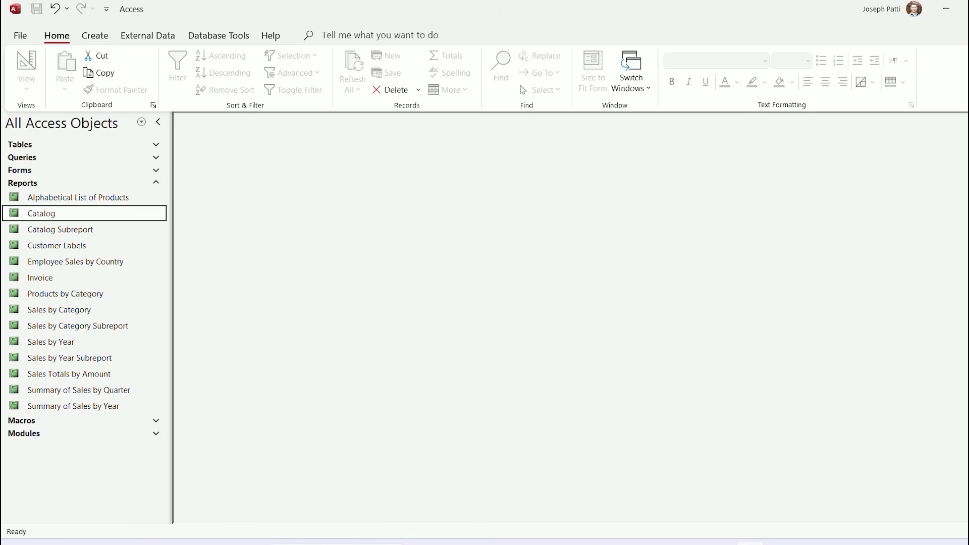
Collapse Reports and bring up the context menu for the Sample Autokeys macro in the Macros list
click(156, 183)
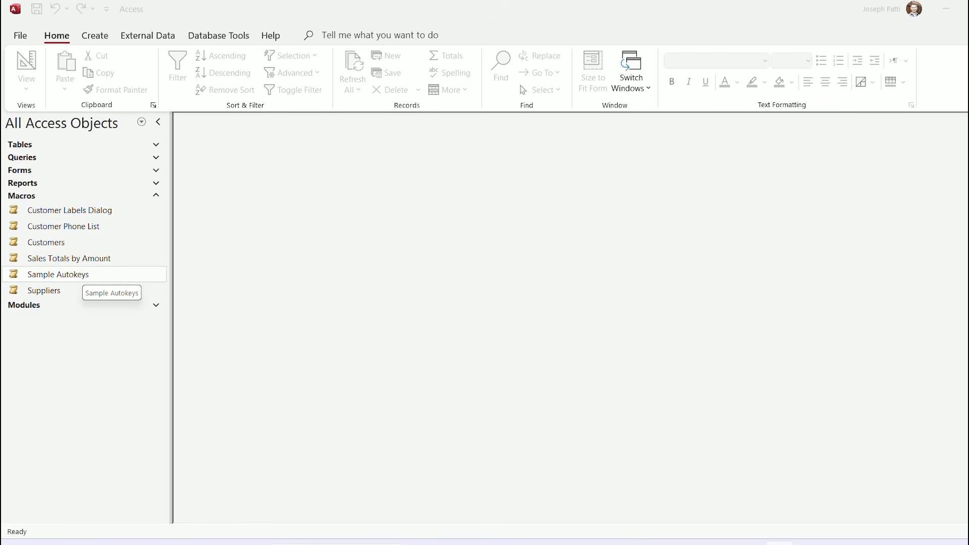
click(83, 275)
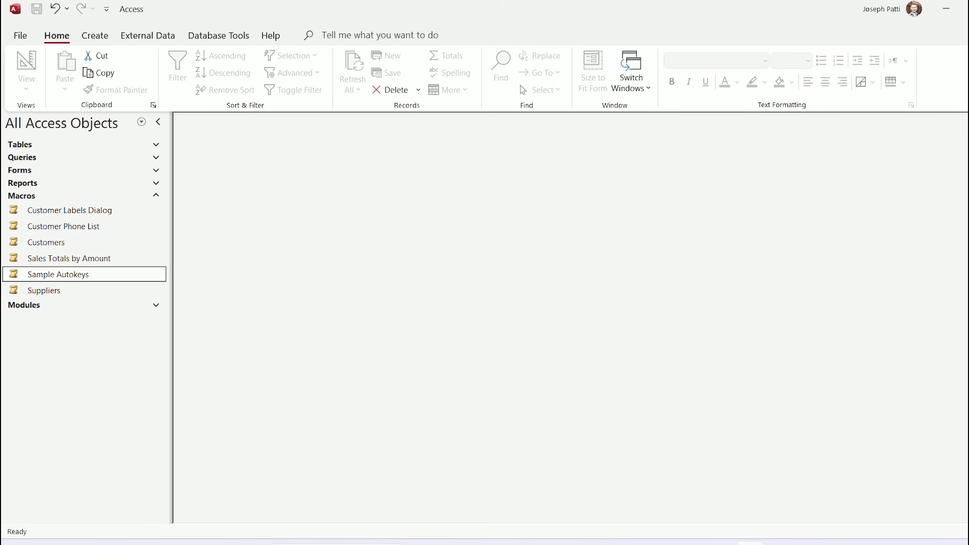
right_click(88, 275)
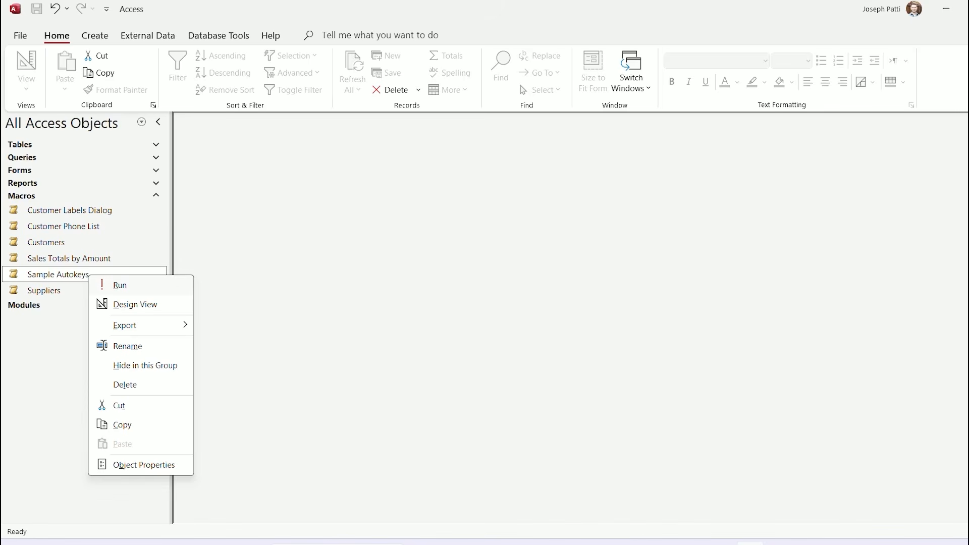
click(119, 286)
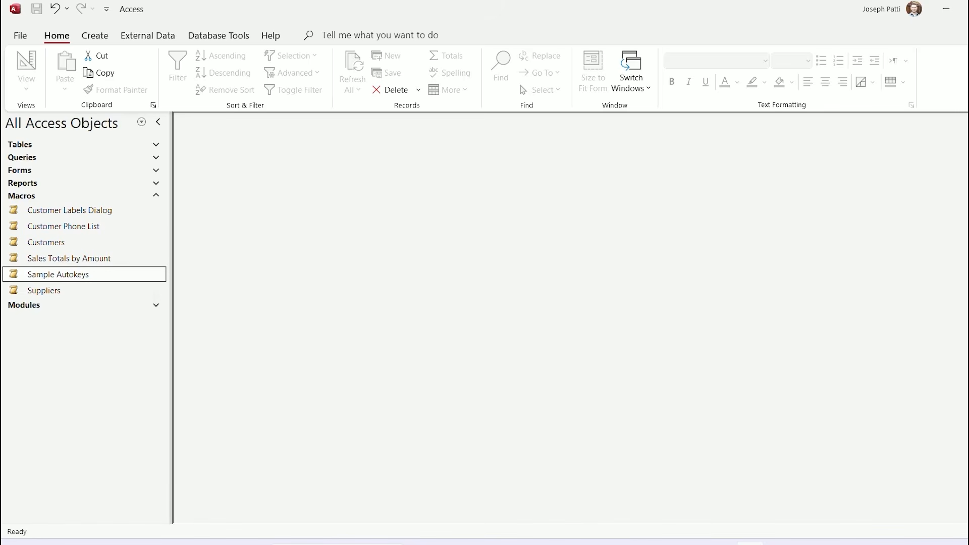
right_click(95, 275)
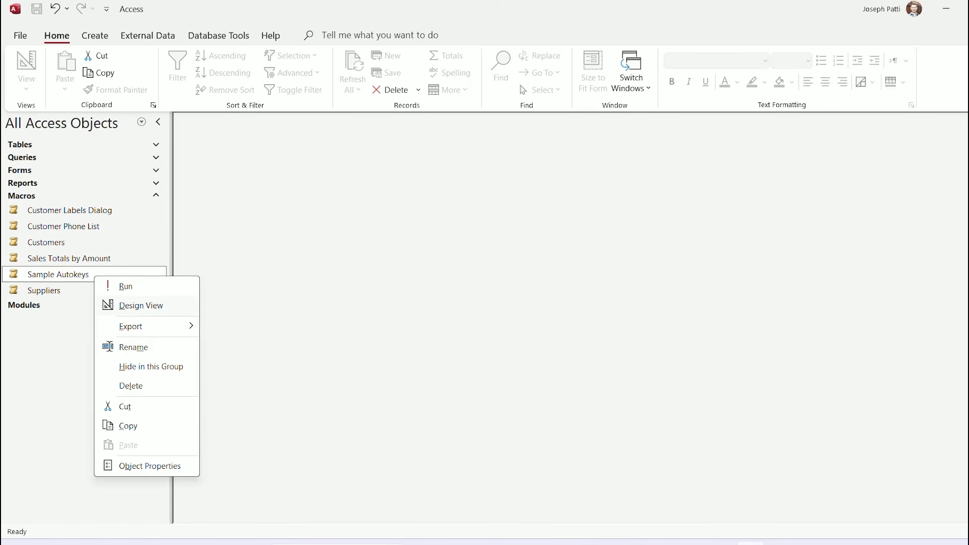
Open Sample Autokeys in Design View, then add and delete an empty If block
click(140, 305)
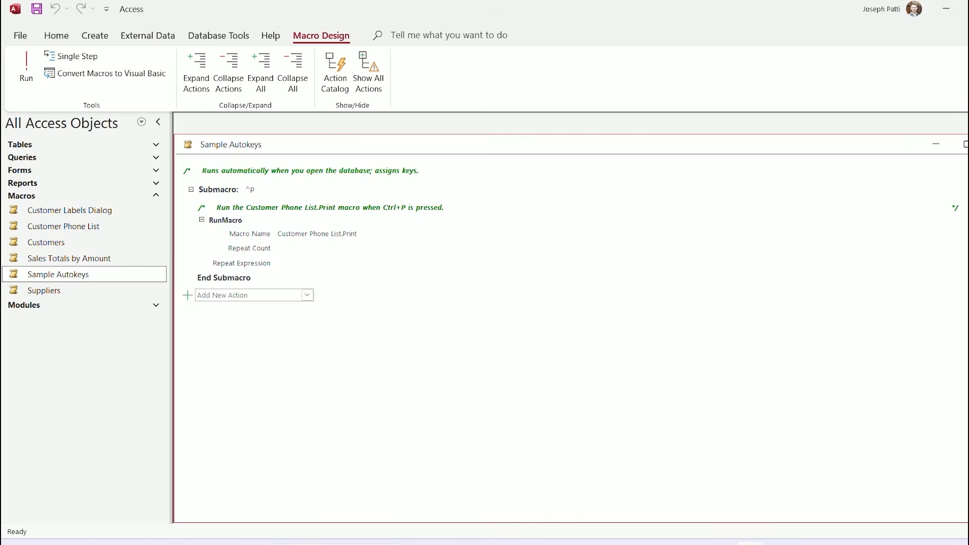
click(307, 295)
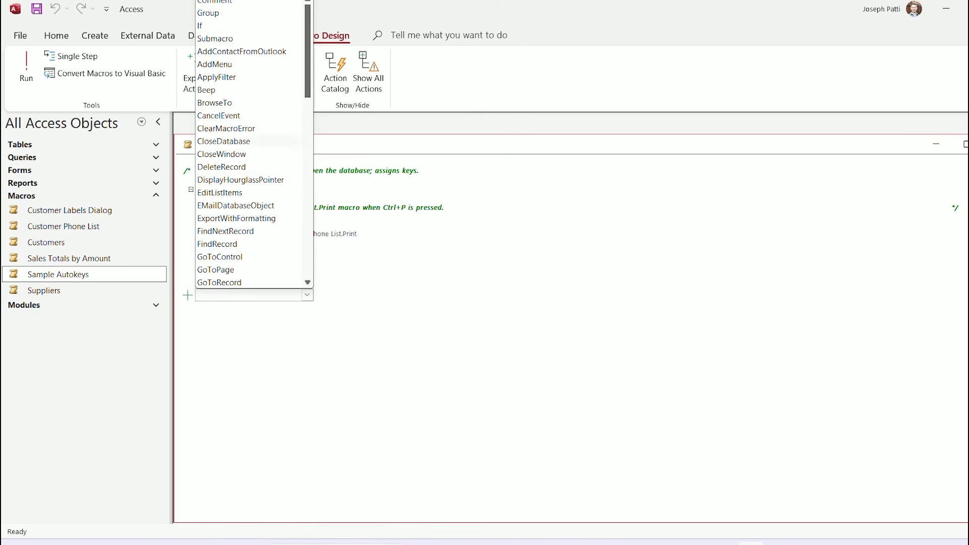
click(212, 25)
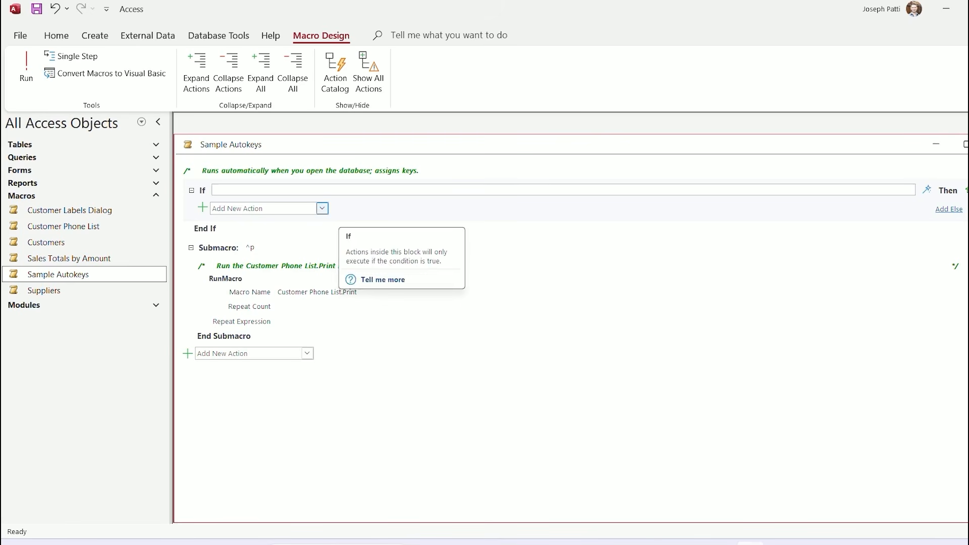
click(322, 208)
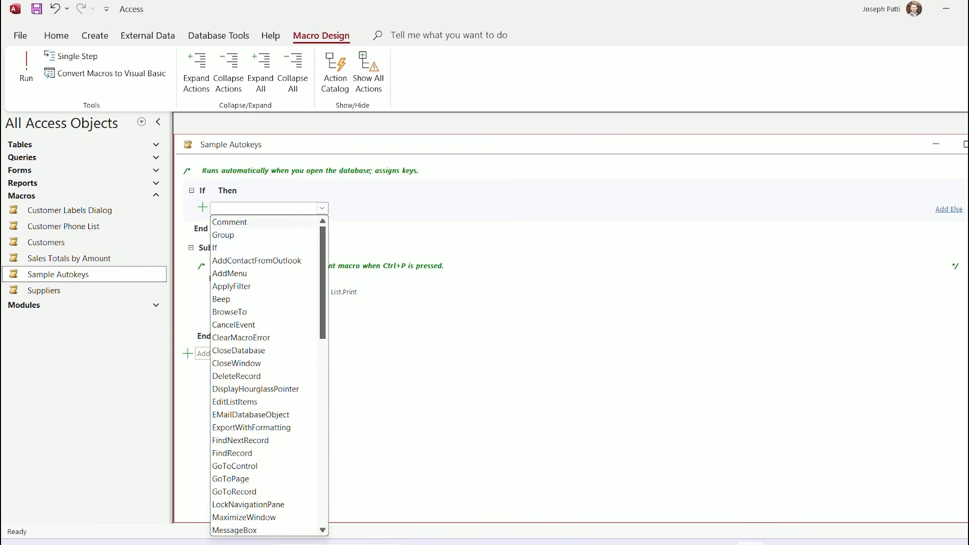
click(404, 205)
click(248, 190)
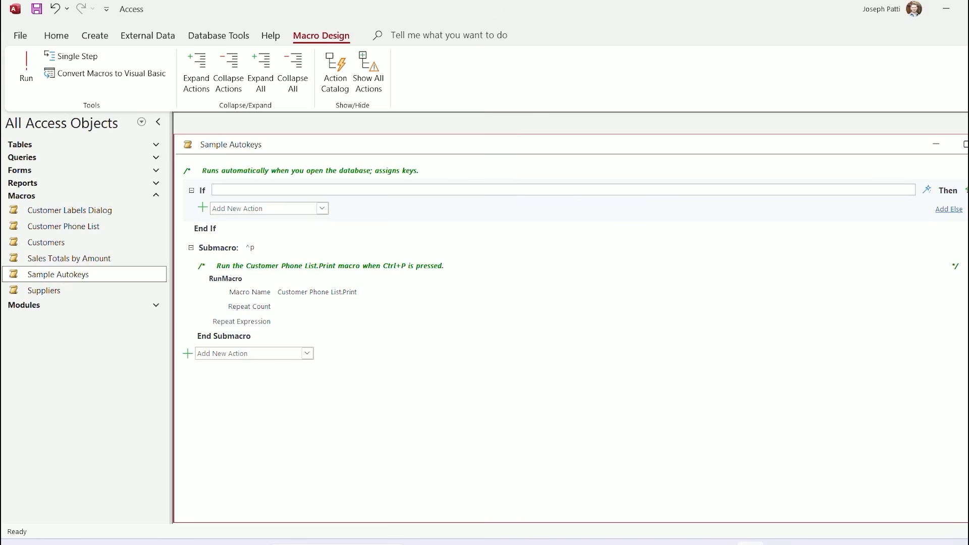
key(Delete)
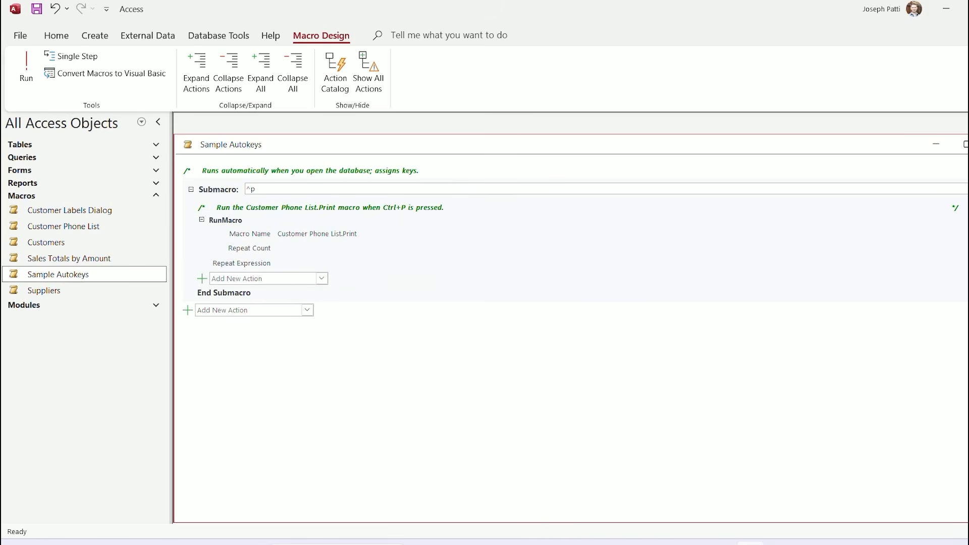
Add and remove FindRecord and OpenForm actions, then close the macro design with Ctrl+W
click(306, 310)
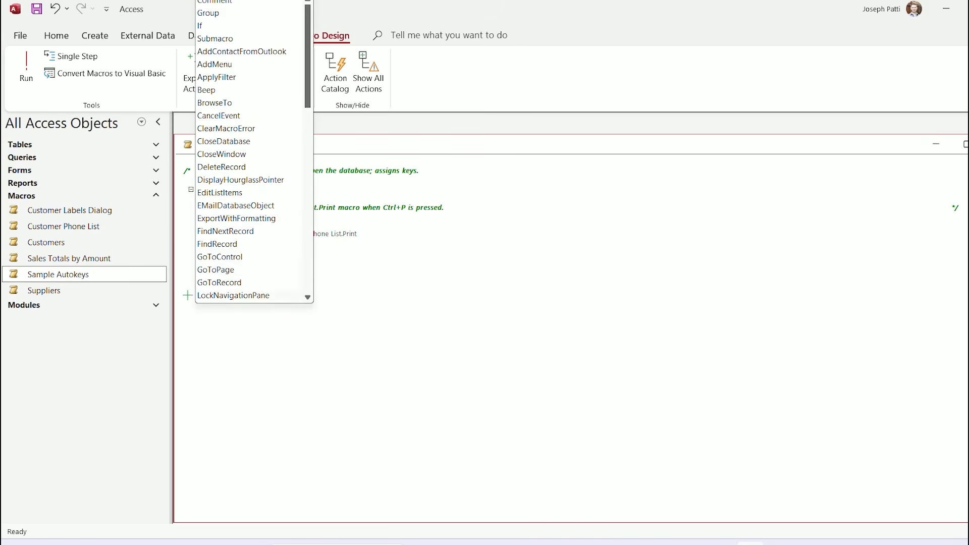
click(217, 243)
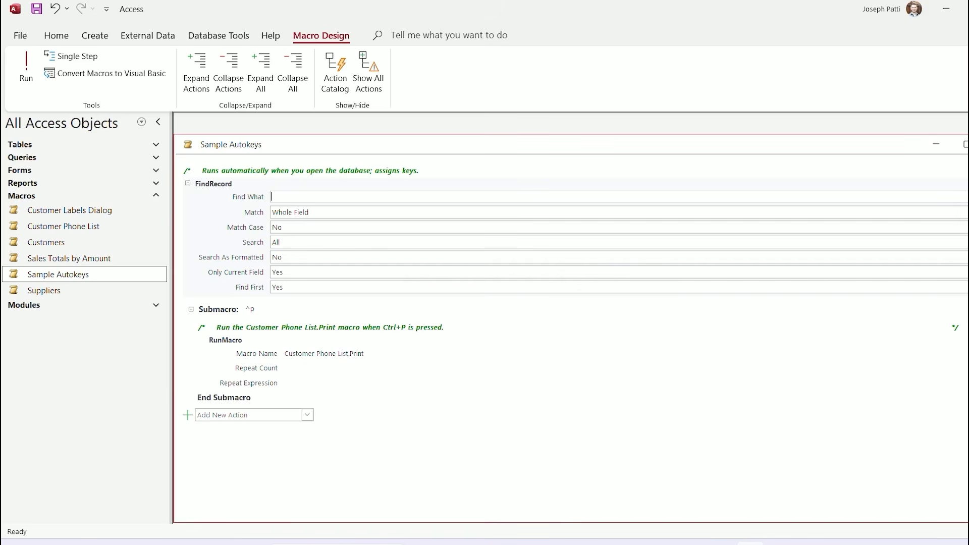
key(ctrl+z)
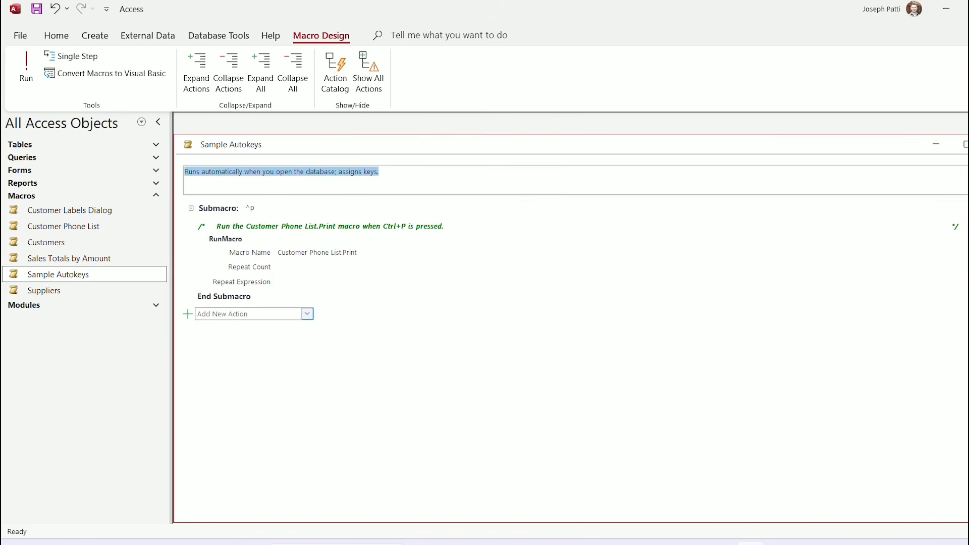
click(307, 313)
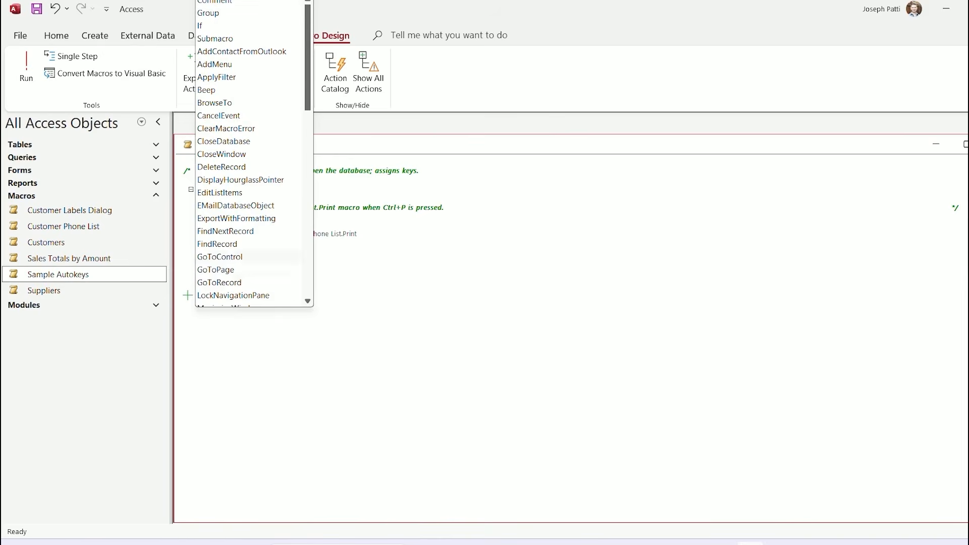
scroll(249, 151, down, 4)
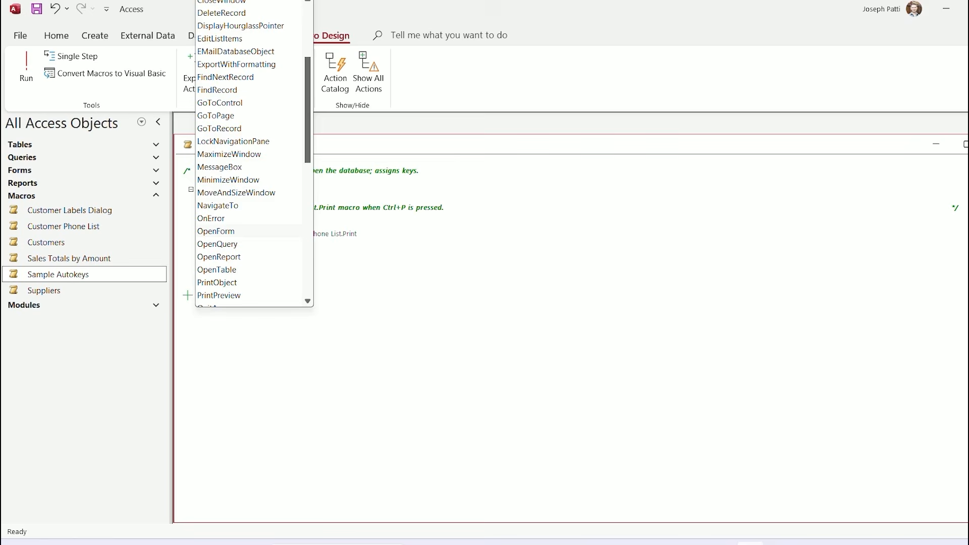
click(216, 230)
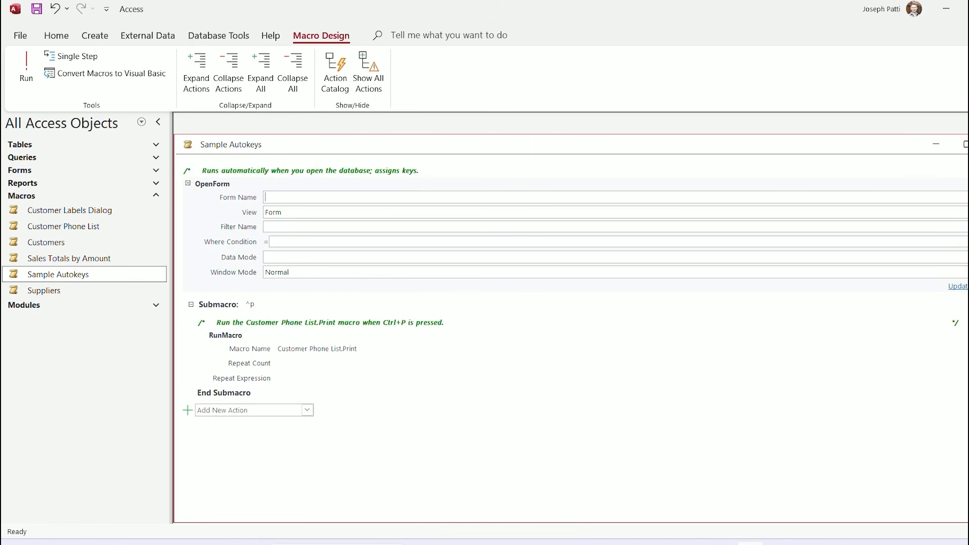
key(Delete)
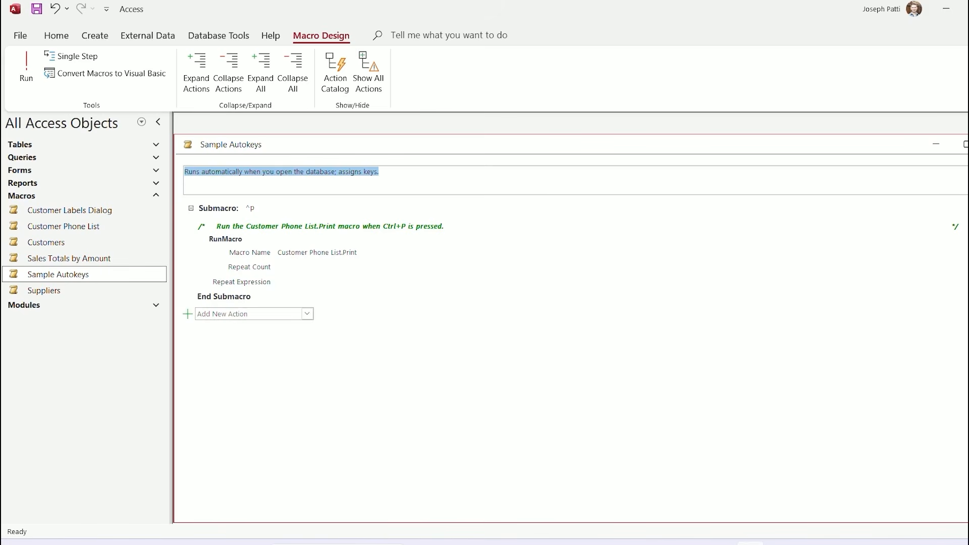
key(ctrl+w)
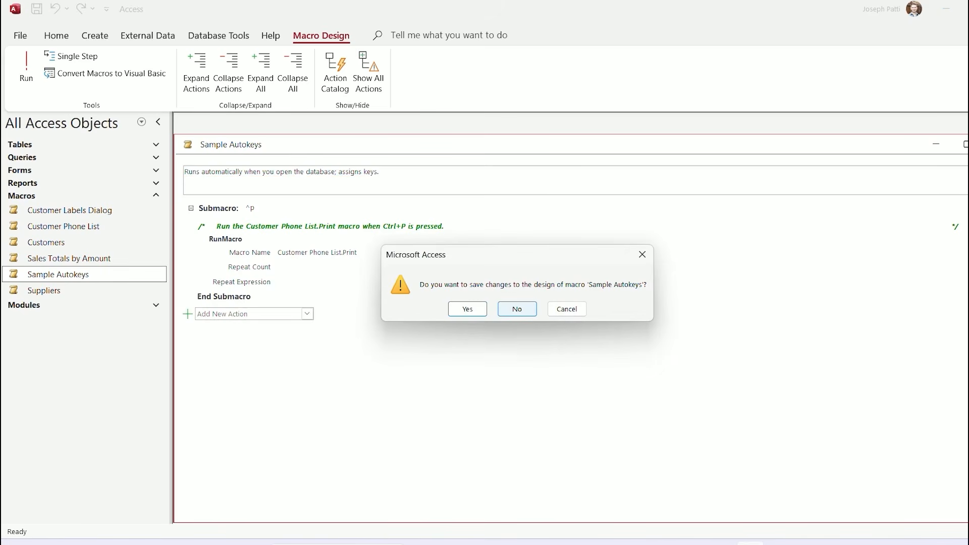
Discard the macro changes and open the Startup form, closing its welcome screen and Main Switchboard
click(517, 309)
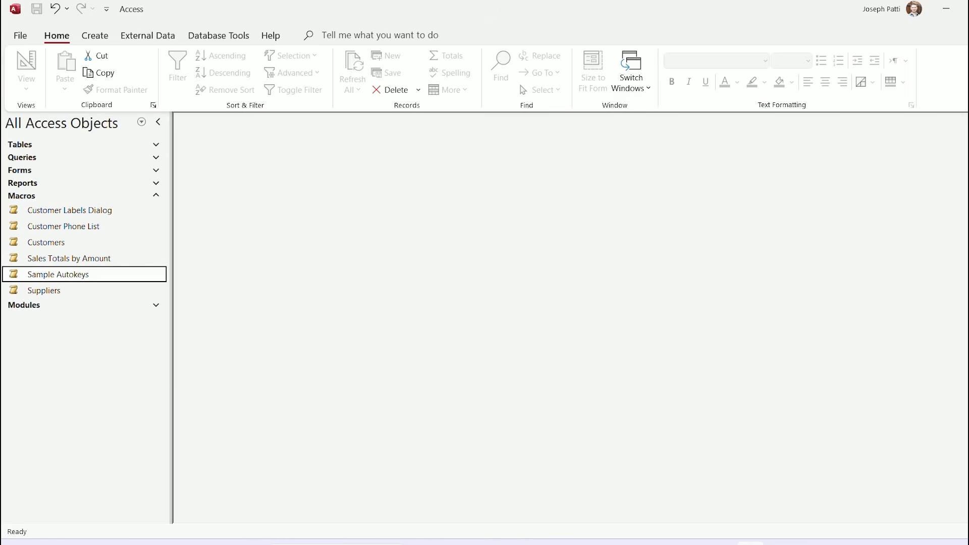
click(75, 170)
scroll(75, 388, down, 2)
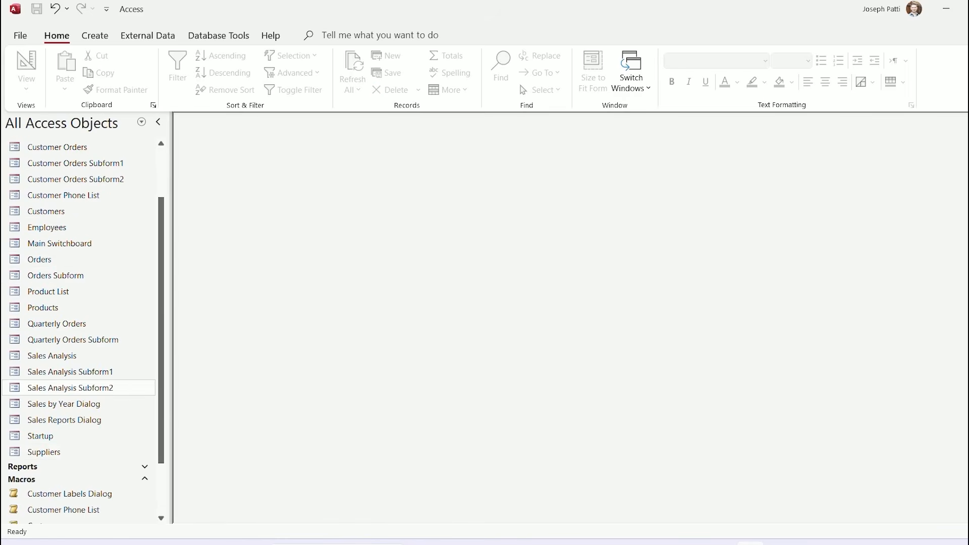
double_click(41, 435)
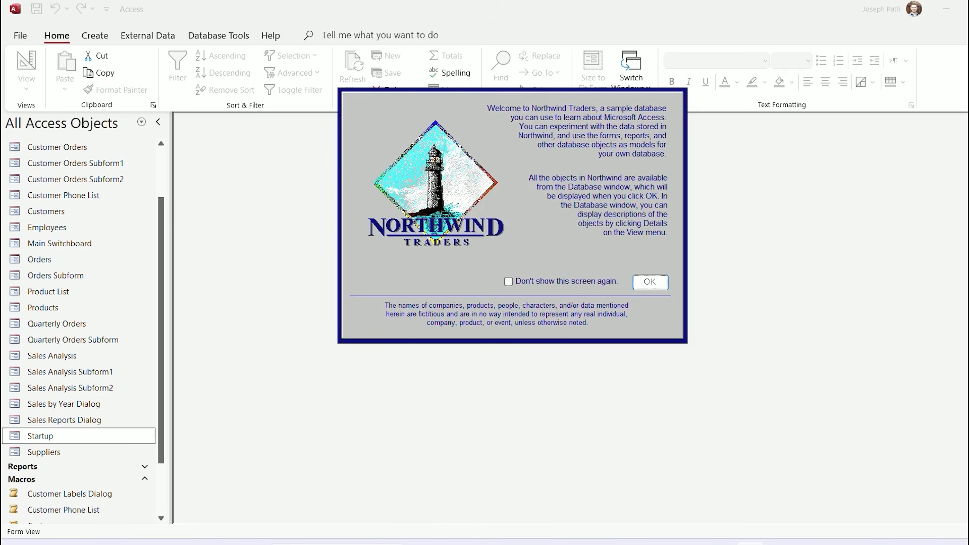
click(650, 282)
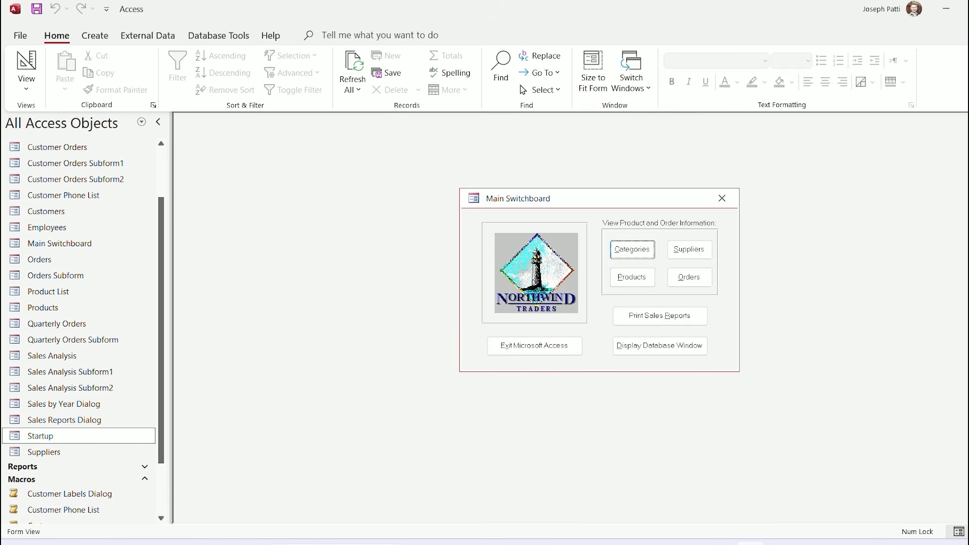
click(722, 197)
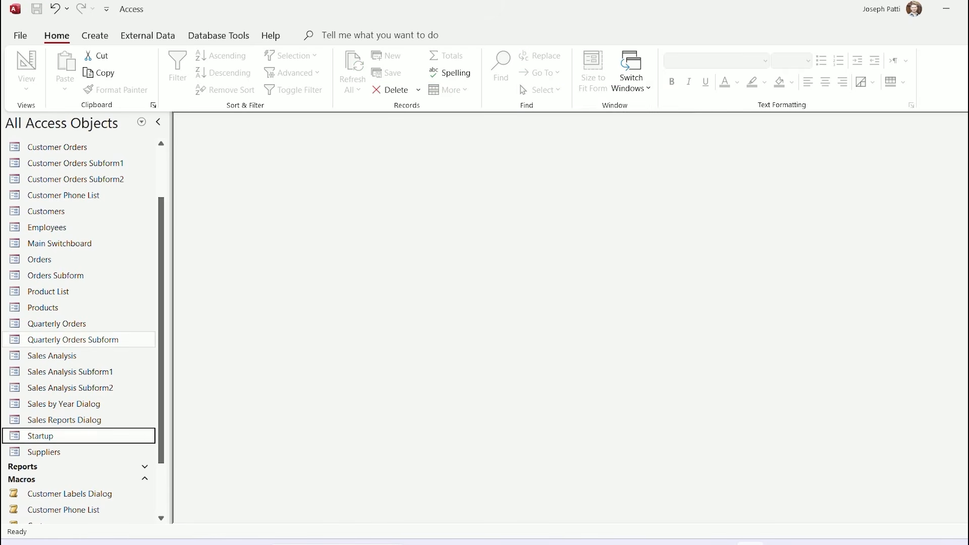
Collapse Forms and Macros and expand Modules to list Startup and Utility Functions
scroll(101, 263, up, 2)
click(101, 170)
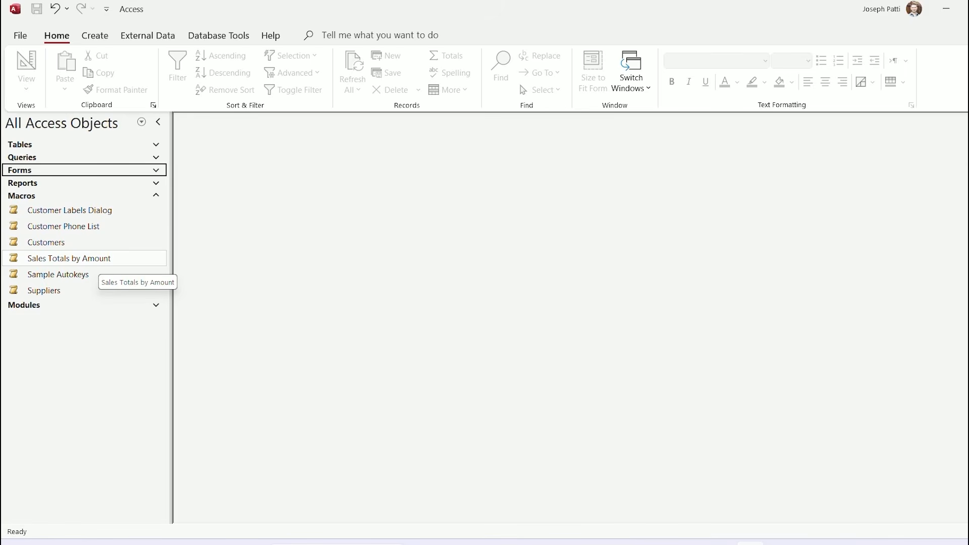
click(150, 195)
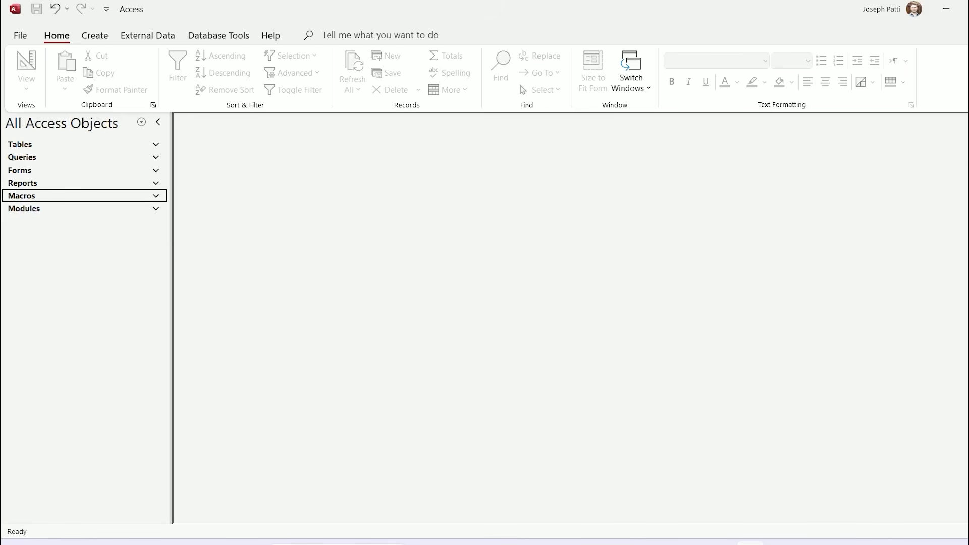
click(152, 209)
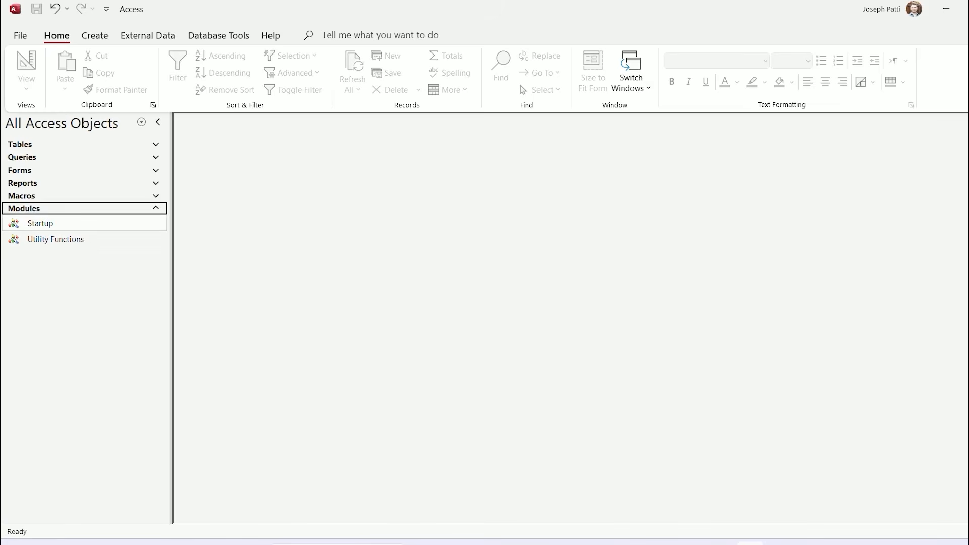
Open the Startup module's code and bring the editor on screen with a larger code window
double_click(60, 223)
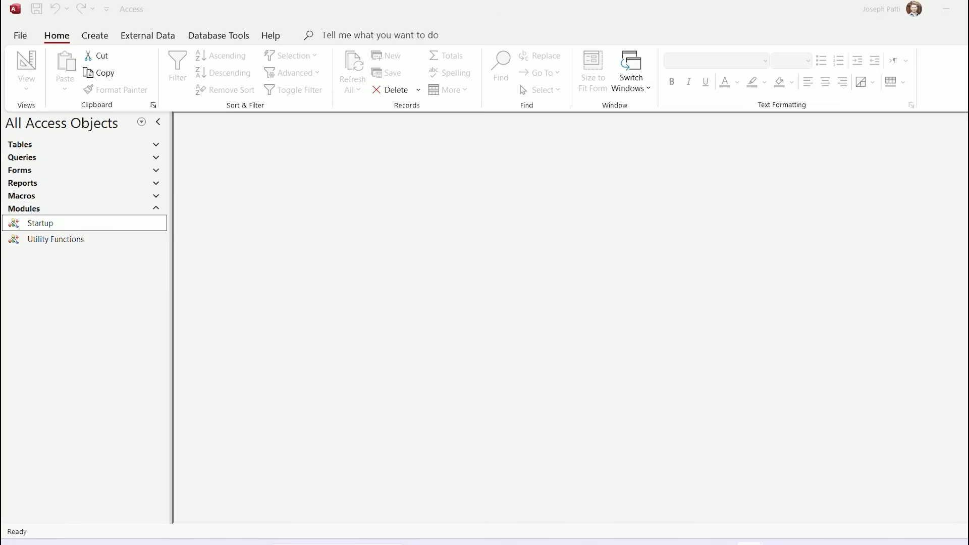
drag(968, 303, 606, 1)
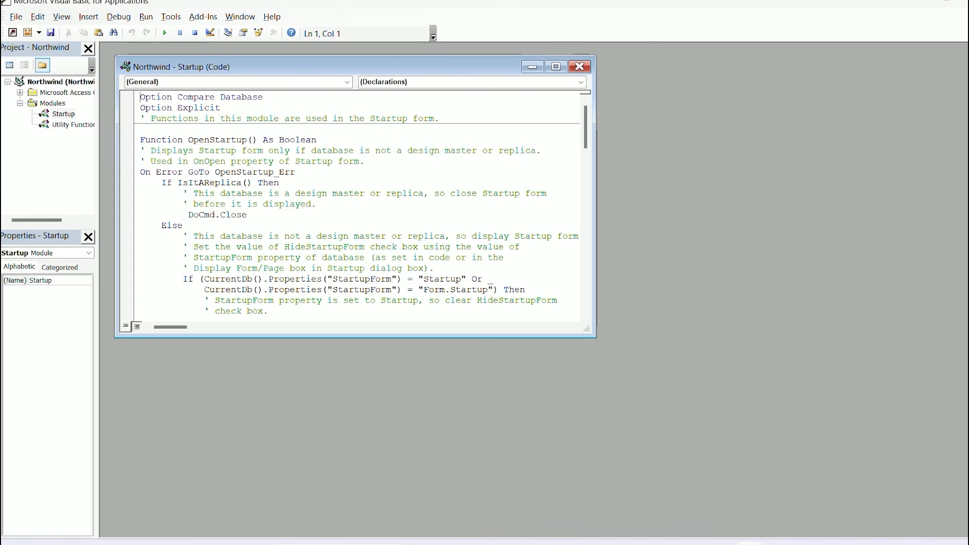
drag(596, 338, 813, 485)
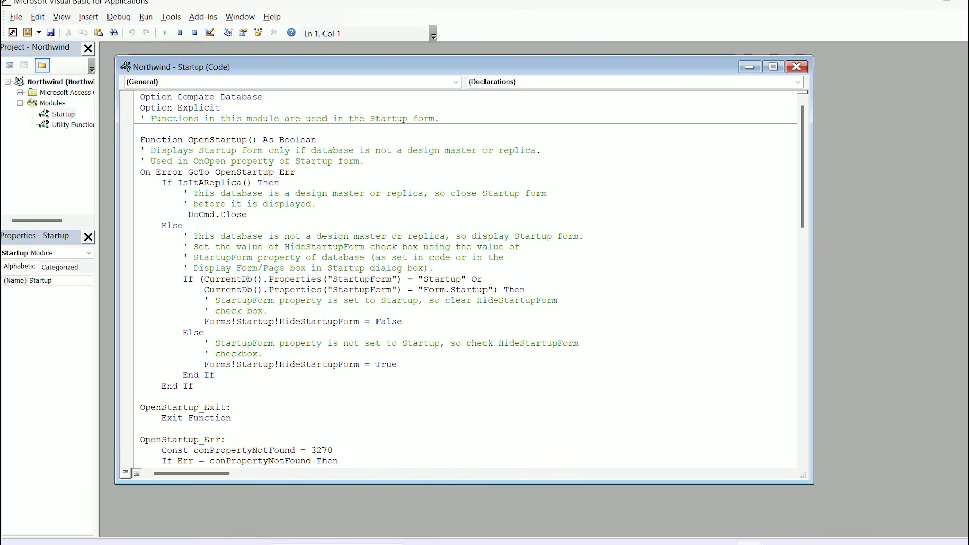
Highlight the module's opening comment and the If/Else lines in OpenStartup
drag(440, 119, 151, 119)
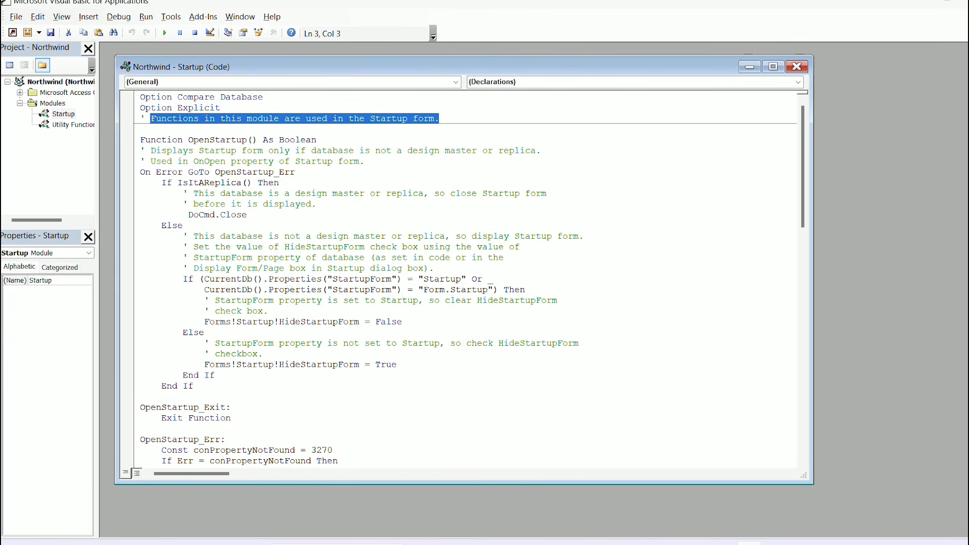
click(440, 119)
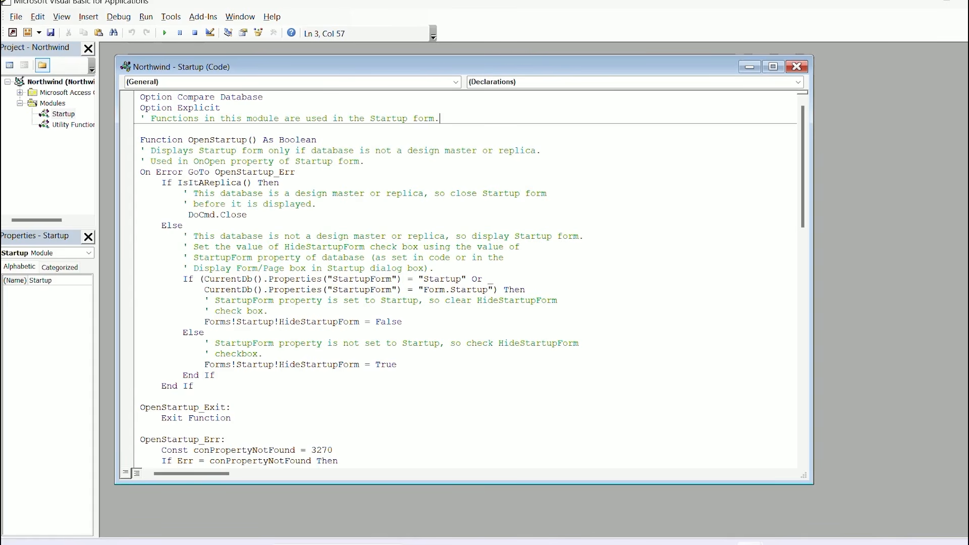
drag(183, 279, 194, 279)
click(194, 279)
drag(177, 332, 210, 343)
scroll(466, 279, down, 7)
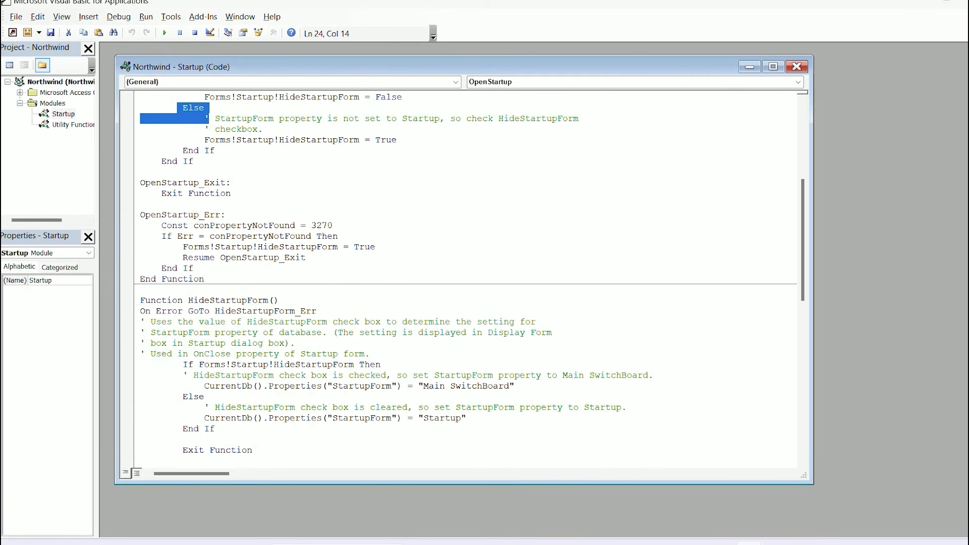
click(194, 268)
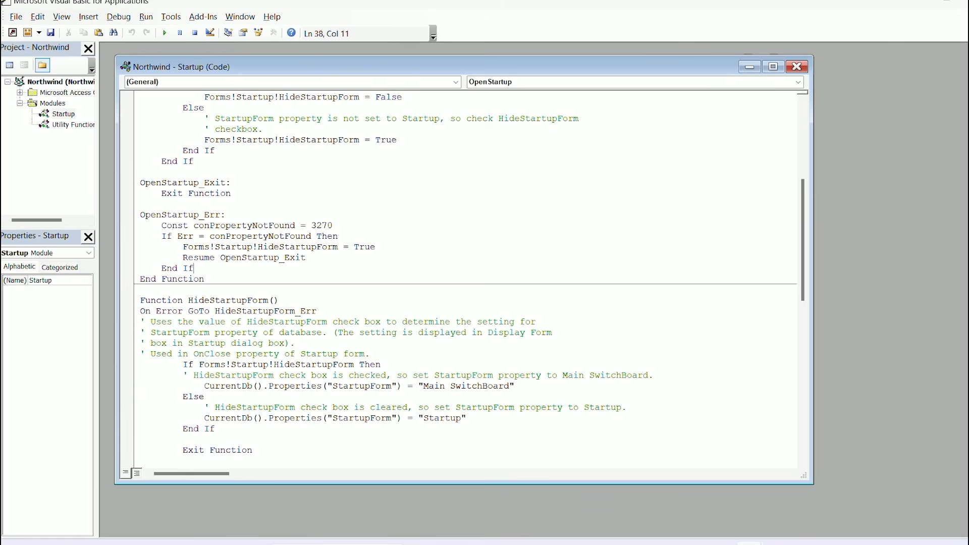
Scroll through the rest of the Startup code, close it, and exit VBA with Alt+Q
scroll(465, 279, down, 5)
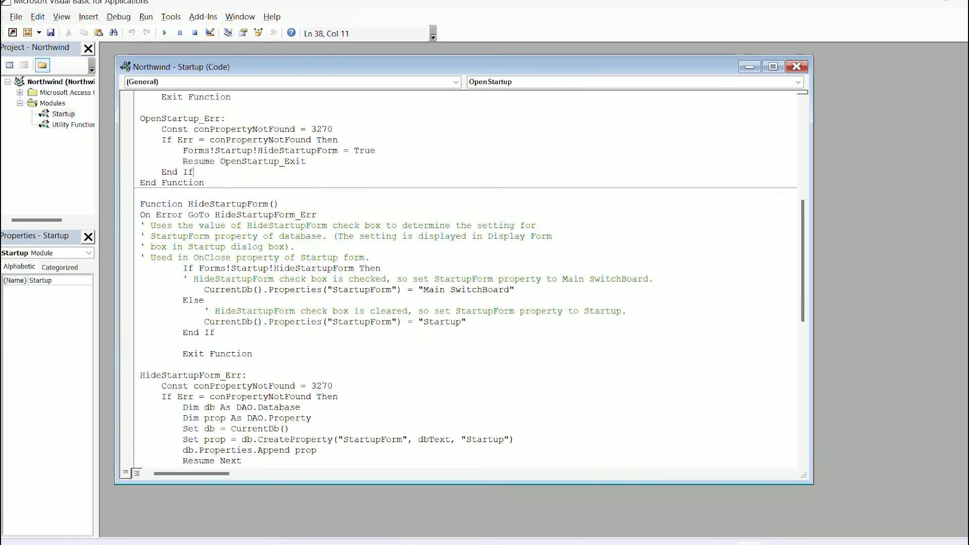
scroll(465, 279, down, 5)
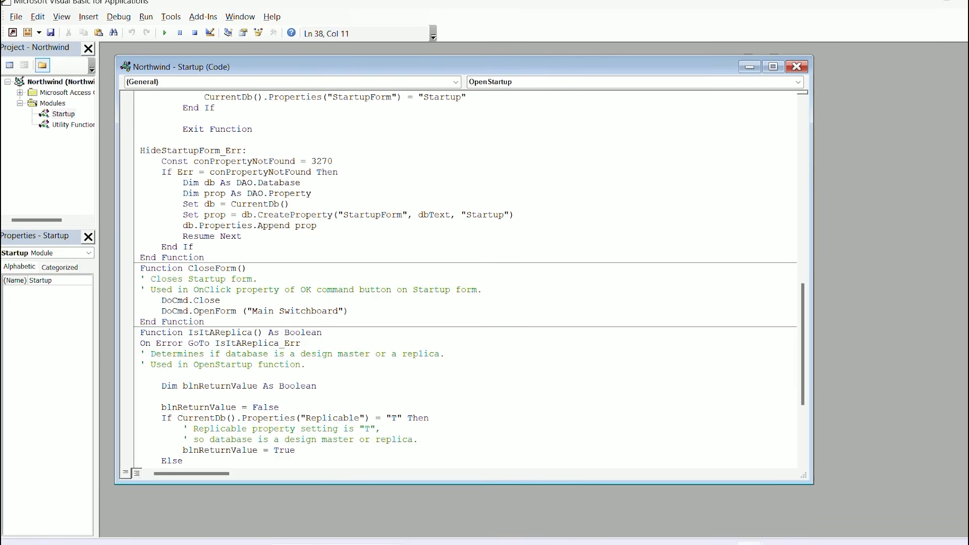
scroll(465, 279, down, 1)
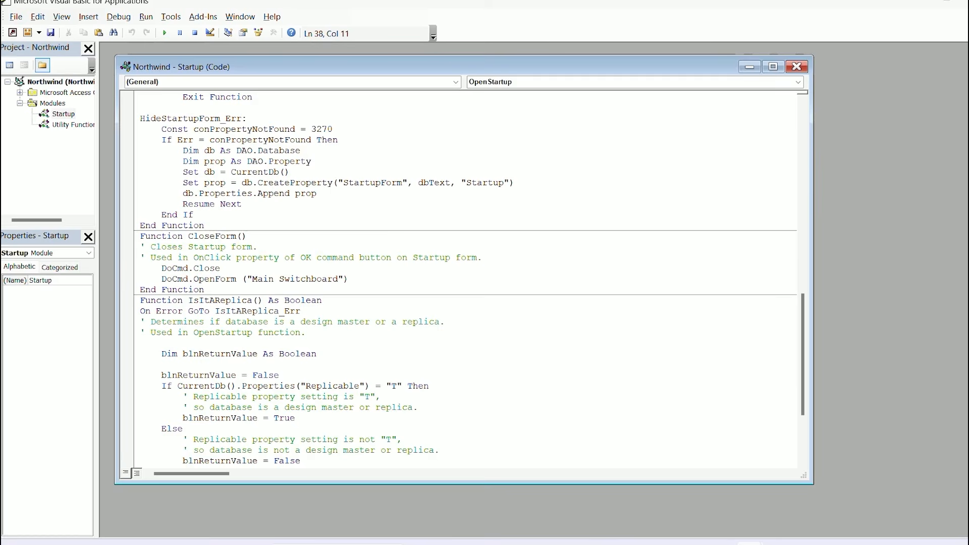
scroll(464, 280, down, 4)
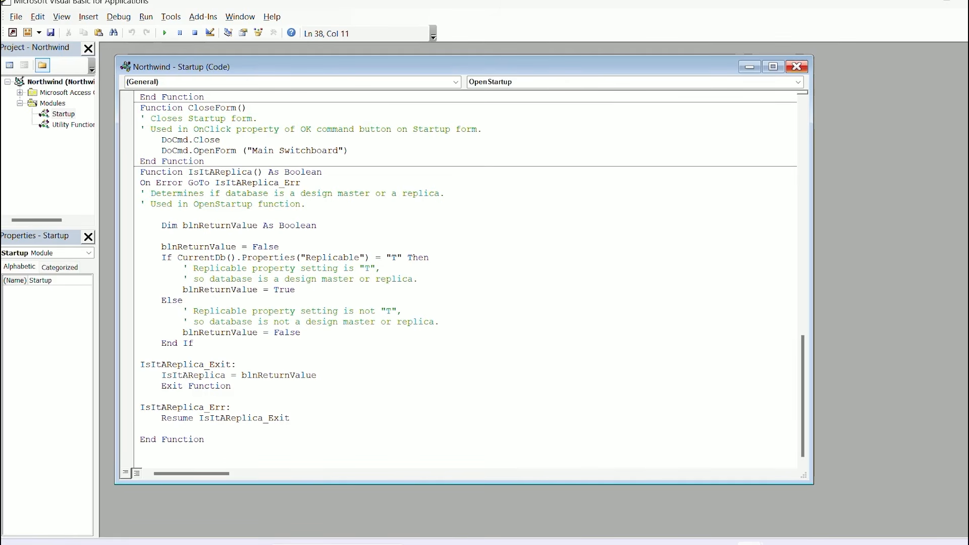
click(796, 67)
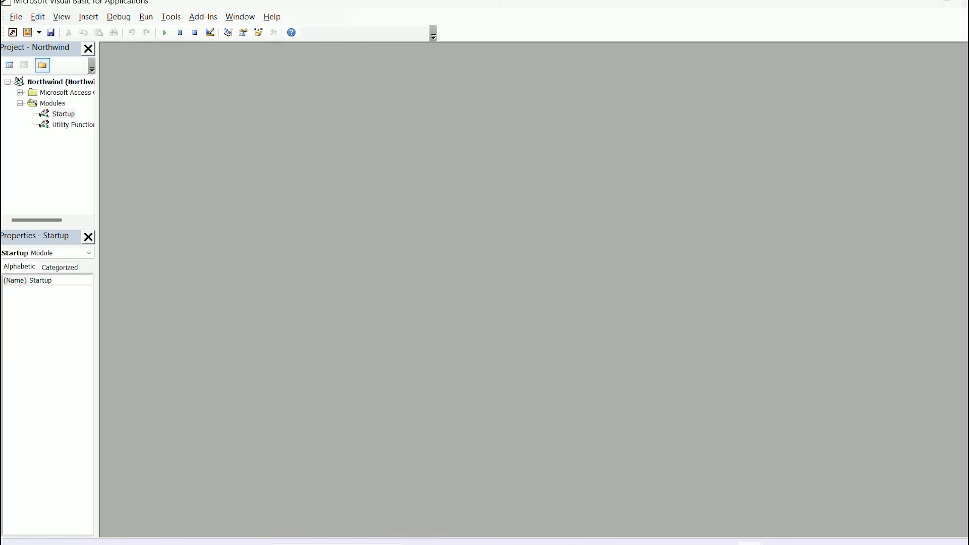
key(alt+q)
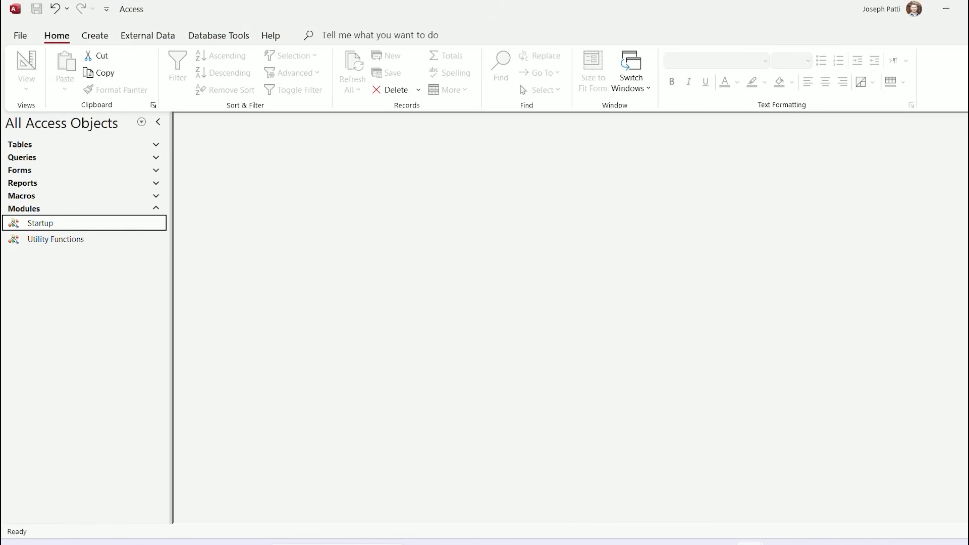
Collapse Modules, list the tables, and open the Employees table
click(84, 208)
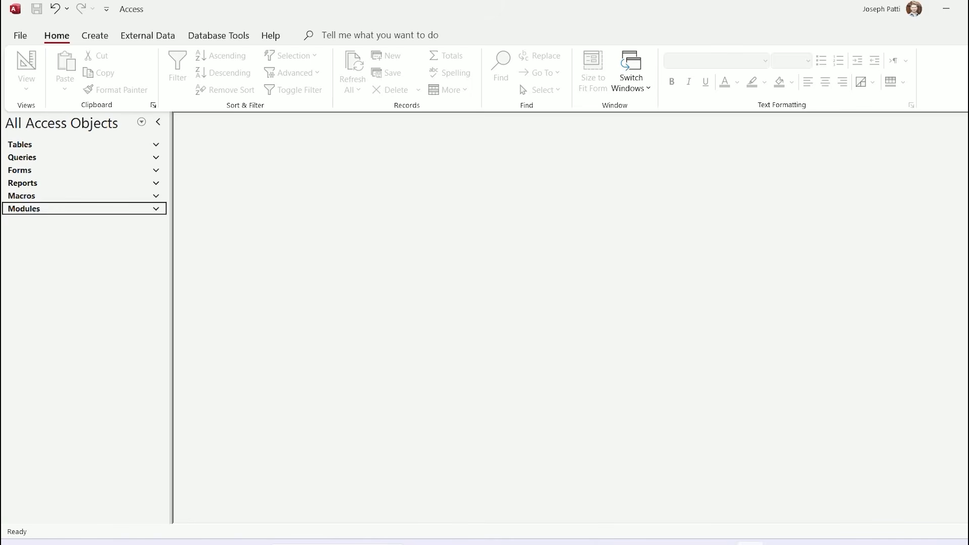
click(84, 144)
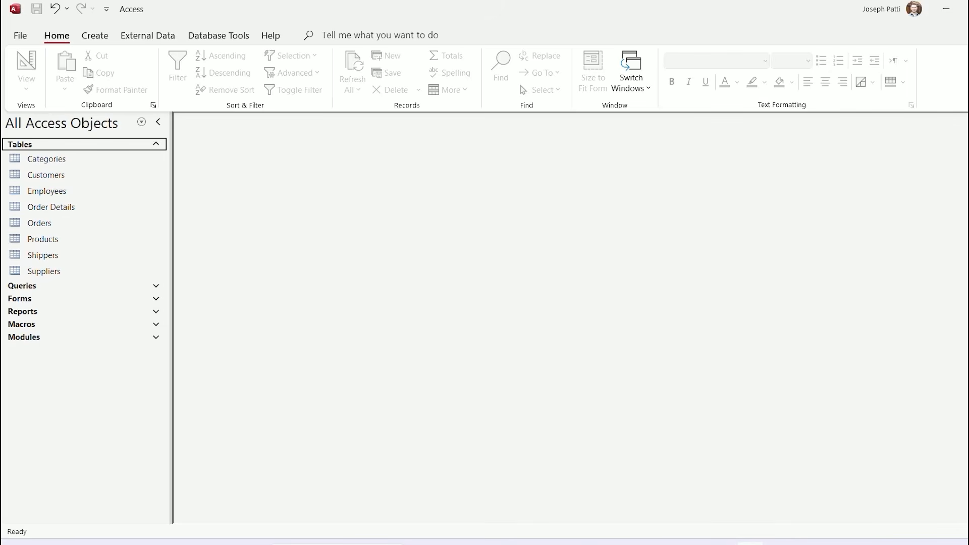
key(alt+Tab)
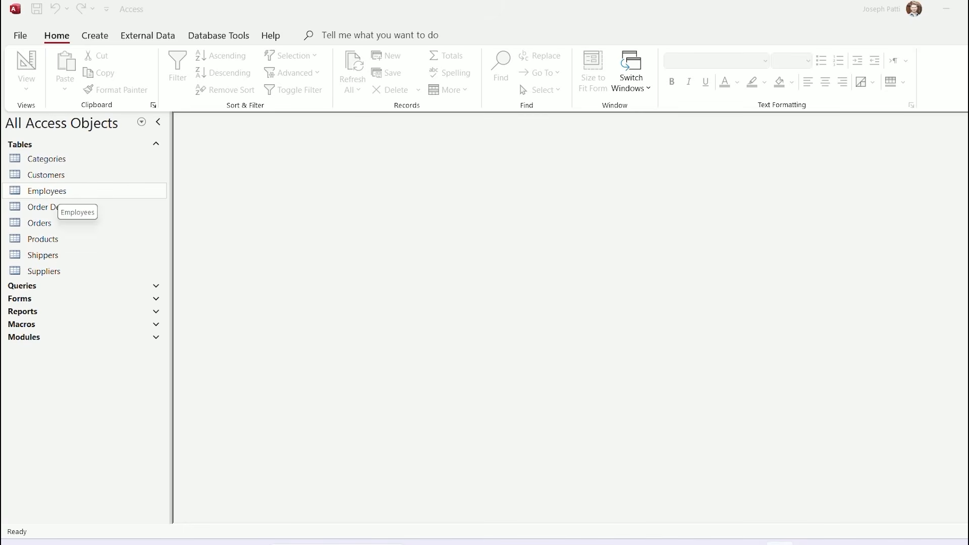
double_click(48, 192)
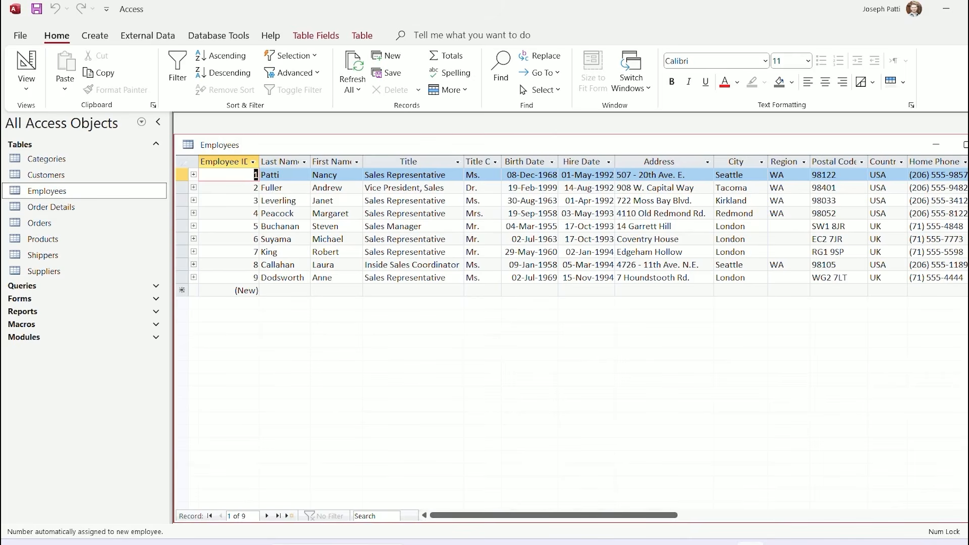
Expand and collapse the first employee's orders and the products of order 10258
click(193, 174)
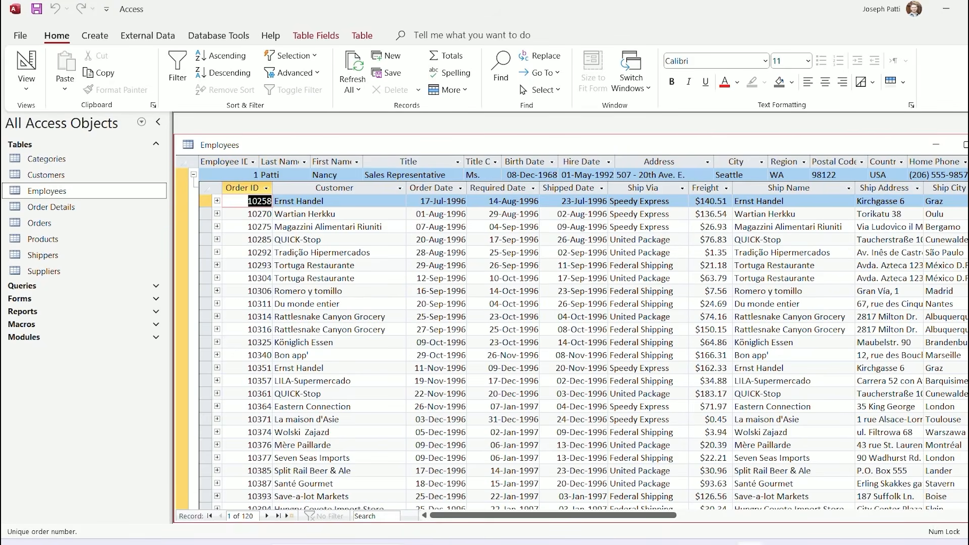
click(217, 201)
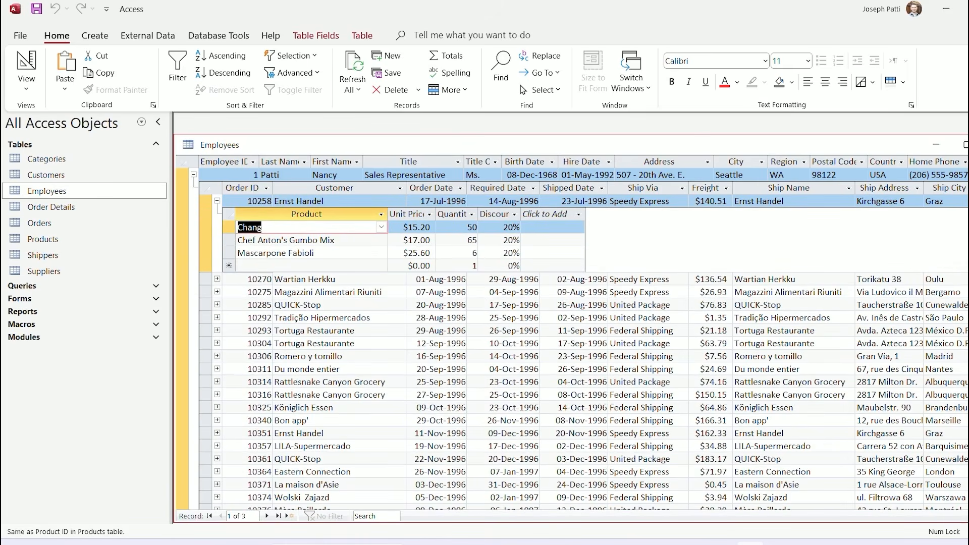
click(217, 201)
click(193, 175)
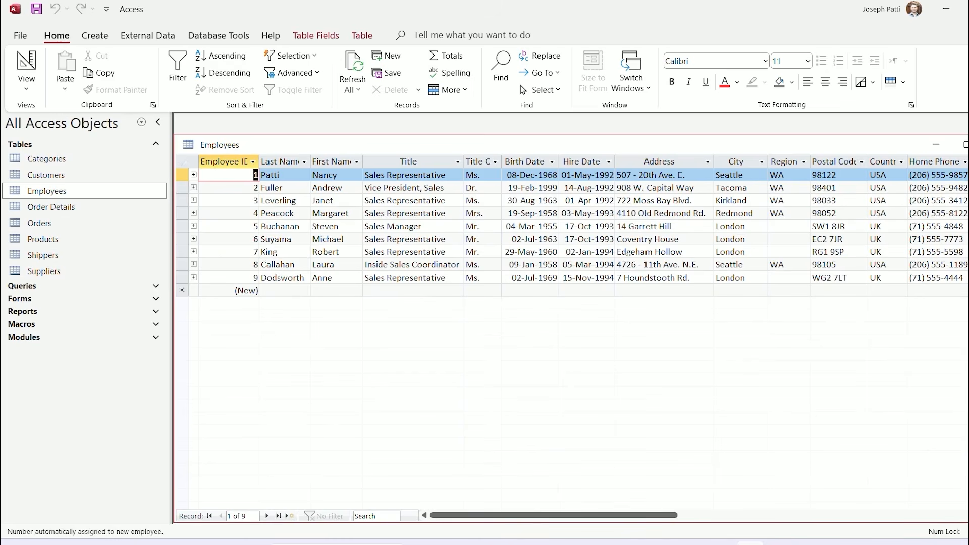
Replace employee 1's last name with a short placeholder surname, retyping it once
click(281, 174)
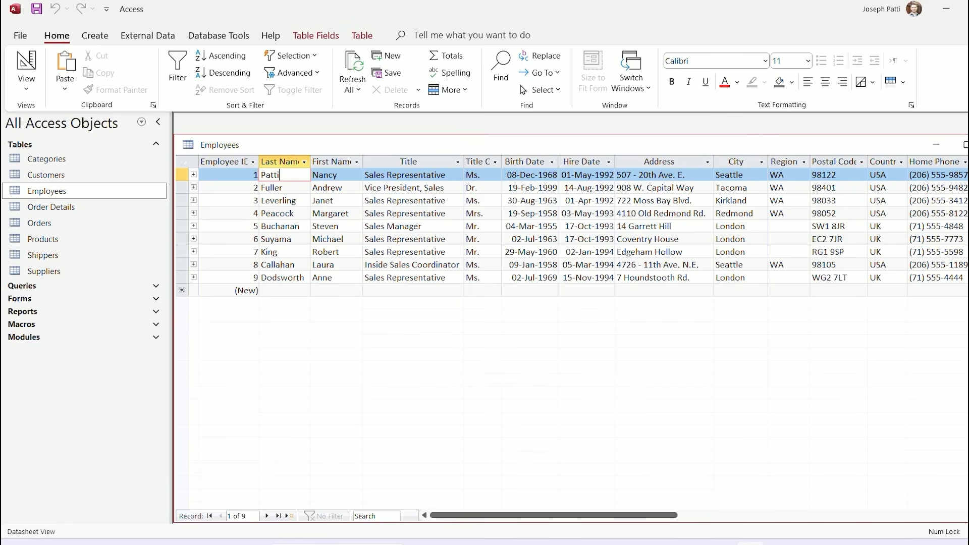
key(BackSpace)
key(BackSpace)
key(BackSpace)
key(BackSpace)
key(BackSpace)
text(Patti)
key(BackSpace)
key(BackSpace)
key(BackSpace)
key(BackSpace)
key(BackSpace)
text(Doe)
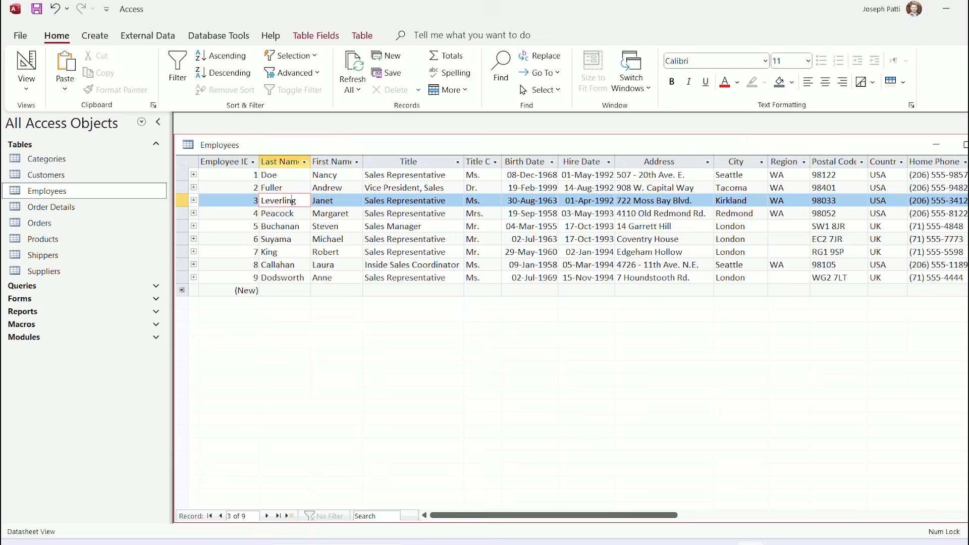
Autofit all Employees columns and start a new employee record
key(ctrl+a)
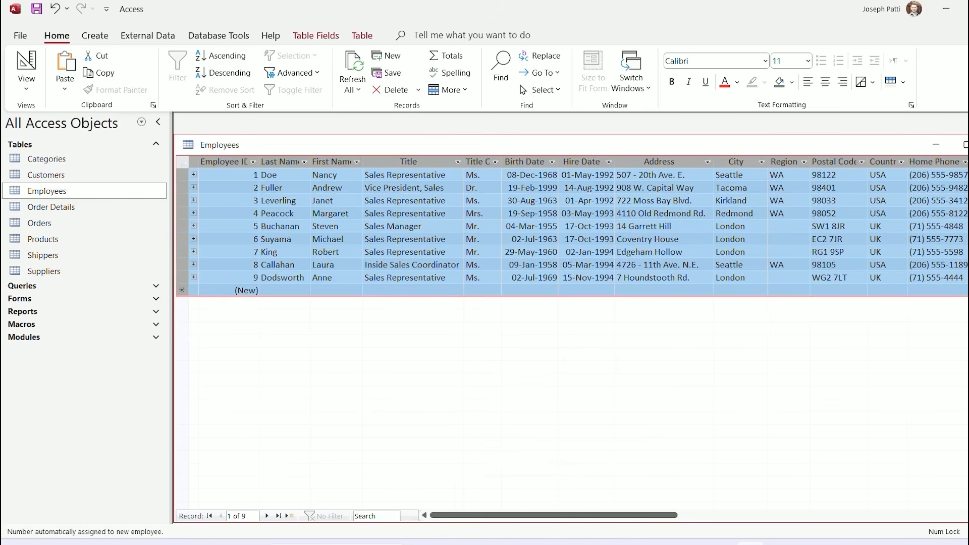
double_click(260, 161)
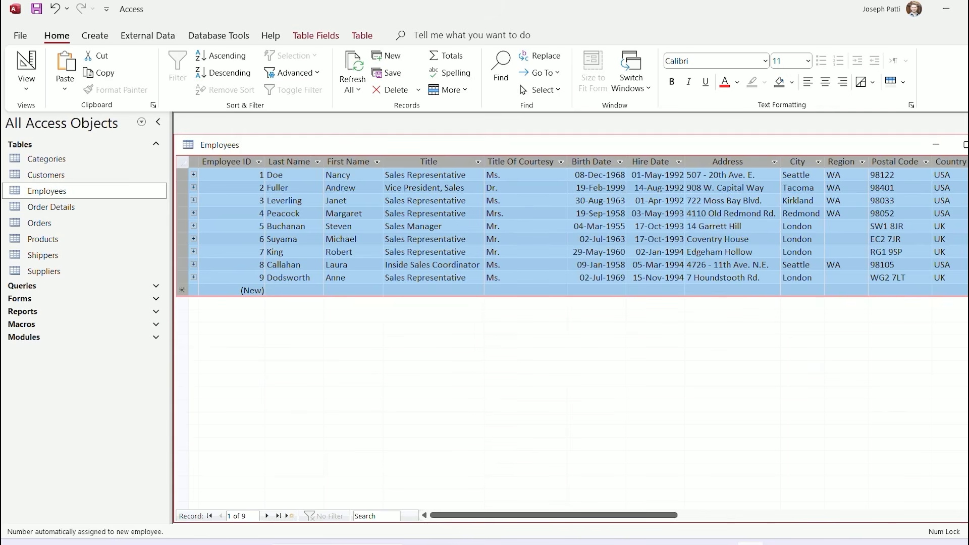
click(243, 290)
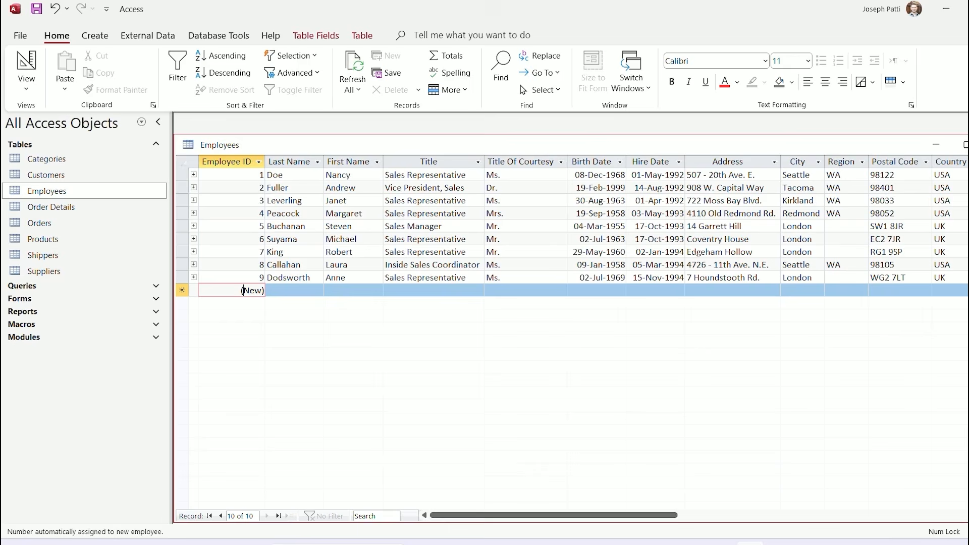
Enter the new employee's last and first names, title CEO and courtesy Mr
key(Tab)
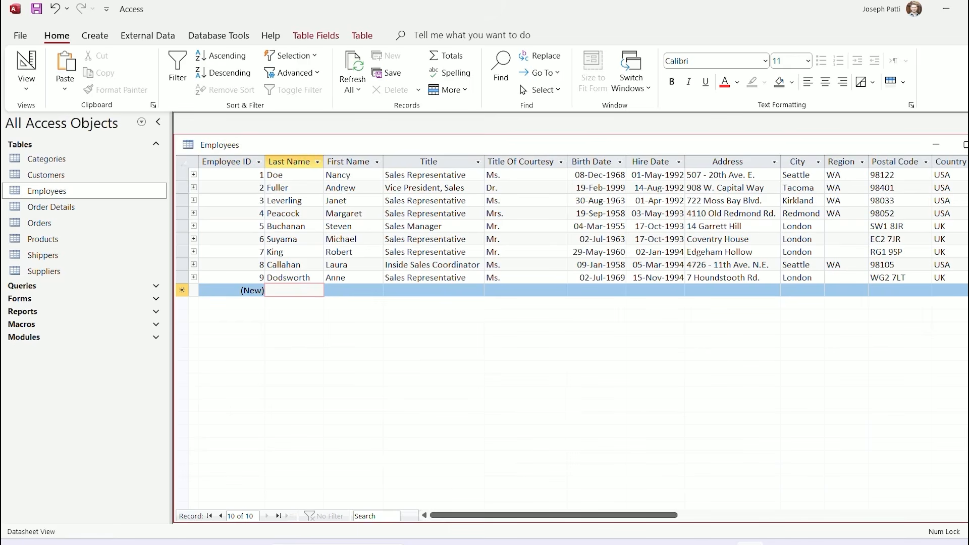
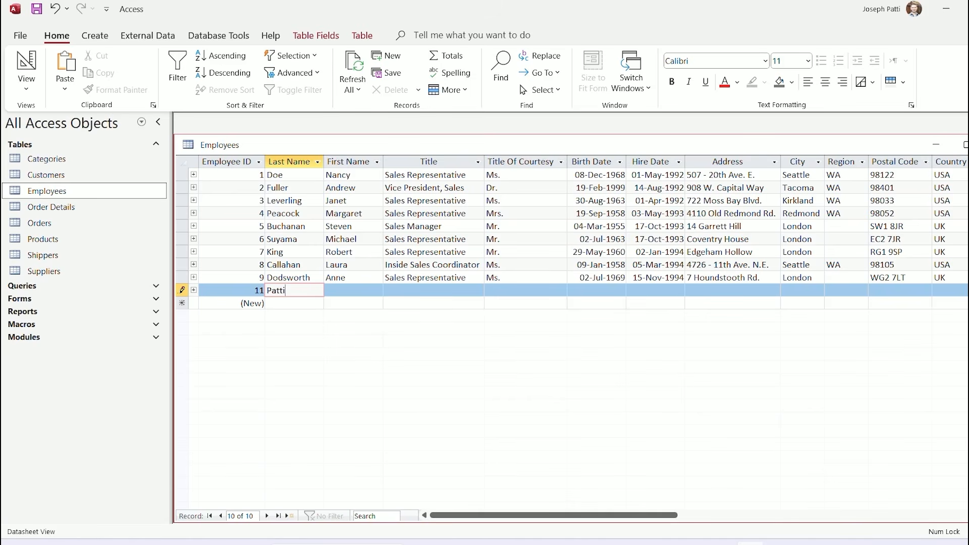
key(Tab)
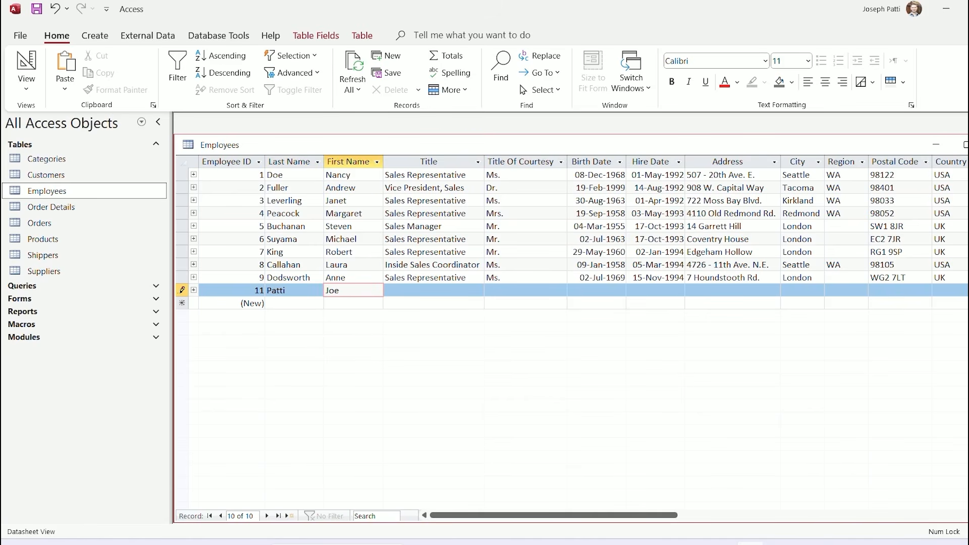
key(Tab)
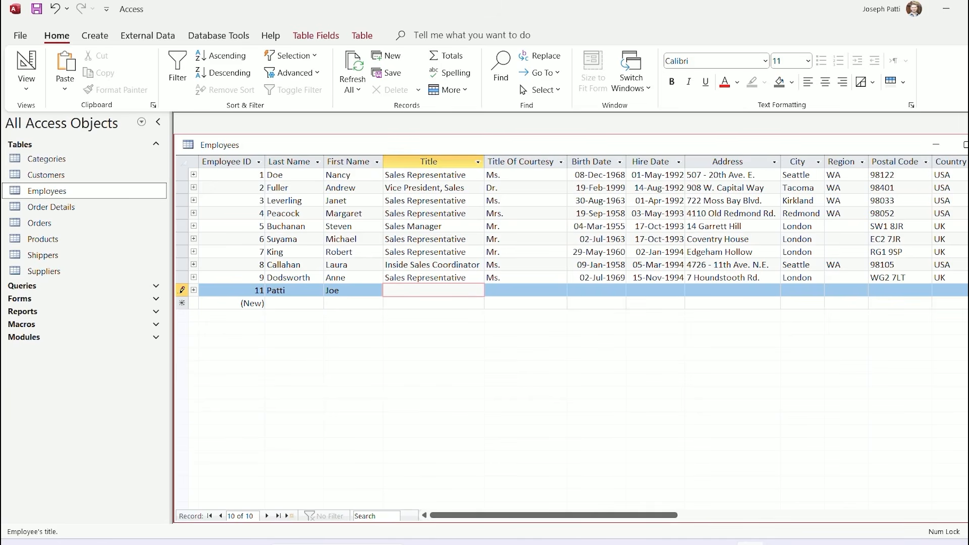
text(CEO)
key(Tab)
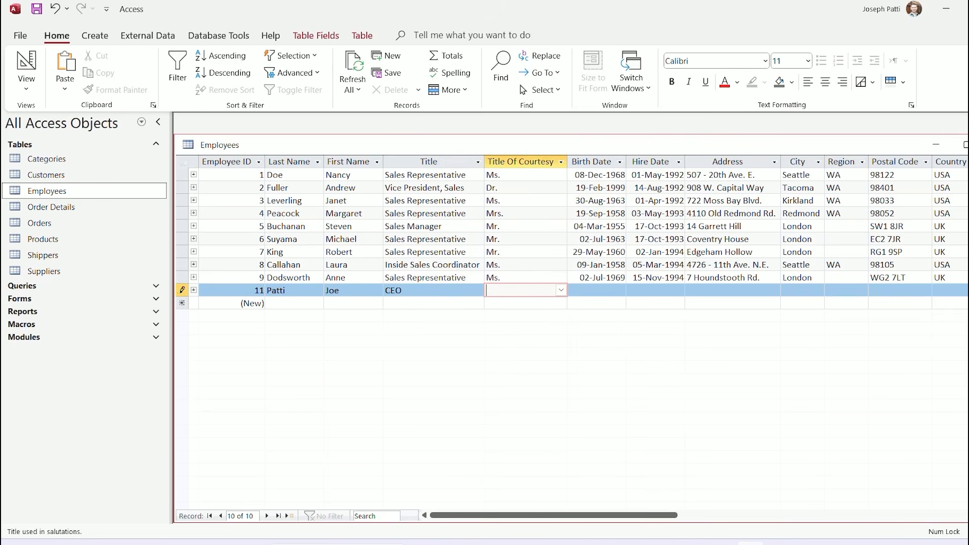
text(Mr.)
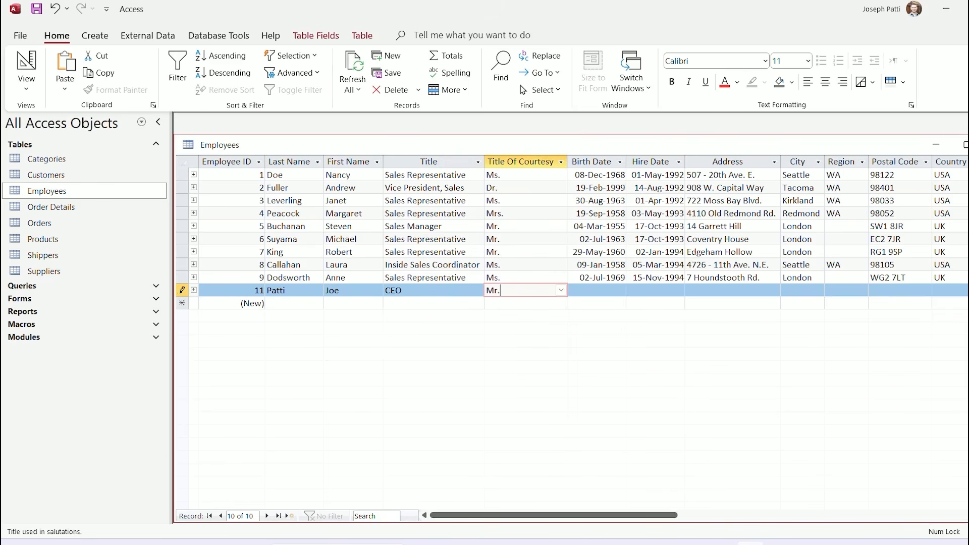
Enter birth date 07/22/1985 after briefly trying the calendar picker
key(Tab)
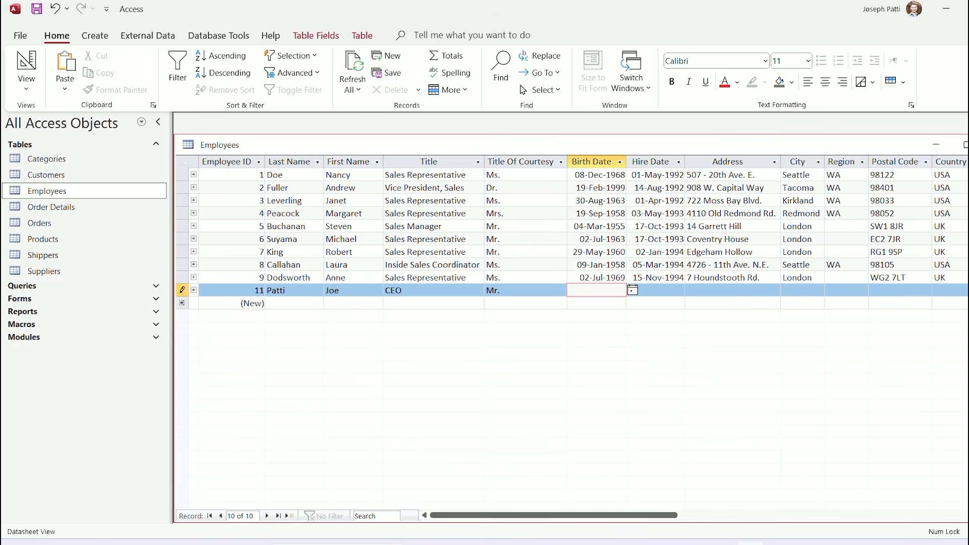
click(629, 291)
click(597, 290)
click(632, 290)
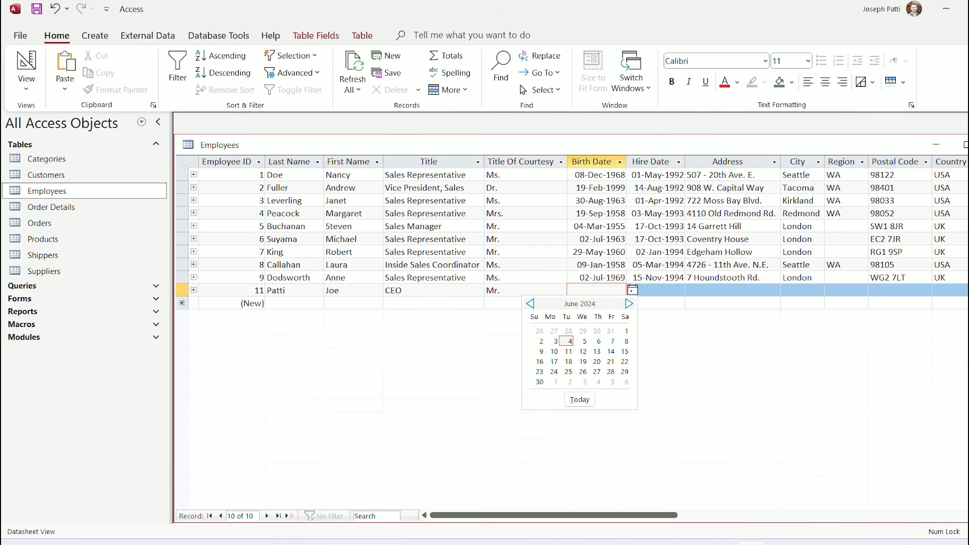
click(530, 304)
click(529, 304)
click(530, 304)
click(530, 304)
click(529, 304)
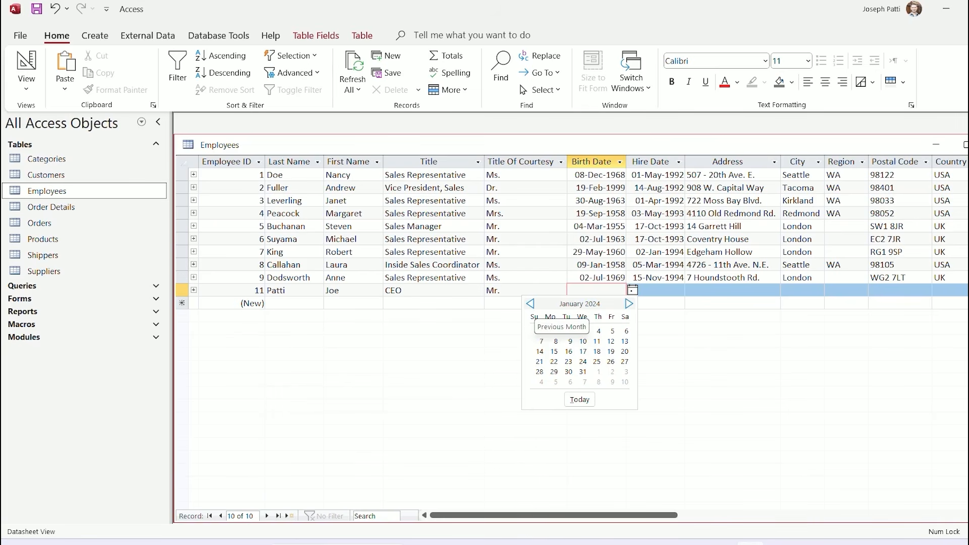
key(Escape)
click(632, 290)
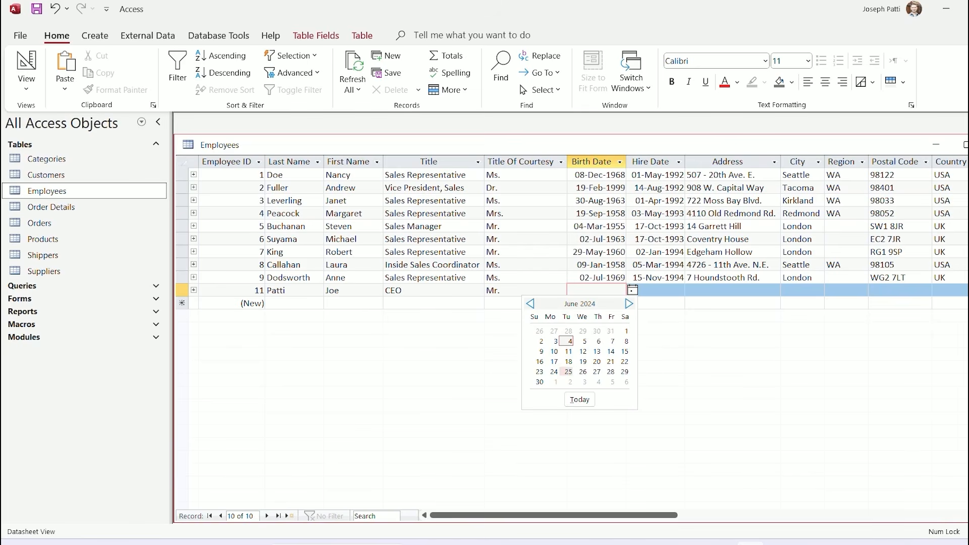
key(Escape)
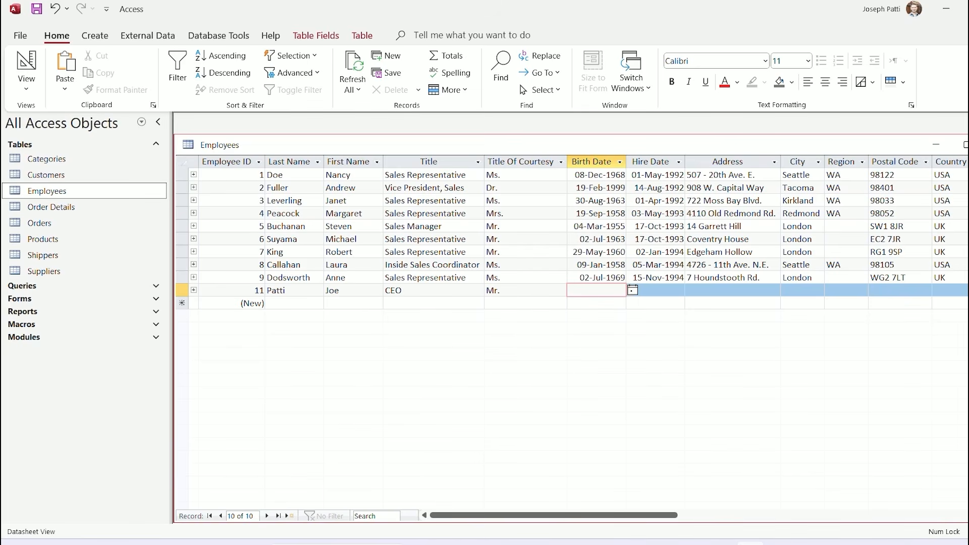
text(07/22/1985)
key(Tab)
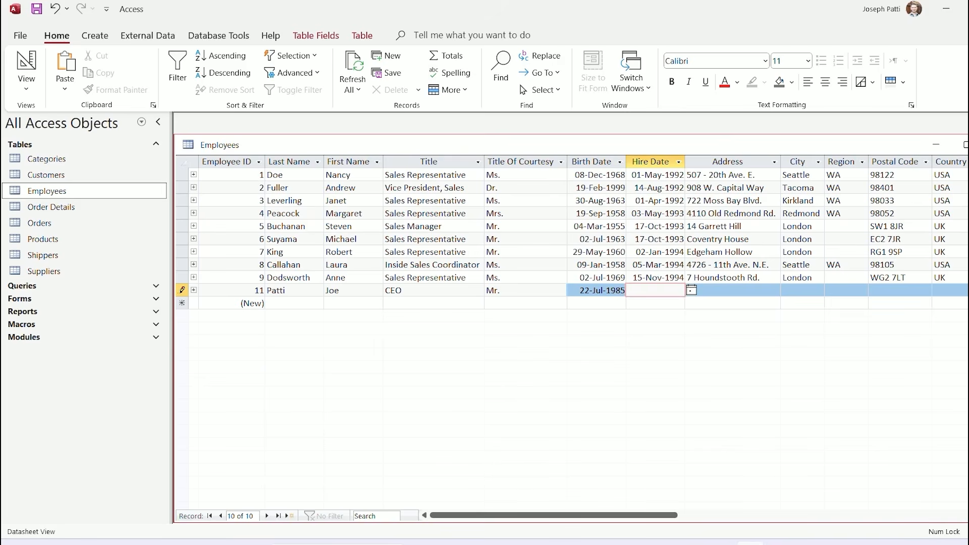
Enter hire date 6/4/2014 and address 123 Main St, San Francisco, CA, skipping Postal Code
click(691, 291)
key(Escape)
text(6/4/2014)
key(Tab)
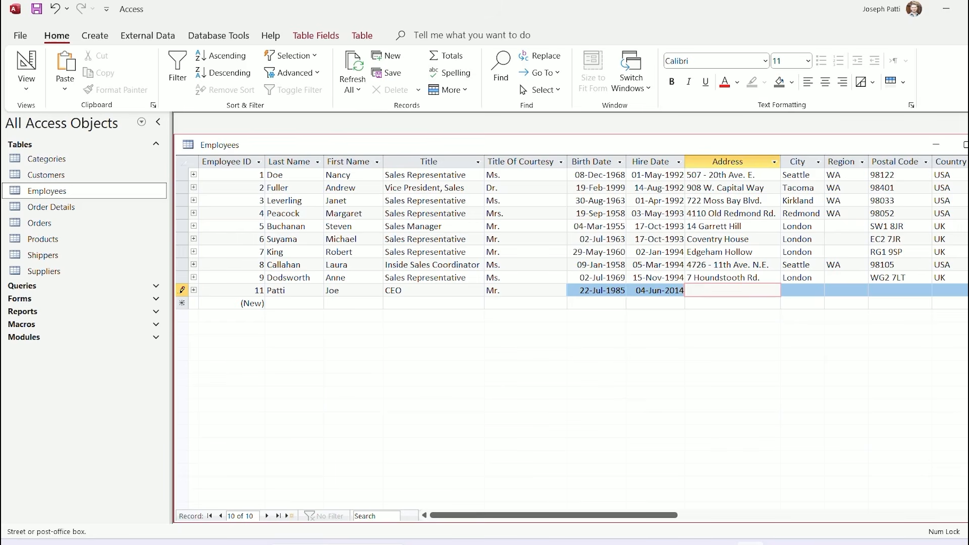
text(123 Main St)
key(Tab)
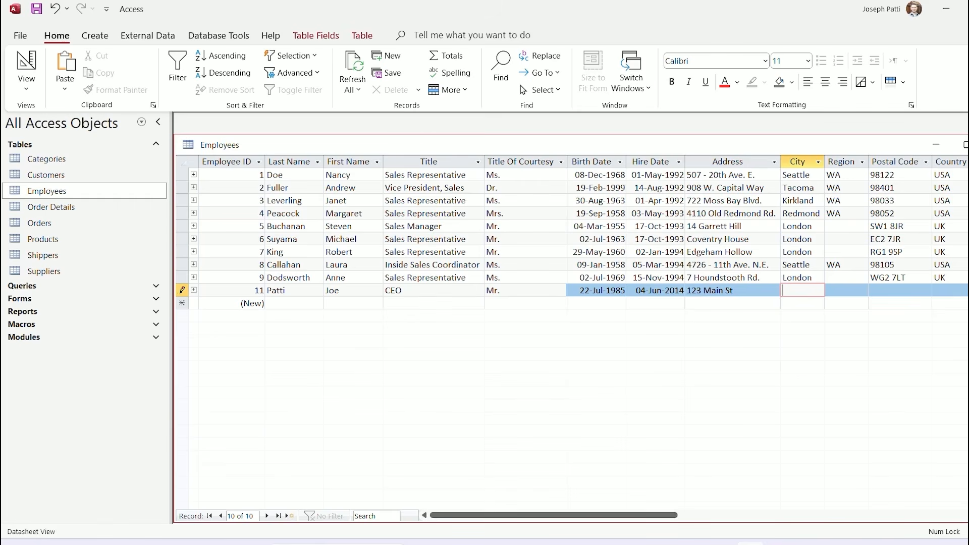
text(San )
text(Fran)
text(cisco)
key(Tab)
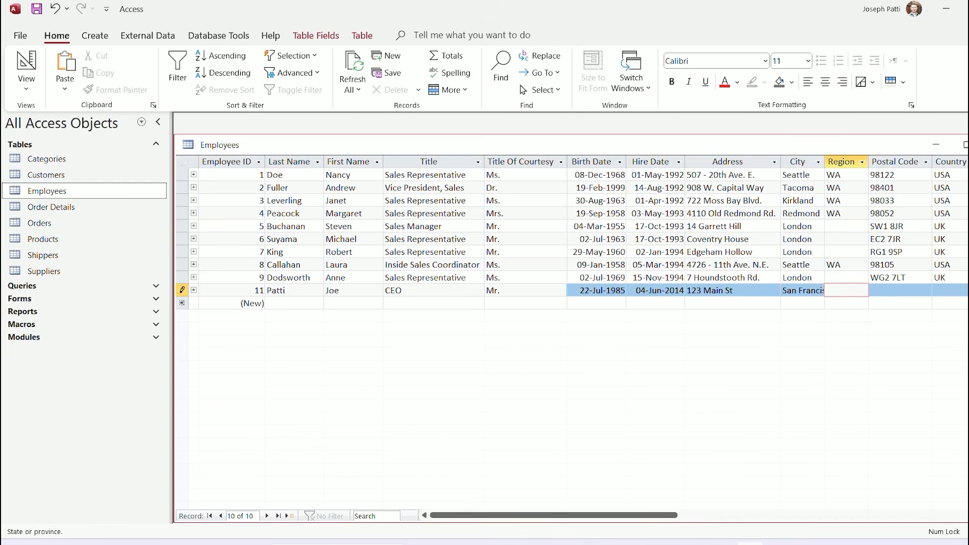
text(CA)
key(Tab)
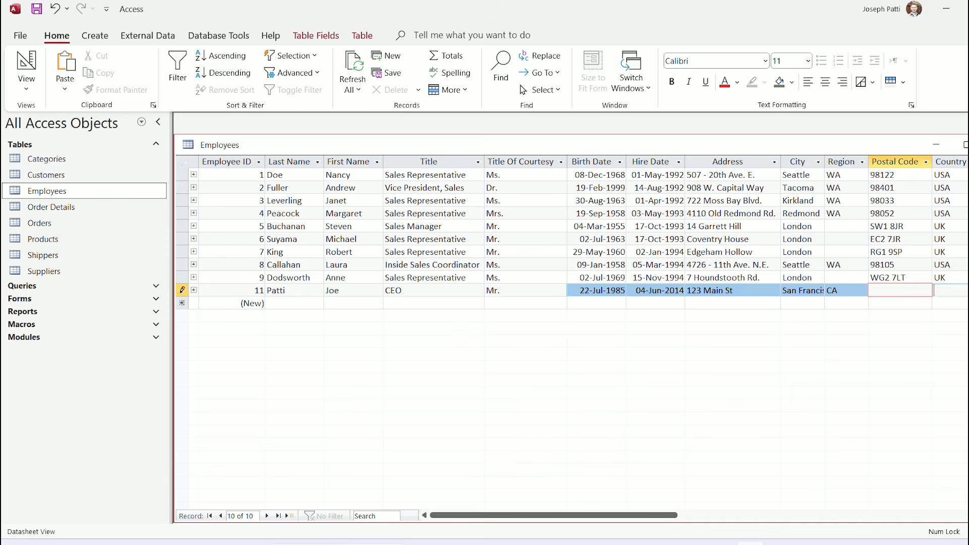
key(Tab)
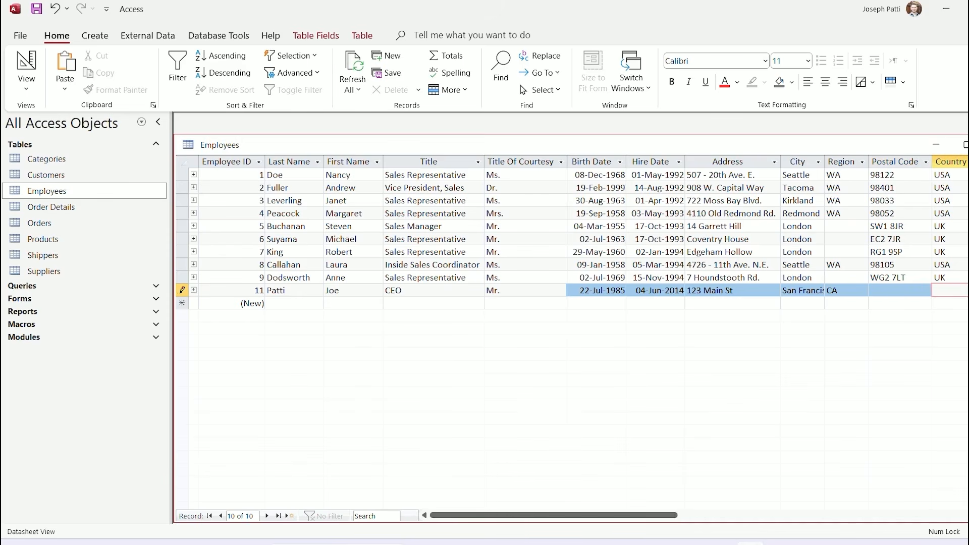
Finish record 11 with Country USA, save it, then delete record 11 and confirm
text(USA)
click(433, 304)
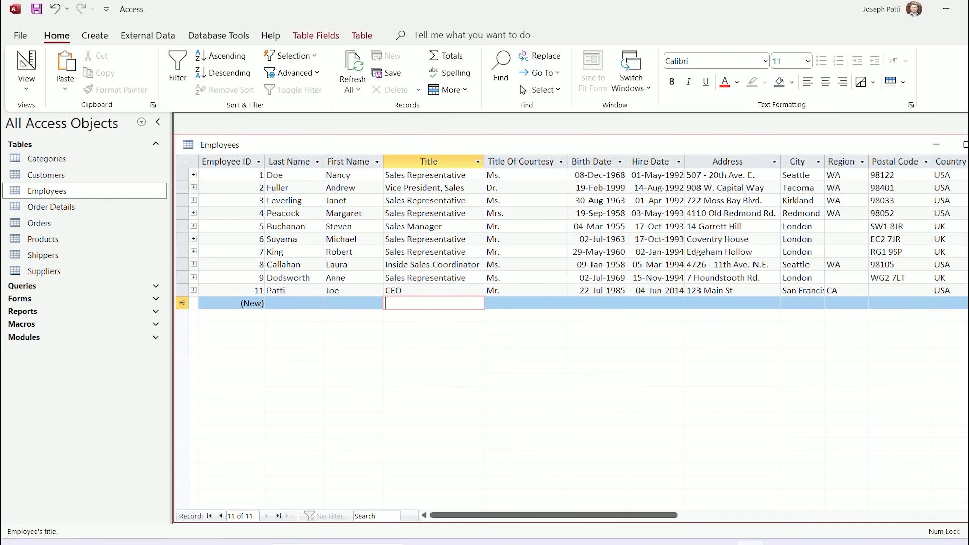
click(253, 290)
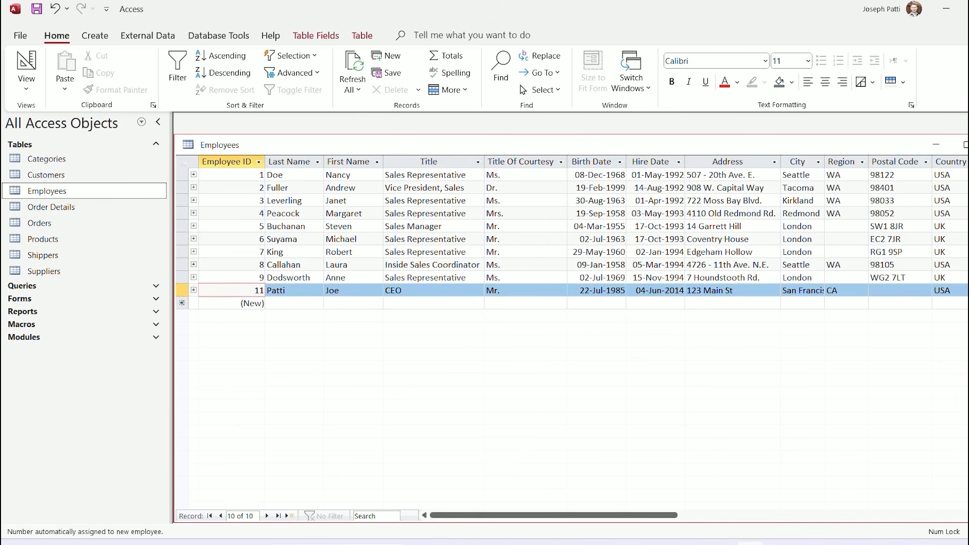
click(182, 291)
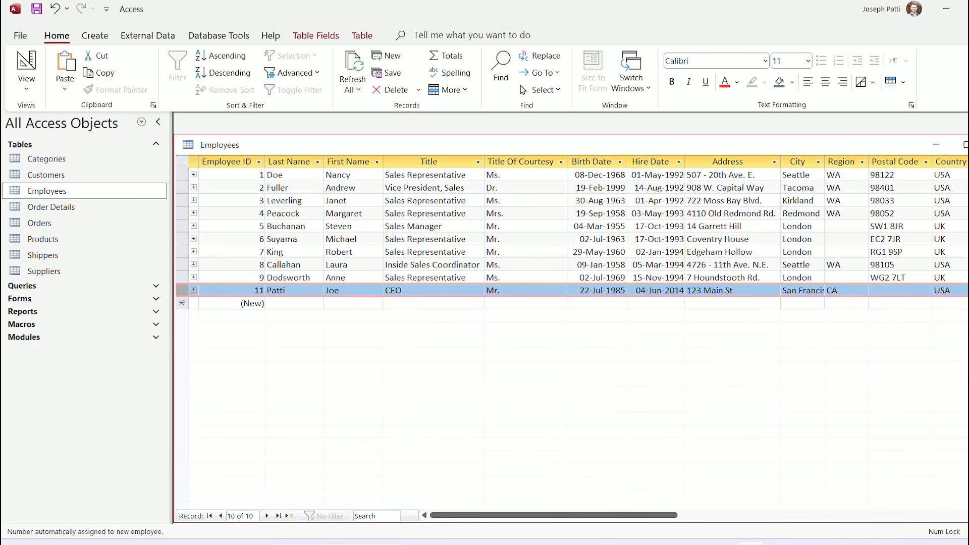
key(Delete)
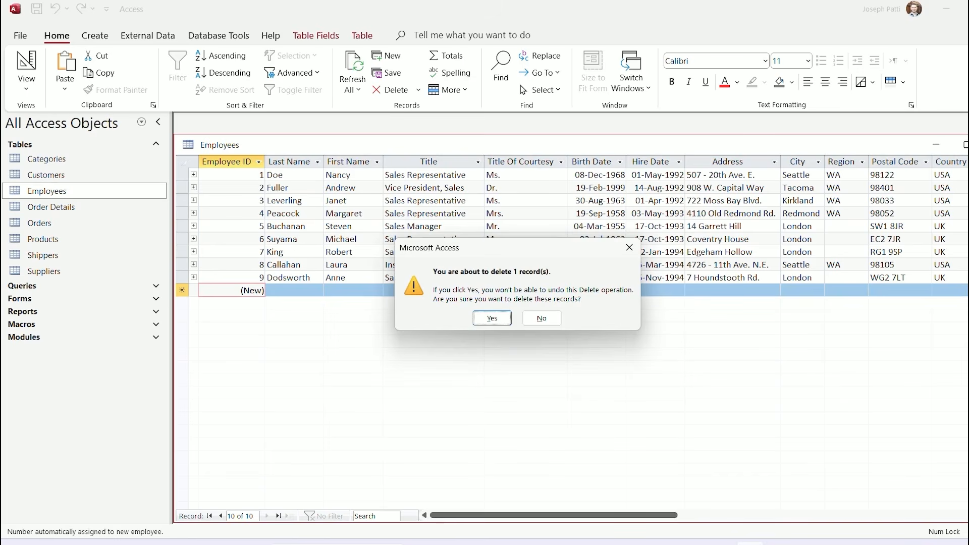
key(Return)
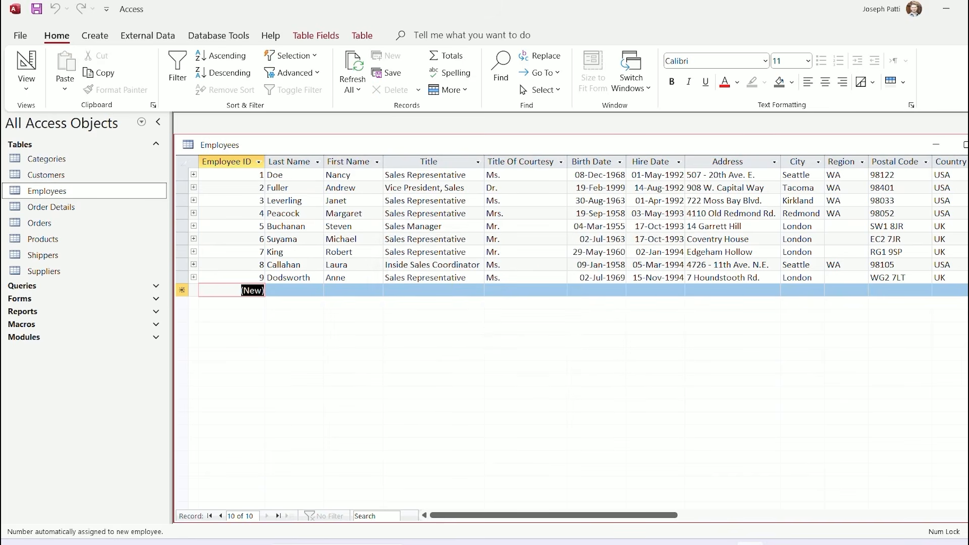
Add test employee record 12 with a last and first name, after dismissing the required Last Name warning
click(294, 290)
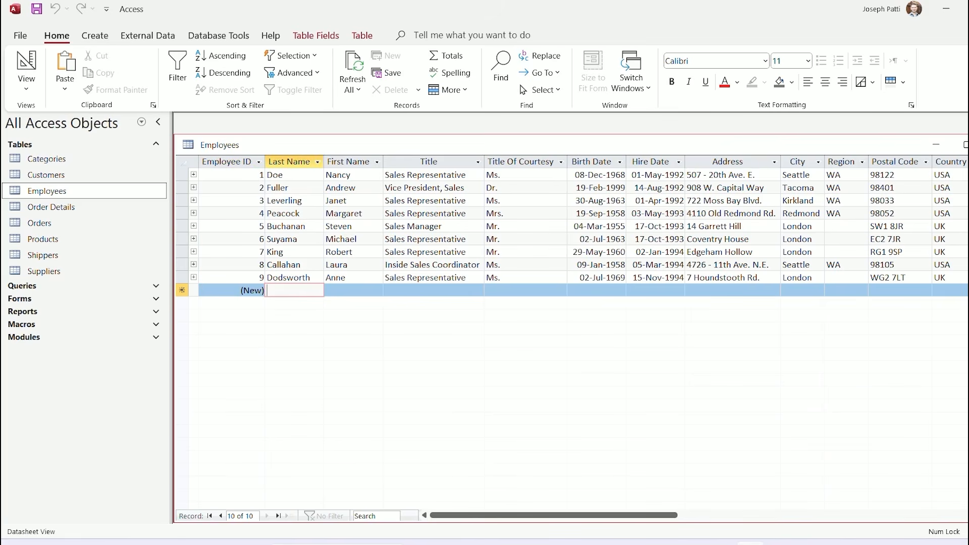
text(Patti)
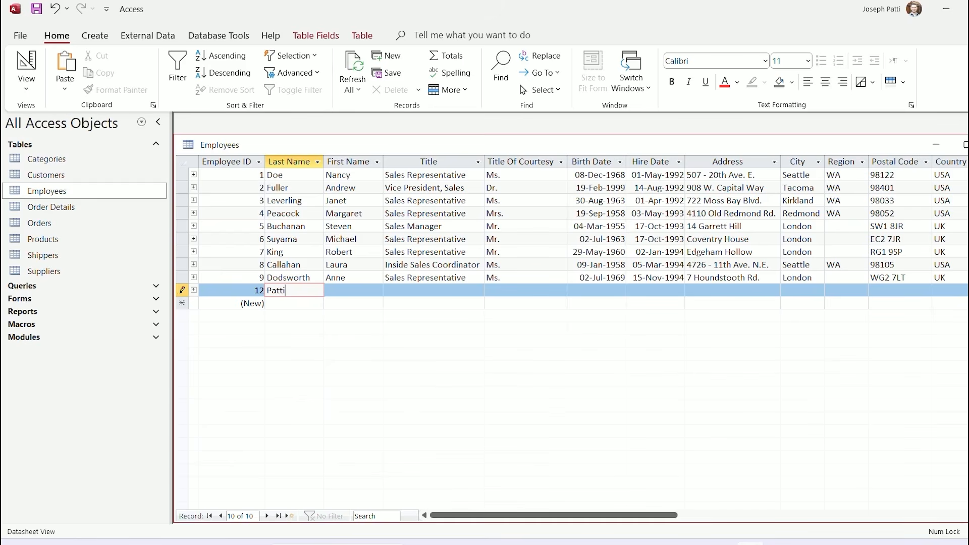
key(shift+Home)
key(BackSpace)
key(Tab)
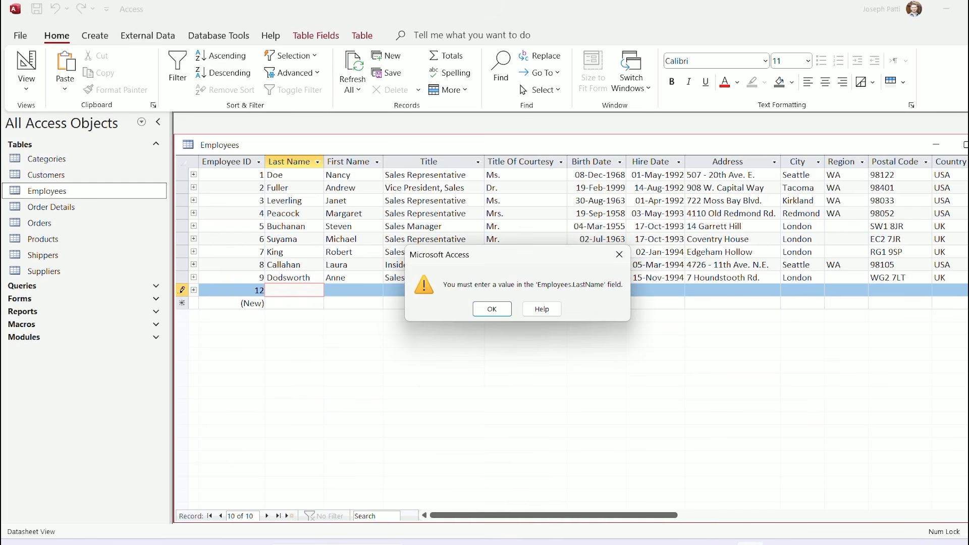
key(Return)
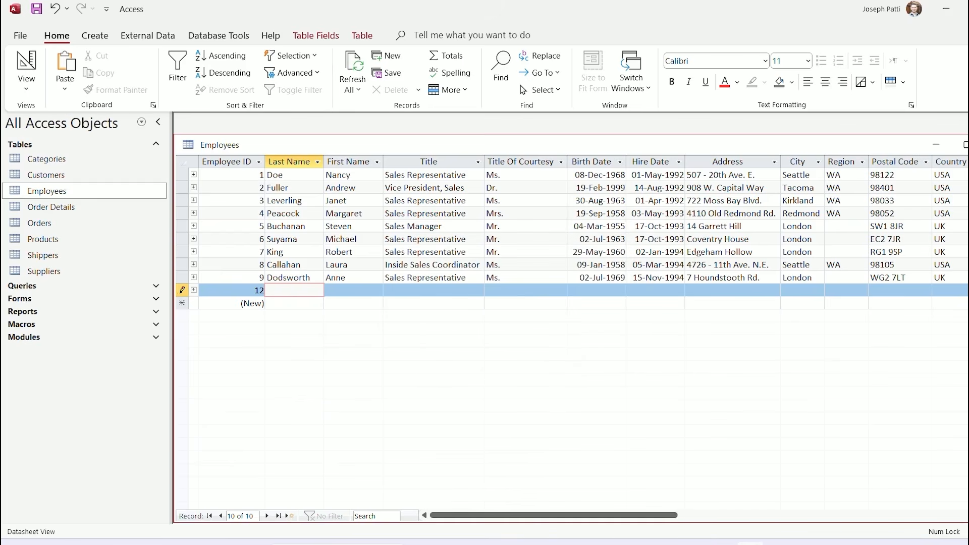
key(Tab)
click(294, 303)
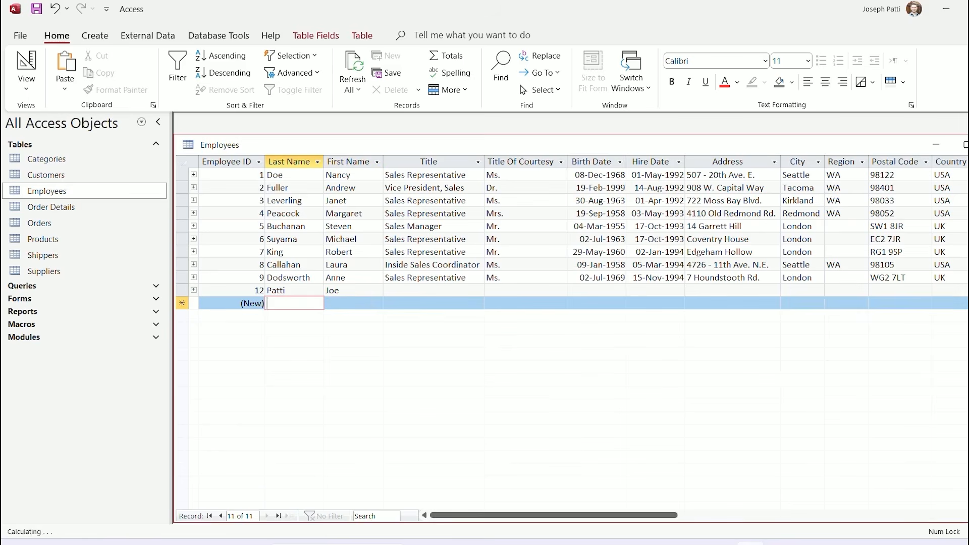
Delete record 12 and confirm the deletion
click(182, 291)
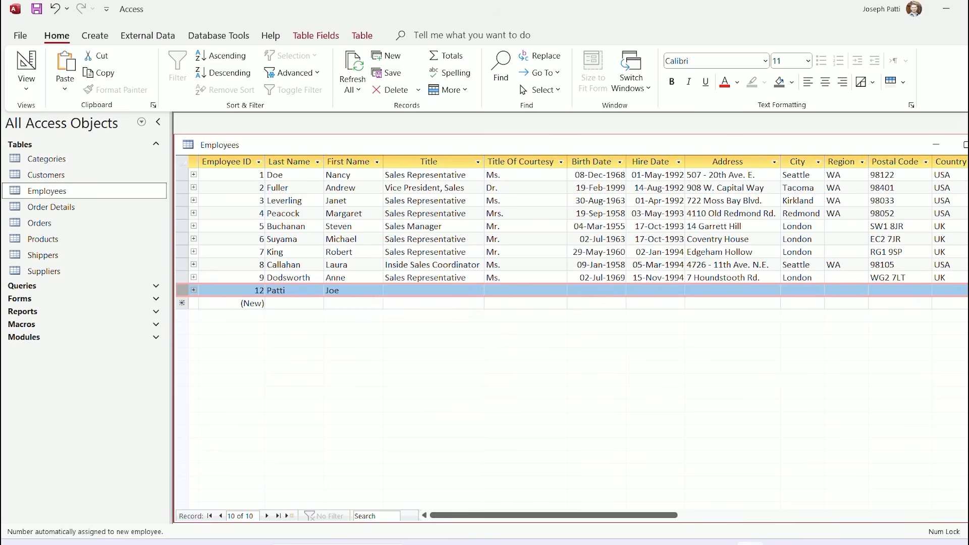
key(Delete)
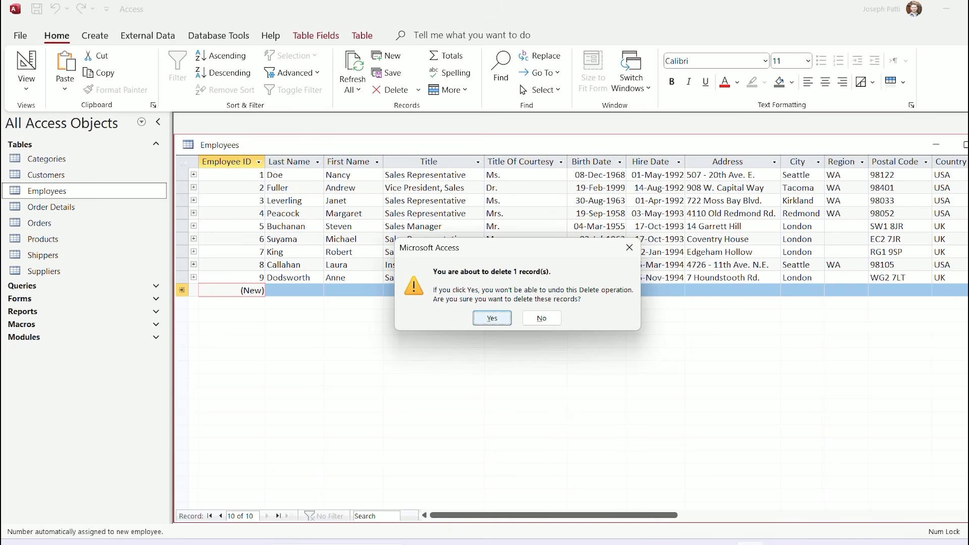
key(Return)
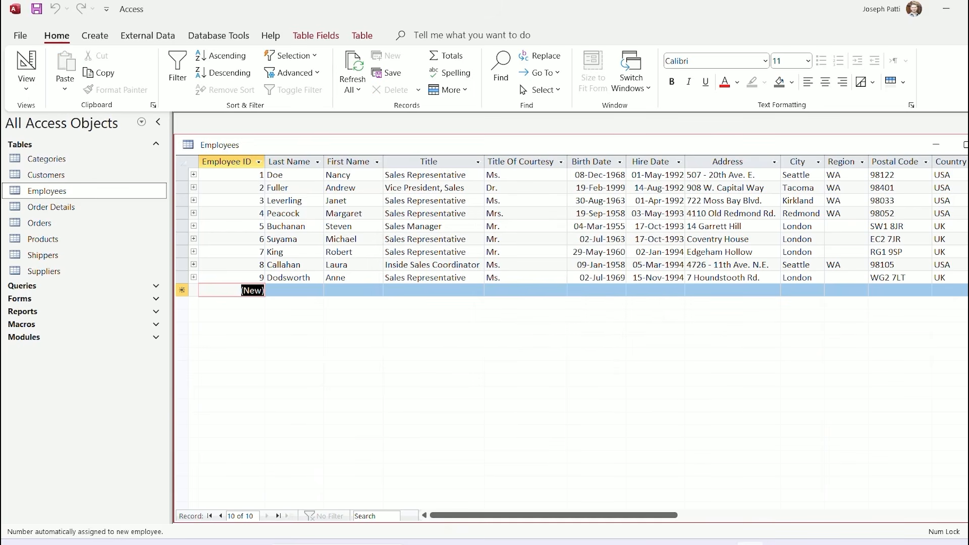
Maximize the Employees table window with Ctrl+F10
key(ctrl+F10)
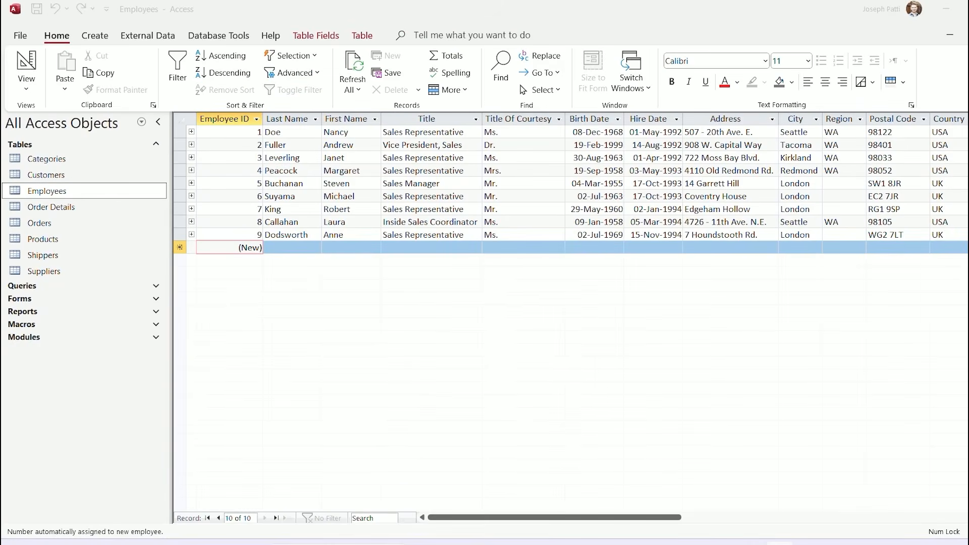
click(290, 119)
click(354, 144)
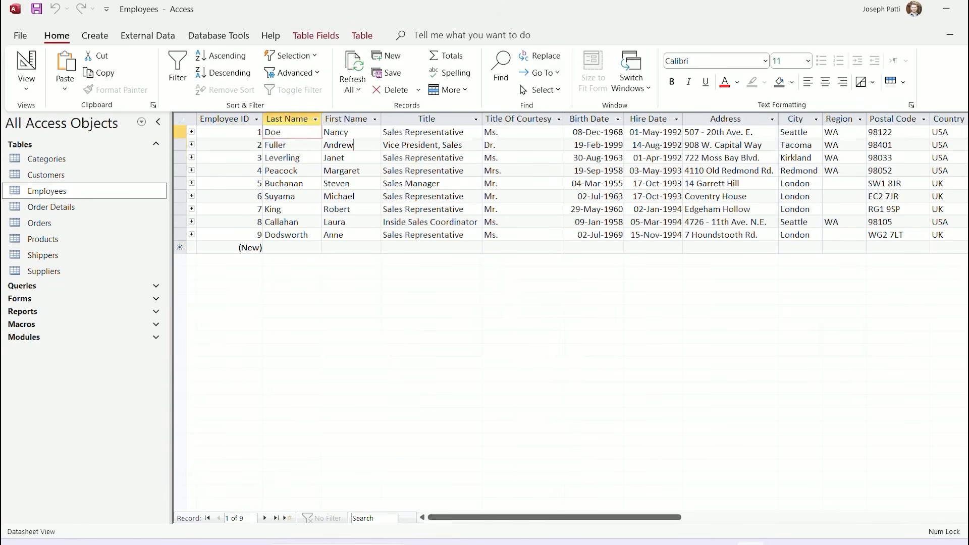
click(434, 145)
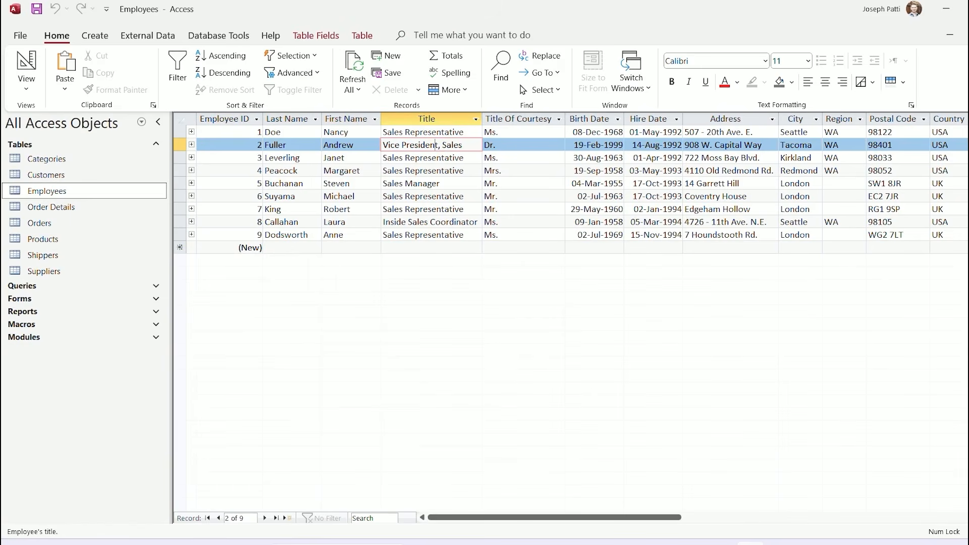
click(523, 170)
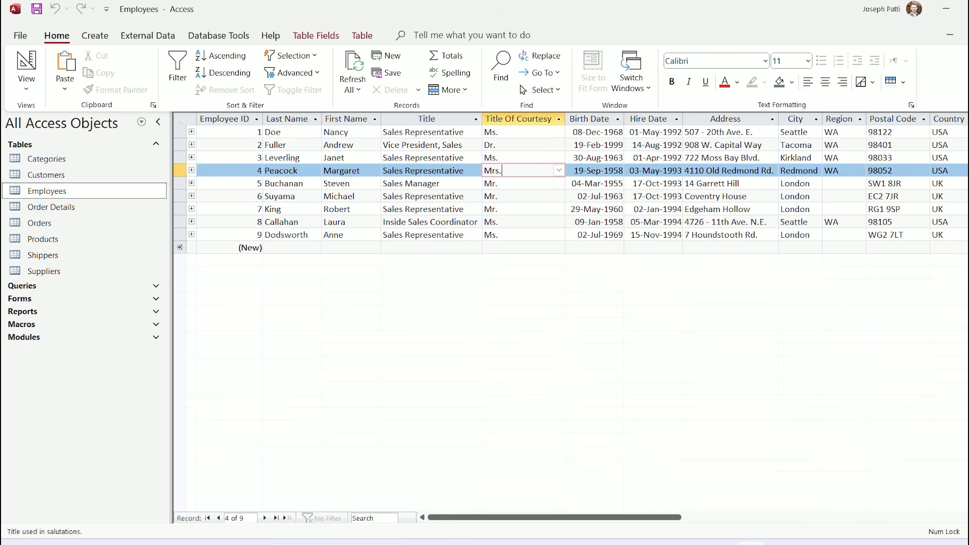
click(355, 158)
click(222, 56)
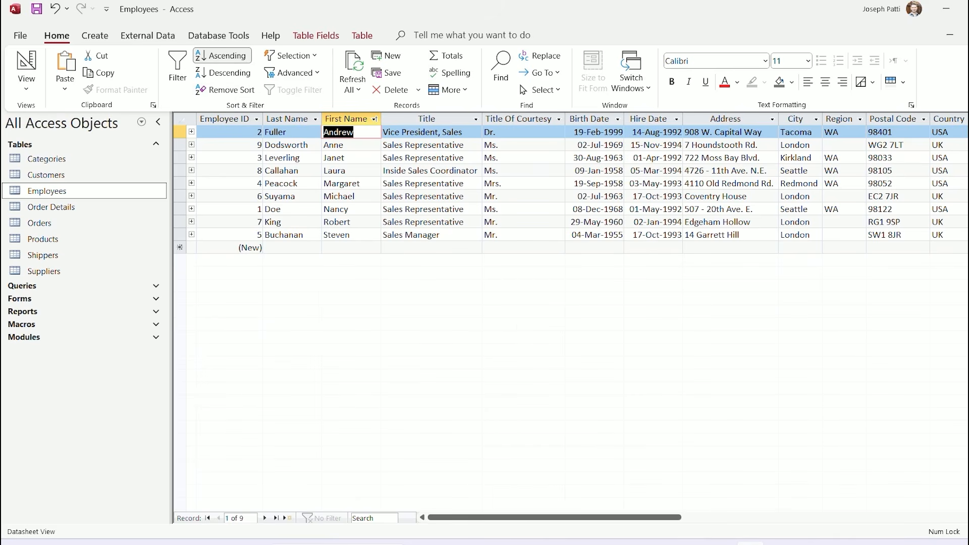
click(222, 73)
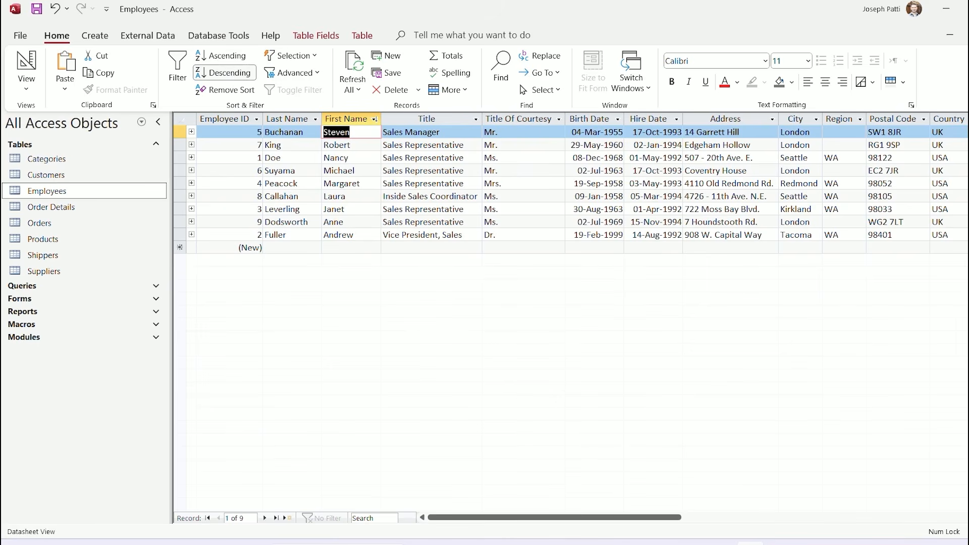
click(222, 56)
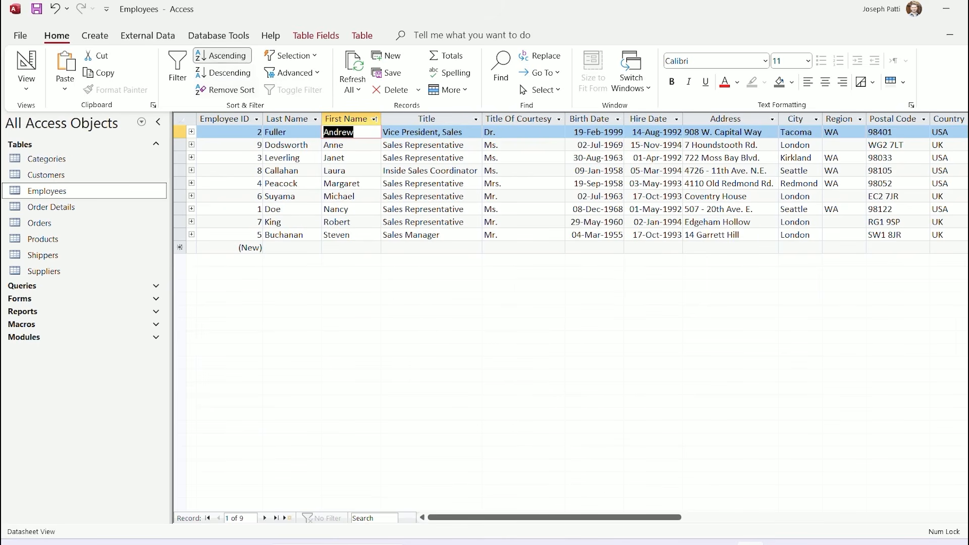
click(346, 171)
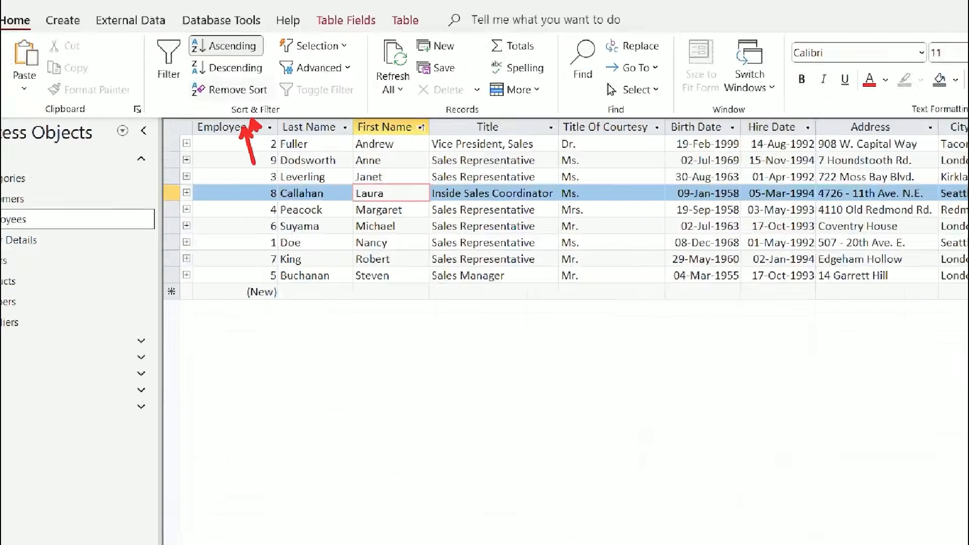
click(237, 89)
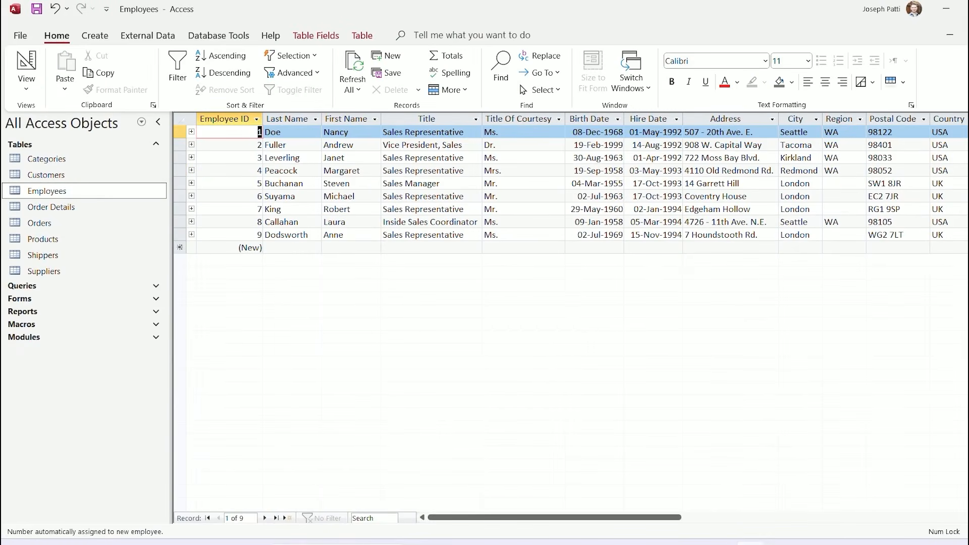
Sort the employees by Title A to Z, then Z to A
click(349, 158)
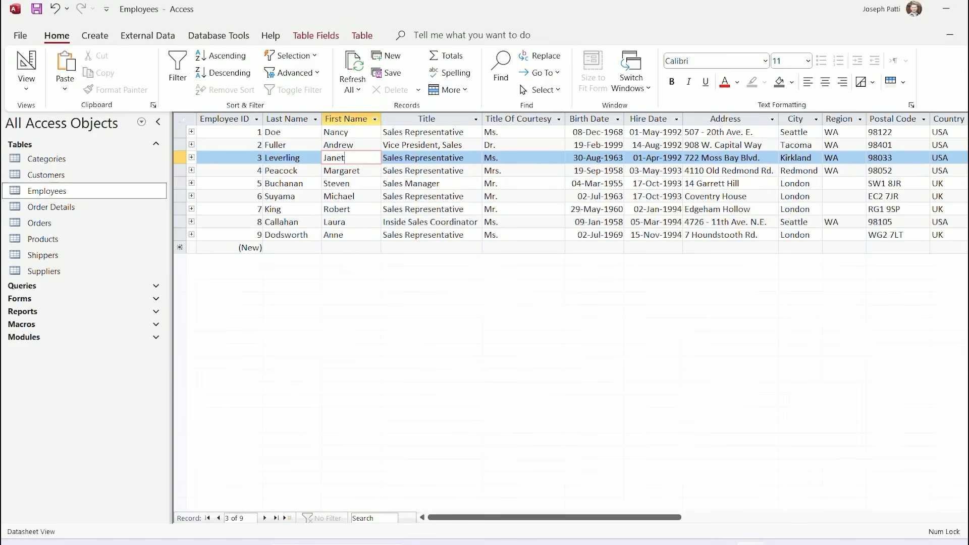
click(376, 111)
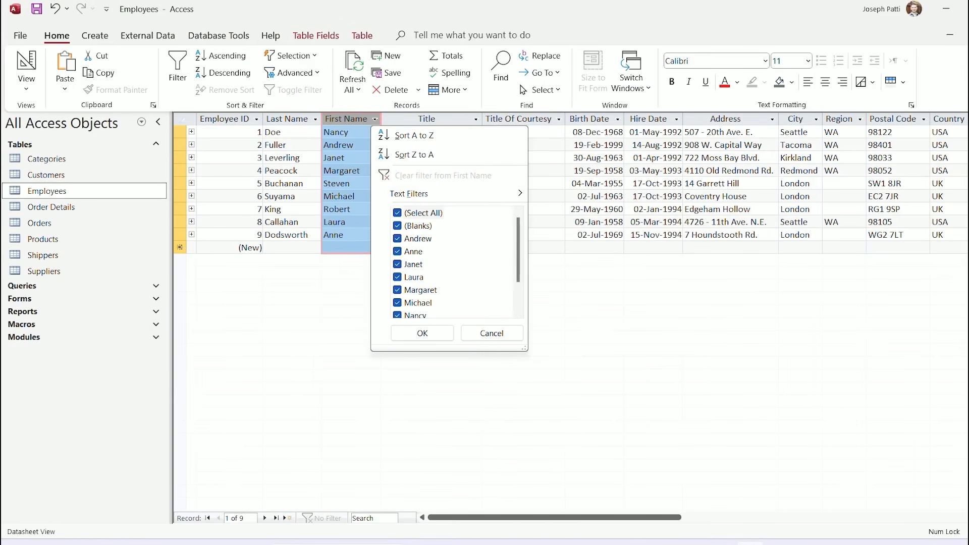
mouse_move(449, 194)
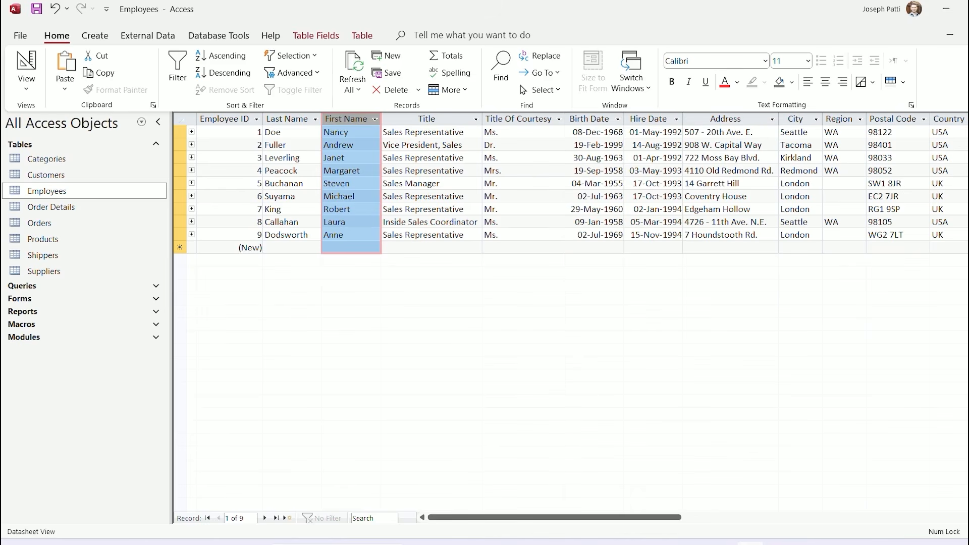
click(476, 120)
click(515, 135)
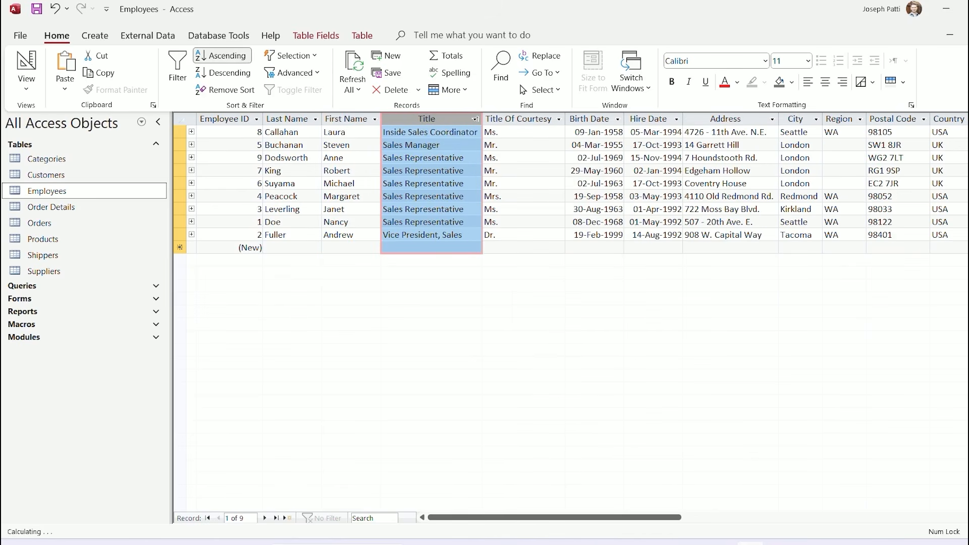
click(475, 119)
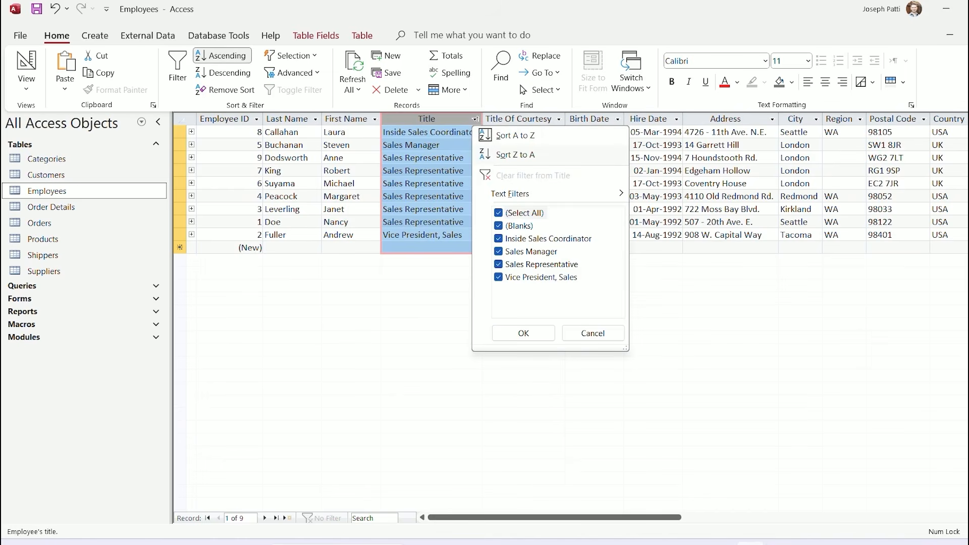
click(515, 155)
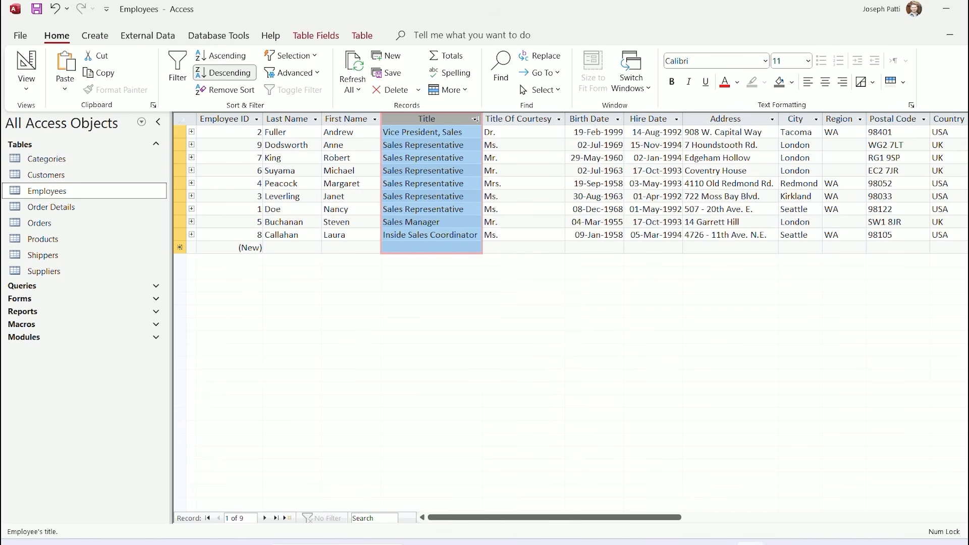
Remove the Title sort so records return to Employee ID order
click(475, 120)
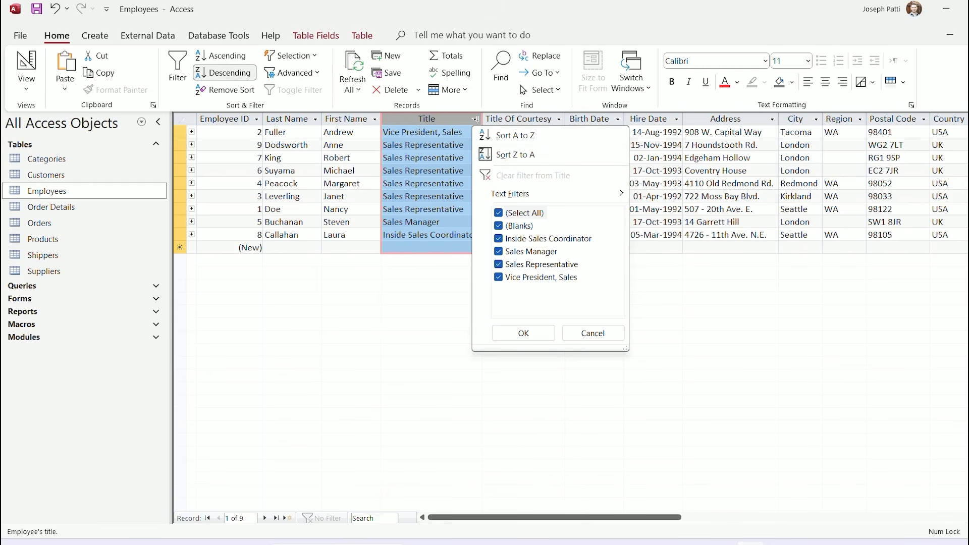
click(523, 333)
click(437, 158)
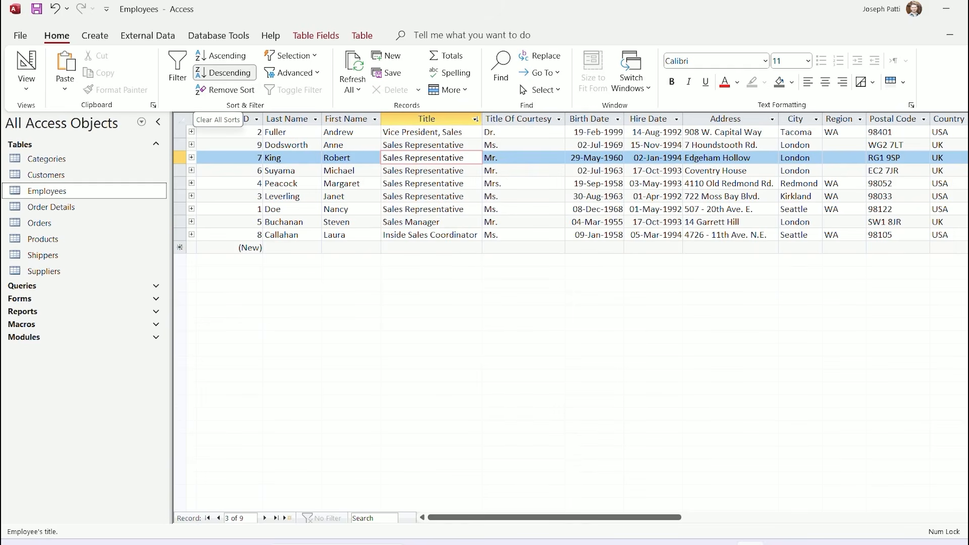
click(476, 119)
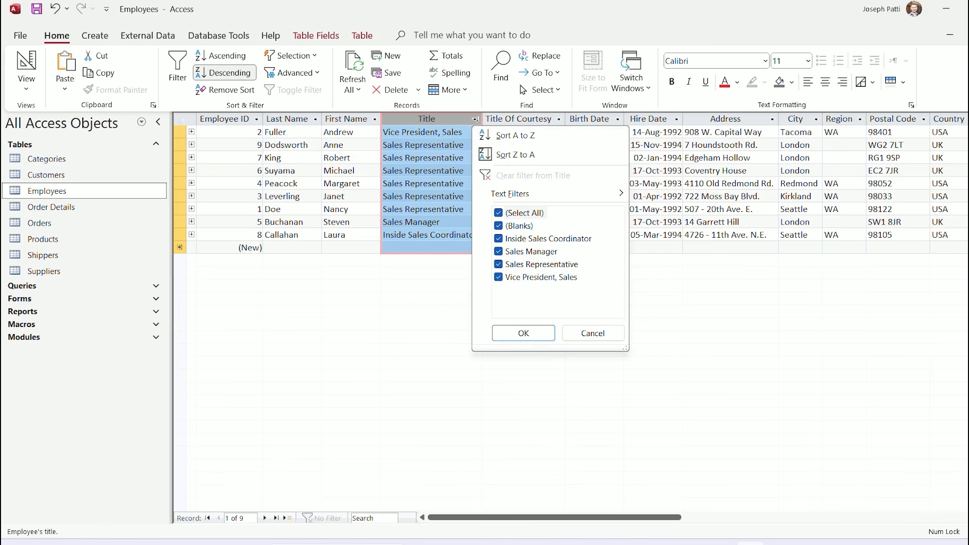
click(225, 90)
click(437, 183)
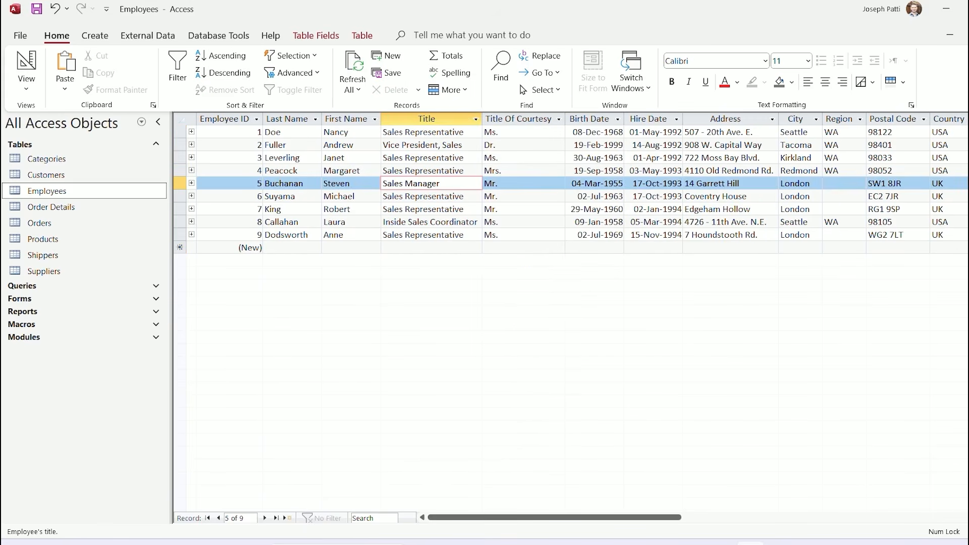
click(523, 171)
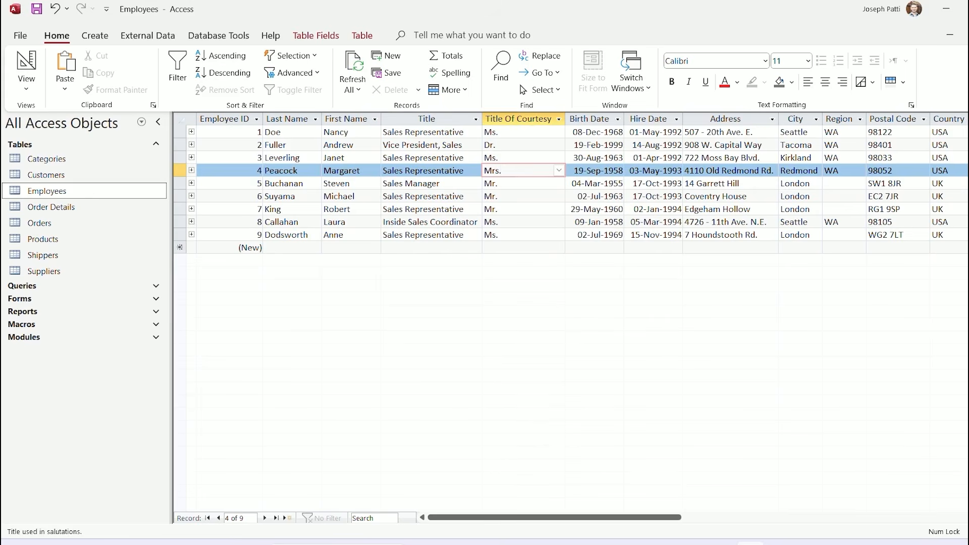
click(428, 158)
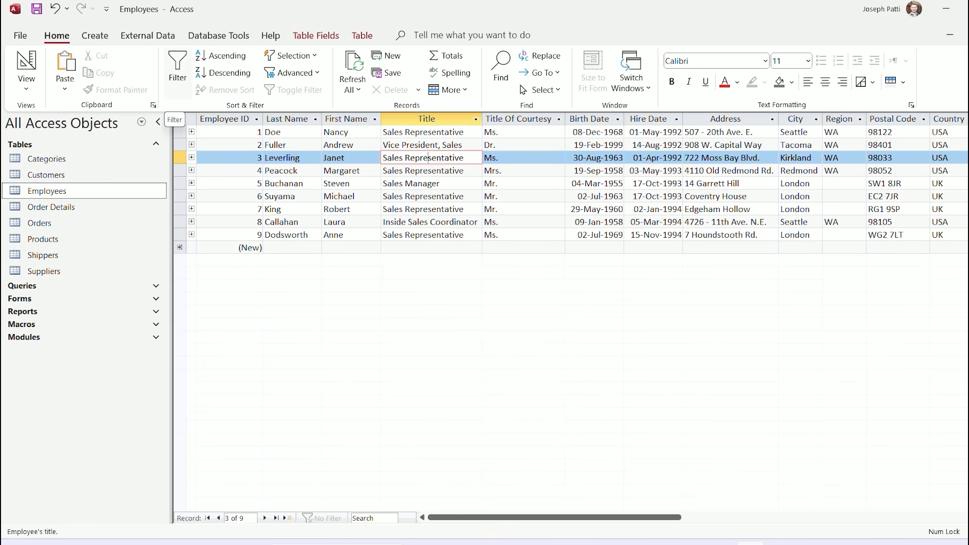
Open the Title column's filter list showing its four checked title values
click(177, 70)
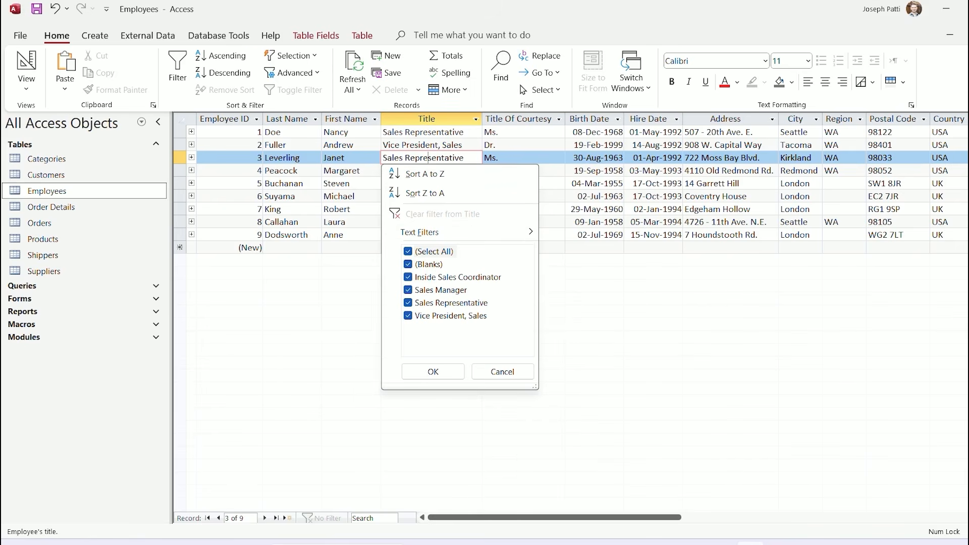
key(Escape)
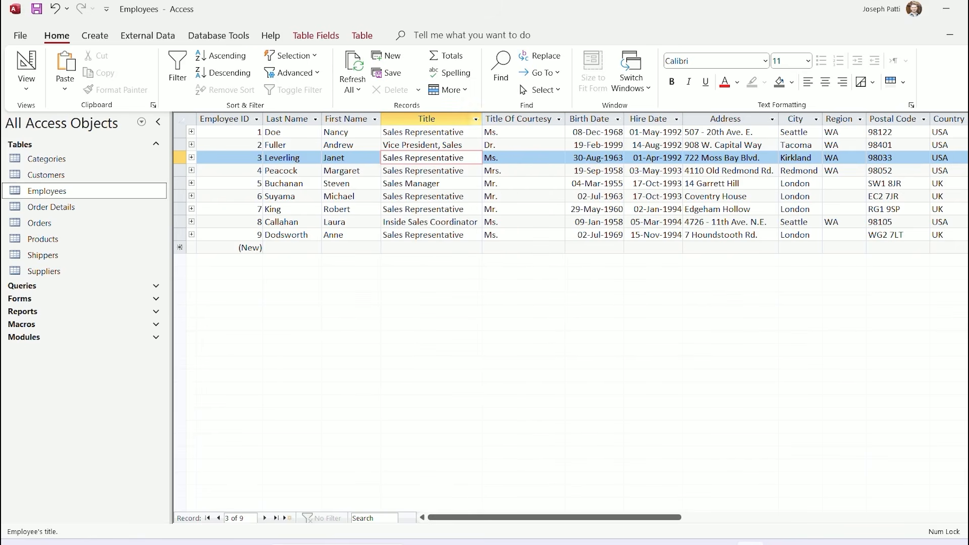
click(476, 120)
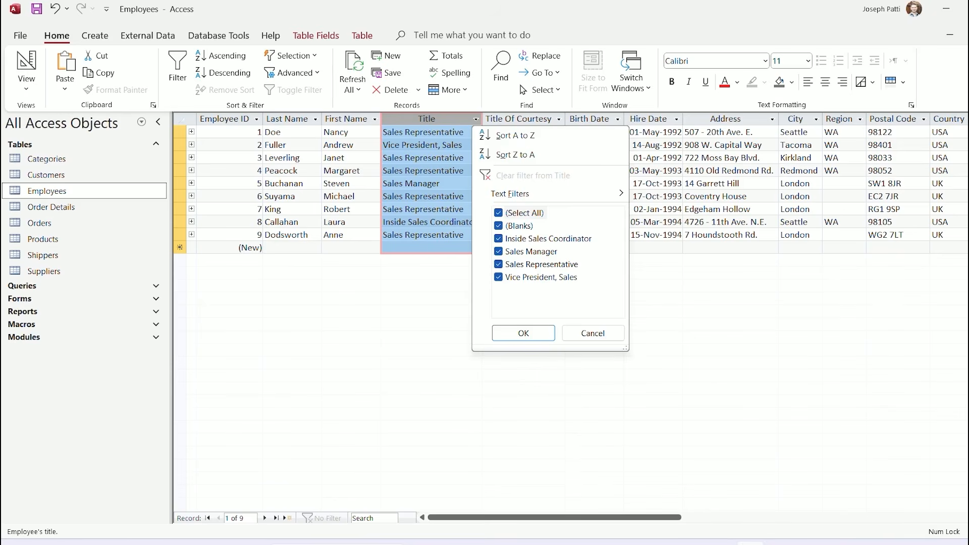
click(177, 67)
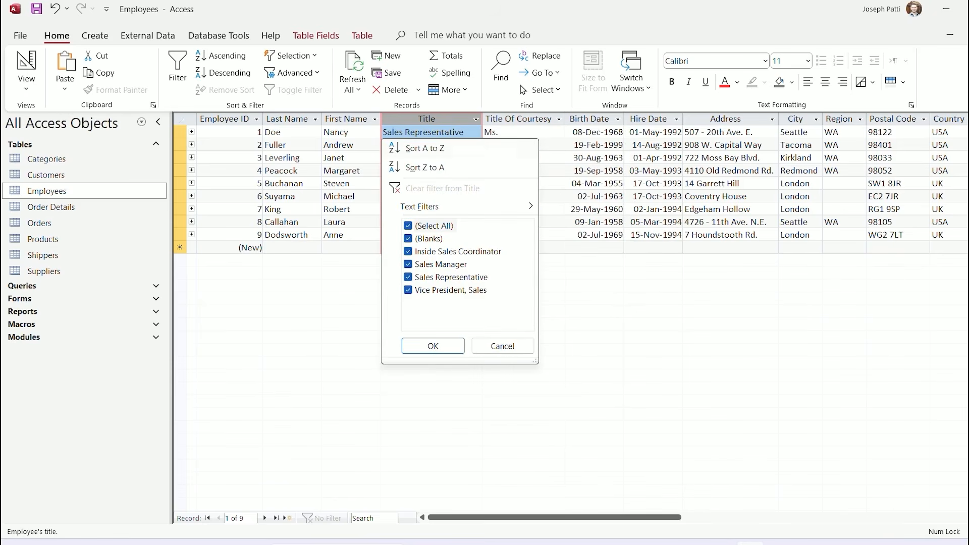
key(Escape)
click(476, 119)
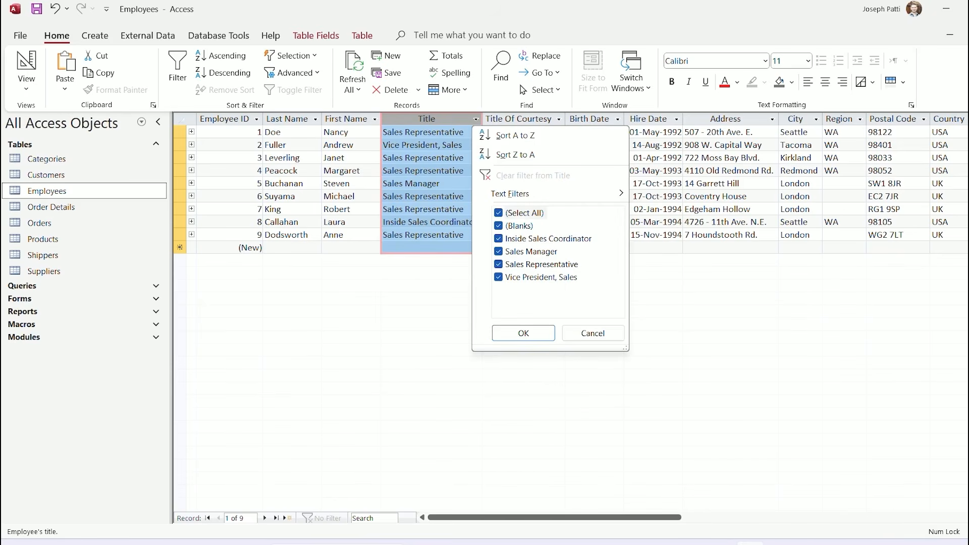
key(Escape)
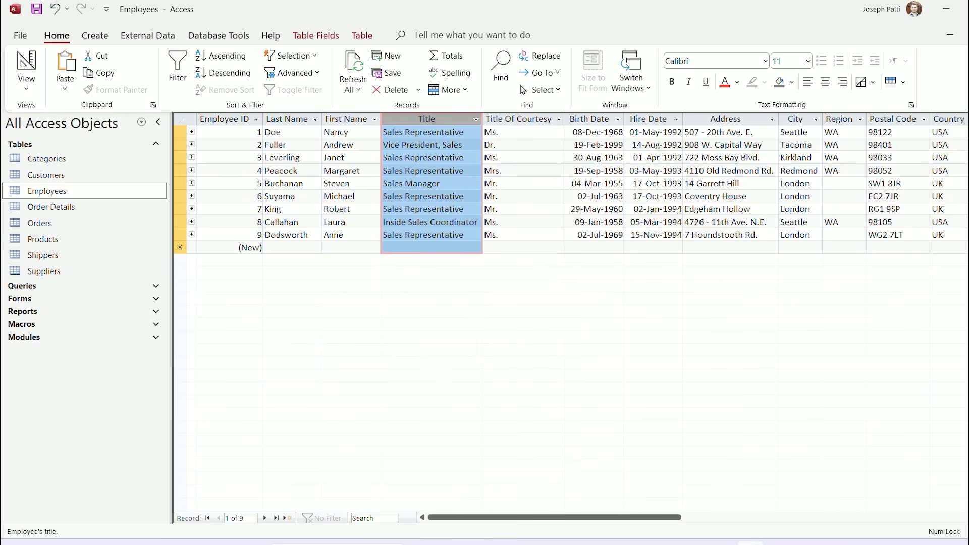
click(375, 120)
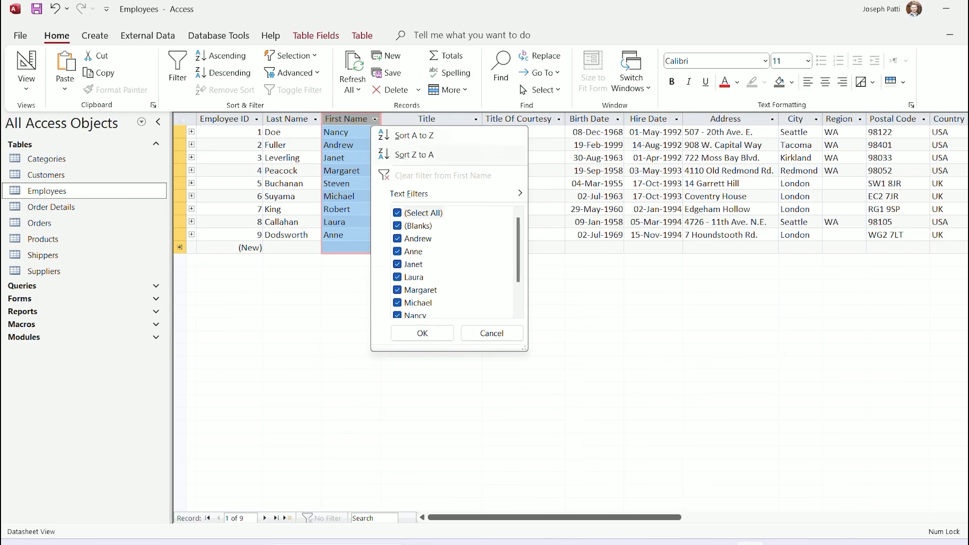
key(Escape)
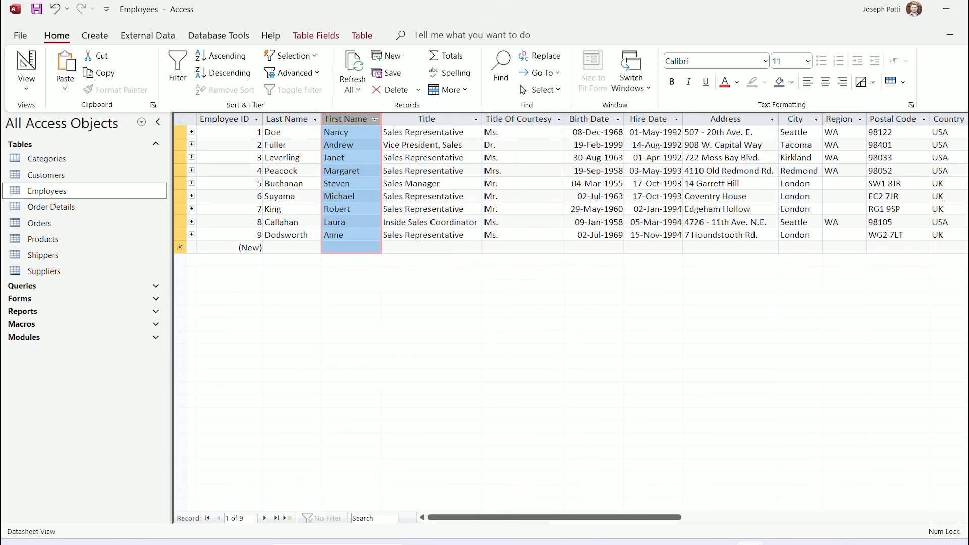
click(476, 119)
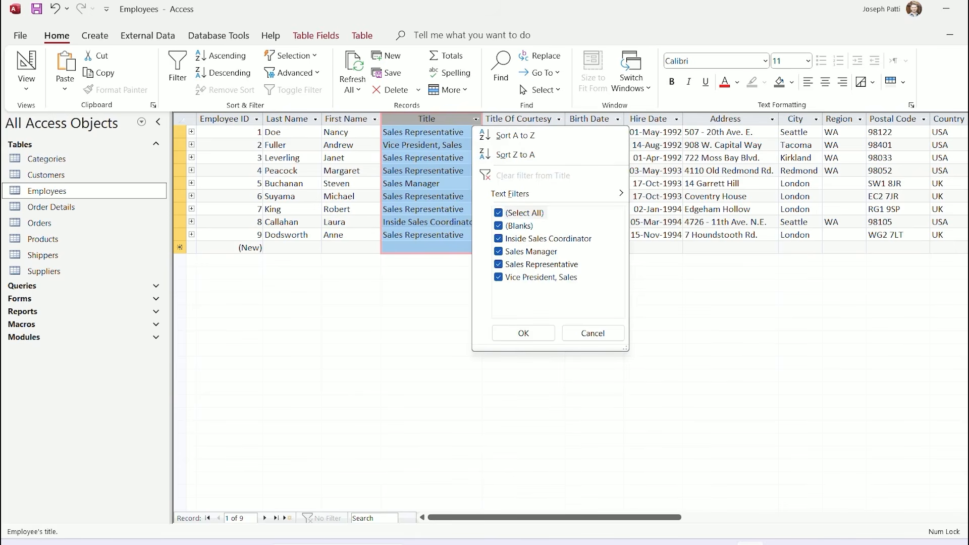
Filter Title to show only Sales Representative, unticking all other values
click(524, 213)
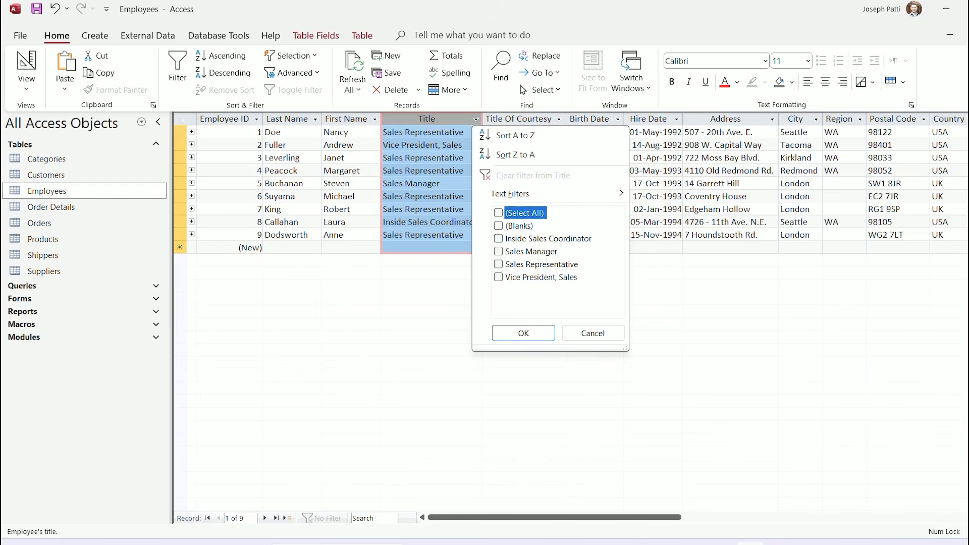
click(498, 264)
key(space)
click(499, 277)
click(498, 251)
click(498, 238)
click(498, 226)
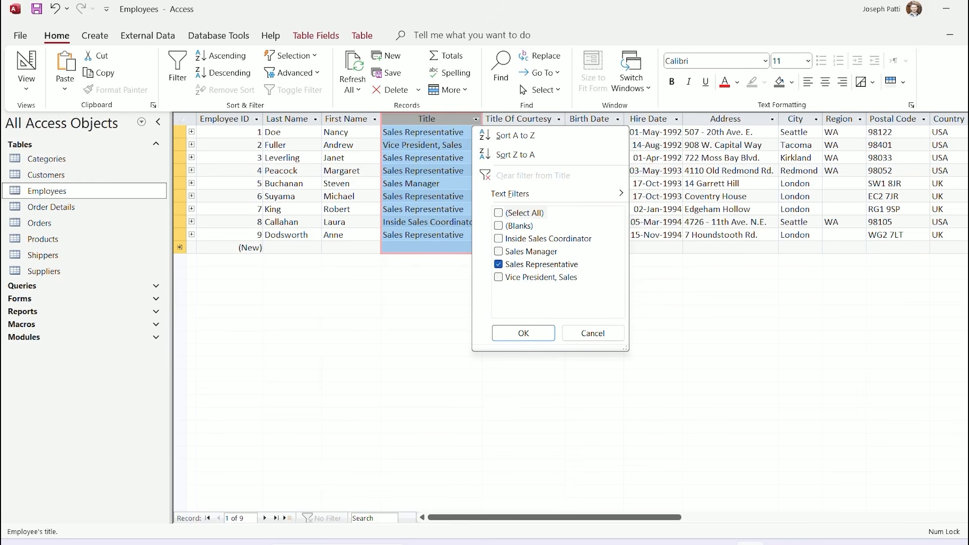
click(523, 333)
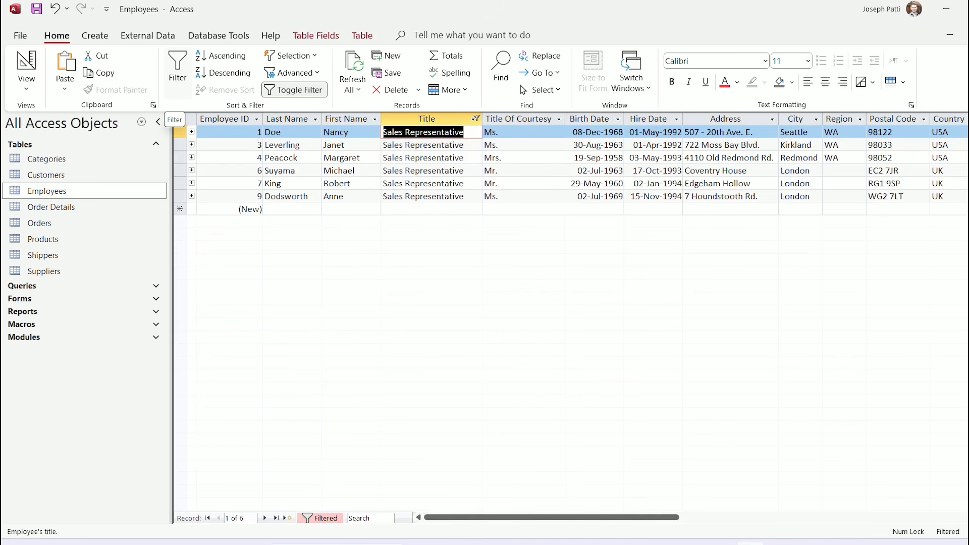
Toggle the Sales Representative filter off and on, leaving it off with all 9 employees
click(295, 90)
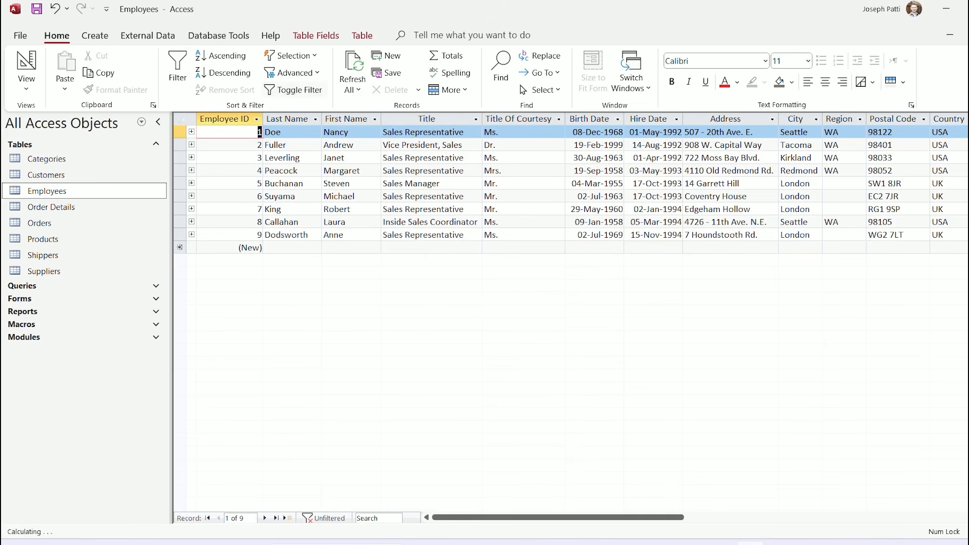
click(294, 90)
click(294, 90)
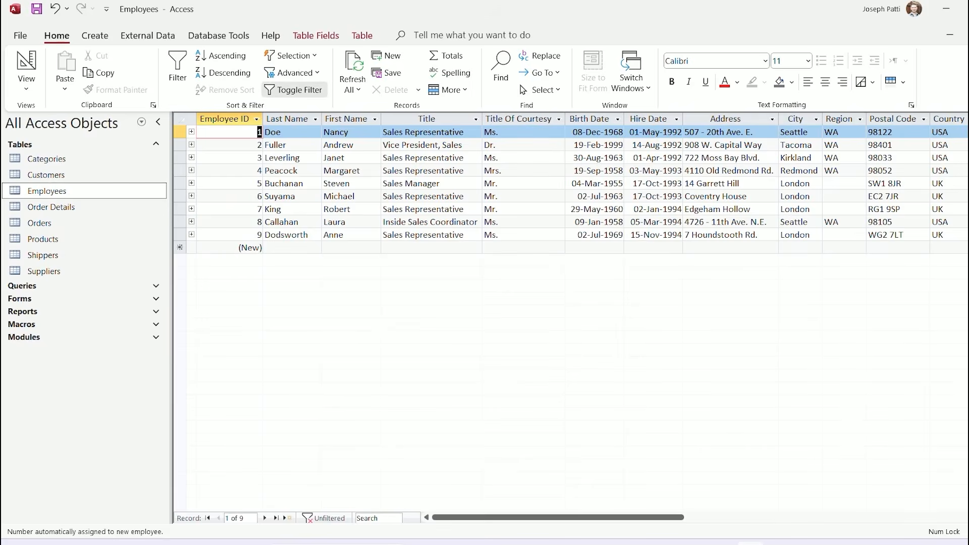
click(298, 80)
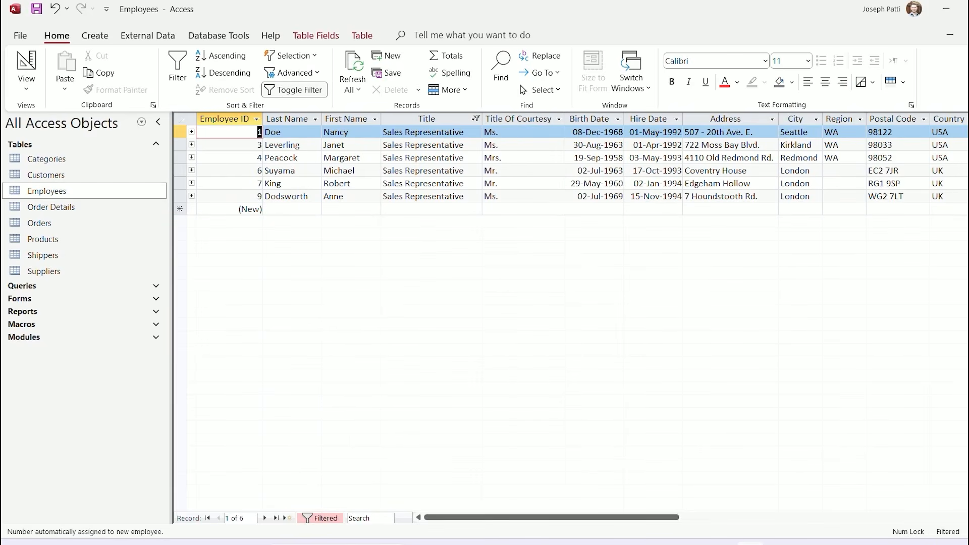
click(294, 90)
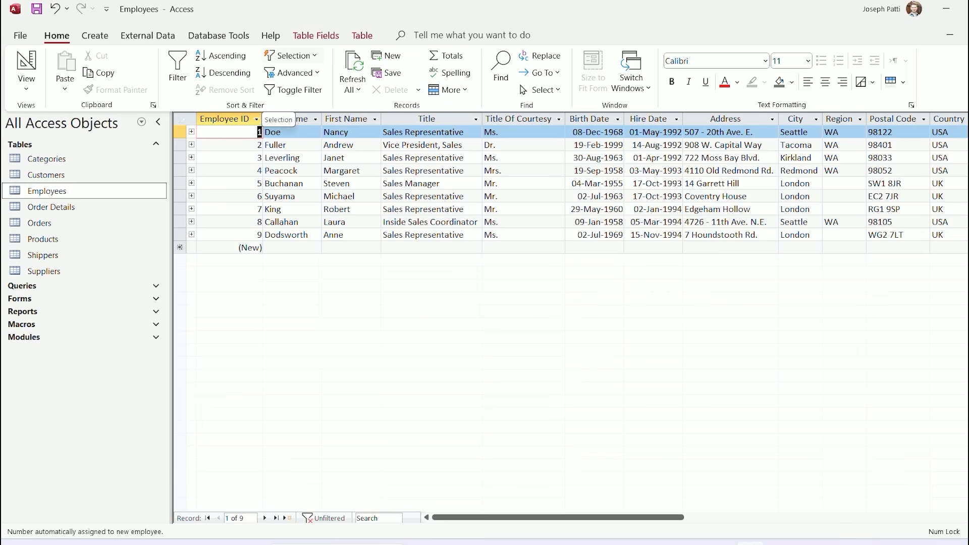
Preview Selection filter choices for the values 1, London and Redmond without applying any
click(290, 55)
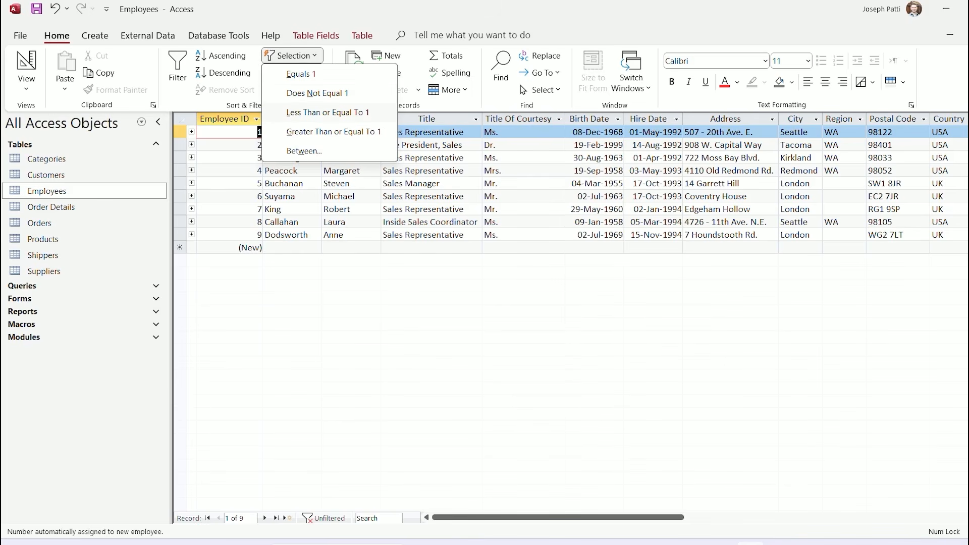
key(Escape)
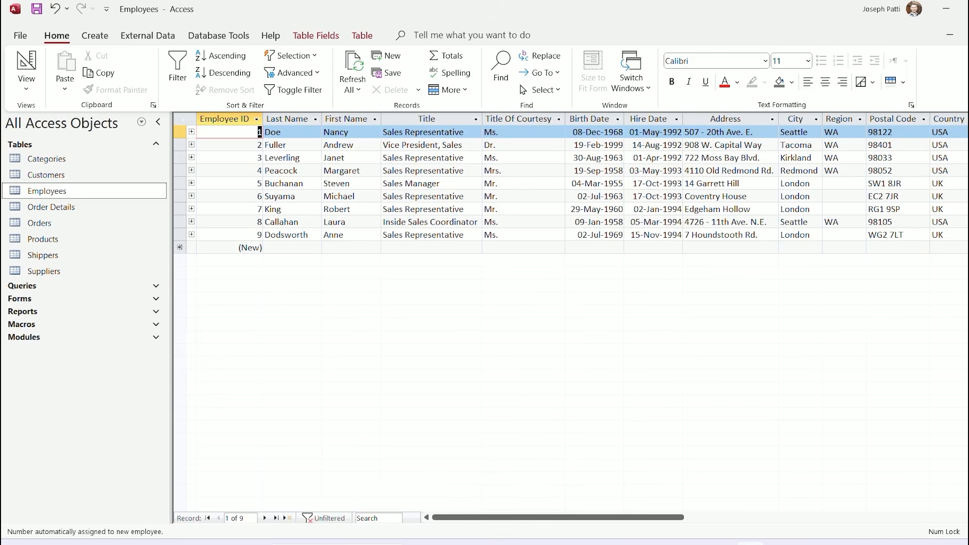
click(795, 184)
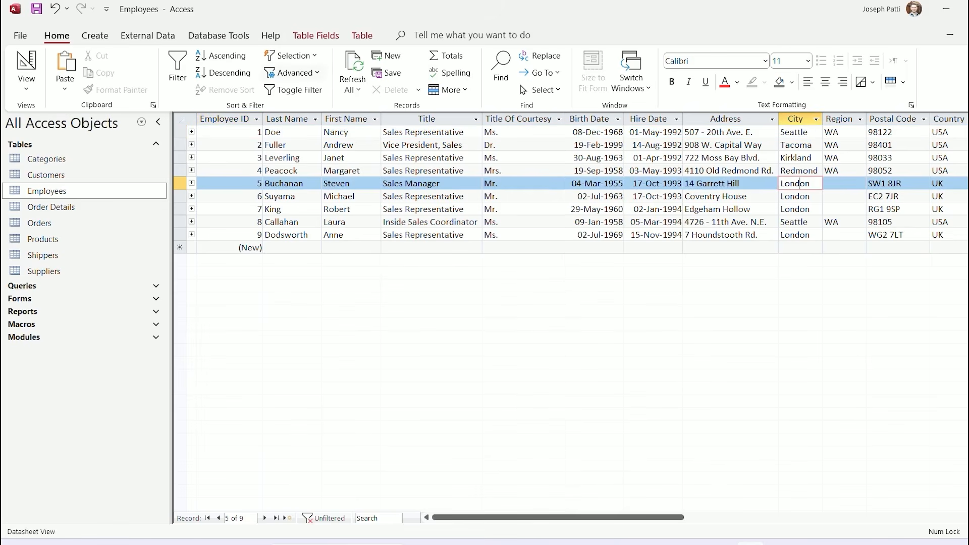
click(292, 56)
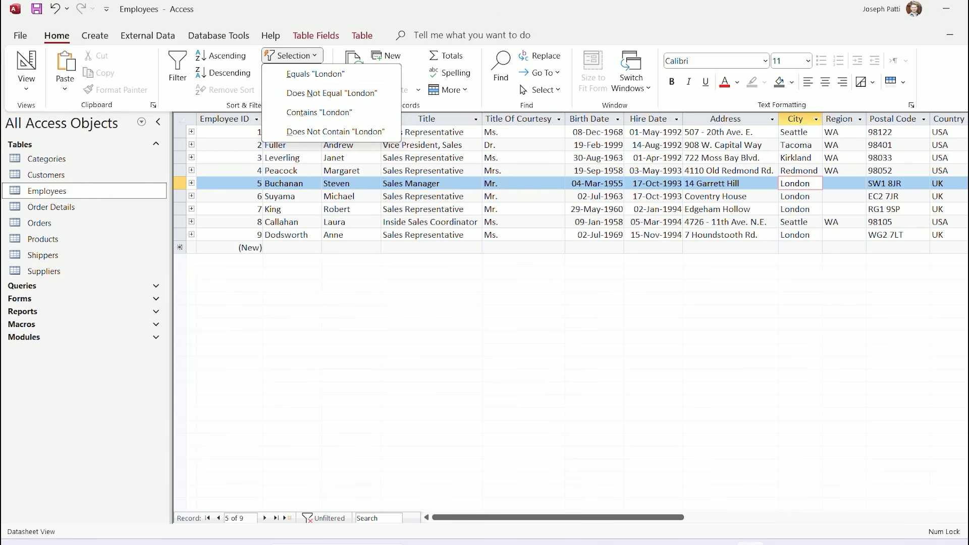
click(800, 183)
click(803, 170)
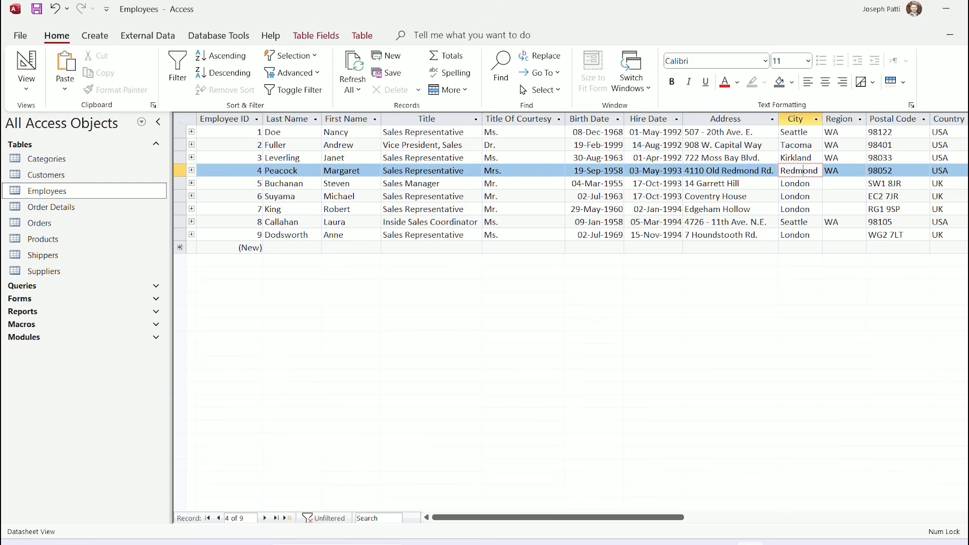
click(292, 55)
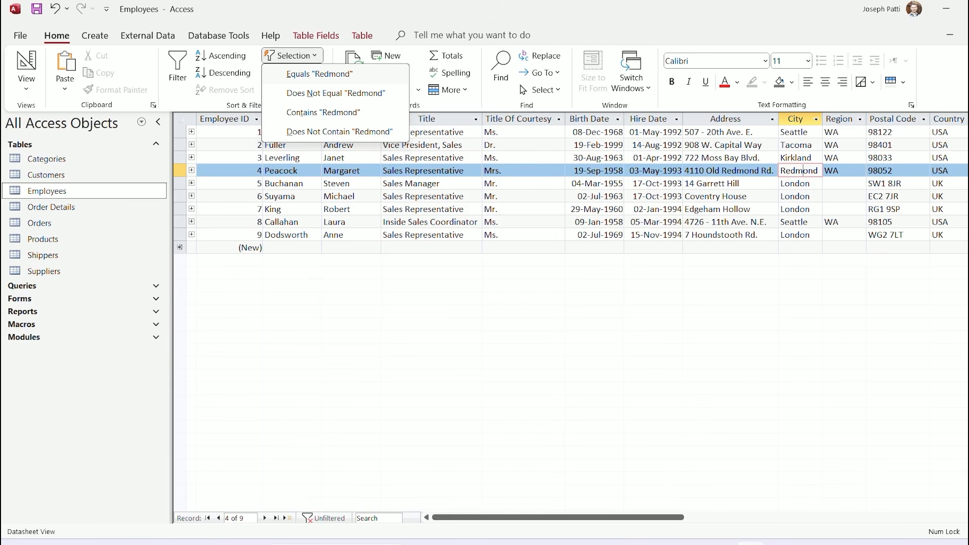
click(802, 171)
Filter City by London from Suyama's cell, then toggle it off to show all nine
click(805, 197)
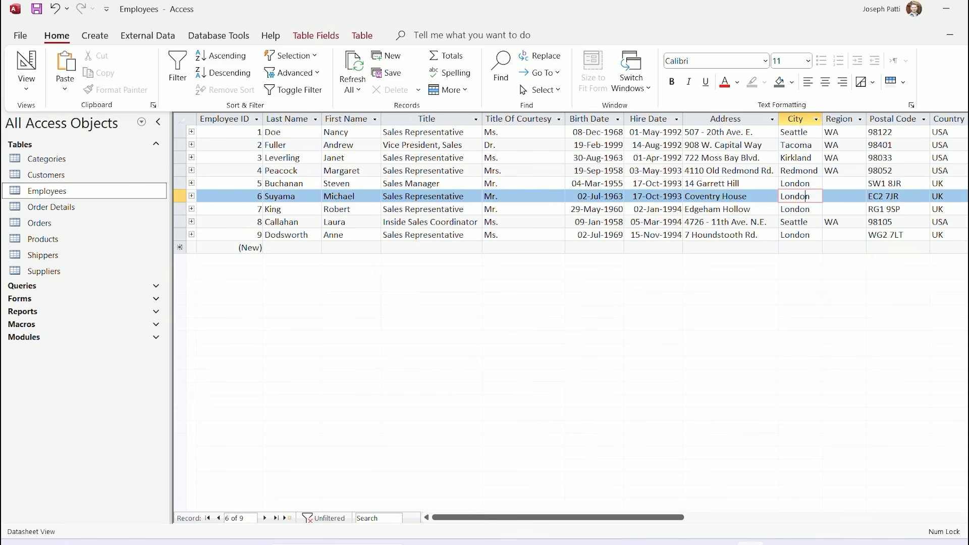
click(293, 56)
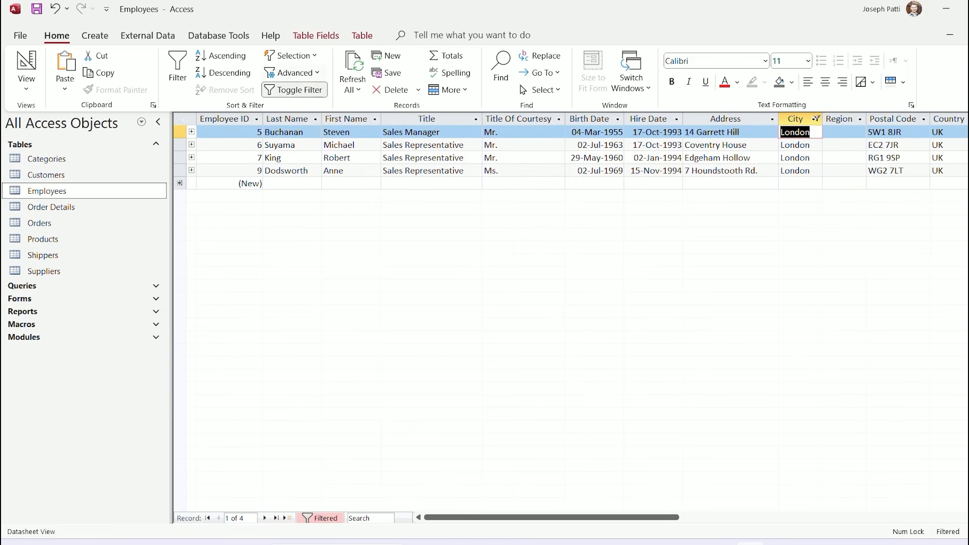
click(295, 89)
click(294, 90)
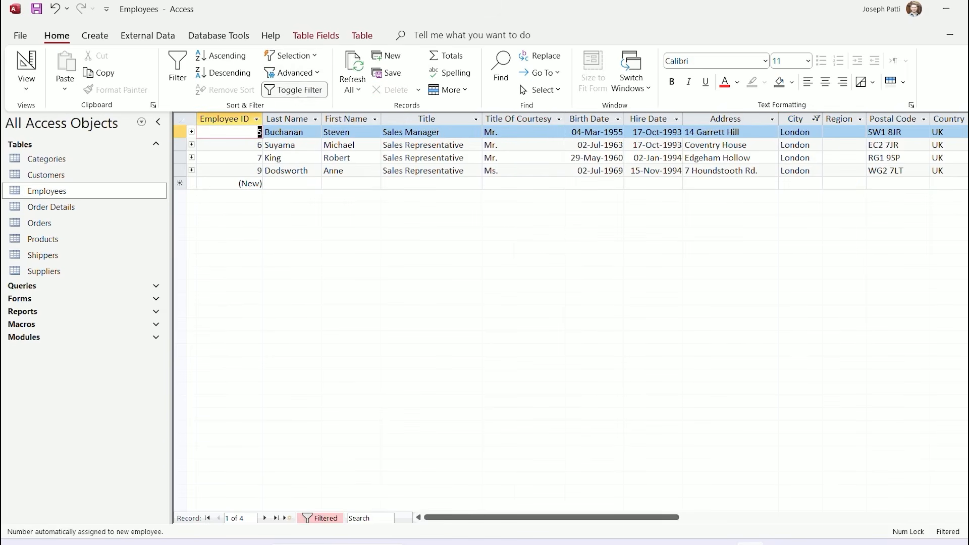
click(295, 90)
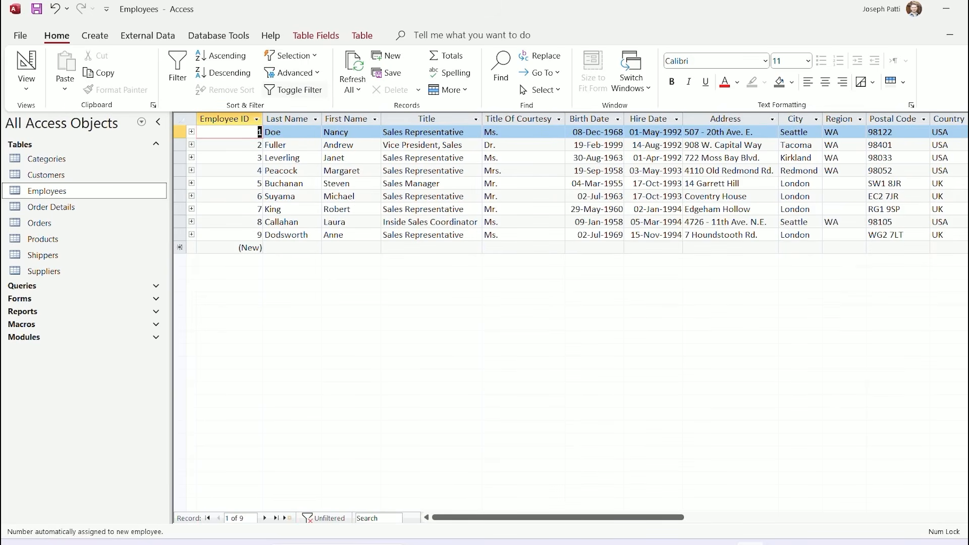
Clear all filters and set a Filter By Form Title criterion of Sales Manager
click(292, 73)
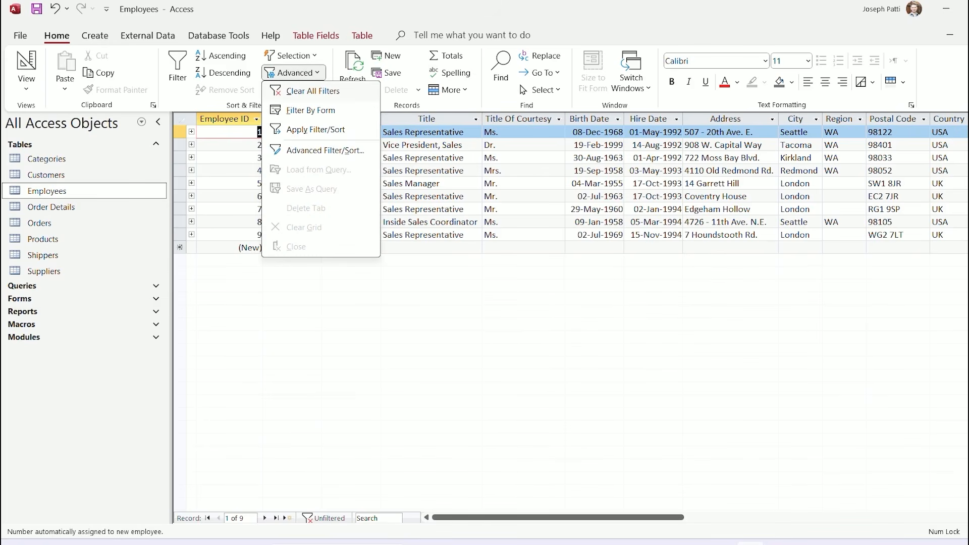
click(312, 91)
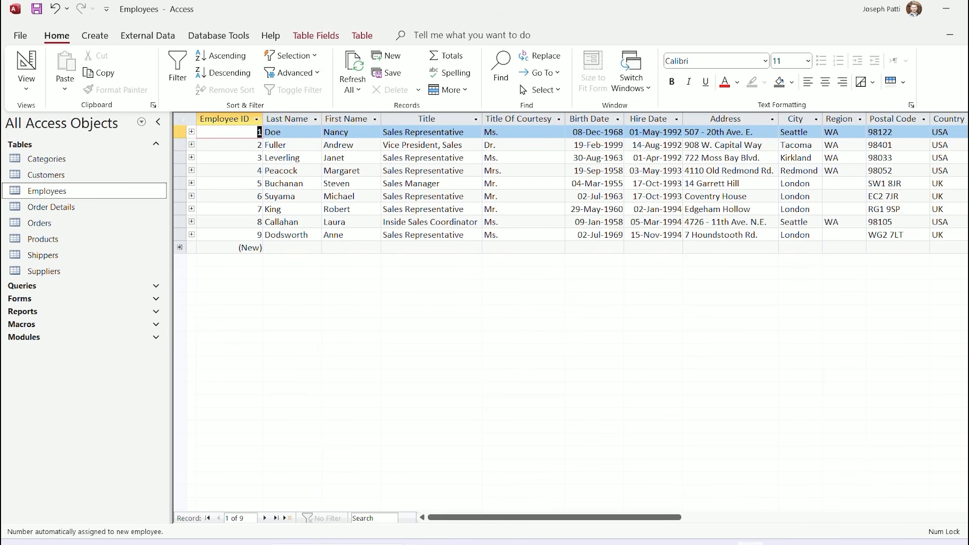
click(292, 73)
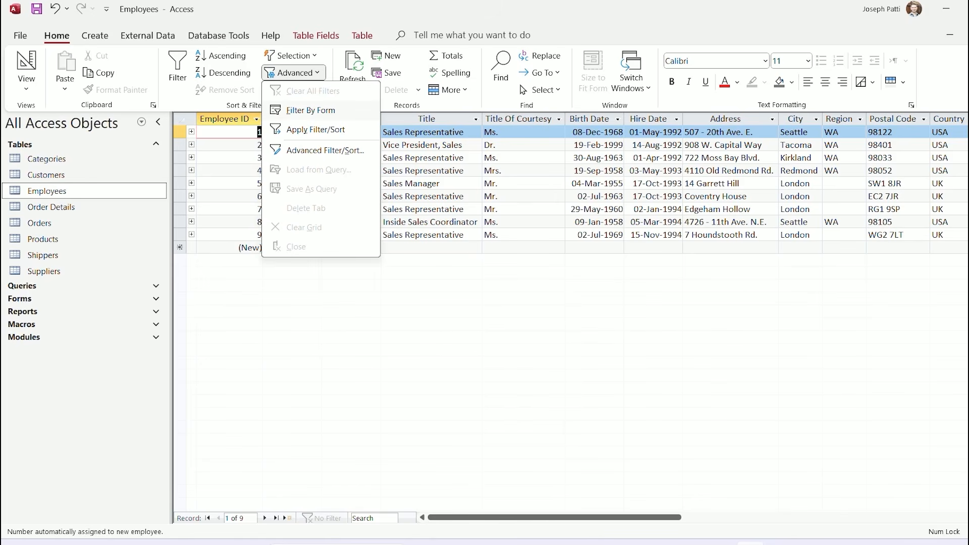
click(310, 110)
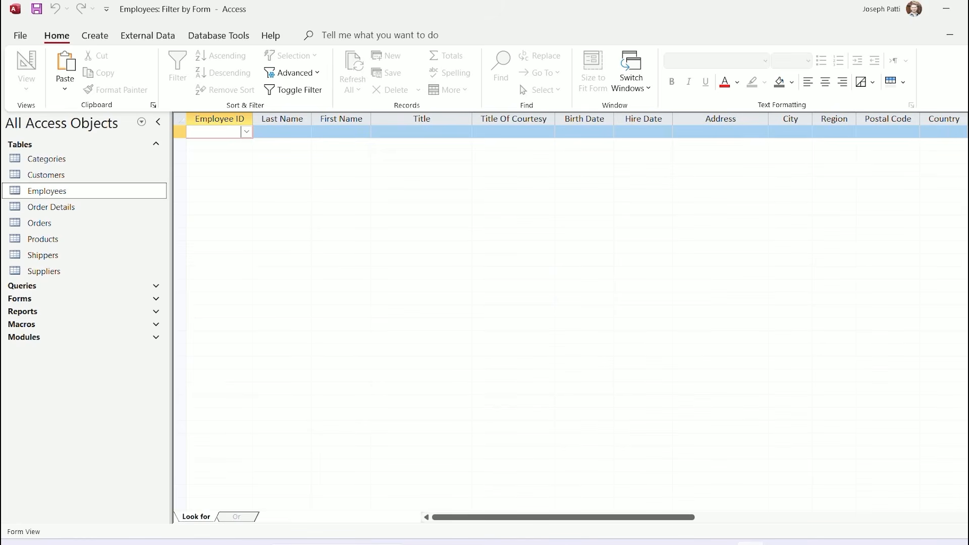
click(276, 131)
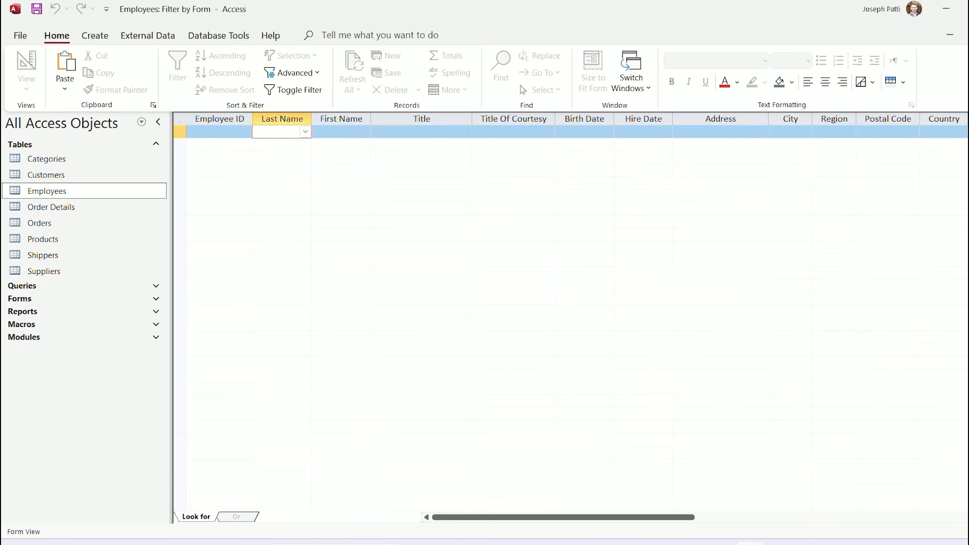
click(464, 131)
click(465, 131)
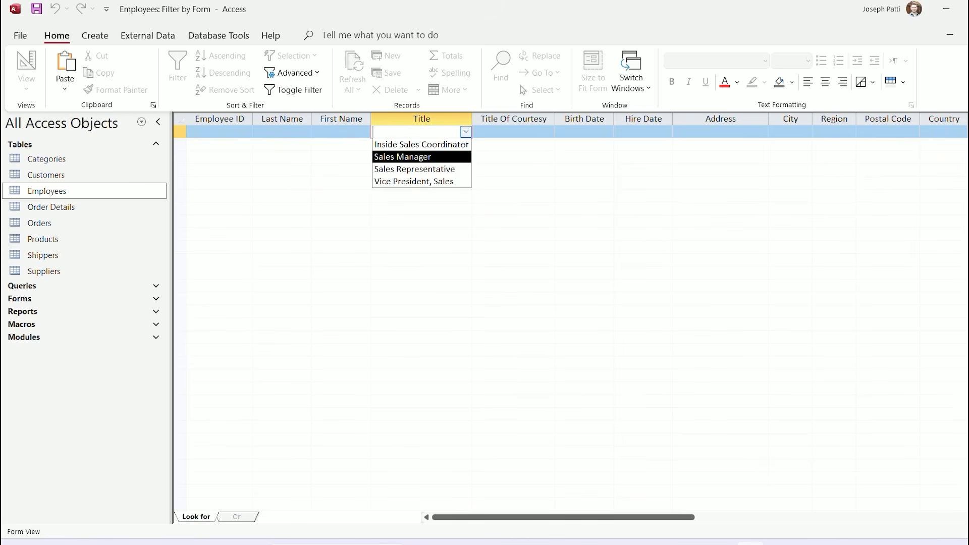
key(Return)
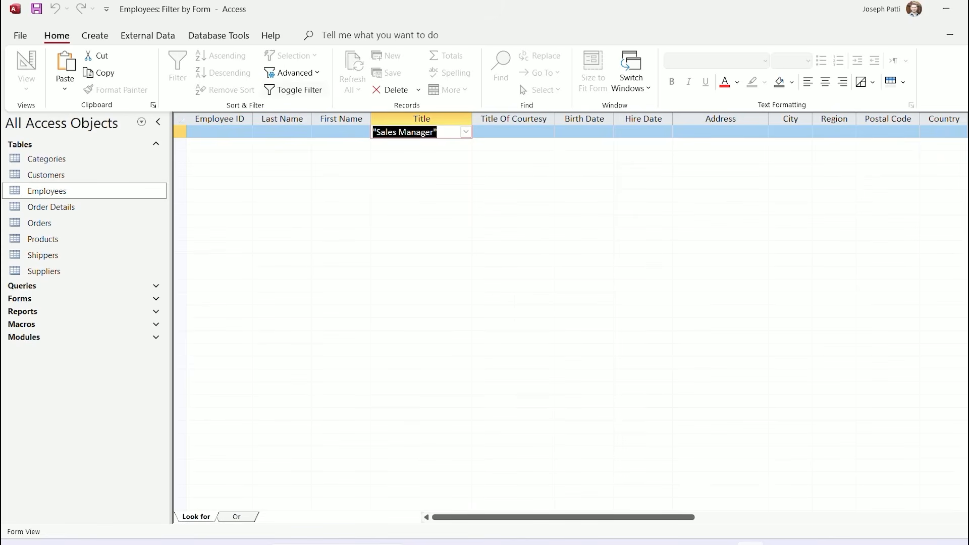
Apply the Sales Manager filter, then toggle it off to show all nine employees
click(294, 90)
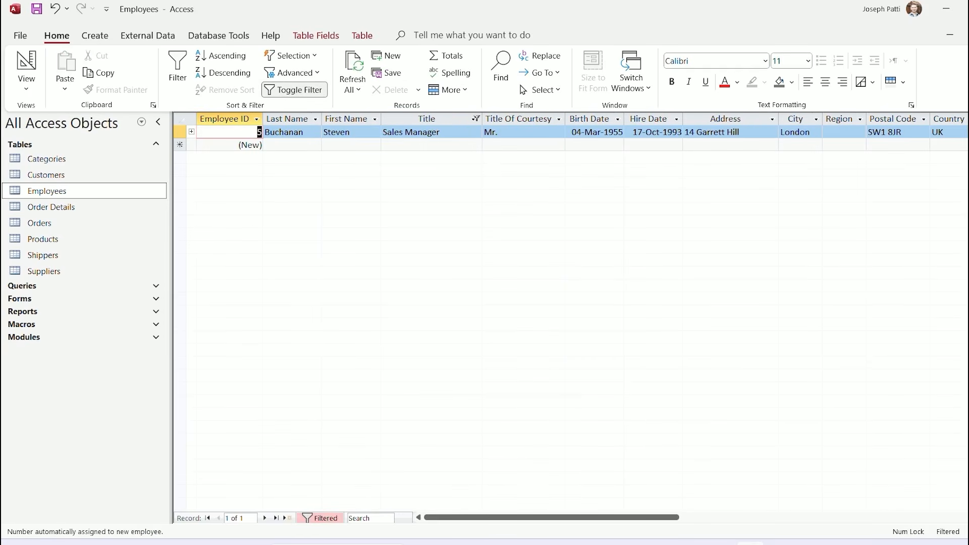
click(294, 90)
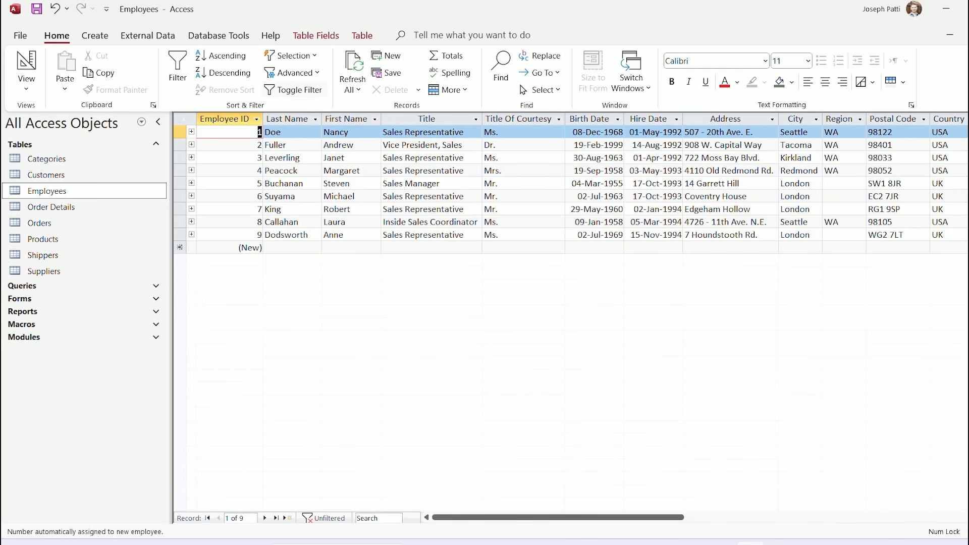
click(293, 73)
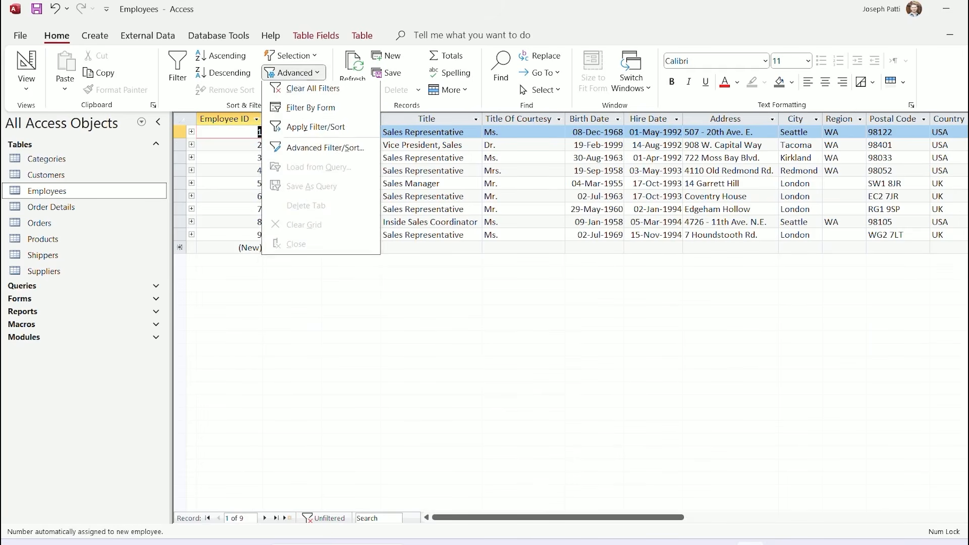
Clear all filters and set a Filter By Form Country criterion of USA
click(313, 91)
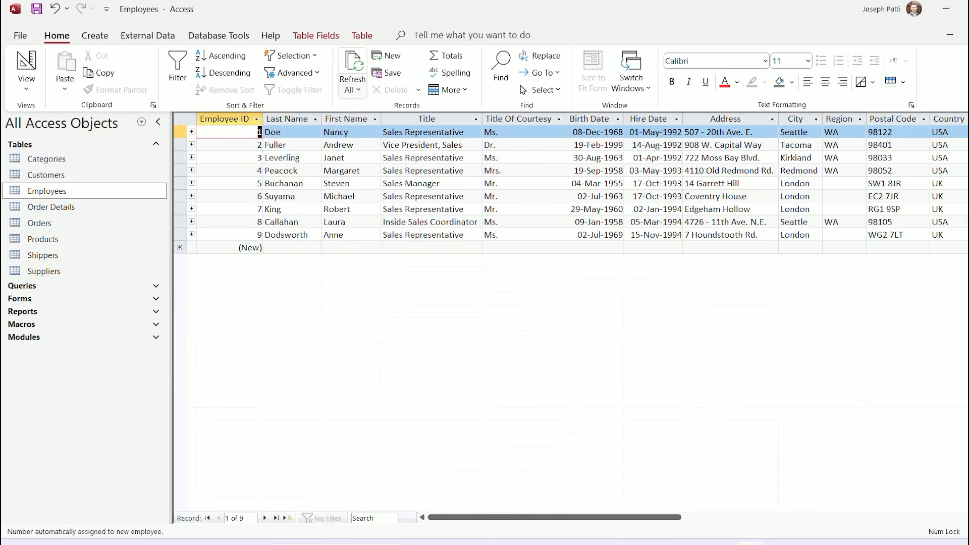
click(295, 73)
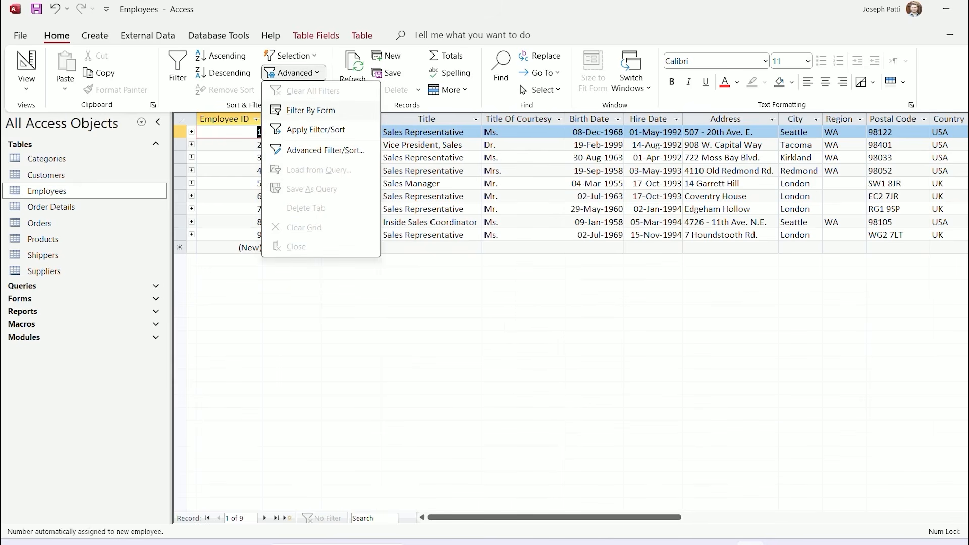
click(311, 110)
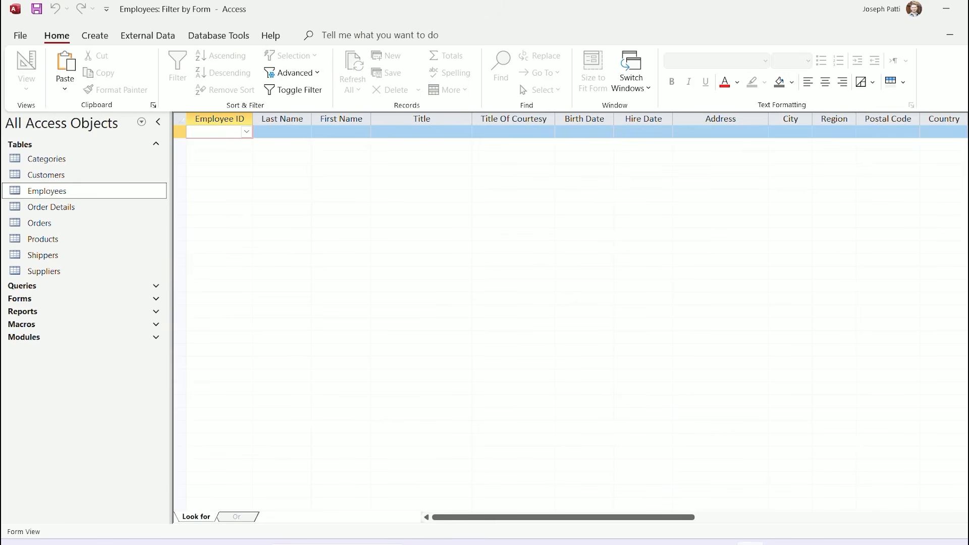
click(948, 132)
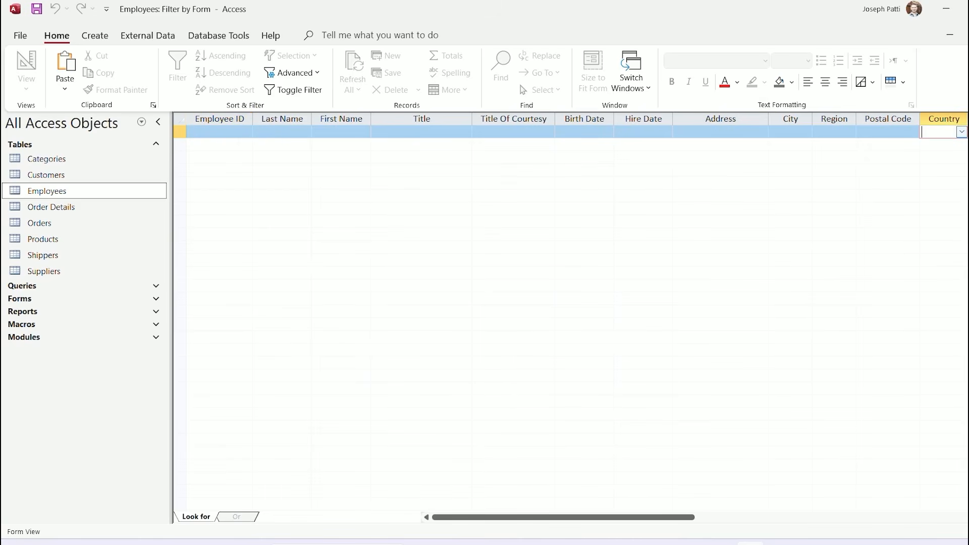
click(961, 131)
click(943, 156)
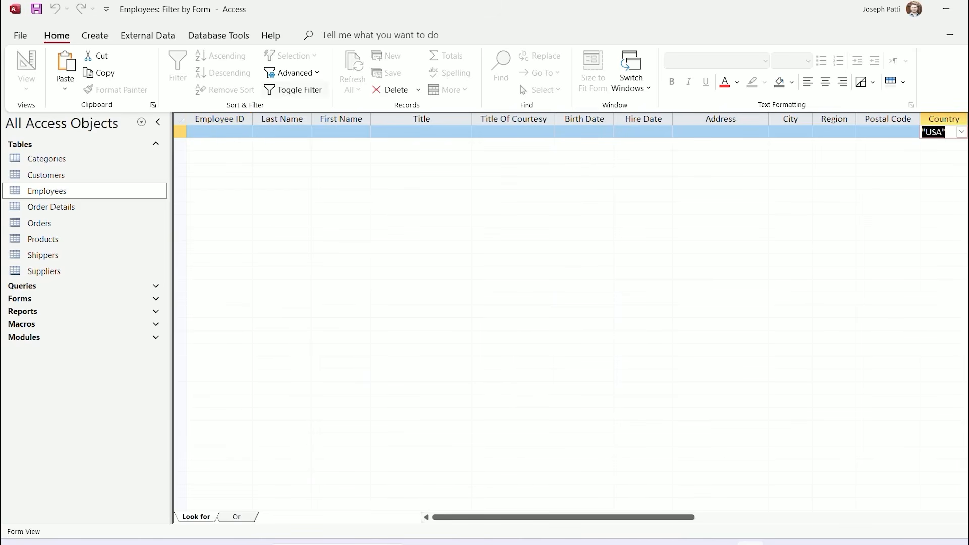
Apply the USA filter showing five employees, toggling it off and on, ending off
click(294, 90)
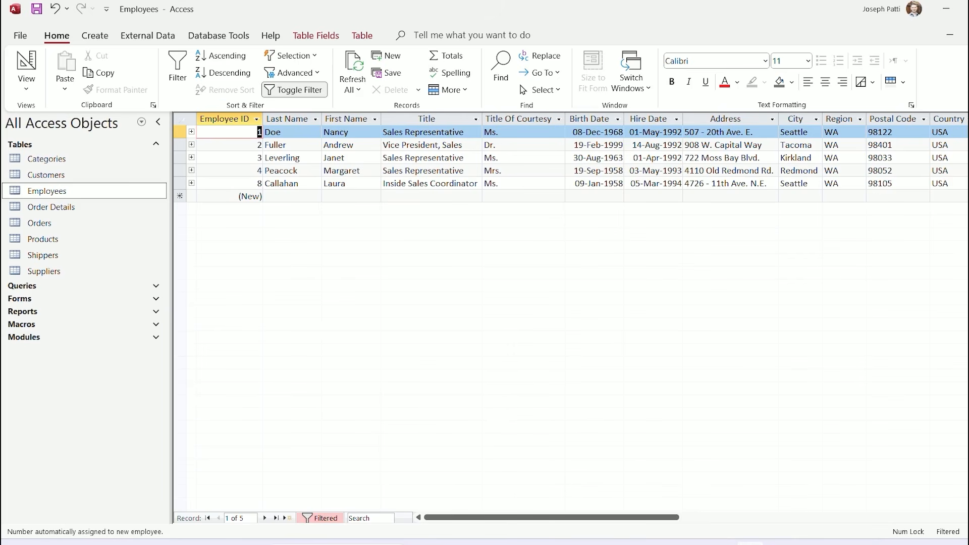
click(295, 90)
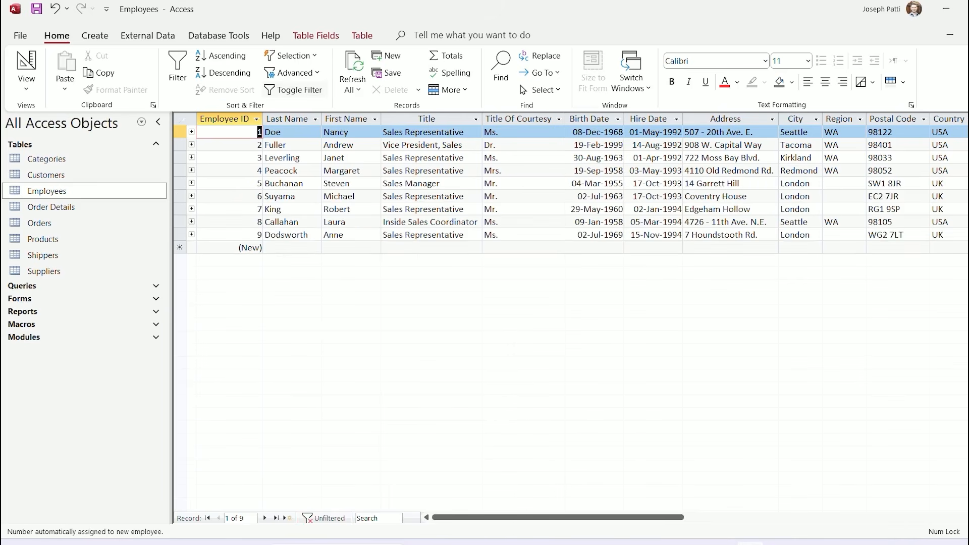
click(294, 90)
click(295, 90)
Clear all filters from the Employees datasheet via the Advanced menu
click(292, 73)
click(312, 91)
click(292, 73)
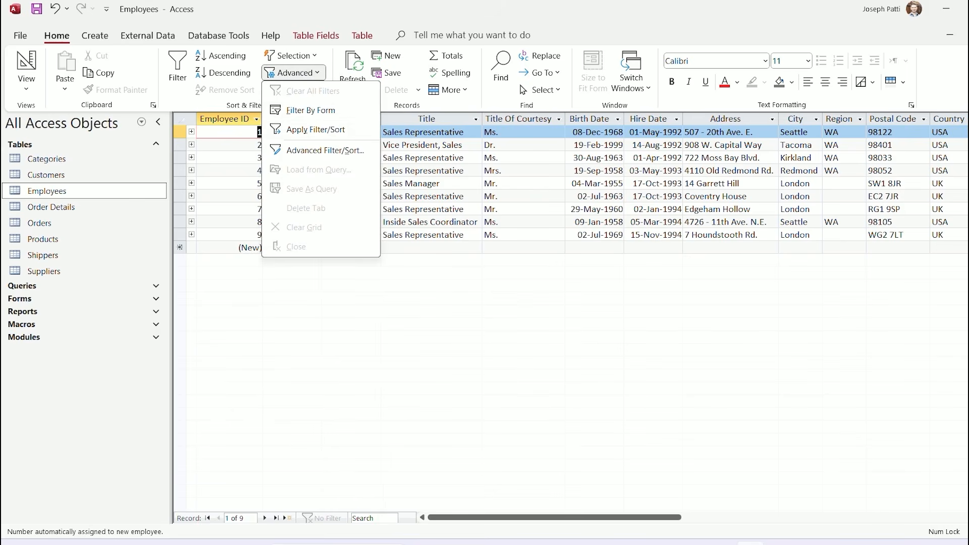
key(Escape)
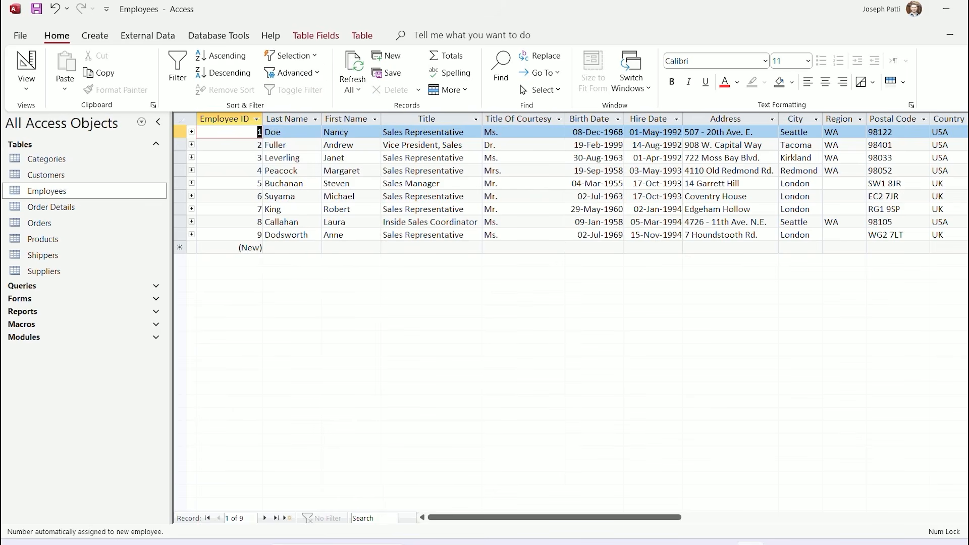
Try Apply Filter/Sort from the Advanced menu twice with no filter defined
click(293, 72)
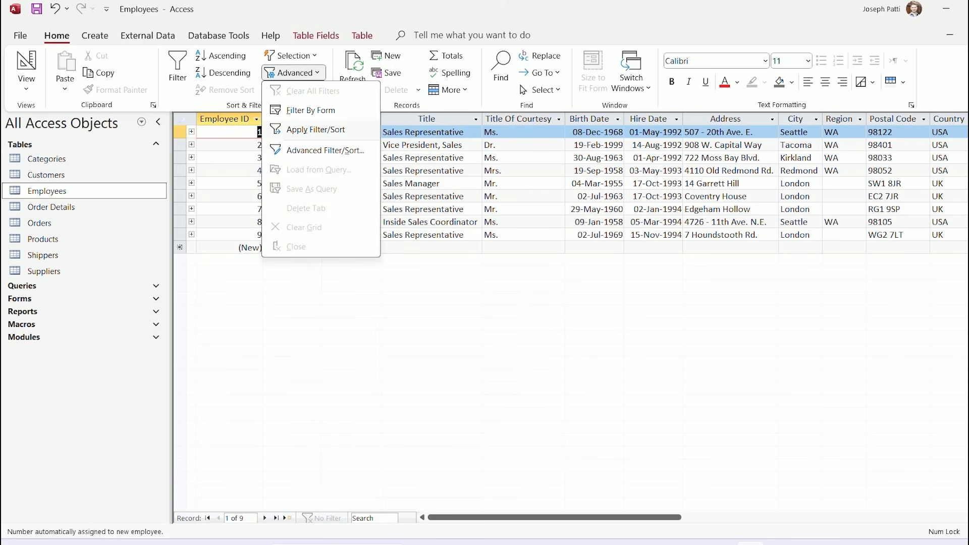
click(315, 130)
click(421, 145)
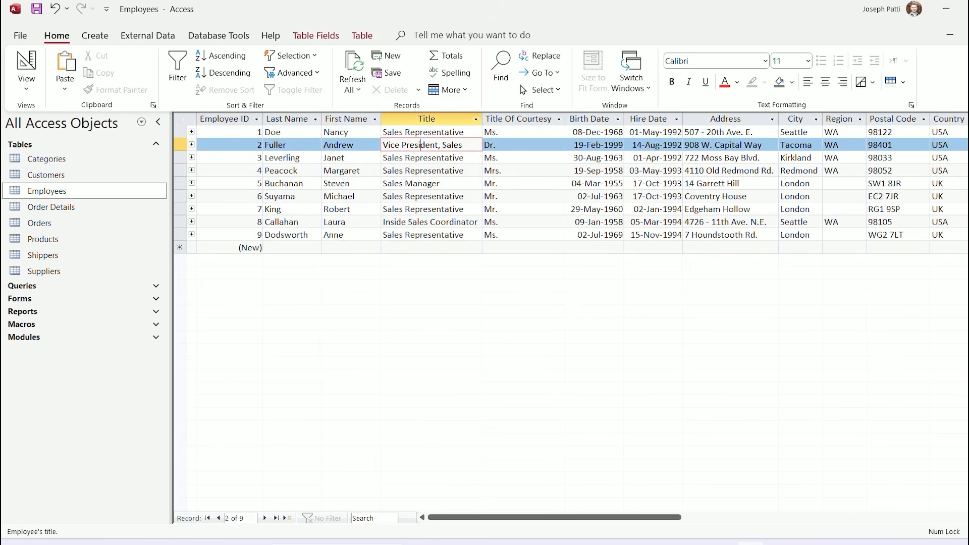
click(293, 72)
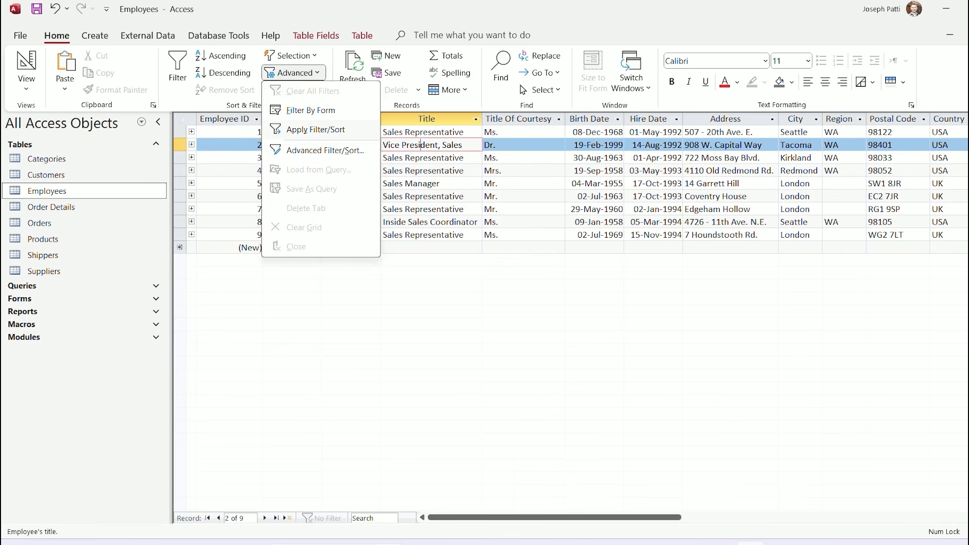
click(315, 129)
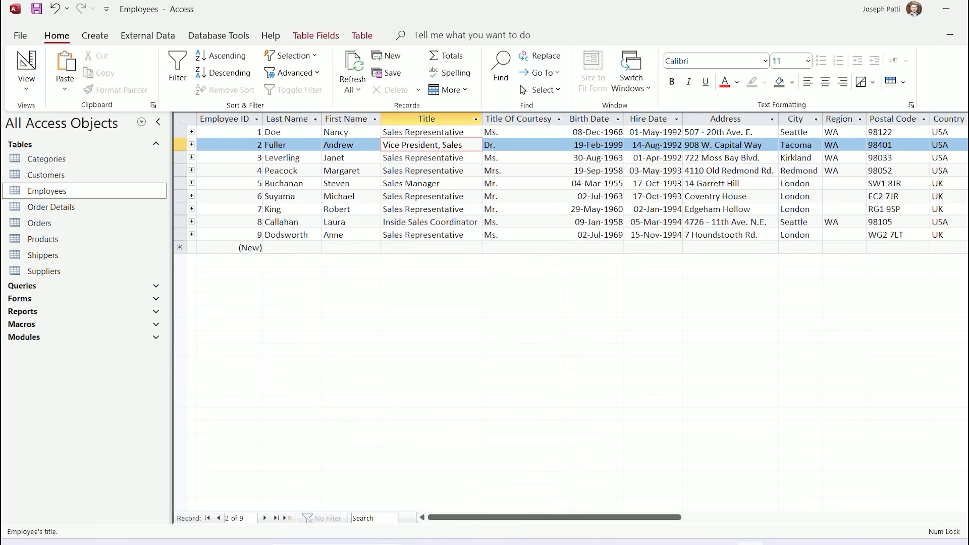
click(294, 73)
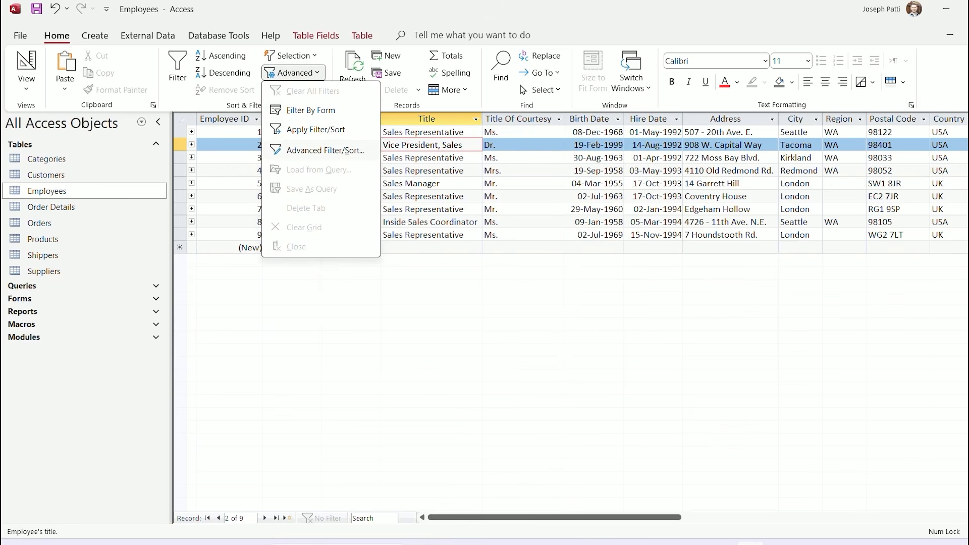
In Advanced Filter/Sort, add Country with criterion 'usa' and apply it, showing five employees
click(324, 150)
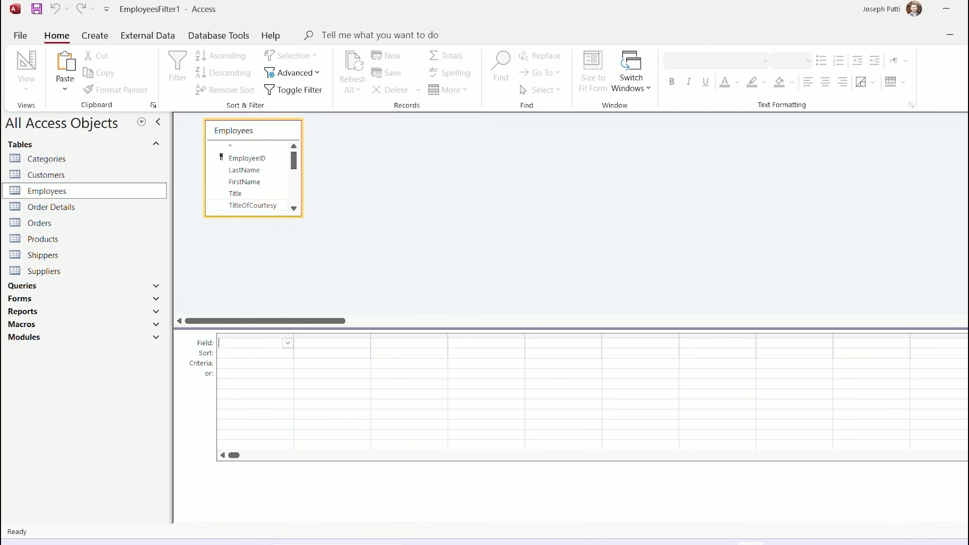
scroll(252, 180, down, 2)
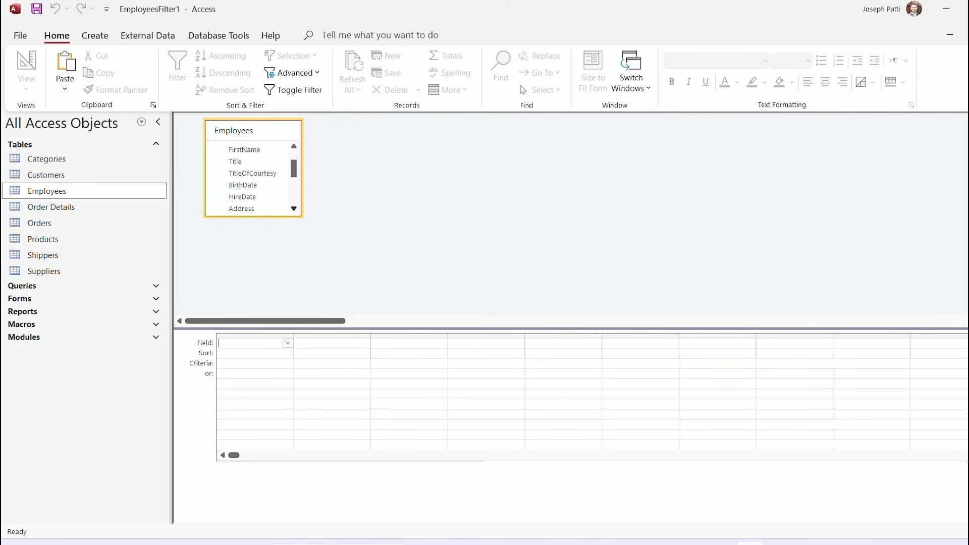
scroll(252, 179, down, 1)
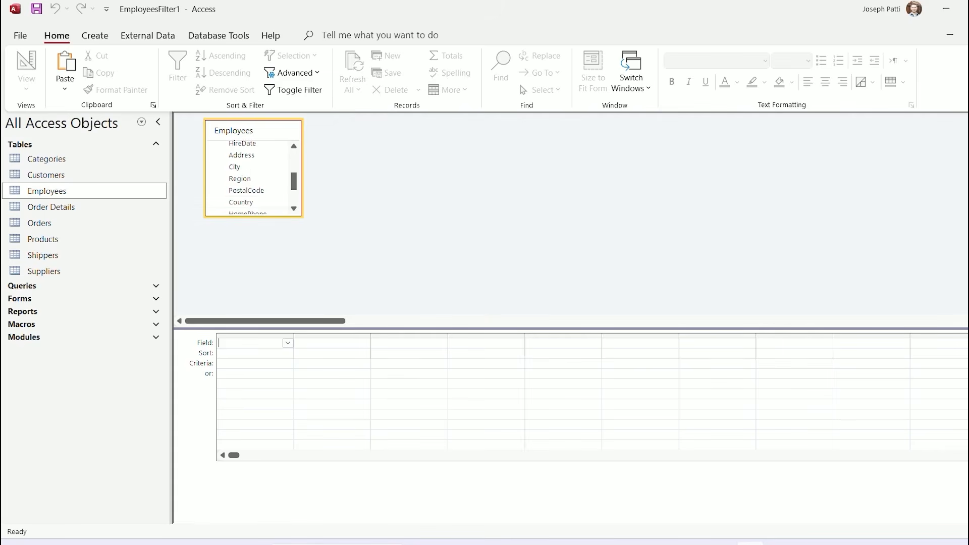
double_click(241, 203)
click(255, 364)
text(usa)
click(295, 90)
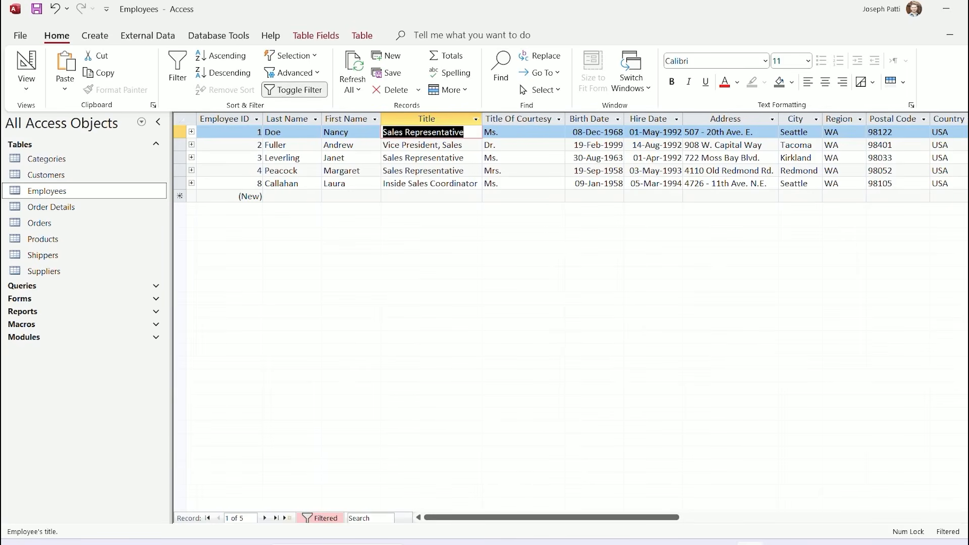
Switch off the USA filter, then reapply the USA country filter through Apply Filter/Sort
click(294, 90)
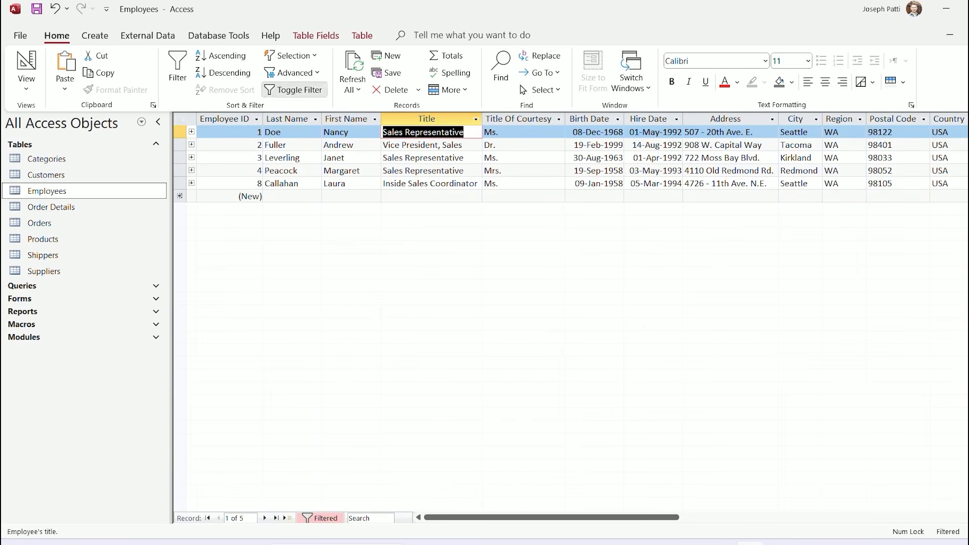
click(292, 73)
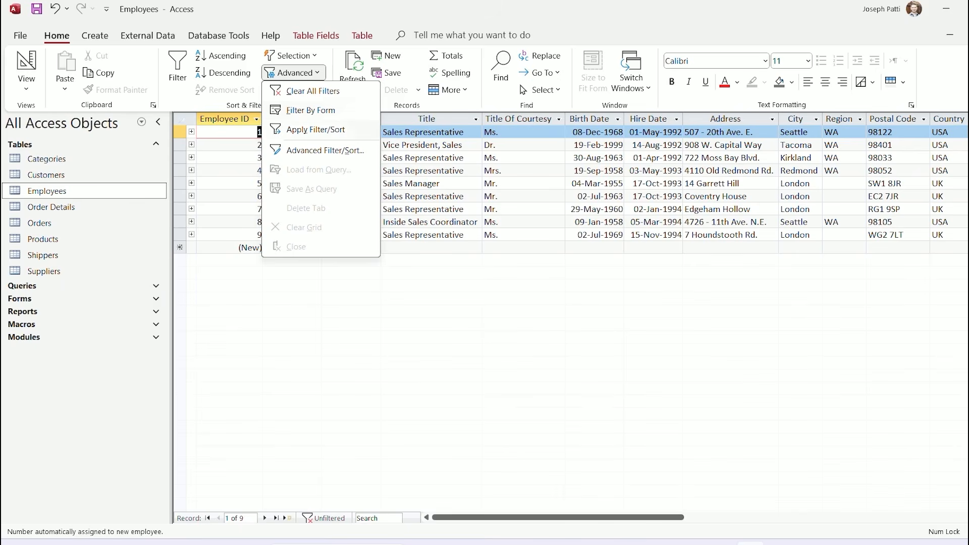
click(316, 129)
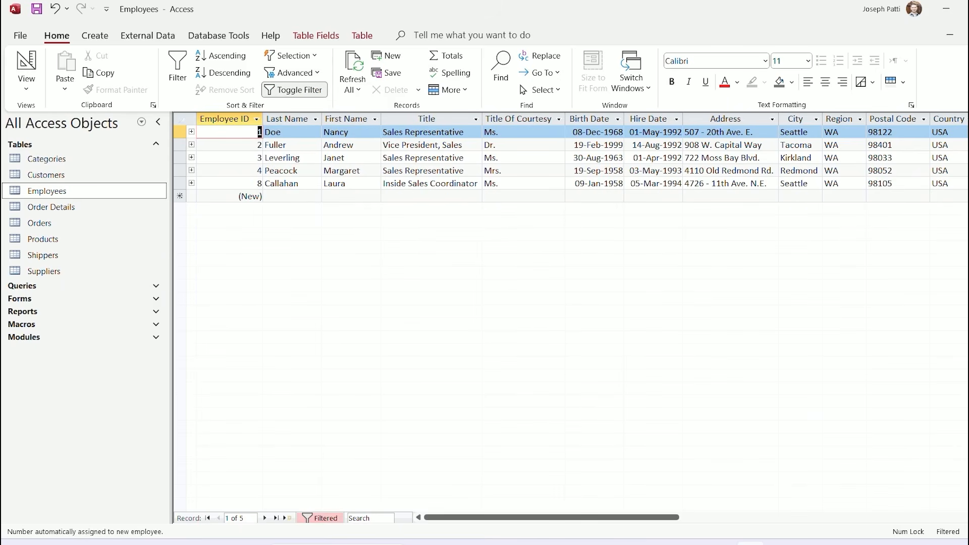
Open the Advanced Filter/Sort design, apply its Country = USA criteria, and return to the datasheet
click(291, 73)
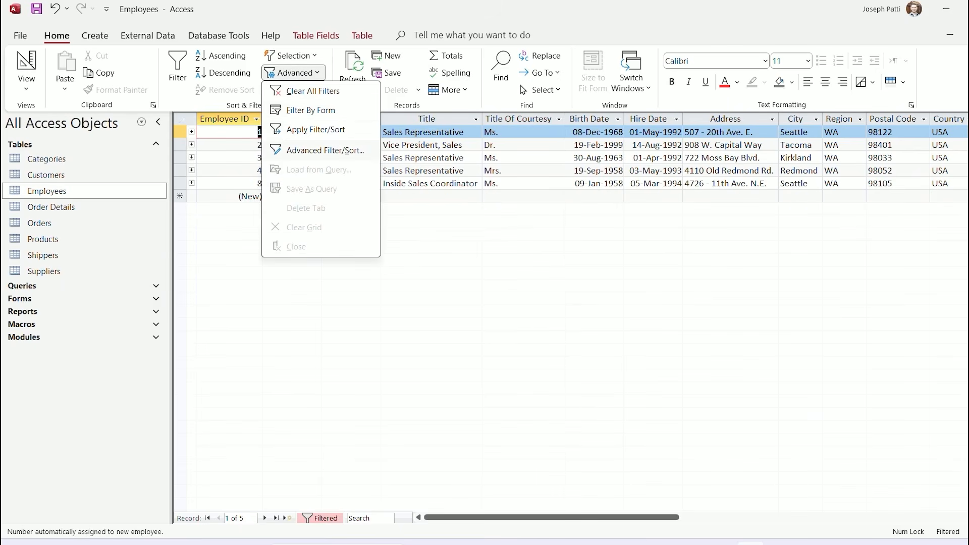
click(325, 150)
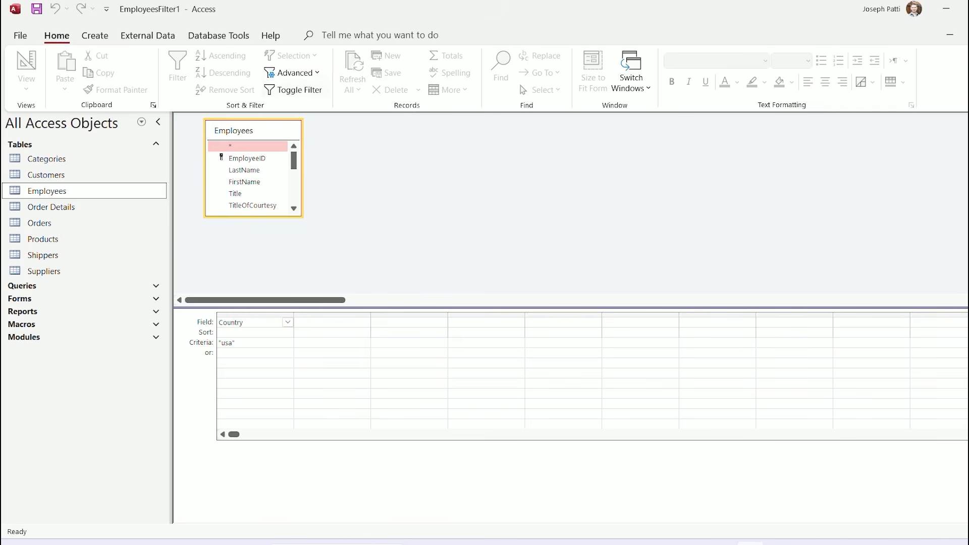
click(292, 72)
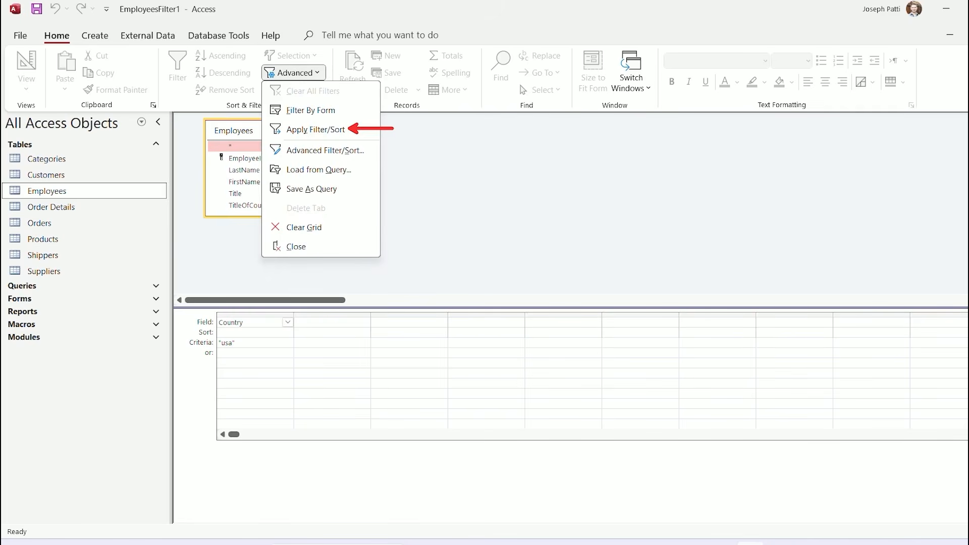
click(315, 130)
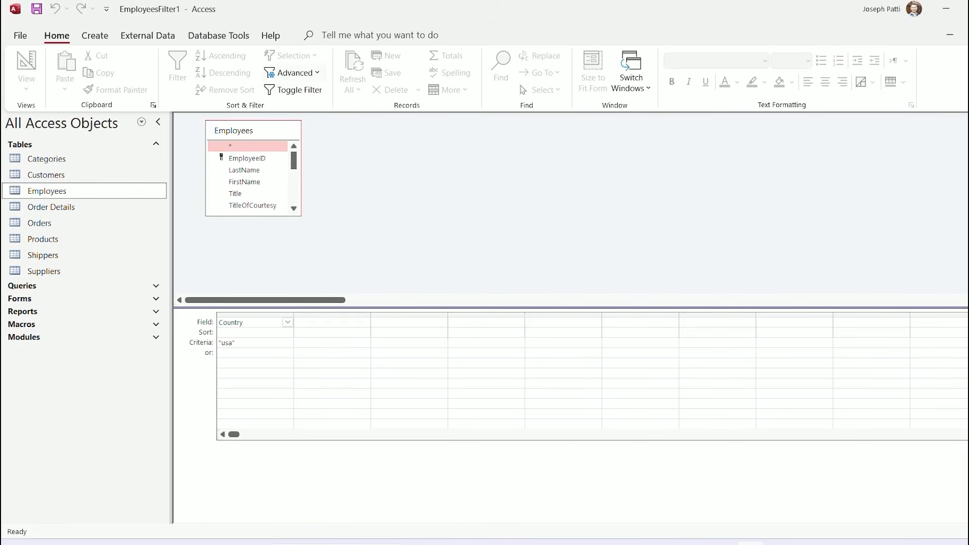
click(293, 73)
click(303, 130)
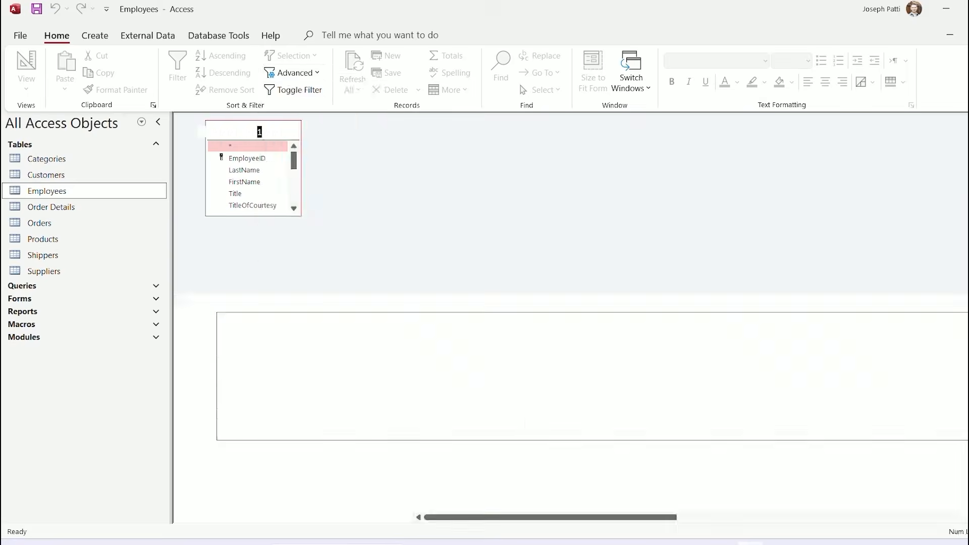
Toggle the USA filter off, on and off, then clear all filters to show all nine employees
click(294, 90)
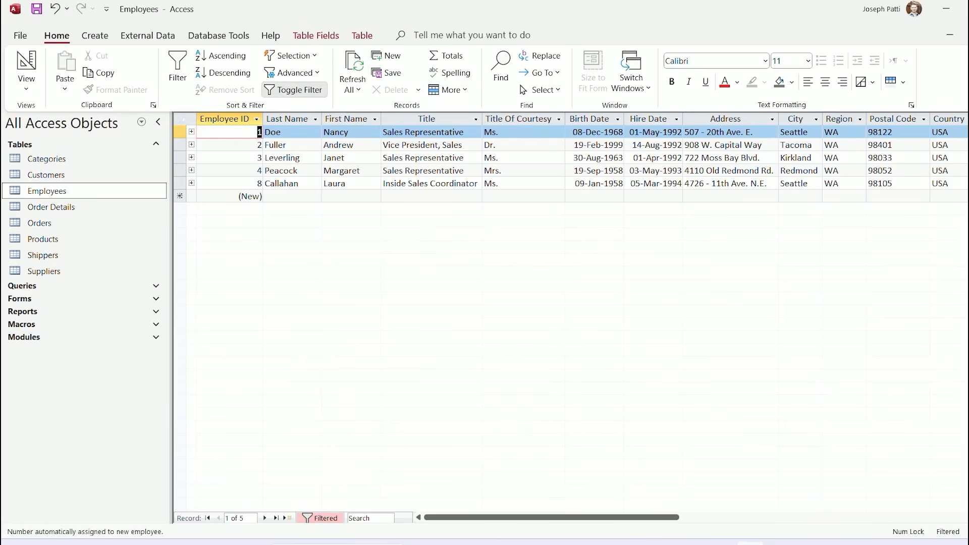
click(295, 90)
click(294, 89)
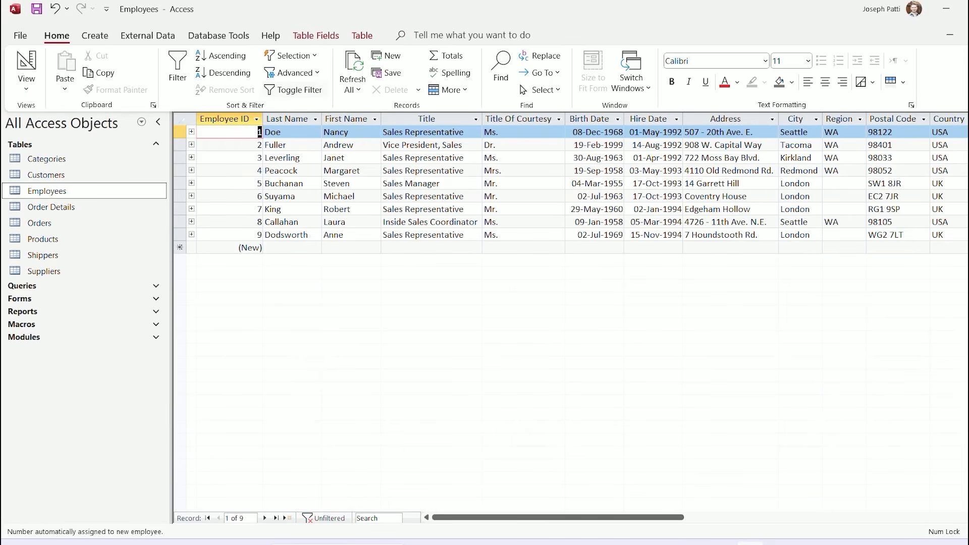
click(293, 73)
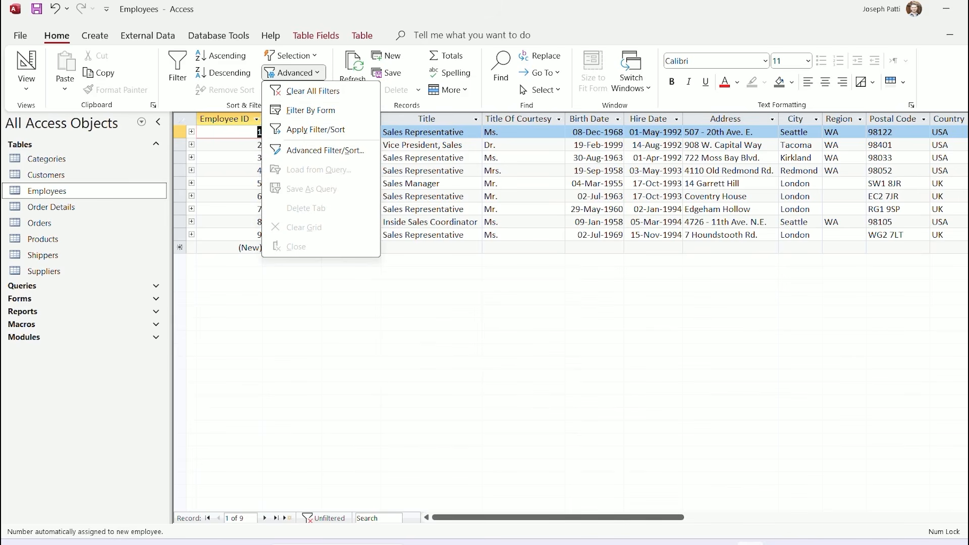
key(Escape)
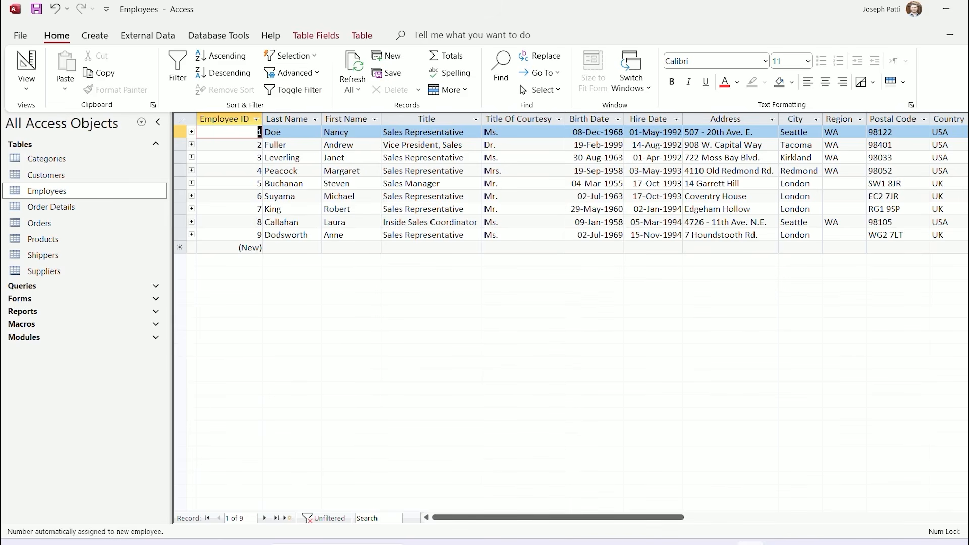
click(293, 73)
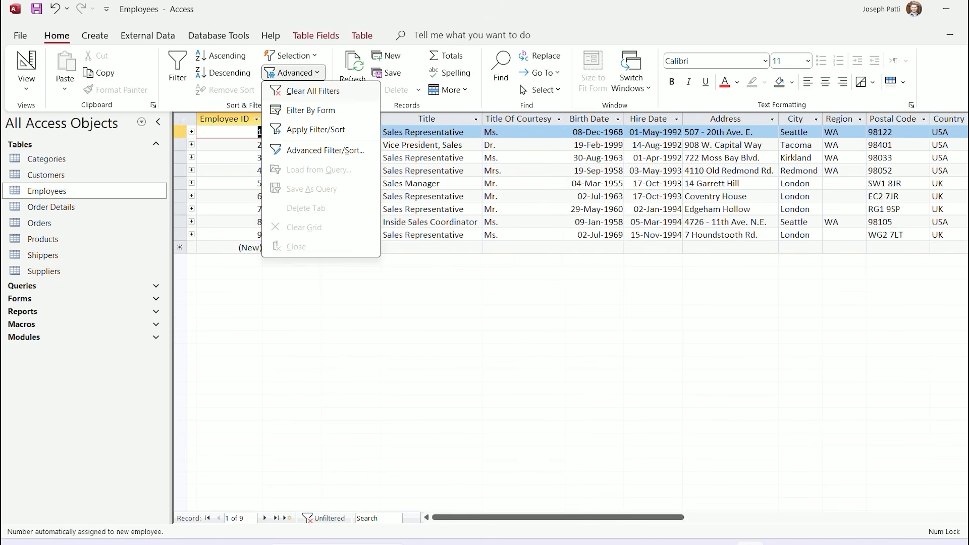
click(312, 92)
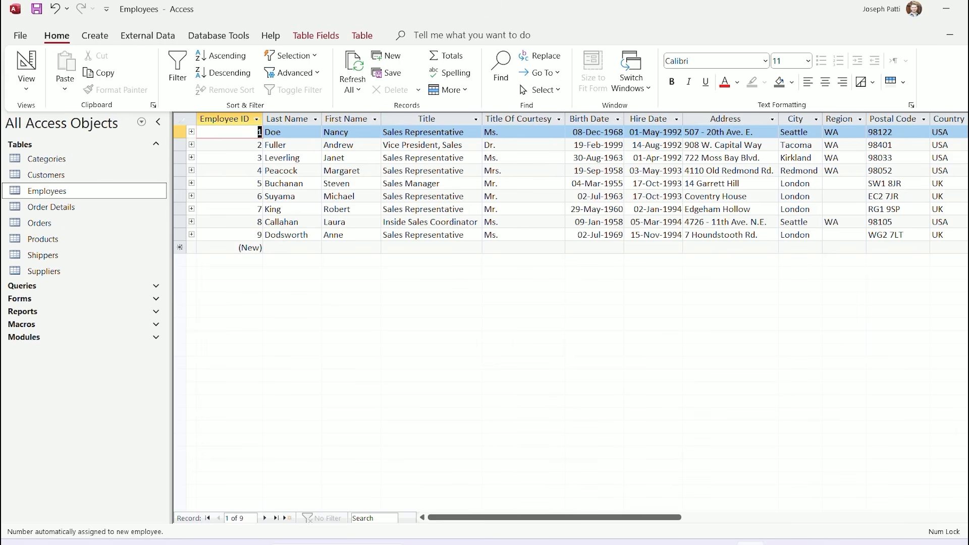
click(284, 158)
click(347, 158)
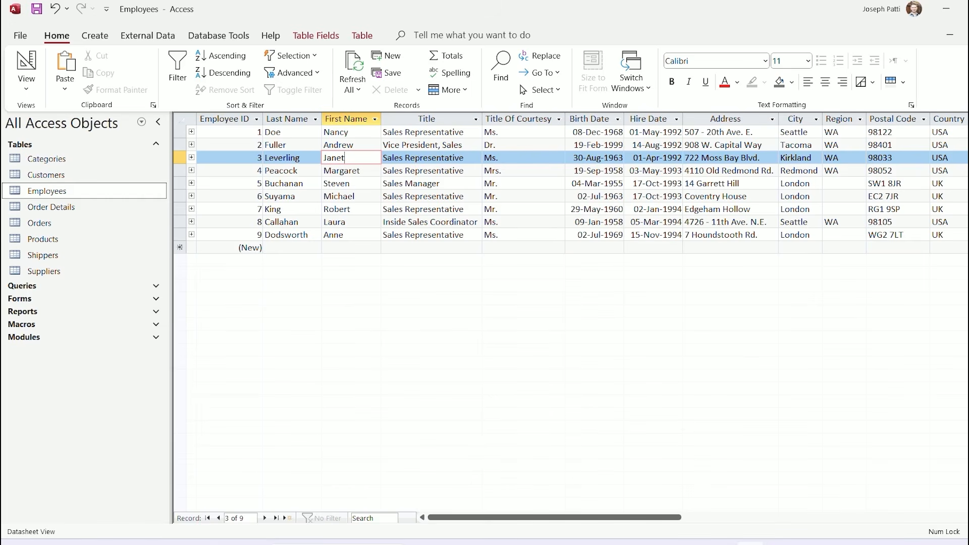
click(374, 119)
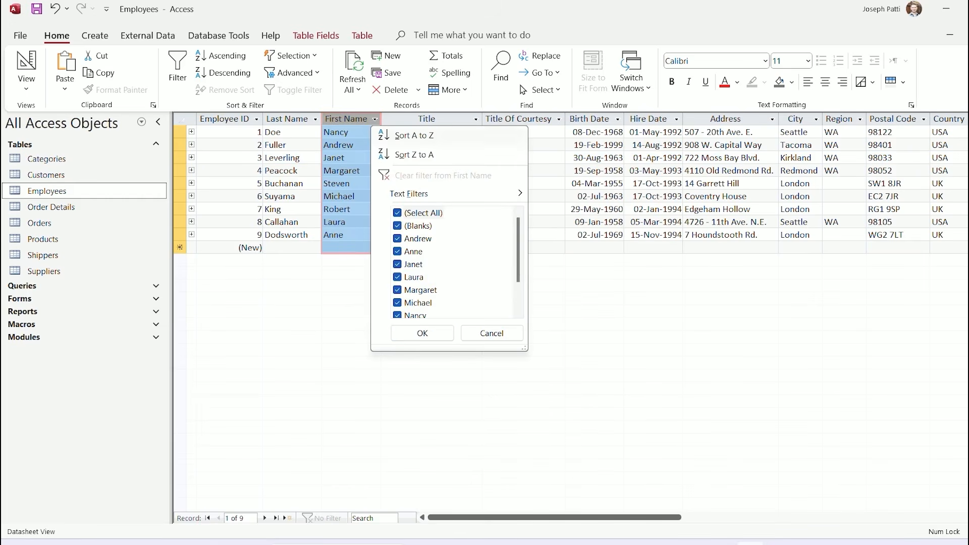
mouse_move(429, 194)
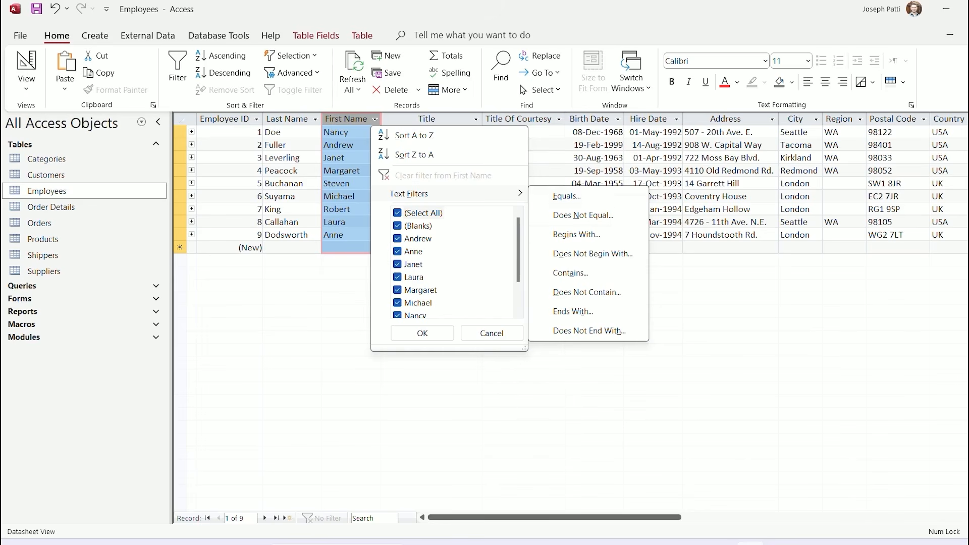
click(612, 146)
click(612, 145)
click(618, 119)
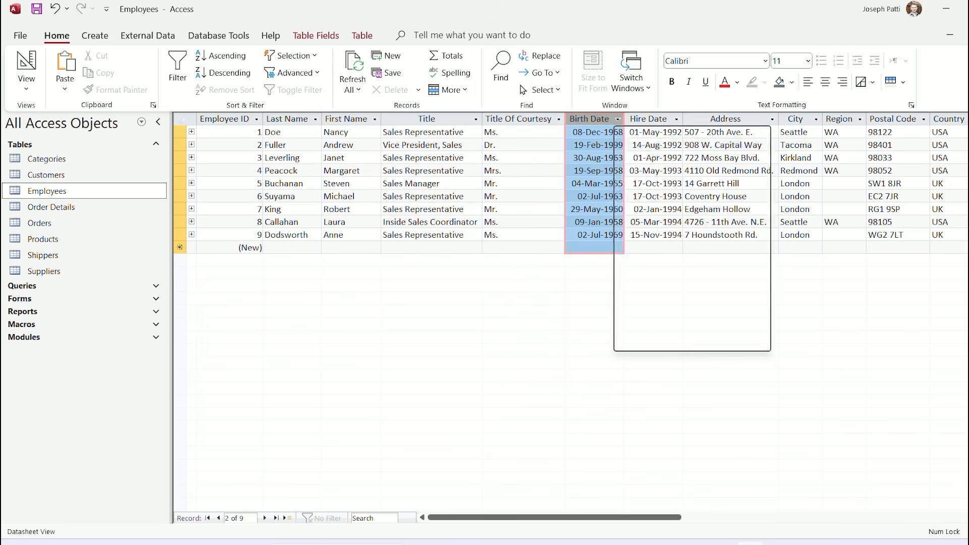
mouse_move(671, 194)
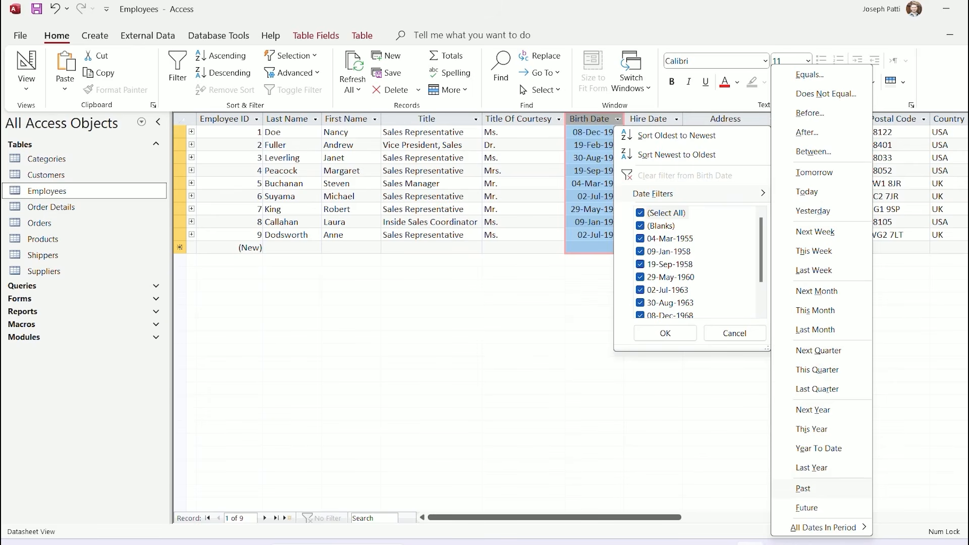
key(Escape)
key(Escape)
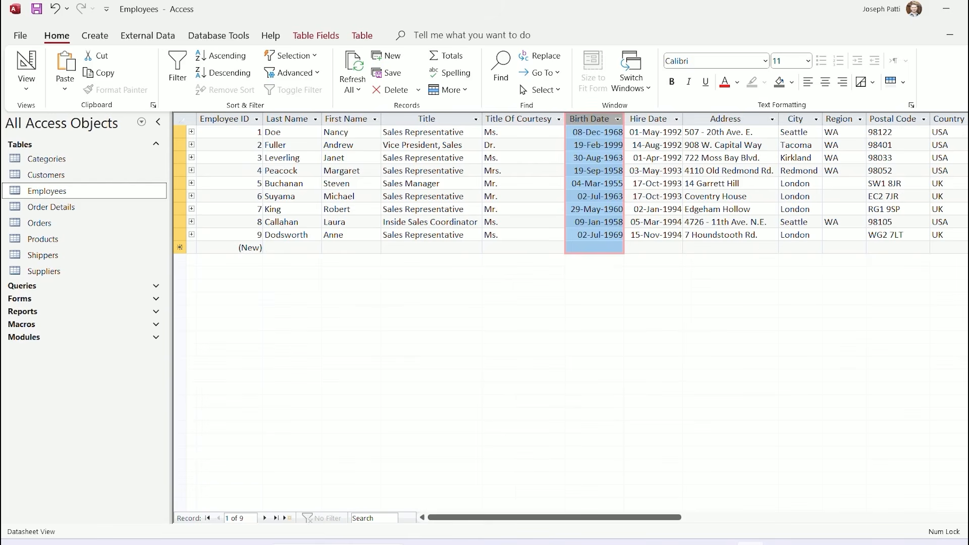
drag(555, 517, 633, 518)
click(724, 145)
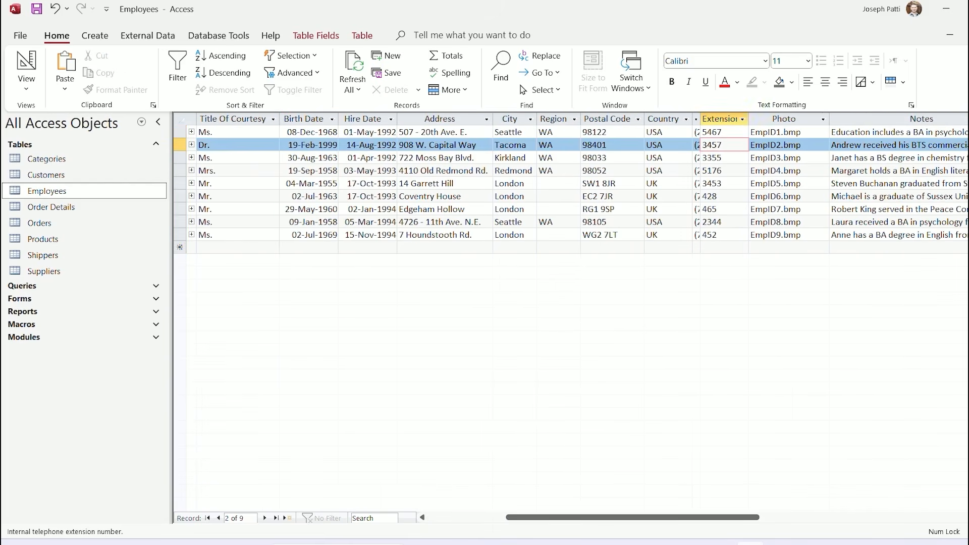
click(742, 119)
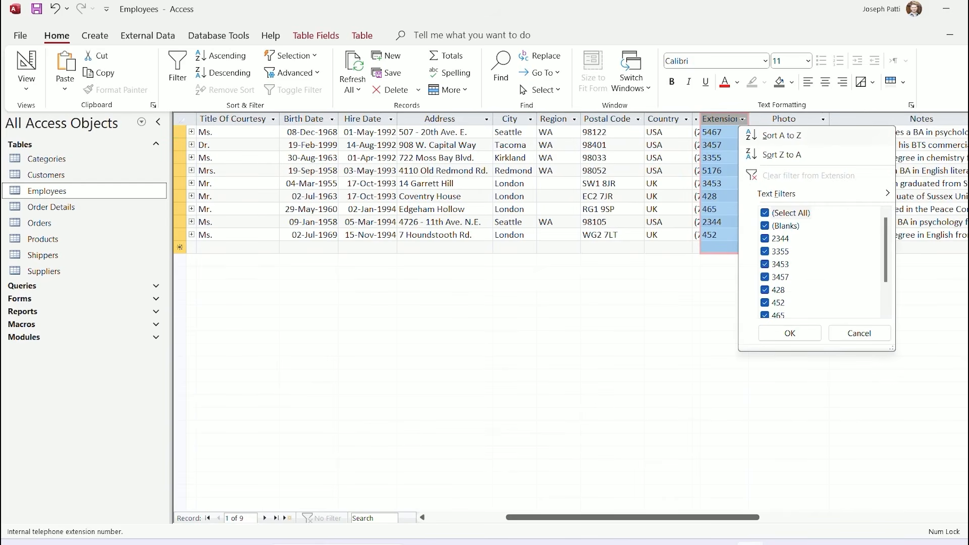
mouse_move(777, 194)
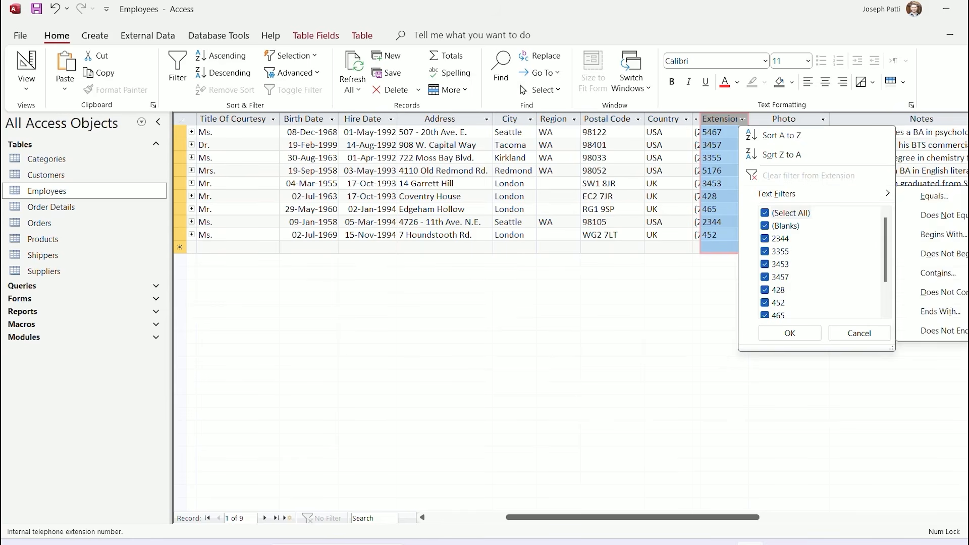
click(638, 119)
click(637, 119)
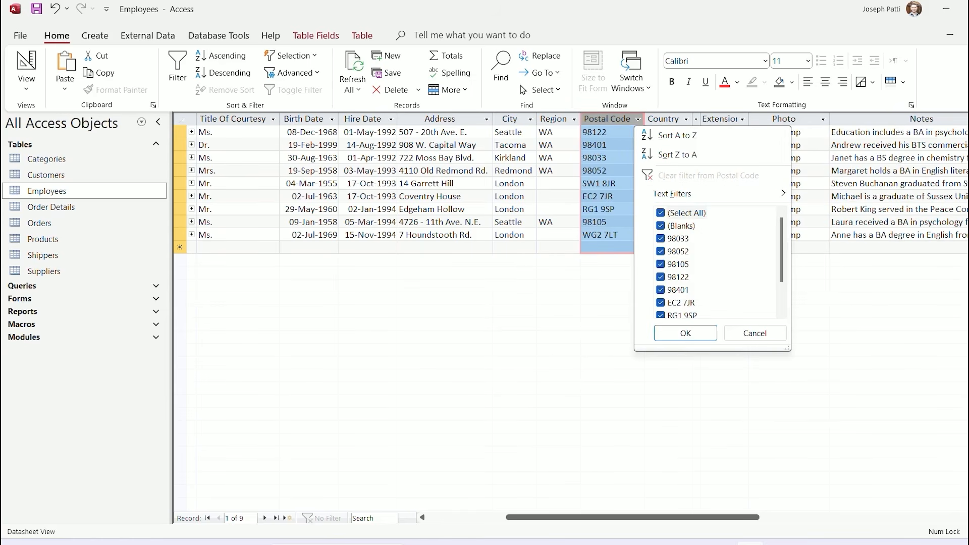
key(Escape)
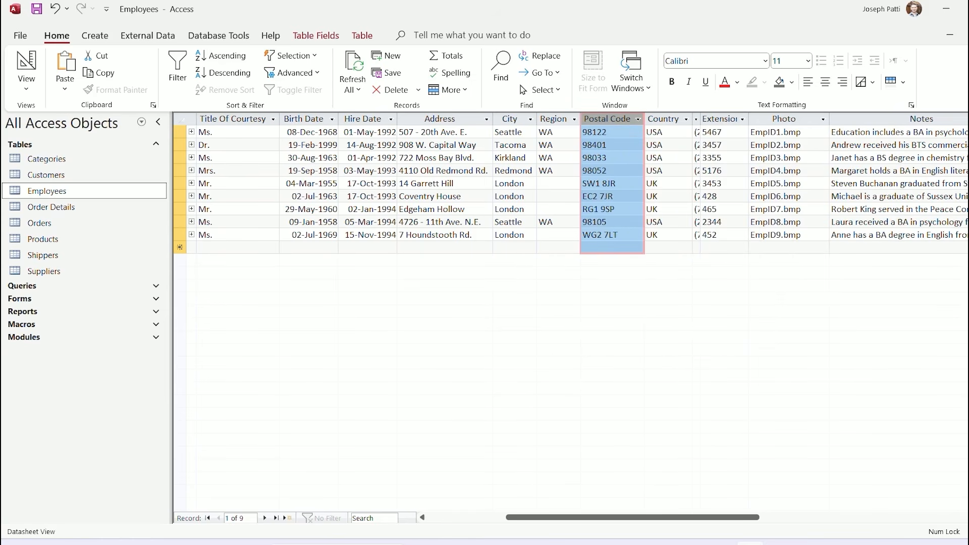
drag(633, 517, 555, 517)
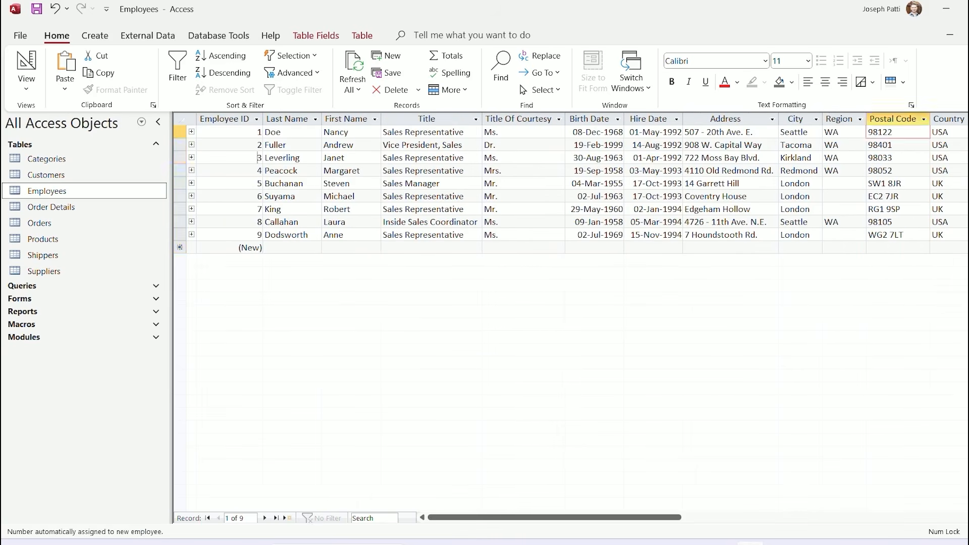
click(256, 119)
mouse_move(297, 194)
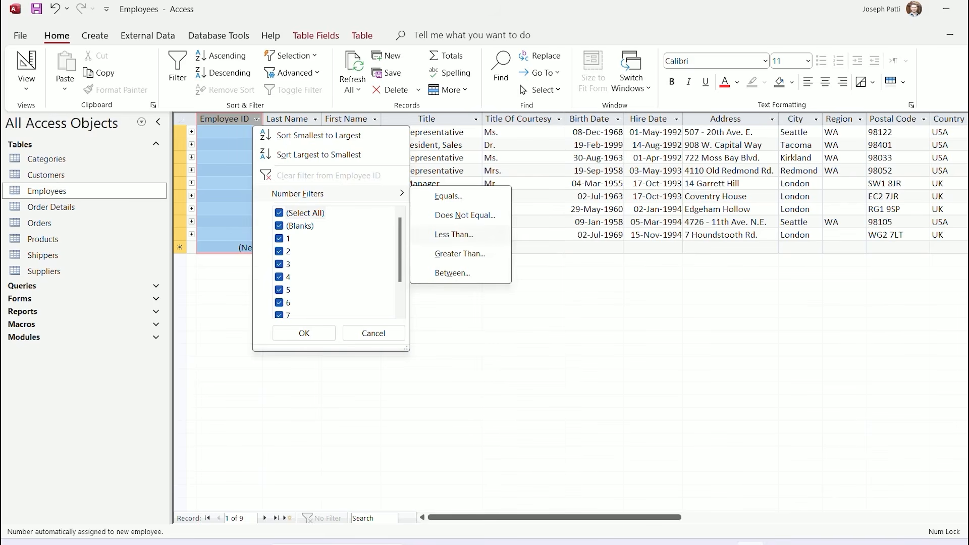
key(Escape)
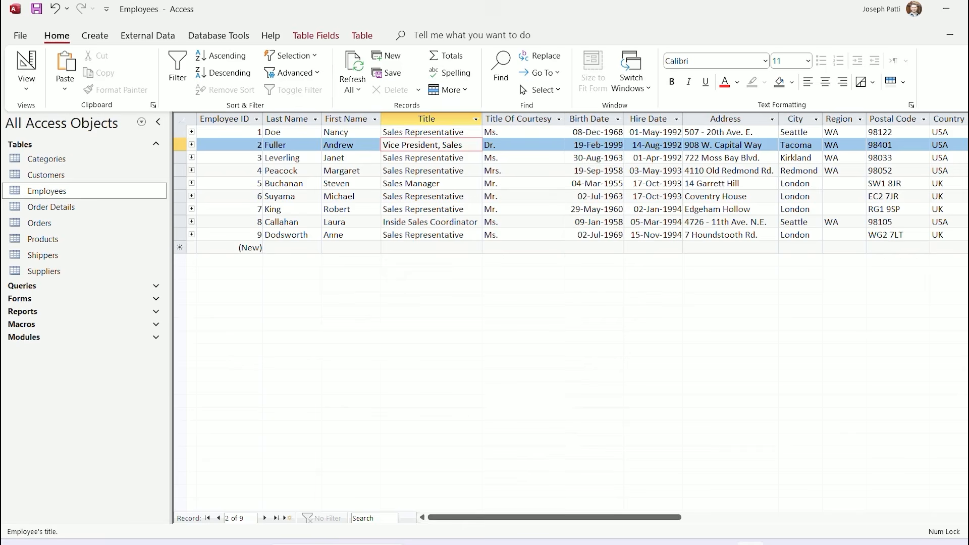
click(476, 120)
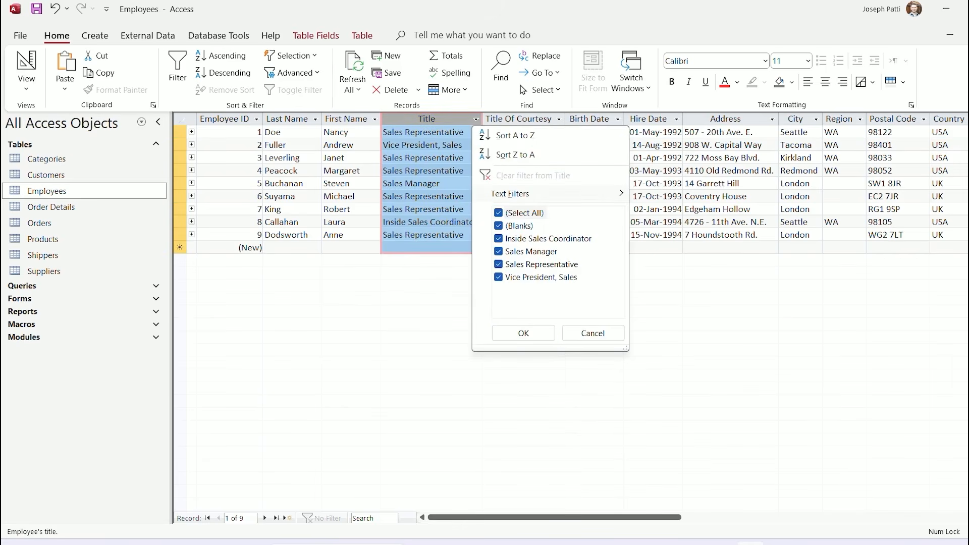
mouse_move(525, 194)
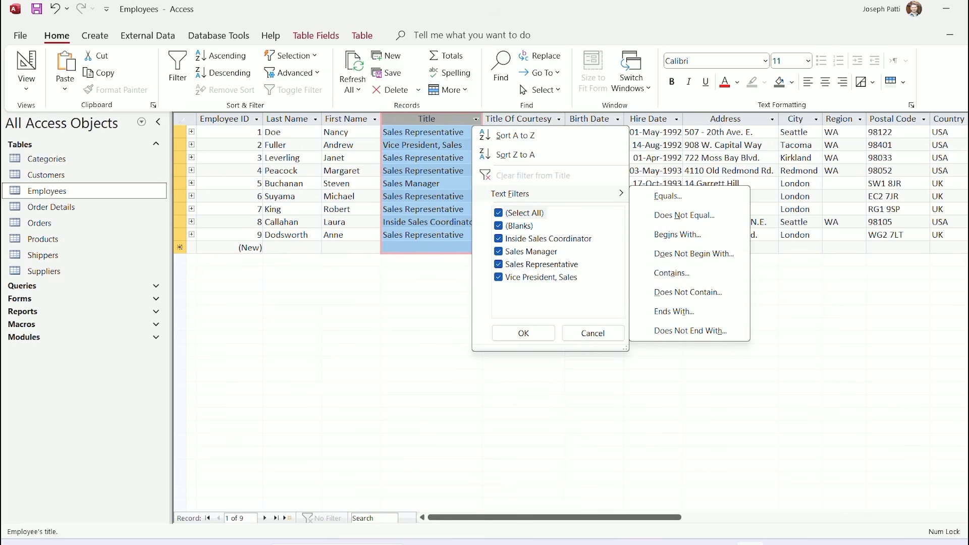
click(592, 333)
click(595, 158)
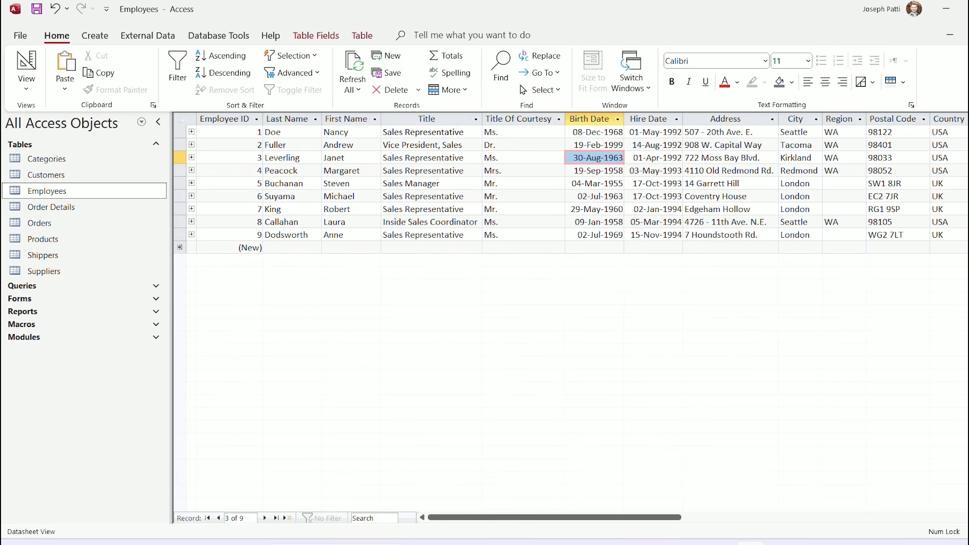
click(617, 119)
mouse_move(666, 194)
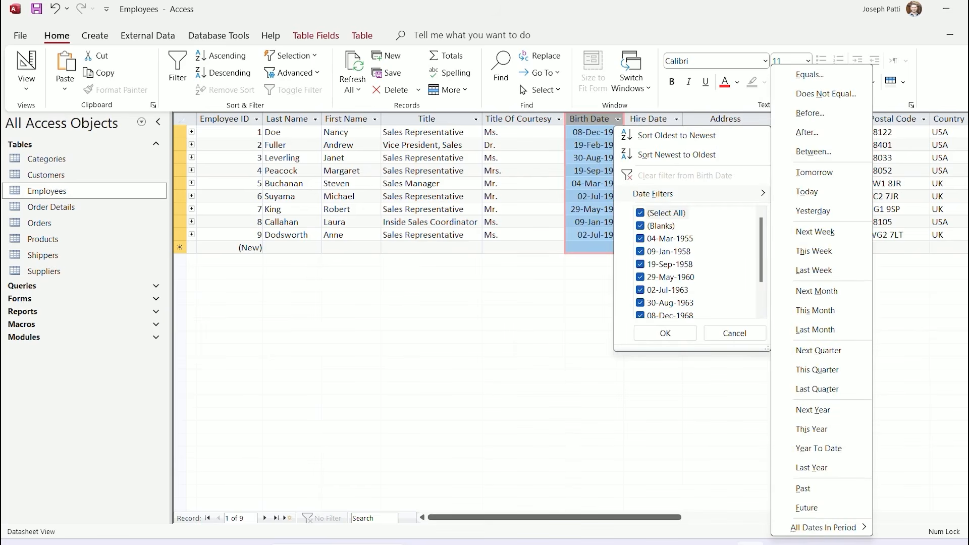
click(735, 333)
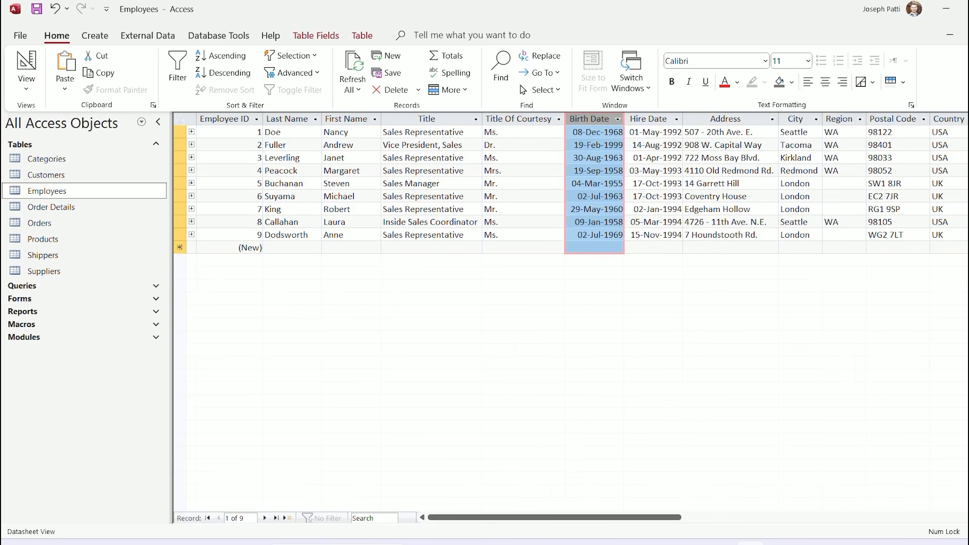
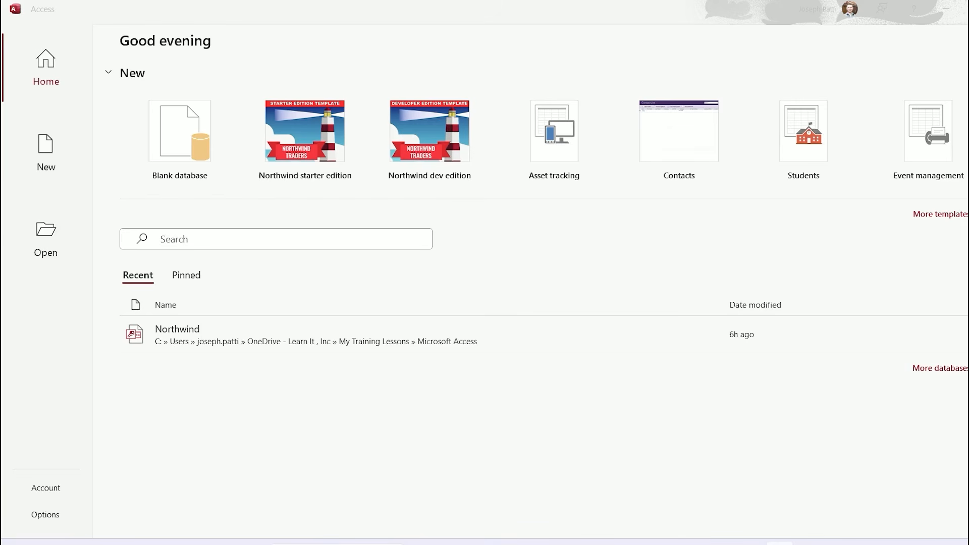
Browse the full database template gallery, then go back to the start screen
click(940, 214)
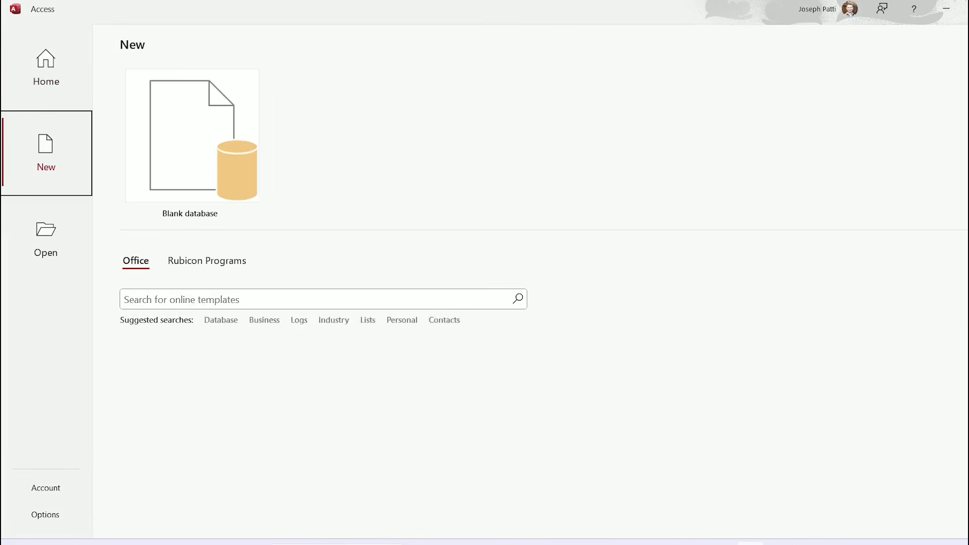
scroll(633, 202, down, 8)
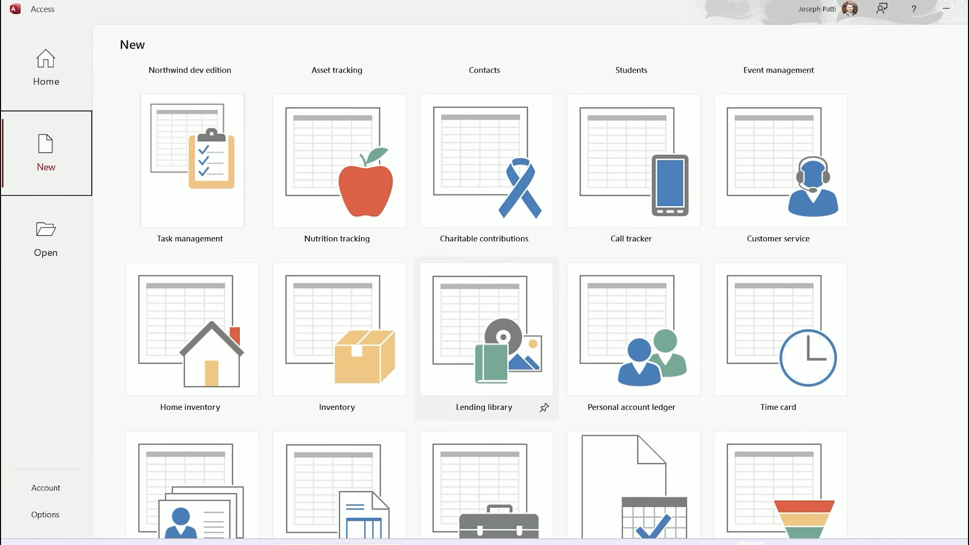
scroll(485, 353, up, 7)
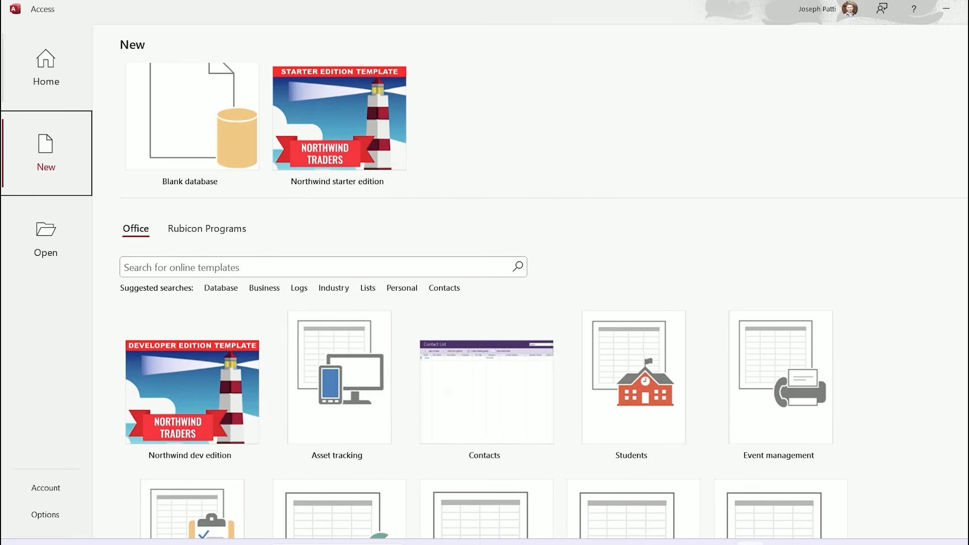
scroll(191, 152, up, 1)
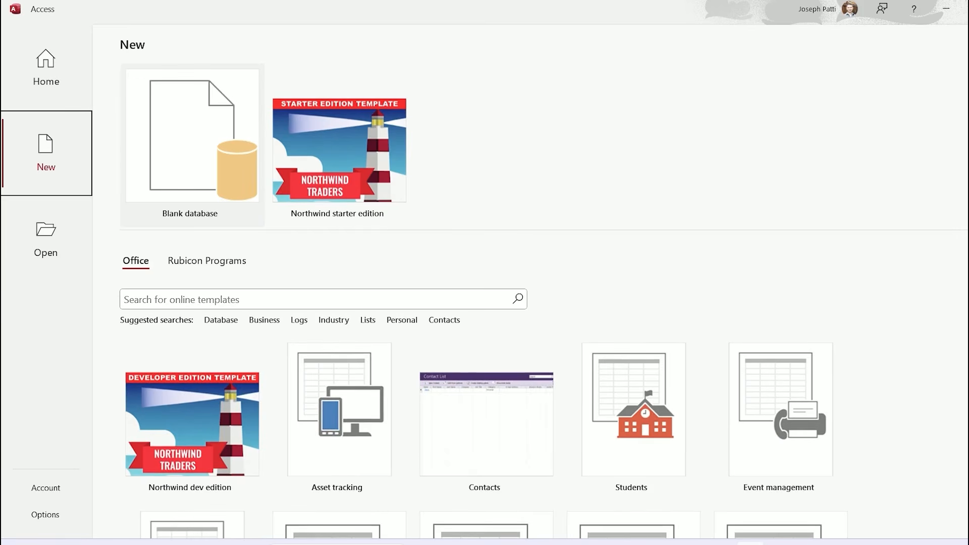
click(46, 67)
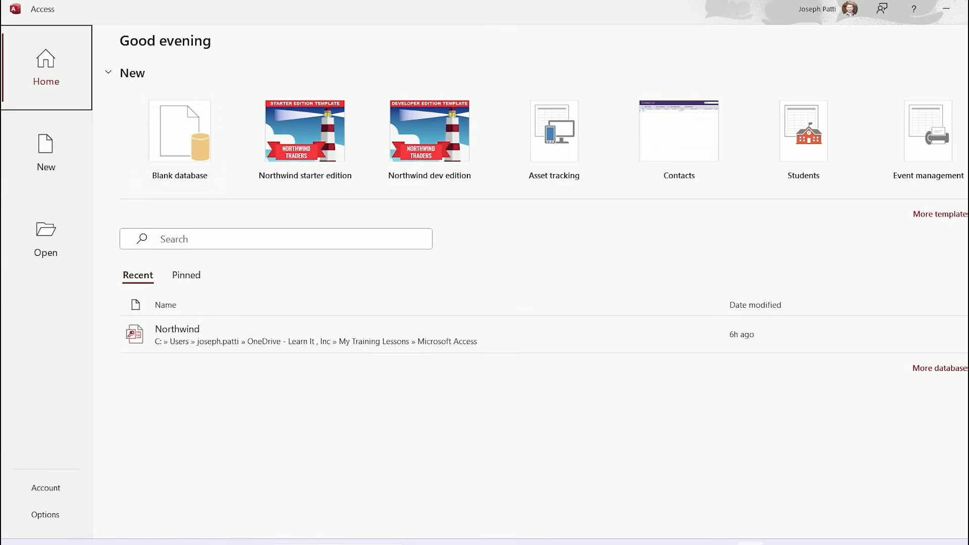
Create a blank database named AccessFun
click(188, 144)
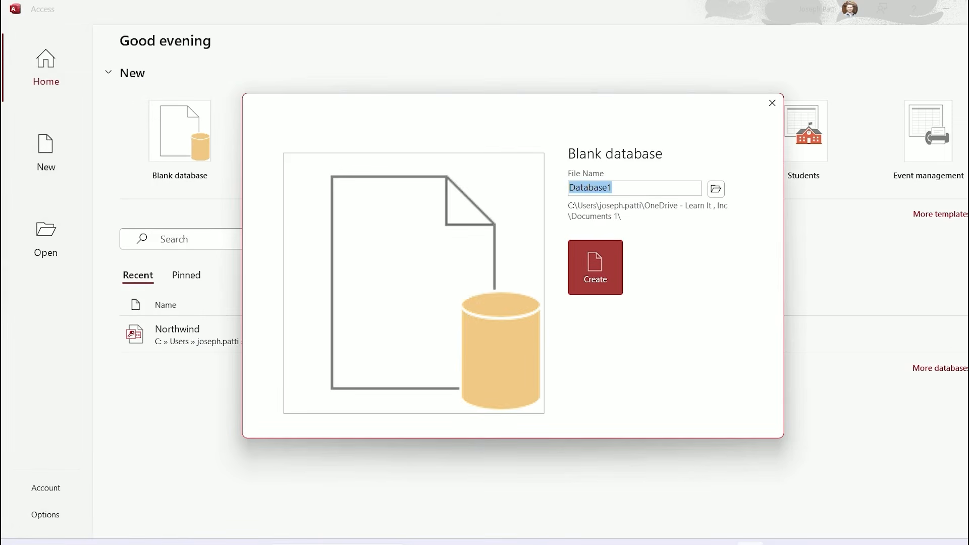
text(AccessFun)
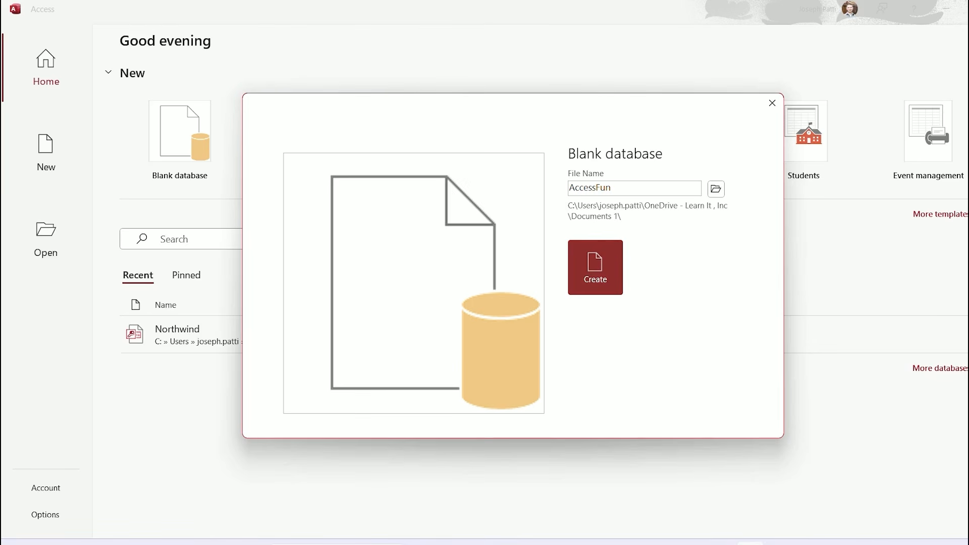
click(595, 267)
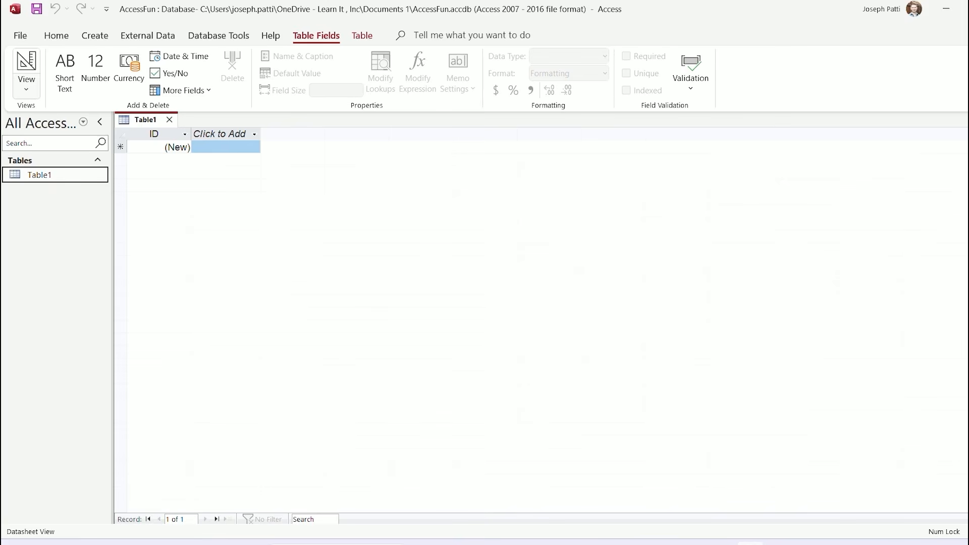
Switch Table1 to Design View, saving it as Employees
click(26, 89)
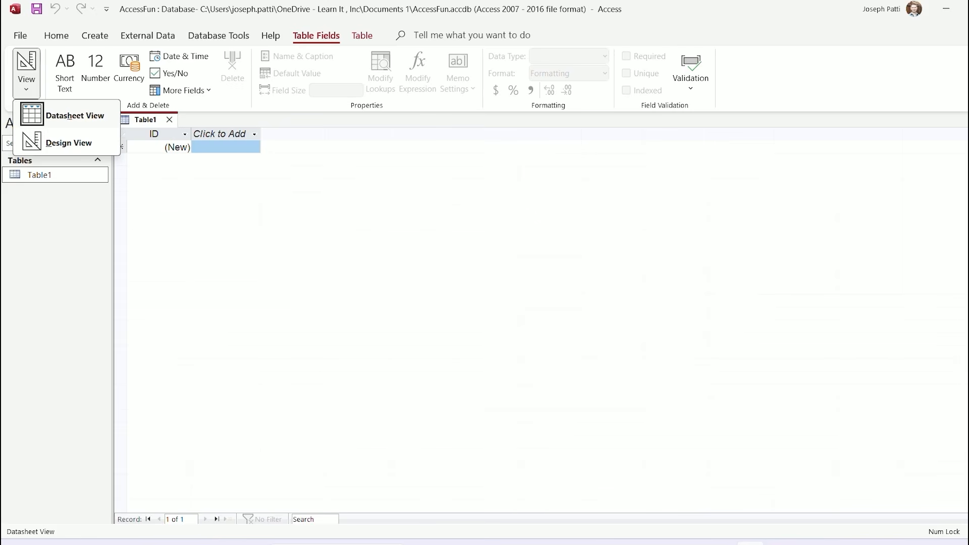
click(69, 143)
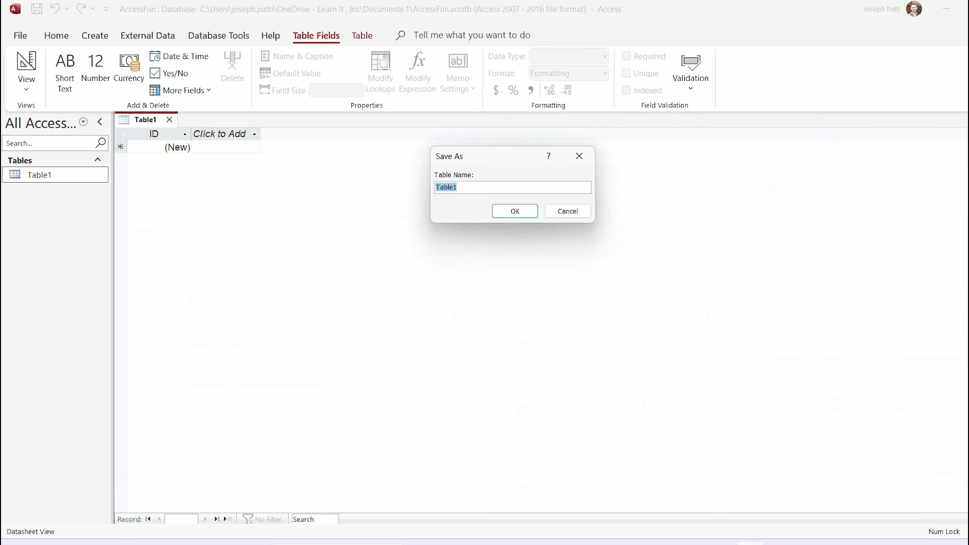
text(Employees)
key(Return)
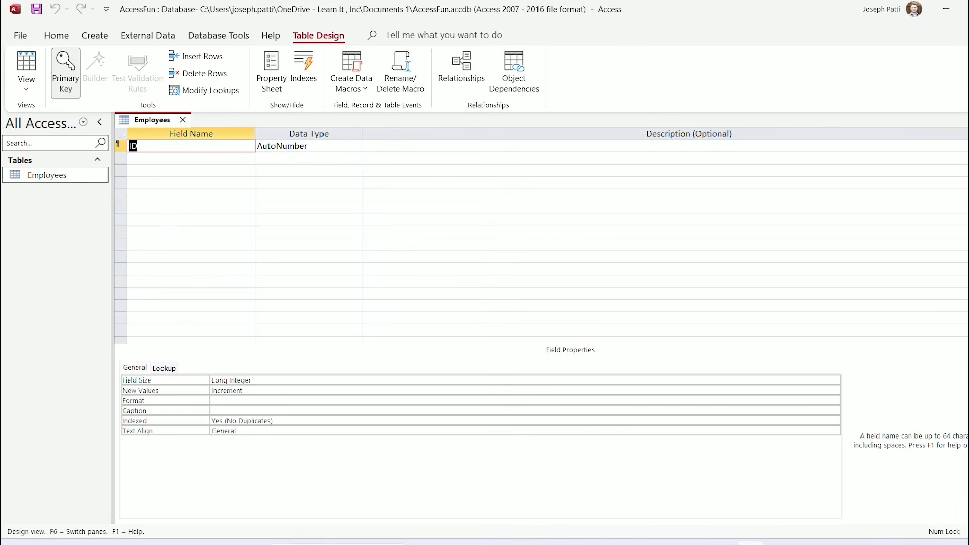
Toggle the ID field's primary key off and back on, and rename it EmployeeID
right_click(120, 146)
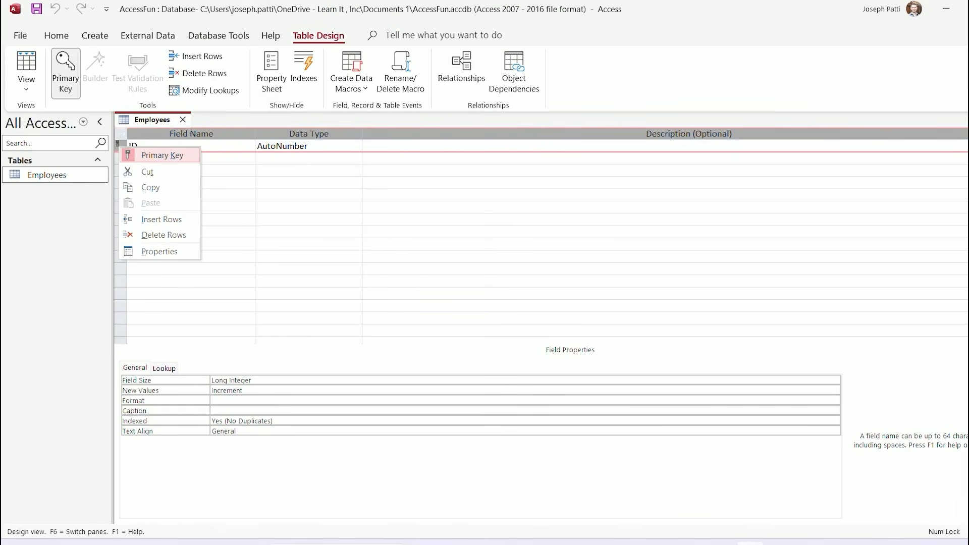
click(162, 155)
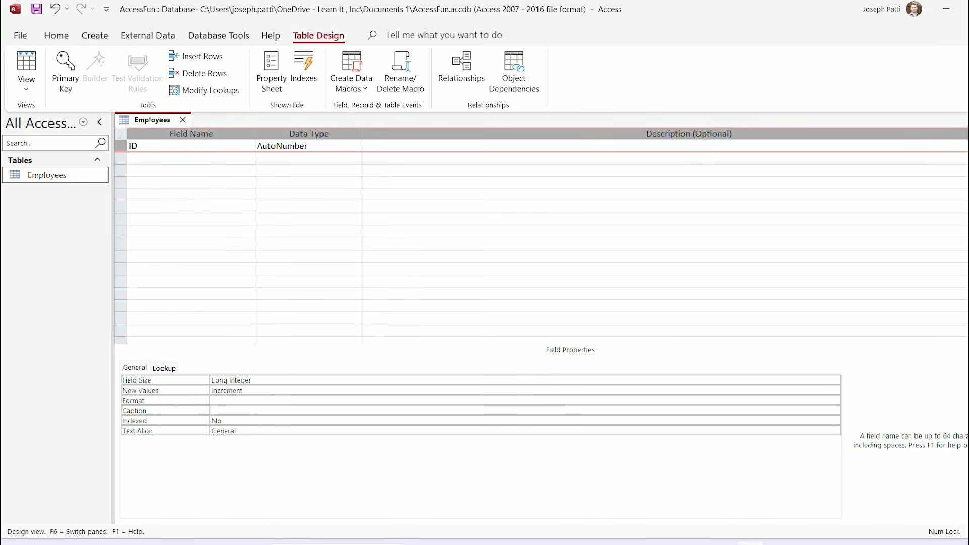
click(146, 145)
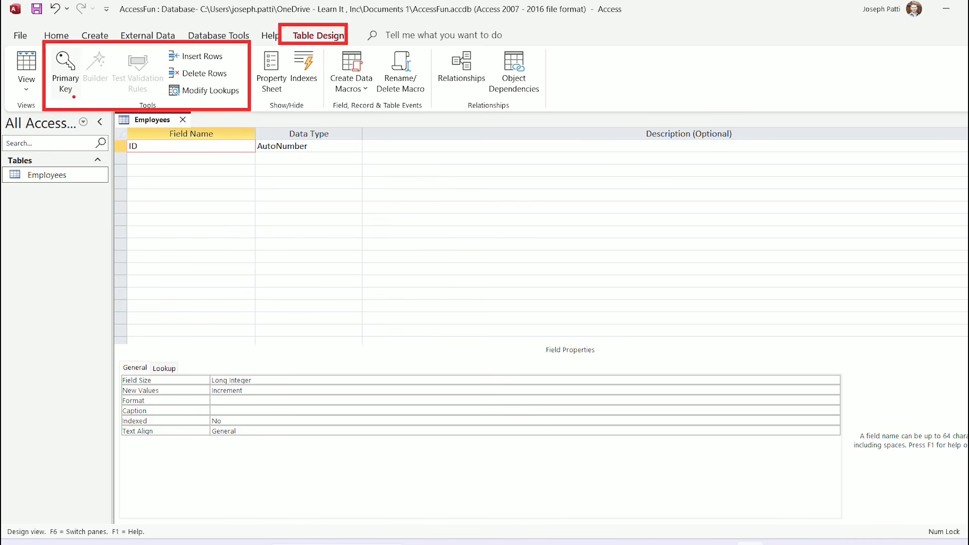
click(66, 73)
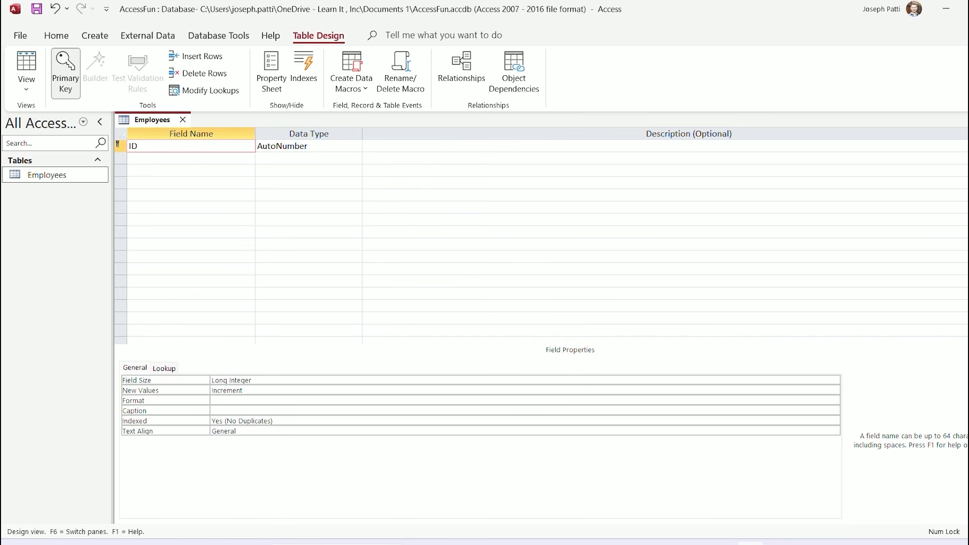
text(Employee)
Add a FirstName field below EmployeeID, keeping the Short Text data type
click(191, 159)
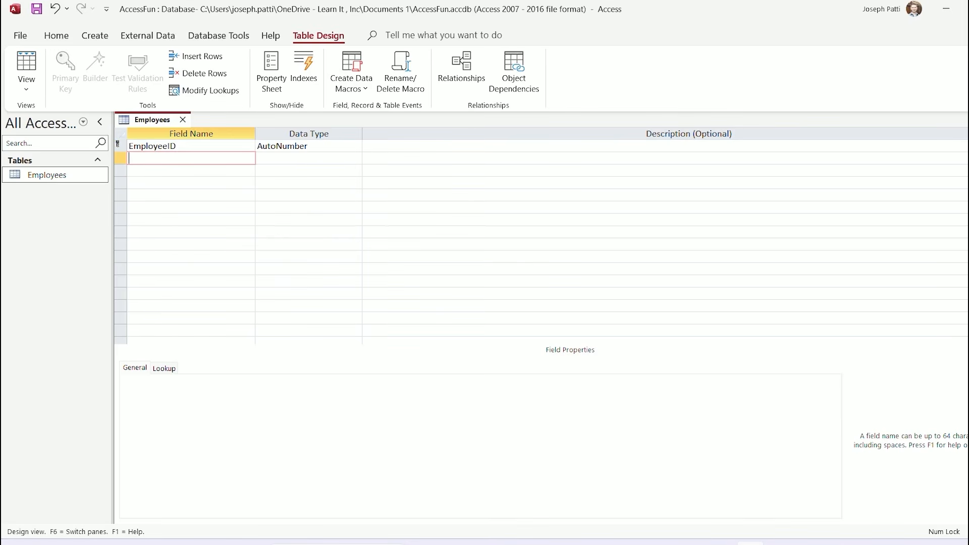
text(FirstName)
click(278, 158)
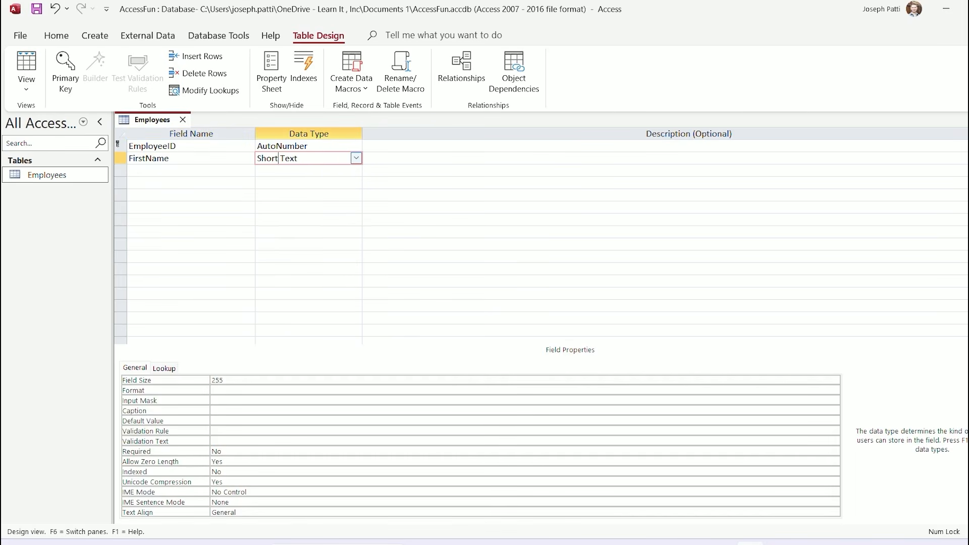
key(alt+Down)
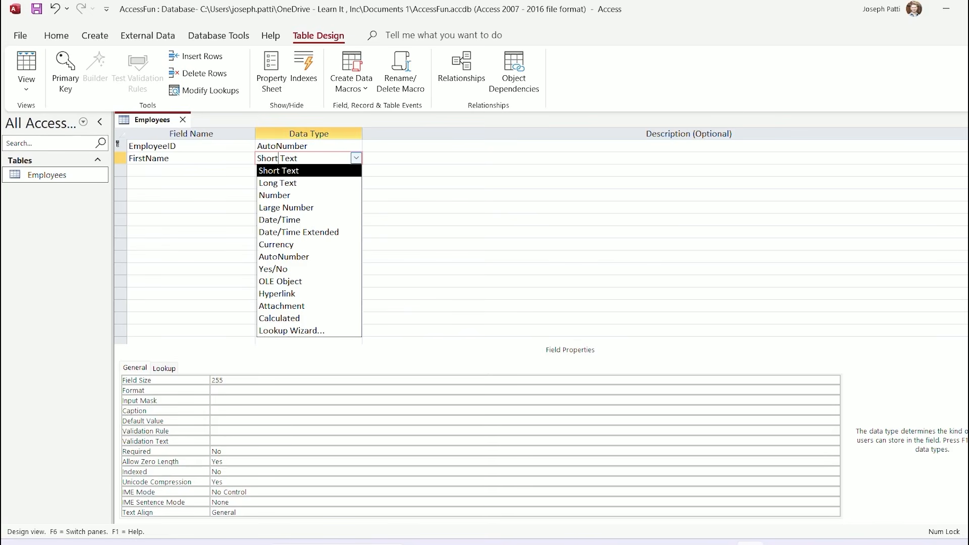
key(Down)
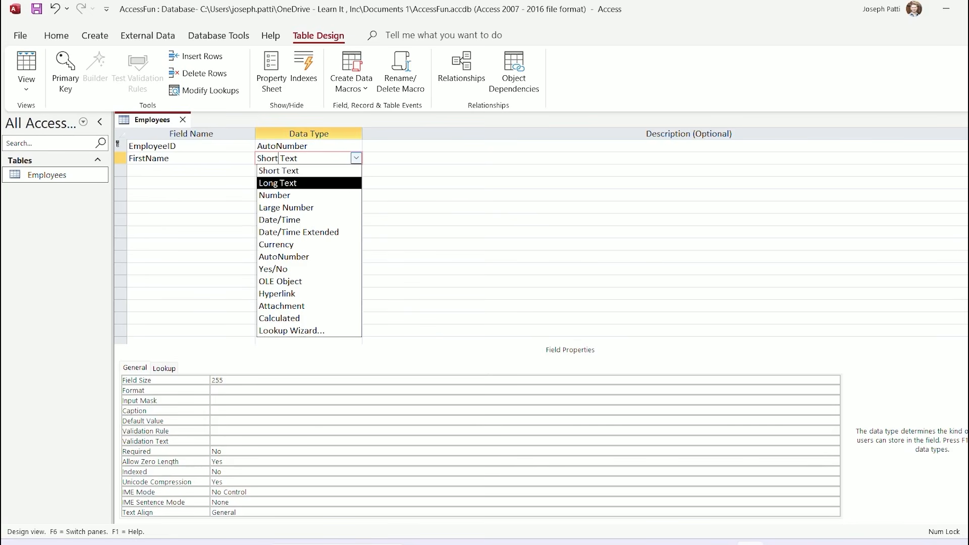
key(Down)
key(Down)
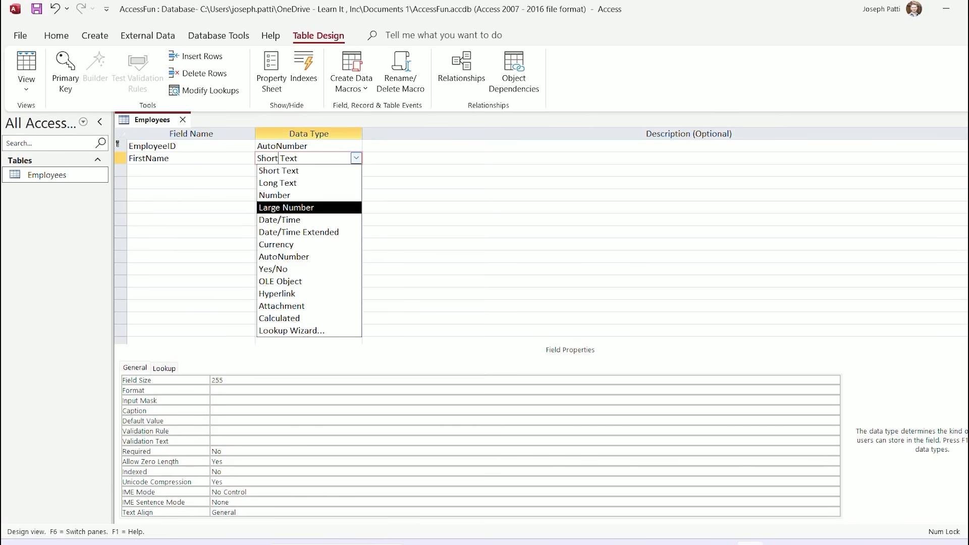
key(Down)
key(Down)
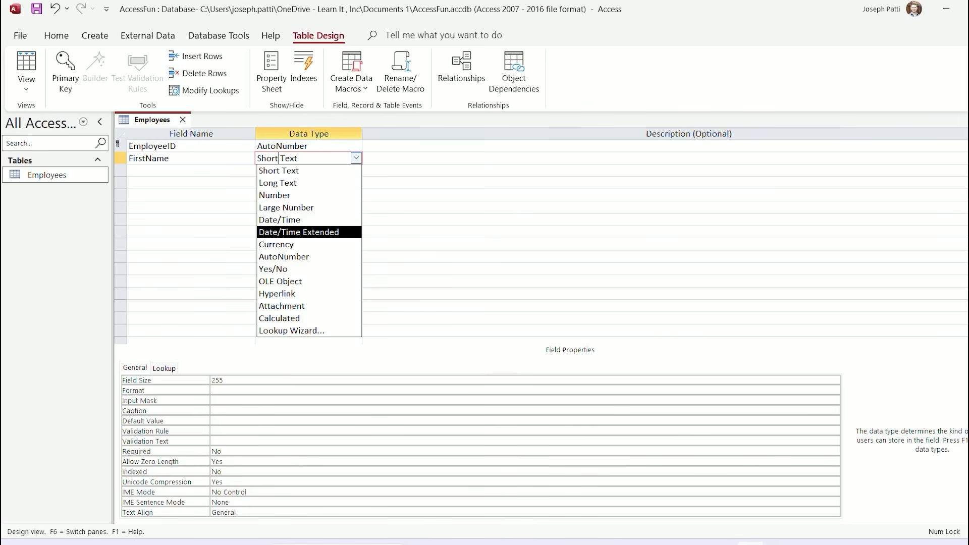
key(Down)
key(Down)
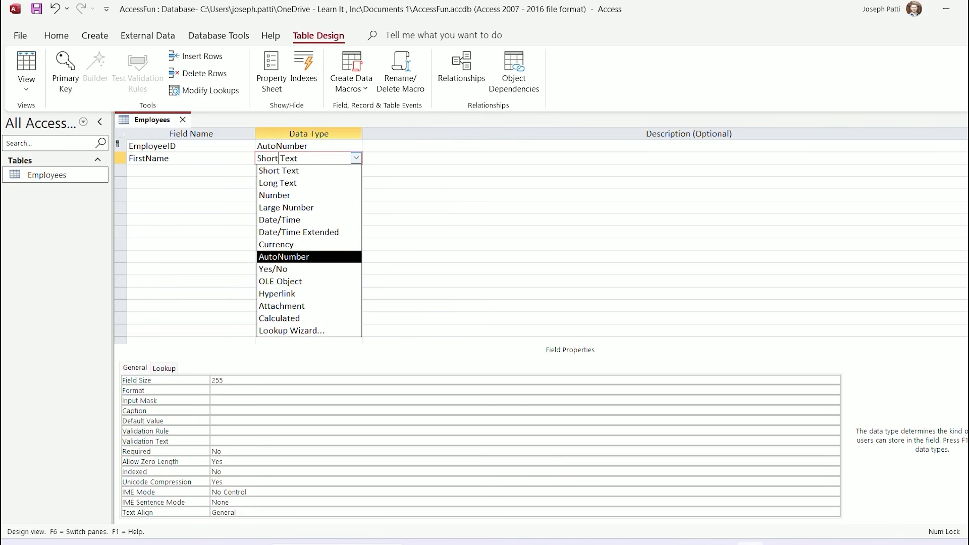
key(Down)
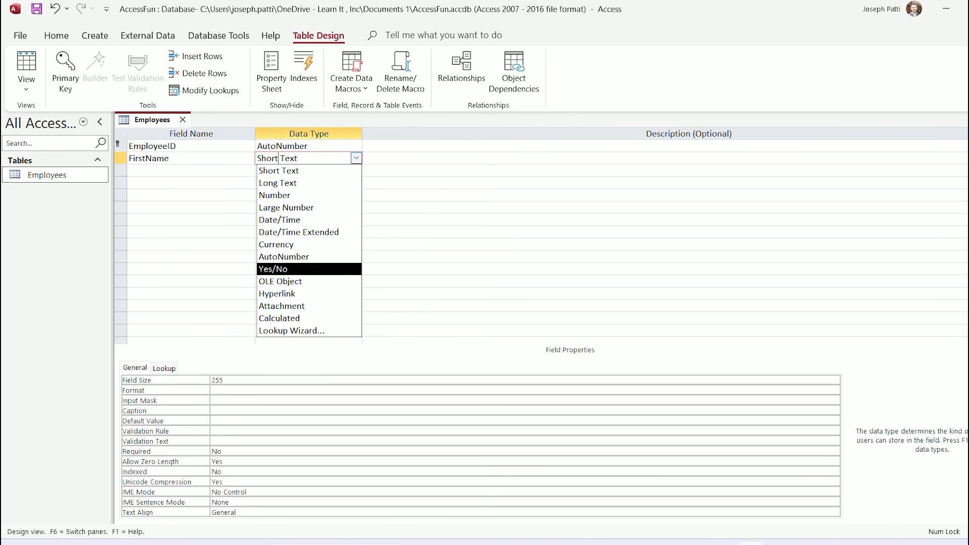
key(Down)
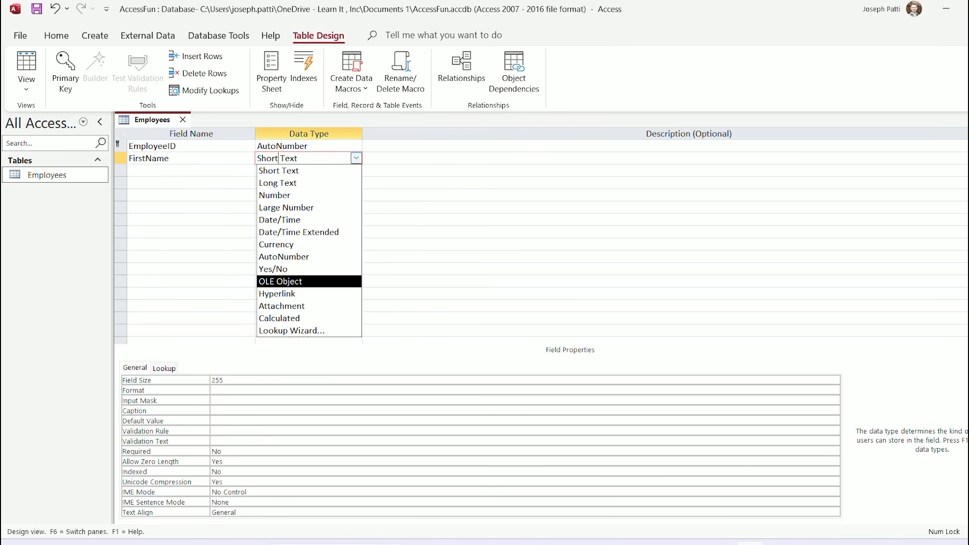
key(Down)
key(Down)
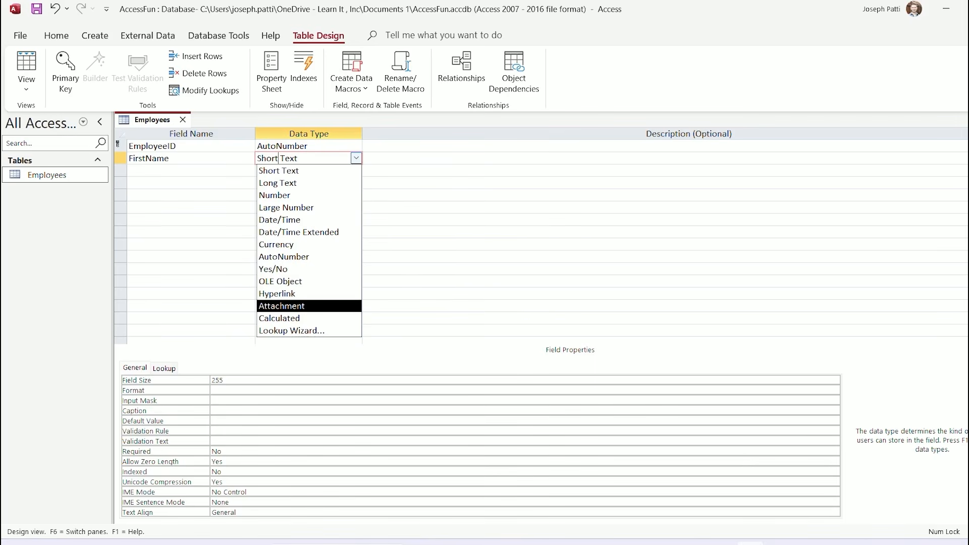
key(Down)
key(Down)
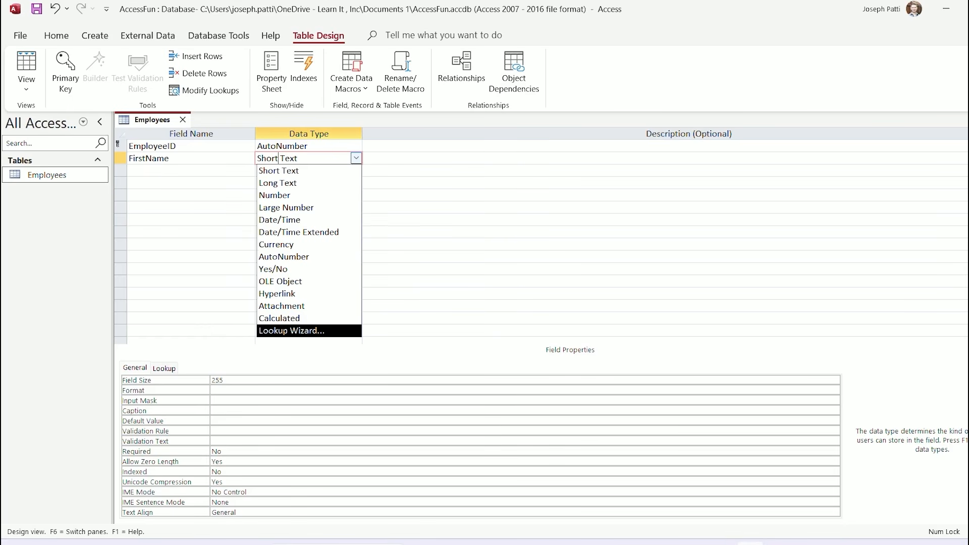
key(Down)
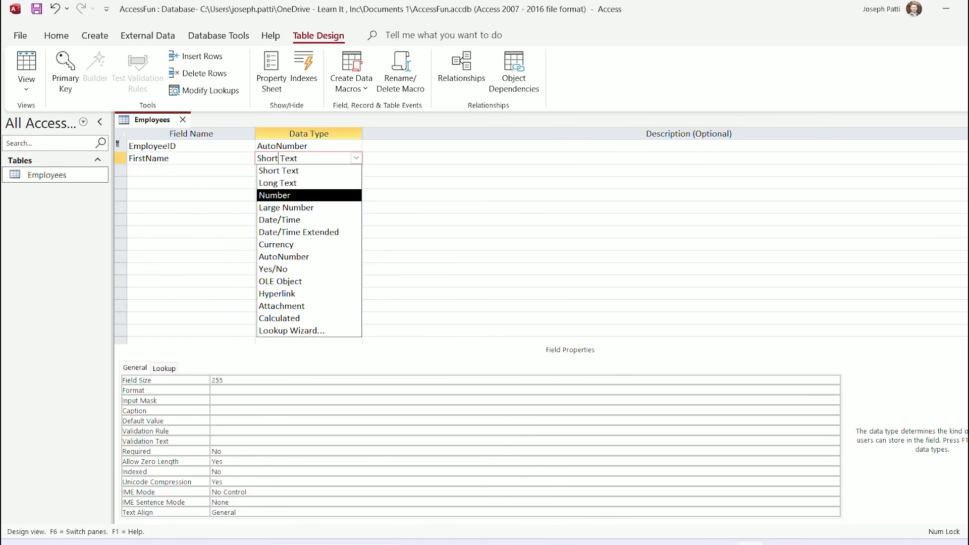
key(Up)
key(Up)
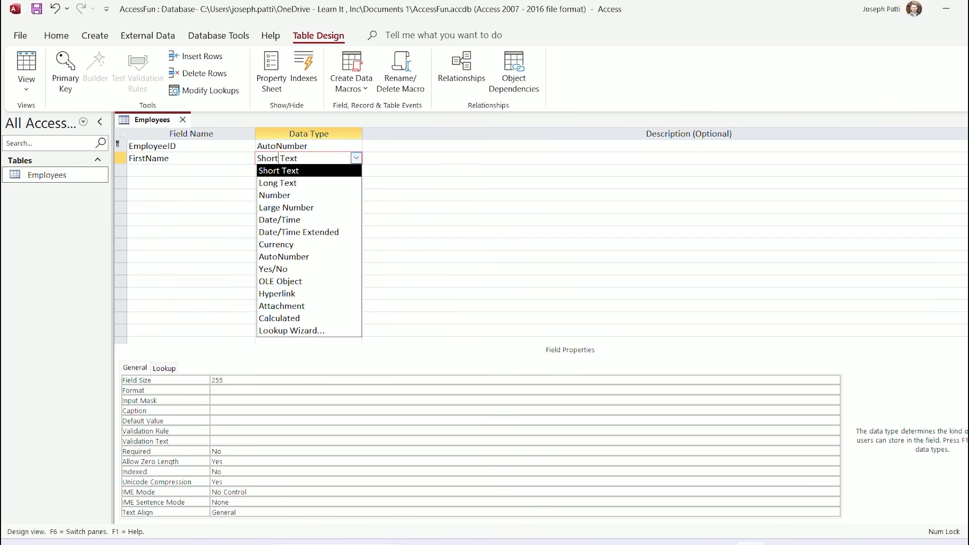
key(Return)
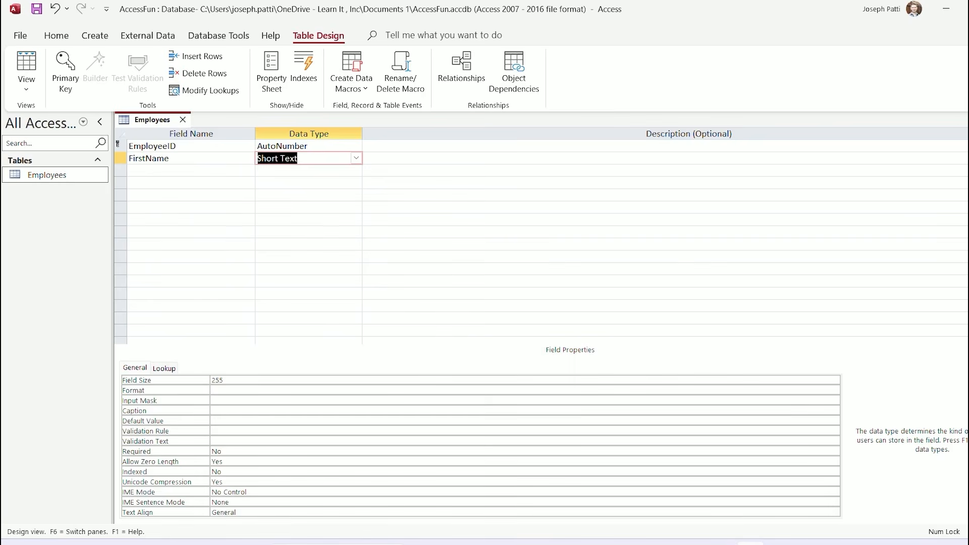
click(259, 171)
click(298, 158)
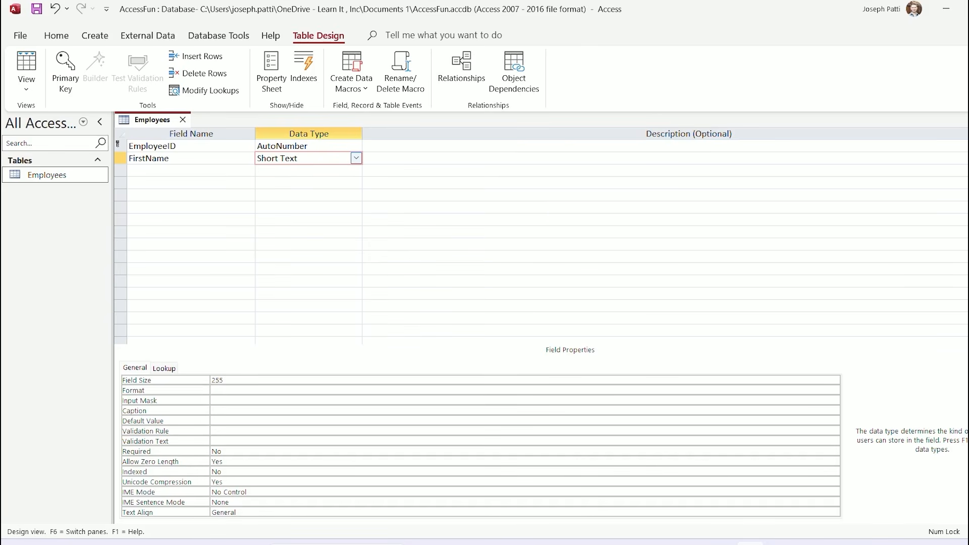
click(356, 158)
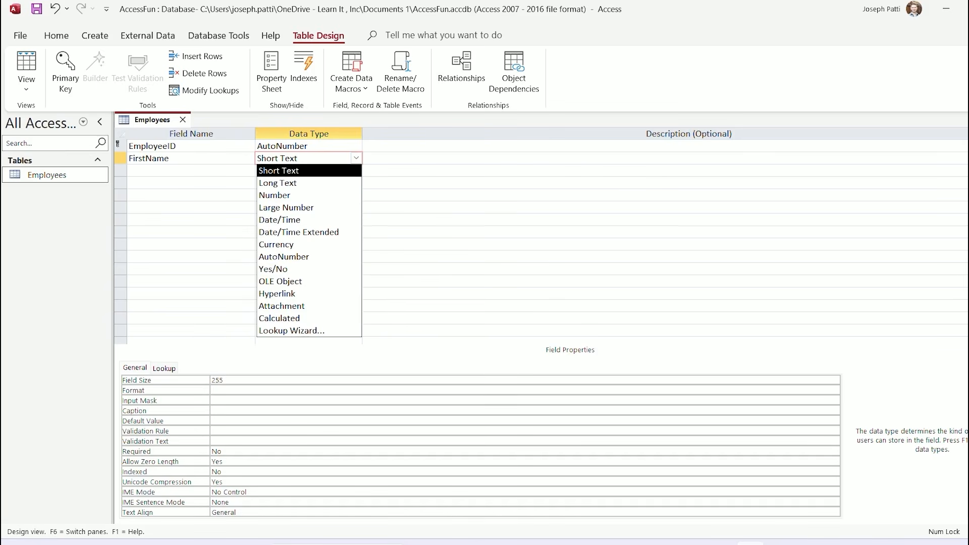
click(393, 158)
click(333, 158)
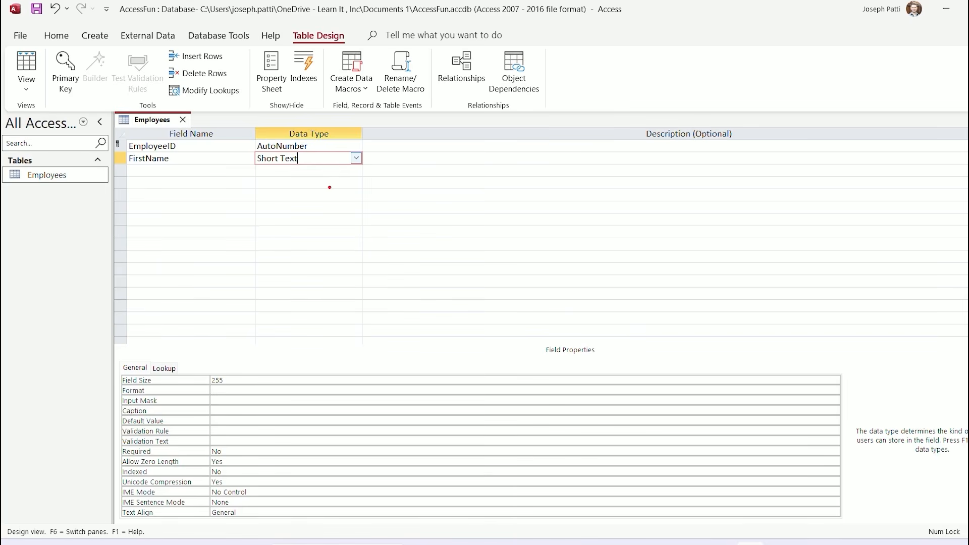
Open the DataType property help article with F1 from the Data Type cell
drag(329, 187, 384, 223)
text(t)
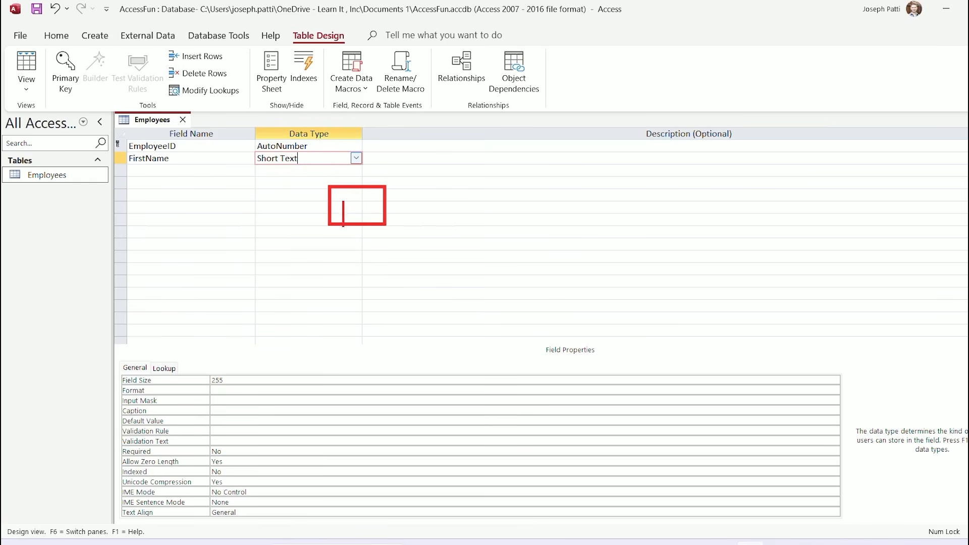
text(F1)
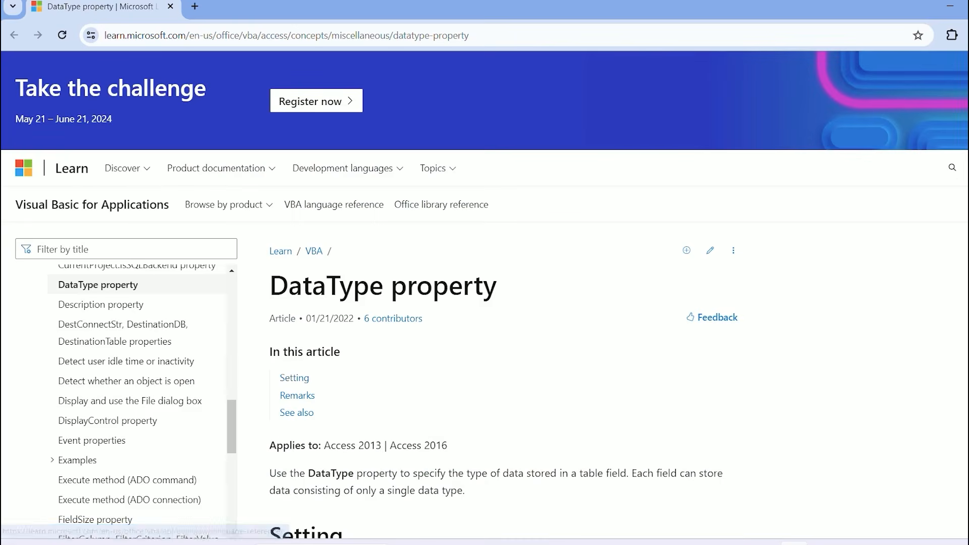
scroll(484, 295, down, 8)
scroll(508, 303, down, 3)
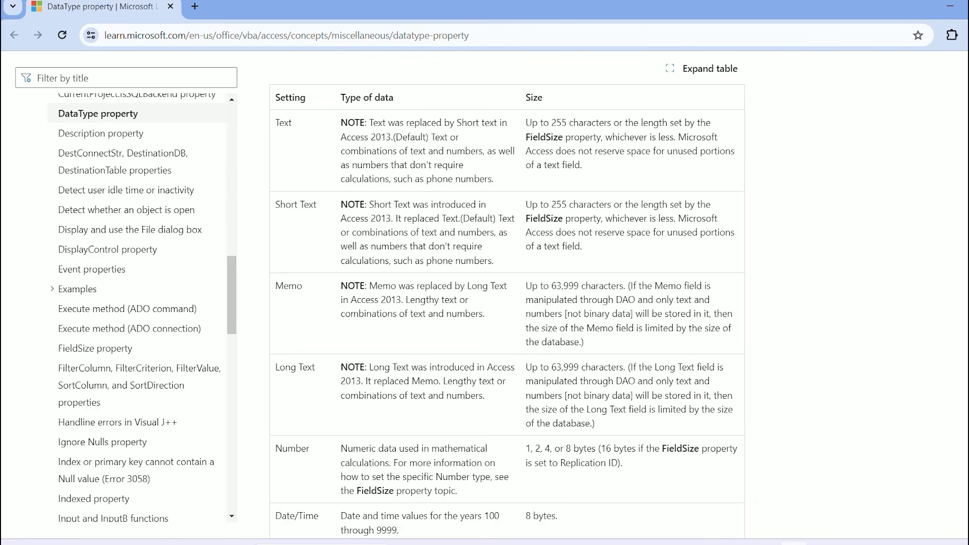
scroll(507, 303, down, 3)
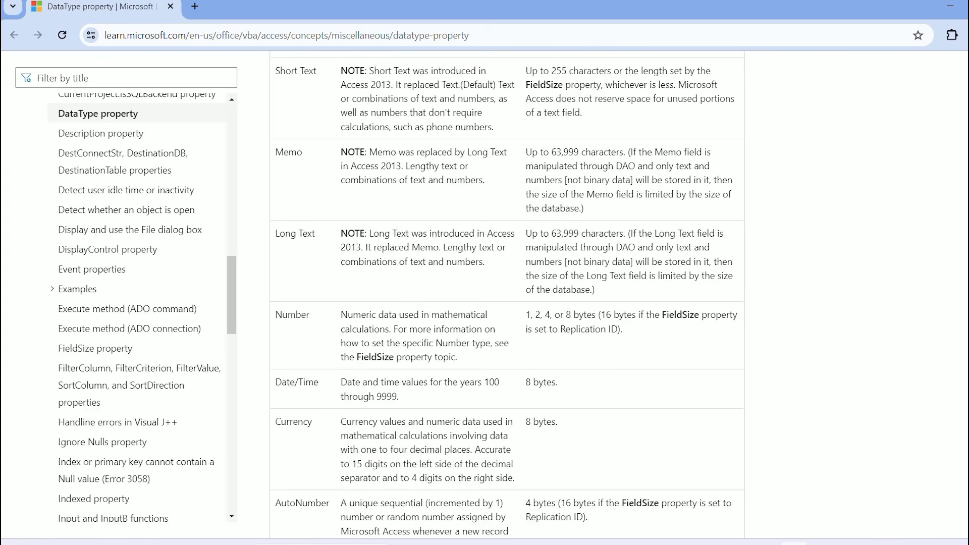
scroll(507, 292, up, 1)
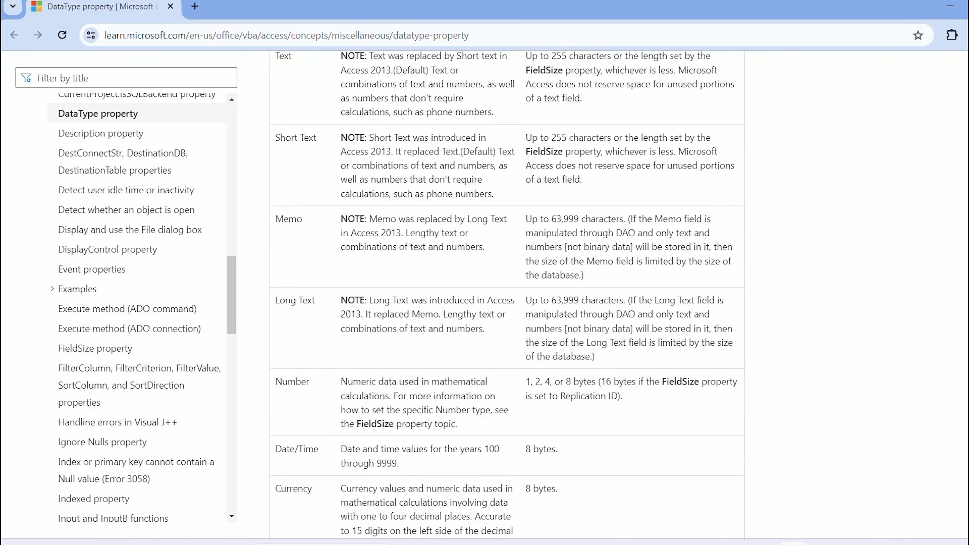
scroll(507, 293, up, 2)
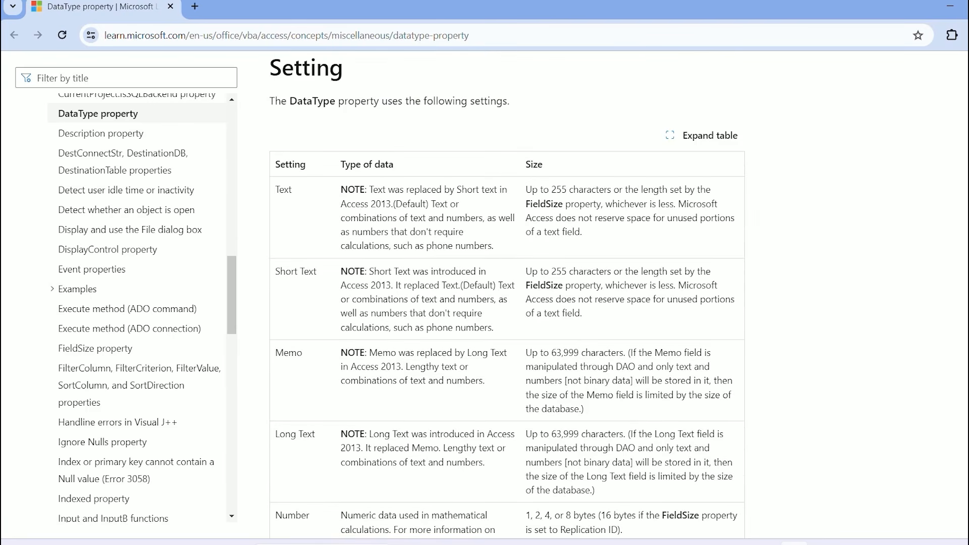
scroll(508, 294, down, 1)
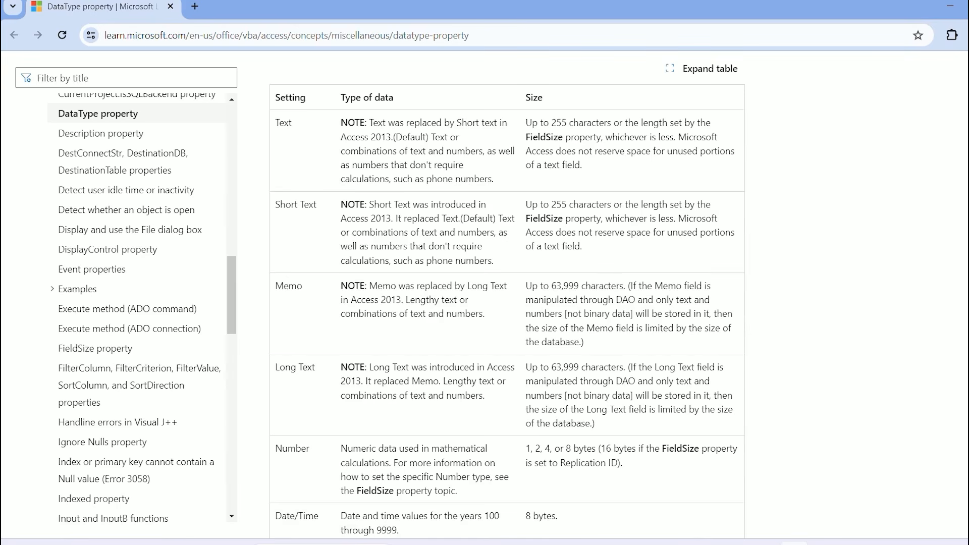
scroll(507, 295, down, 3)
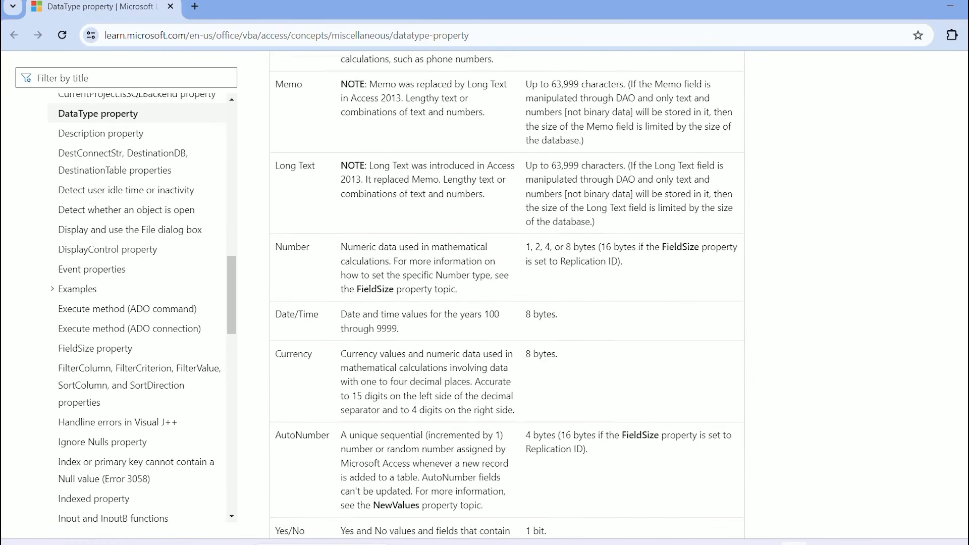
scroll(507, 295, down, 2)
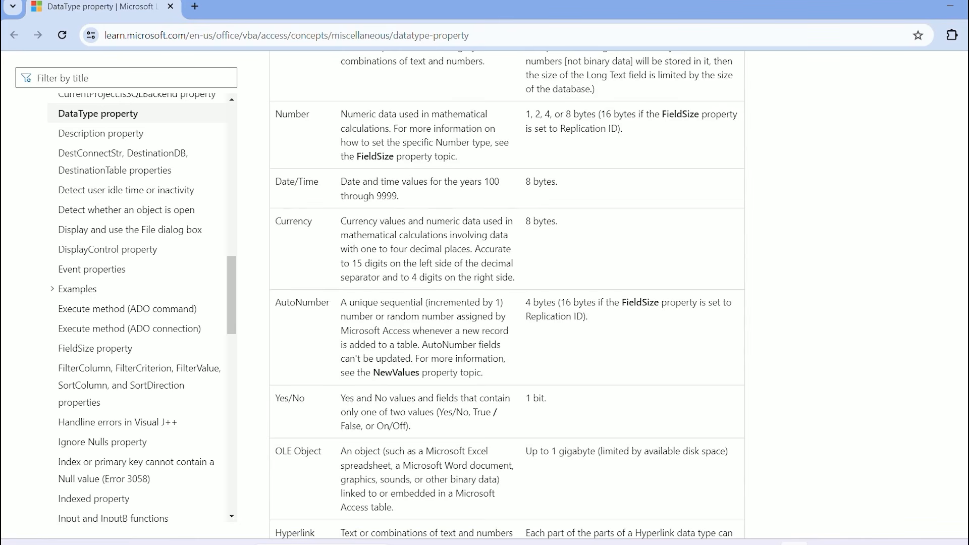
scroll(507, 294, down, 1)
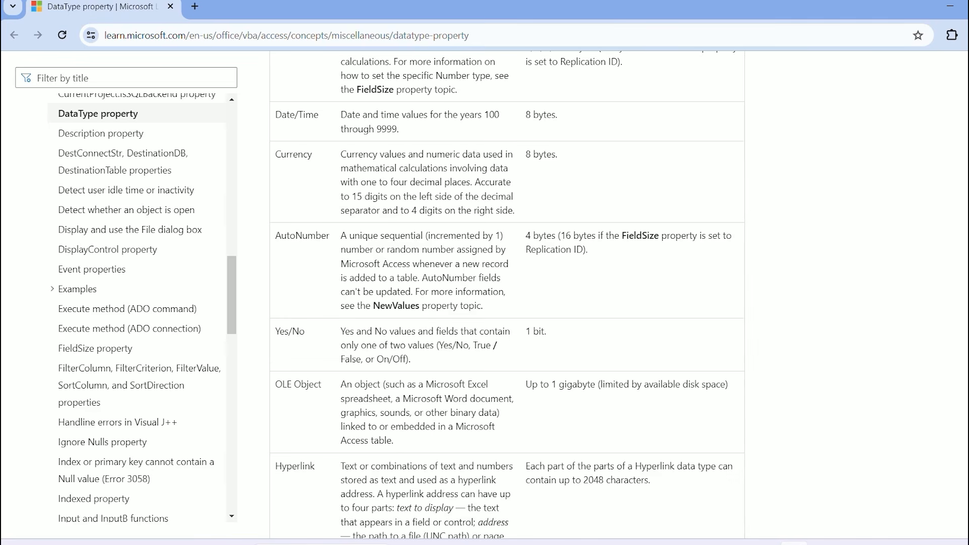
scroll(507, 294, down, 2)
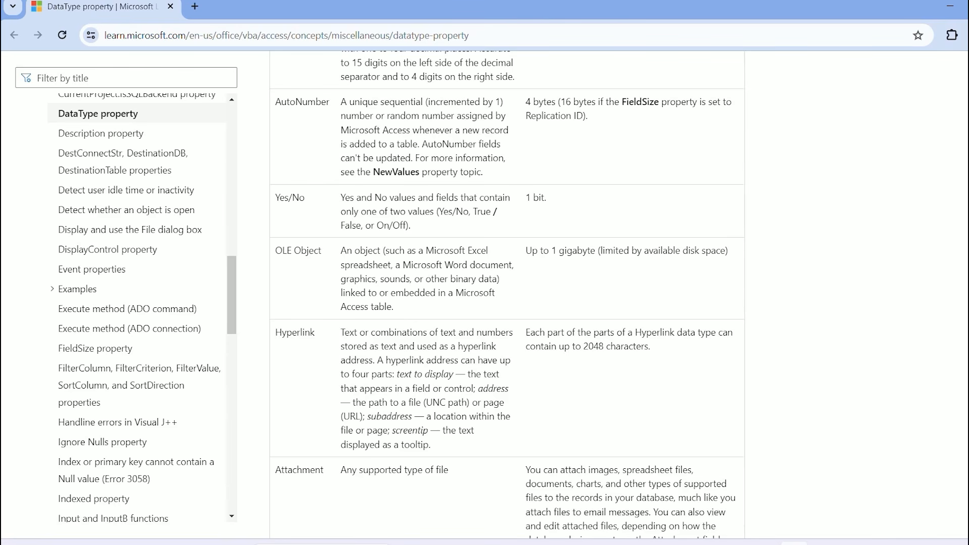
scroll(507, 294, down, 1)
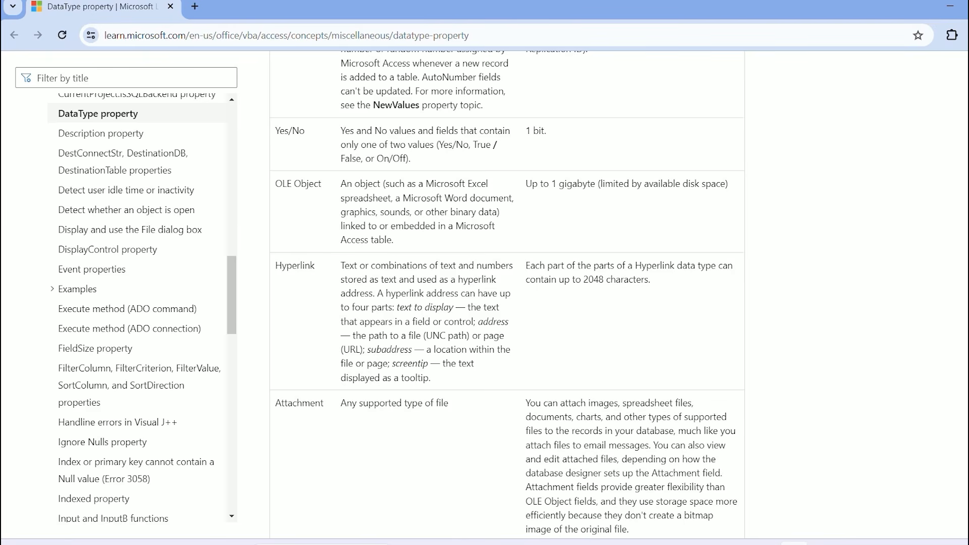
scroll(508, 293, down, 3)
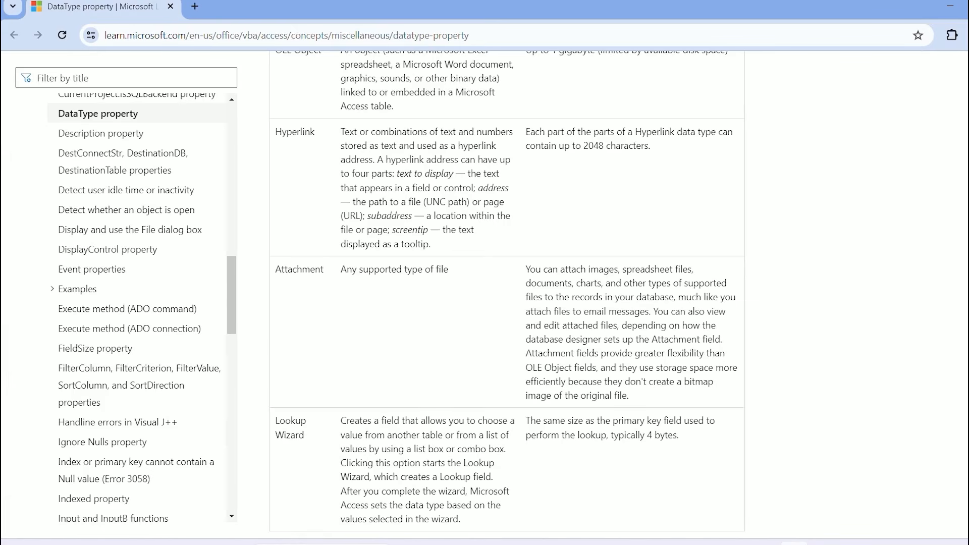
scroll(507, 293, down, 1)
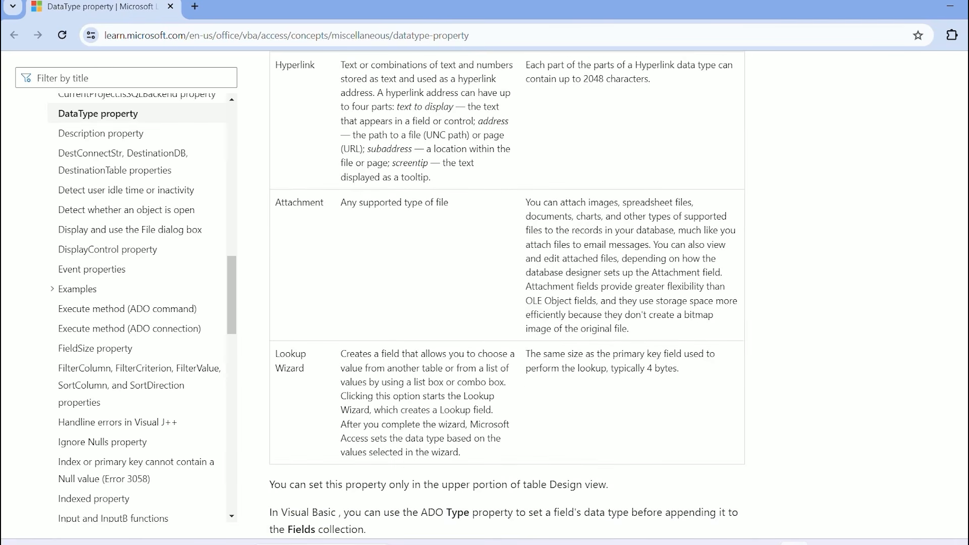
scroll(506, 296, up, 14)
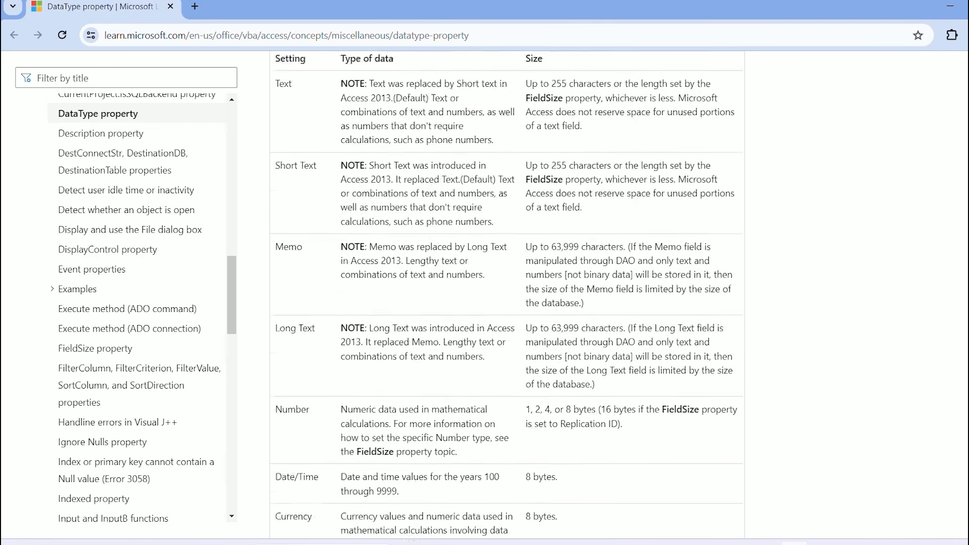
scroll(507, 293, up, 4)
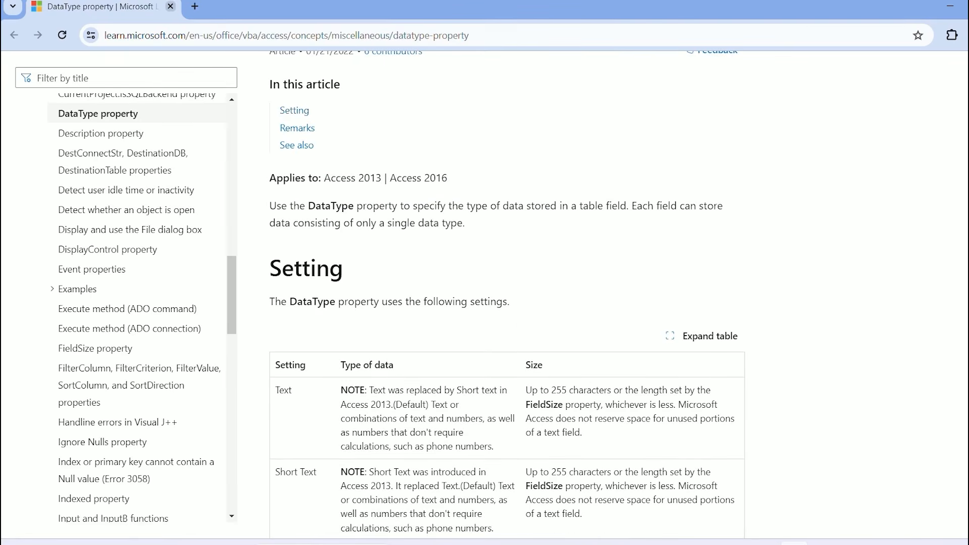
Close the help page, then try and erase a description for FirstName
click(170, 6)
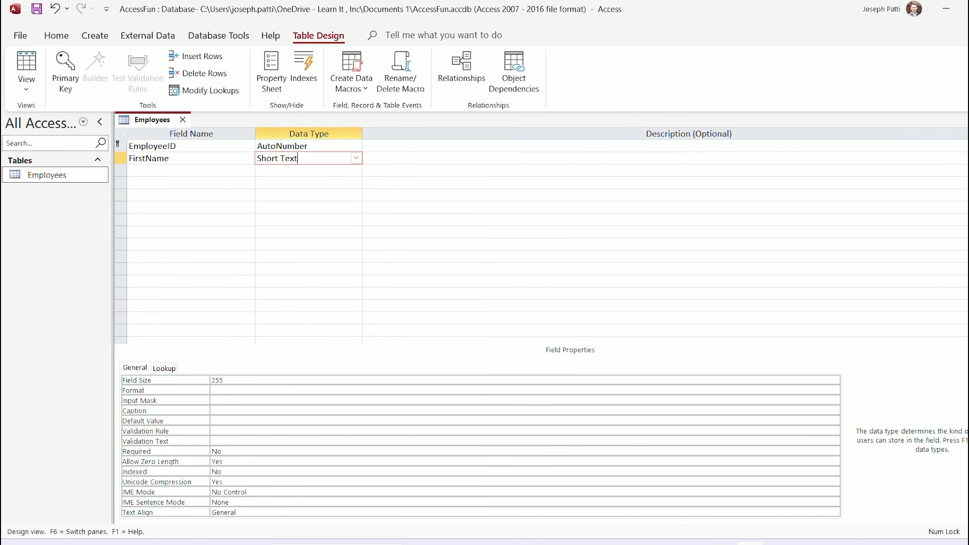
click(178, 158)
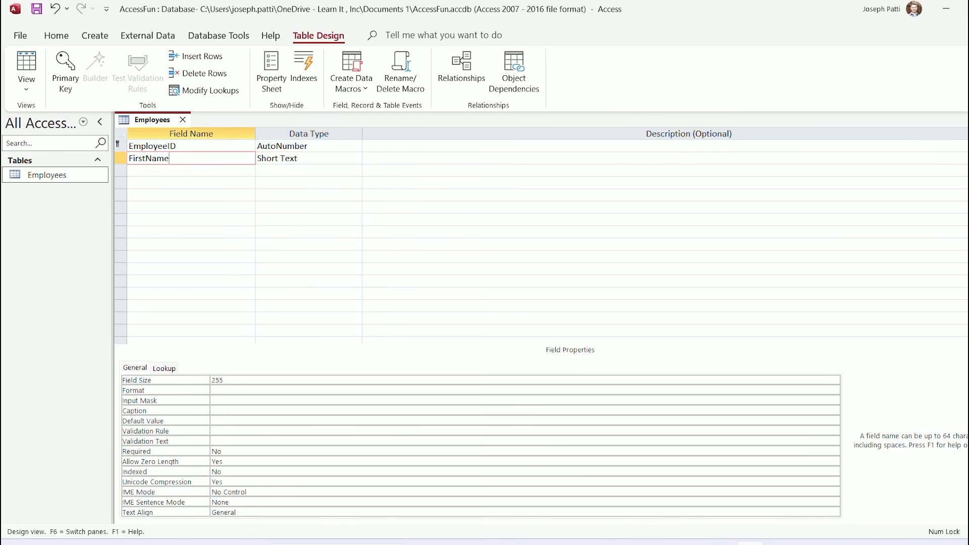
click(318, 158)
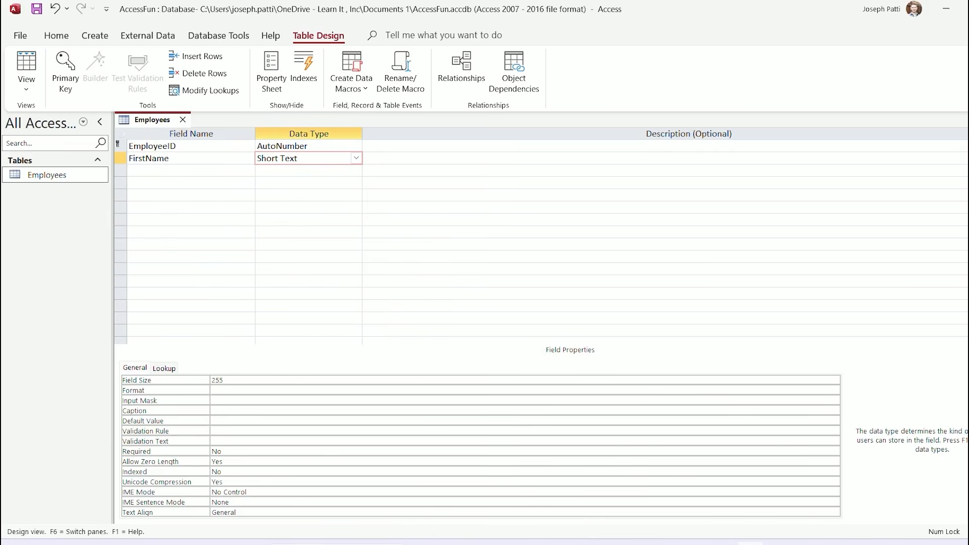
click(429, 159)
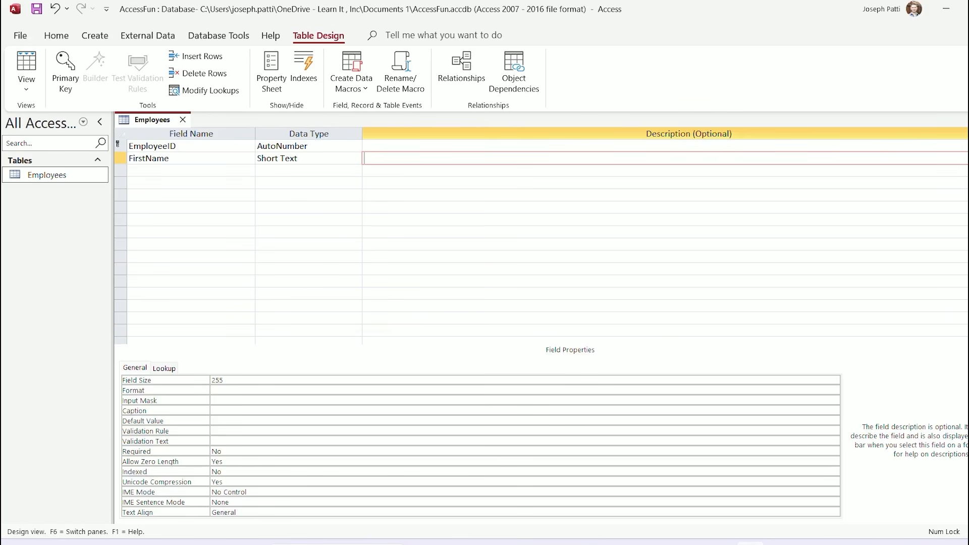
text(This is just the perons)
key(BackSpace)
key(BackSpace)
key(BackSpace)
key(BackSpace)
key(BackSpace)
key(BackSpace)
key(BackSpace)
key(BackSpace)
key(BackSpace)
key(BackSpace)
key(BackSpace)
key(BackSpace)
key(BackSpace)
key(BackSpace)
key(BackSpace)
key(BackSpace)
key(BackSpace)
key(BackSpace)
key(BackSpace)
key(BackSpace)
key(BackSpace)
key(BackSpace)
key(BackSpace)
key(Tab)
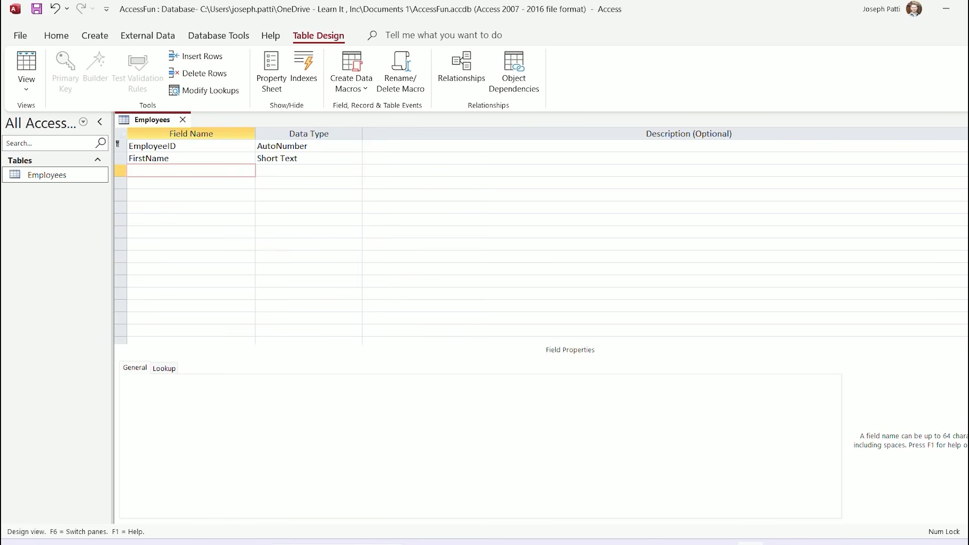
Add LastName, Email and Phone fields, each as Short Text
text(LastName)
key(Tab)
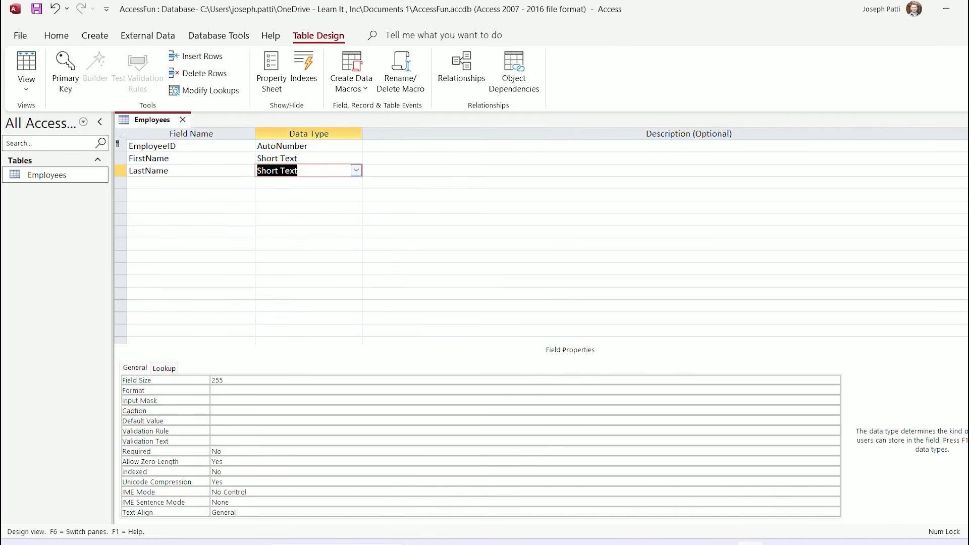
key(Tab)
key(Tab)
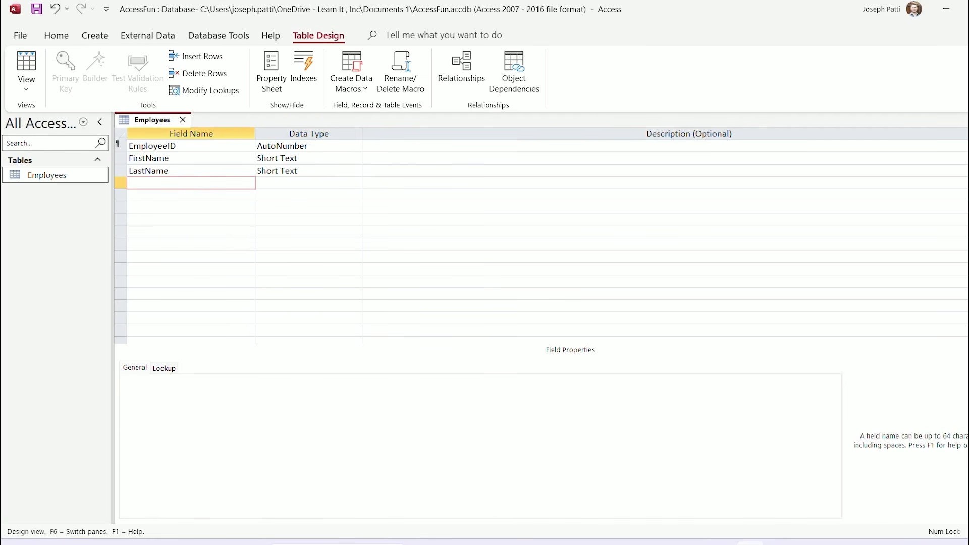
text(Email)
key(Down)
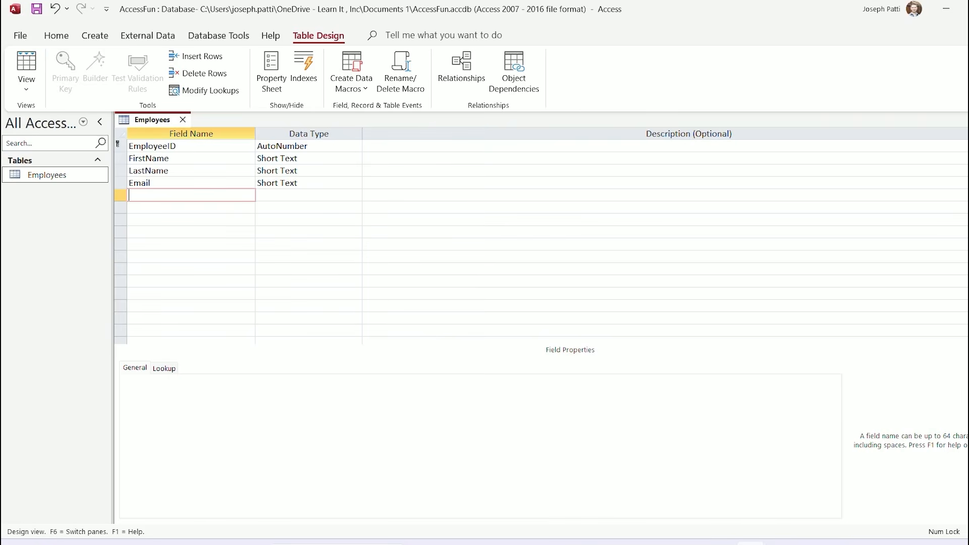
text(Phone)
key(Down)
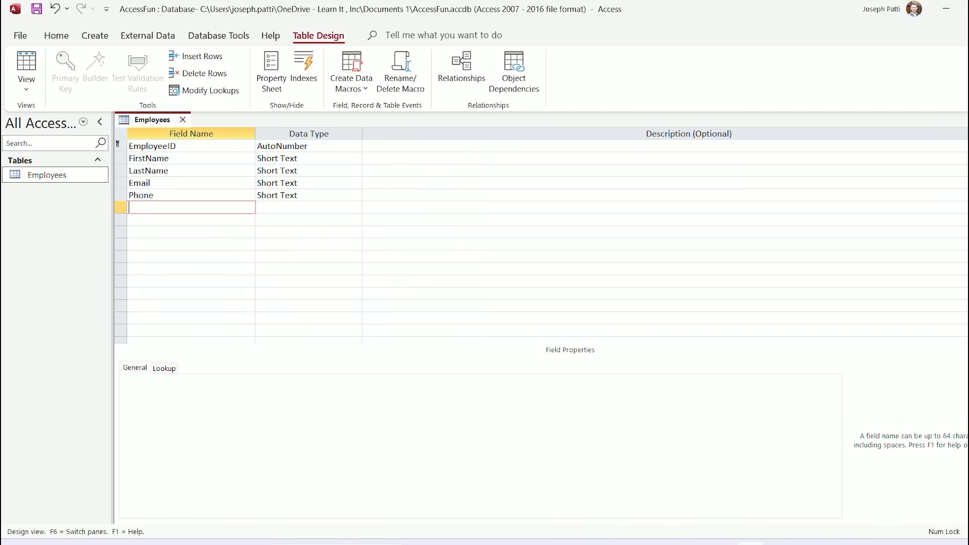
click(295, 195)
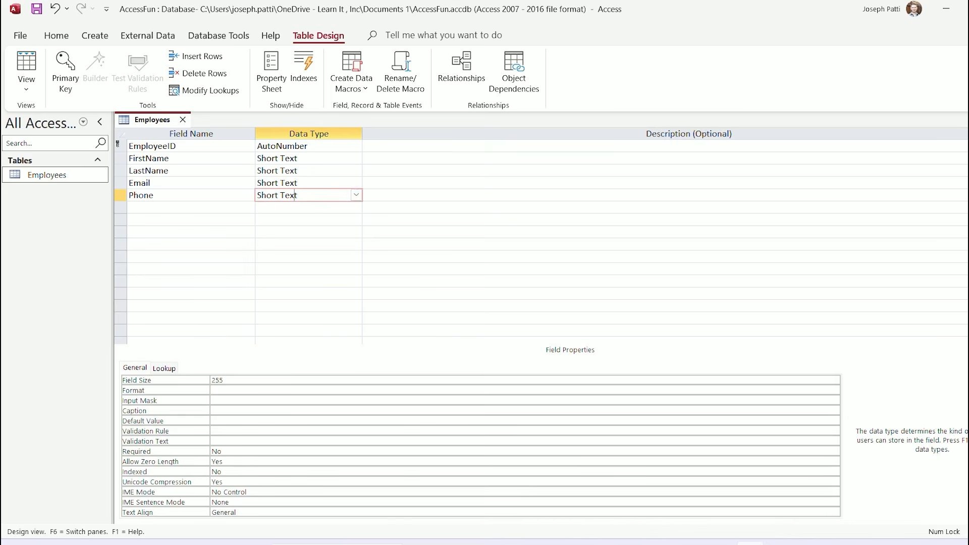
key(Tab)
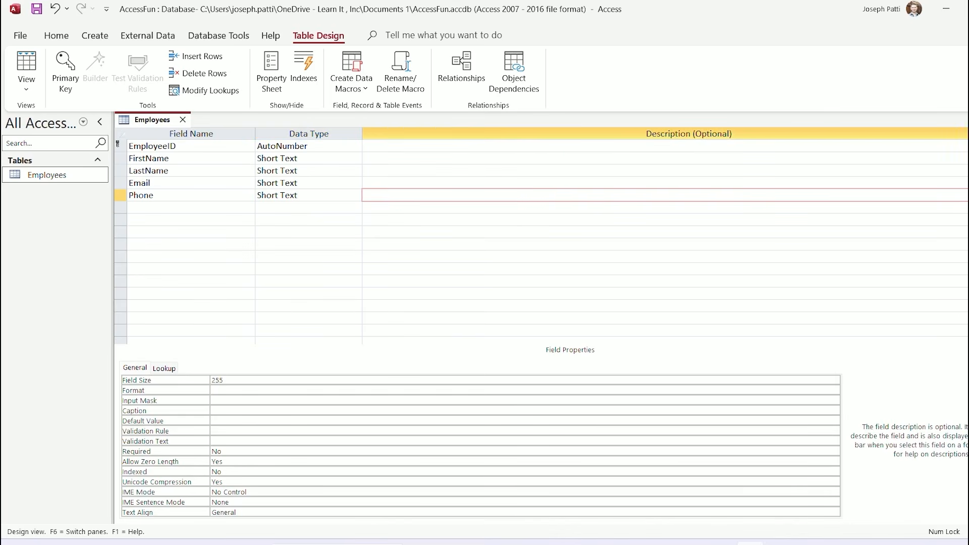
text((888) 888-8888)
click(323, 195)
click(356, 195)
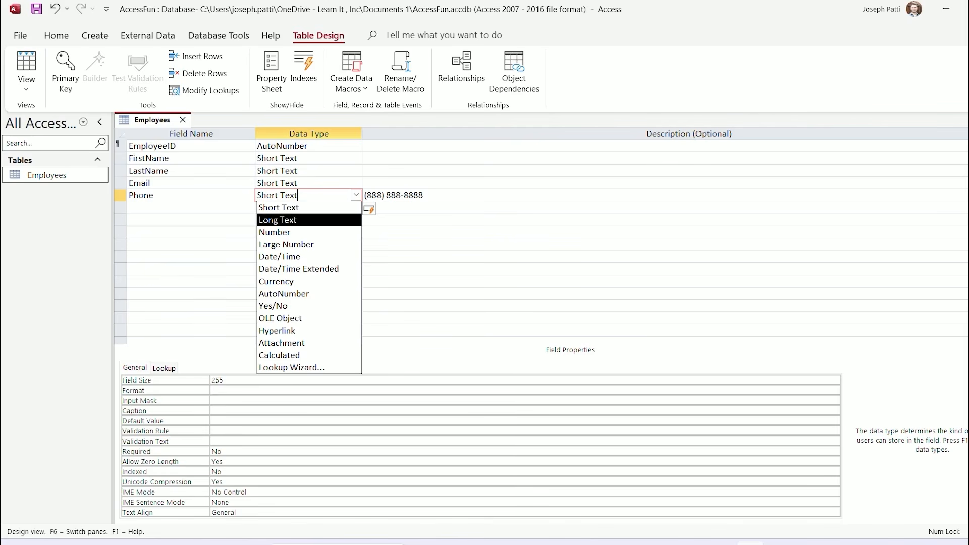
key(Tab)
key(Delete)
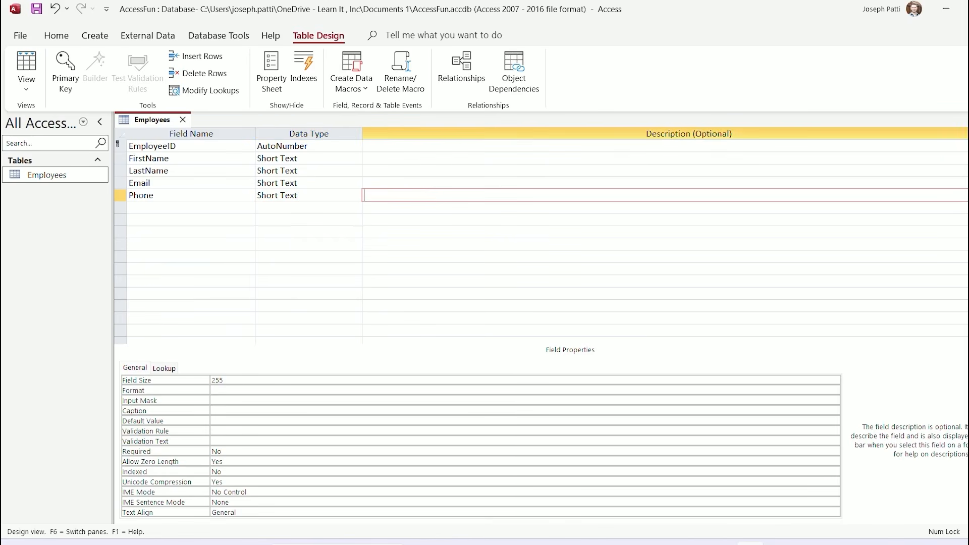
Add a Department Short Text field and enter HireDate in the row below
click(191, 219)
click(191, 196)
click(191, 208)
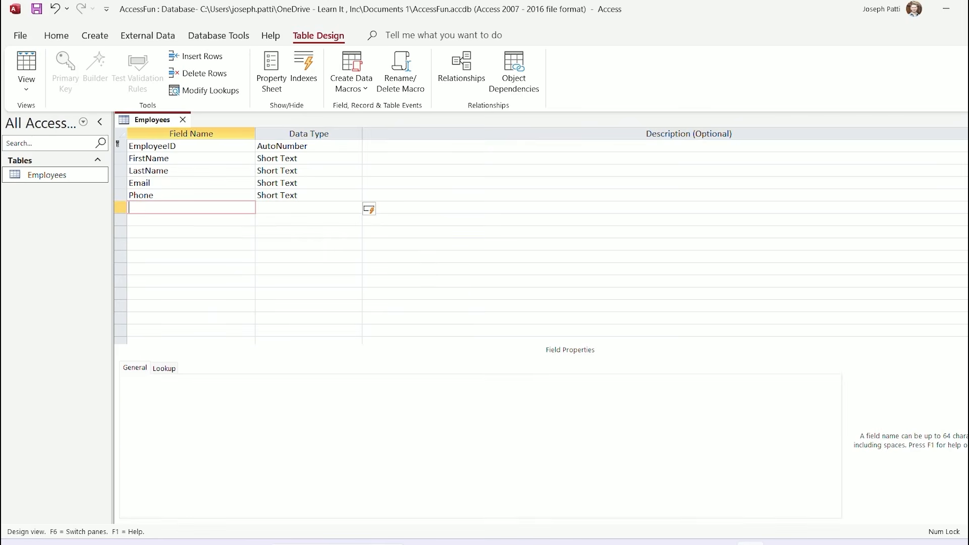
text(Department)
click(191, 220)
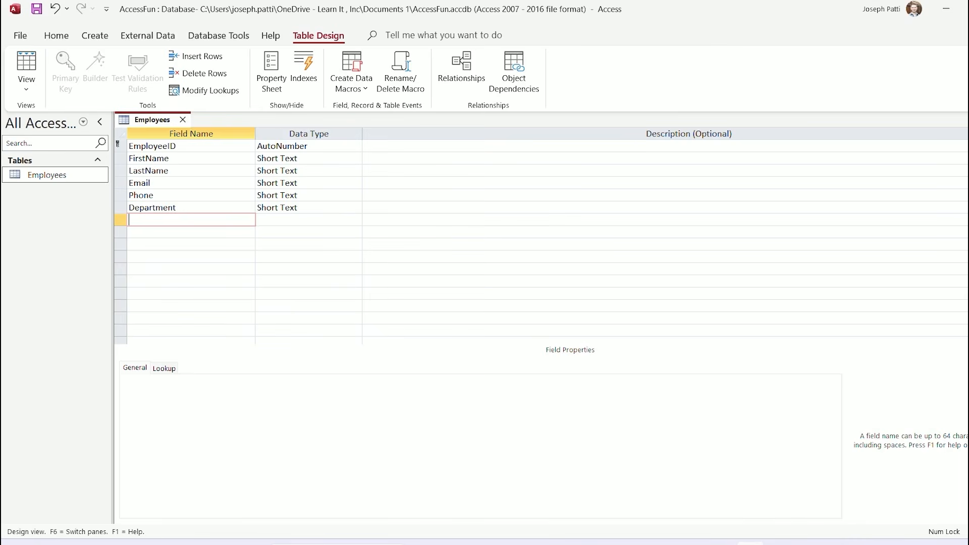
text(HireDate)
Set HireDate's data type to Date/Time
key(Tab)
key(alt+Down)
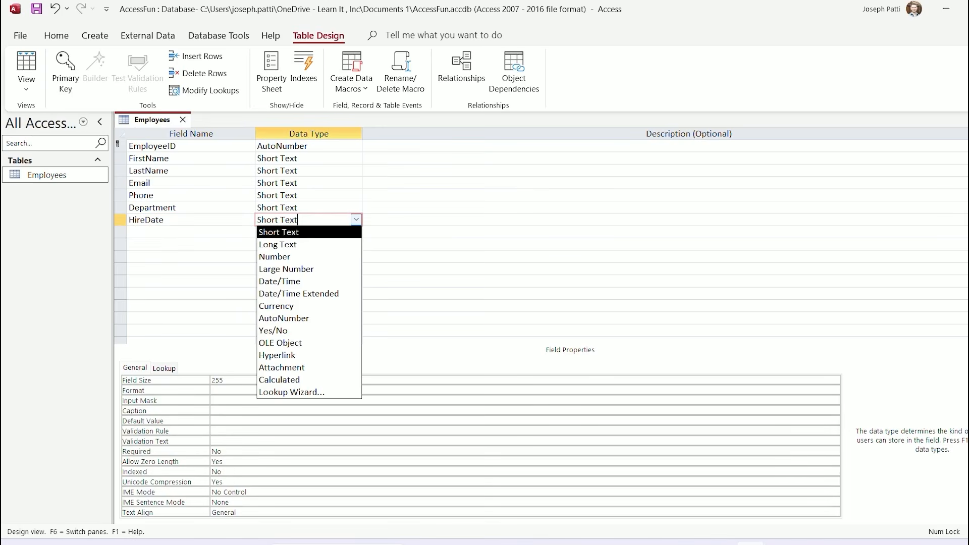
key(Down)
key(Down)
key(Down)
key(Down)
key(Return)
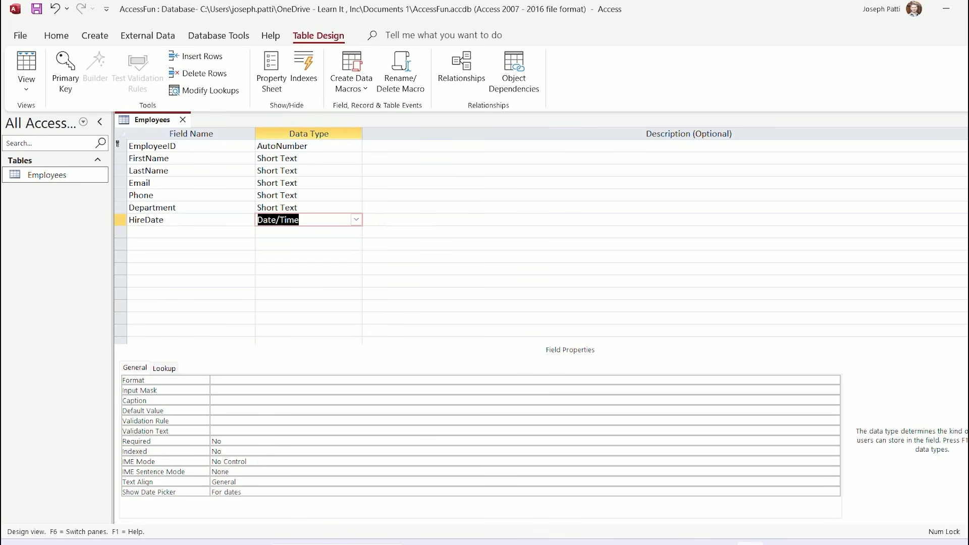
Add a Salary field with the Number data type
key(Tab)
key(Tab)
text(Sala)
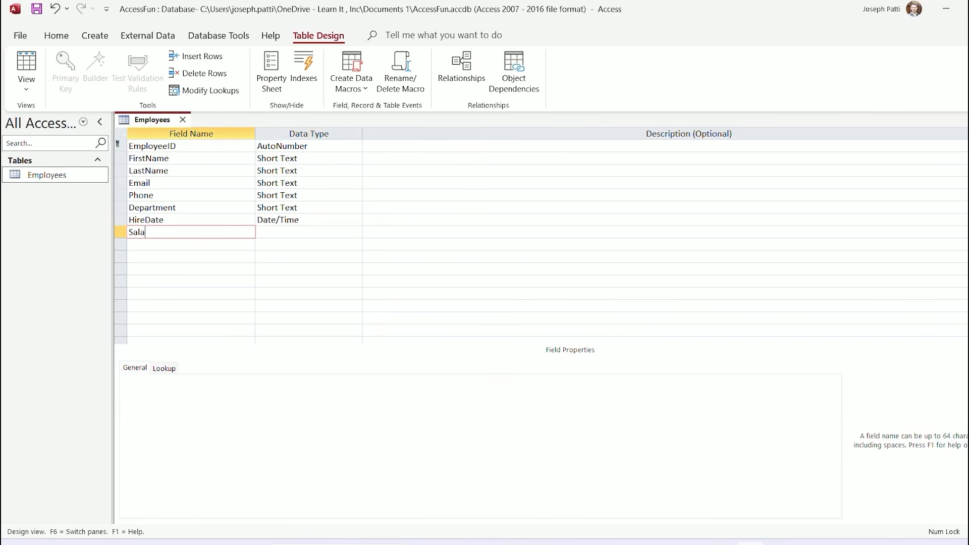
text(ry)
key(Tab)
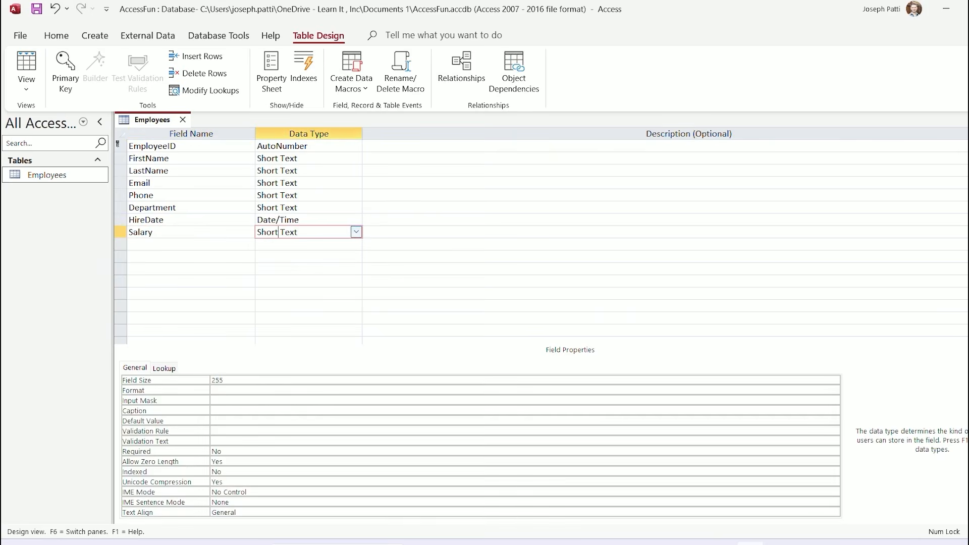
key(alt+Down)
key(Down)
key(Down)
key(Return)
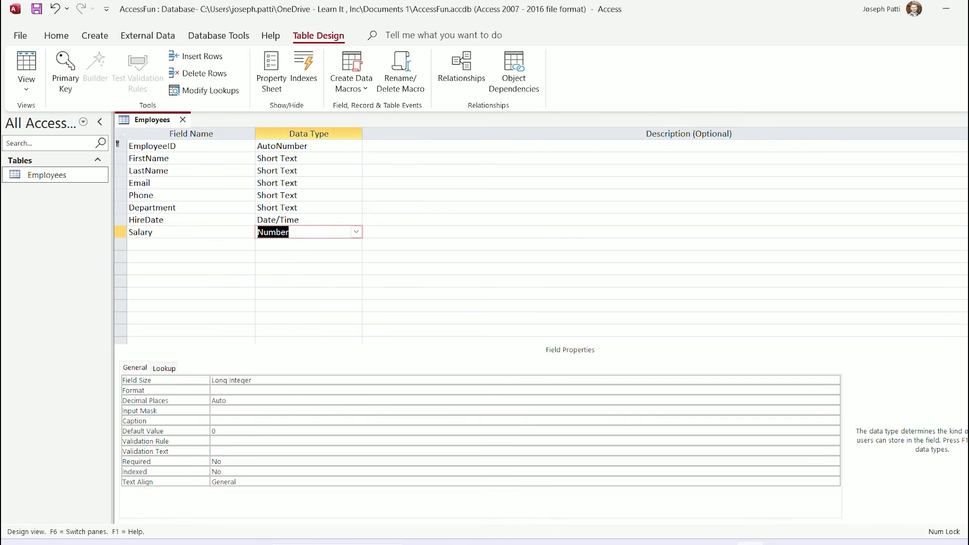
key(Tab)
key(Tab)
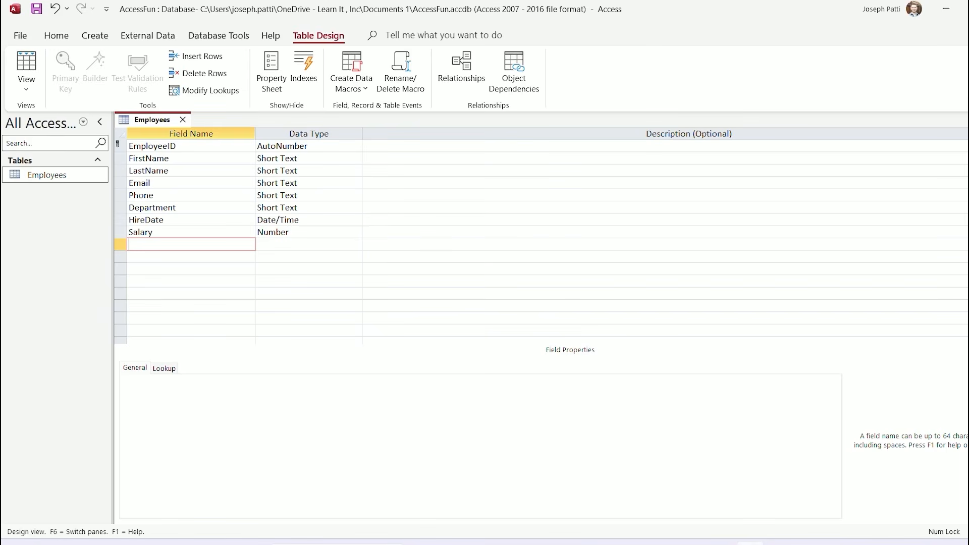
Save Employees while switching to Datasheet View, then return to Design View
click(26, 87)
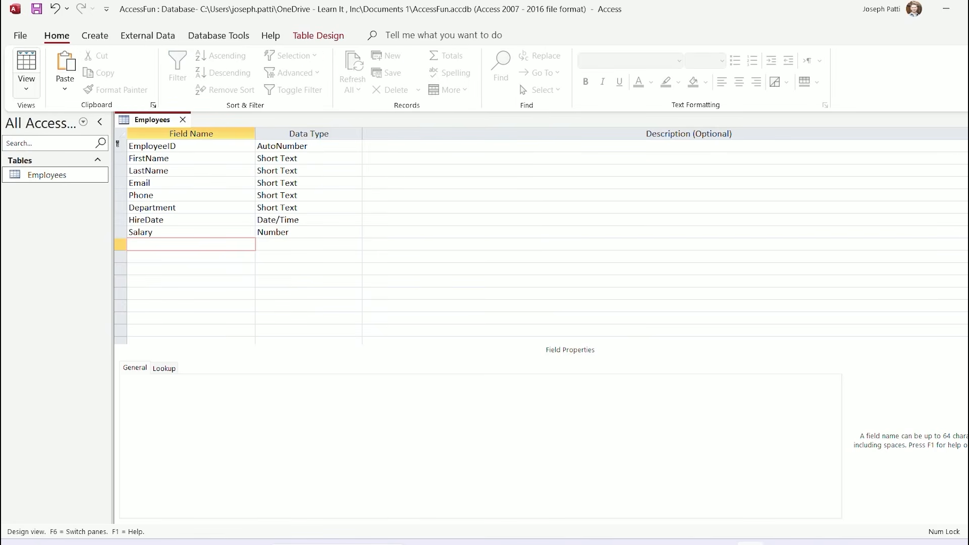
click(26, 87)
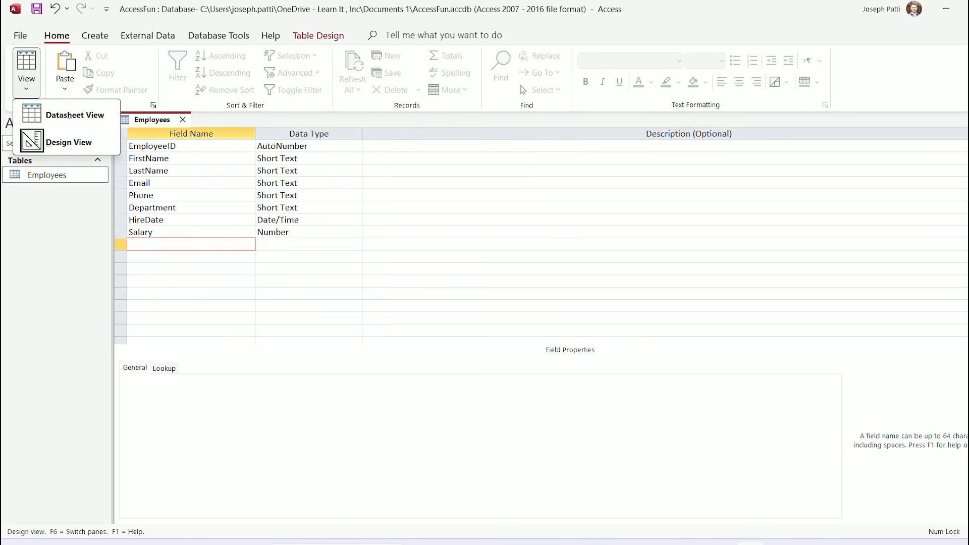
click(318, 35)
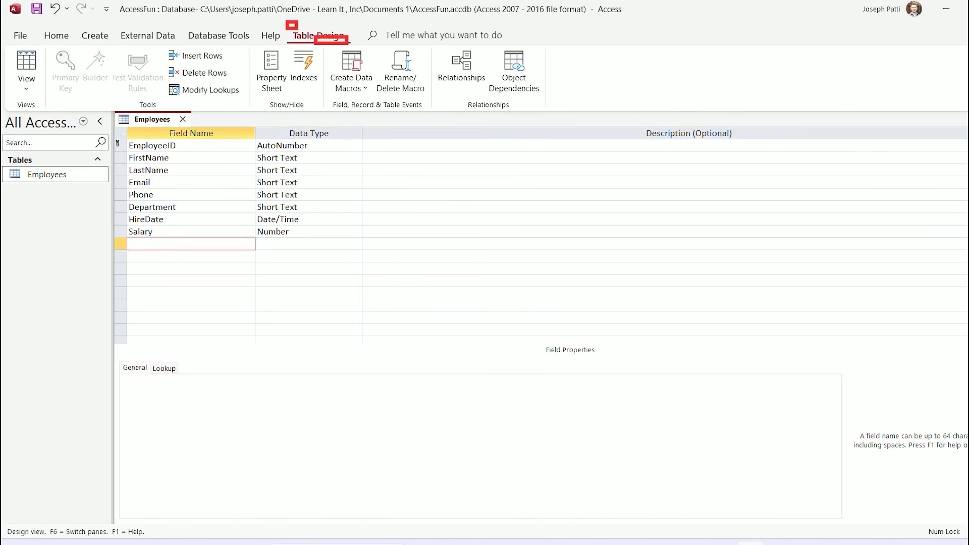
click(26, 87)
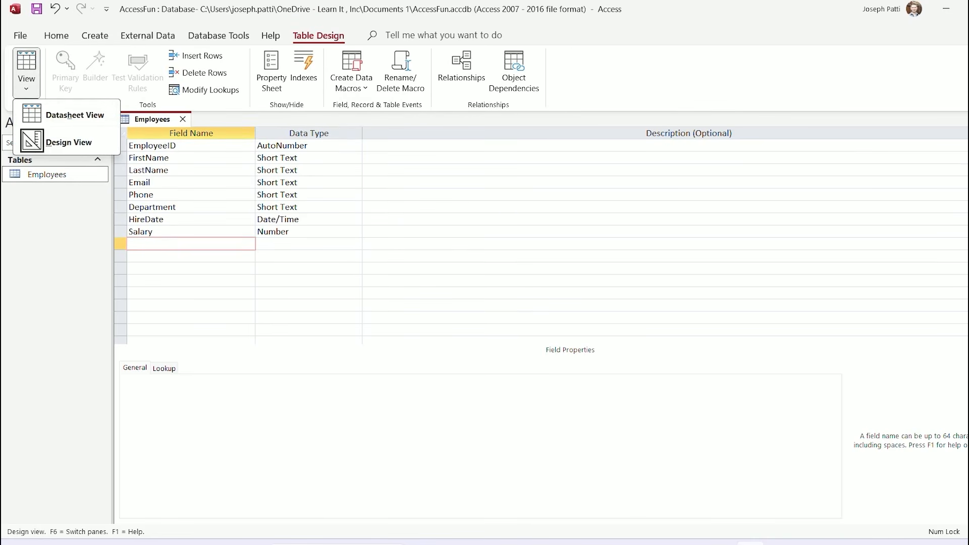
click(75, 115)
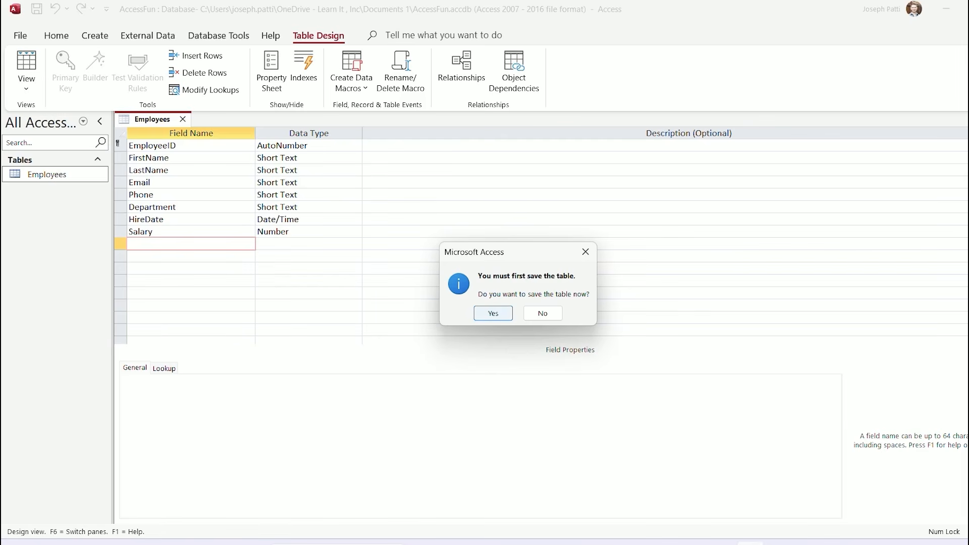
click(493, 313)
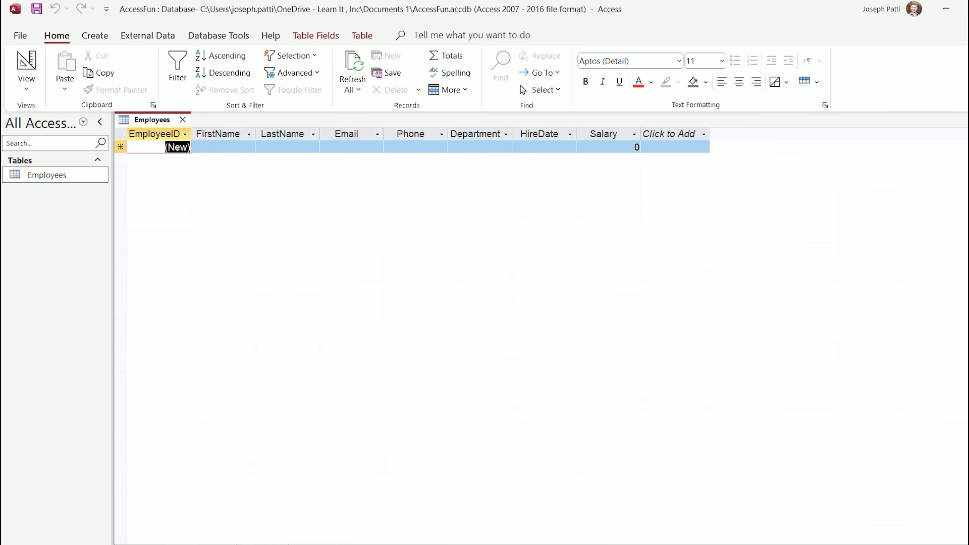
click(26, 89)
click(69, 142)
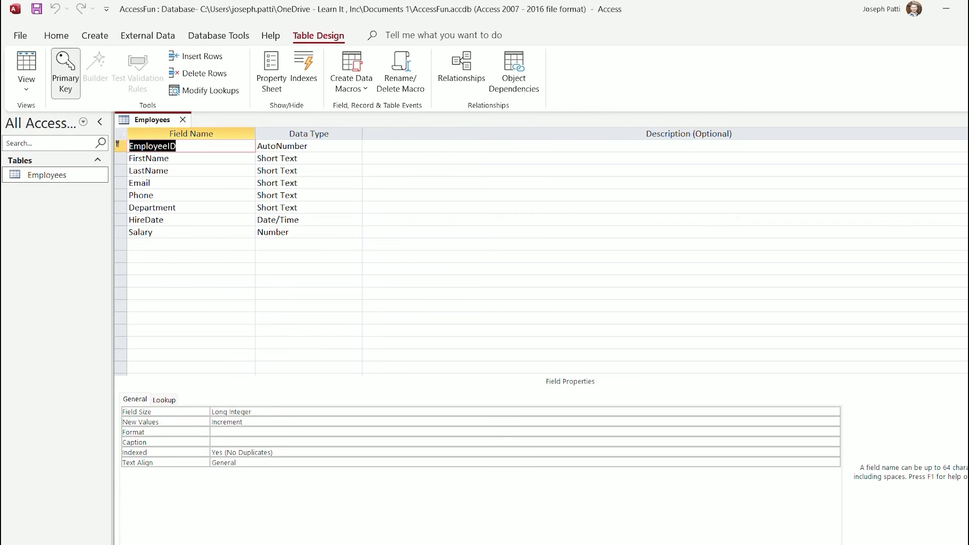
click(183, 158)
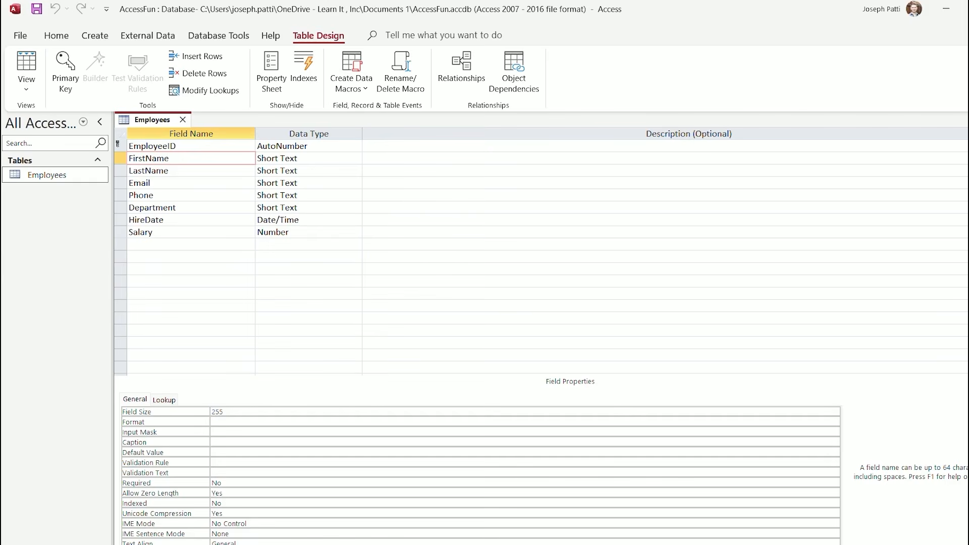
Change FirstName's field size from 255 to 50, caption to 'First Name', and Required to Yes
click(225, 411)
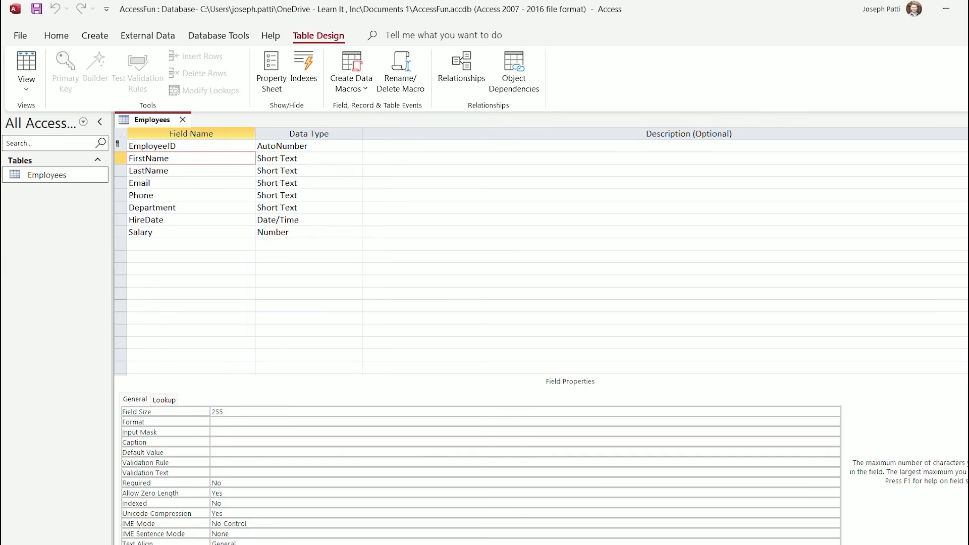
key(BackSpace)
key(BackSpace)
key(BackSpace)
text(50)
click(213, 442)
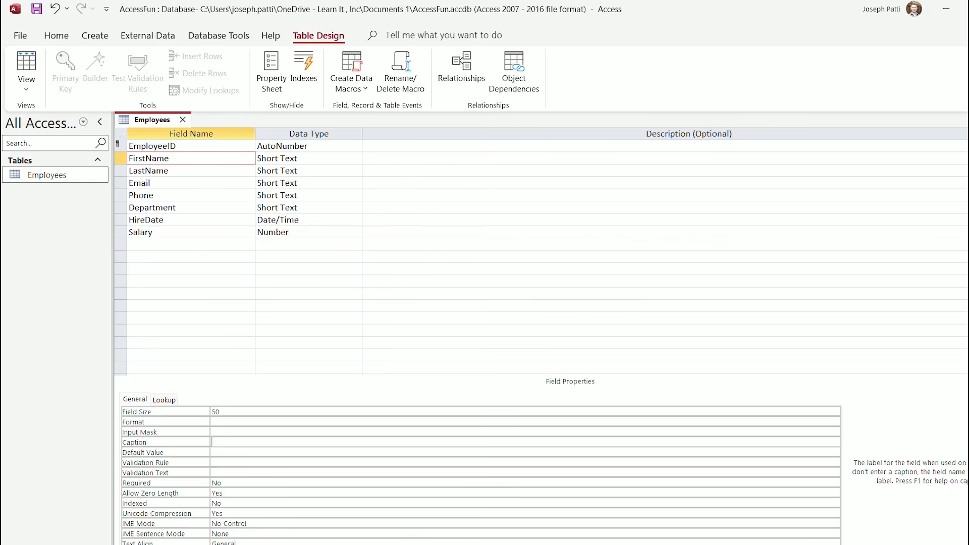
text(First Name)
click(222, 483)
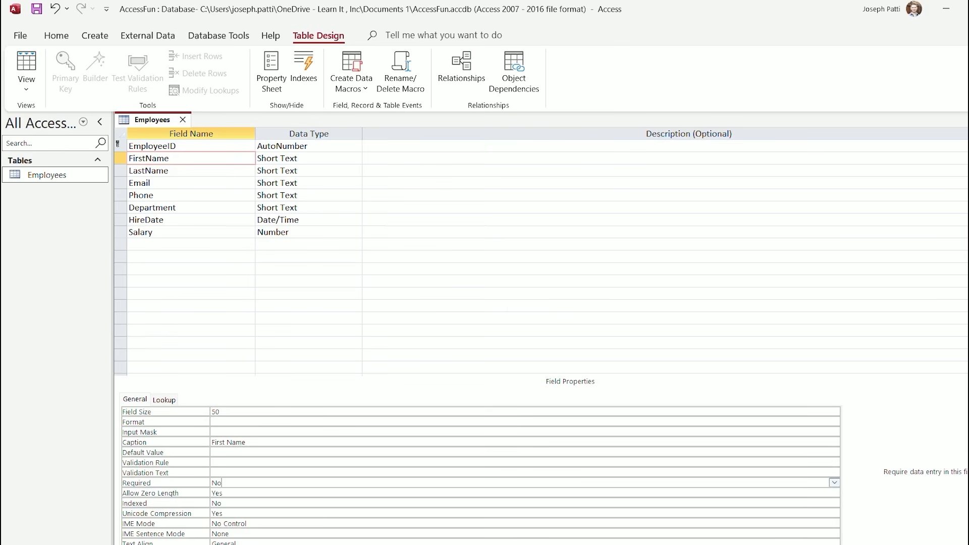
text(y)
key(BackSpace)
key(BackSpace)
key(BackSpace)
text(Yes)
click(167, 170)
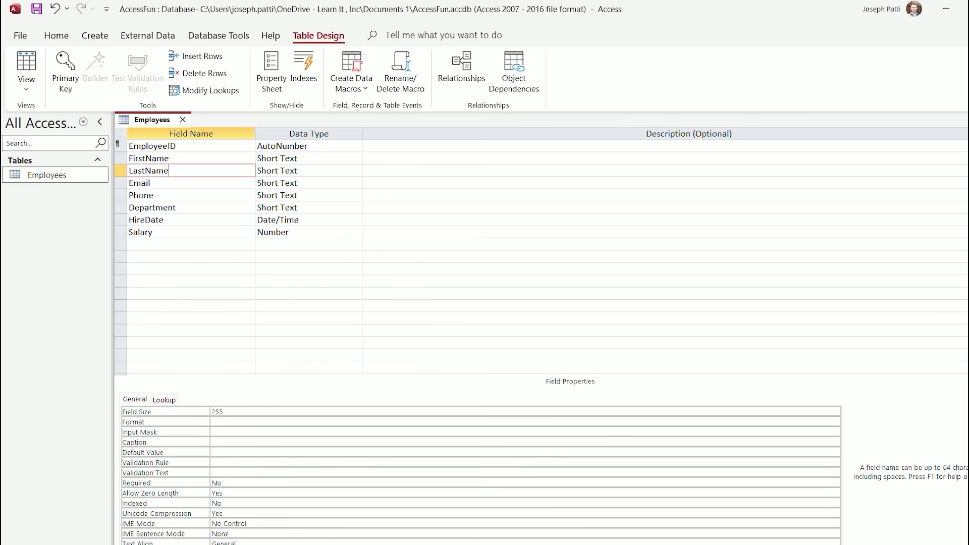
Give LastName a field size of 50, the caption 'Last Name', and set Required to Yes
click(225, 412)
key(BackSpace)
key(BackSpace)
key(BackSpace)
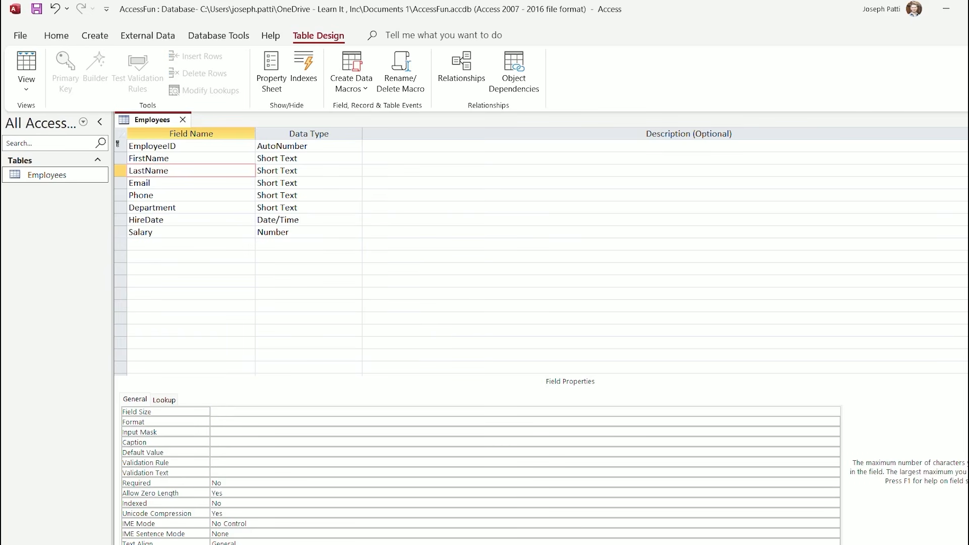
text(50)
click(225, 442)
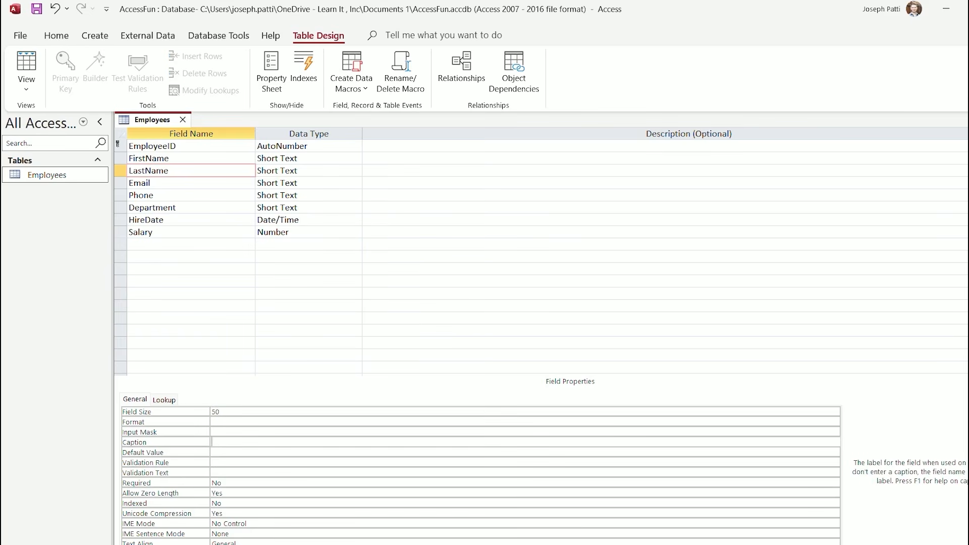
text(Last Name)
click(222, 483)
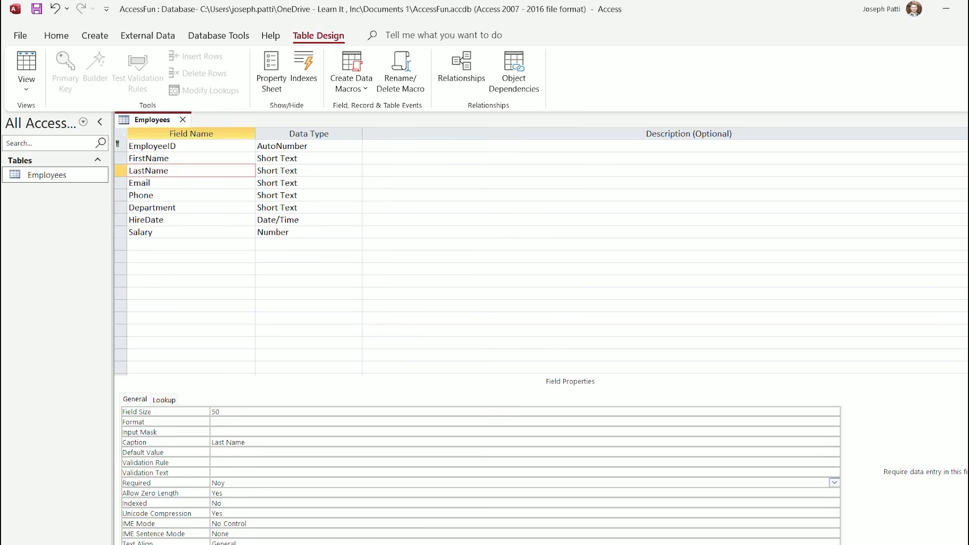
key(BackSpace)
key(BackSpace)
key(BackSpace)
text(Yes)
click(272, 453)
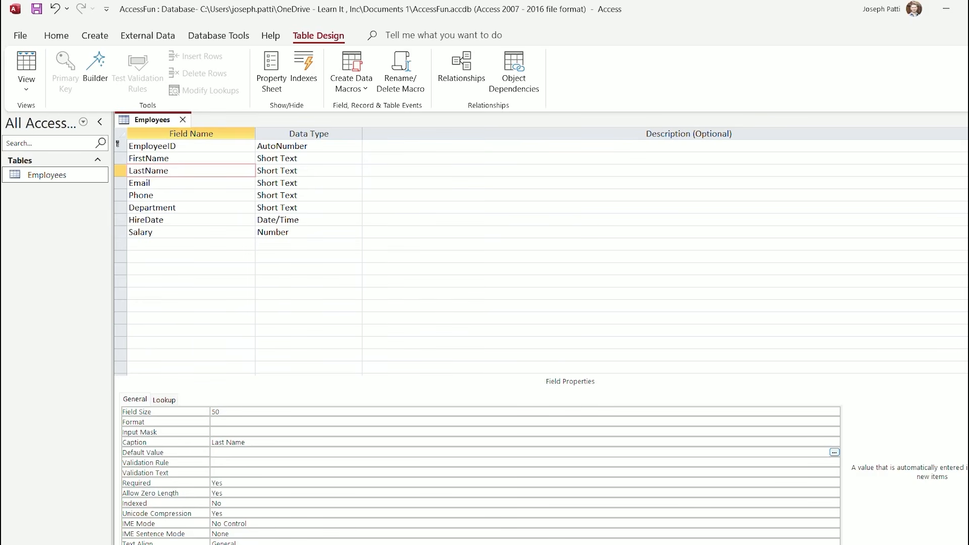
click(159, 184)
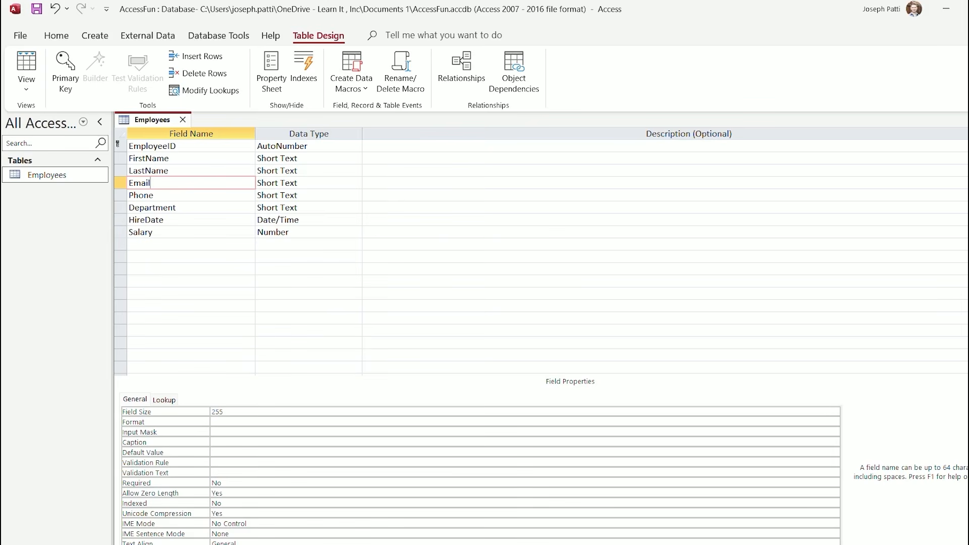
Cut Email's field size from 255 to 25 and seek help on its Input Mask property
click(225, 412)
key(BackSpace)
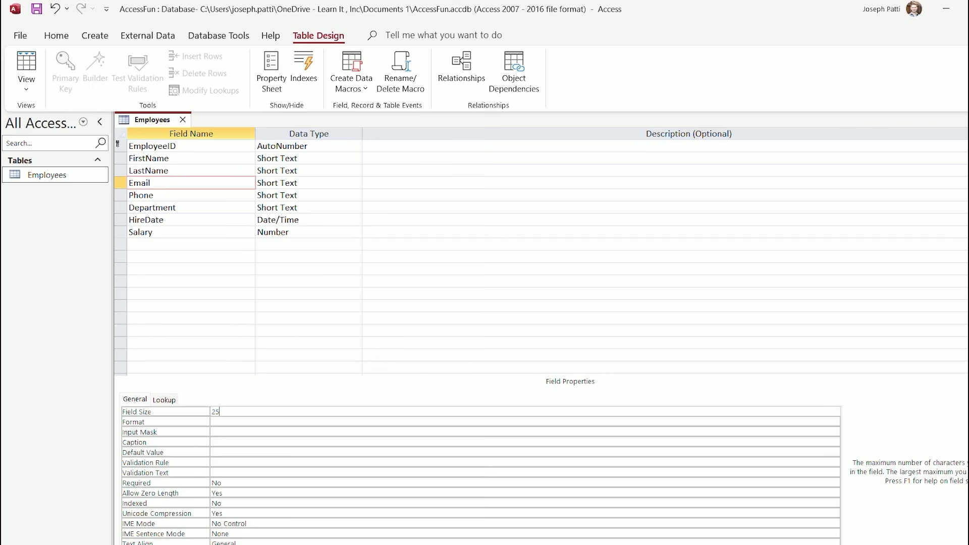
click(214, 432)
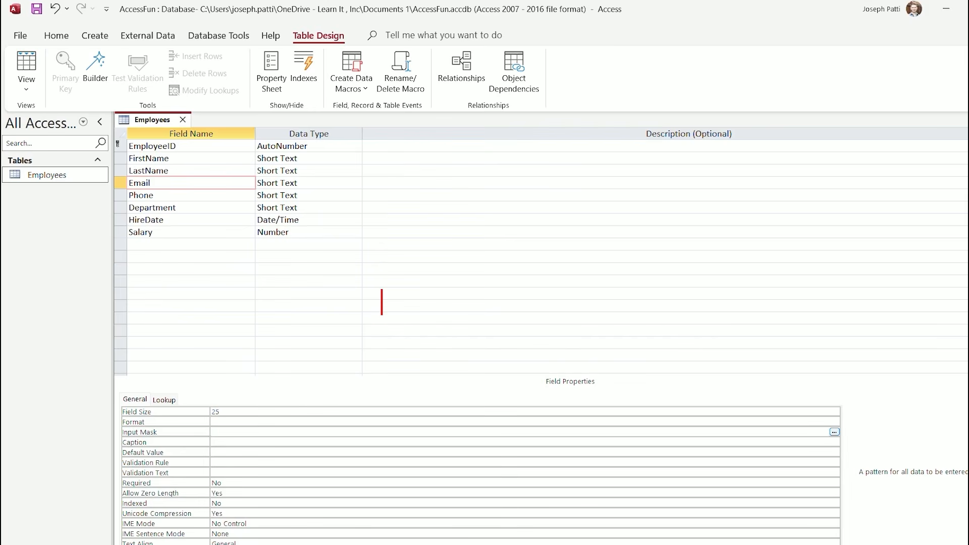
text(F1)
drag(369, 275, 421, 318)
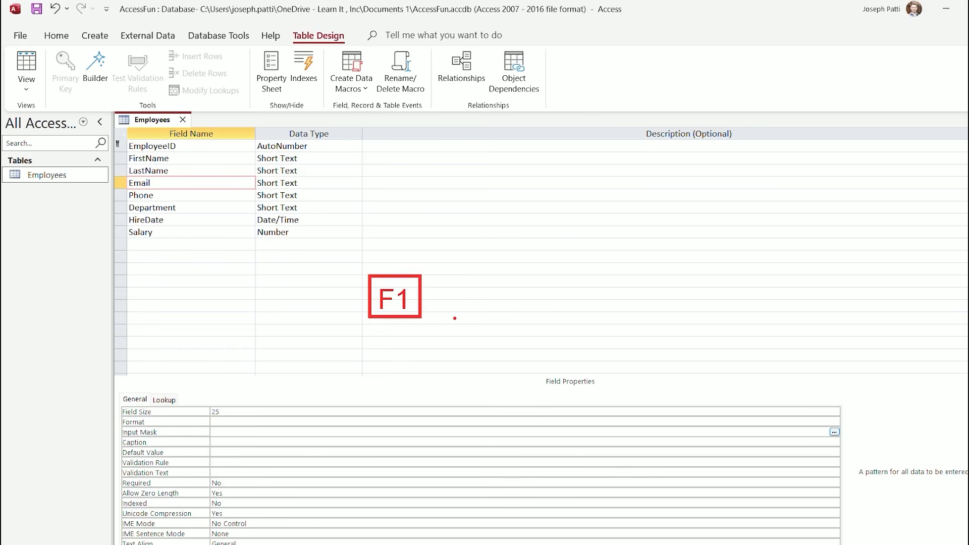
key(Escape)
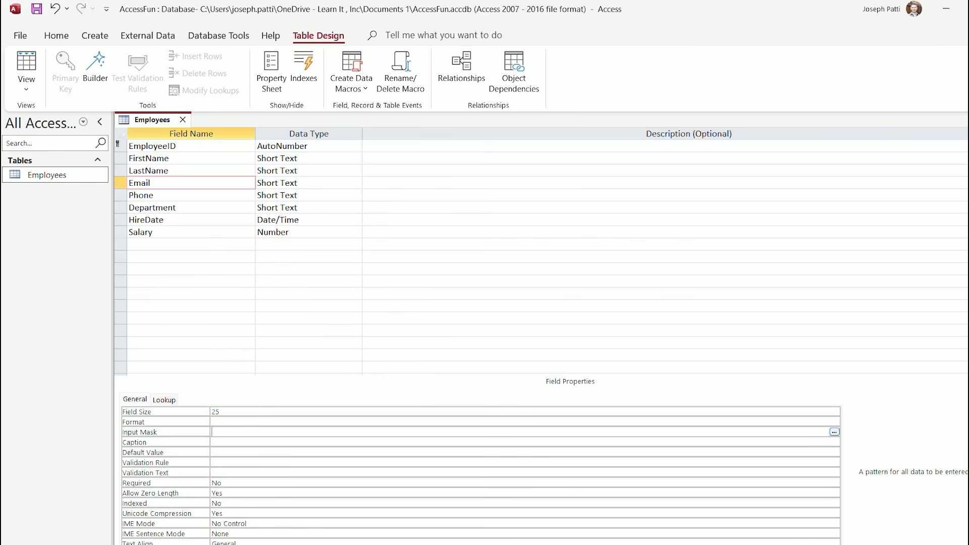
Read the TextBox.InputMask article's mask character table on Microsoft Learn, then switch back to Access
key(F1)
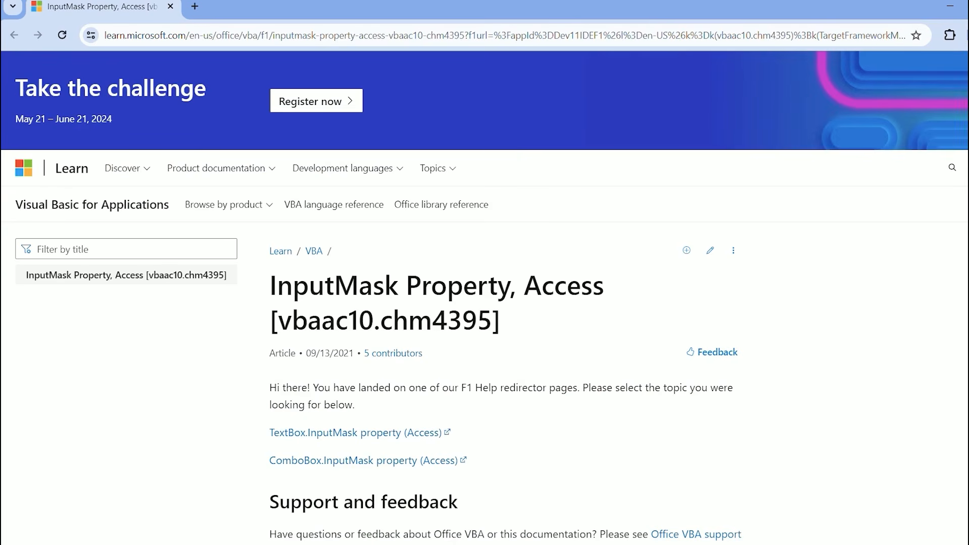
scroll(353, 365, down, 1)
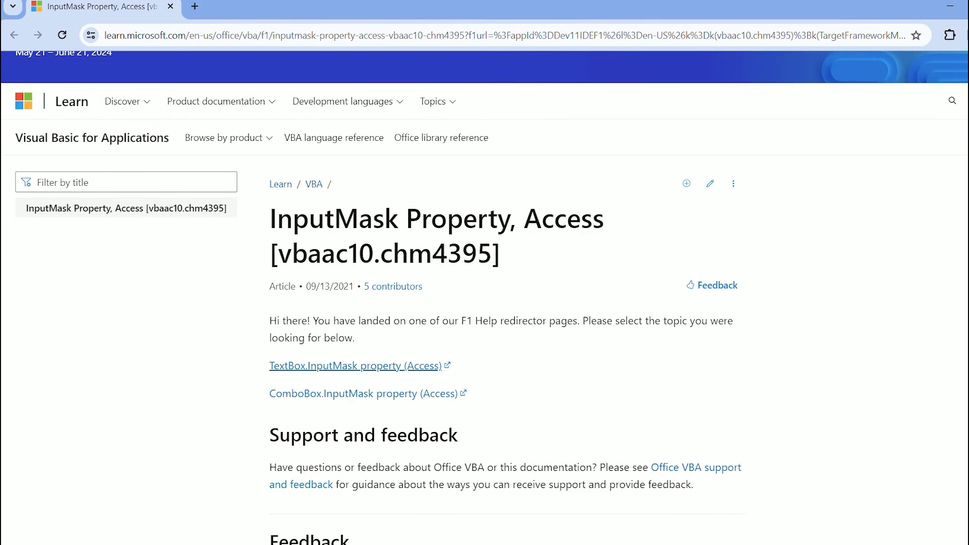
click(355, 365)
scroll(485, 298, down, 10)
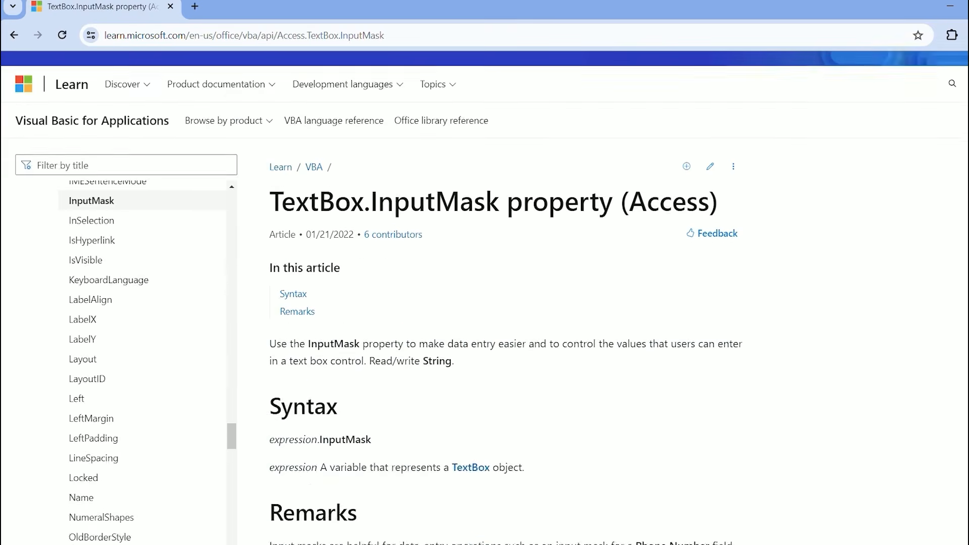
scroll(507, 298, down, 10)
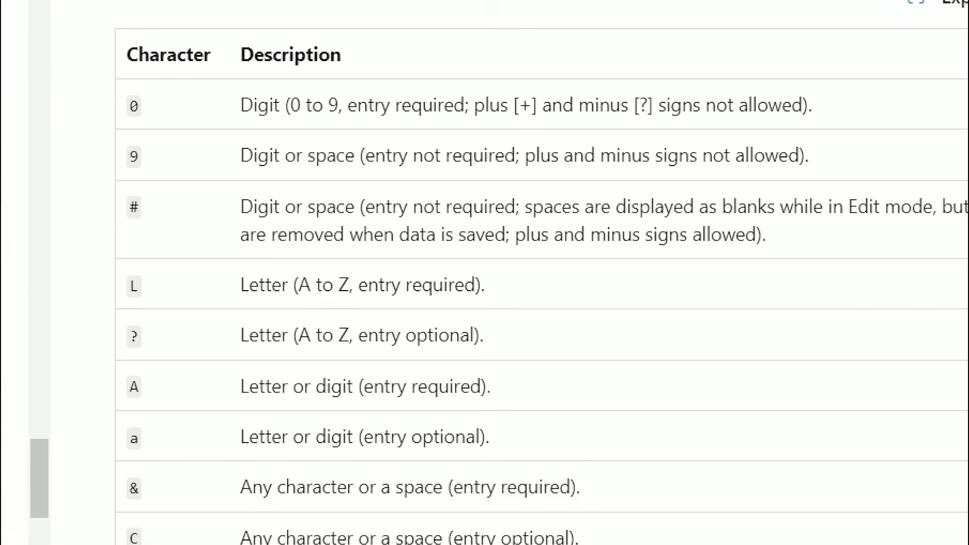
mouse_move(118, 311)
mouse_down()
mouse_move(452, 371)
mouse_move(501, 363)
mouse_up()
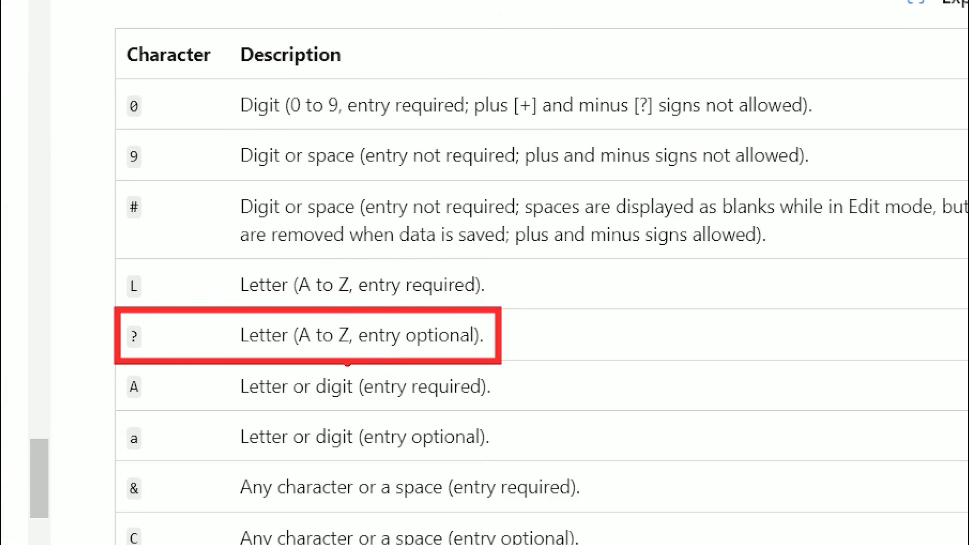
scroll(505, 303, down, 4)
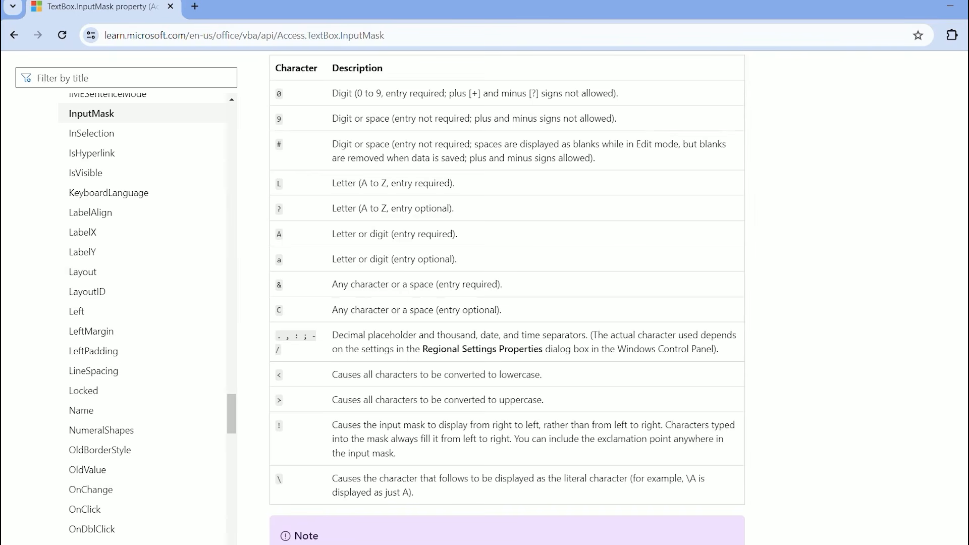
key(alt+Tab)
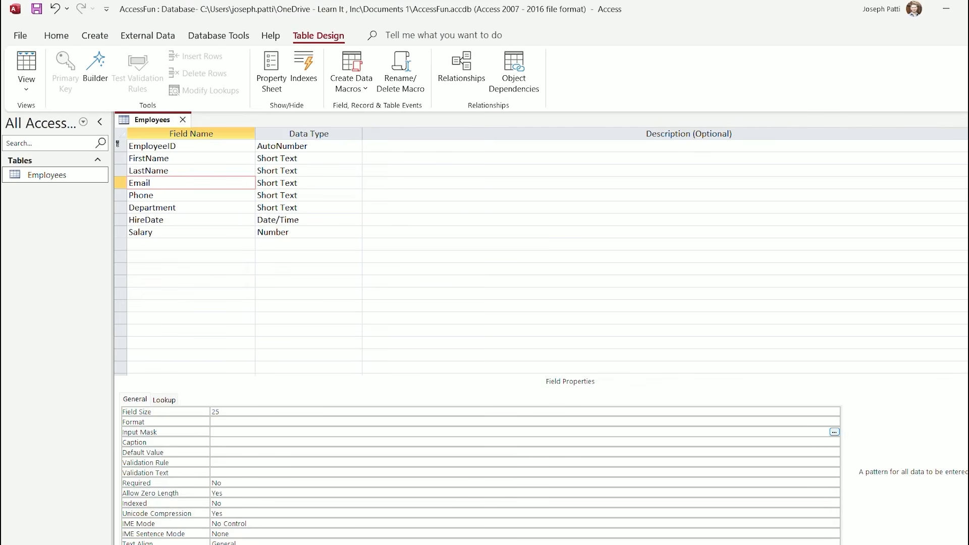
text(<????????????????????)
text("@company.com)
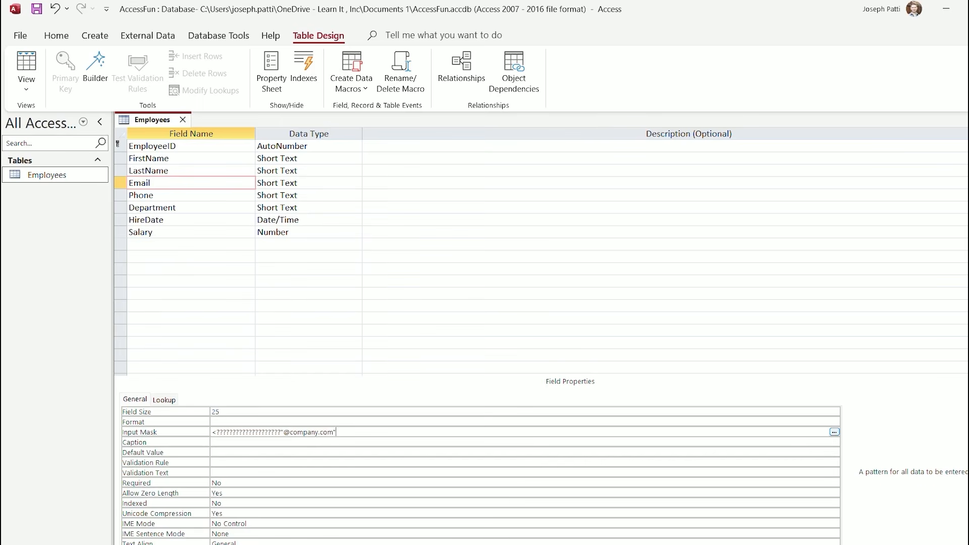
key(Return)
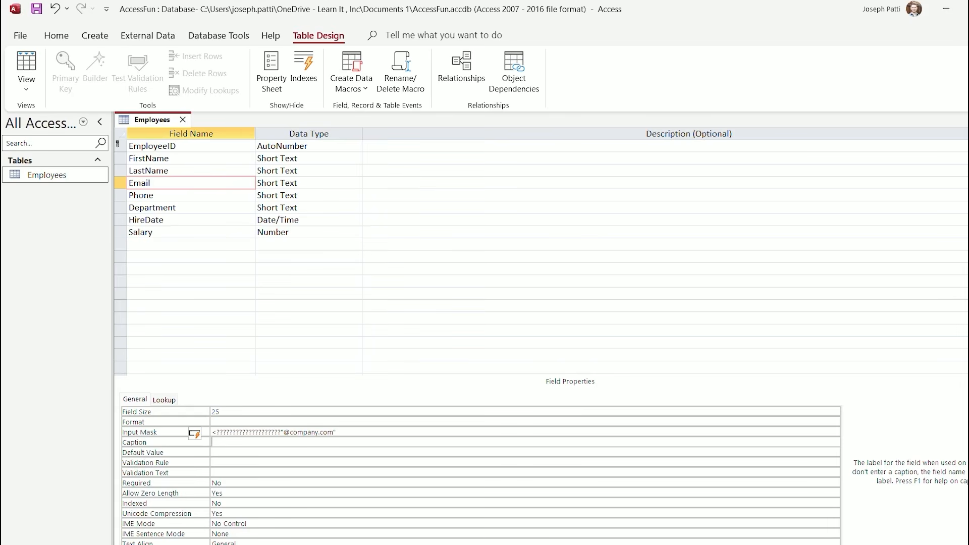
click(26, 88)
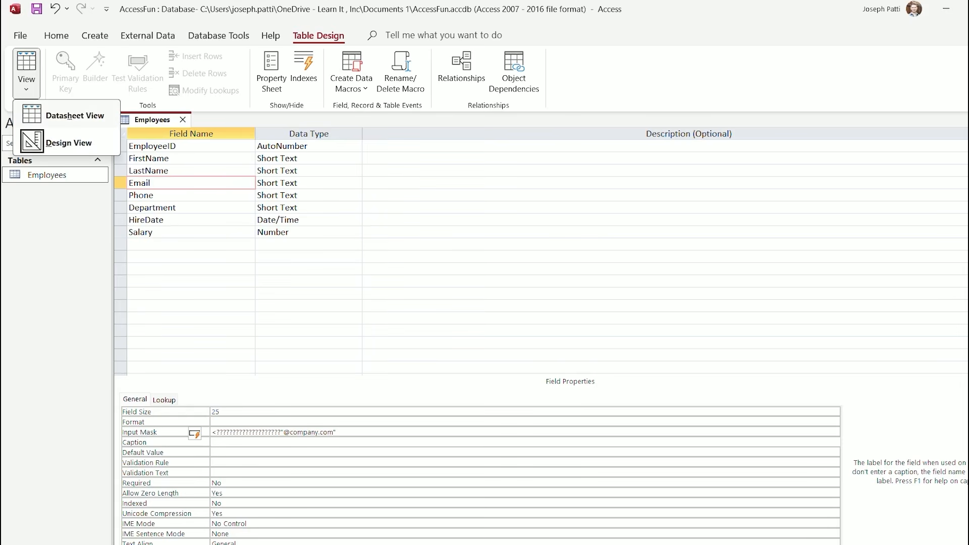
Save the table, switch to Datasheet View and try the Email mask in a new record's Email cell
click(75, 115)
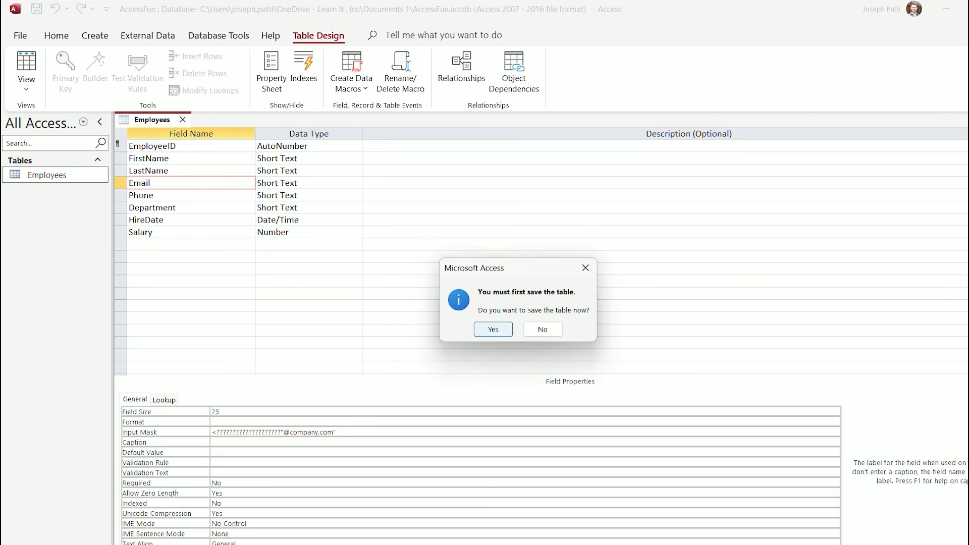
click(493, 329)
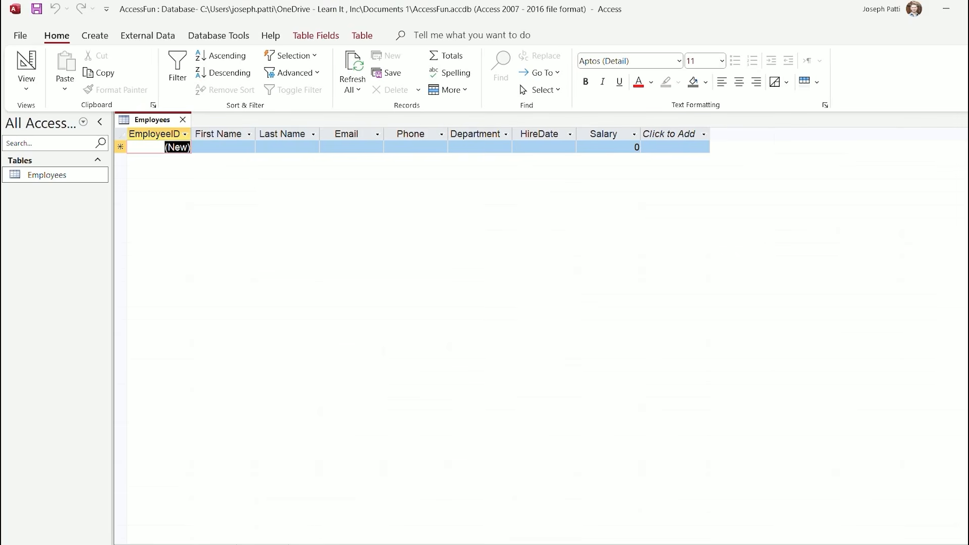
click(335, 148)
click(324, 147)
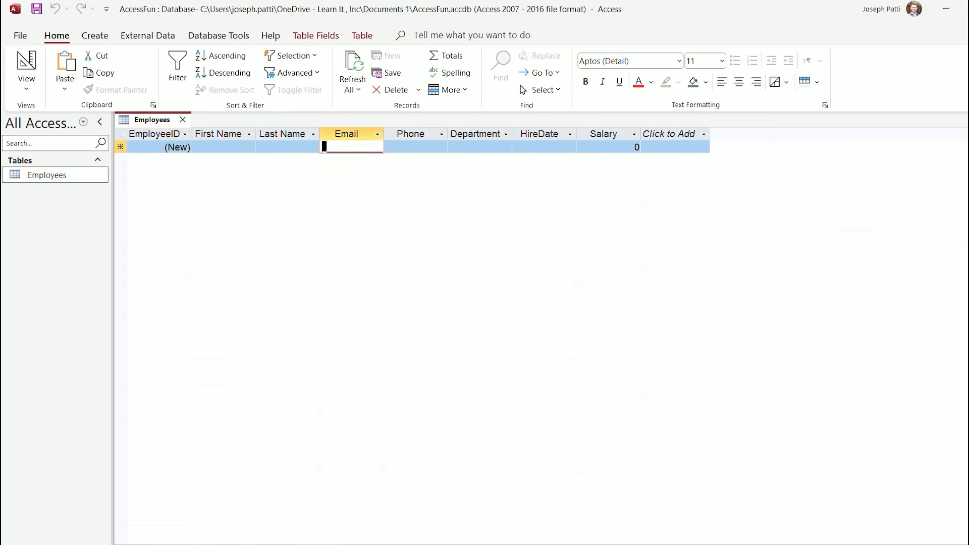
click(329, 147)
click(351, 147)
drag(359, 147, 399, 147)
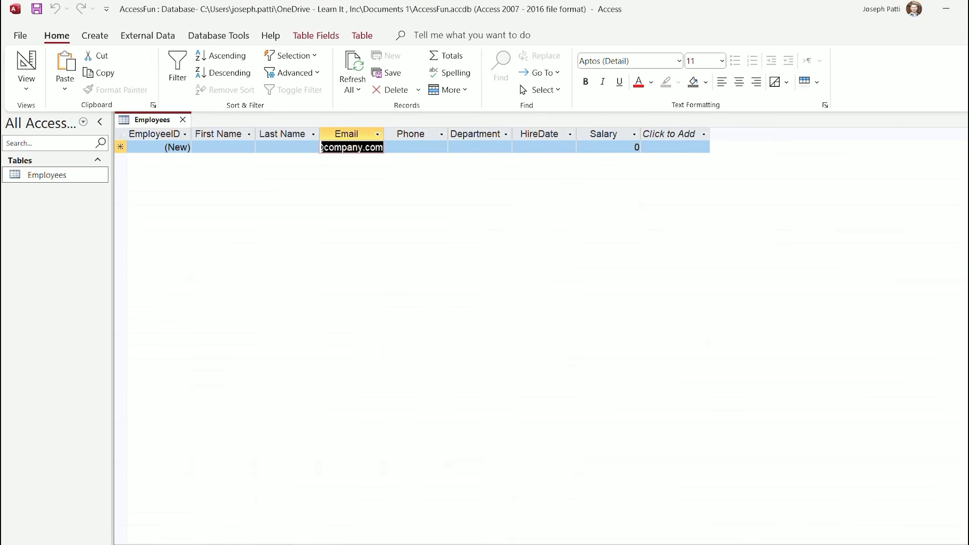
click(360, 148)
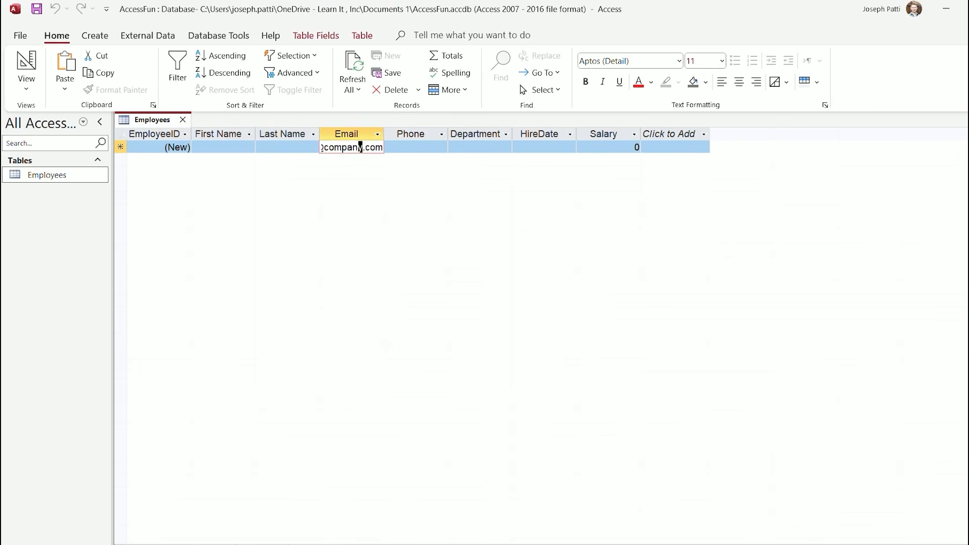
click(327, 147)
click(321, 147)
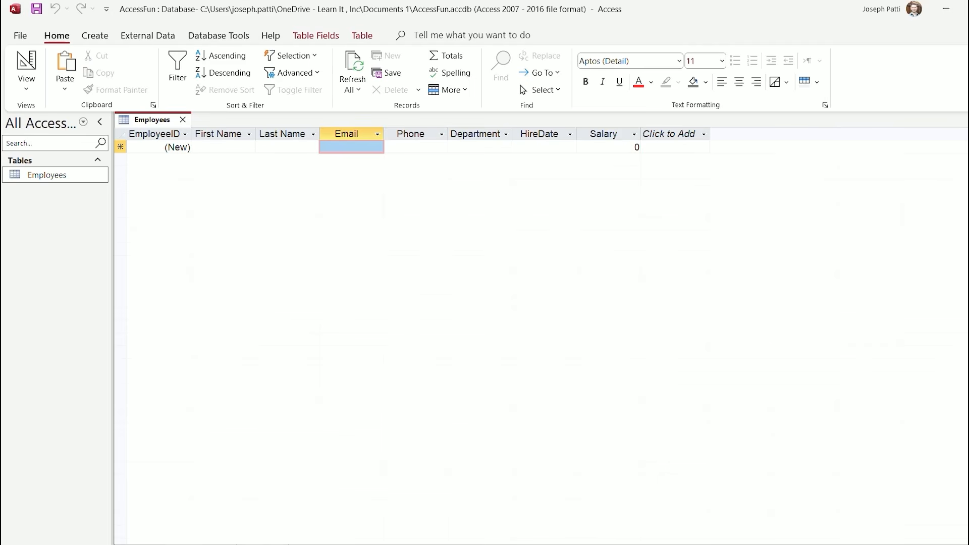
click(334, 147)
drag(355, 147, 399, 147)
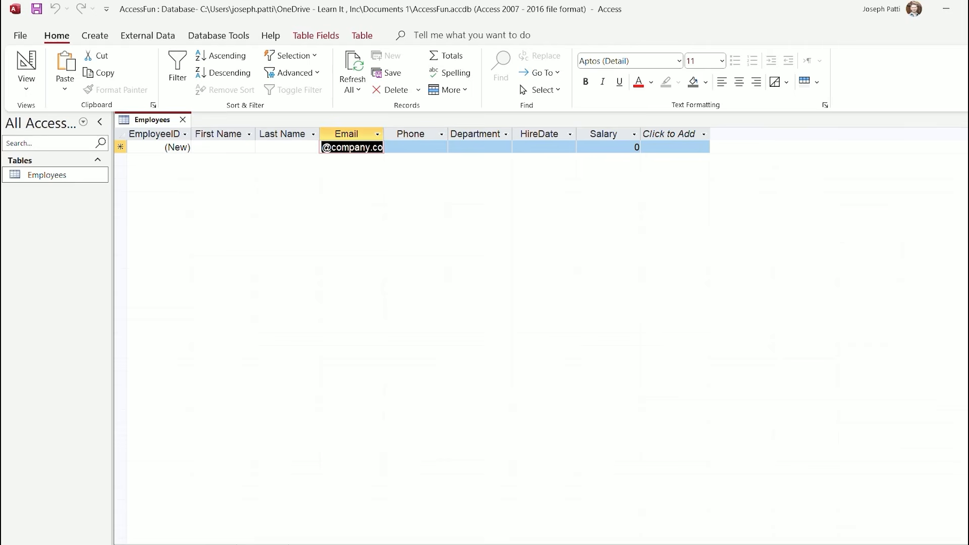
click(326, 147)
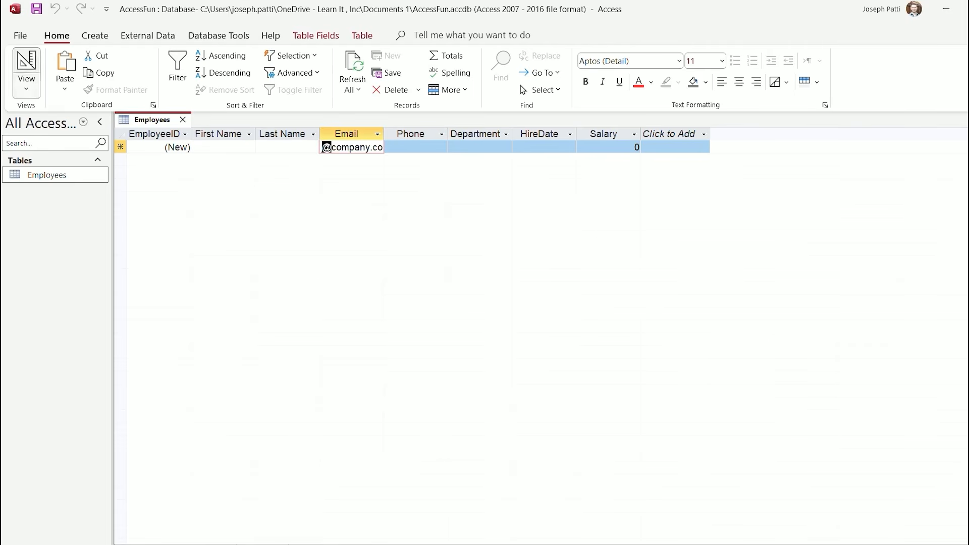
Return to Design View and check Email's Default Value and Caption properties
click(26, 86)
click(51, 139)
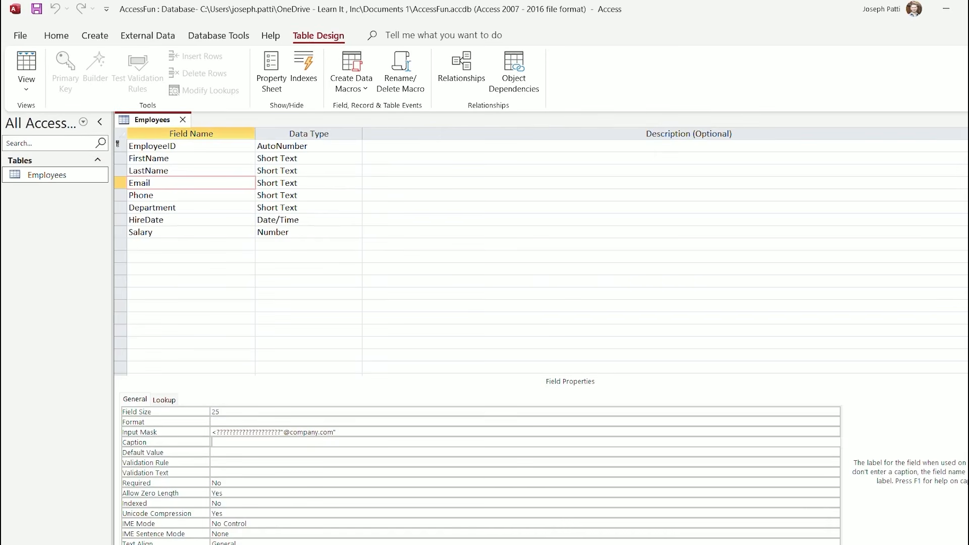
click(227, 452)
click(228, 442)
Change the Phone field's size from 255 to 20
click(162, 195)
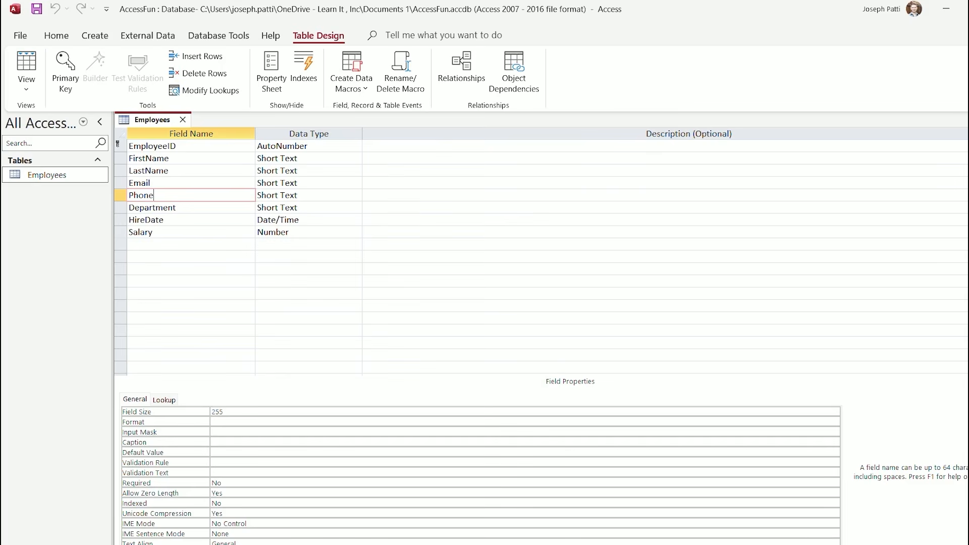
click(227, 412)
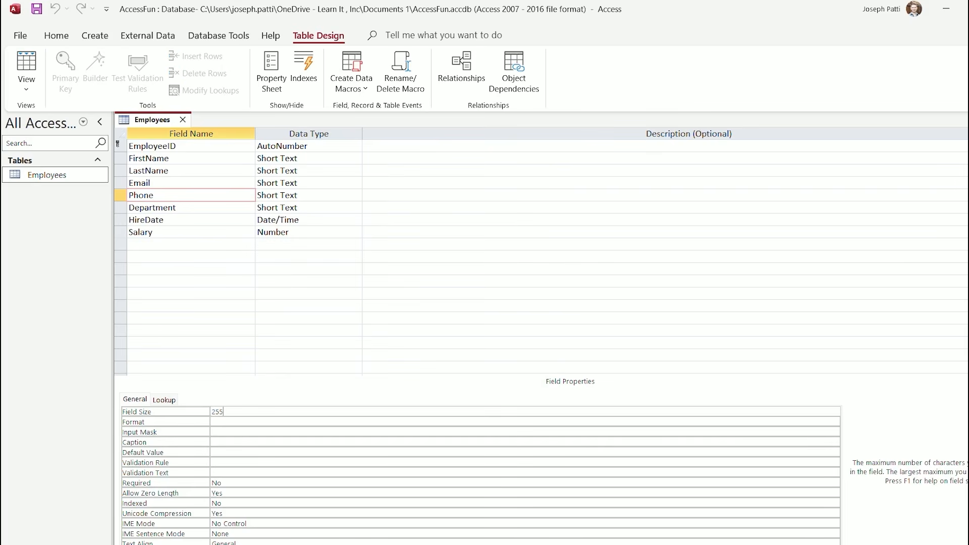
key(BackSpace)
key(BackSpace)
key(BackSpace)
text(20)
click(213, 432)
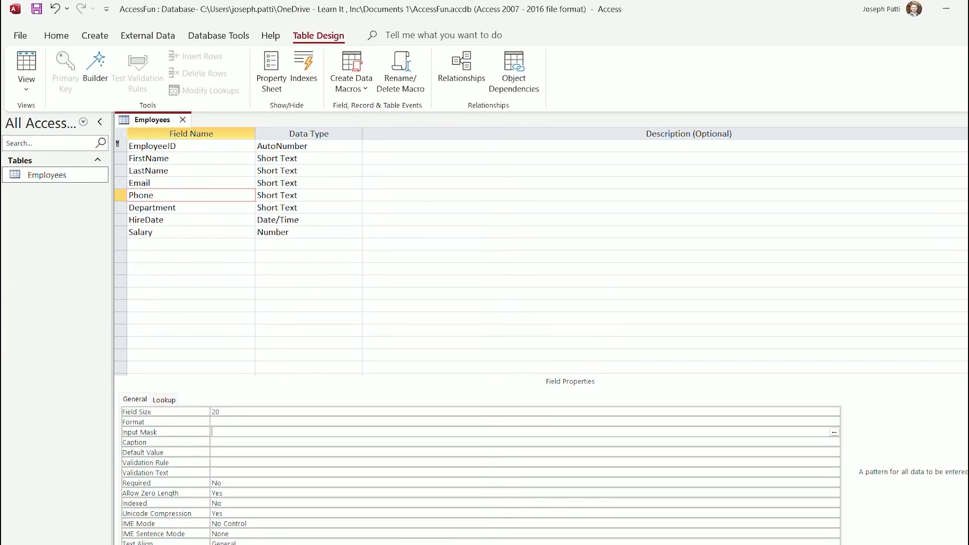
click(834, 433)
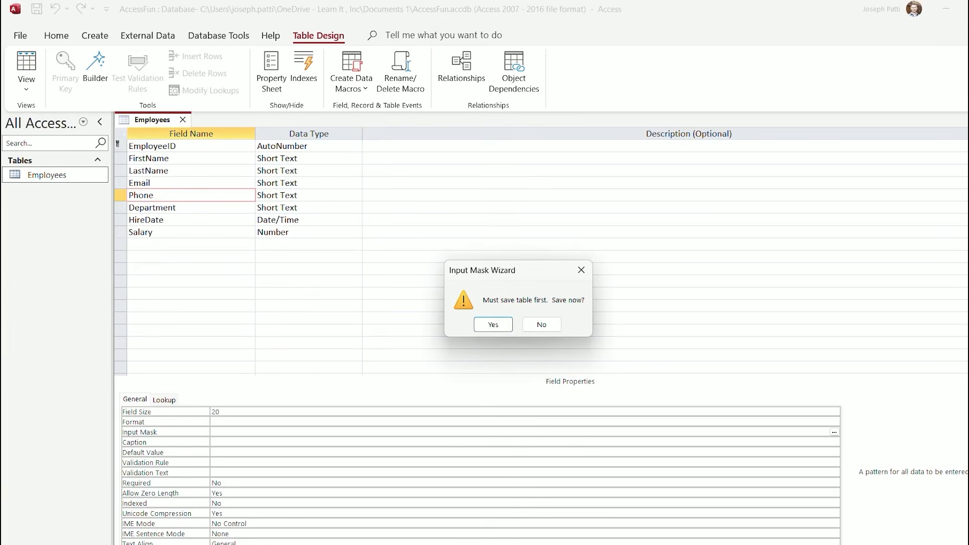
key(Return)
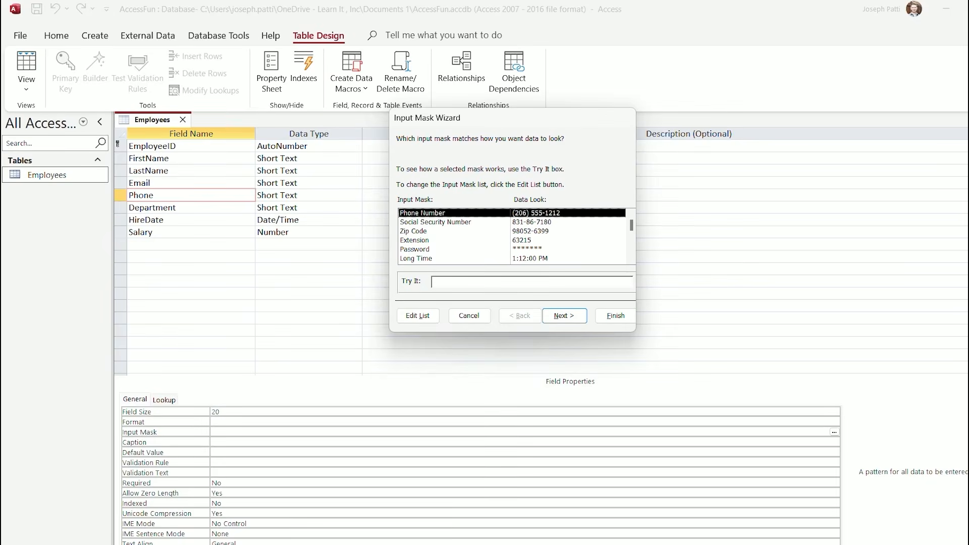
scroll(513, 236, down, 2)
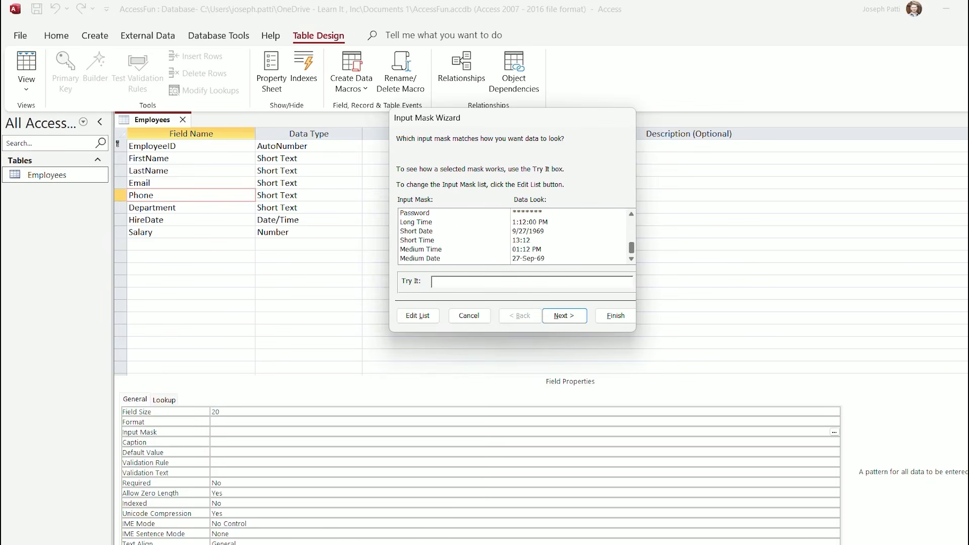
scroll(512, 236, up, 2)
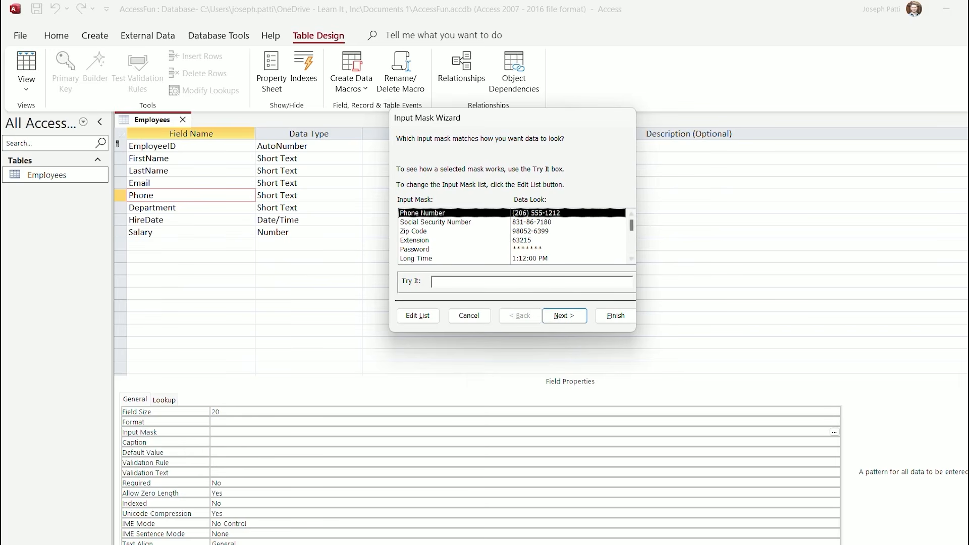
click(461, 281)
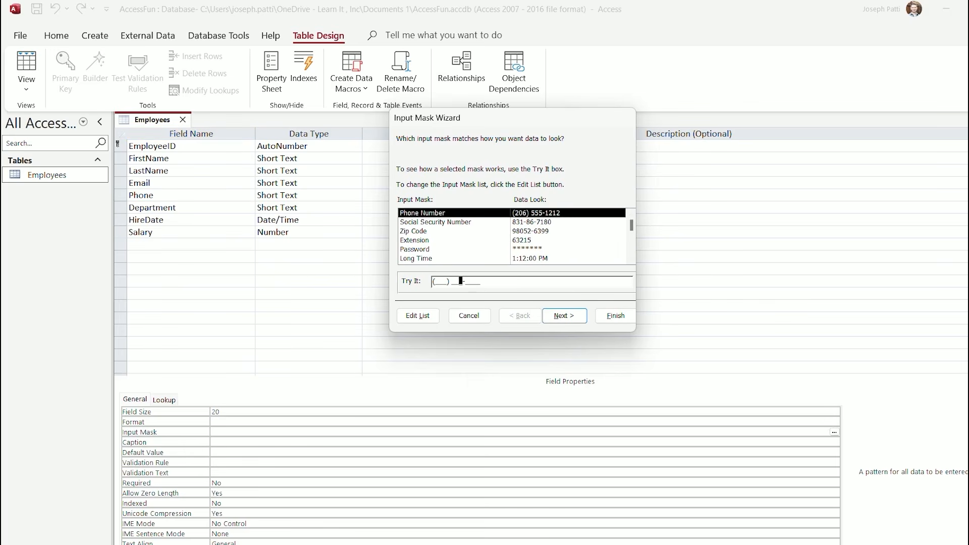
click(434, 281)
click(423, 213)
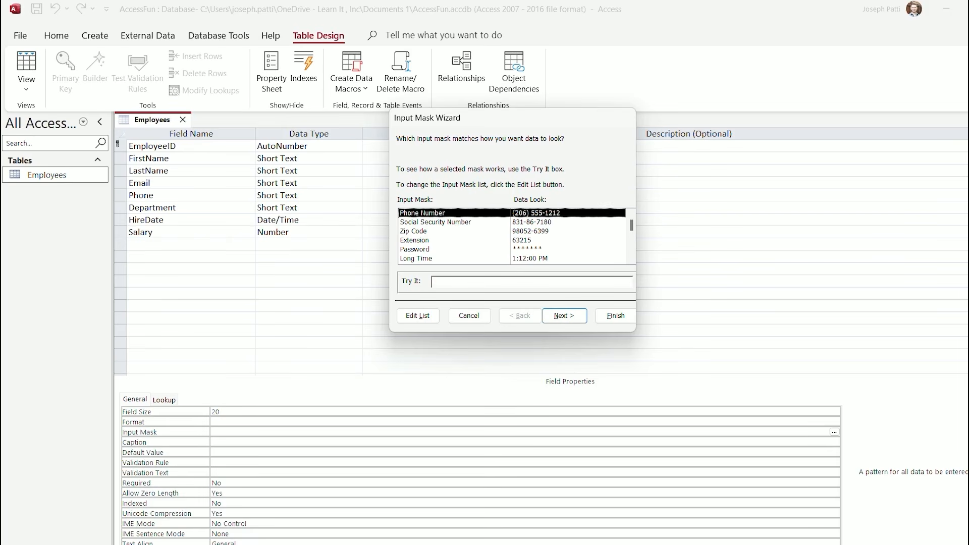
click(563, 315)
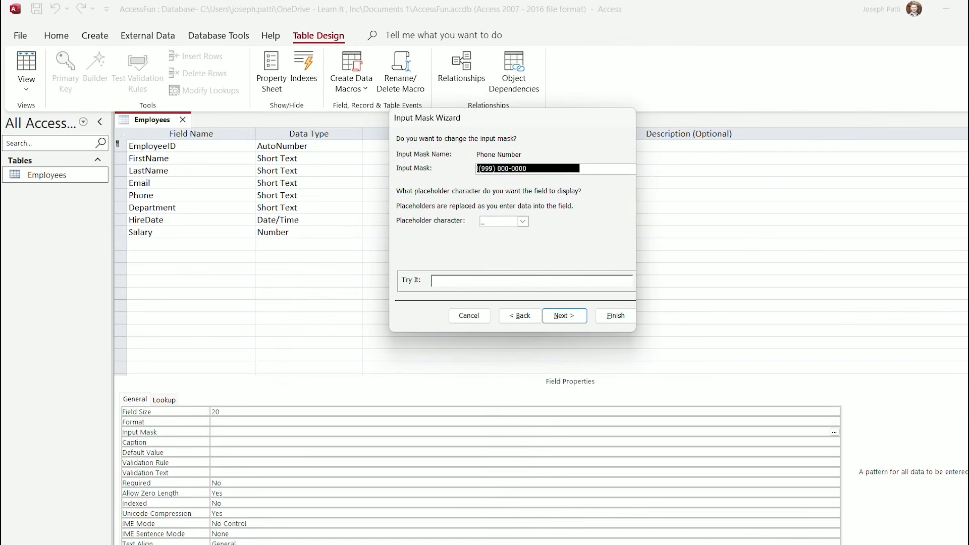
click(494, 169)
key(BackSpace)
key(BackSpace)
key(BackSpace)
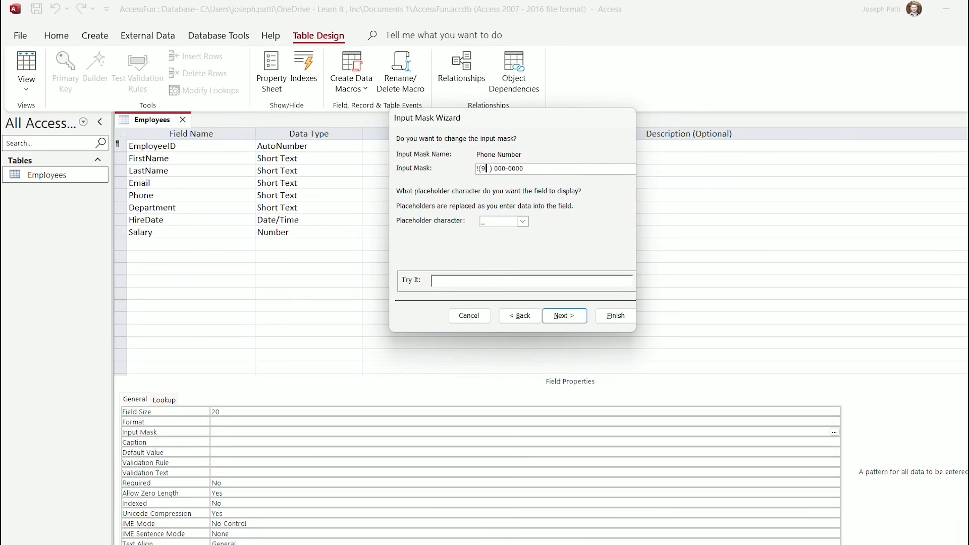
text(000)
click(440, 281)
Try # and * as placeholder characters, settling on #
click(522, 221)
key(Down)
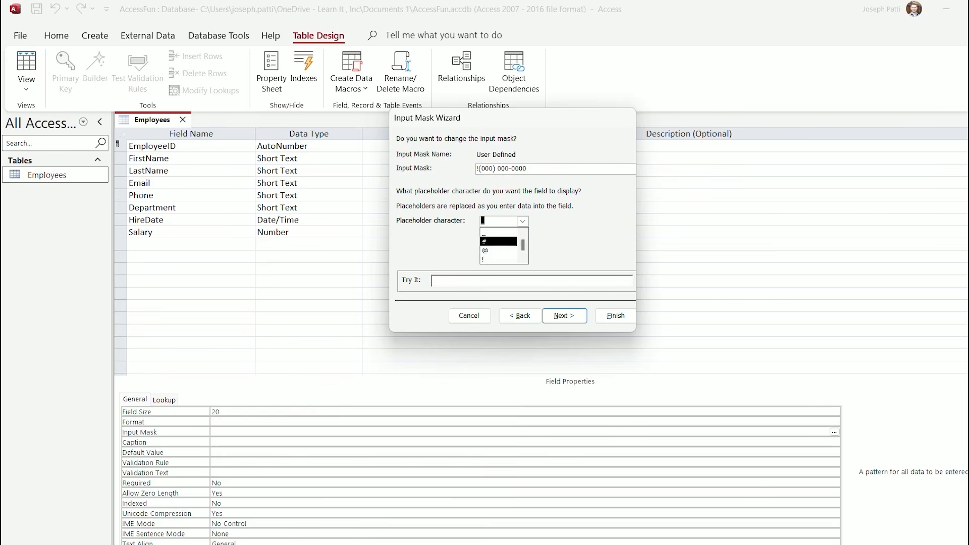
key(Return)
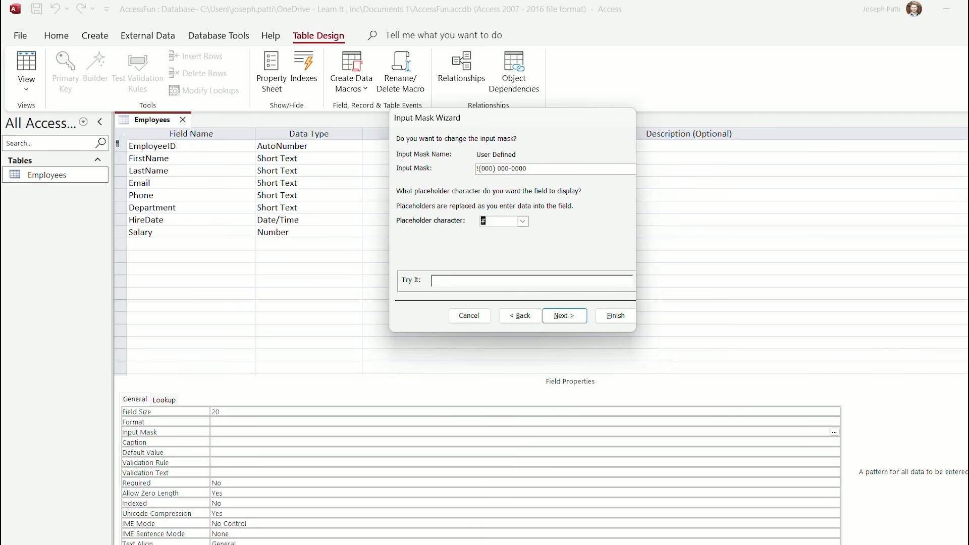
click(459, 280)
click(523, 221)
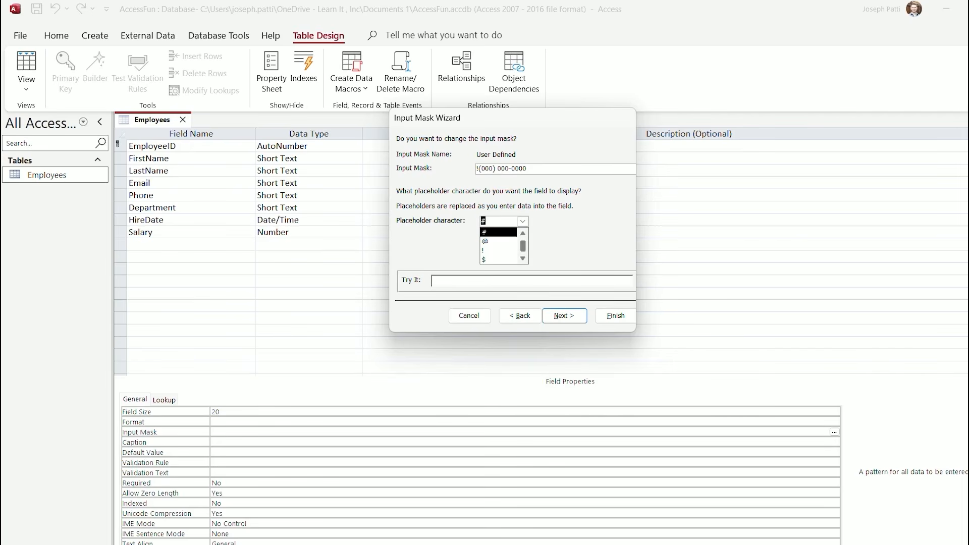
drag(523, 245, 522, 250)
click(497, 259)
click(490, 280)
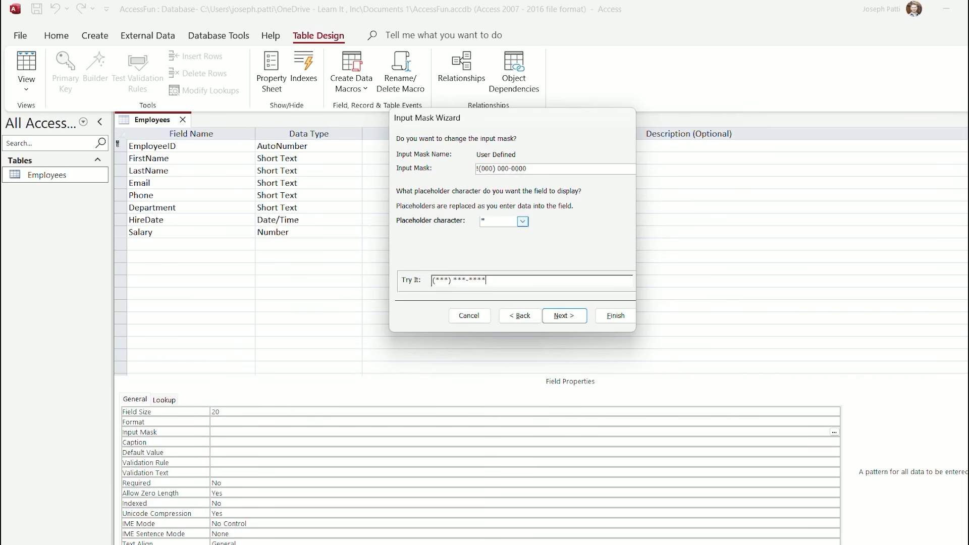
click(522, 221)
drag(522, 248, 523, 243)
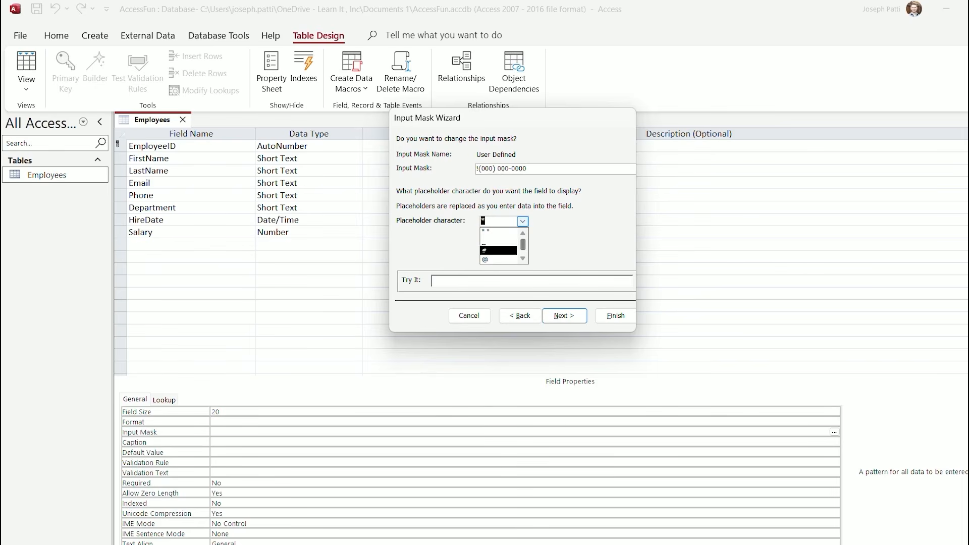
click(497, 250)
click(492, 280)
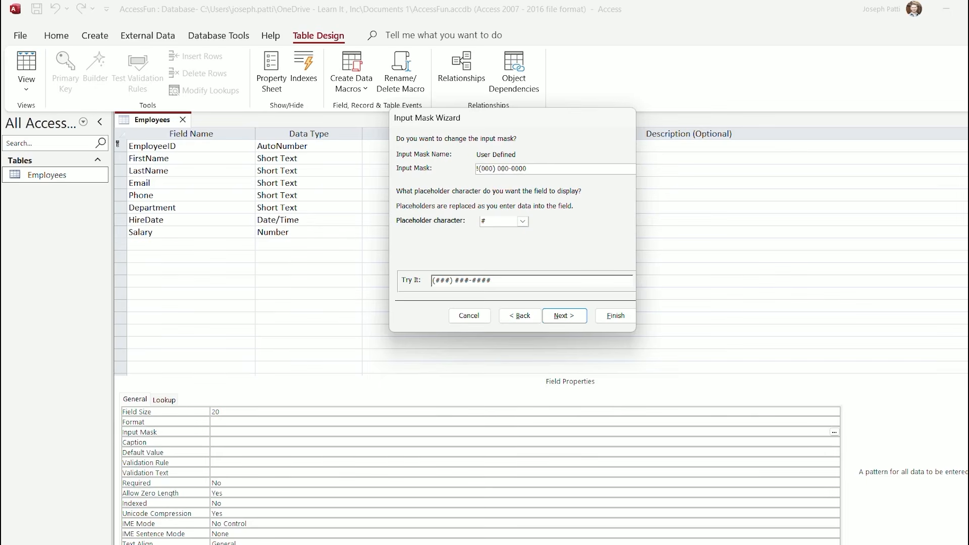
Store phone numbers without the mask symbols and finish the wizard
key(Return)
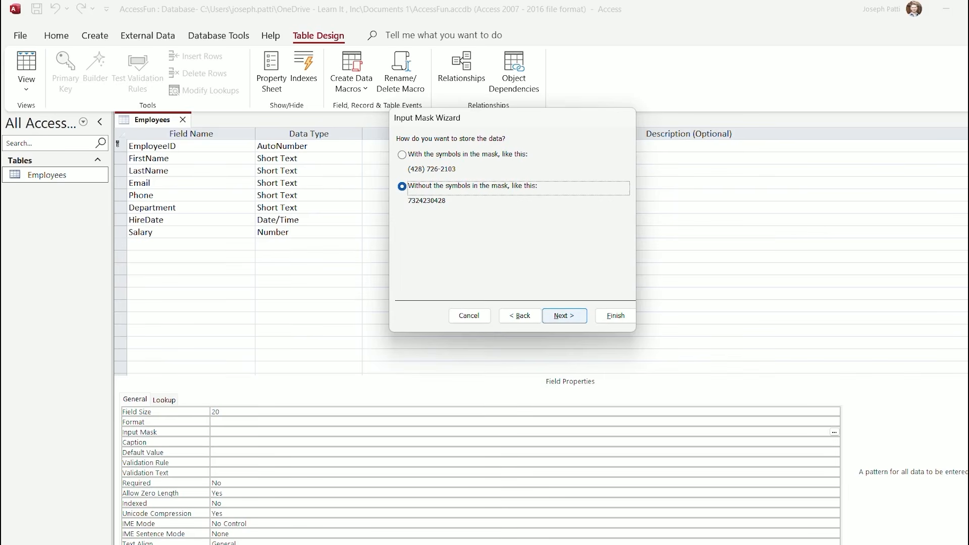
click(563, 315)
key(Return)
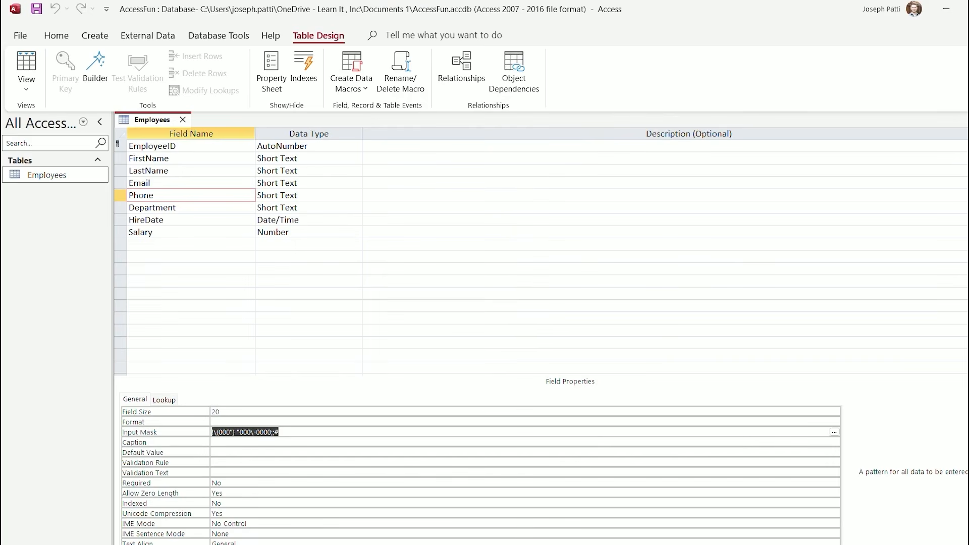
Set Department's field size to 50 and its default value to "Sales"
click(178, 208)
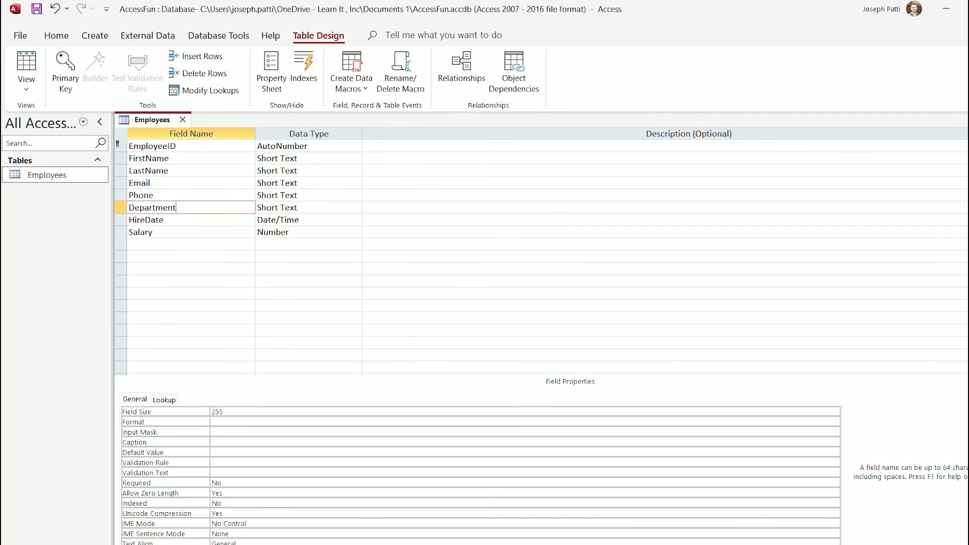
click(226, 412)
key(BackSpace)
key(BackSpace)
key(BackSpace)
text(5)
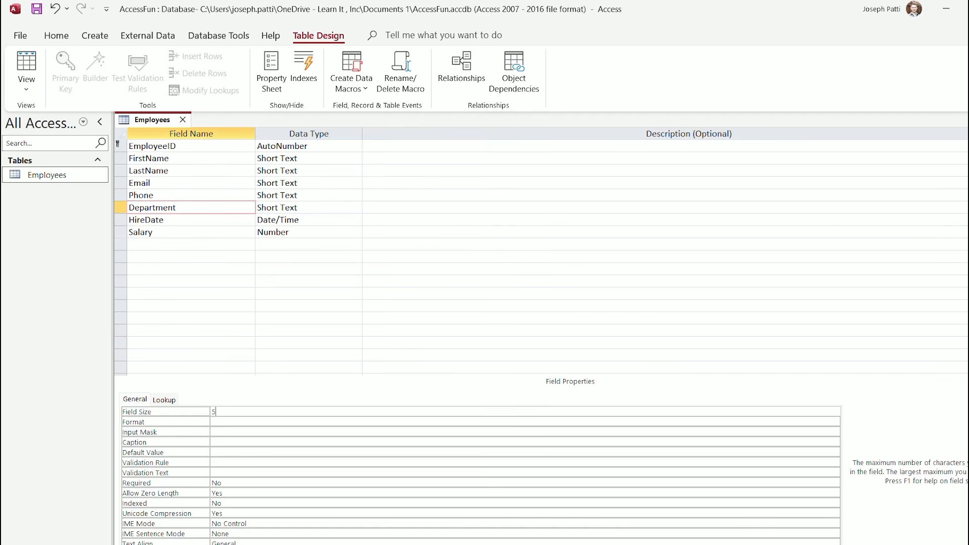
text(0)
click(226, 453)
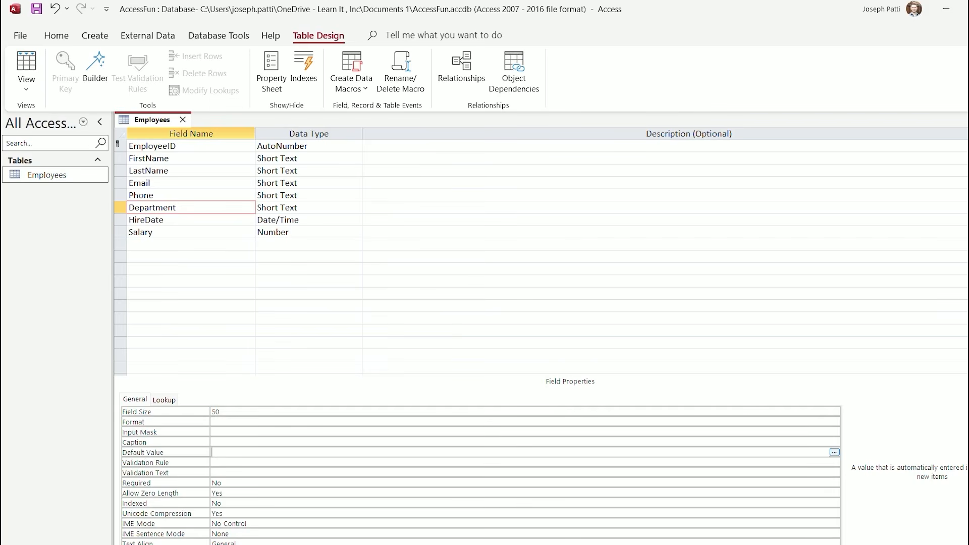
text("Sales")
Save the table by switching to Datasheet View, then go back to Design View
click(26, 89)
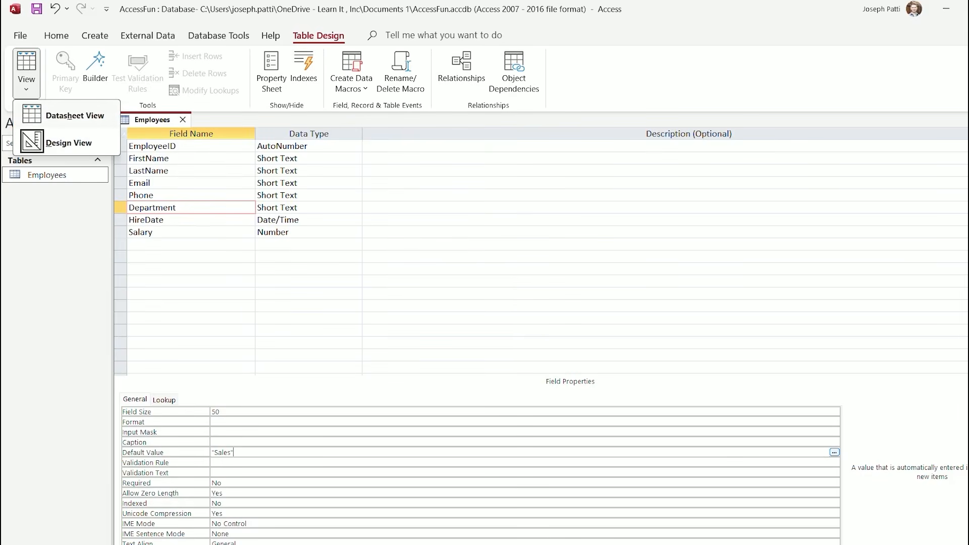
click(66, 115)
key(Return)
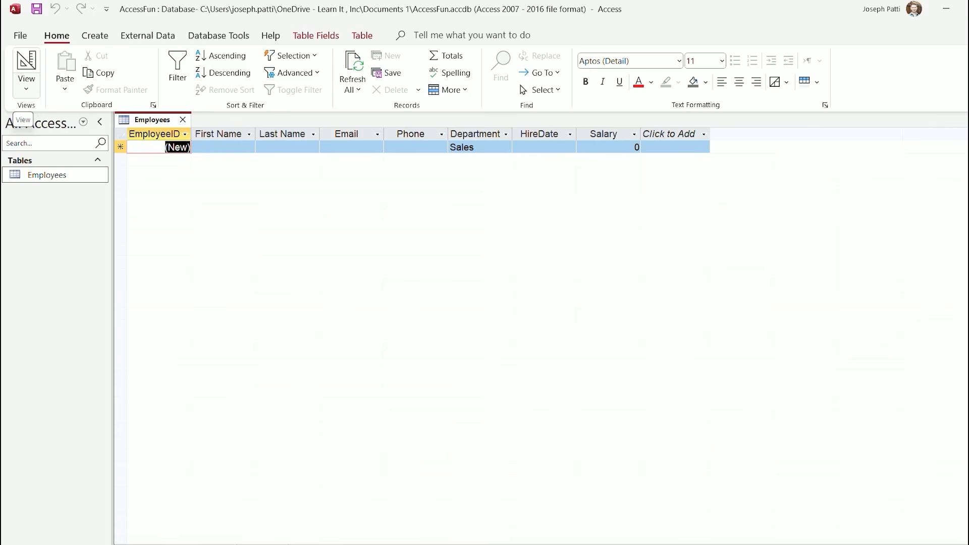
click(26, 86)
click(69, 142)
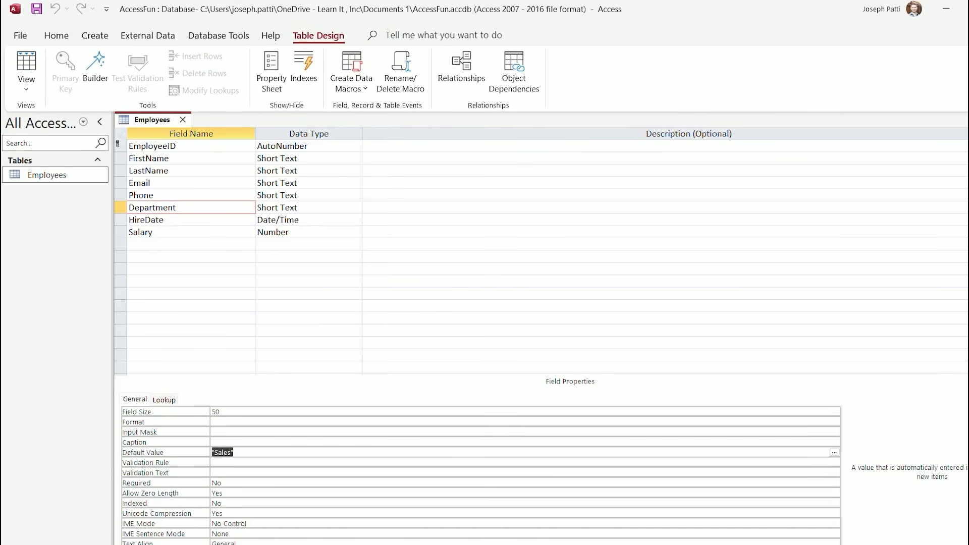
click(169, 220)
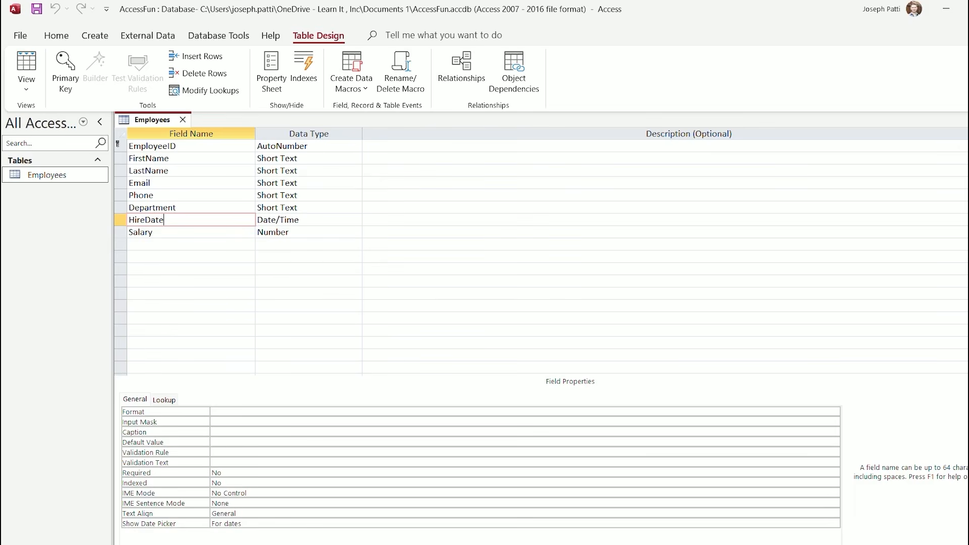
Launch the Expression Builder from HireDate's Default Value property
click(243, 462)
click(242, 442)
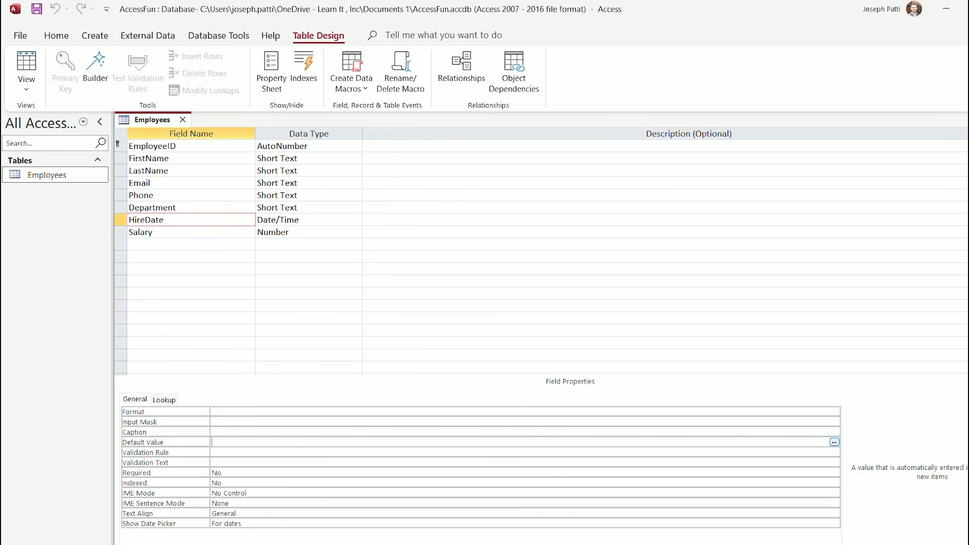
click(834, 442)
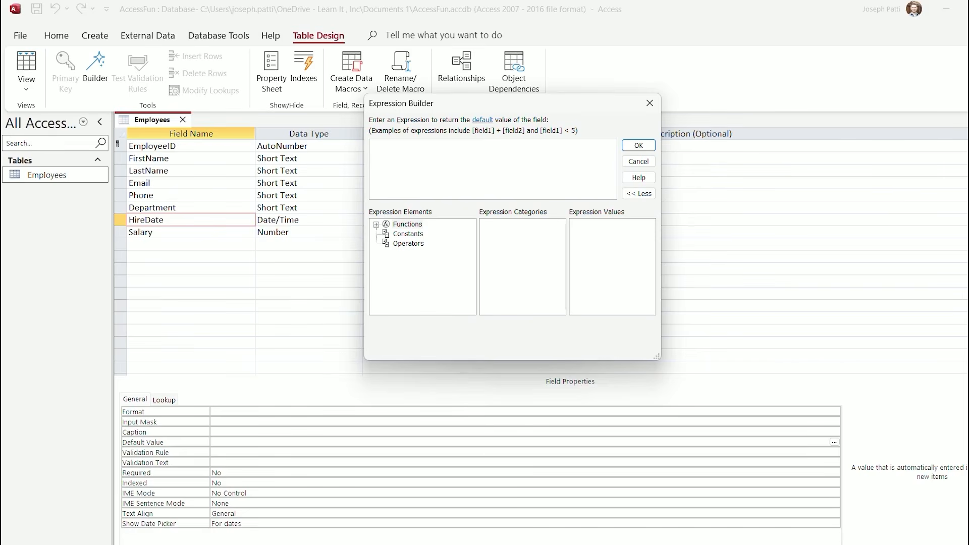
Insert the built-in Date/Time function Date() as HireDate's default value, giving =Date()
click(376, 225)
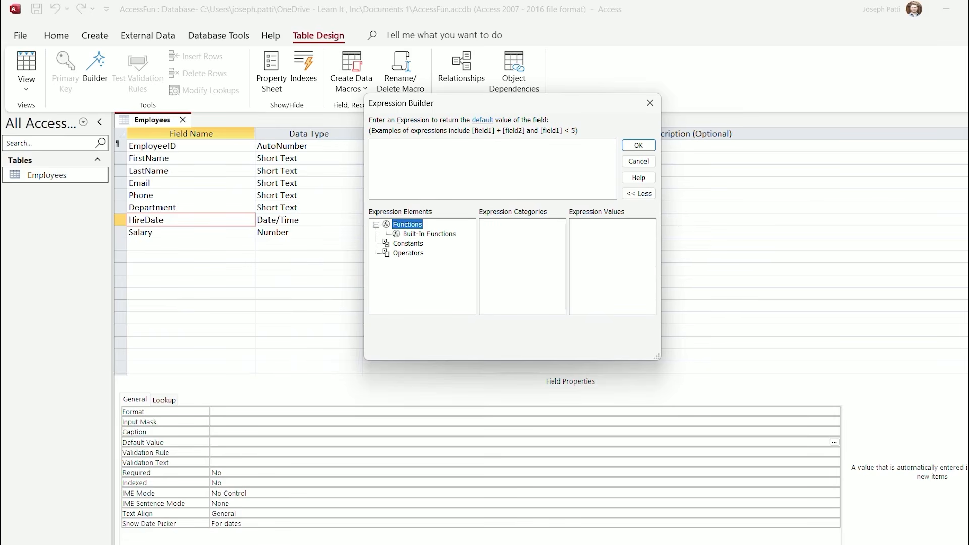
click(429, 234)
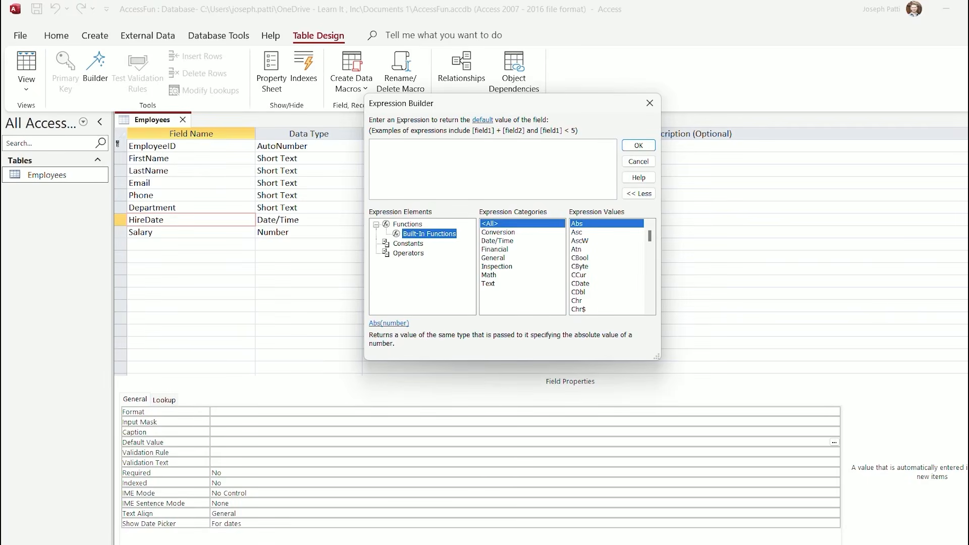
click(497, 241)
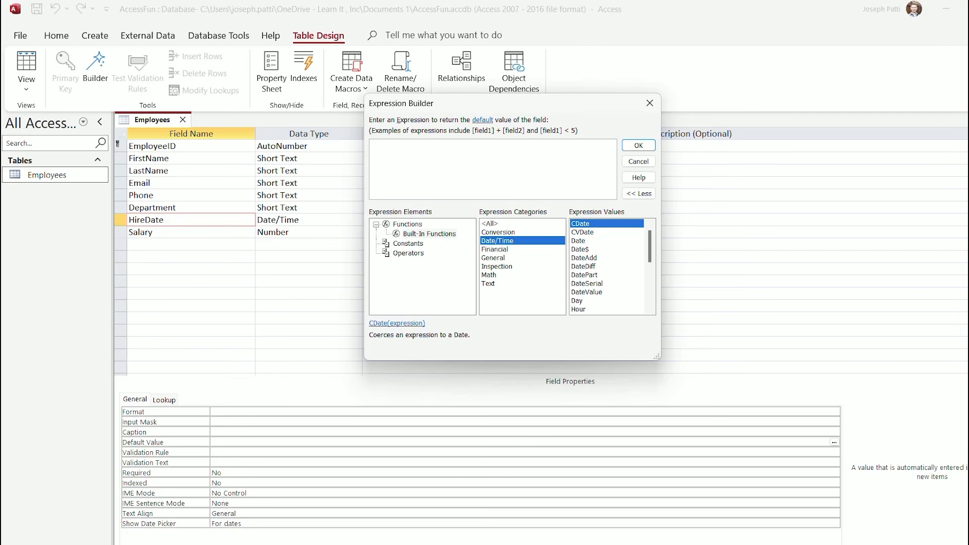
click(578, 241)
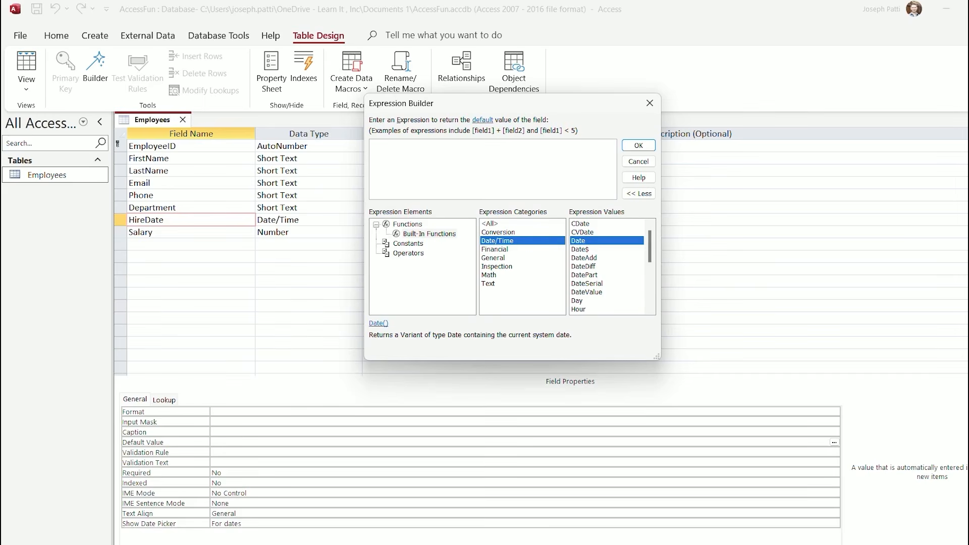
scroll(608, 266, down, 3)
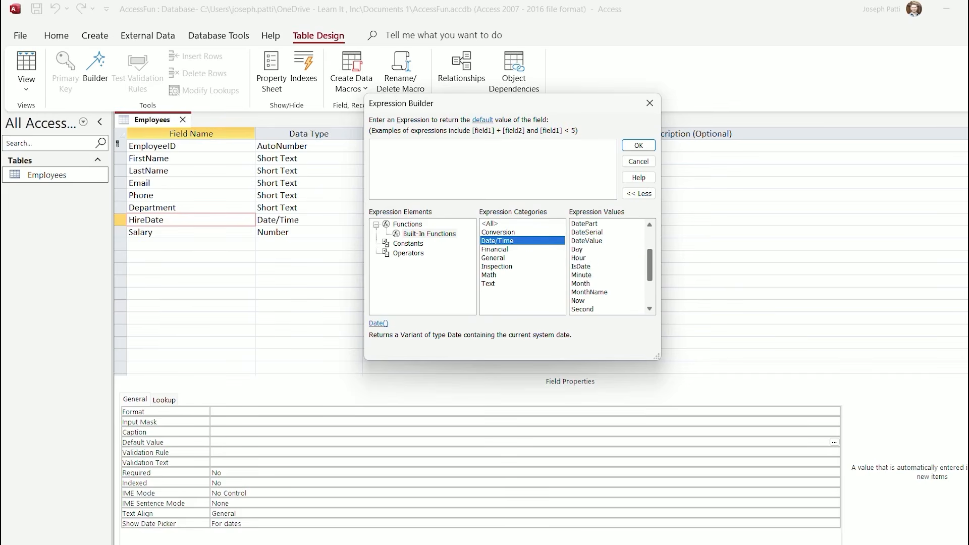
click(579, 301)
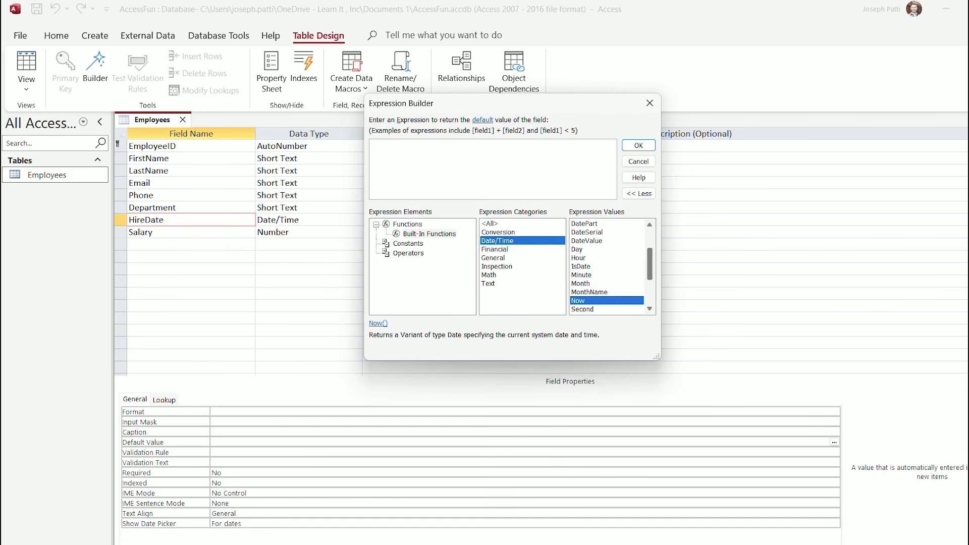
scroll(608, 266, up, 1)
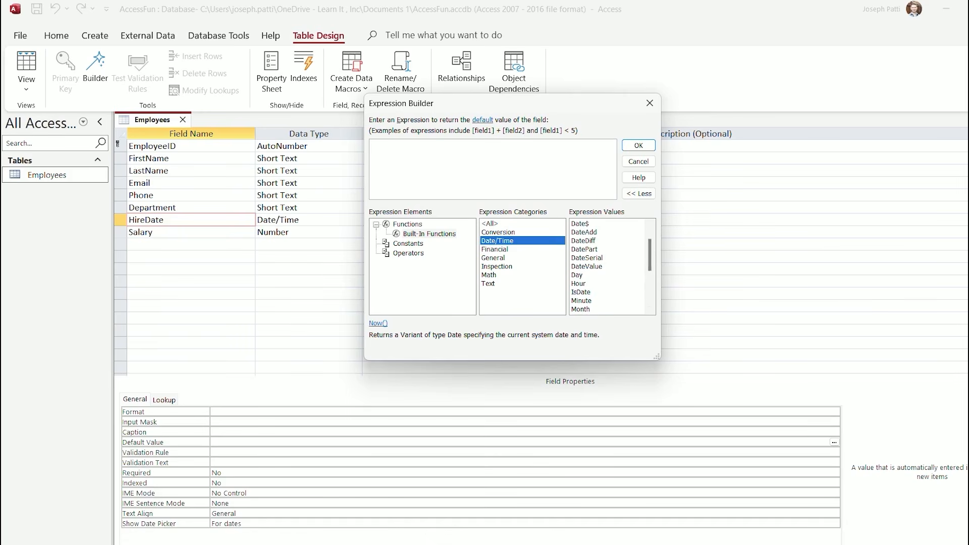
scroll(608, 266, up, 1)
click(579, 241)
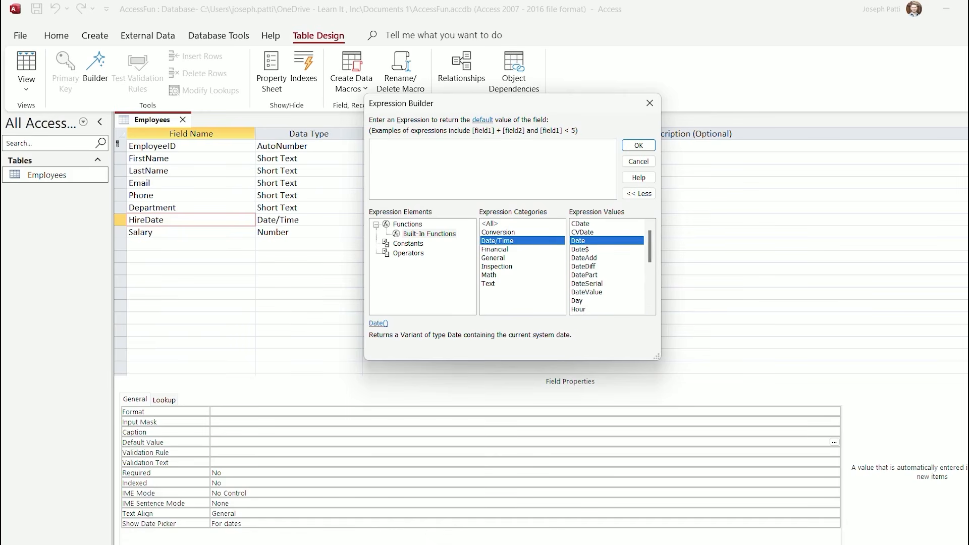
double_click(579, 240)
click(639, 145)
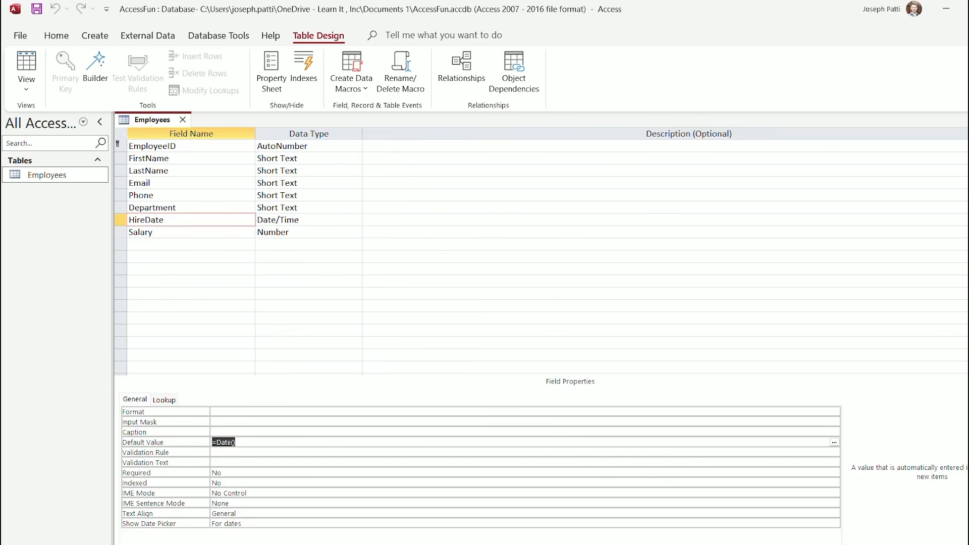
Commit the =Date() default, then save the table and view its records in Datasheet View
key(Return)
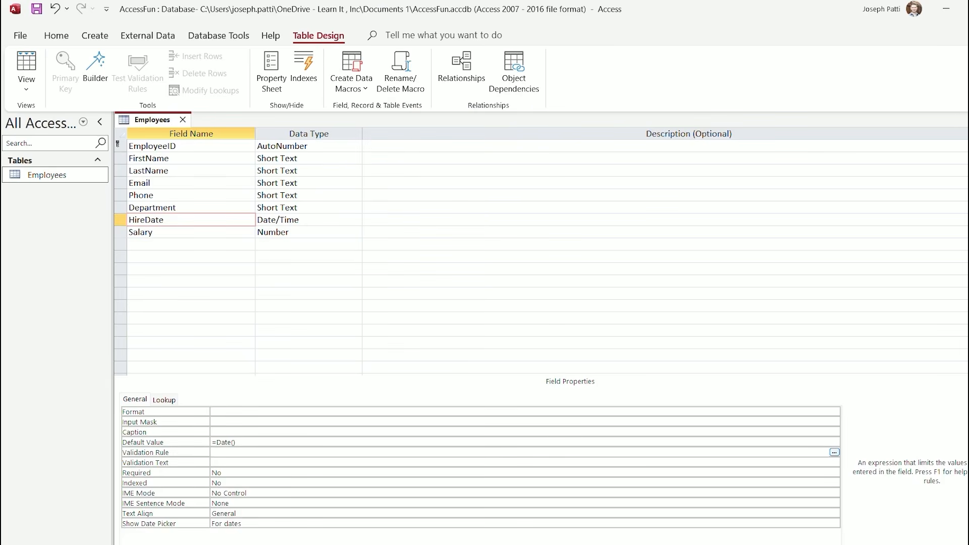
click(27, 83)
click(66, 109)
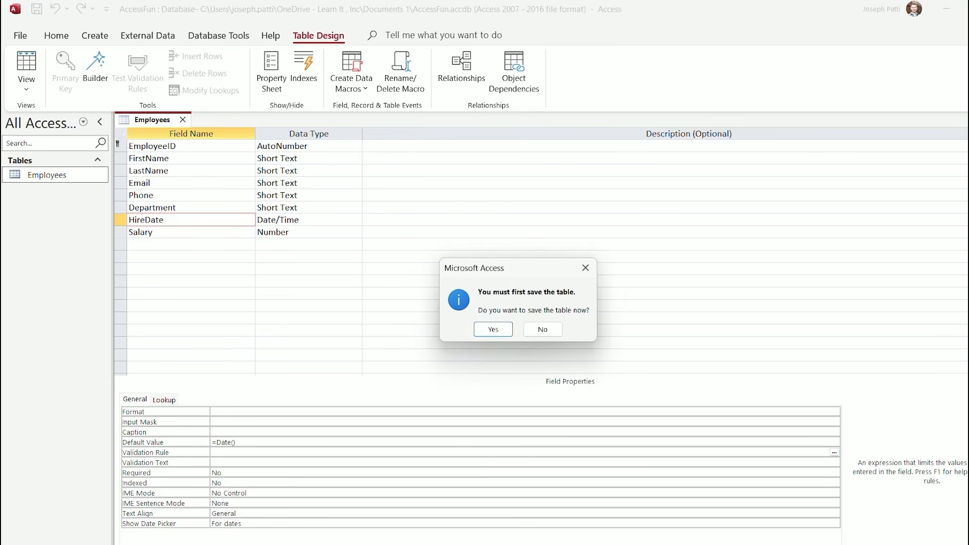
key(Return)
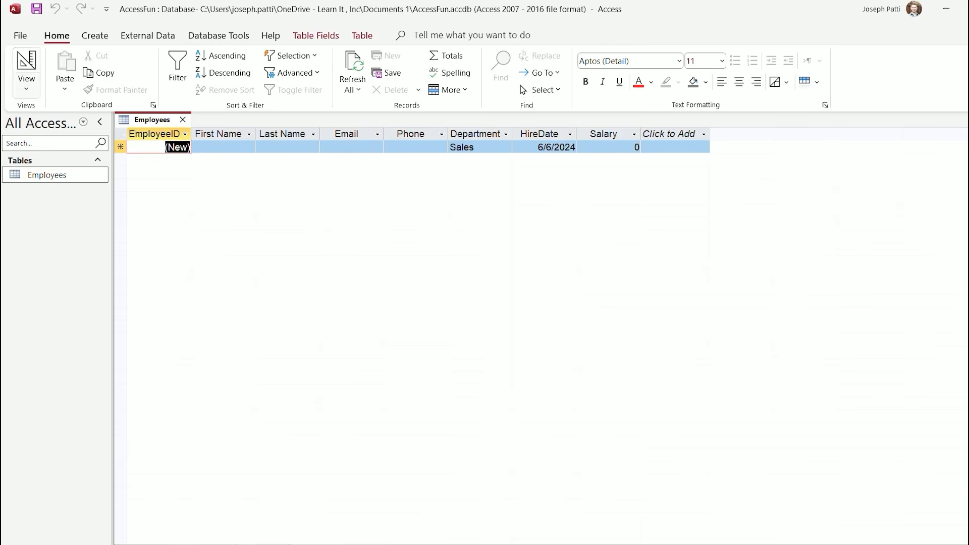
Back in Design View, set HireDate's Caption to 'Hire Date'
click(27, 84)
click(45, 143)
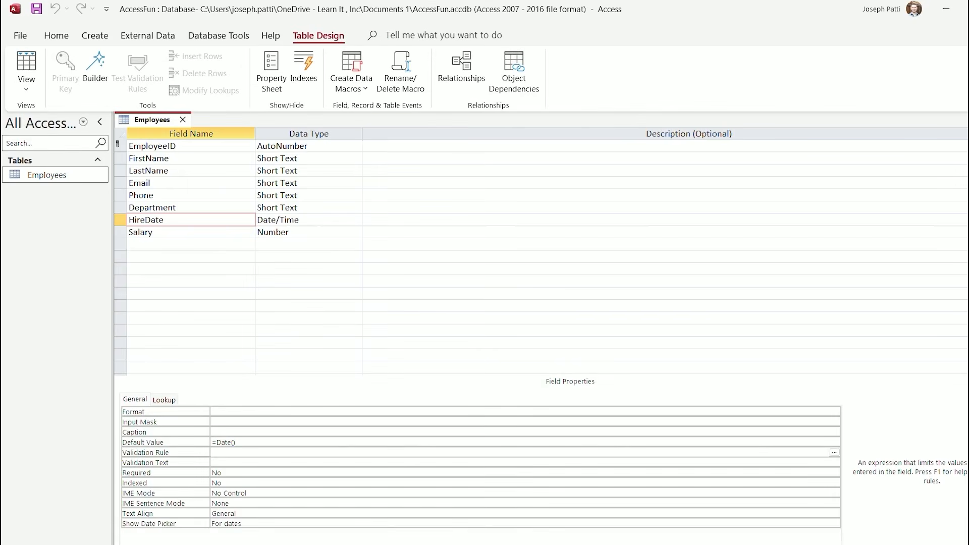
click(222, 432)
text(Hire)
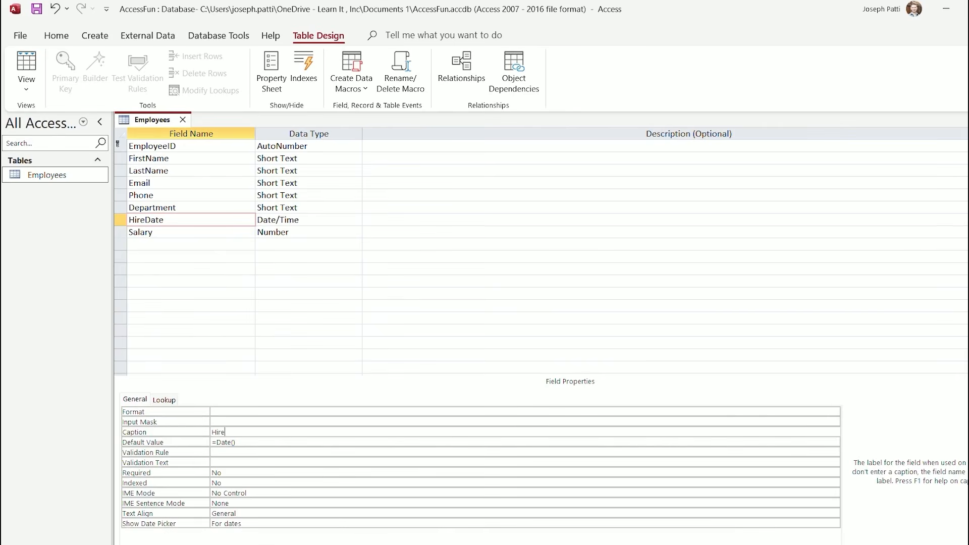
text( Date)
Save and check the Hire Date caption in Datasheet View, then return to Design View
click(26, 89)
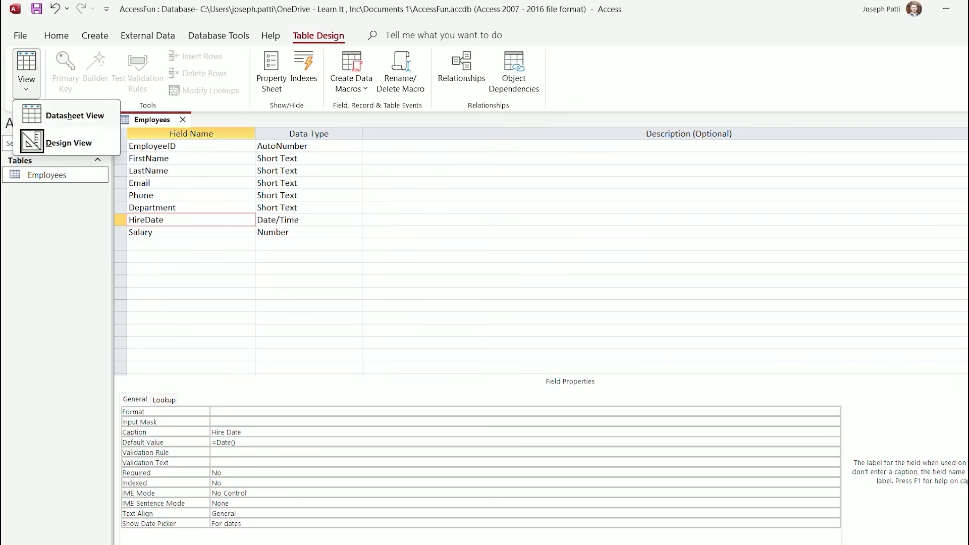
click(75, 116)
click(493, 328)
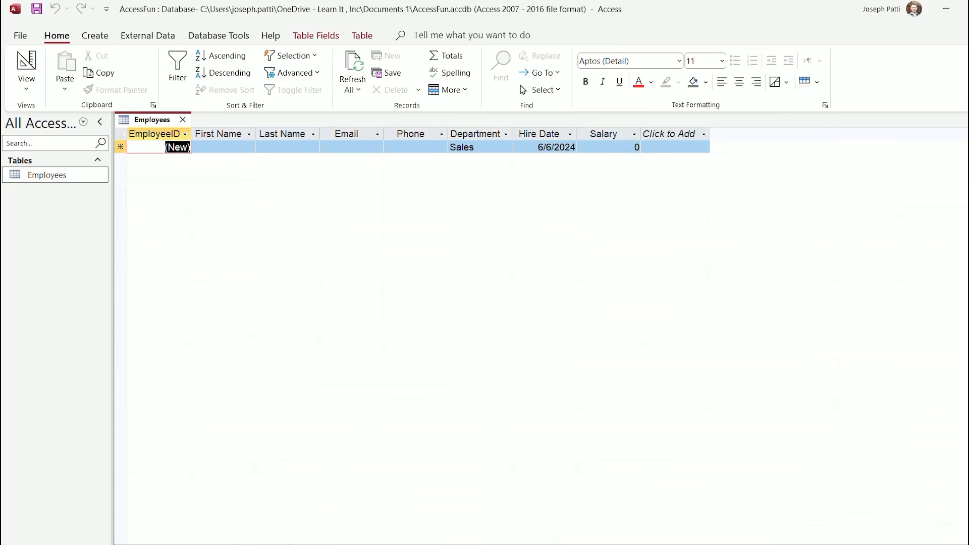
click(26, 87)
click(68, 143)
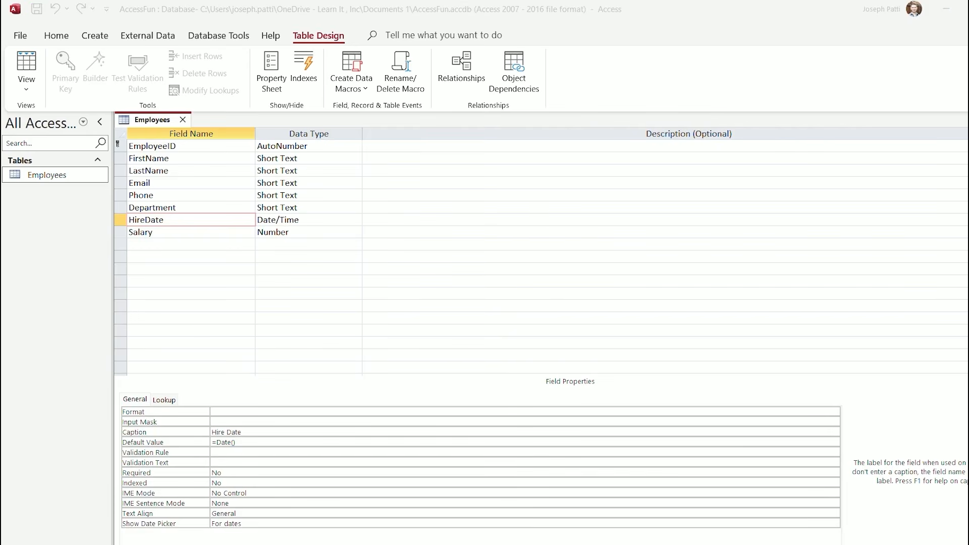
Add a new Yes/No field named Referral below Salary
click(191, 244)
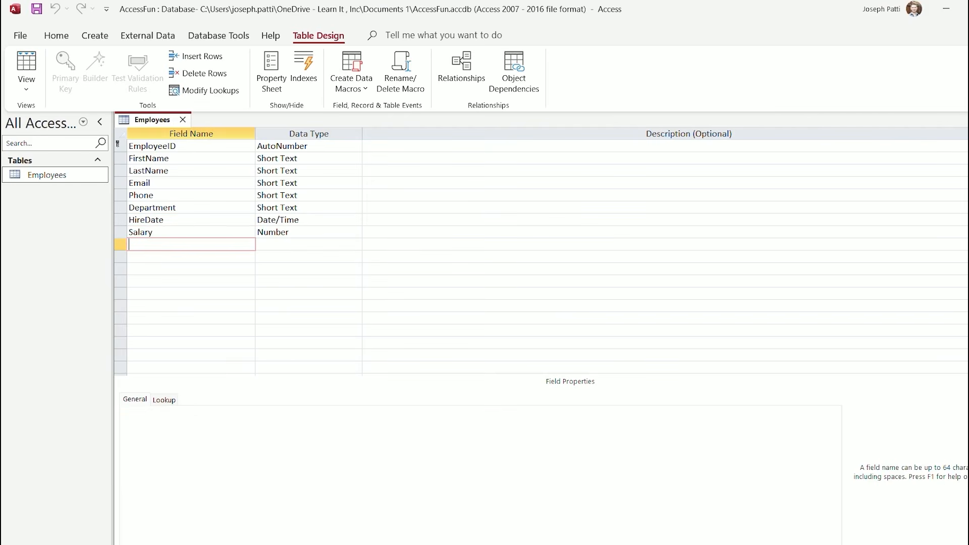
text(Referral)
click(290, 244)
key(alt+Down)
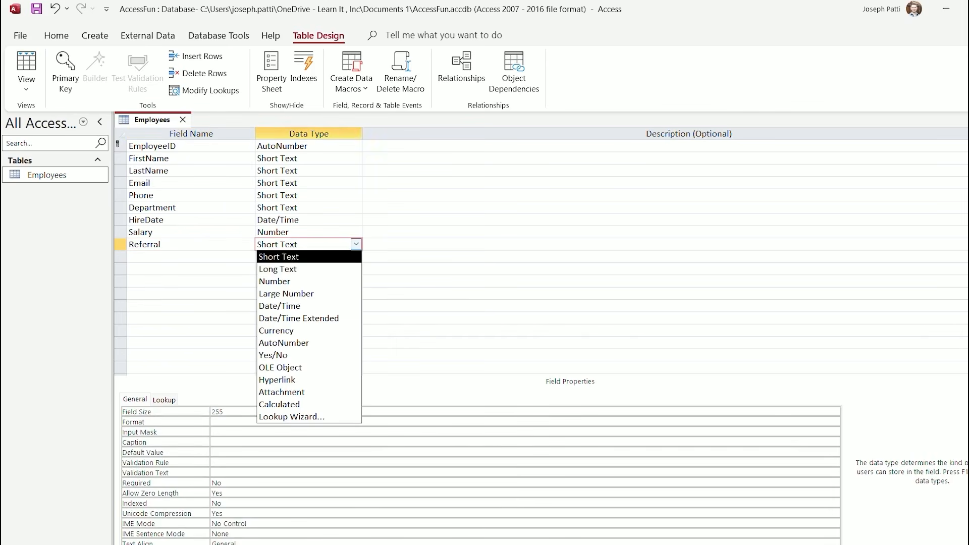
key(Down)
key(Down)
key(Down)
key(Down)
key(Down)
key(Down)
key(Down)
key(Down)
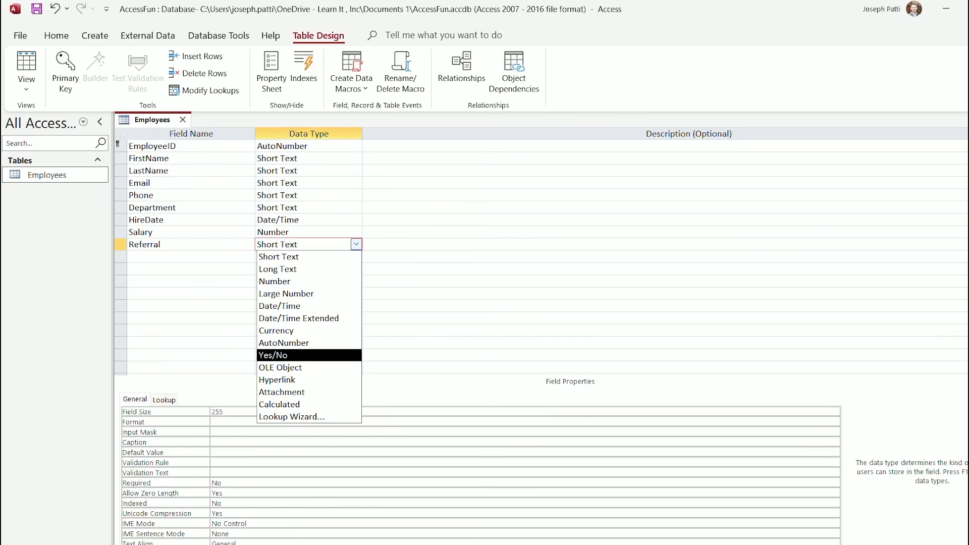
key(Return)
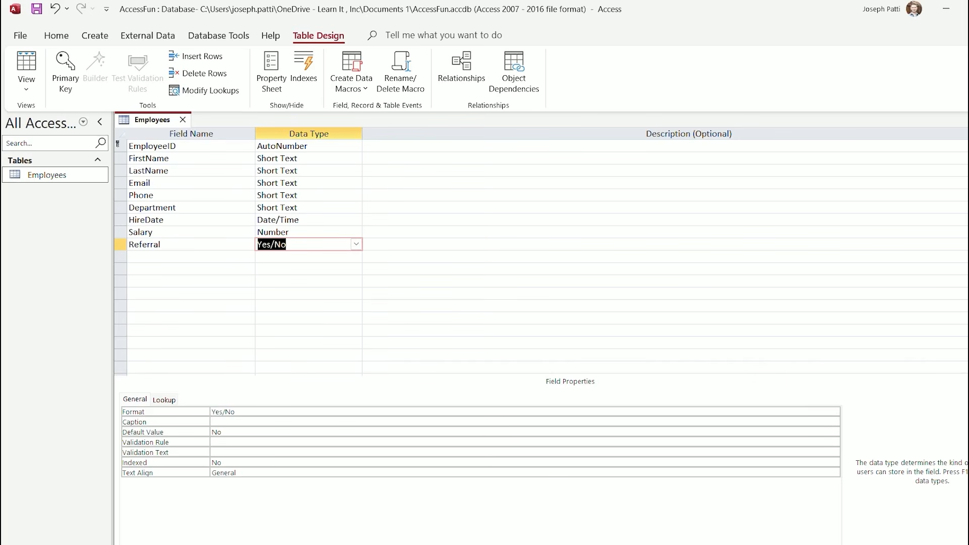
Save the table, view it in Datasheet View, then return to Design View
click(26, 89)
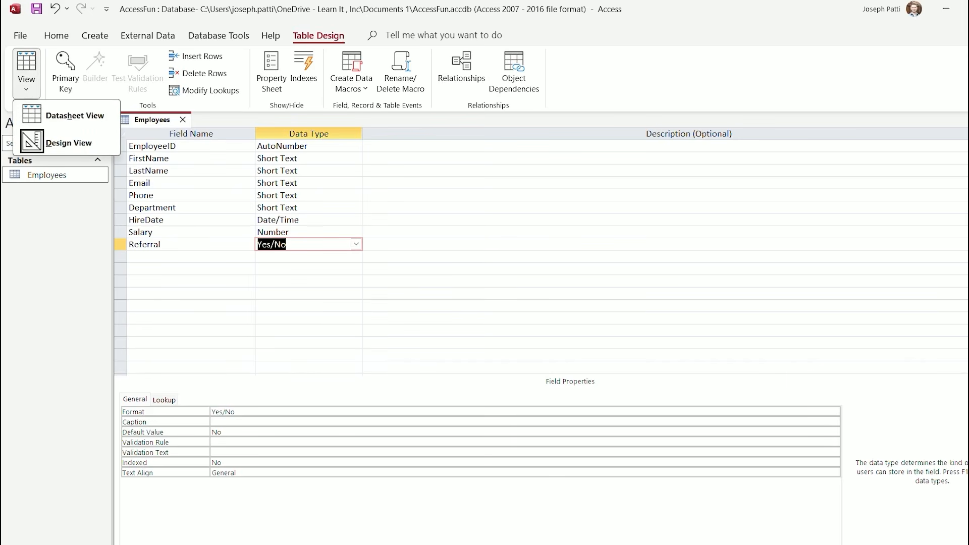
click(75, 116)
key(Return)
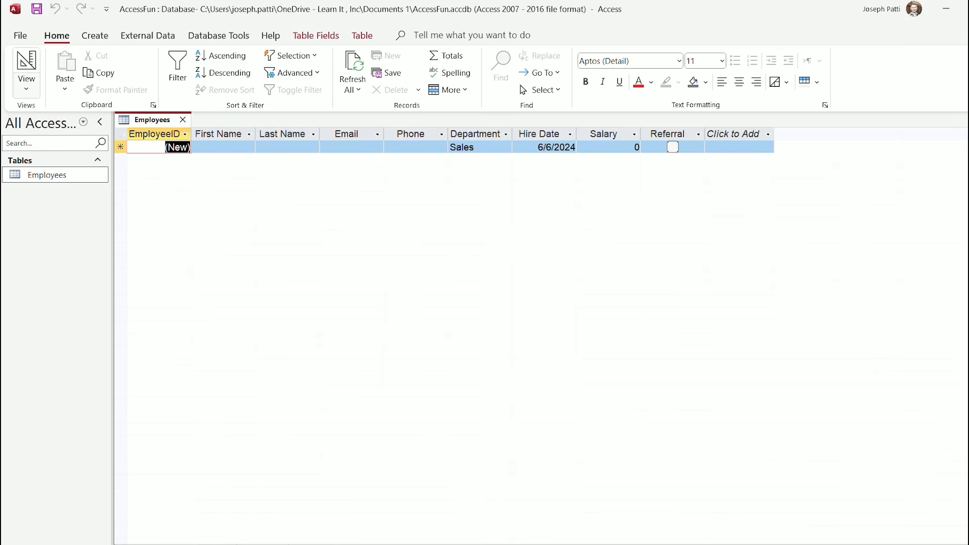
click(26, 83)
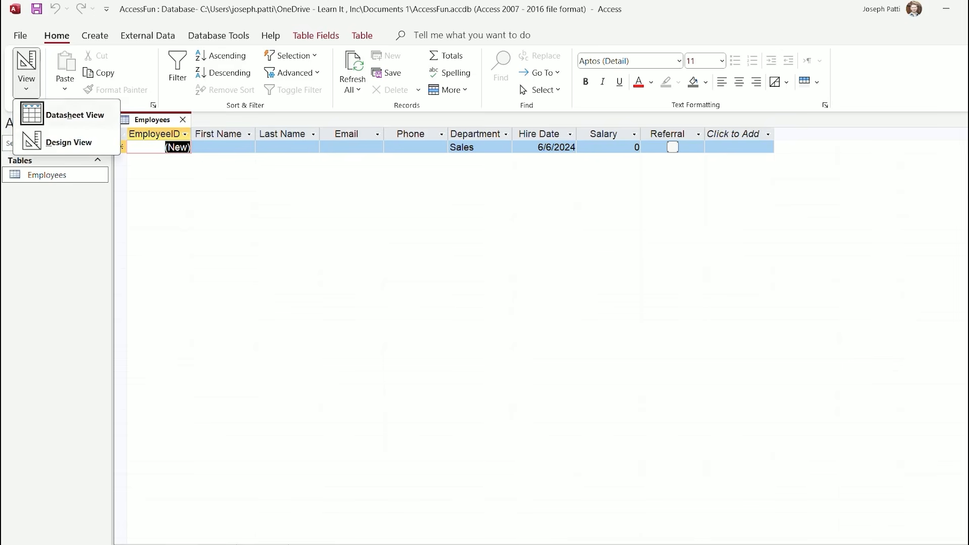
click(69, 142)
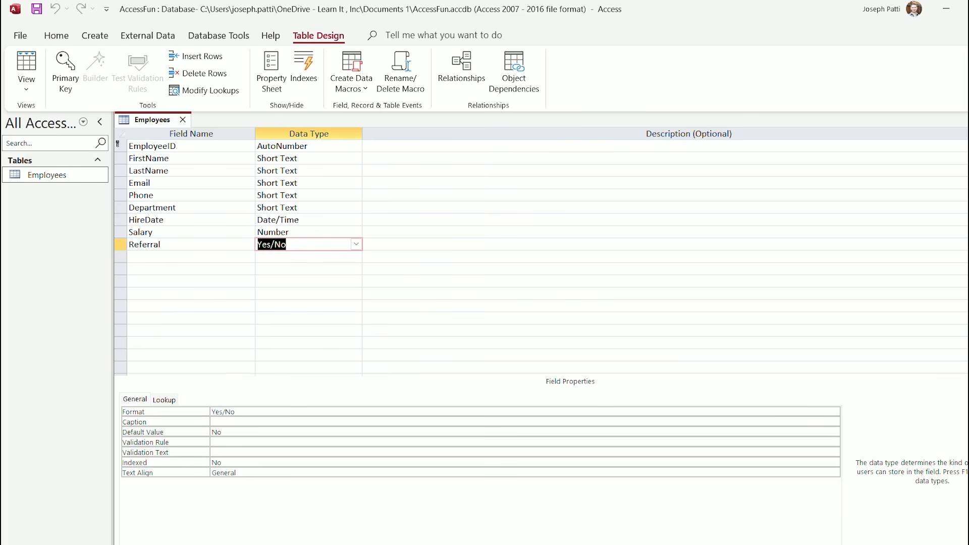
Delete 'Sales' from the Department field's Default Value and switch to its Lookup properties
click(179, 207)
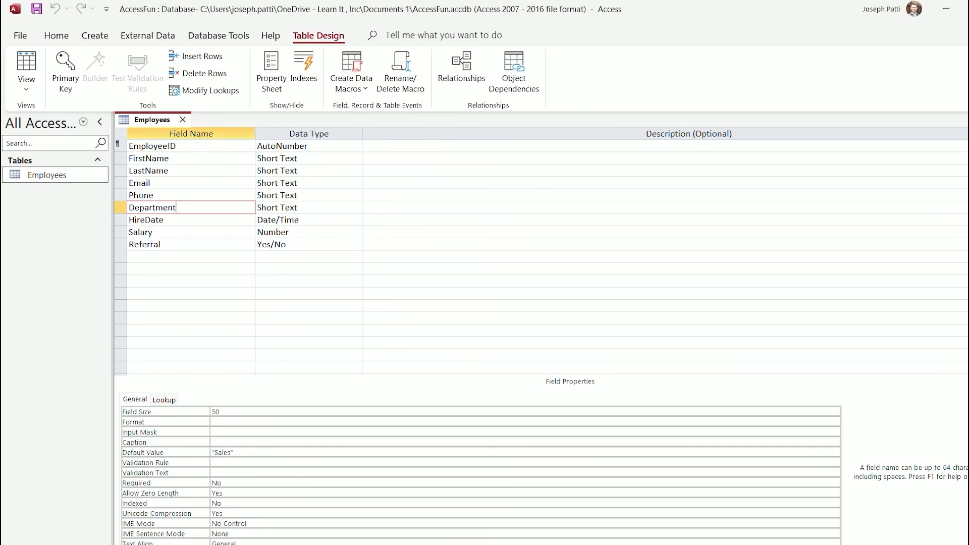
drag(236, 453, 211, 453)
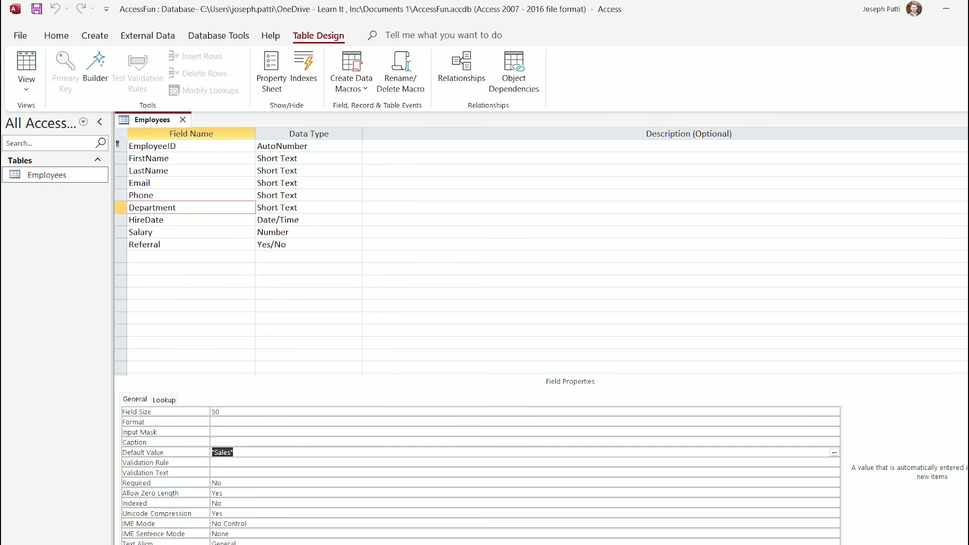
key(Delete)
click(164, 400)
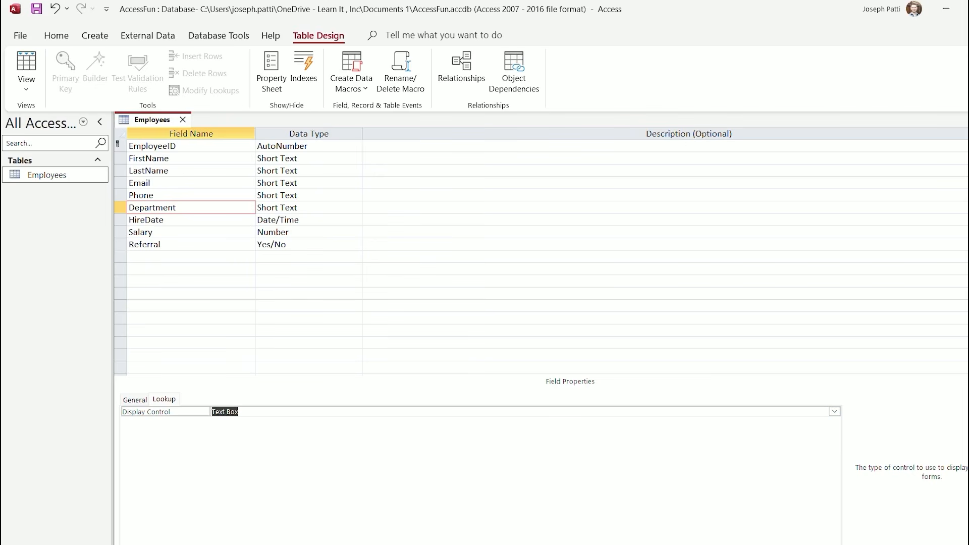
Set Department's Display Control to List Box and Row Source Type to Value List
click(834, 412)
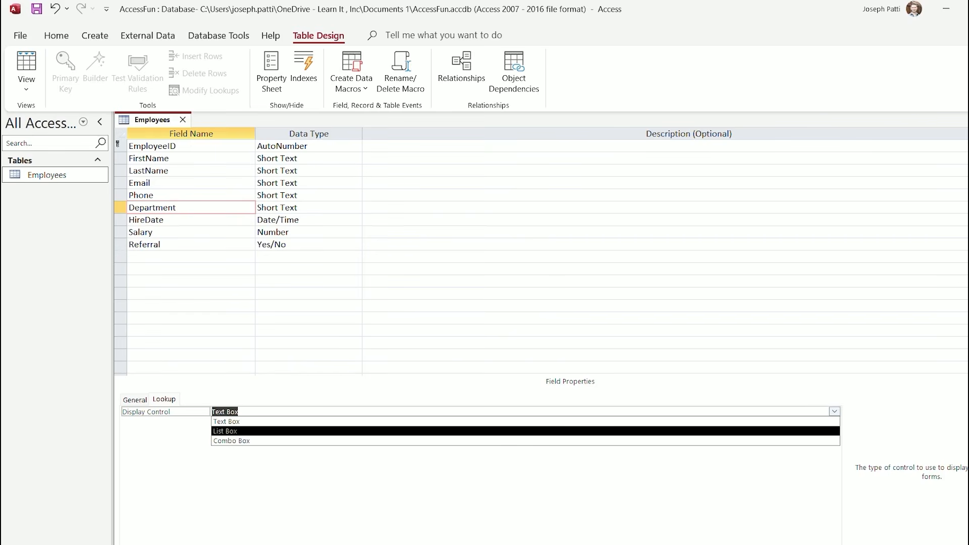
key(Return)
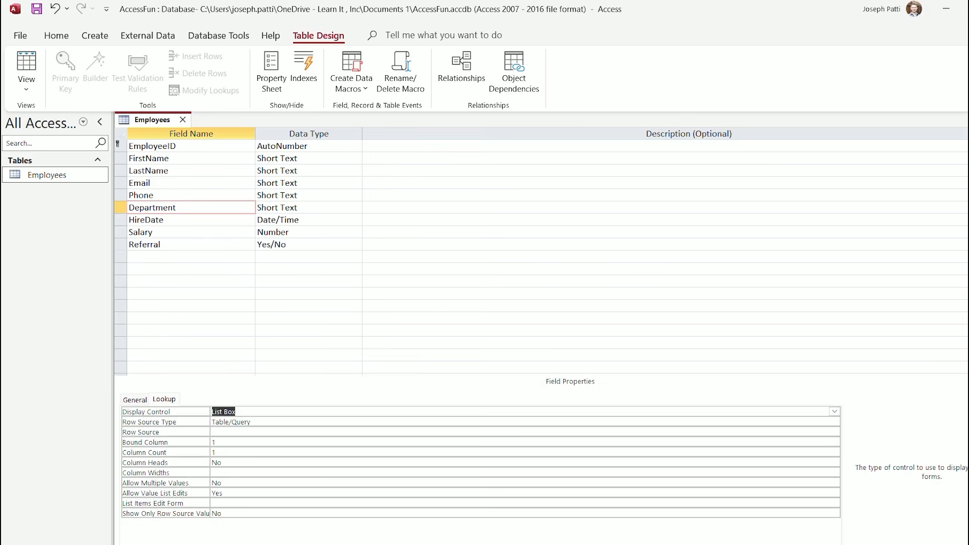
click(823, 432)
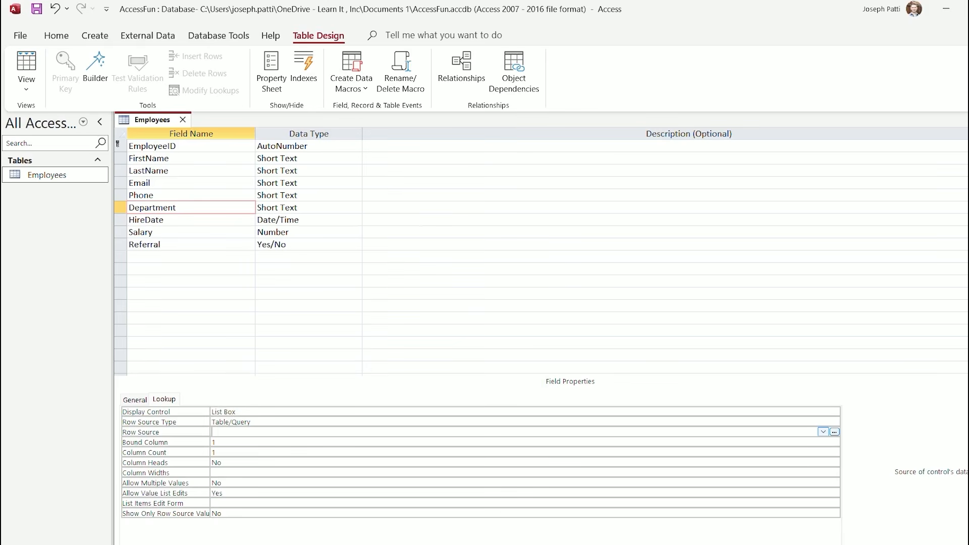
click(823, 432)
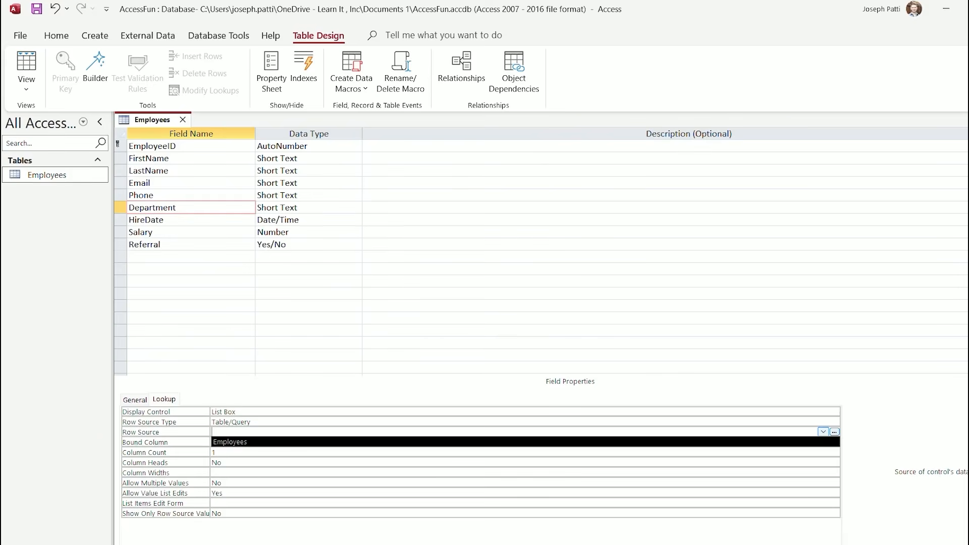
click(241, 422)
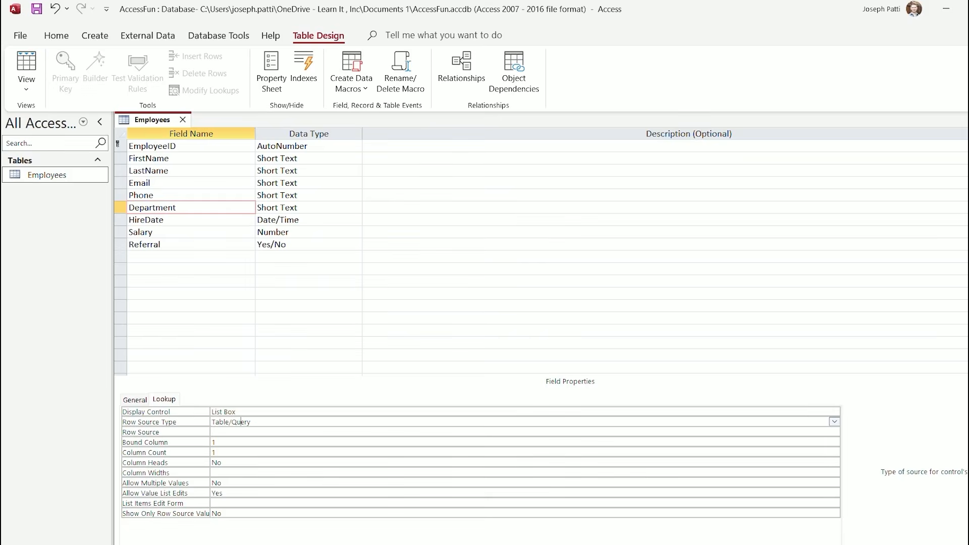
key(alt+Down)
key(Down)
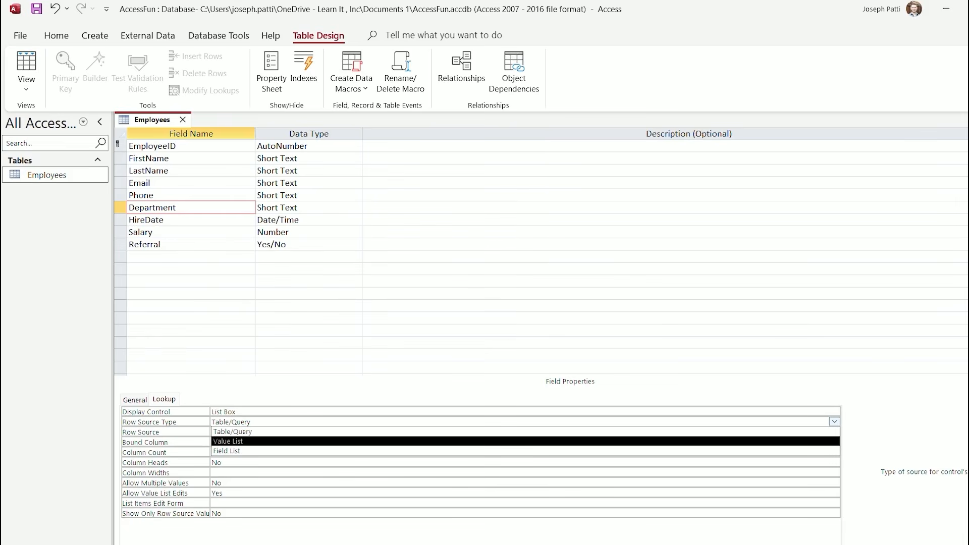
key(Return)
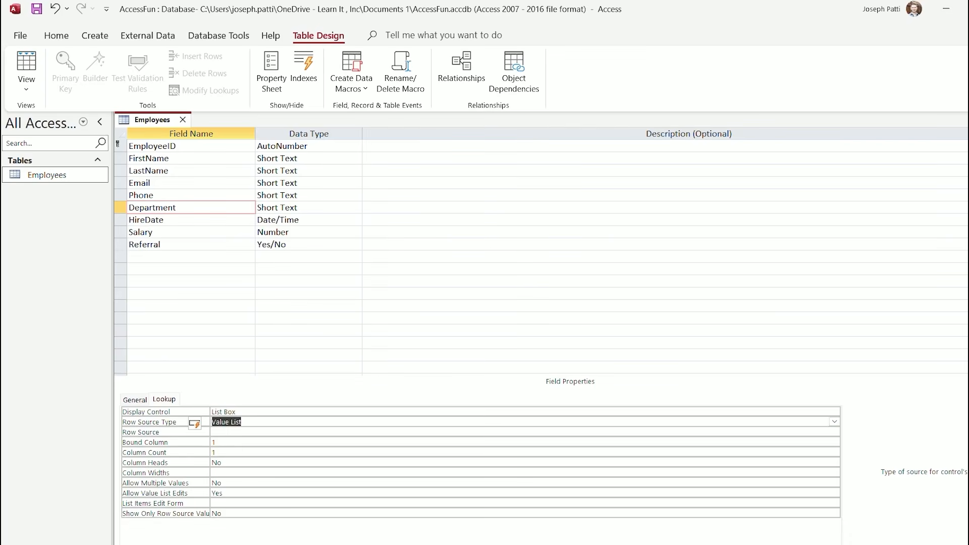
Enter "Sales","Research","IT","Development" as Department's Row Source, then return to General properties
click(212, 432)
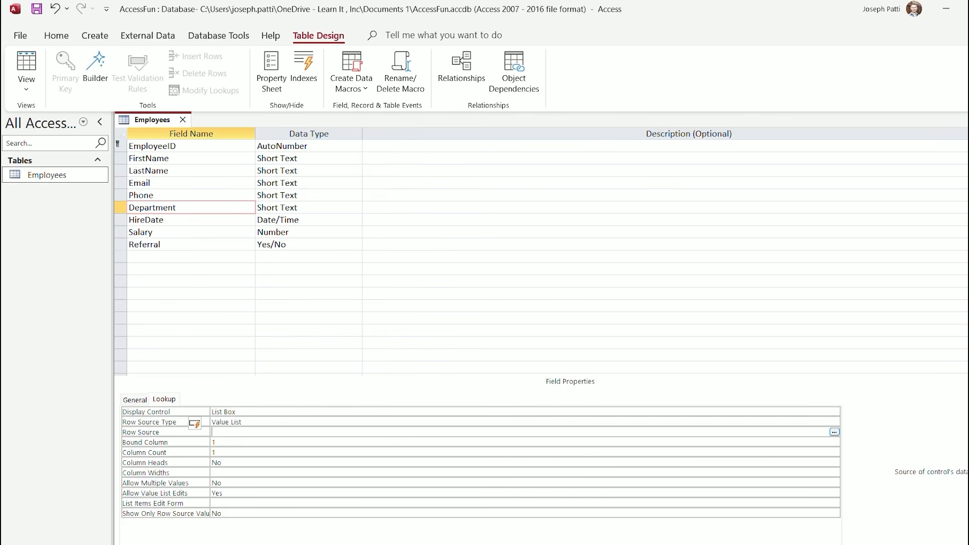
text(")
text(Sales)
text(","Research)
text(","IT","Development)
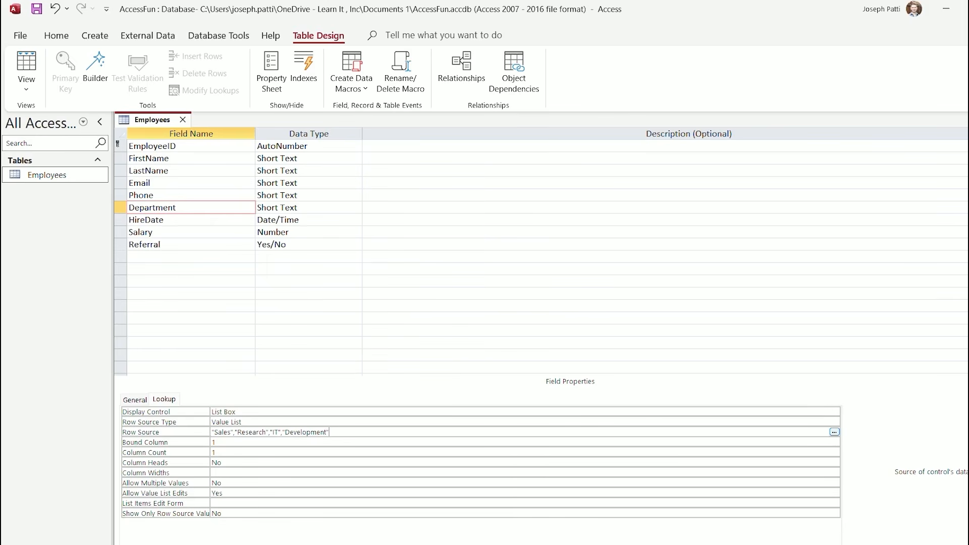
click(135, 400)
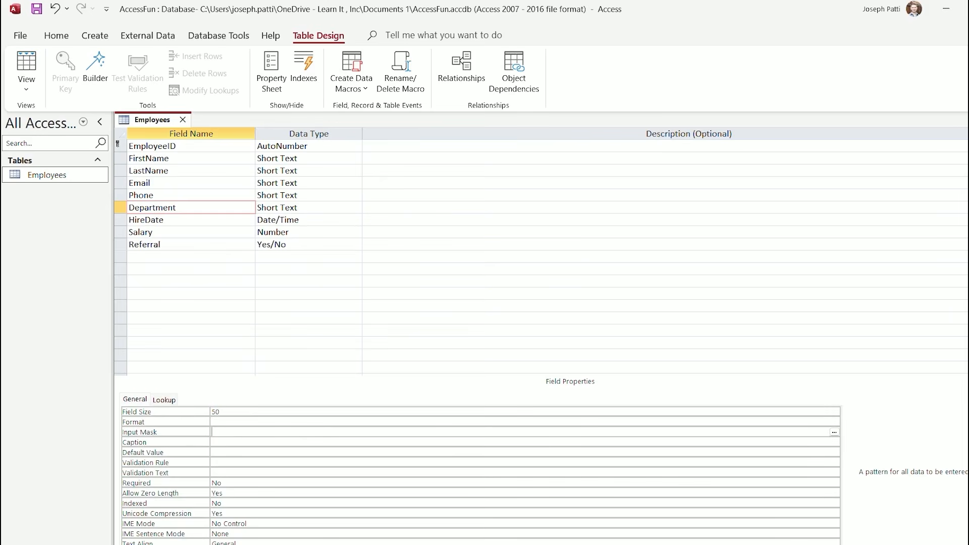
Save and check that Department's dropdown lists Sales, Research, IT, Development, then return to Design View
click(26, 88)
click(75, 116)
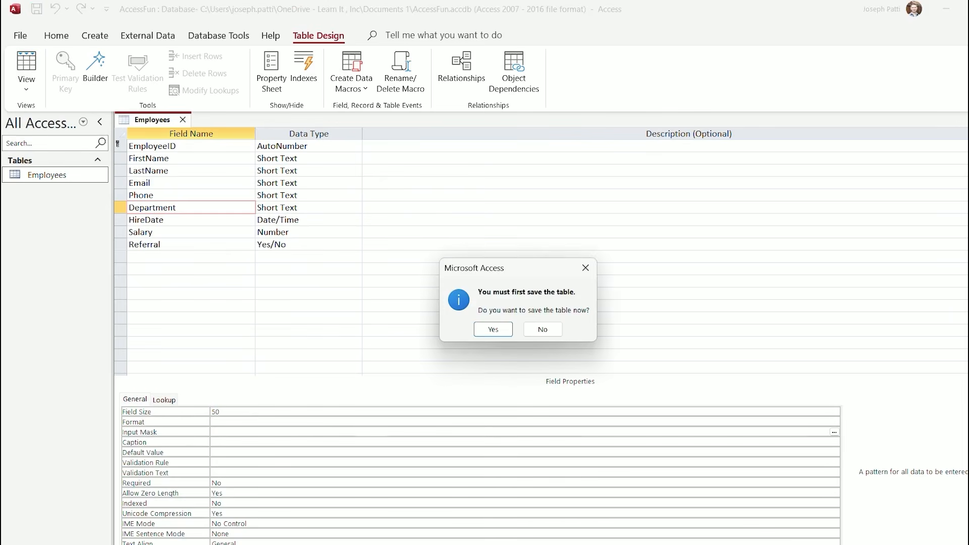
click(480, 329)
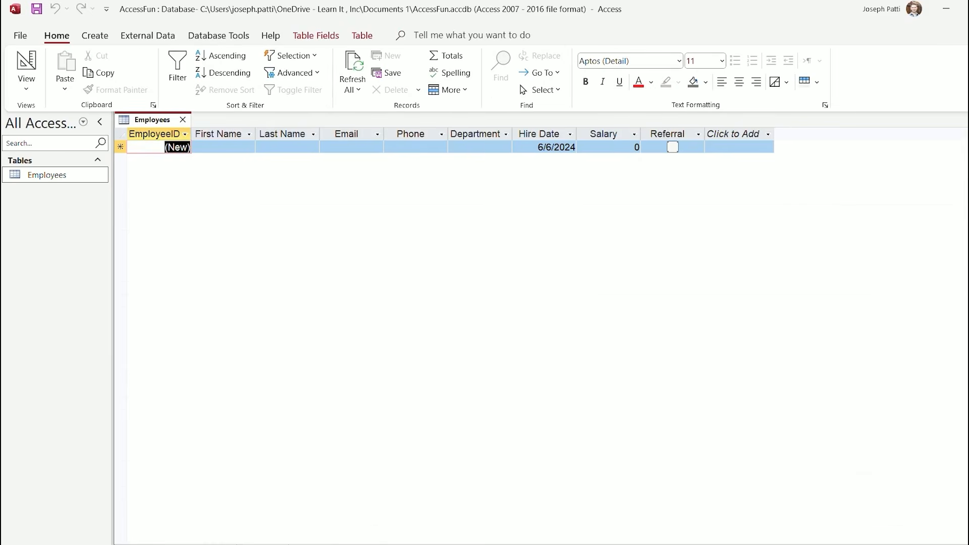
key(alt+Down)
key(Down)
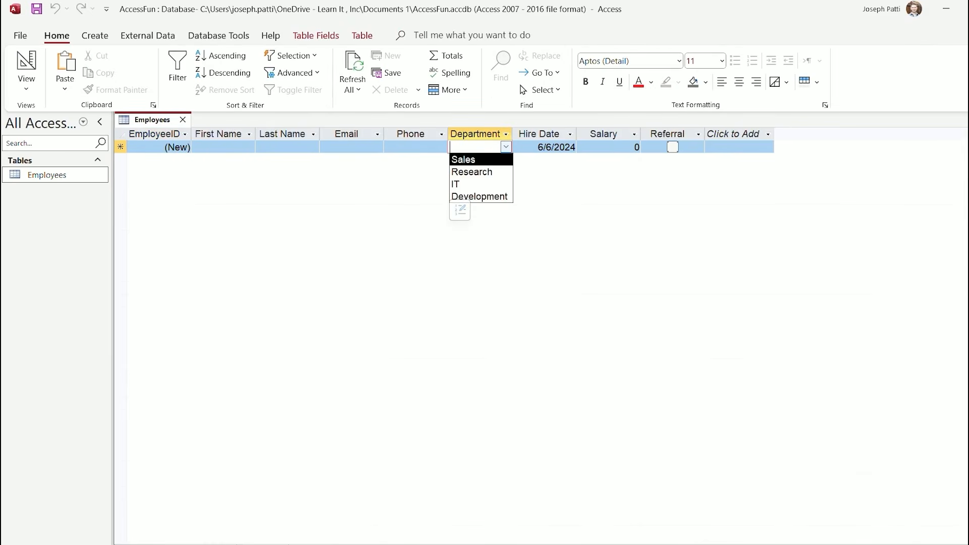
key(Down)
key(Down)
key(Down)
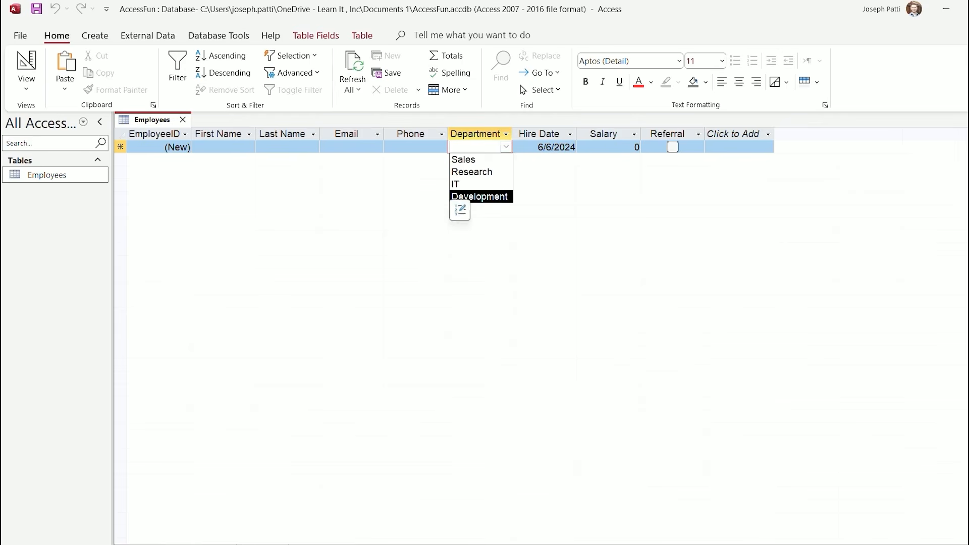
click(26, 87)
click(69, 142)
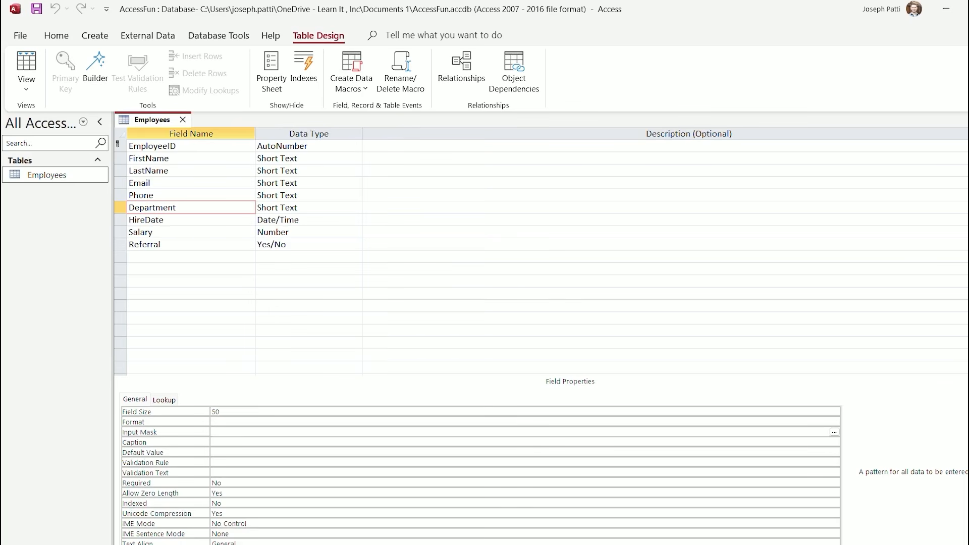
click(164, 400)
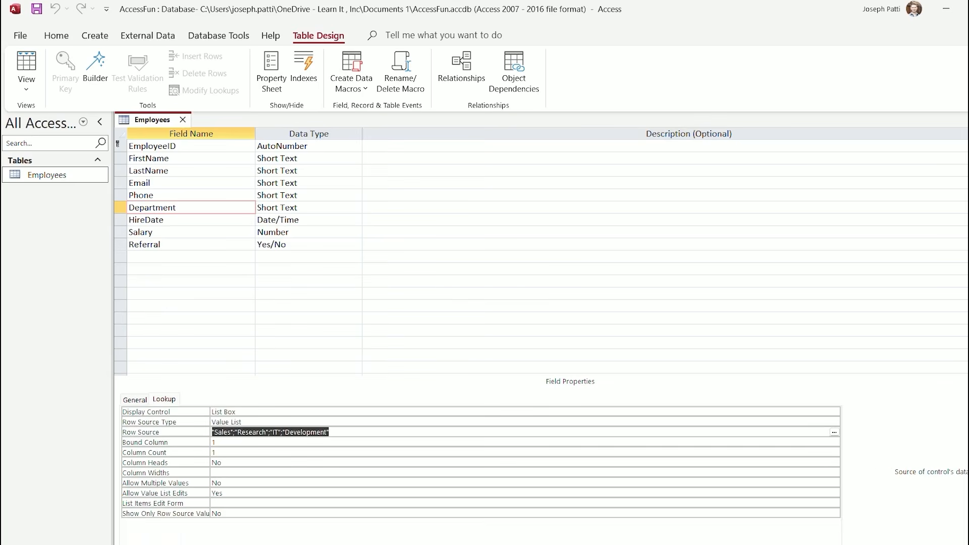
click(134, 400)
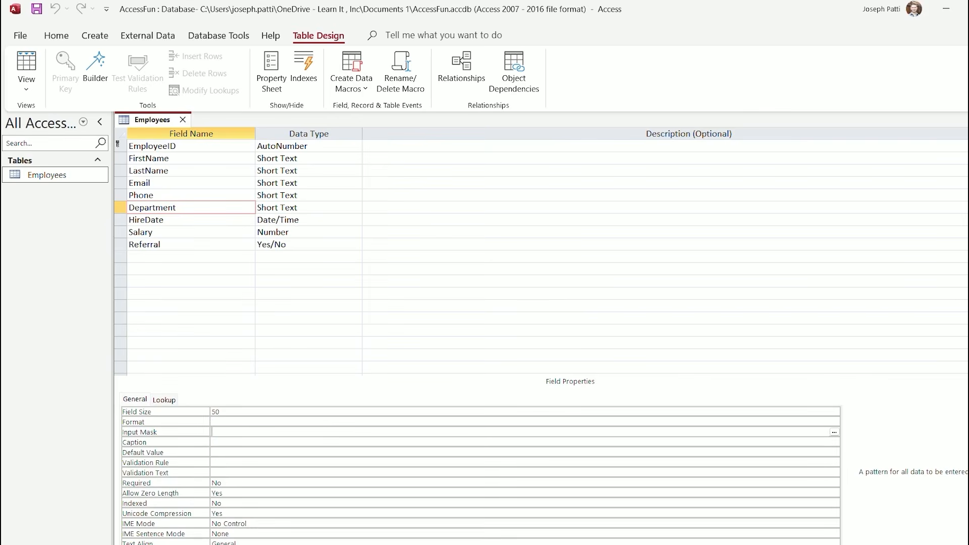
click(242, 462)
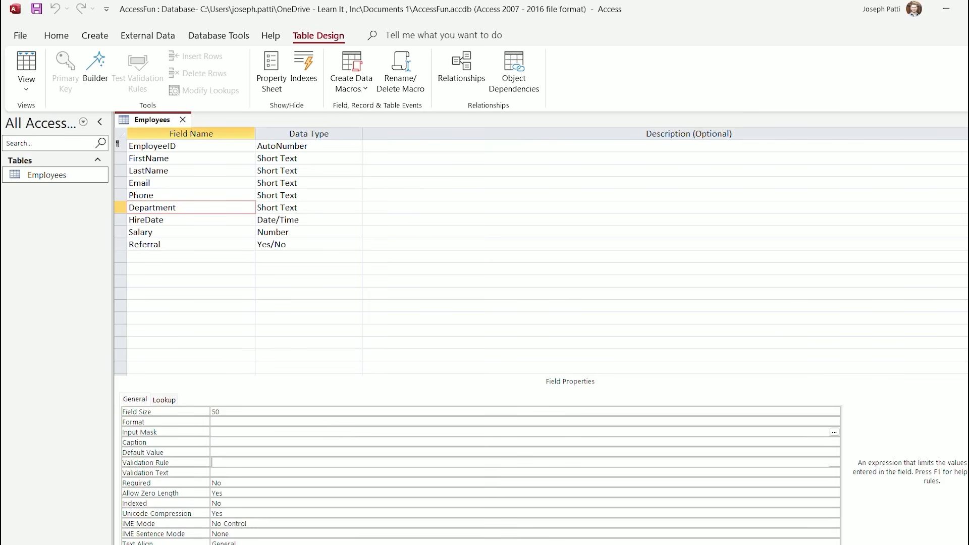
click(242, 452)
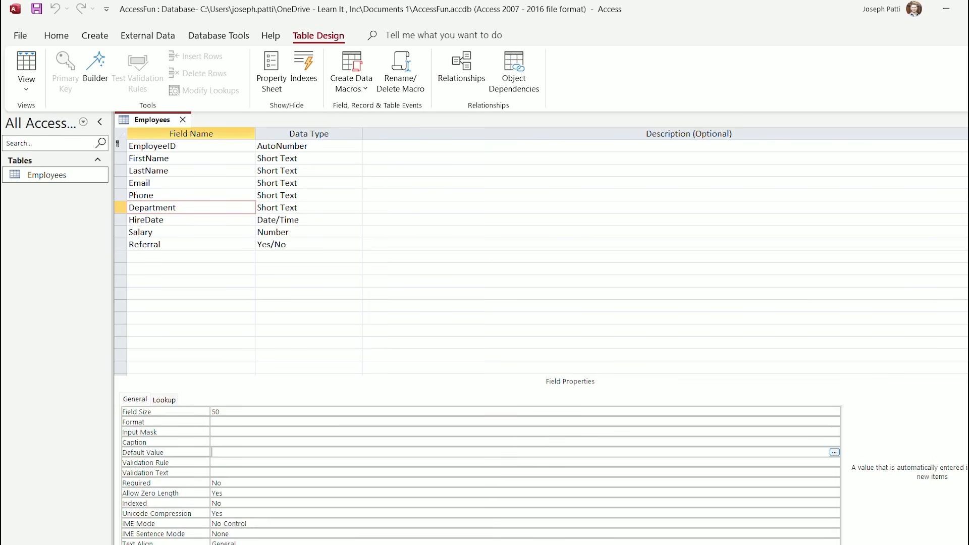
click(834, 452)
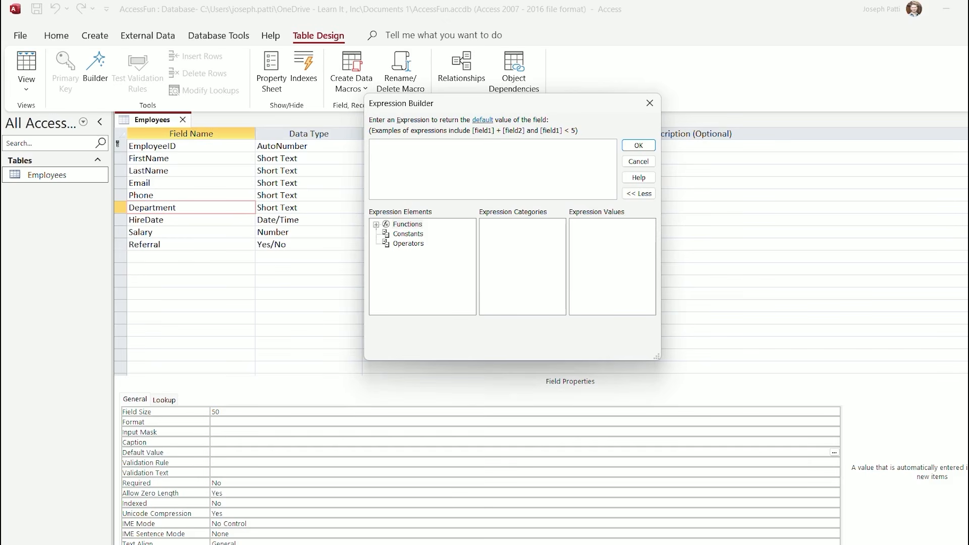
click(649, 103)
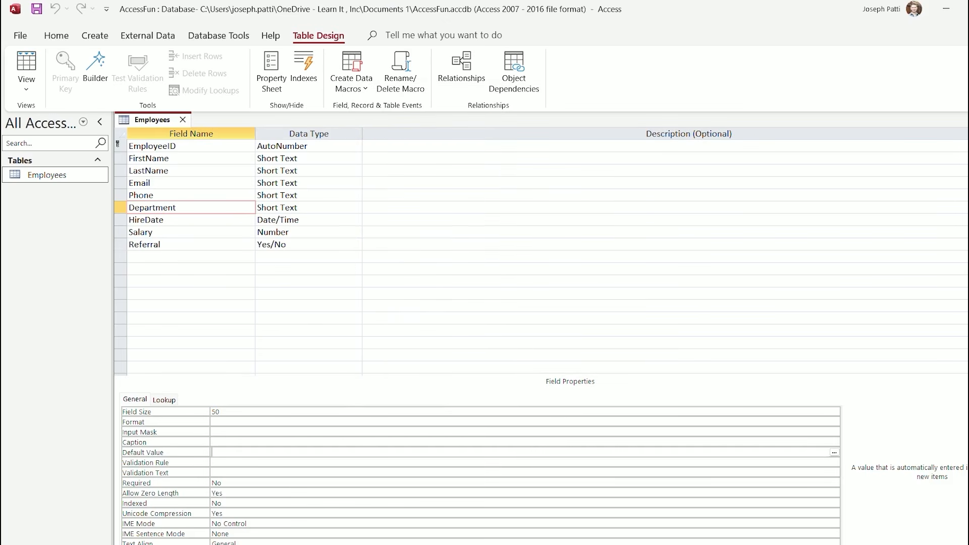
click(164, 399)
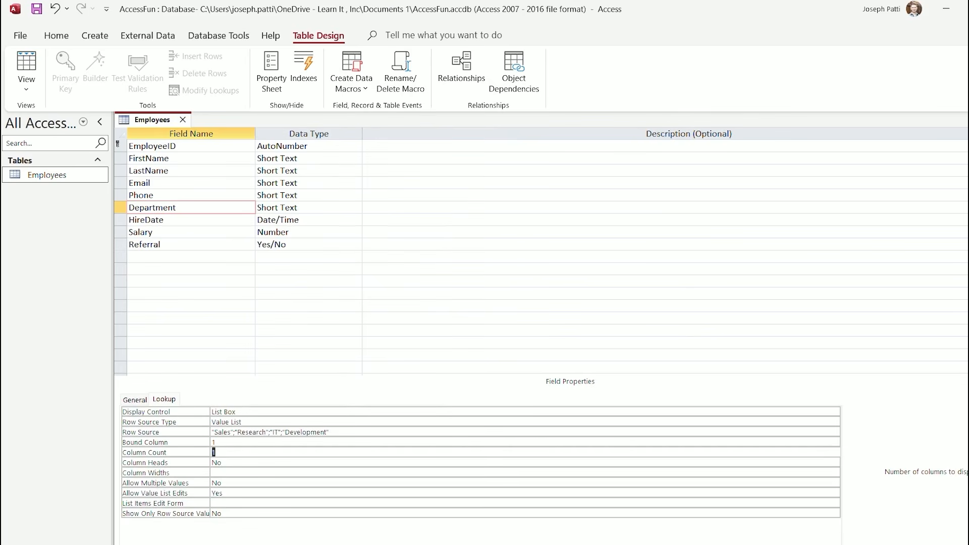
click(135, 400)
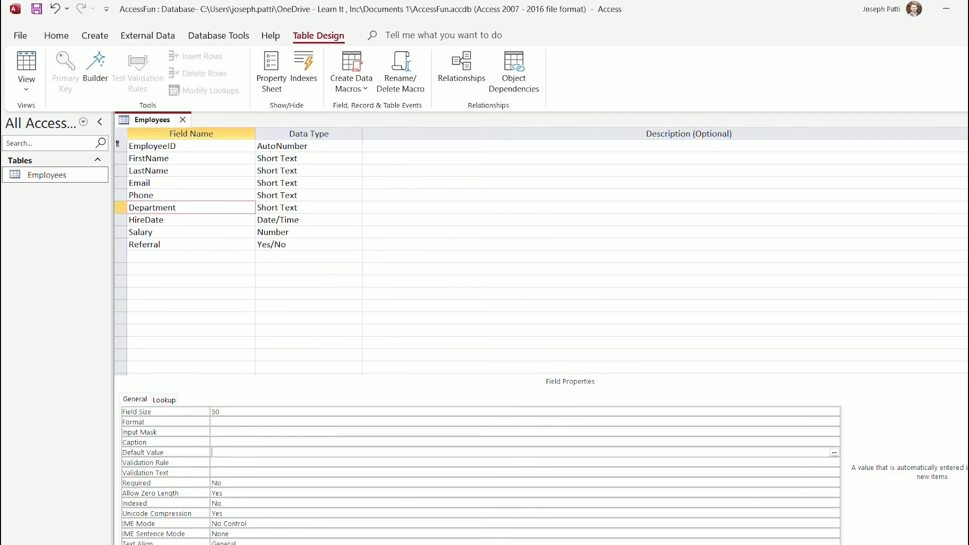
Start the Lookup Wizard for Department with typed-in values, then cancel it without changes
click(325, 207)
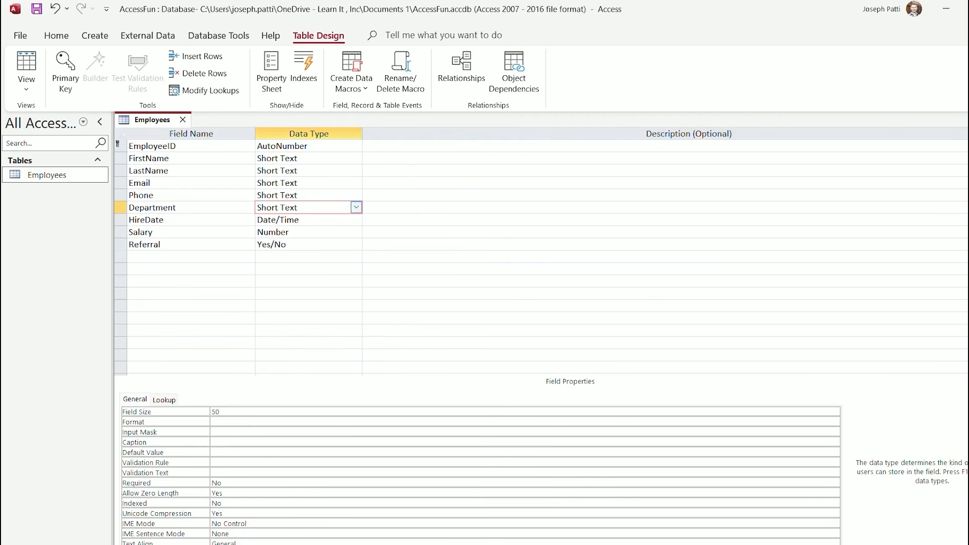
click(356, 208)
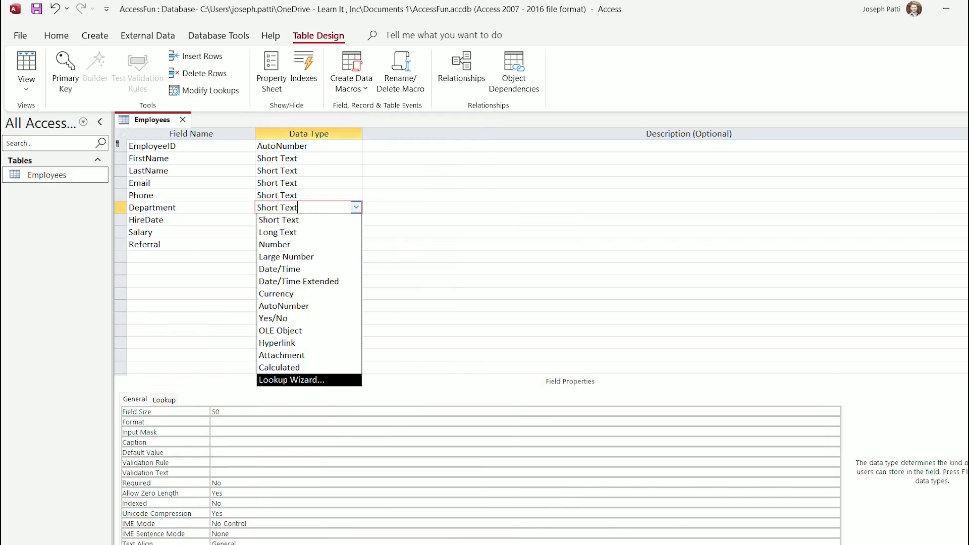
click(291, 379)
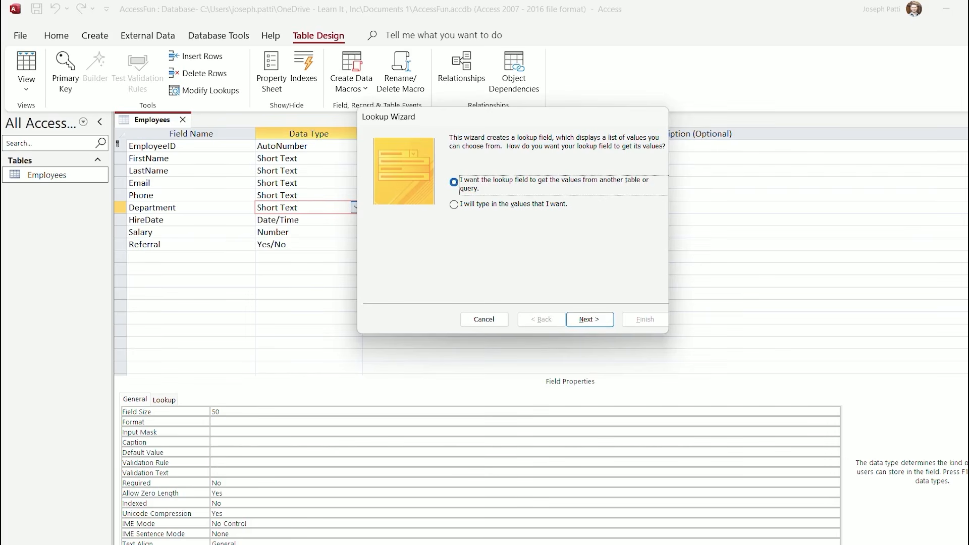
click(454, 204)
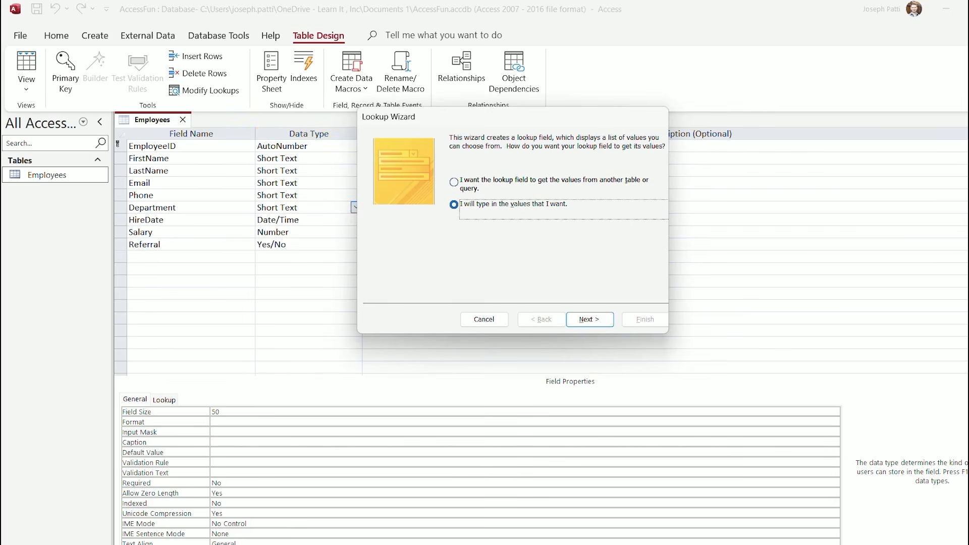
click(589, 319)
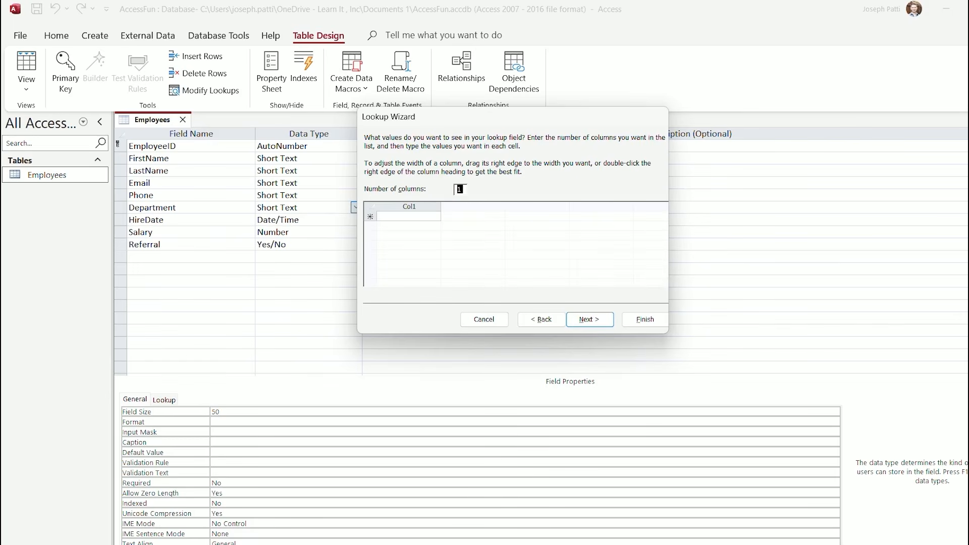
key(Tab)
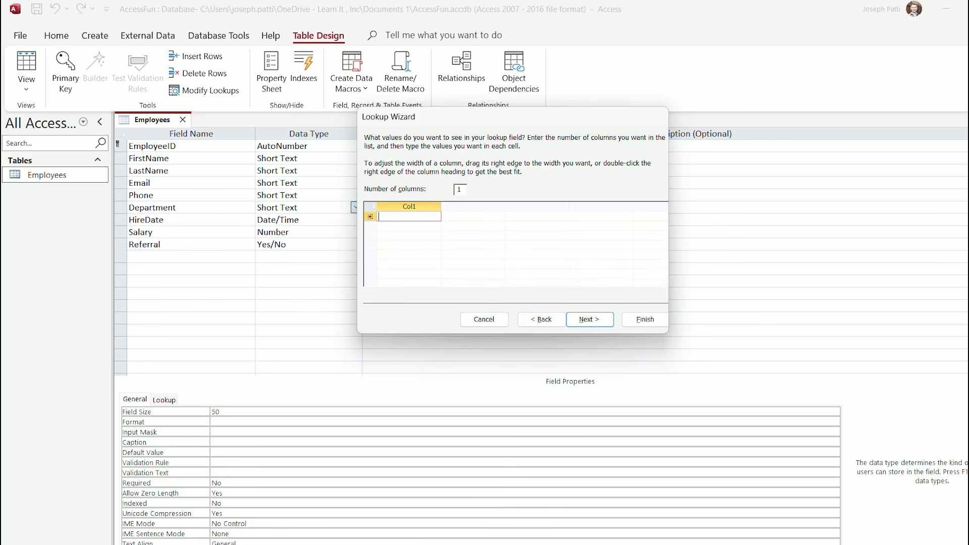
click(589, 320)
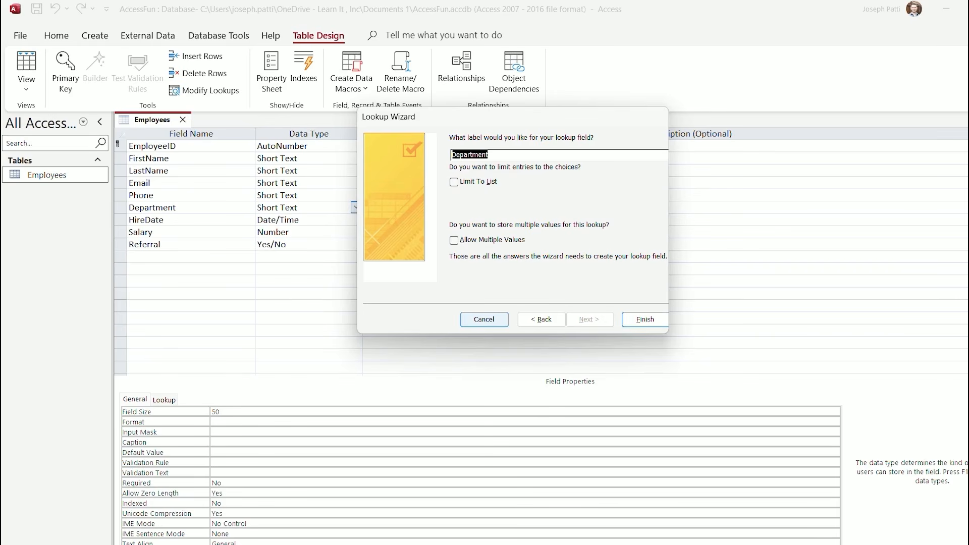
click(484, 320)
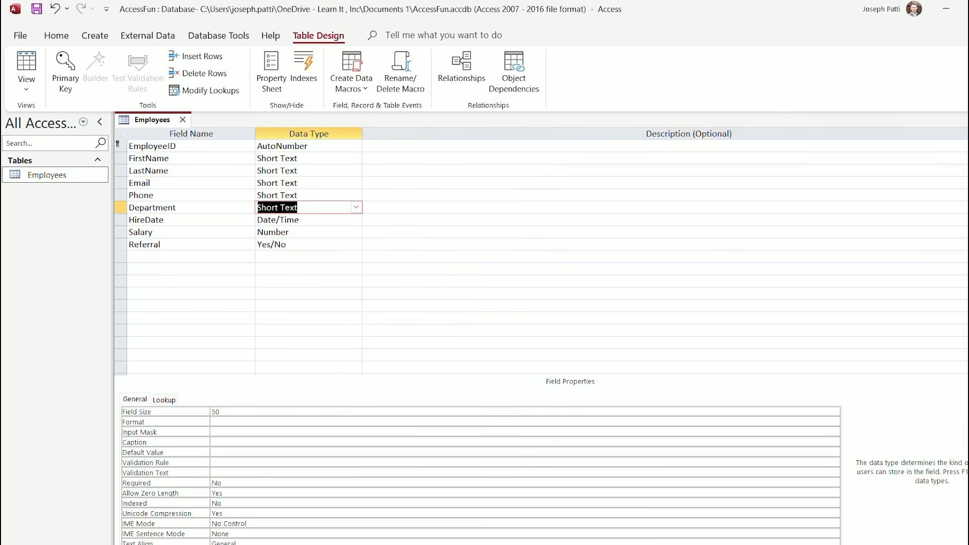
Review Department's existing lookup settings, then reopen and close the Lookup Wizard unchanged
click(164, 400)
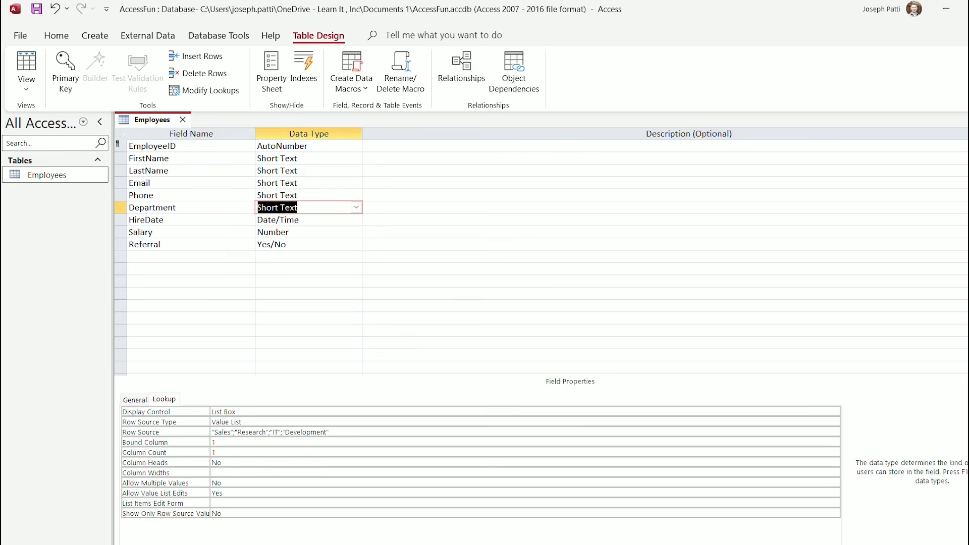
click(135, 400)
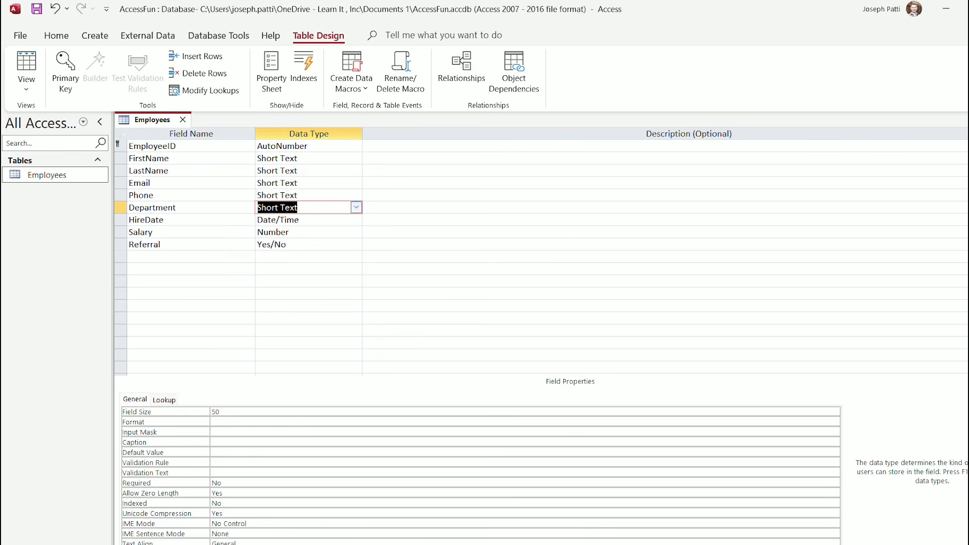
click(356, 207)
click(292, 380)
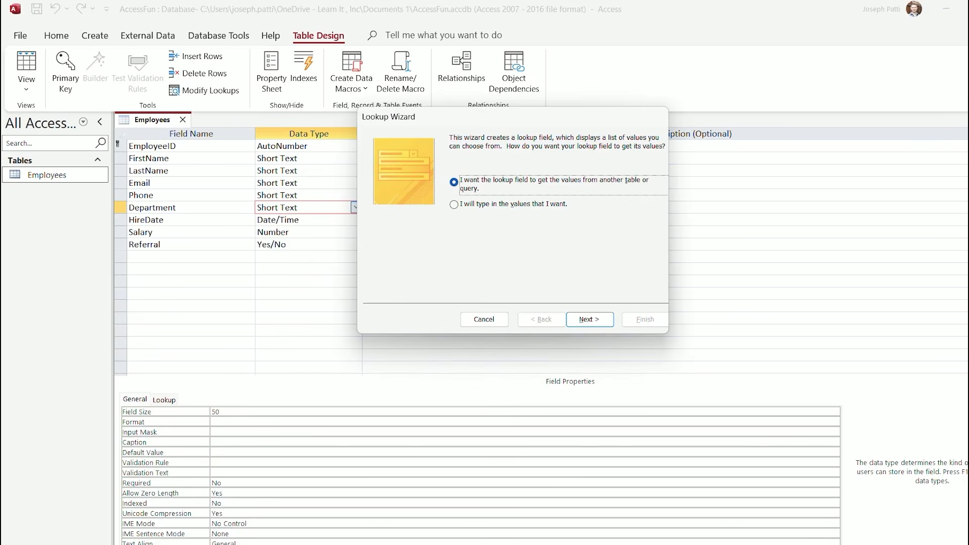
click(483, 319)
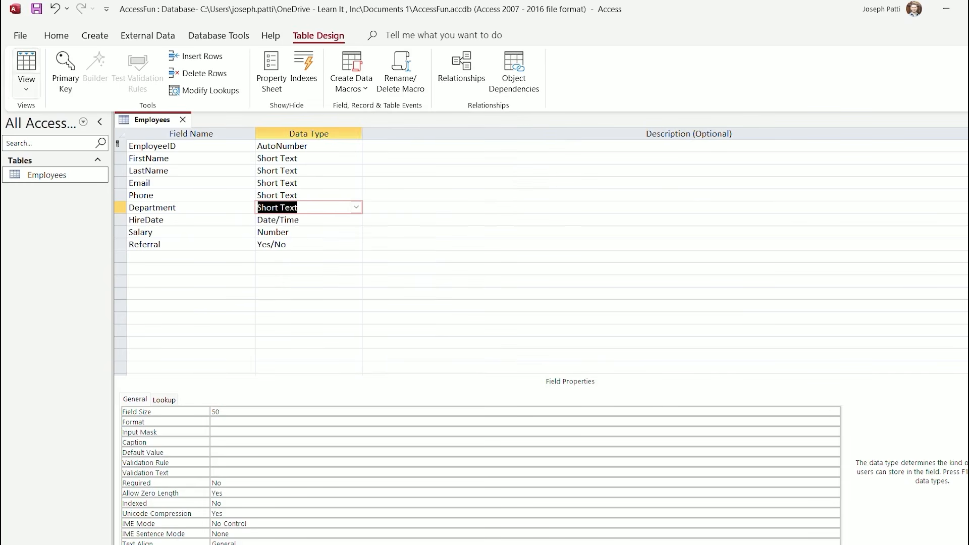
Save the Employees table and show it in Datasheet View
click(26, 86)
click(66, 112)
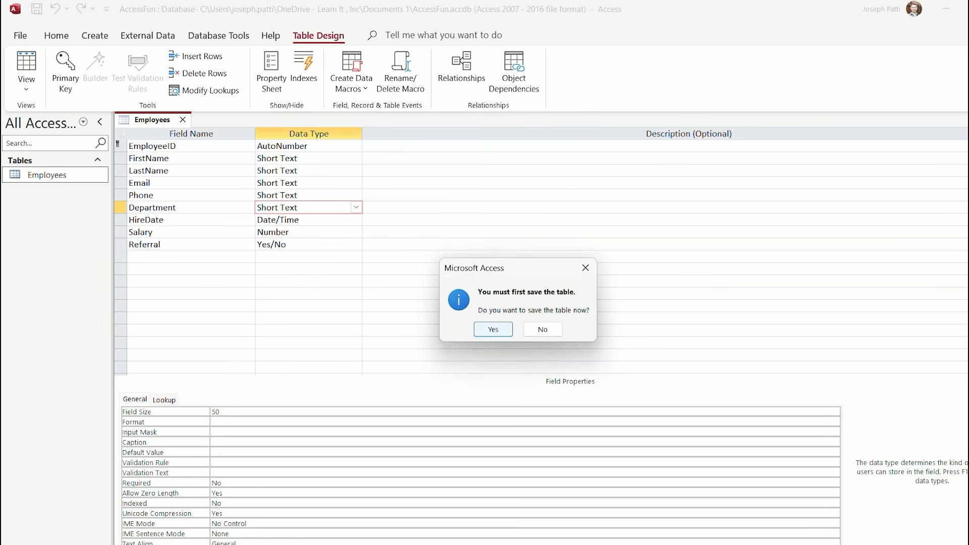
click(493, 329)
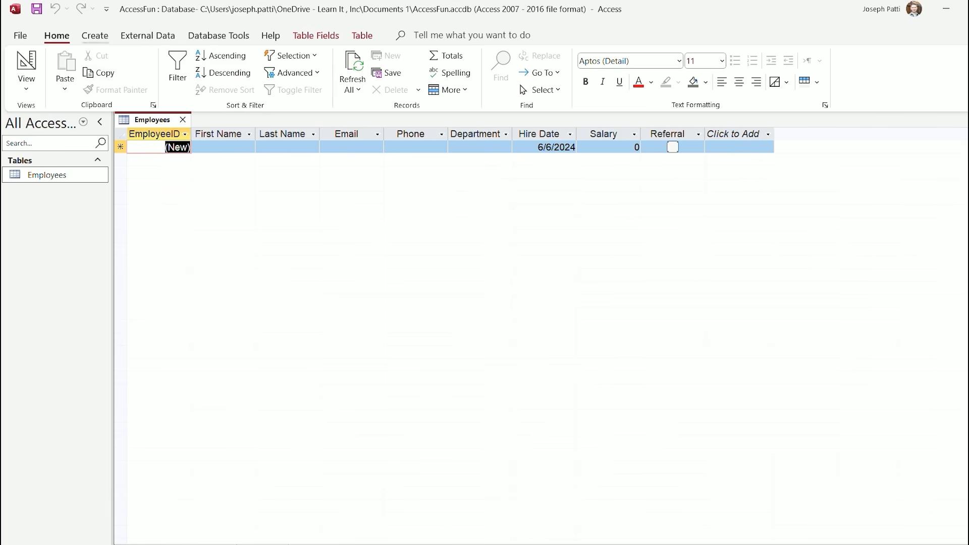
Create a new blank table, saved as Projects, in Design View
click(95, 36)
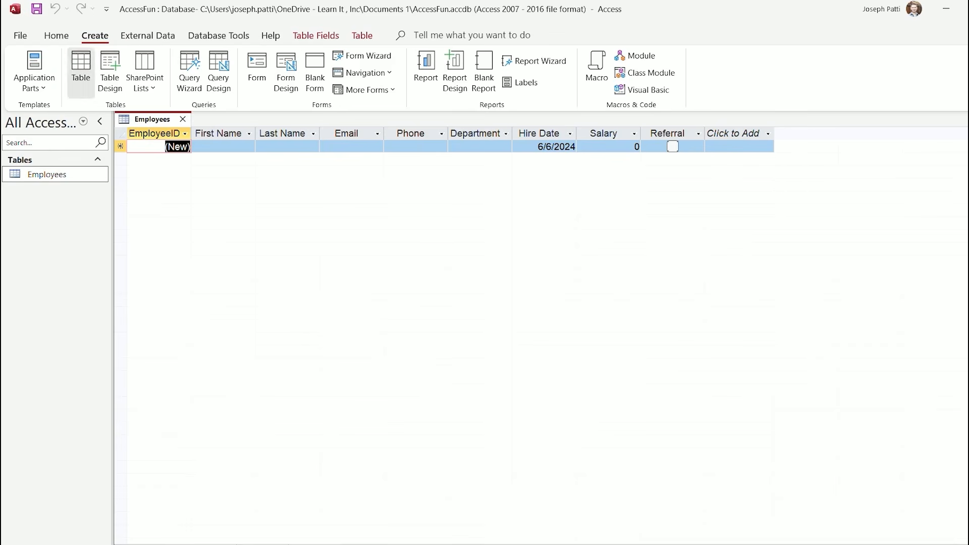
click(81, 68)
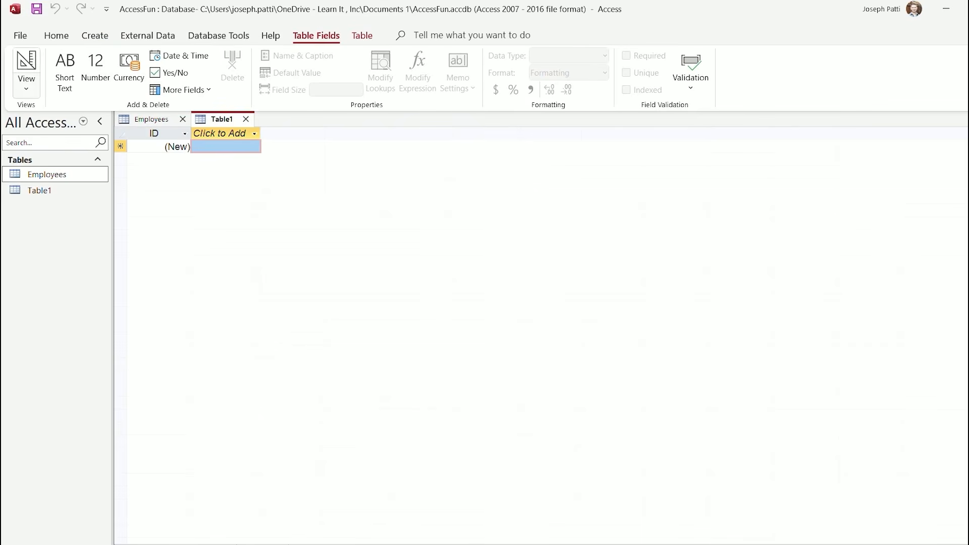
click(26, 83)
click(68, 142)
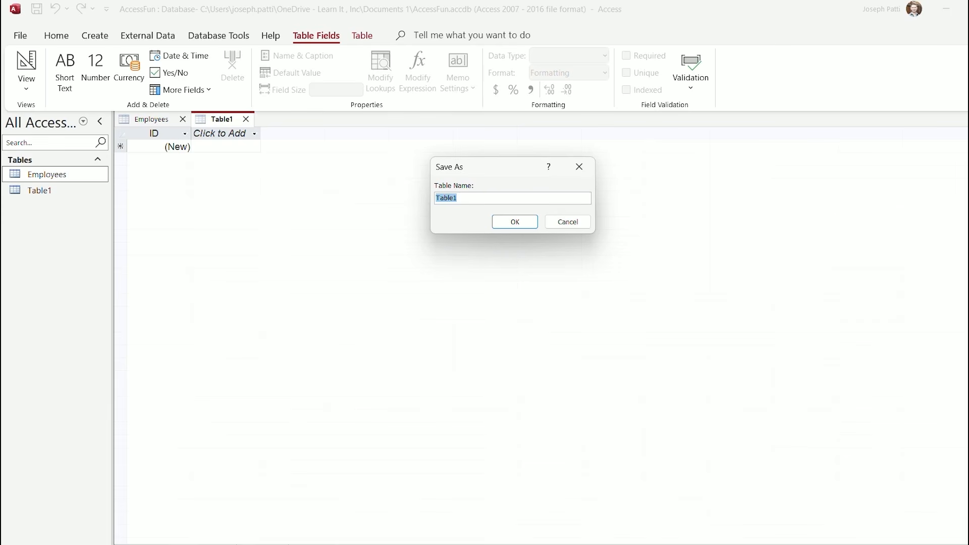
text(Projects)
key(Return)
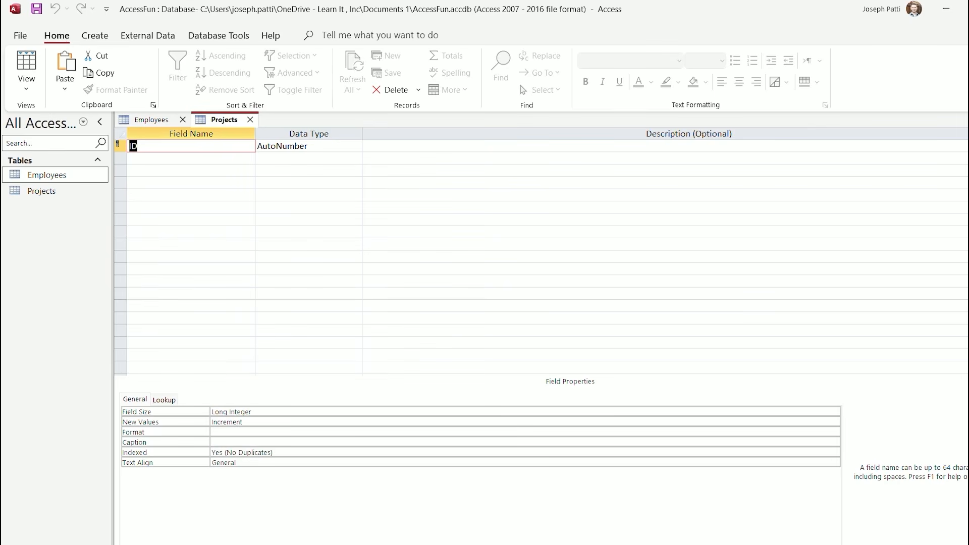
Rename ID to ProjectID and add ProjectName and ProjectDescription fields
click(156, 146)
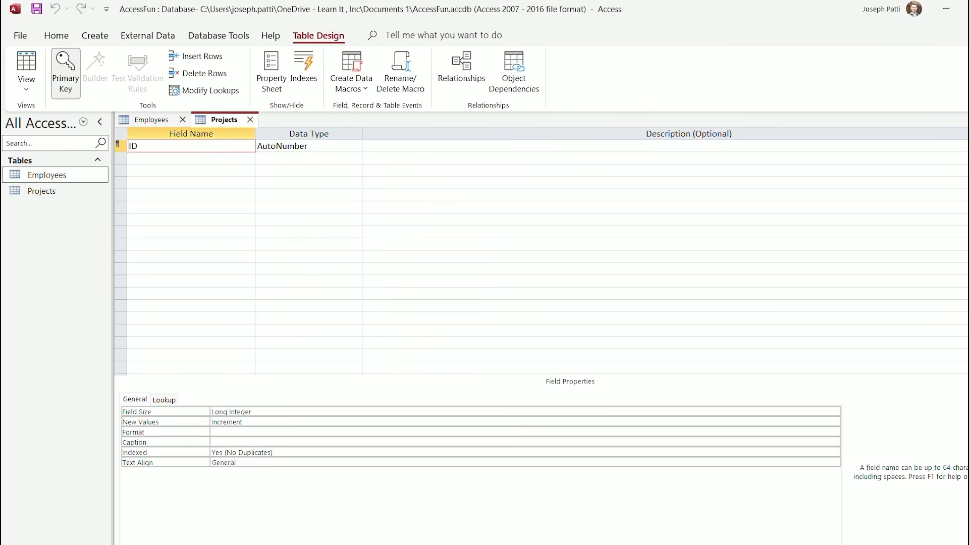
text(Project)
click(190, 159)
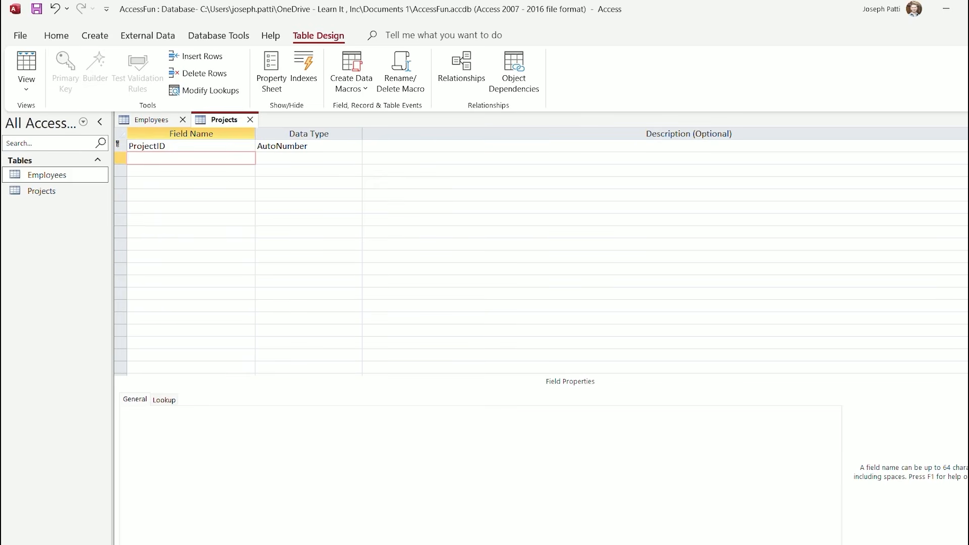
text(ProjectName)
click(191, 182)
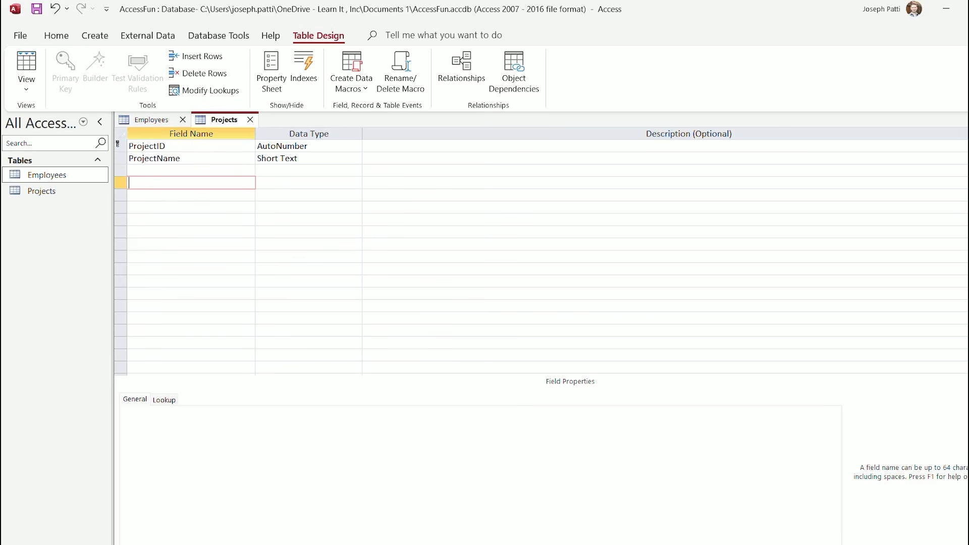
click(191, 170)
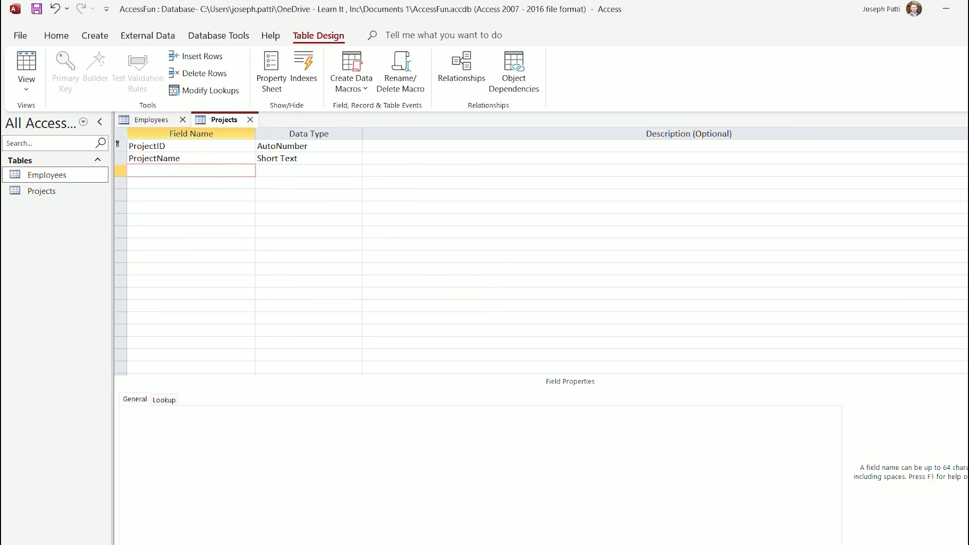
text(ProjectDescription)
key(Down)
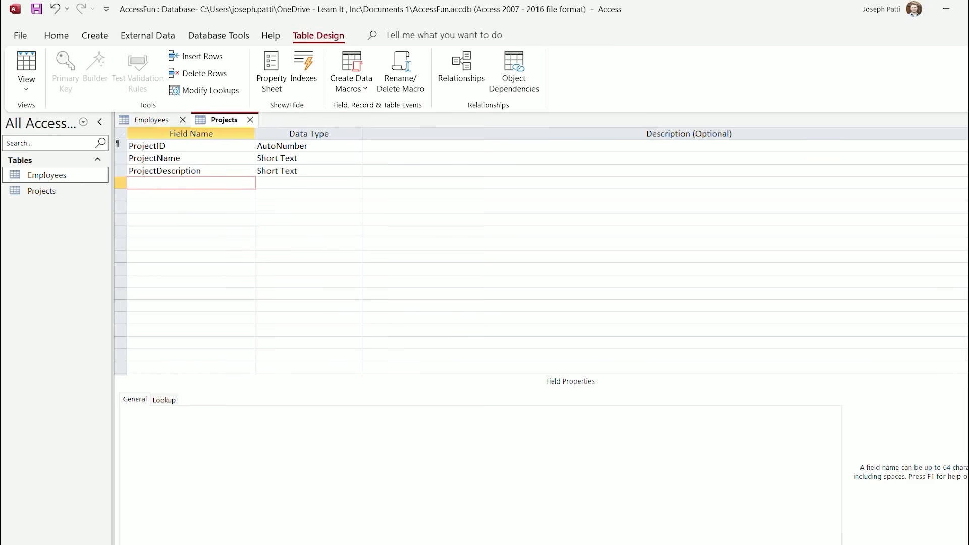
Add StartDate and EndDate fields, both of Date/Time type
text(StartDate)
key(Down)
click(280, 183)
click(356, 183)
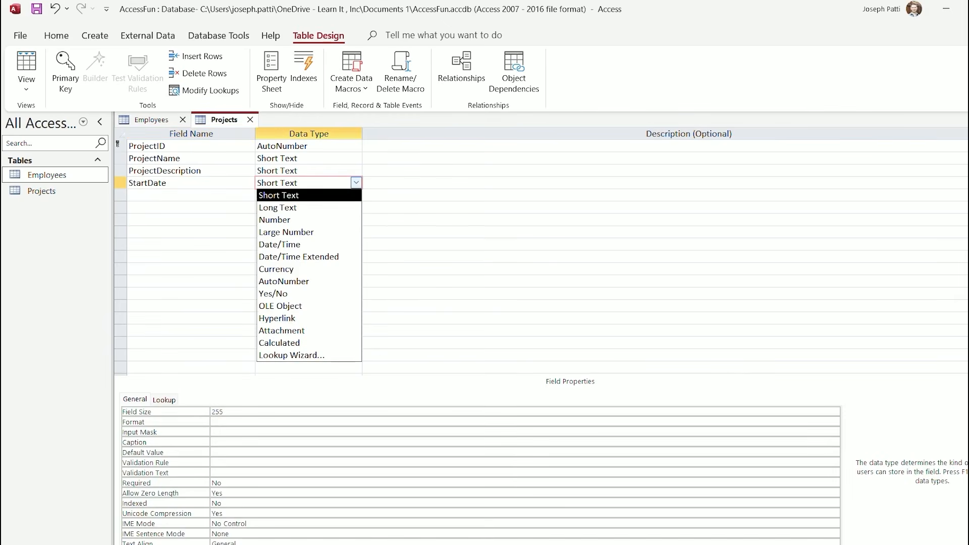
click(280, 245)
click(171, 195)
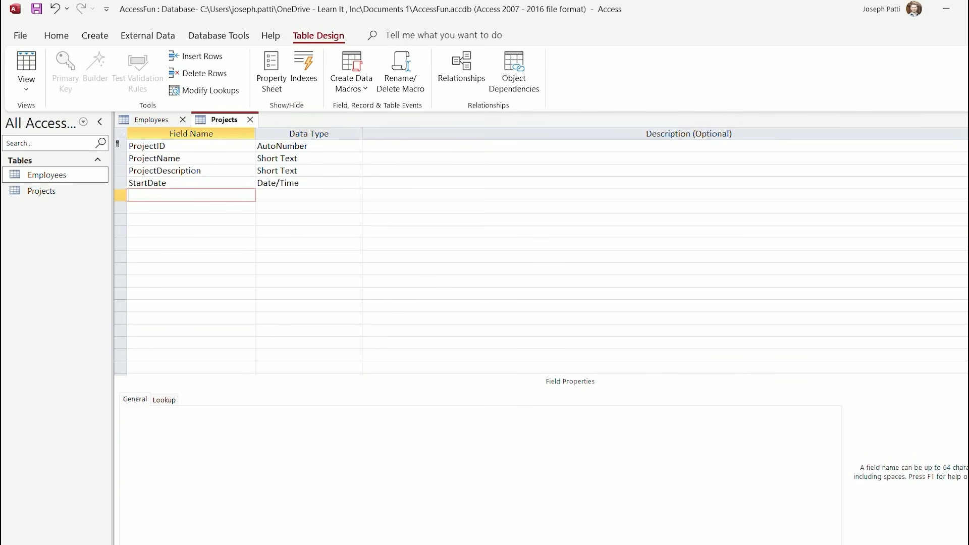
text(EndDate)
click(313, 195)
click(356, 195)
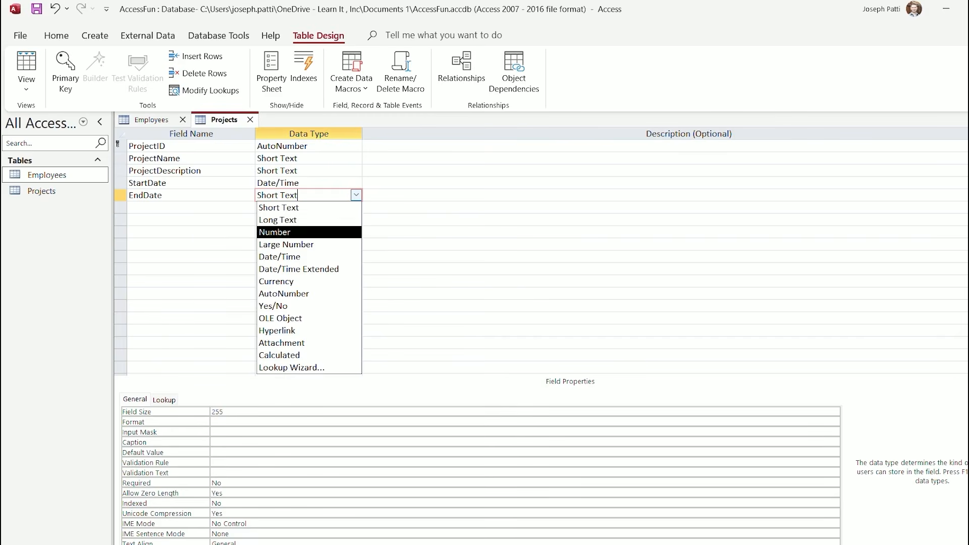
key(Down)
key(Down)
key(Return)
key(Return)
key(Return)
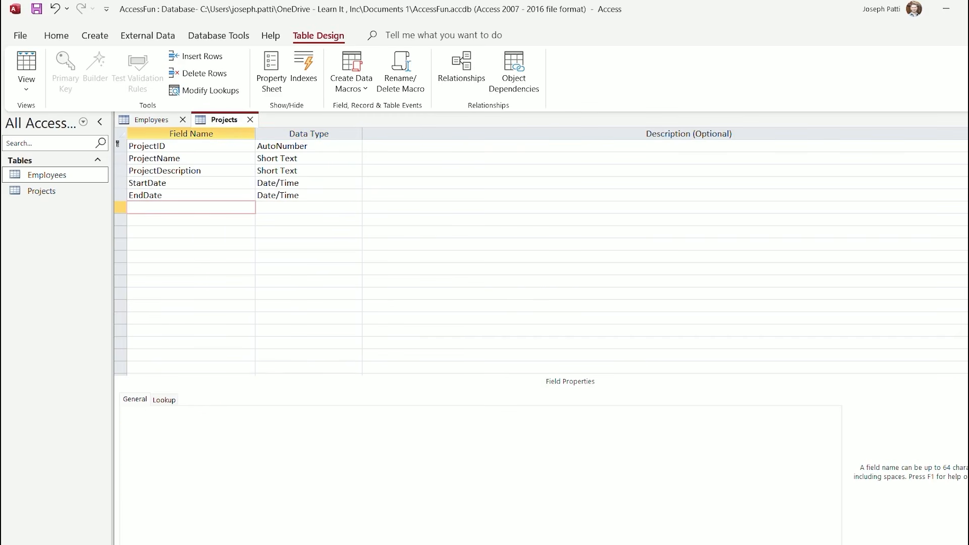
Add a Budget field with the Number data type
text(Budget)
click(266, 207)
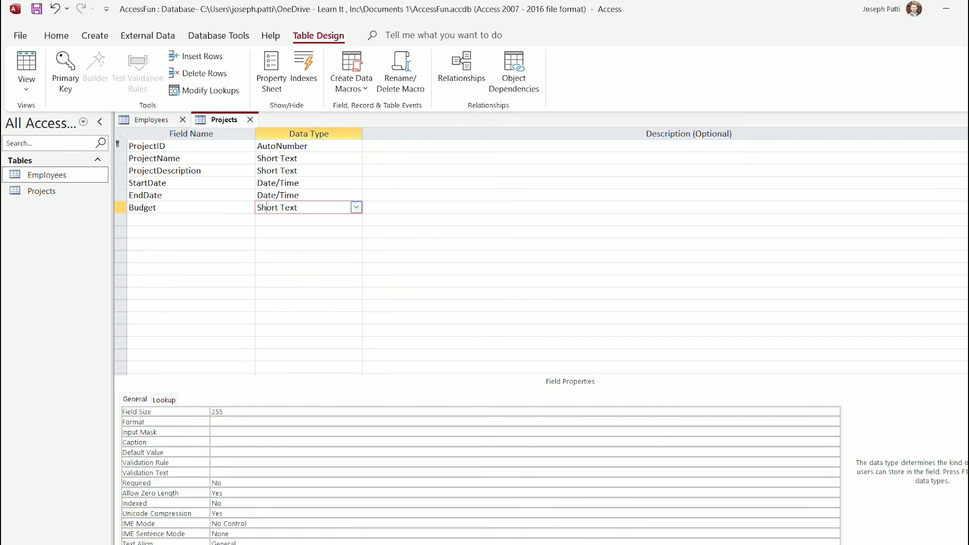
click(356, 208)
key(Down)
key(Return)
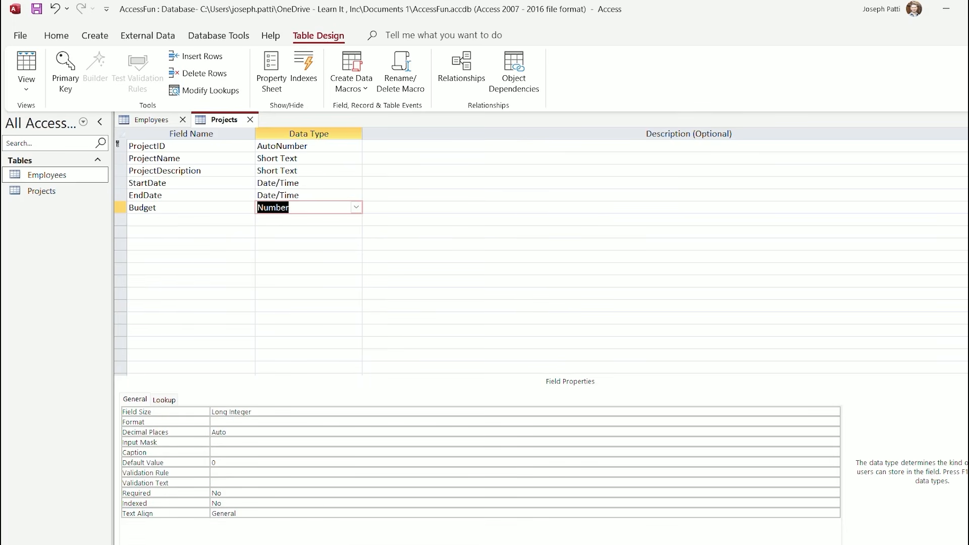
click(185, 158)
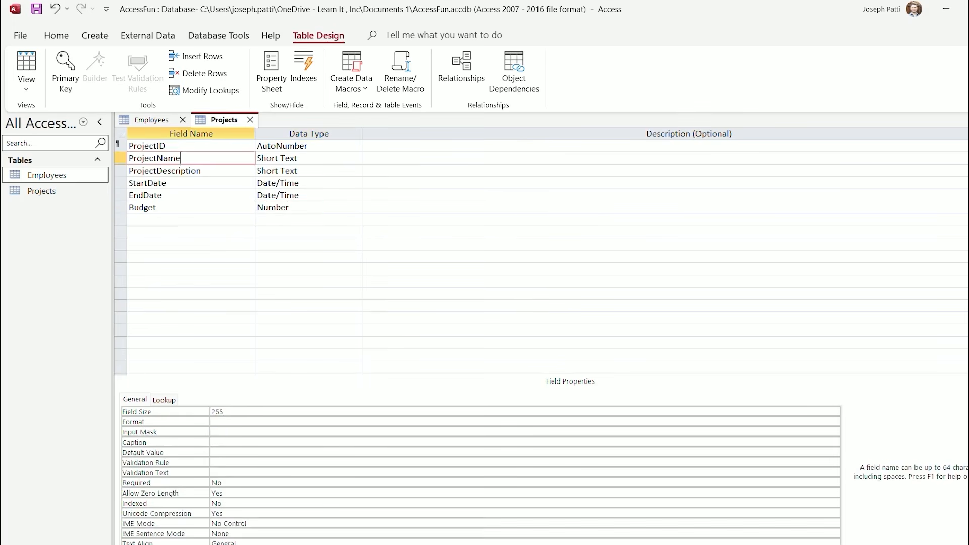
Caption ProjectID, ProjectName and ProjectDescription as 'Project ID', 'Project Name' and 'Project Description'
click(177, 145)
click(235, 442)
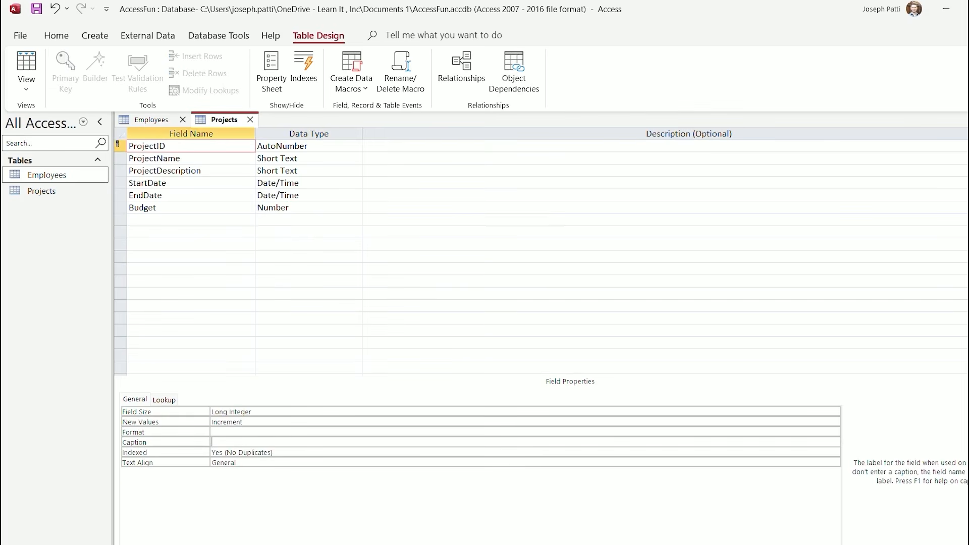
text(Project ID)
click(184, 159)
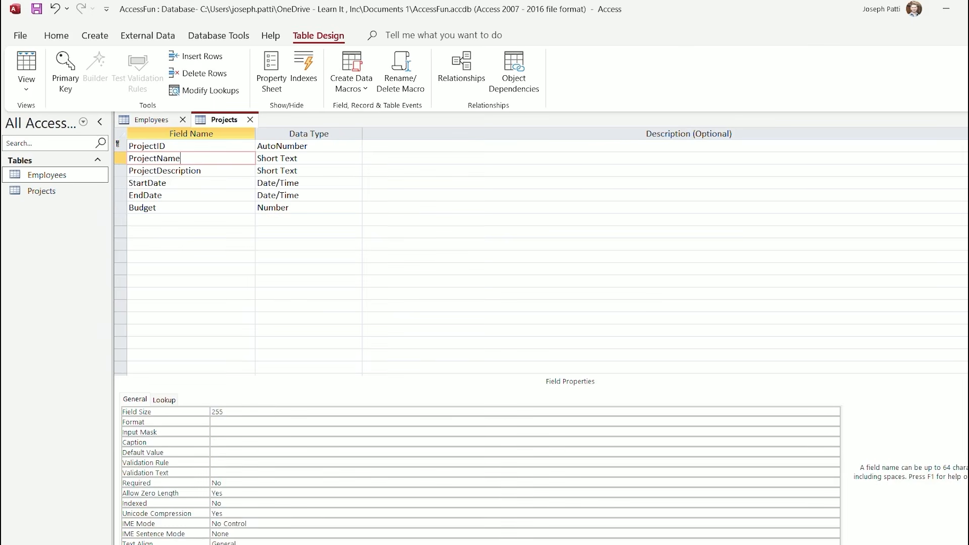
click(235, 442)
text(Projec)
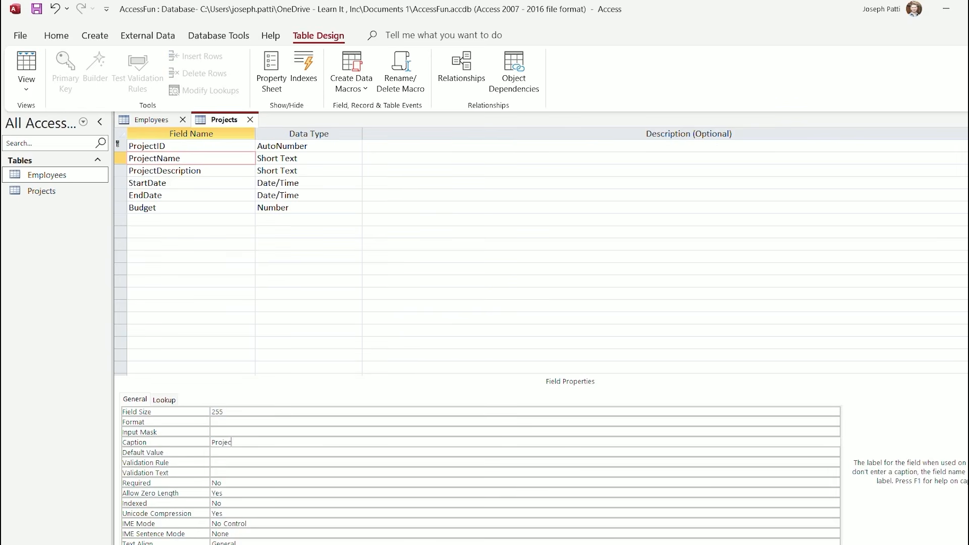
text(t Name)
click(203, 171)
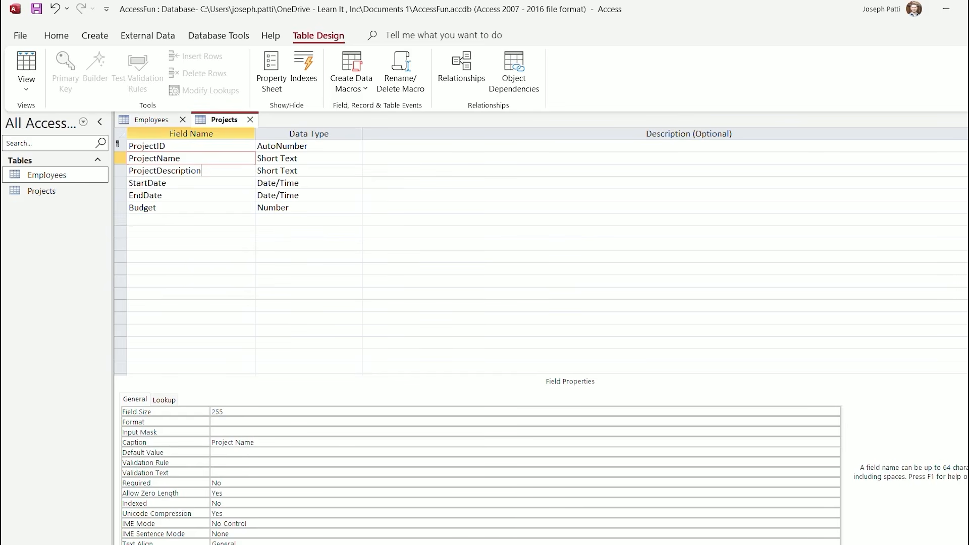
drag(202, 171, 130, 170)
key(ctrl+c)
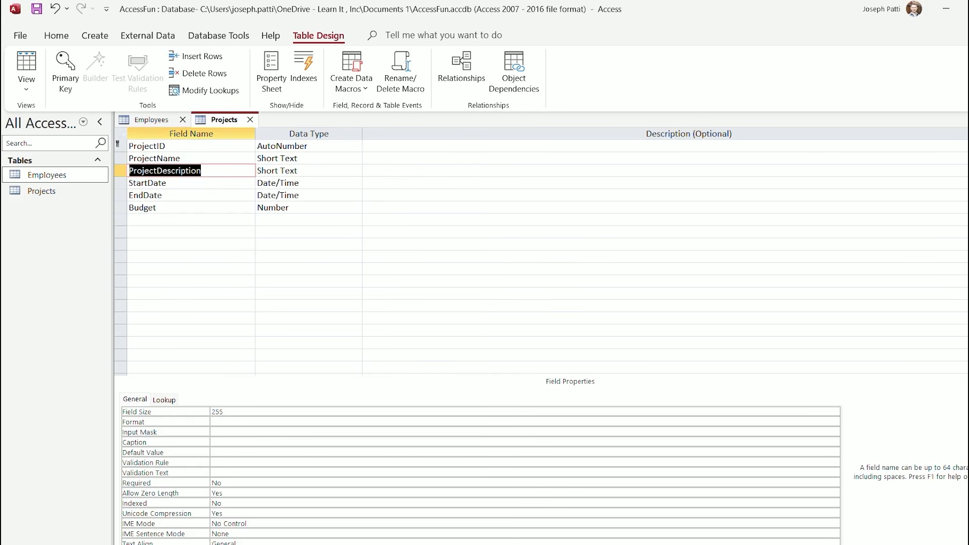
click(242, 442)
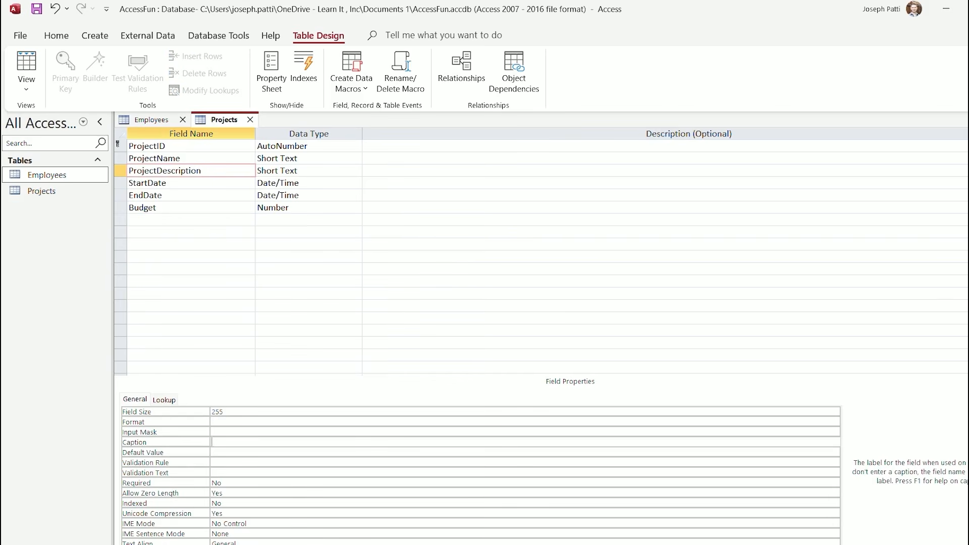
key(ctrl+v)
click(233, 442)
Caption StartDate 'Start Date' and EndDate 'End Date', then switch Projects to Datasheet View
click(167, 183)
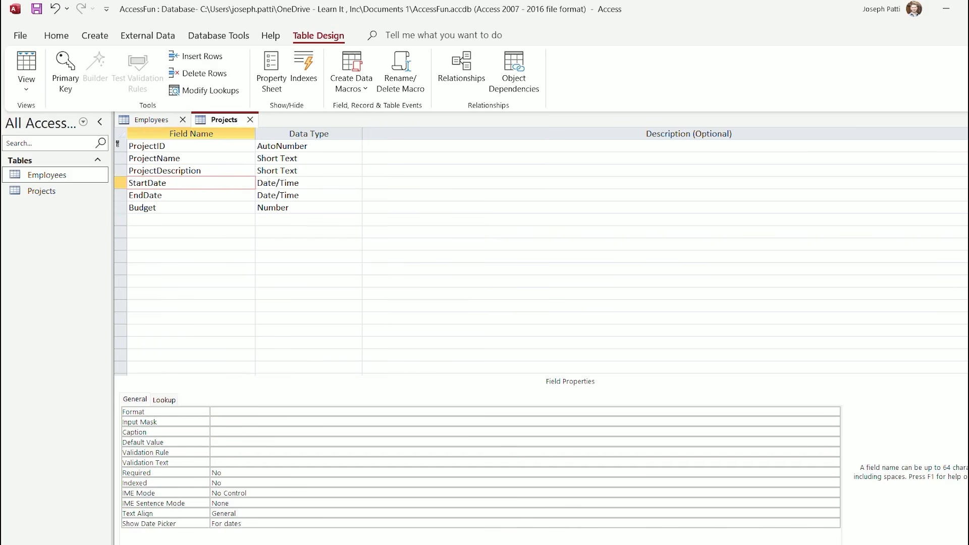
click(217, 432)
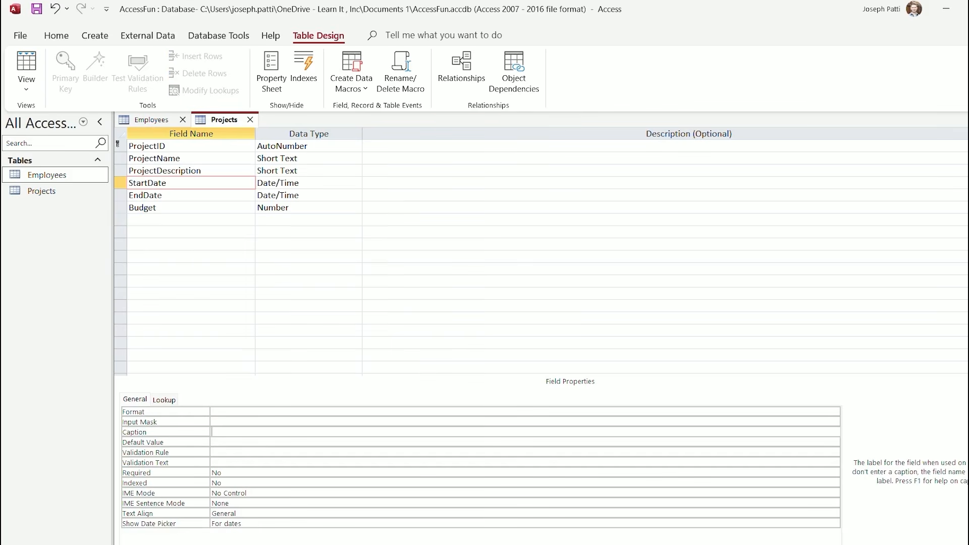
text(Start Date)
click(164, 195)
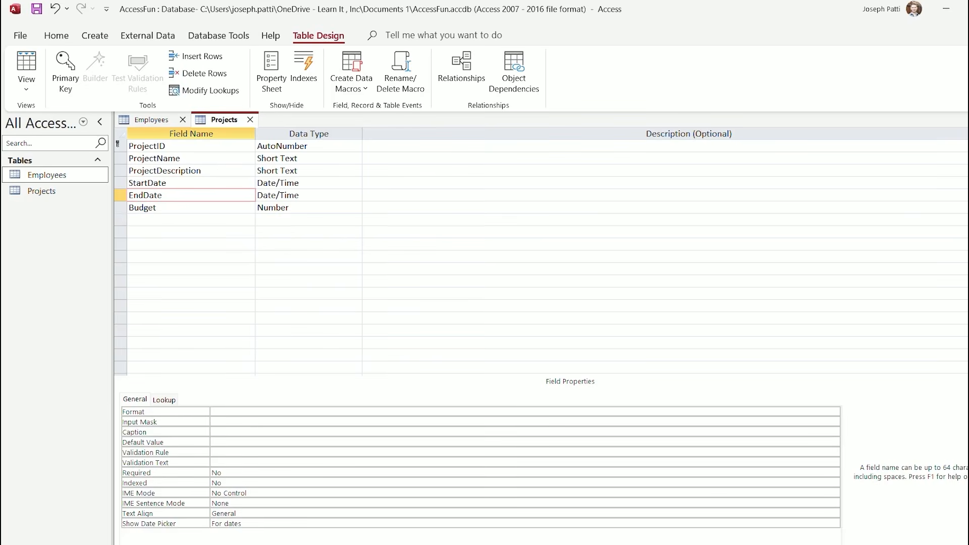
click(218, 432)
text(En)
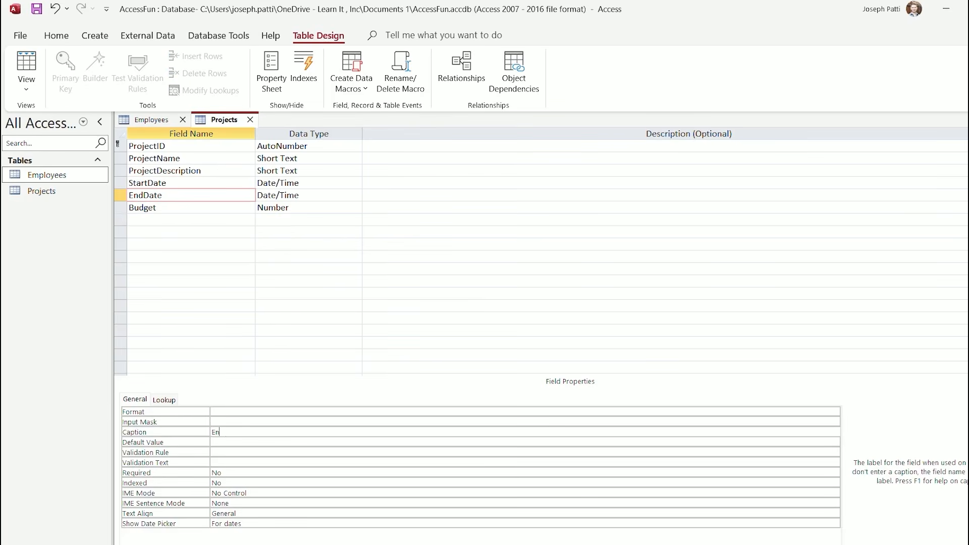
text(d Date)
click(182, 232)
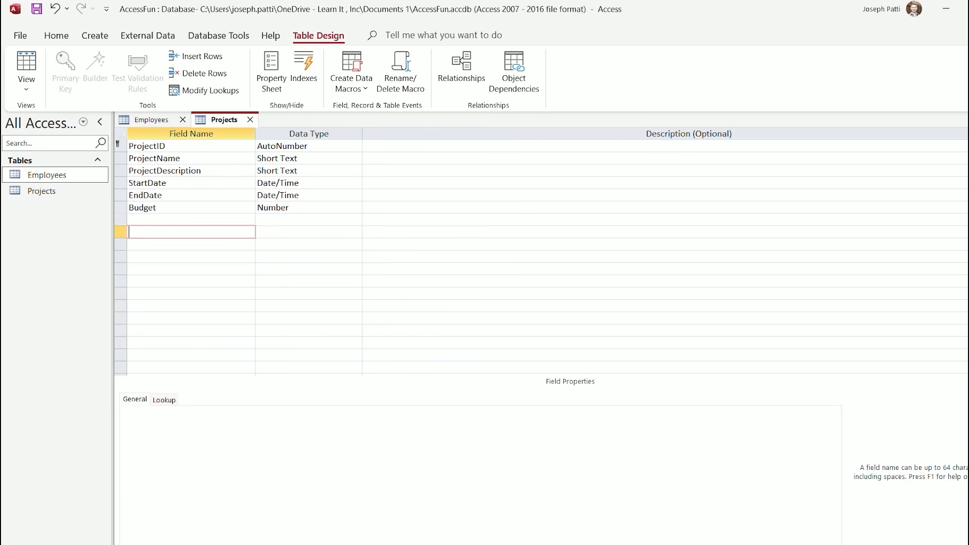
click(182, 208)
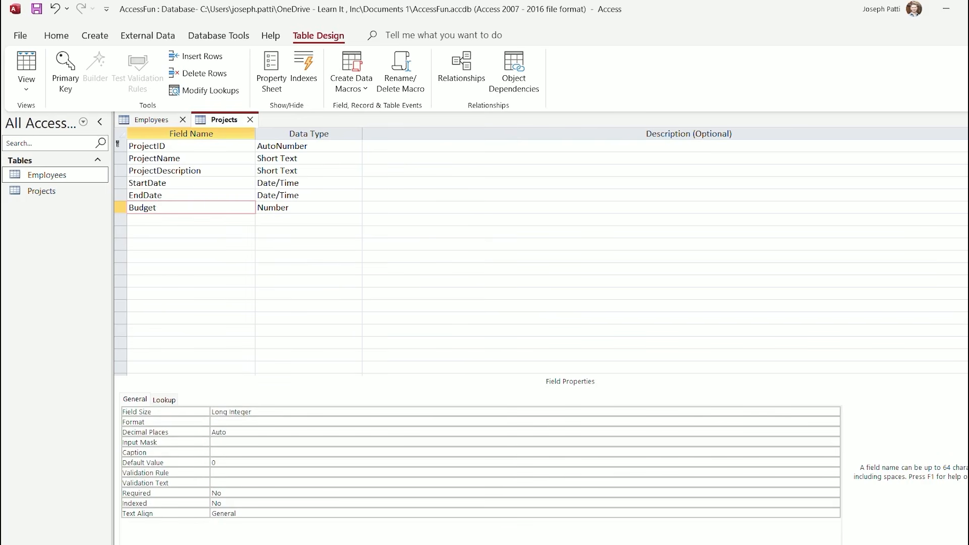
click(166, 182)
click(162, 195)
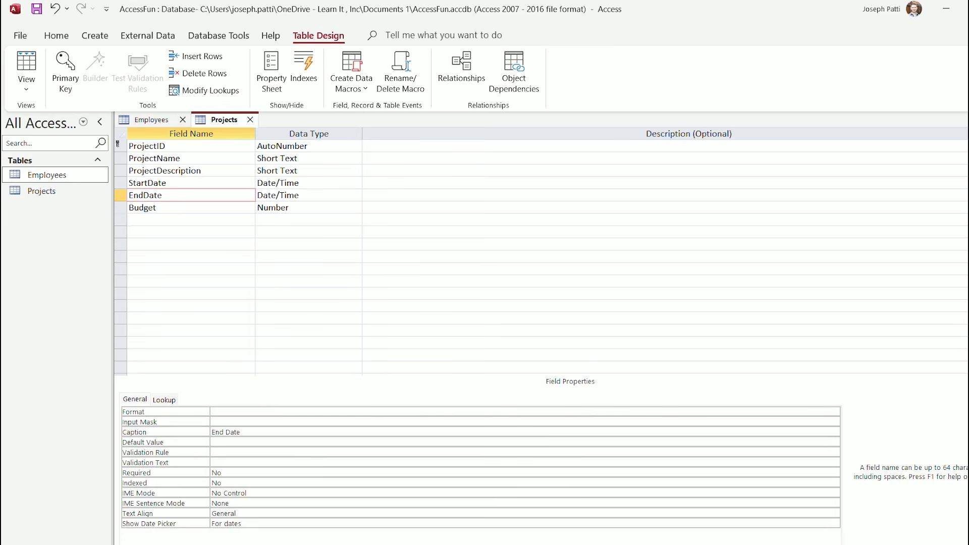
click(26, 85)
click(75, 116)
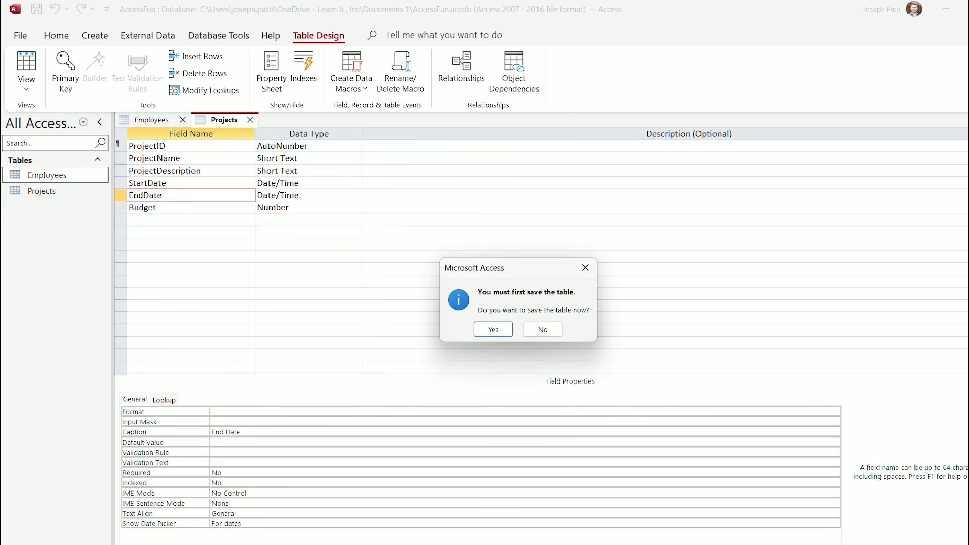
Save the Projects table and auto-fit all its datasheet columns to their headers
click(491, 328)
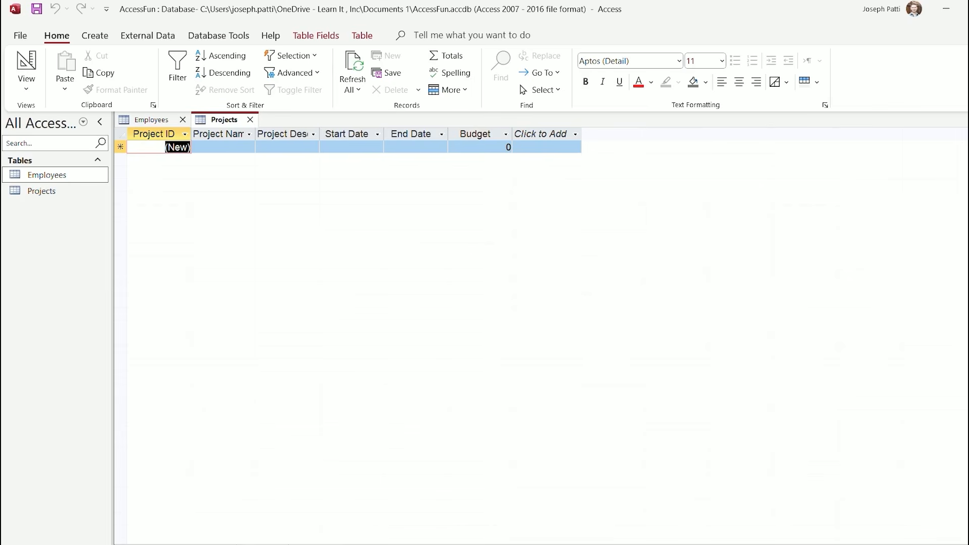
key(ctrl+a)
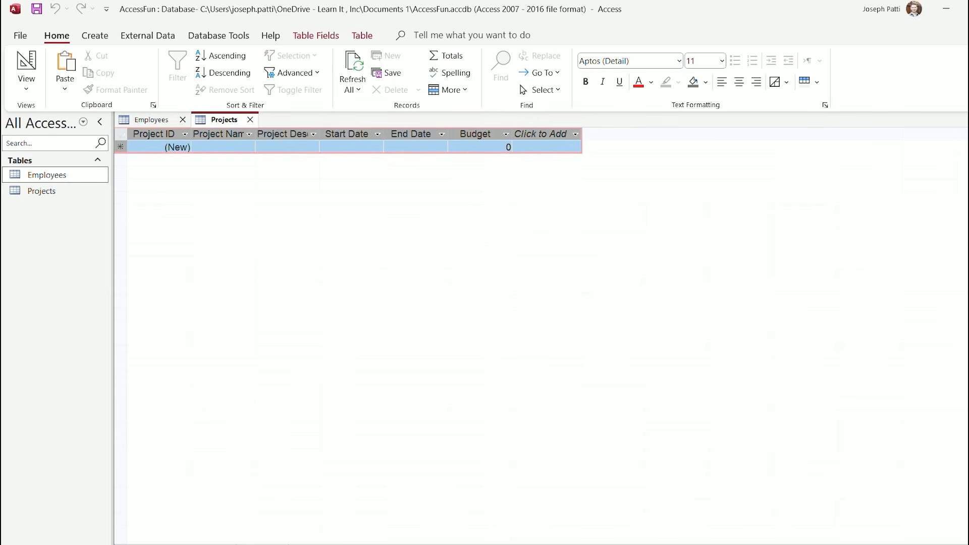
double_click(192, 134)
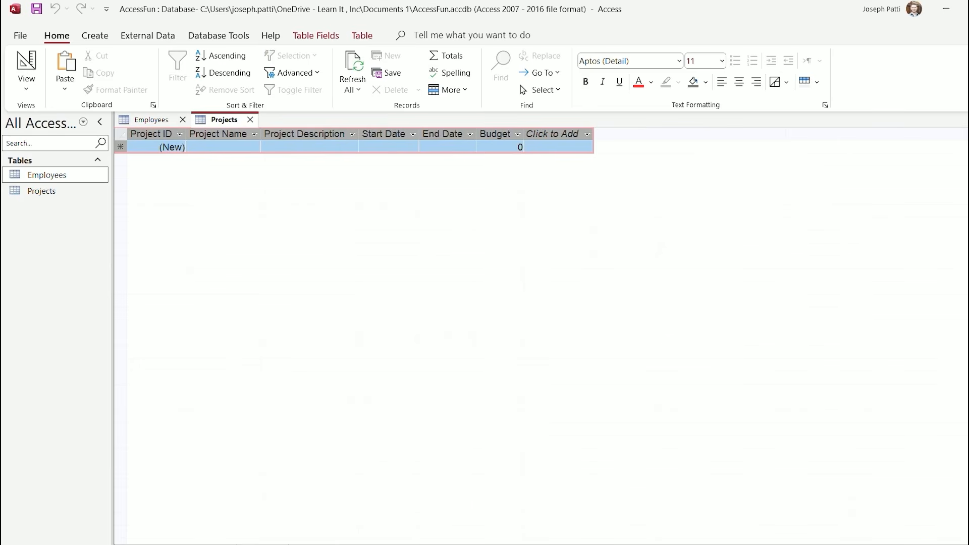
click(152, 120)
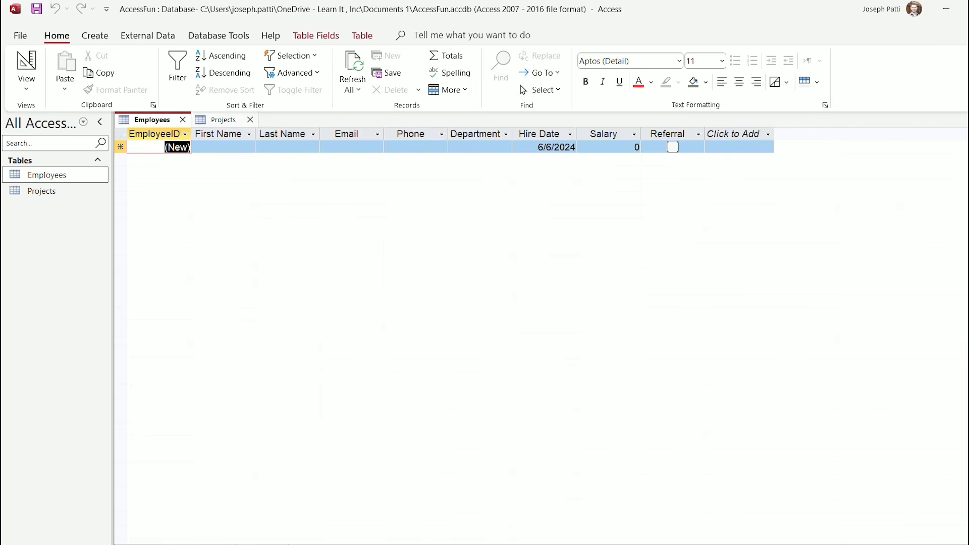
click(223, 119)
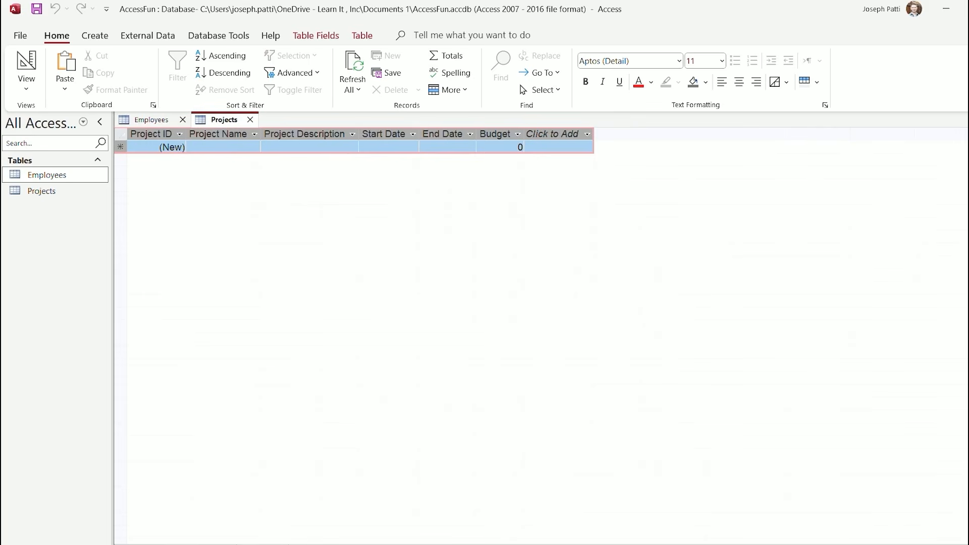
click(95, 35)
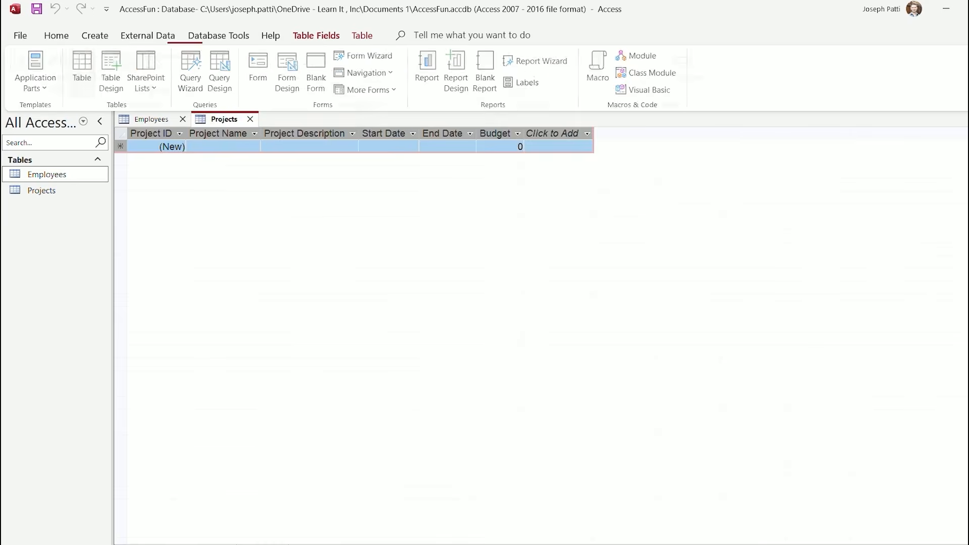
Create a new blank table, saved as Assignments, in Design View
click(81, 70)
click(26, 85)
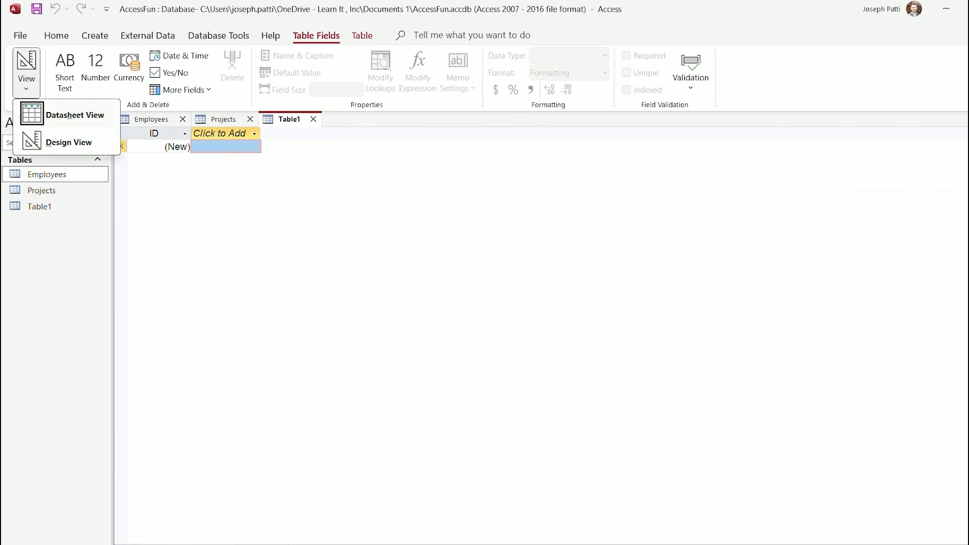
click(68, 143)
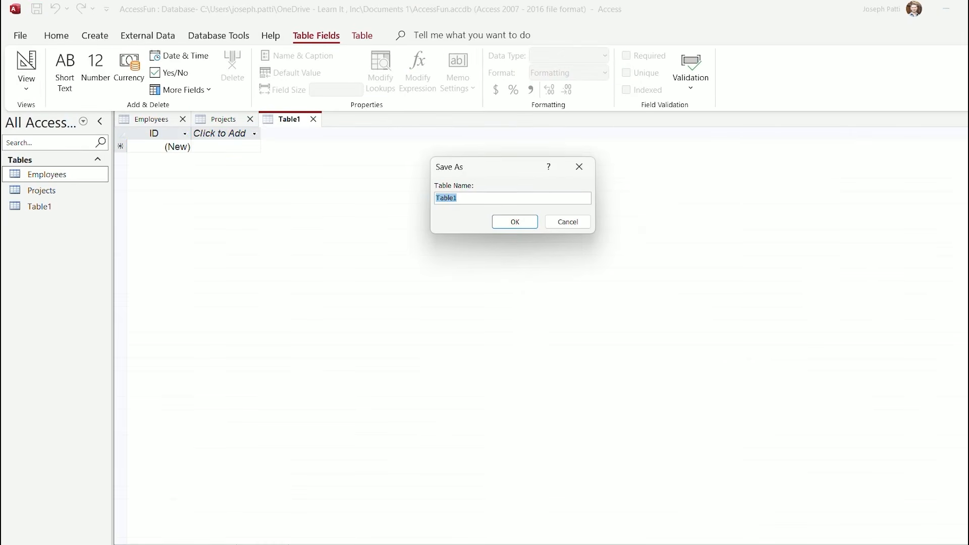
text(Assignments)
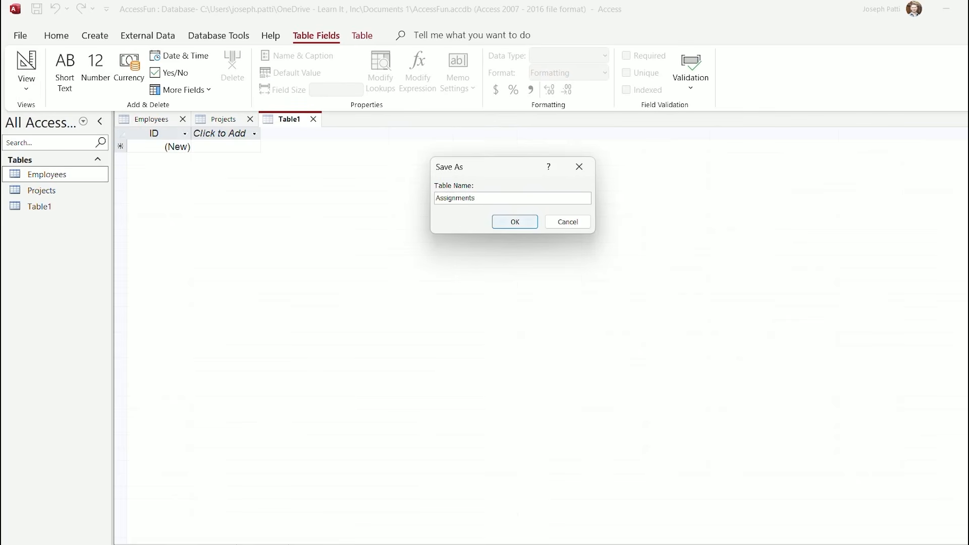
key(Return)
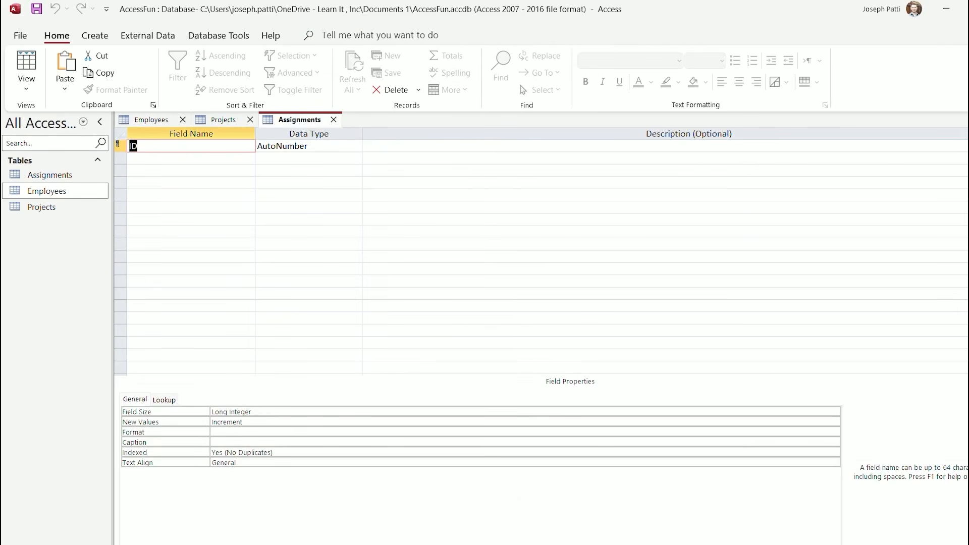
Define fields AssignmentID, EmployeeID, ProjectID, and AssignmentDate as Date/Time
text(Assig)
text(nmentID)
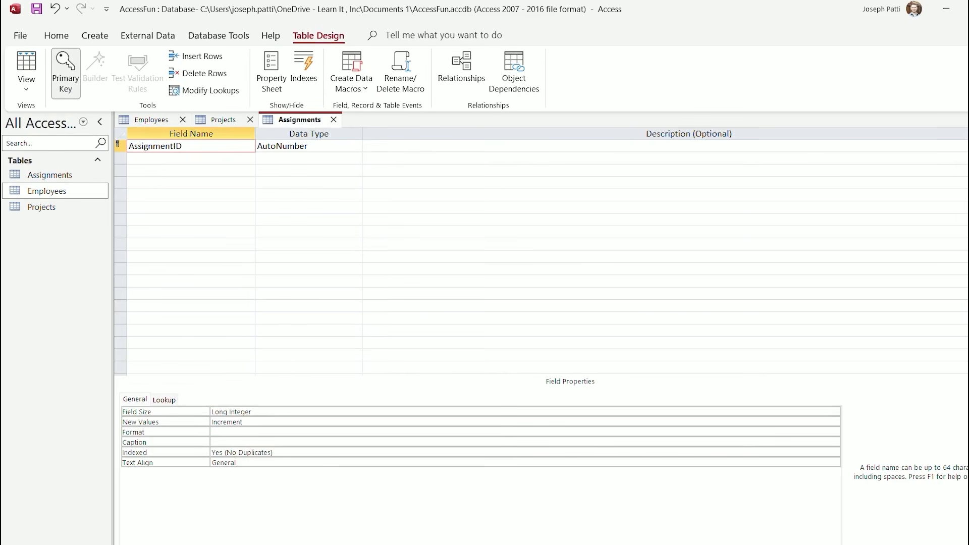
click(191, 159)
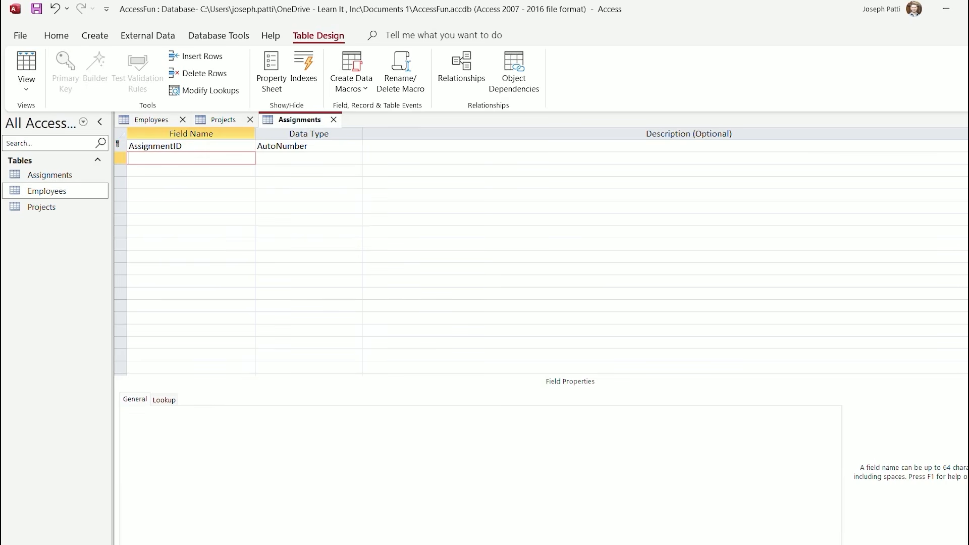
text(EmployeeID)
click(191, 171)
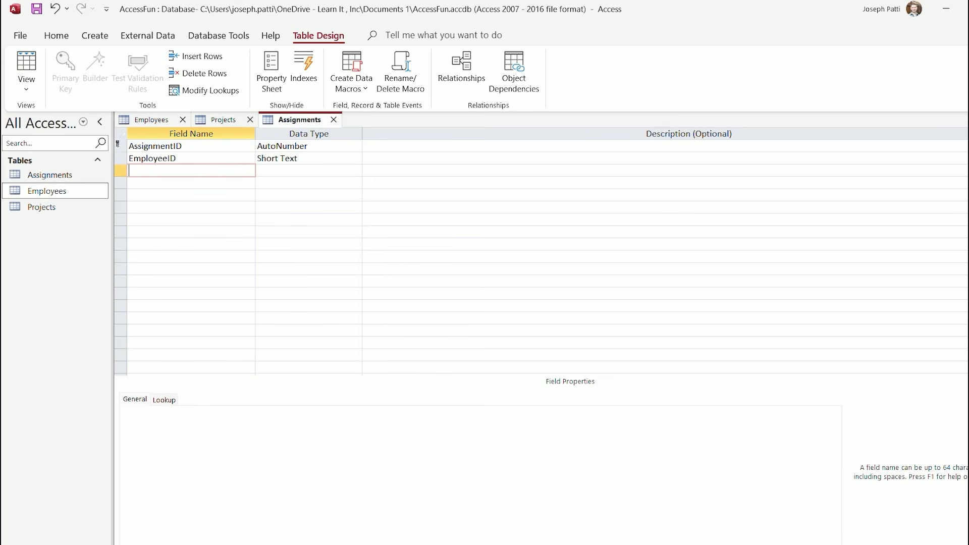
text(ProjectID)
click(191, 183)
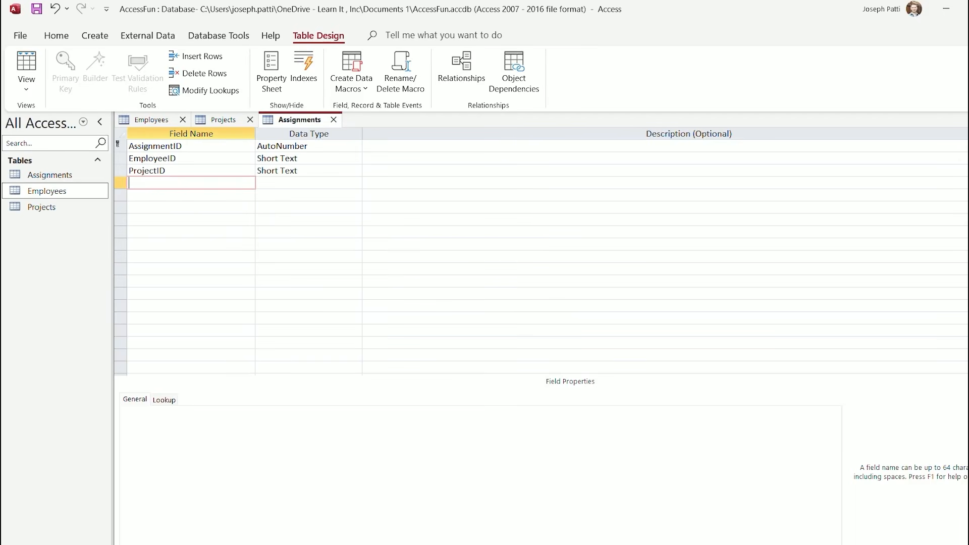
text(AssignmentDate)
click(275, 183)
click(357, 183)
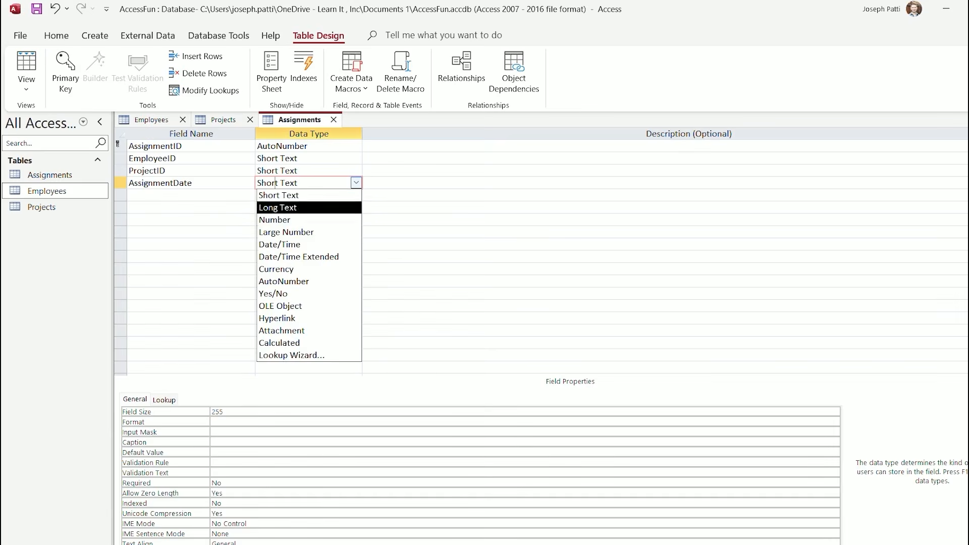
click(295, 244)
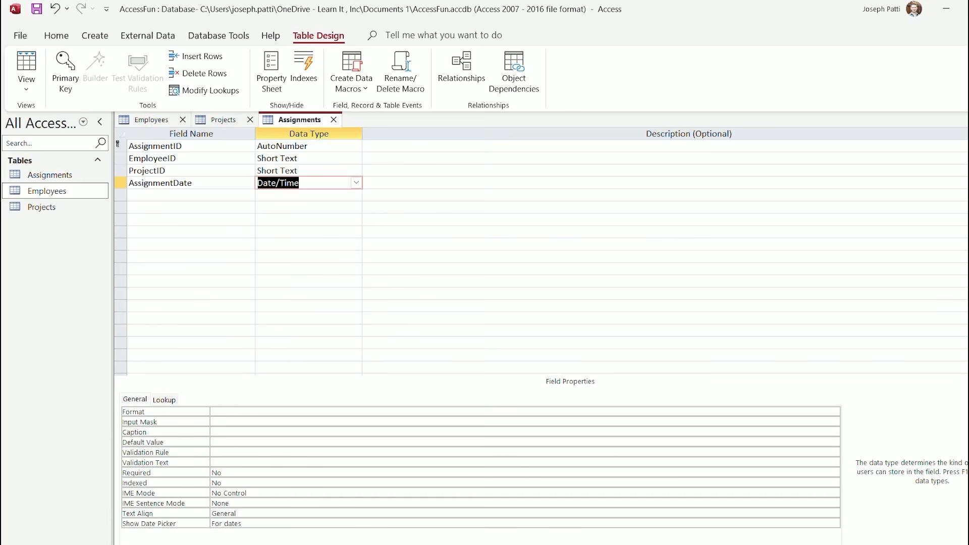
click(183, 145)
click(222, 442)
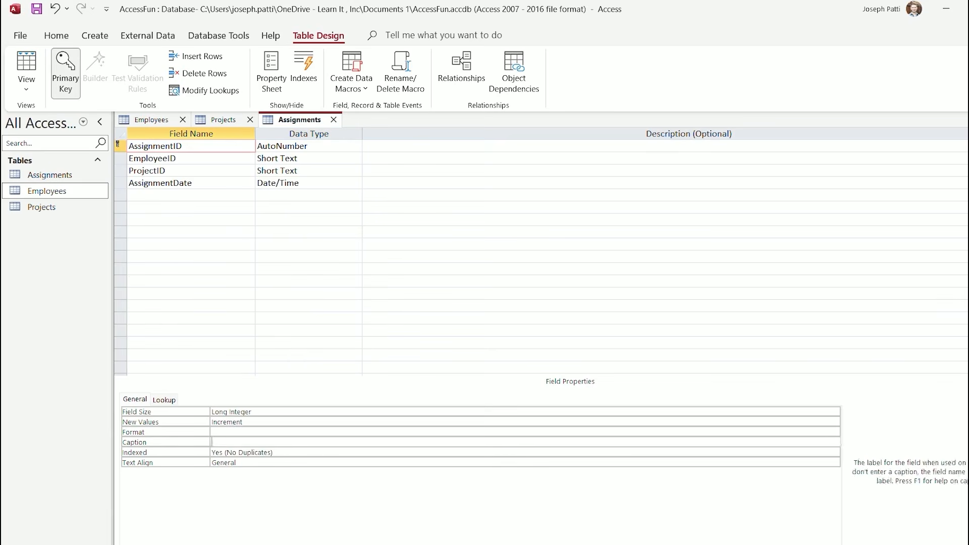
Caption AssignmentID, EmployeeID and ProjectID as 'Assignment ID', 'Employee ID' and 'Project ID'
text(Assig)
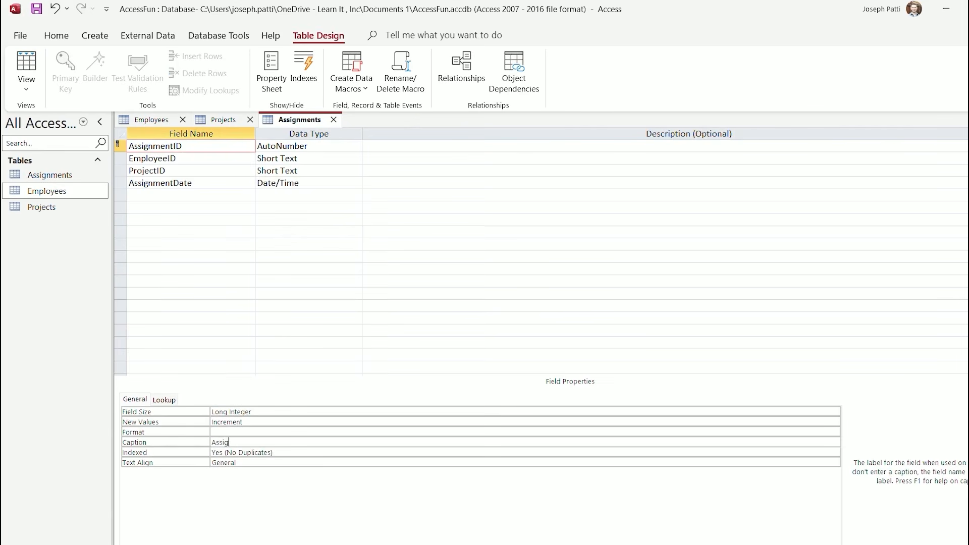
text(nment ID)
click(182, 158)
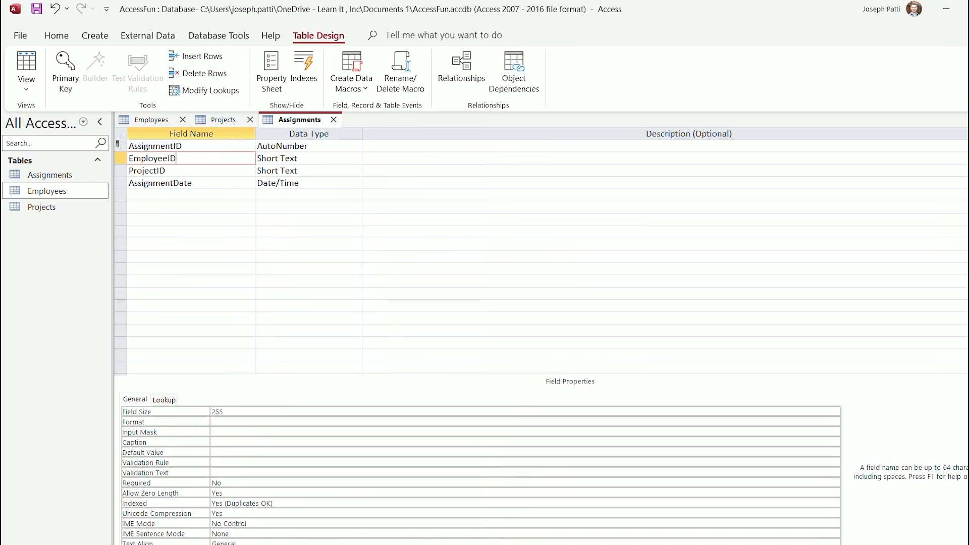
click(242, 442)
text(Em)
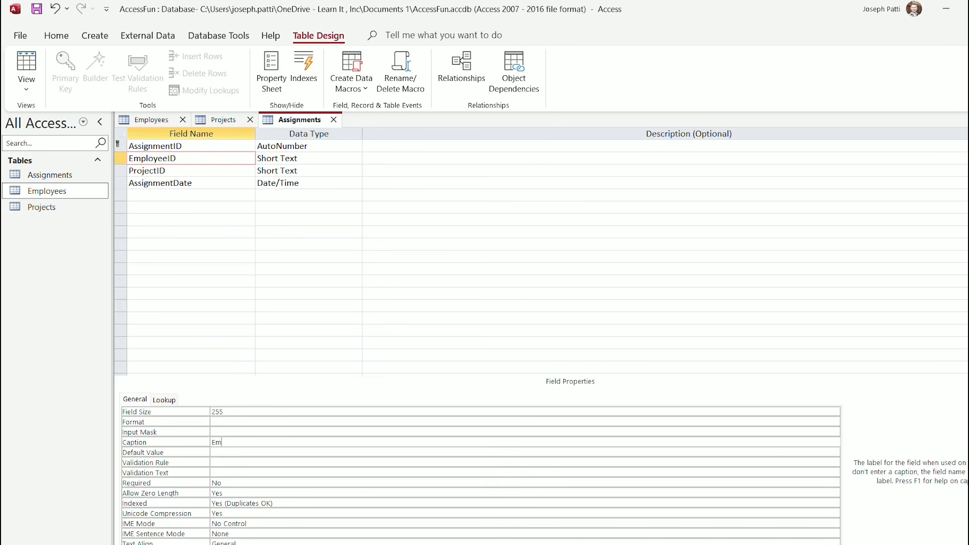
text(ployee ID)
click(182, 171)
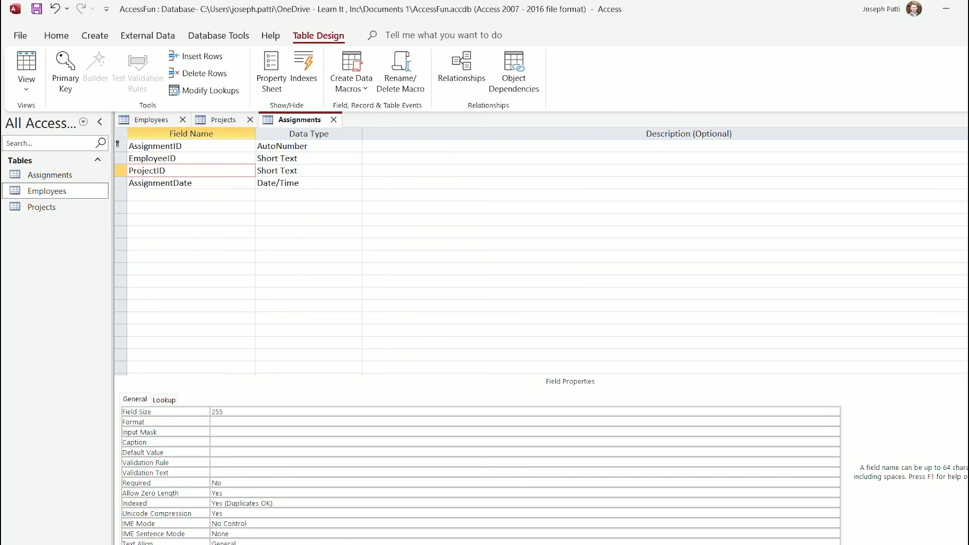
click(242, 442)
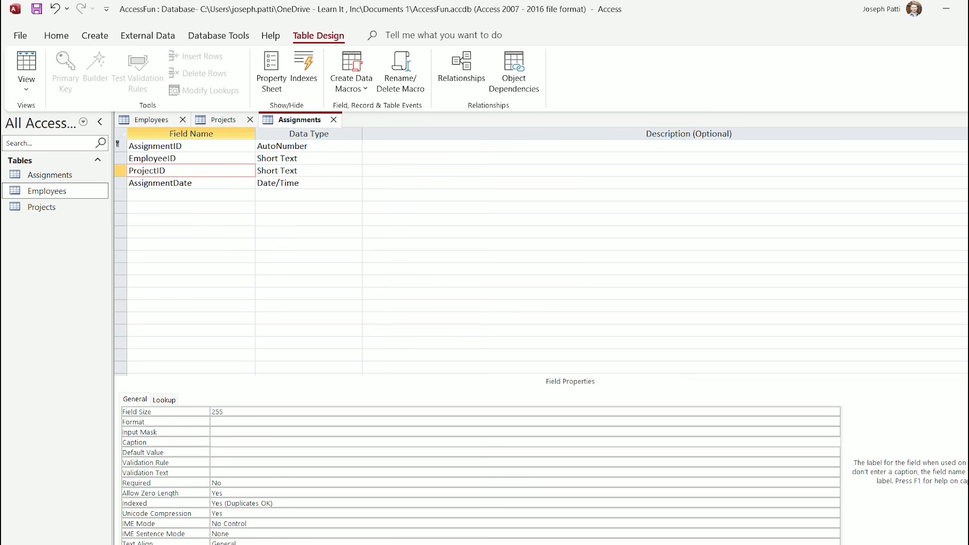
text(Project ID)
Caption AssignmentDate 'Assignment Date' and switch Assignments to Datasheet View
click(194, 183)
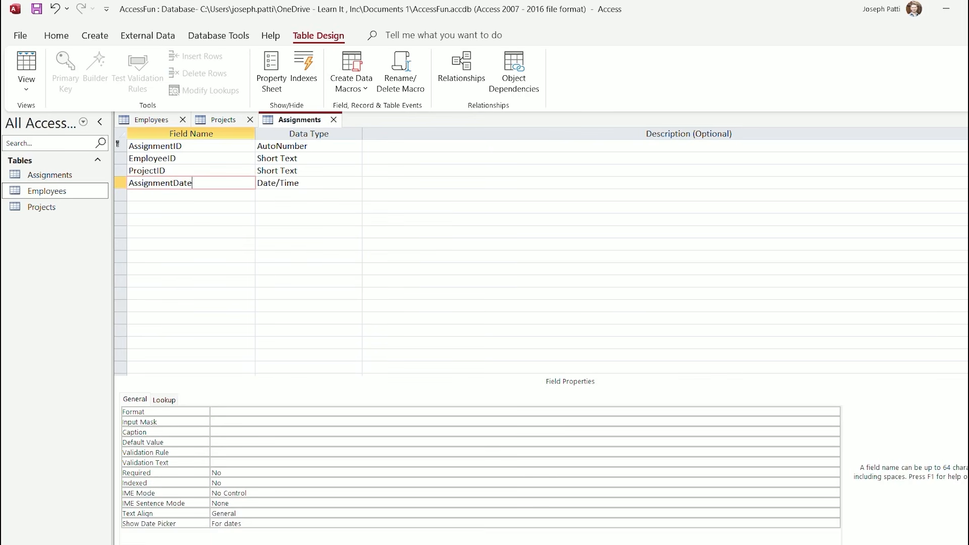
click(242, 432)
text(As)
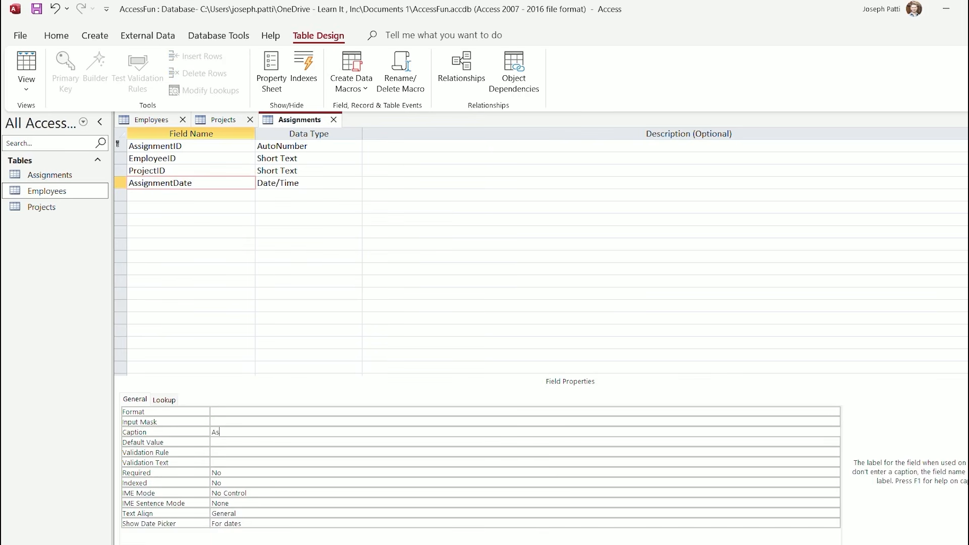
text(signment Date)
click(191, 195)
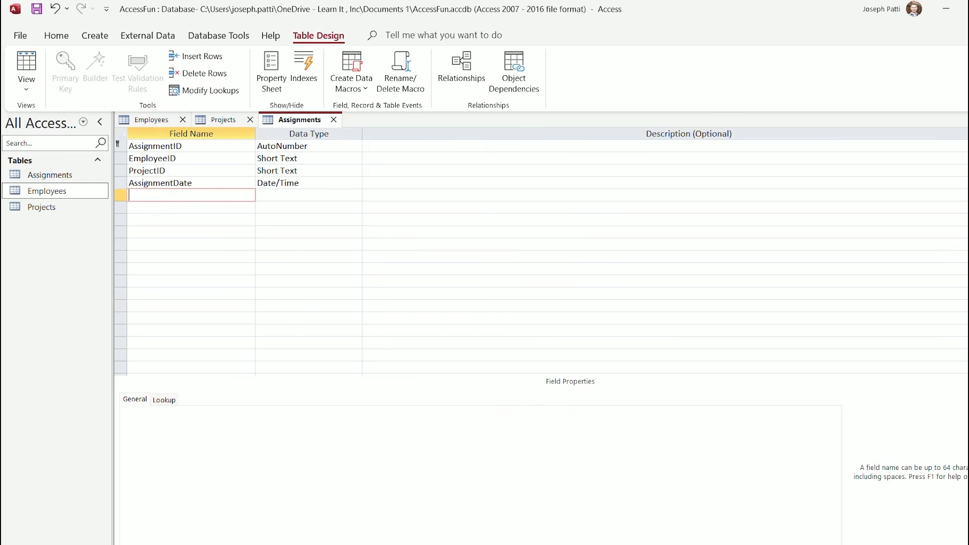
click(26, 89)
click(60, 113)
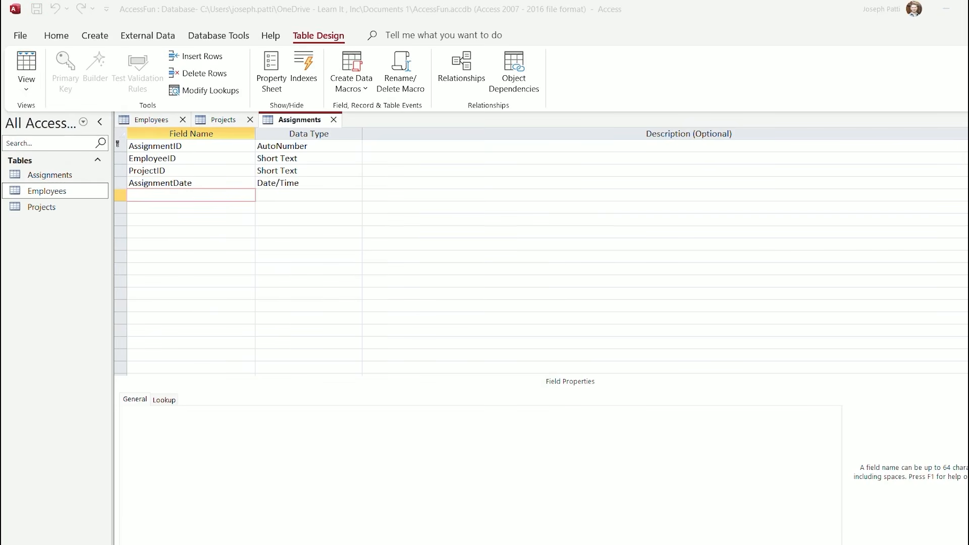
Save the Assignments table and auto-fit every datasheet column to its caption
key(Return)
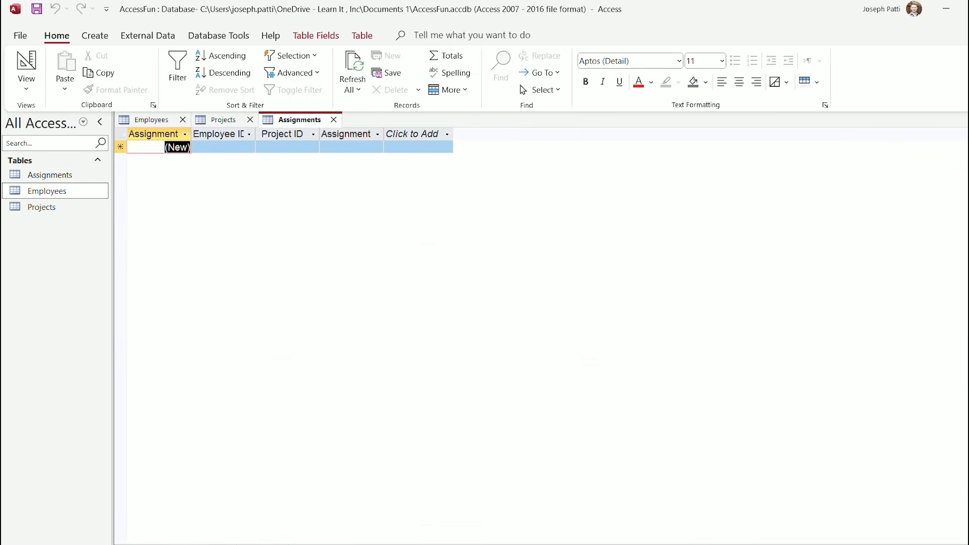
key(ctrl+a)
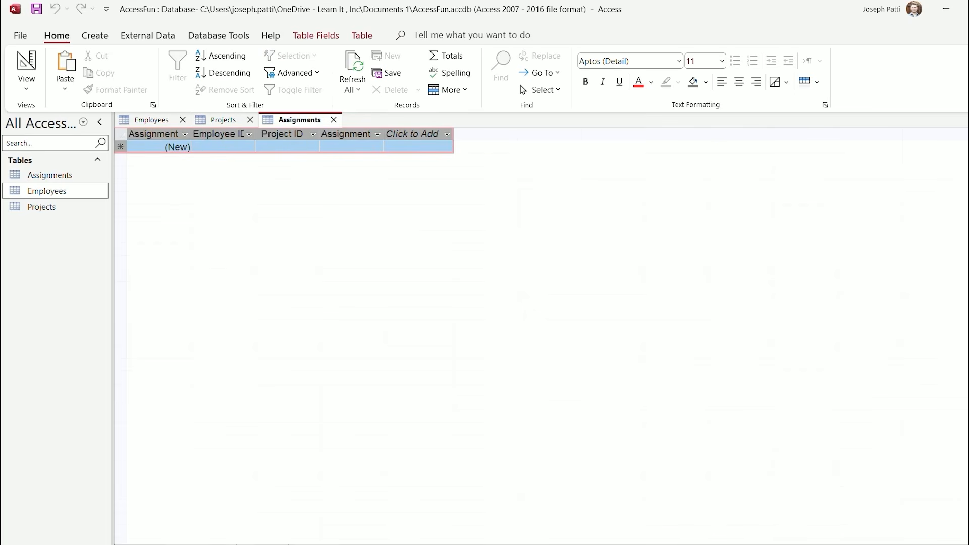
double_click(192, 134)
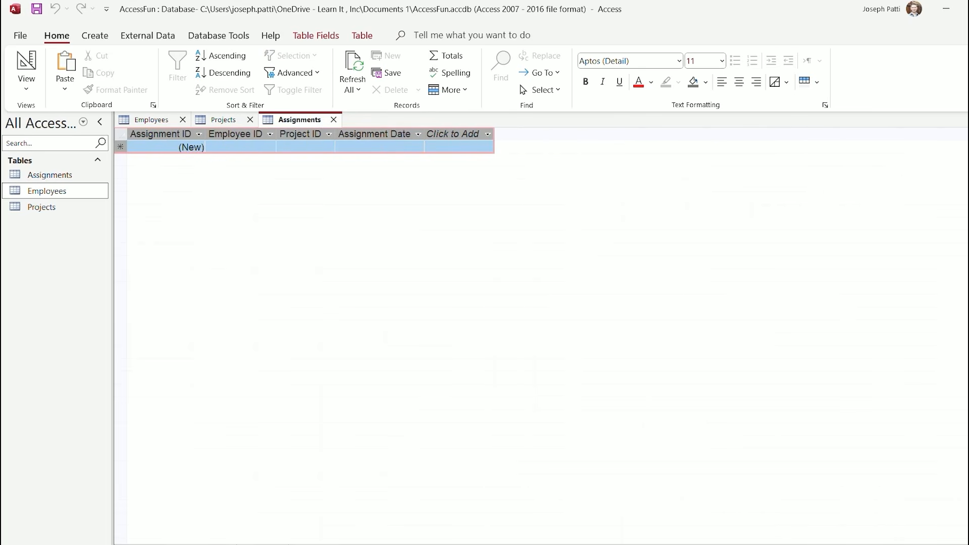
Compare the Employees, Projects and Assignments datasheets side by side across their tabs
click(152, 120)
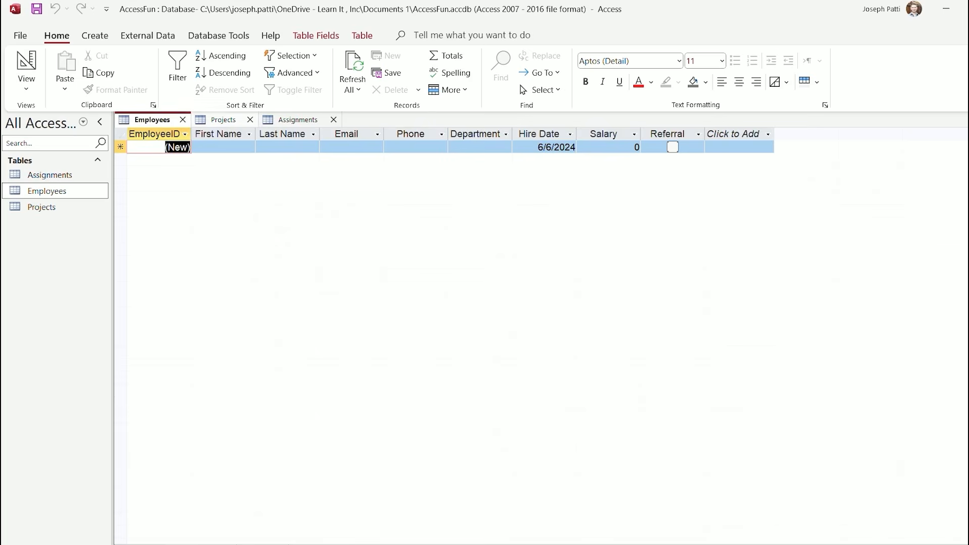
click(224, 120)
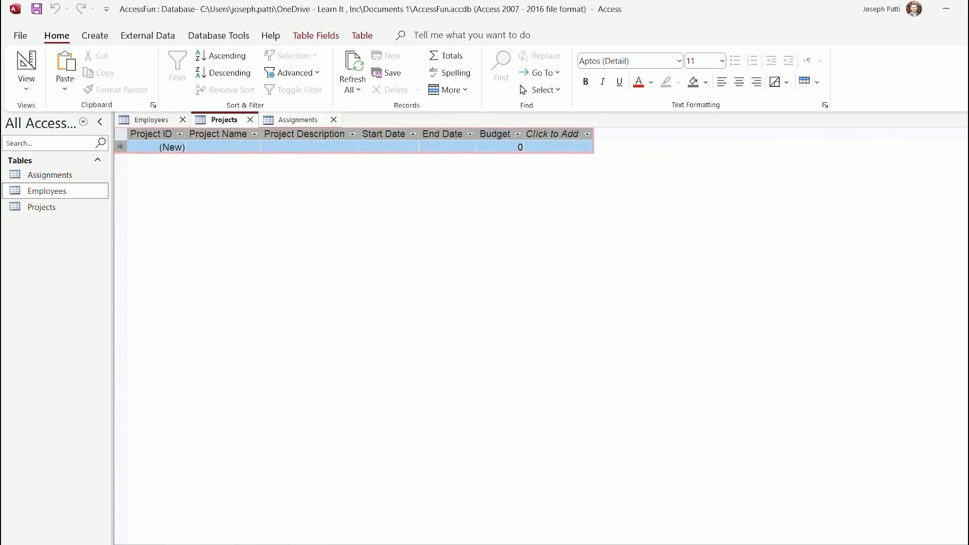
click(298, 120)
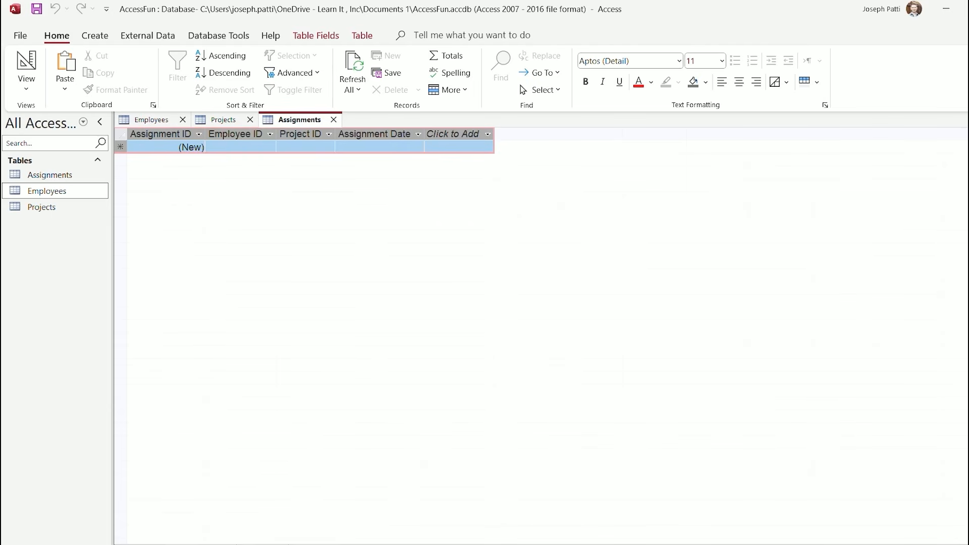
click(152, 120)
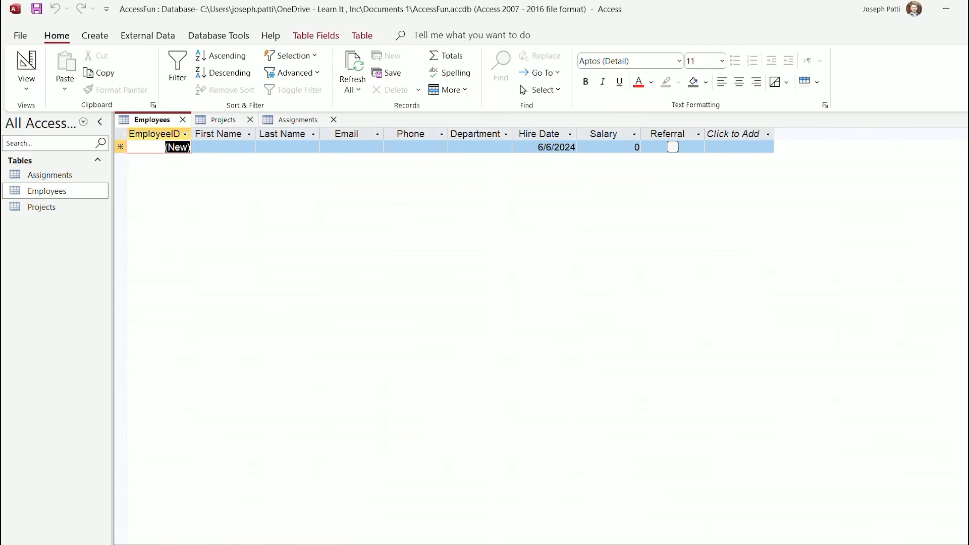
click(223, 121)
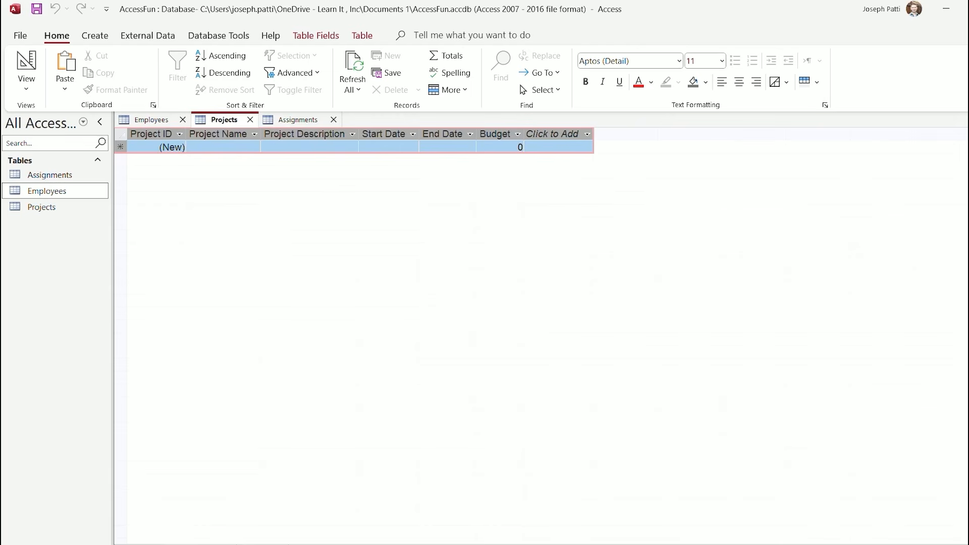
click(297, 119)
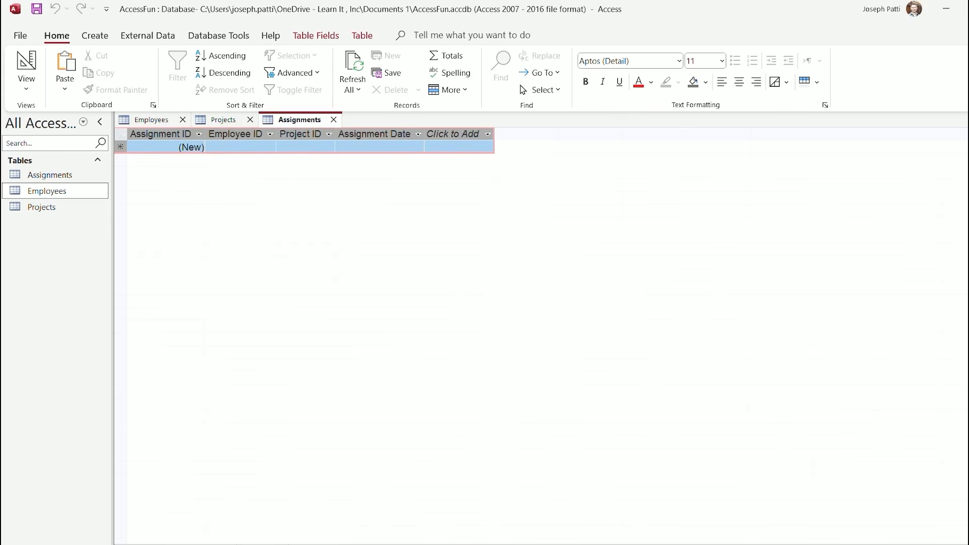
click(151, 120)
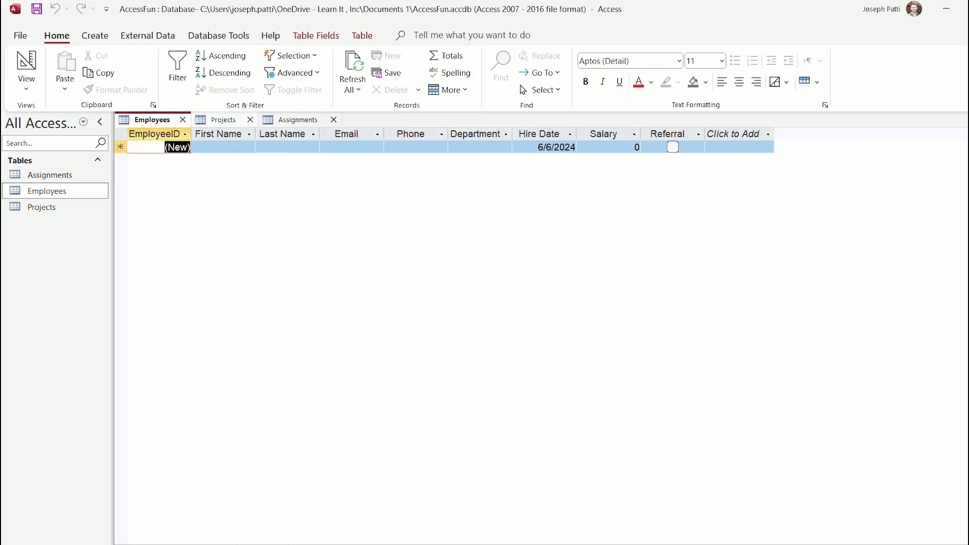
click(224, 120)
click(298, 120)
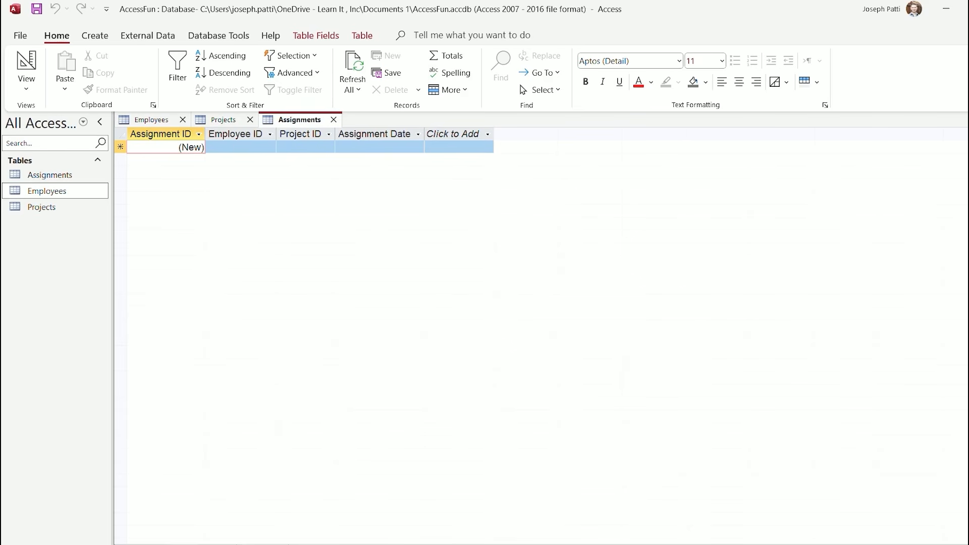
Enter assignments for employee 1/project 1 on 5/15/2024 and employee 2/project 2 on 5/20/2024
click(241, 147)
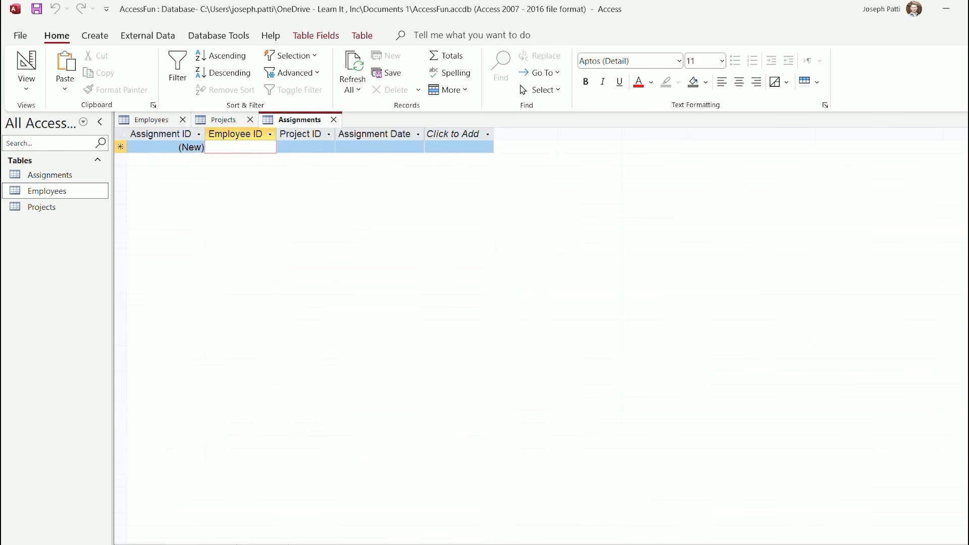
text(1)
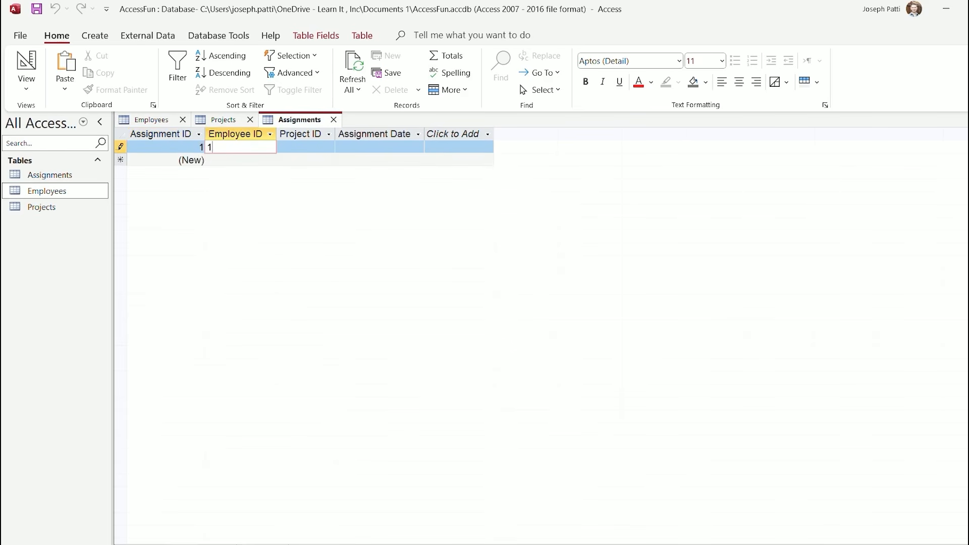
key(Tab)
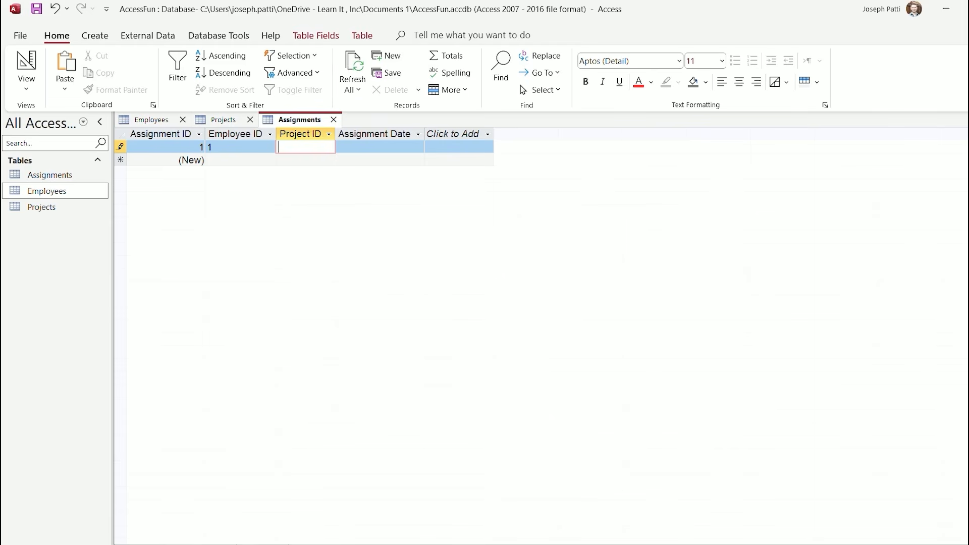
text(1)
key(Tab)
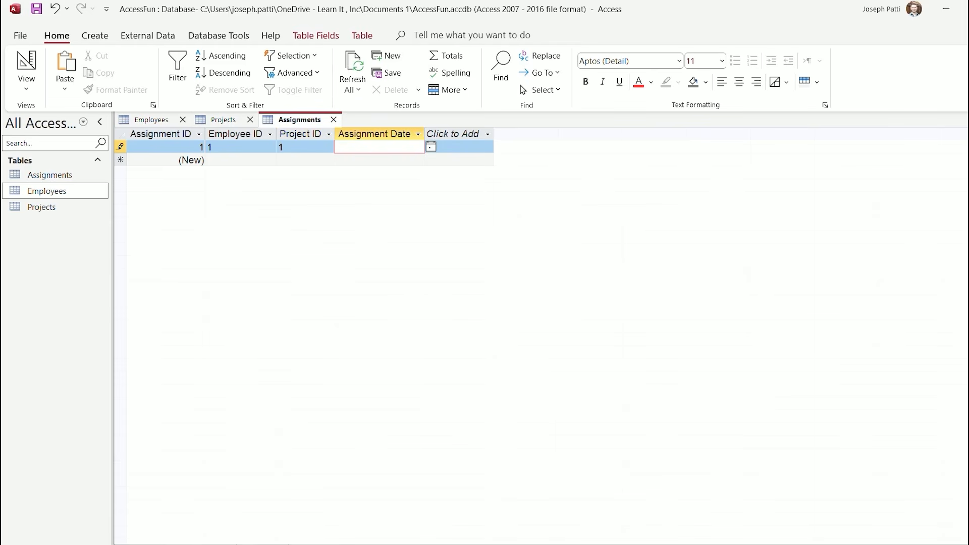
text(05/15/)
text(2014)
key(BackSpace)
key(BackSpace)
text(24)
key(Tab)
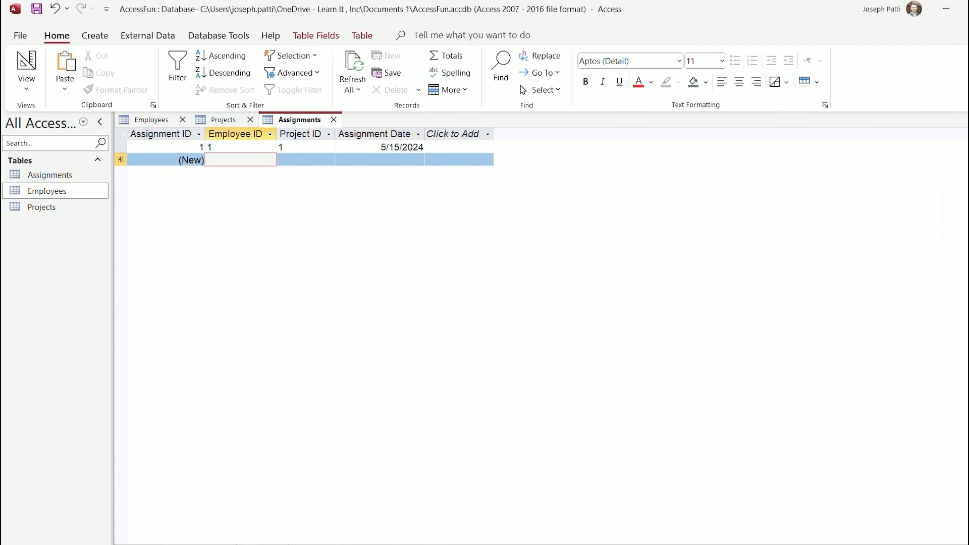
text(2)
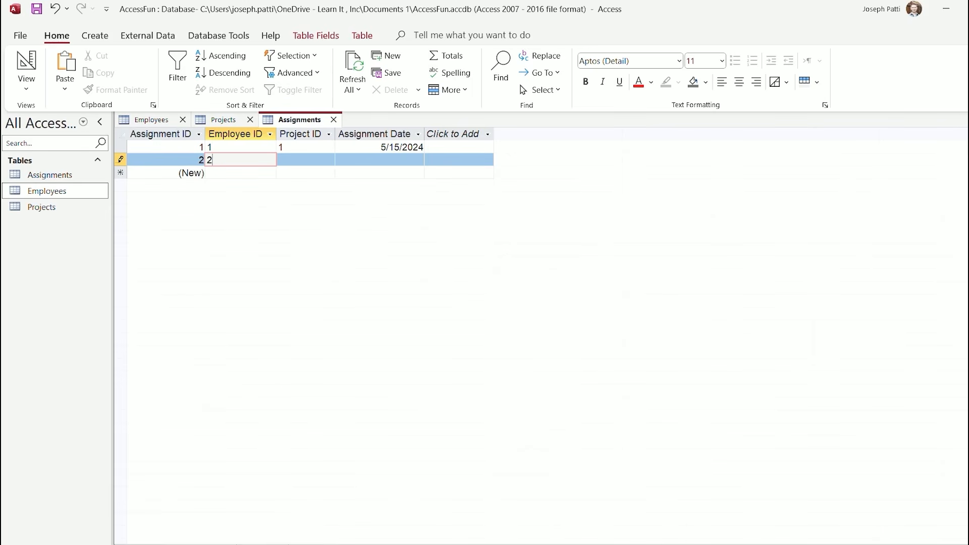
key(Tab)
text(2)
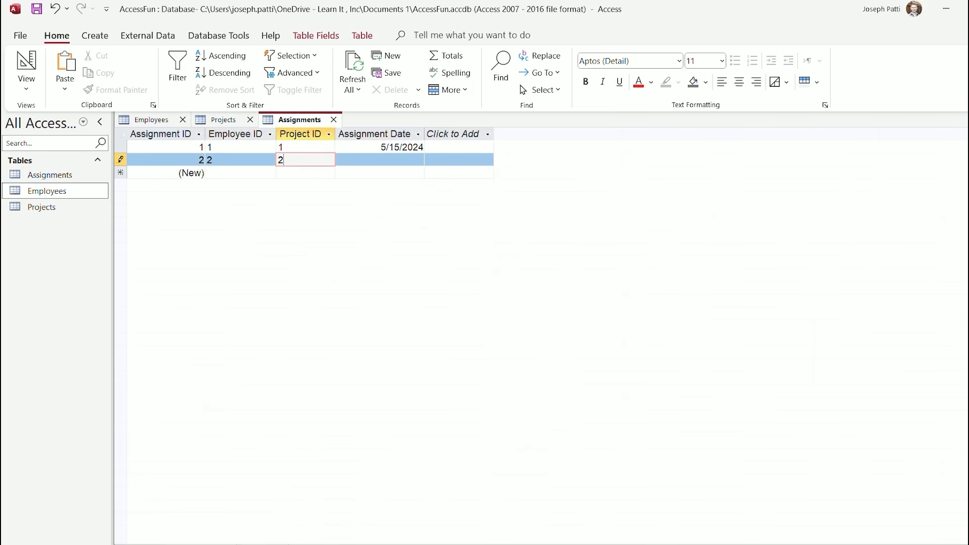
key(Tab)
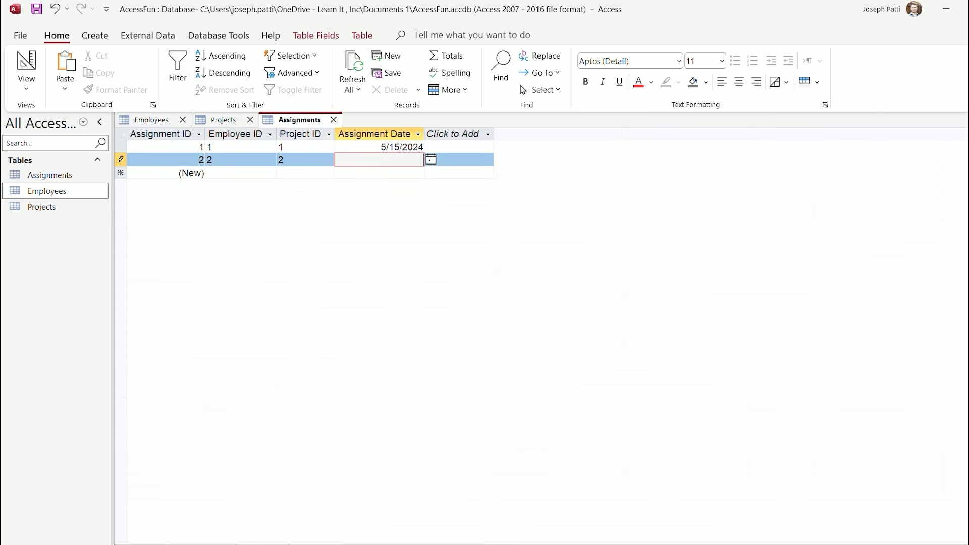
text(5/20/2024)
Add assignment 3: employee 3, project 3, dated 5/29/2024 from the calendar
click(208, 173)
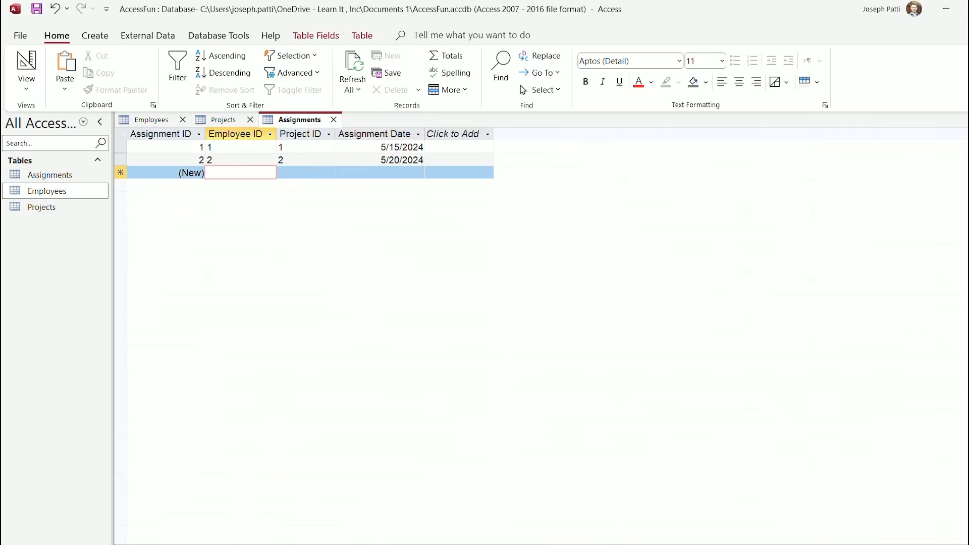
text(3)
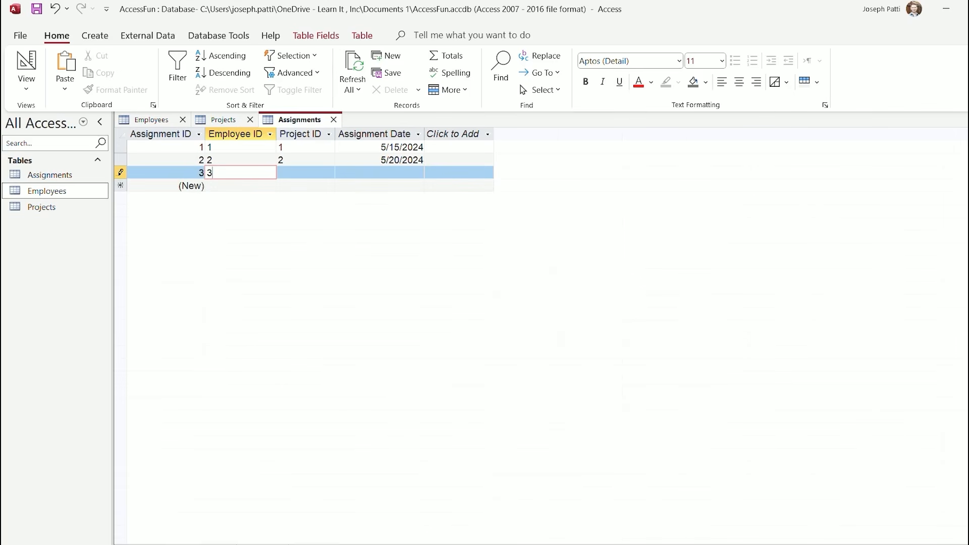
key(Tab)
text(3)
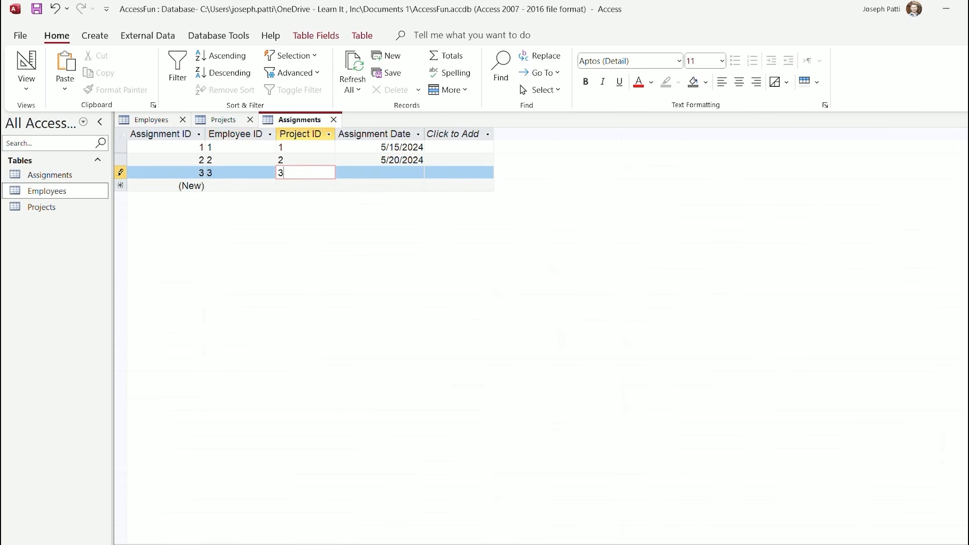
key(Tab)
click(431, 172)
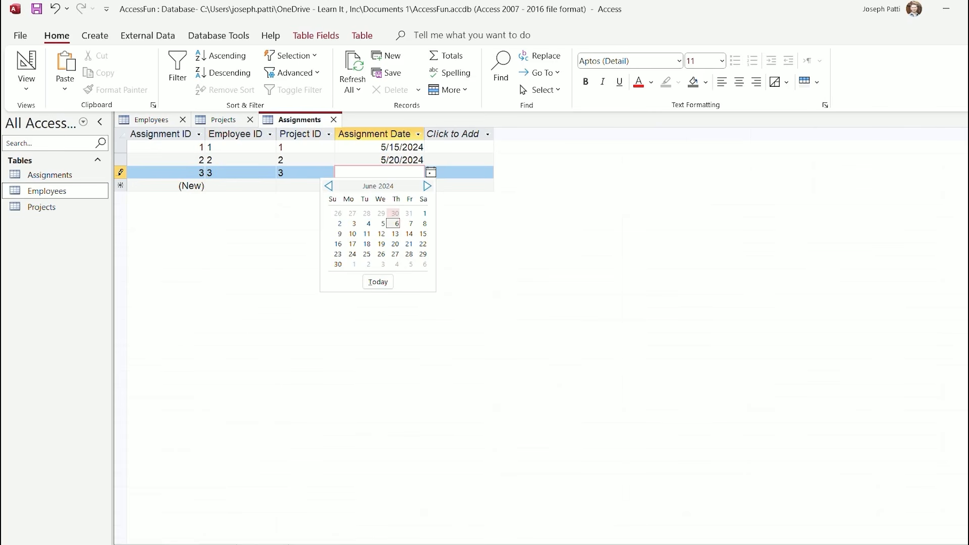
click(381, 213)
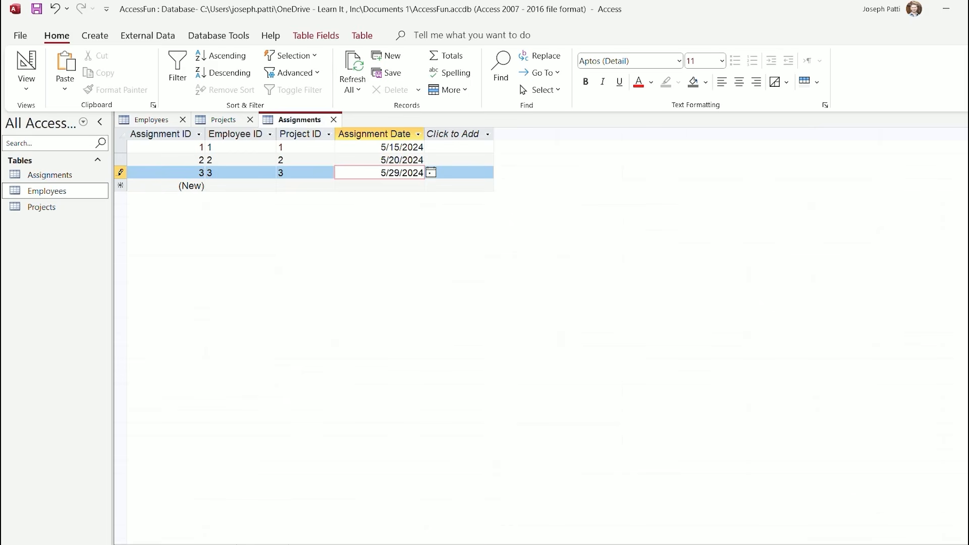
click(241, 186)
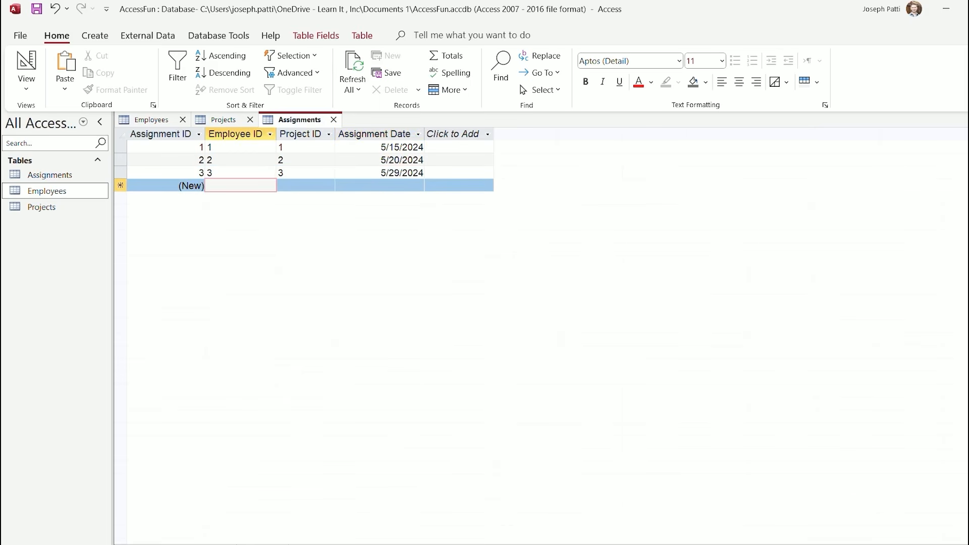
Add assignment 4 (employee 1, project 2, 5/20/2024) and save it
text(1)
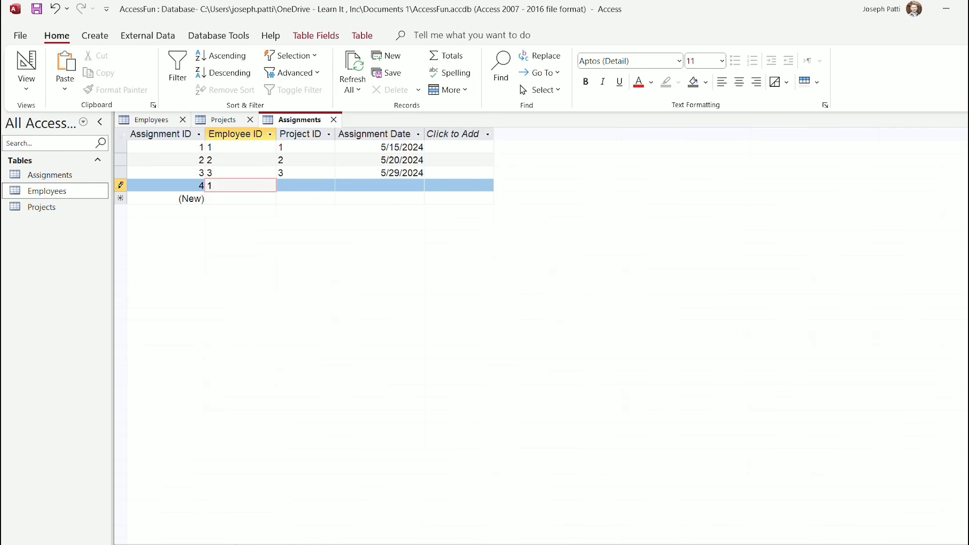
key(Tab)
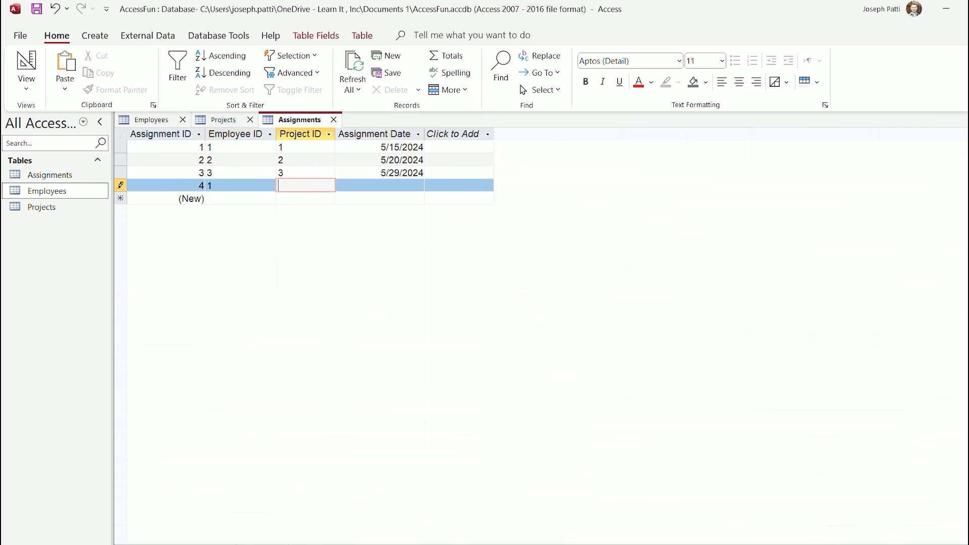
text(2)
key(Tab)
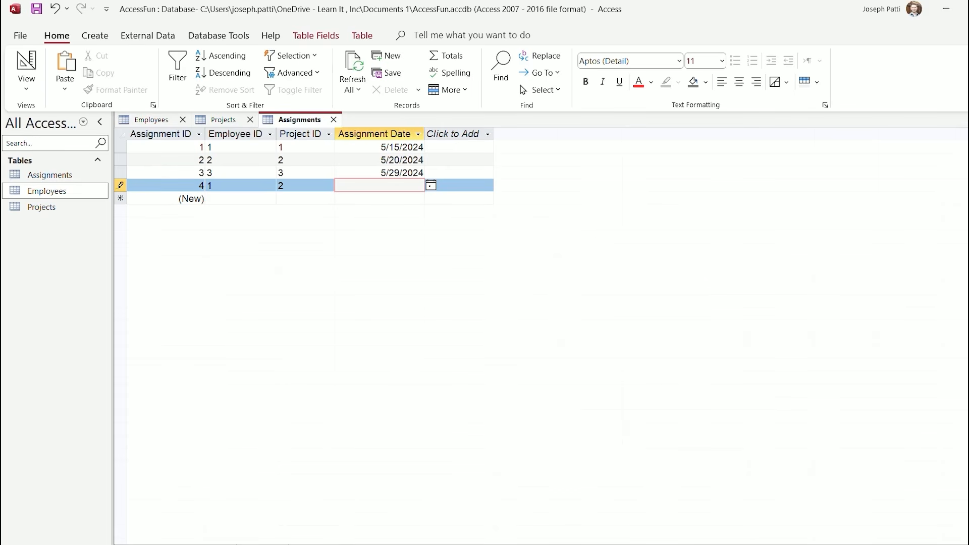
click(430, 185)
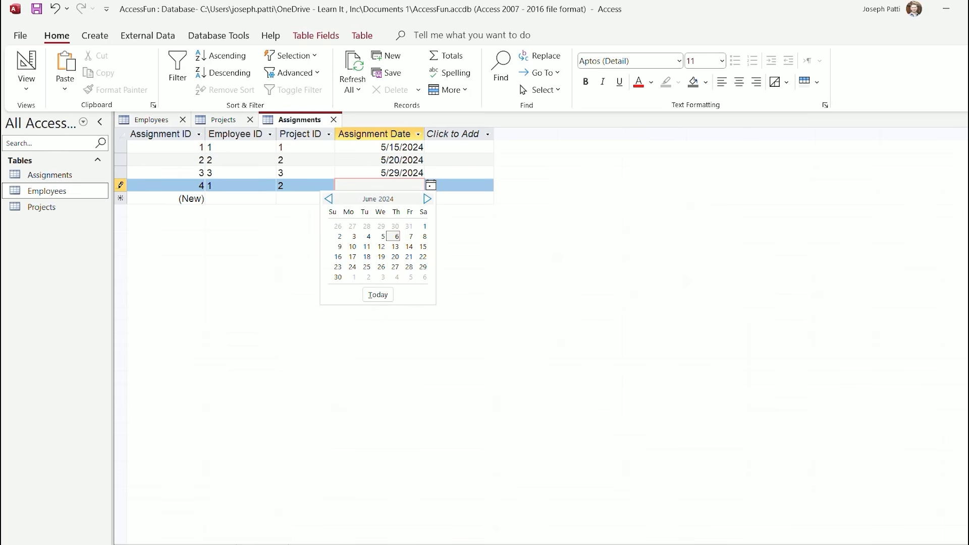
click(328, 198)
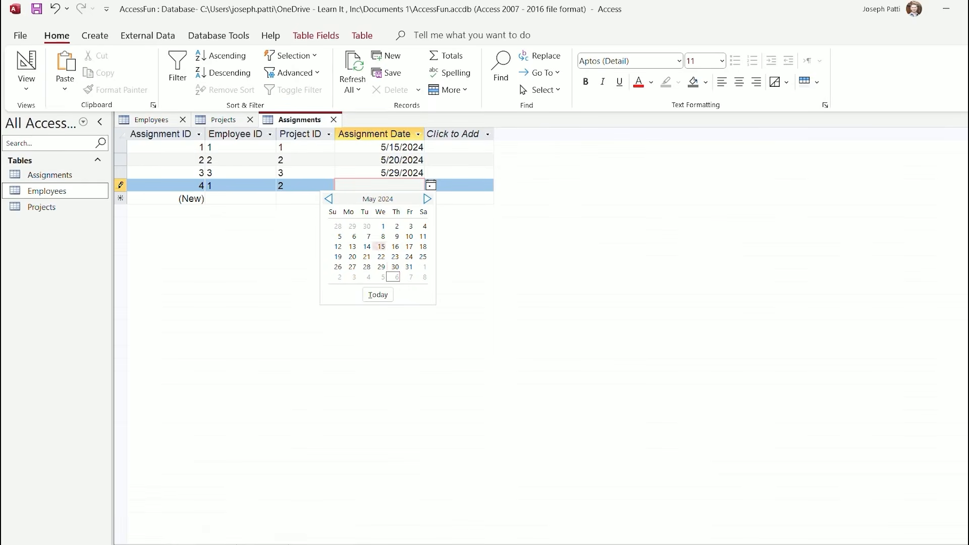
click(352, 256)
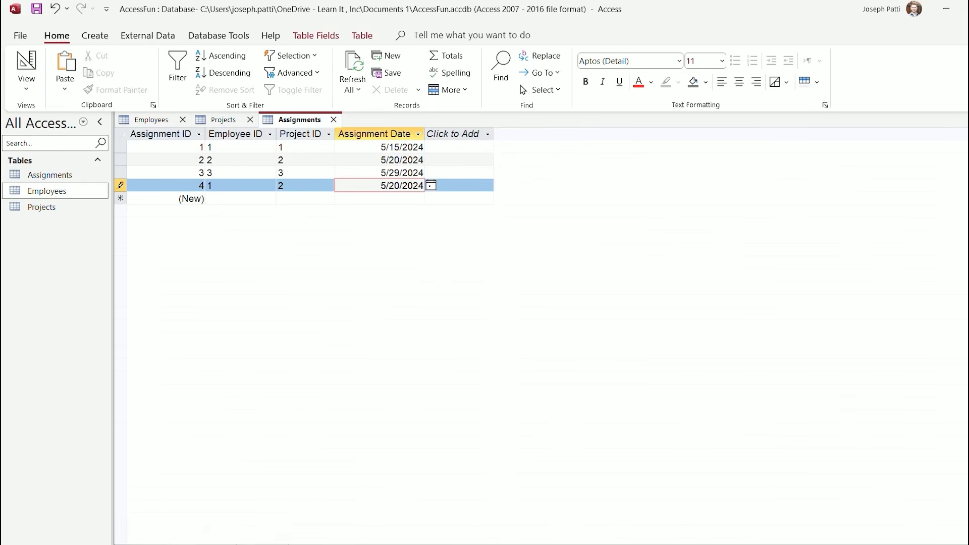
key(ctrl+s)
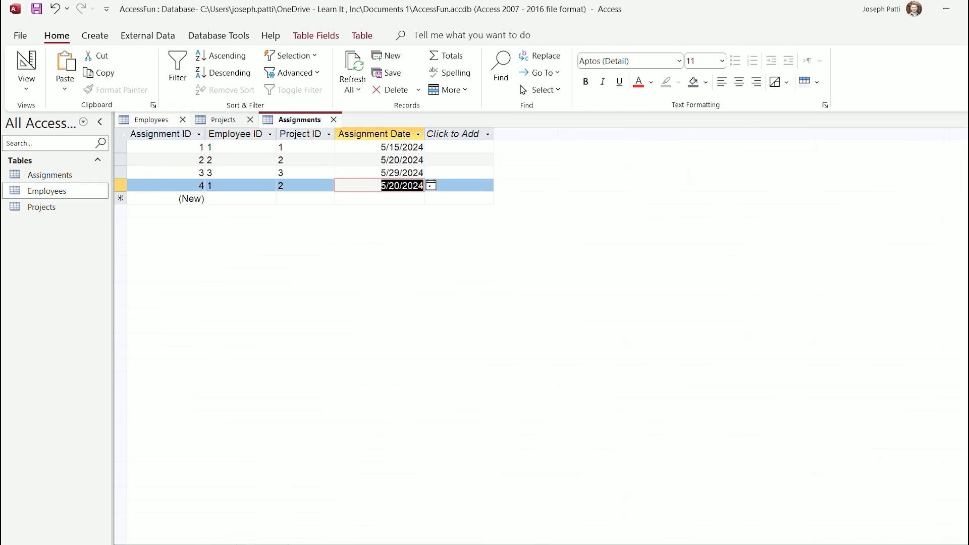
Flip between the Employees, Projects and Assignments datasheets, ending on Employees with nothing selected
click(151, 120)
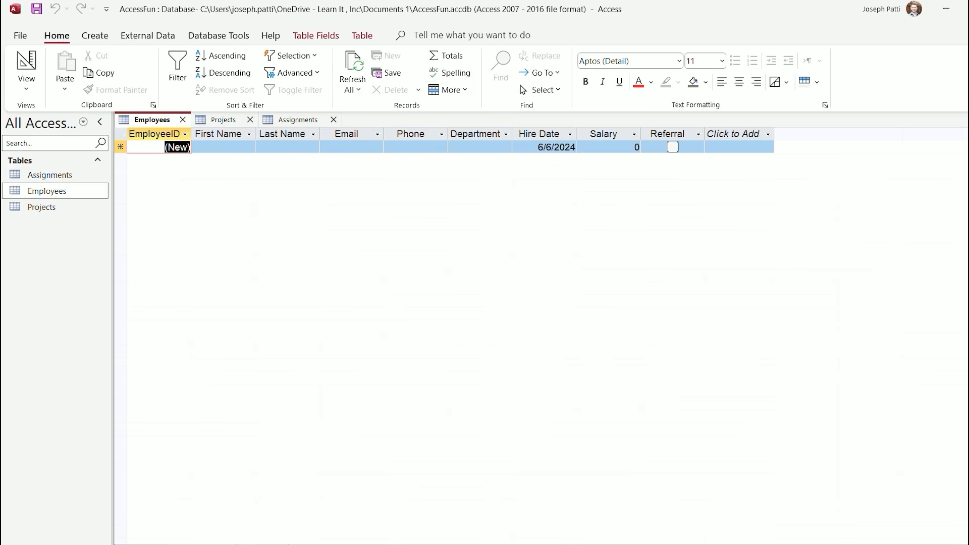
click(223, 119)
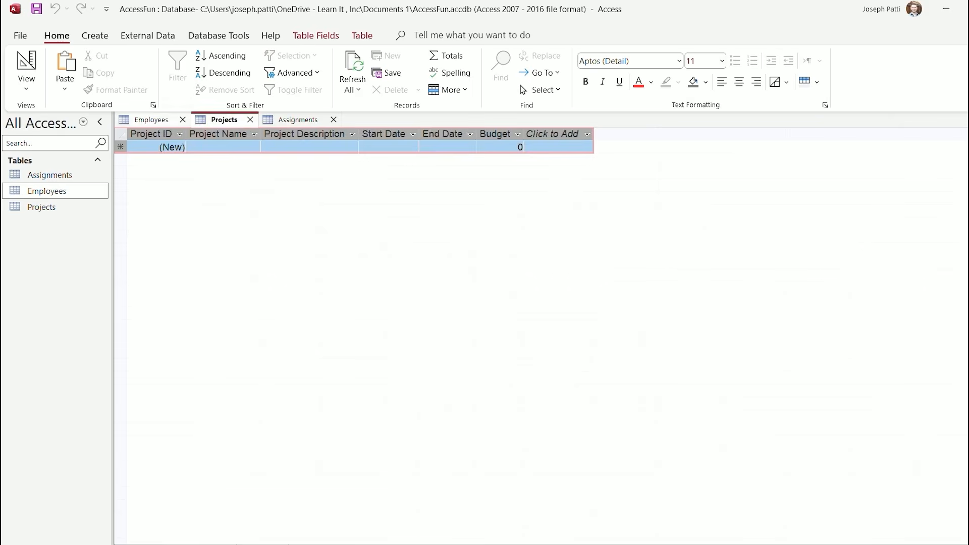
click(151, 119)
click(223, 120)
click(299, 119)
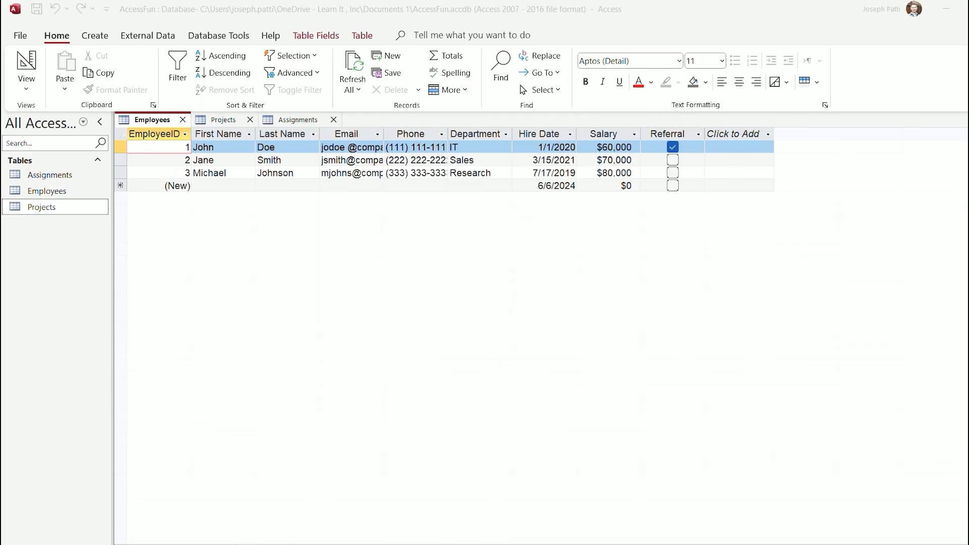
click(377, 134)
click(378, 134)
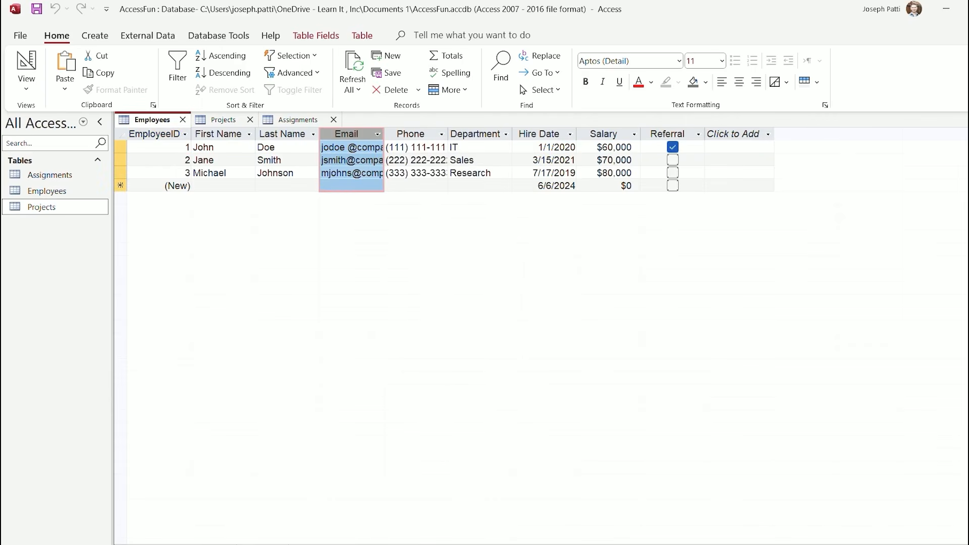
click(223, 120)
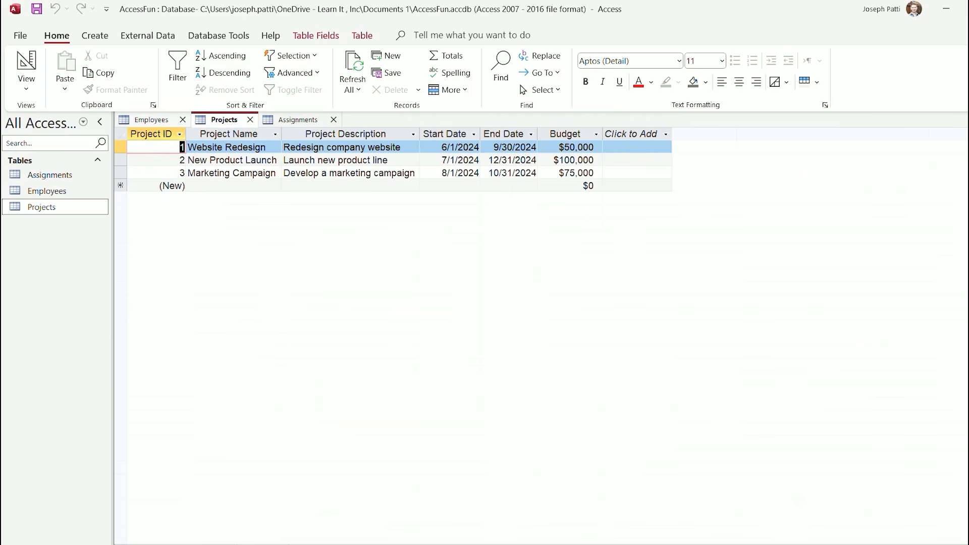
click(152, 120)
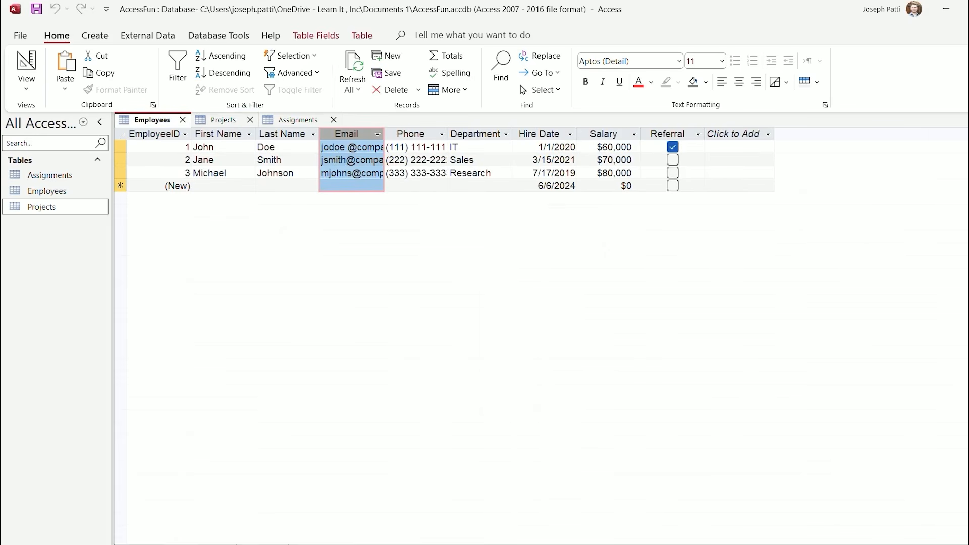
click(227, 147)
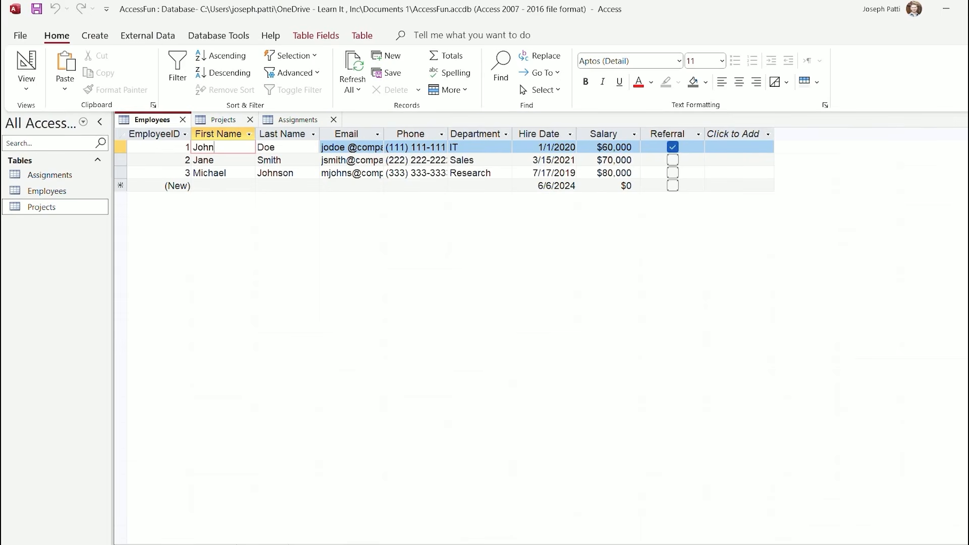
Review Projects, Employees and Assignments, finishing on Assignments with the Database Tools ribbon shown
click(223, 119)
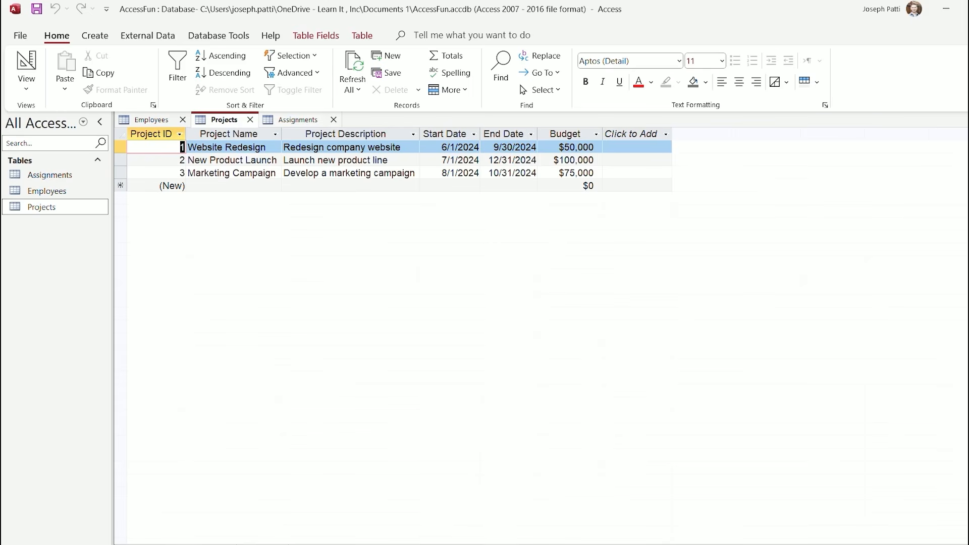
key(ctrl+F6)
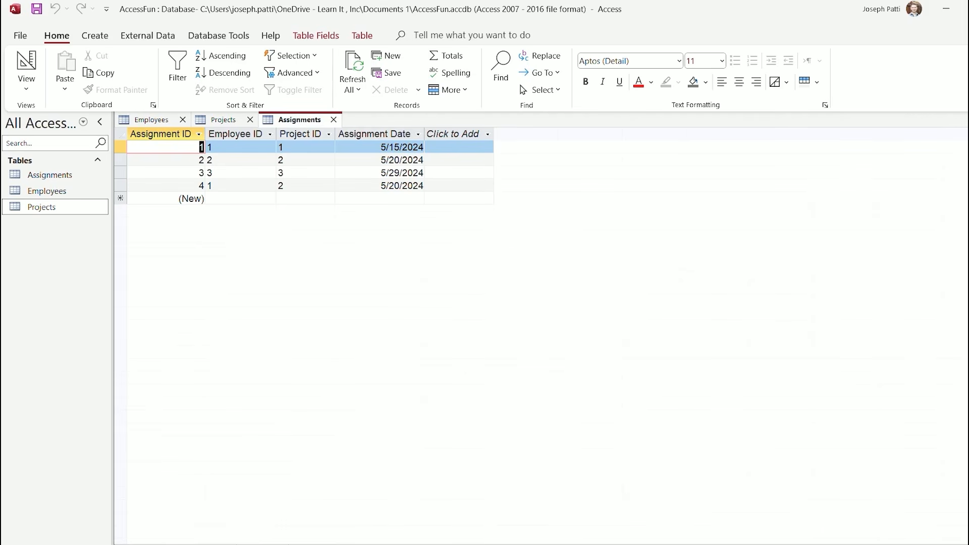
click(223, 120)
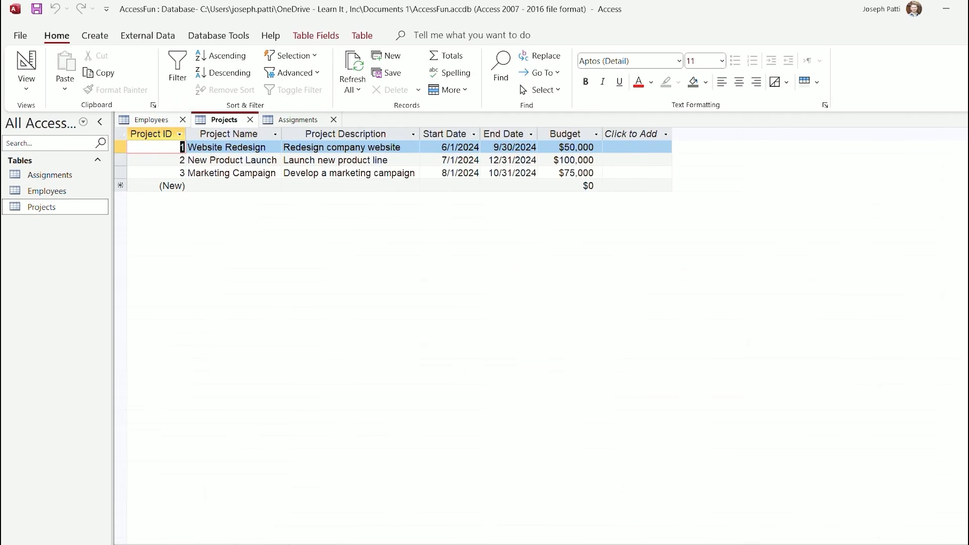
click(152, 120)
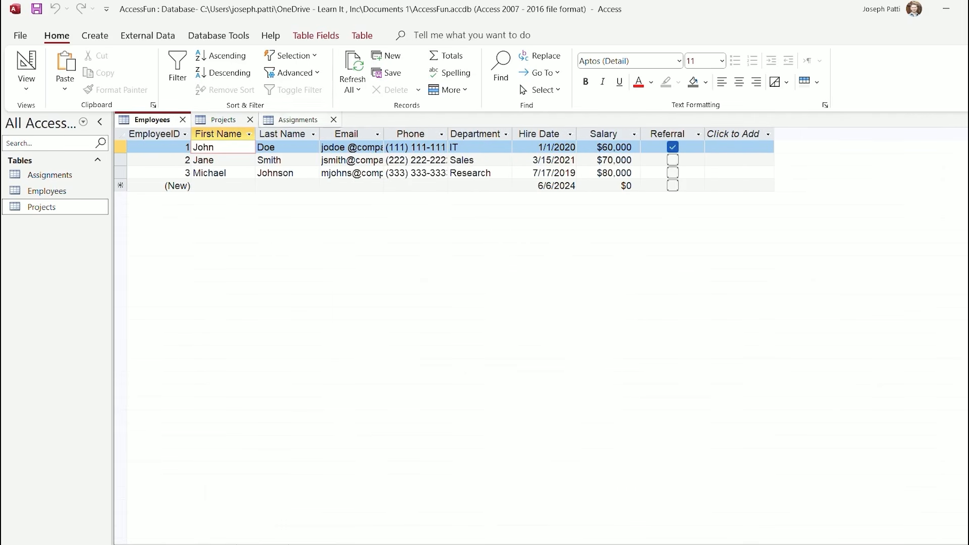
click(298, 119)
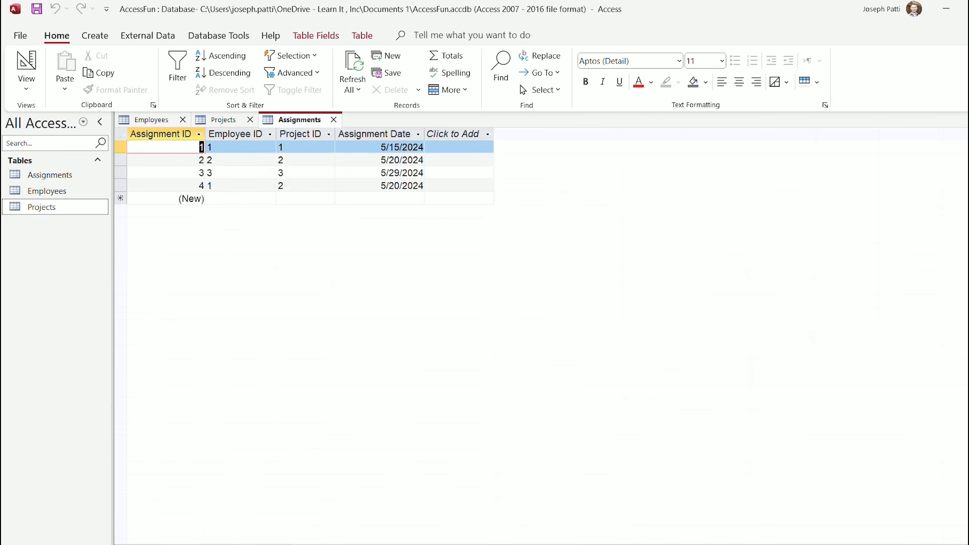
click(219, 36)
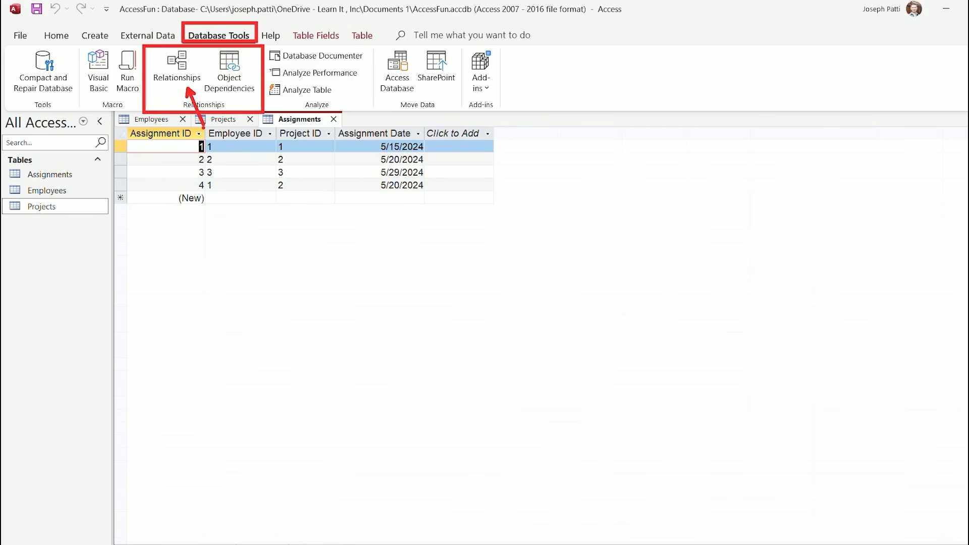
click(176, 66)
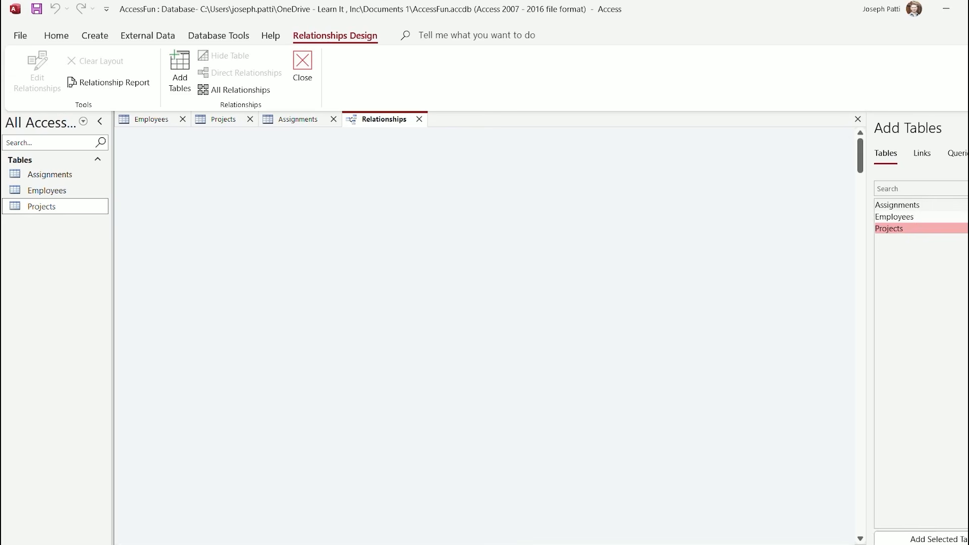
double_click(894, 216)
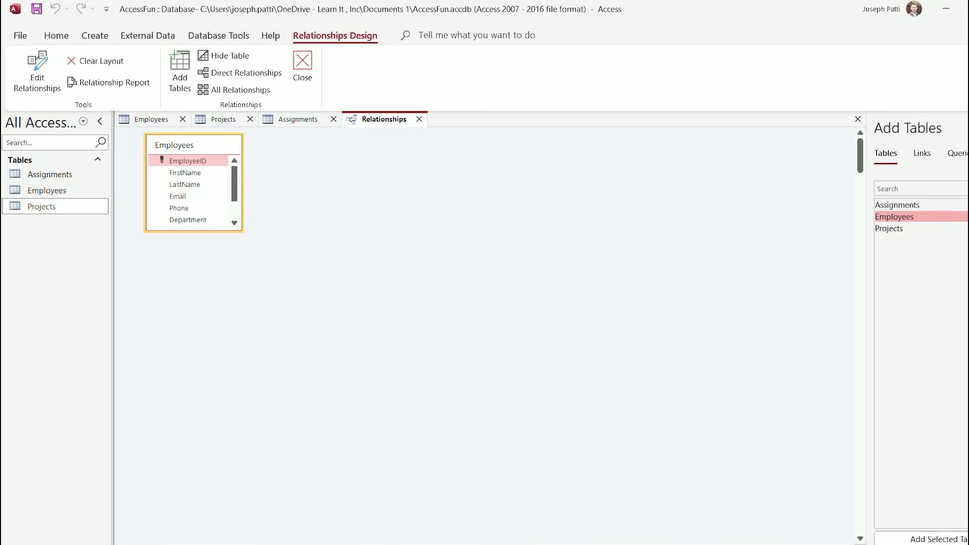
drag(194, 232, 194, 297)
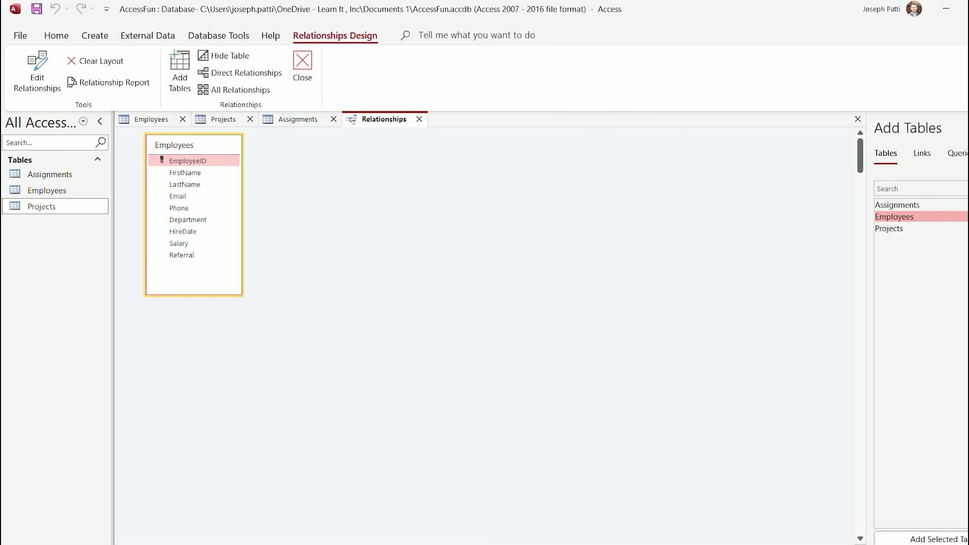
double_click(898, 205)
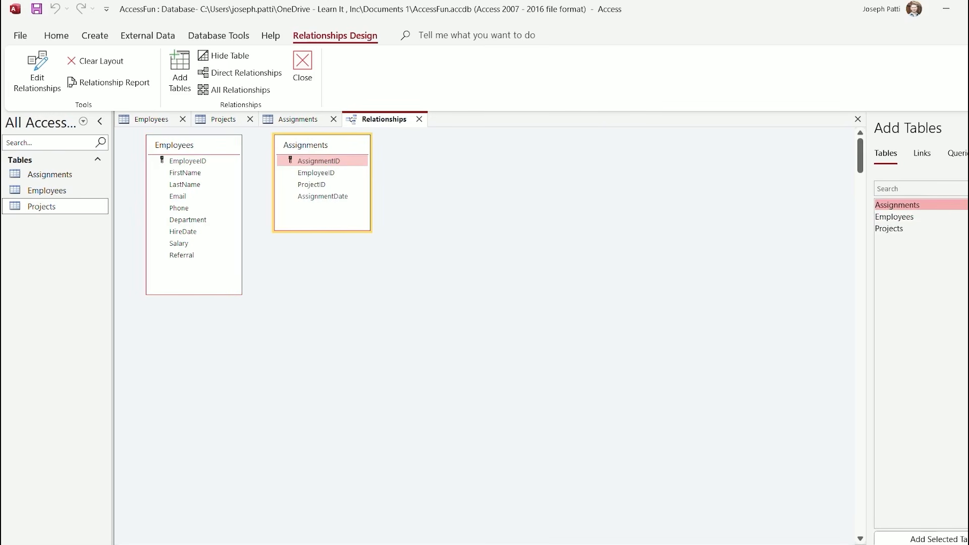
drag(323, 145, 346, 166)
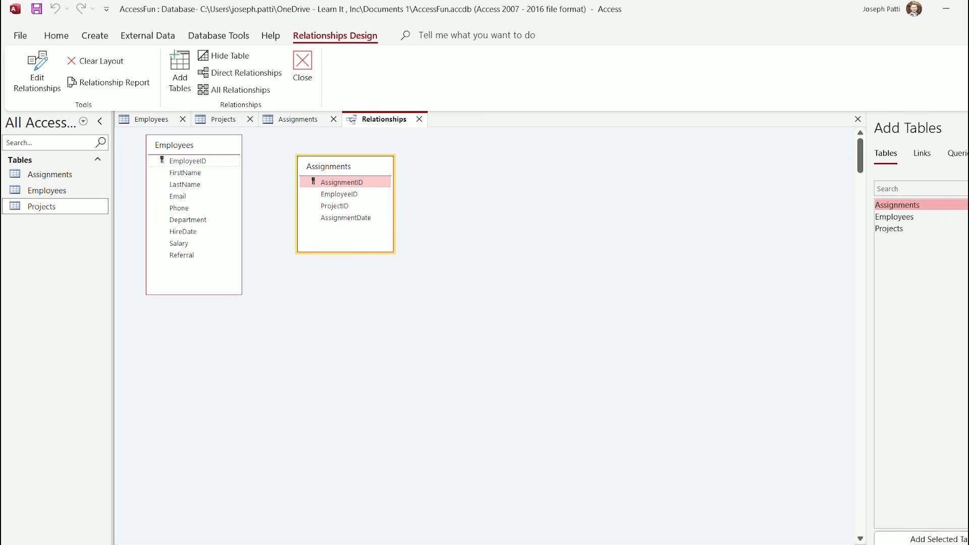
click(188, 160)
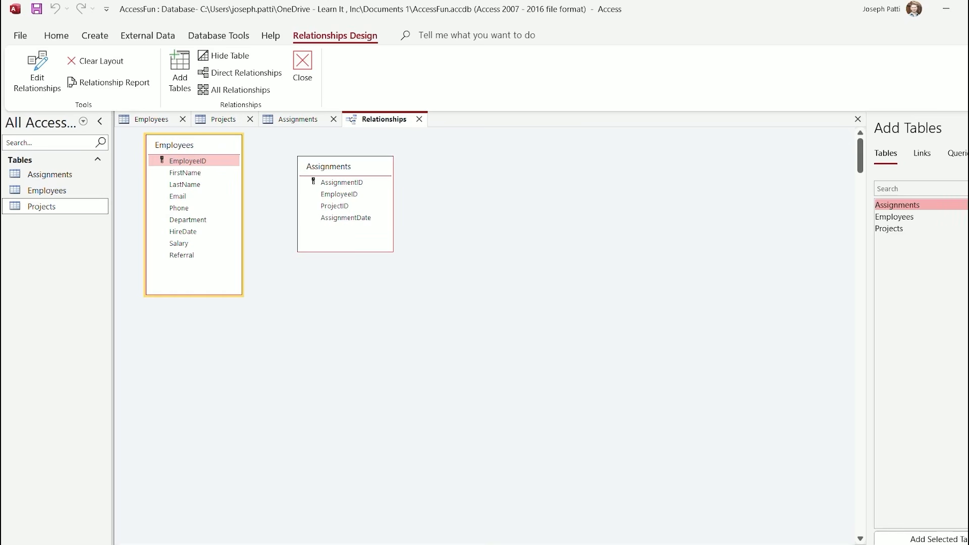
Drag Employees.EmployeeID onto Assignments.EmployeeID and review the One-To-Many relationship options
drag(188, 160, 339, 194)
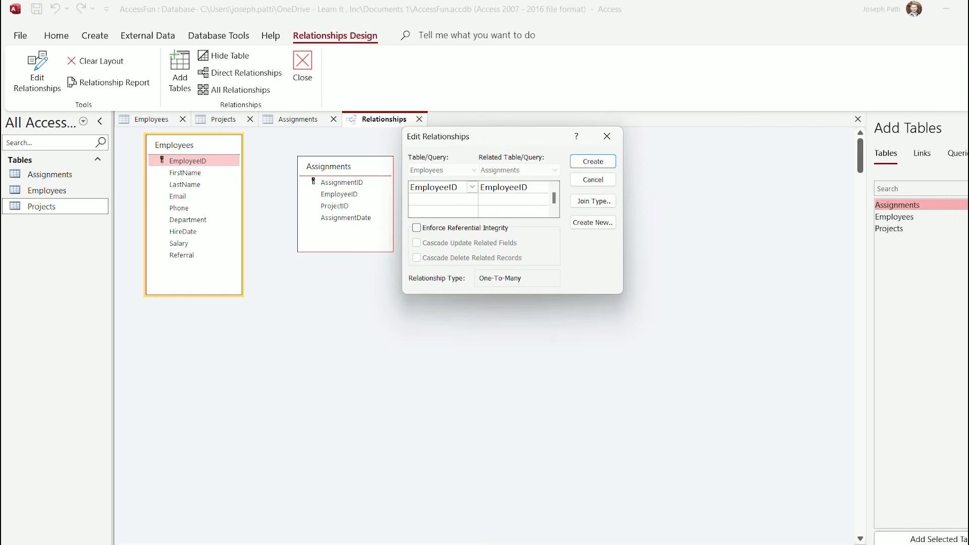
drag(524, 137, 517, 159)
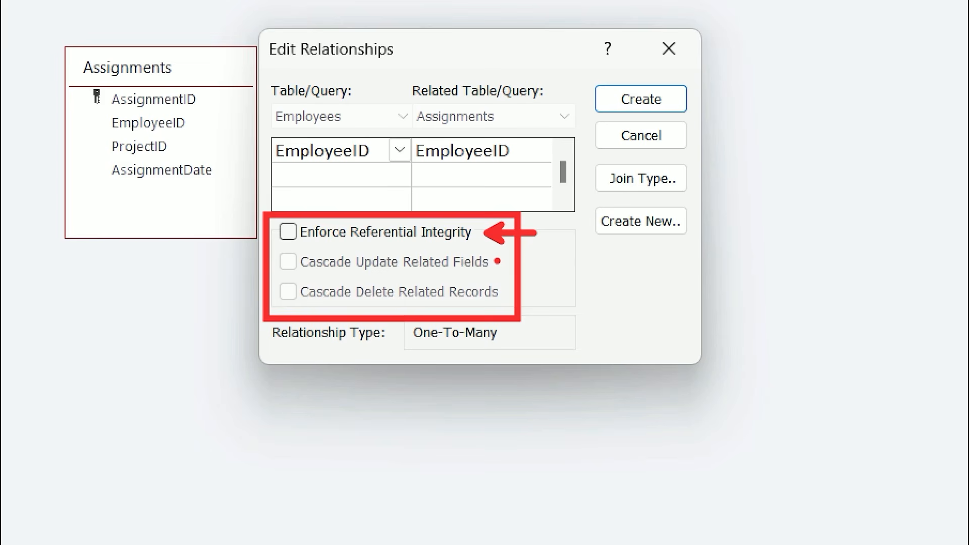
drag(497, 261, 588, 260)
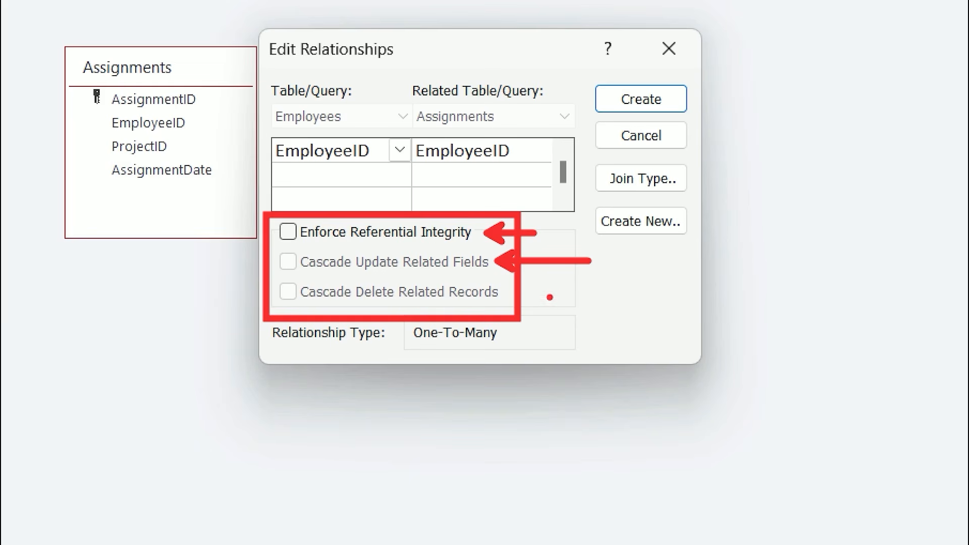
drag(503, 293, 619, 298)
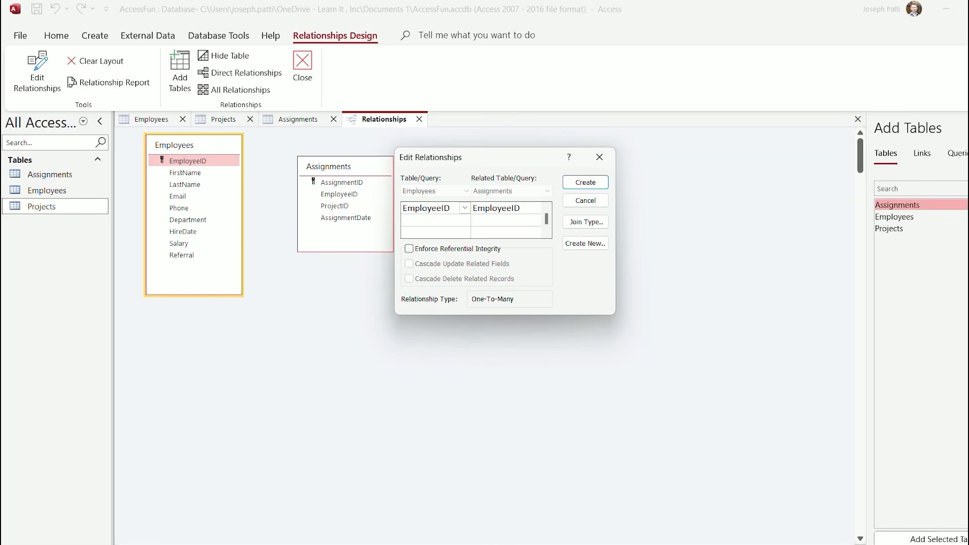
Create the EmployeeID relationship, then recheck its join type and confirm it unchanged
click(585, 182)
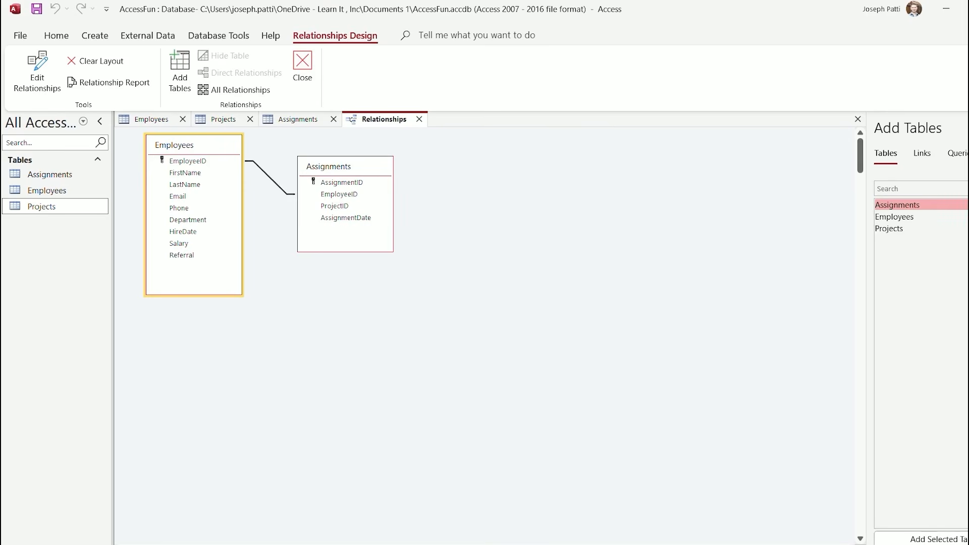
right_click(269, 176)
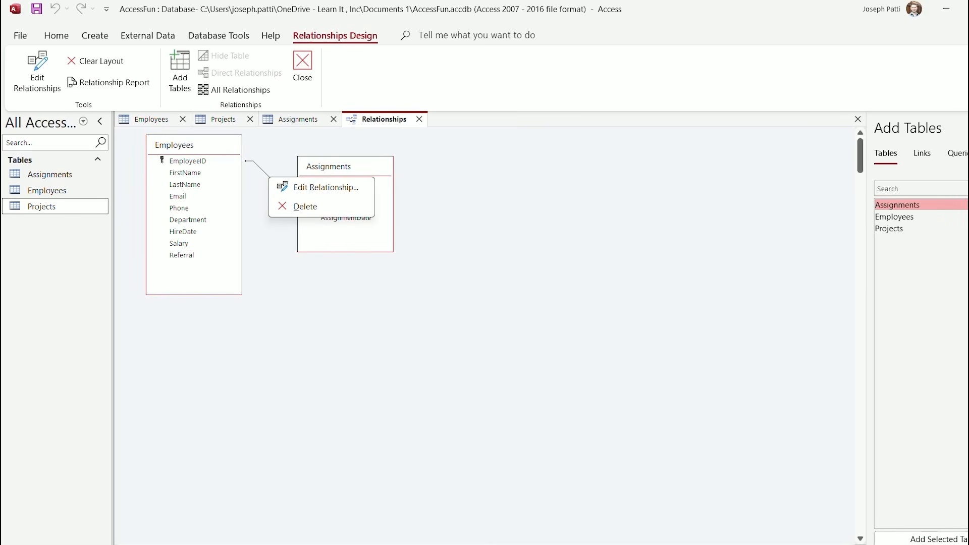
click(326, 187)
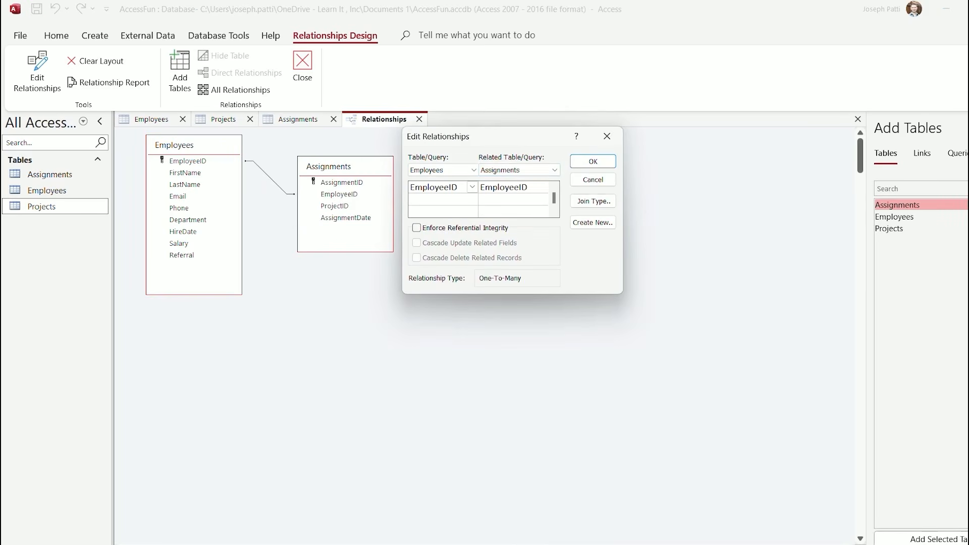
click(593, 201)
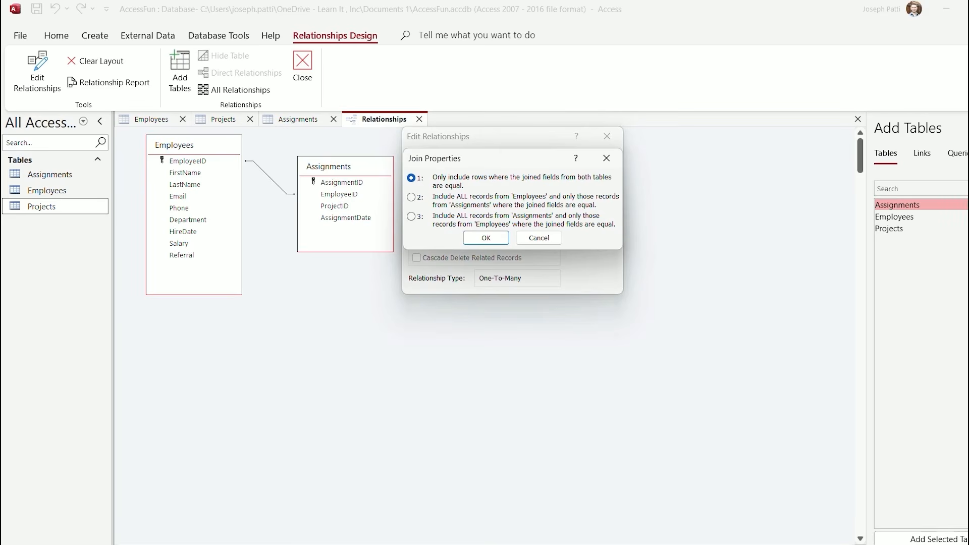
click(538, 237)
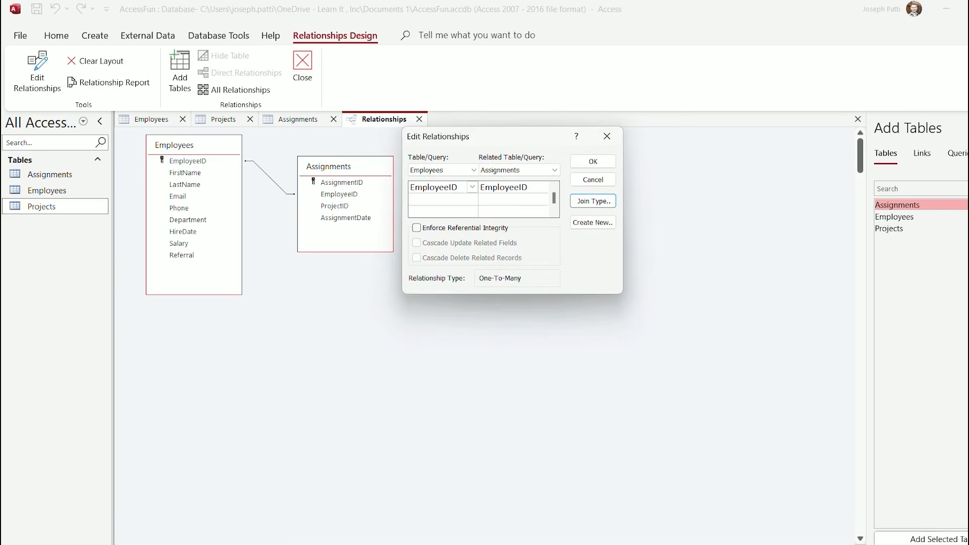
key(Return)
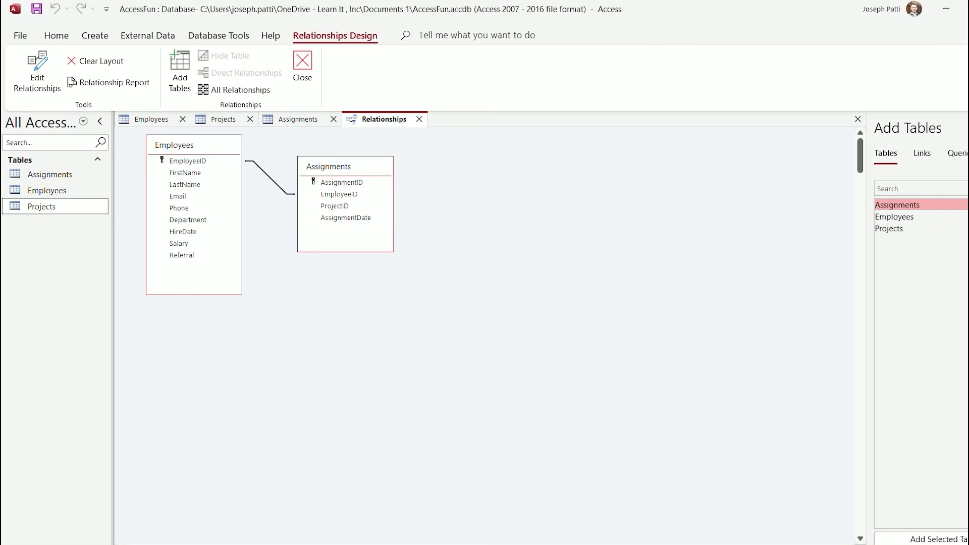
Save and close the Relationships layout, then review the Employees, Projects and Assignments tables
click(302, 71)
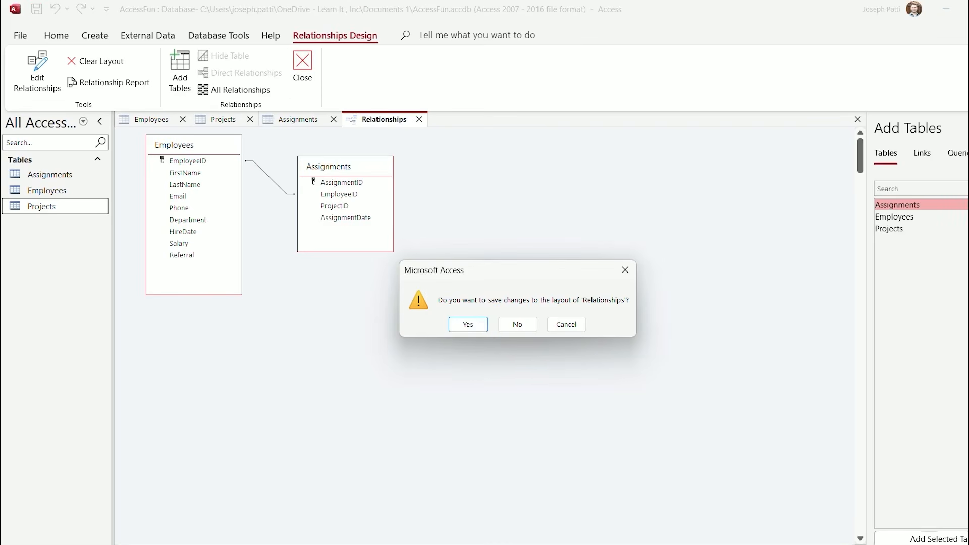
key(Return)
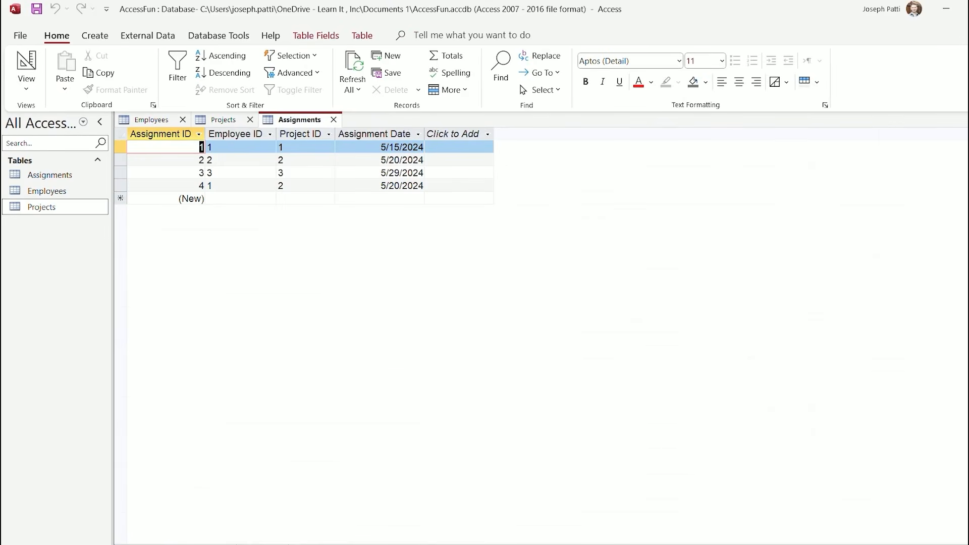
click(151, 120)
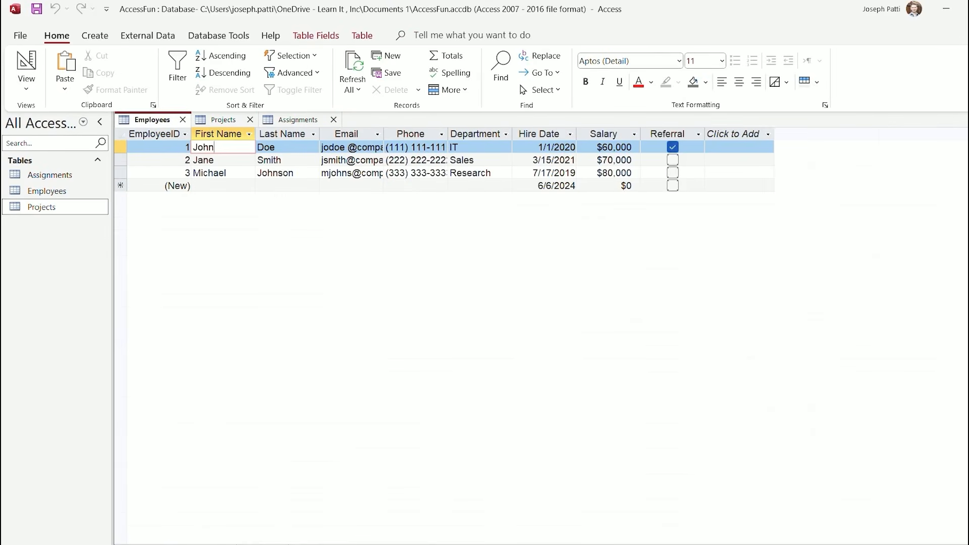
click(223, 120)
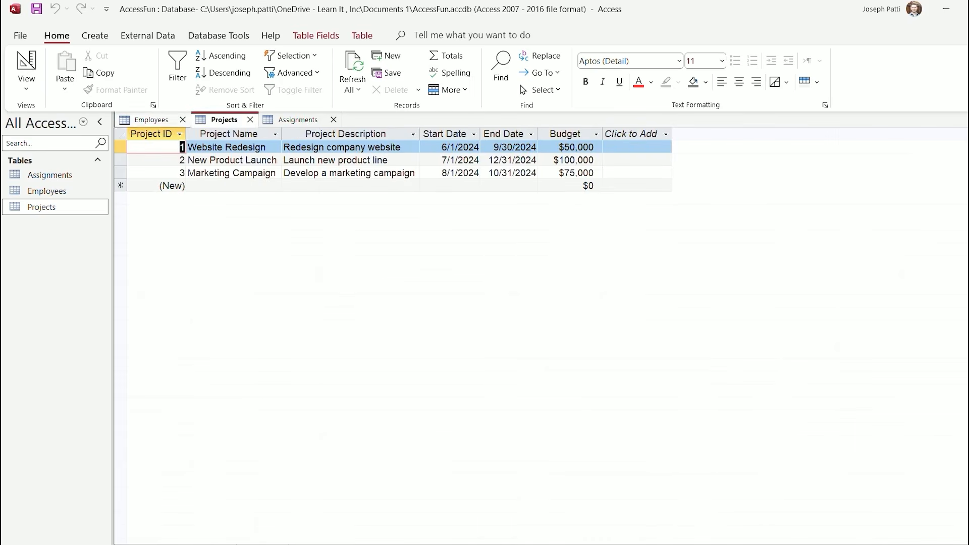
click(152, 120)
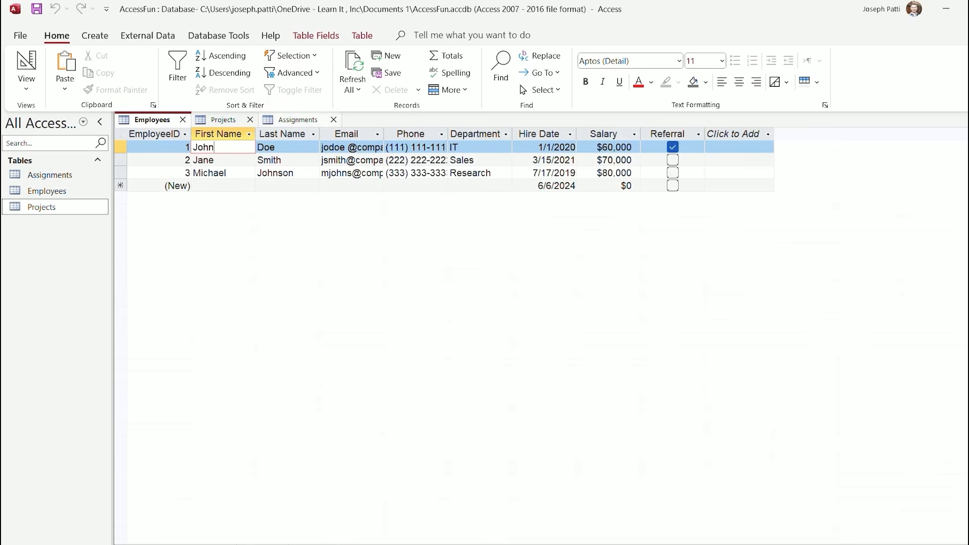
click(298, 120)
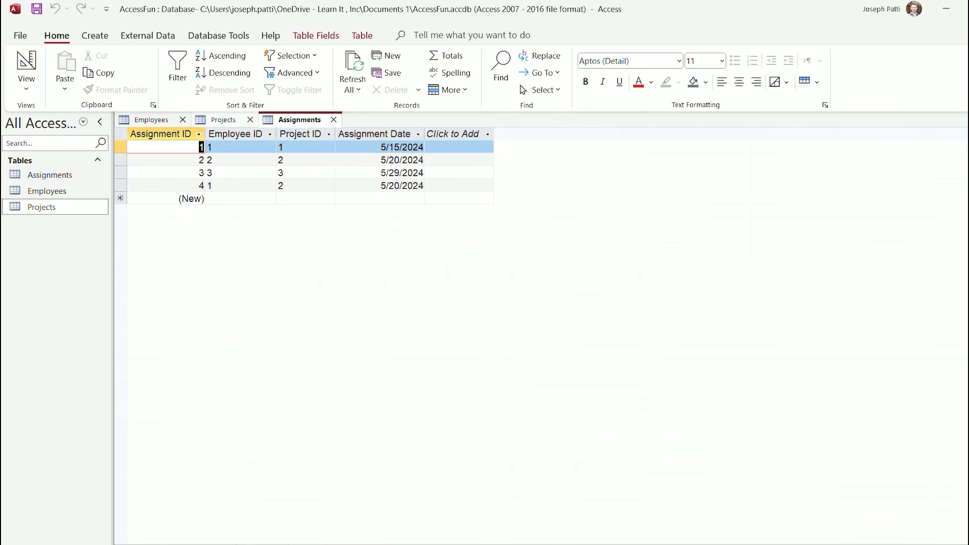
click(219, 36)
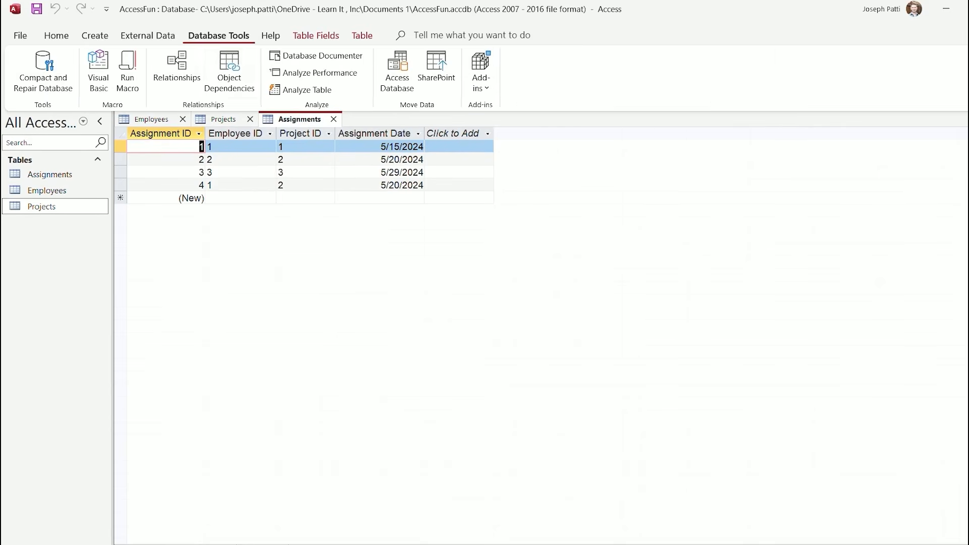
Add the Projects table to the Relationships layout and link its ProjectID to Assignments.ProjectID
click(177, 70)
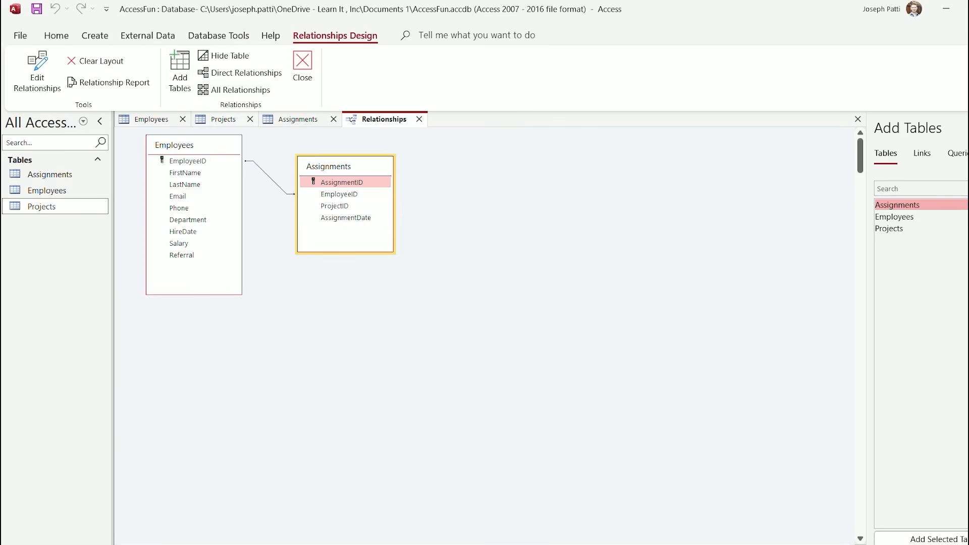
double_click(908, 228)
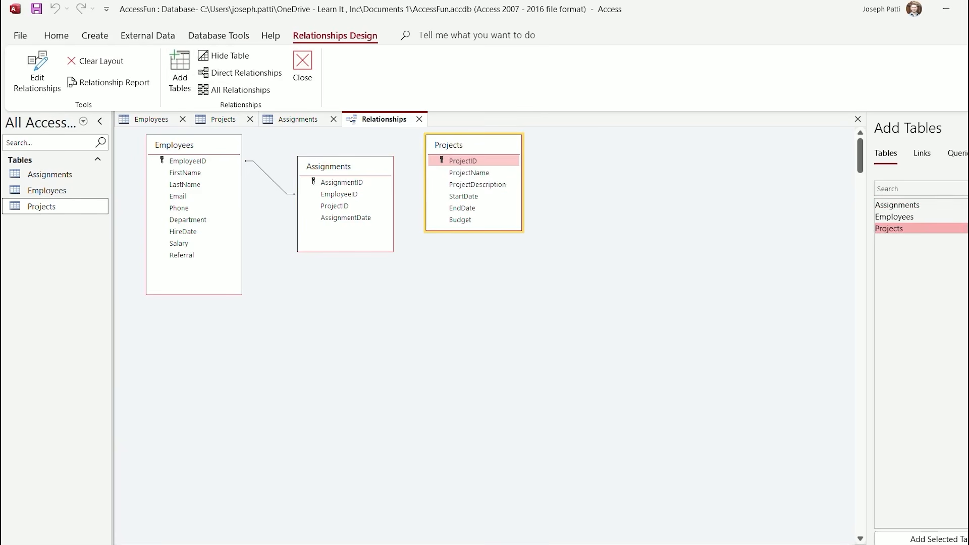
drag(465, 144, 488, 152)
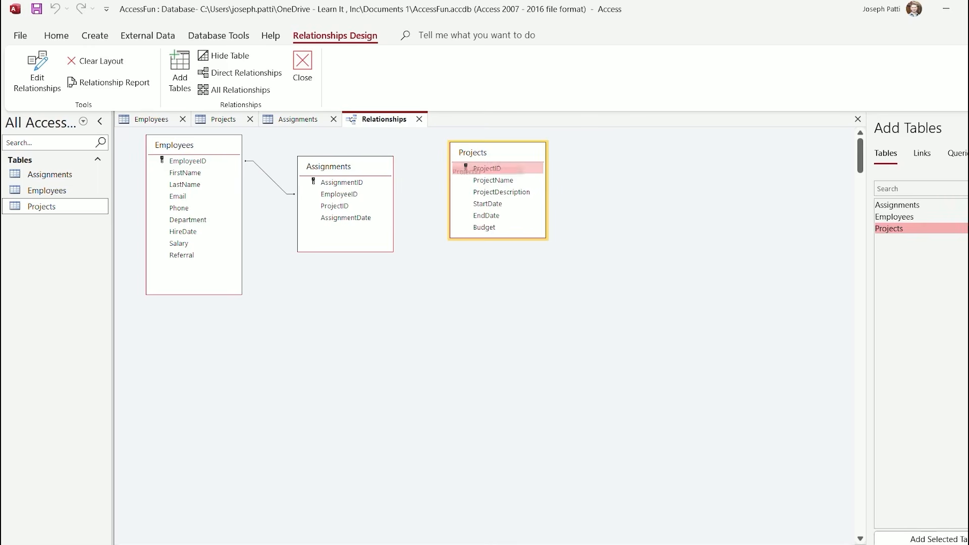
drag(487, 168, 334, 206)
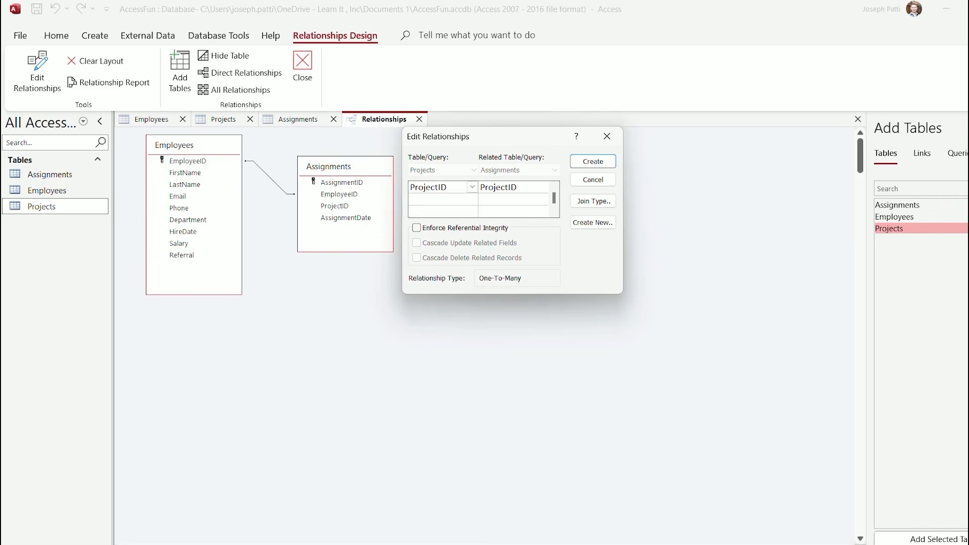
click(593, 162)
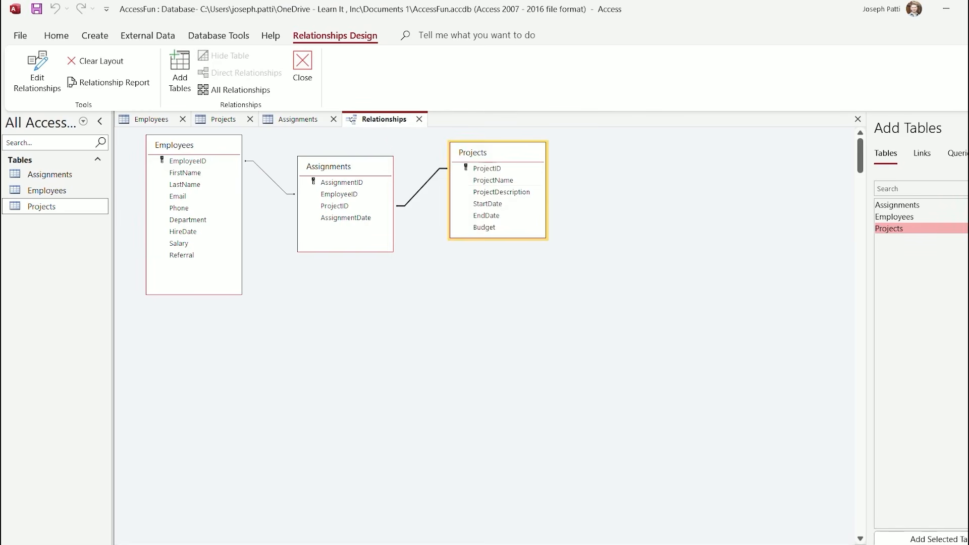
Rearrange the Projects and Assignments boxes, then save and close the layout
drag(479, 152, 496, 146)
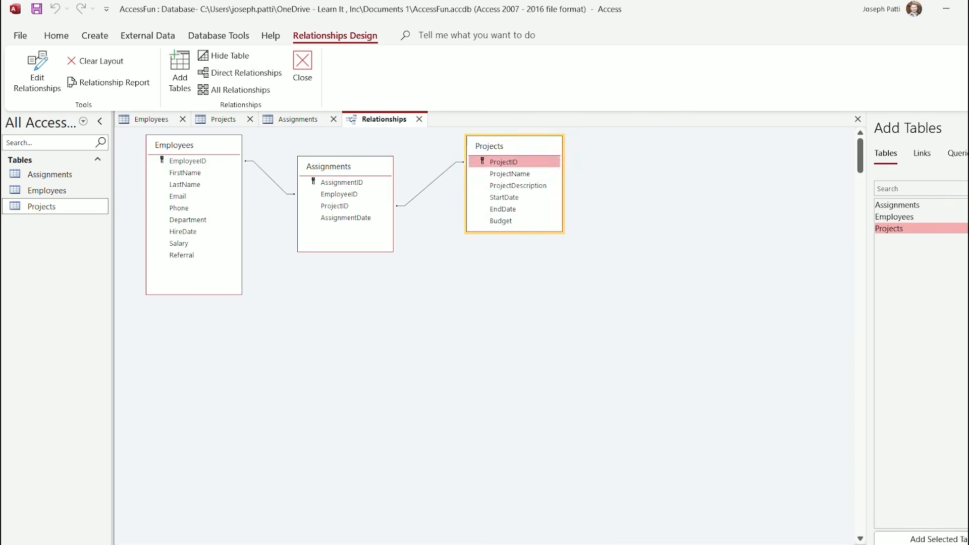
click(335, 167)
drag(335, 166, 354, 203)
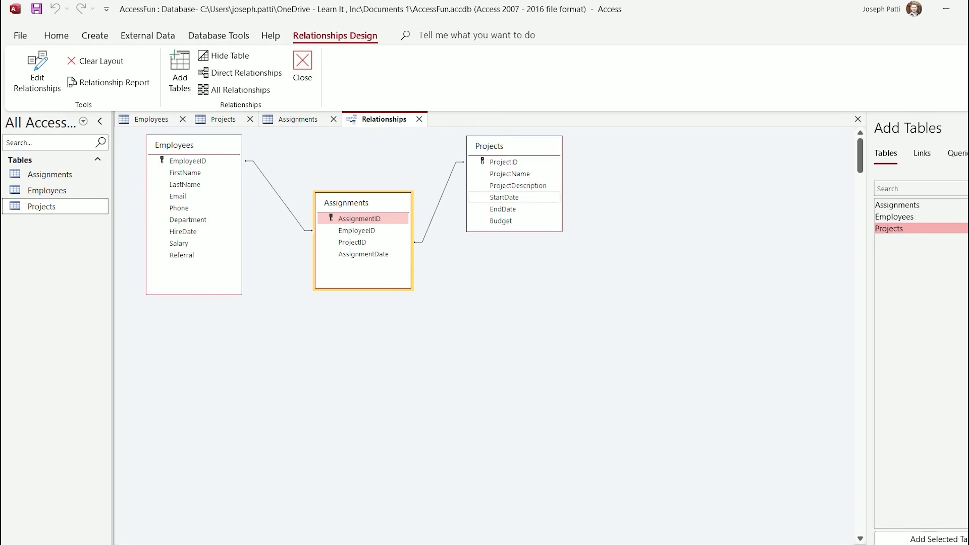
click(303, 70)
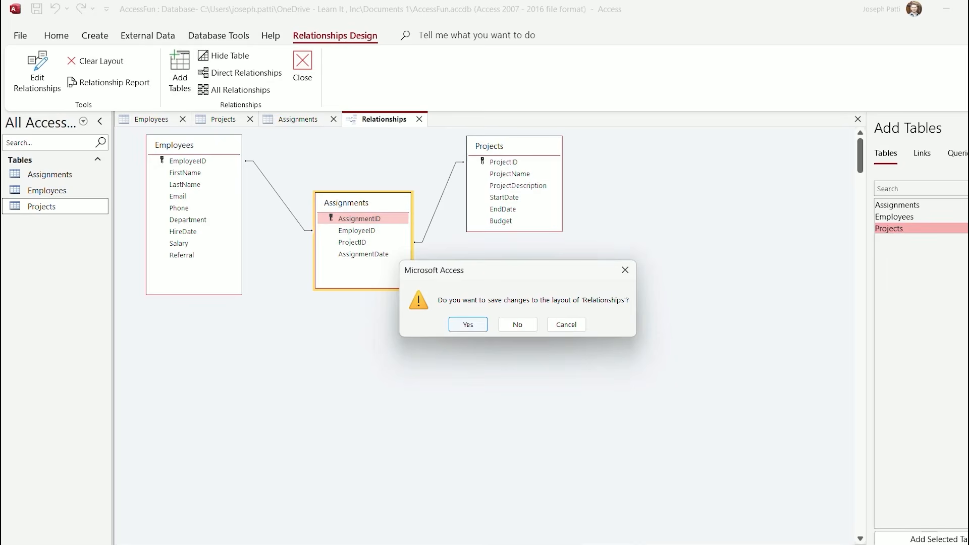
click(468, 324)
click(152, 120)
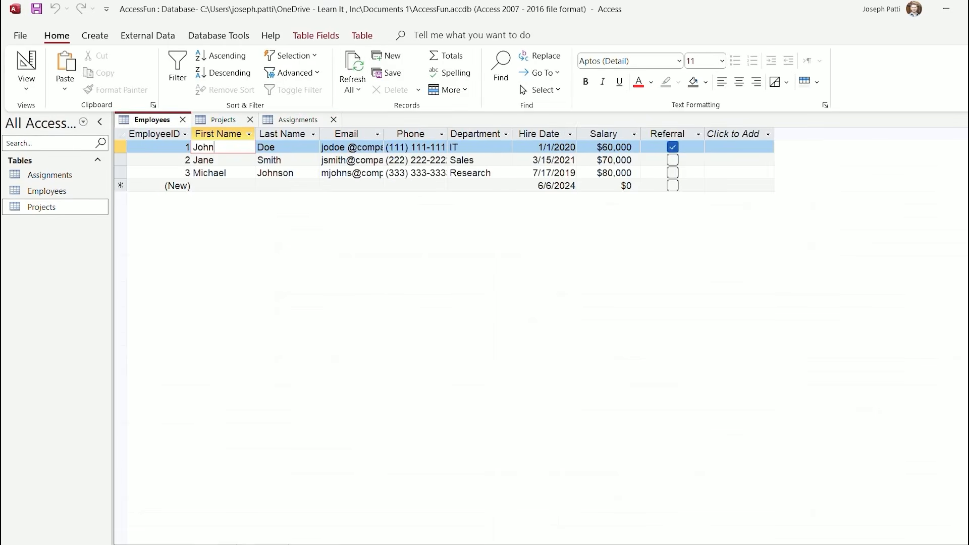
Close all three table tabs, reopen Employees and Projects, and show the Employees records
click(223, 120)
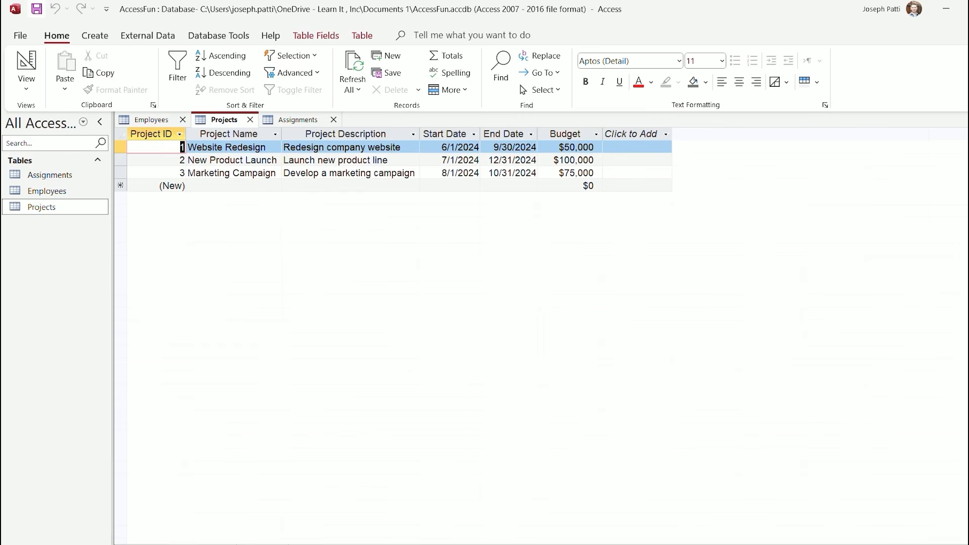
click(183, 120)
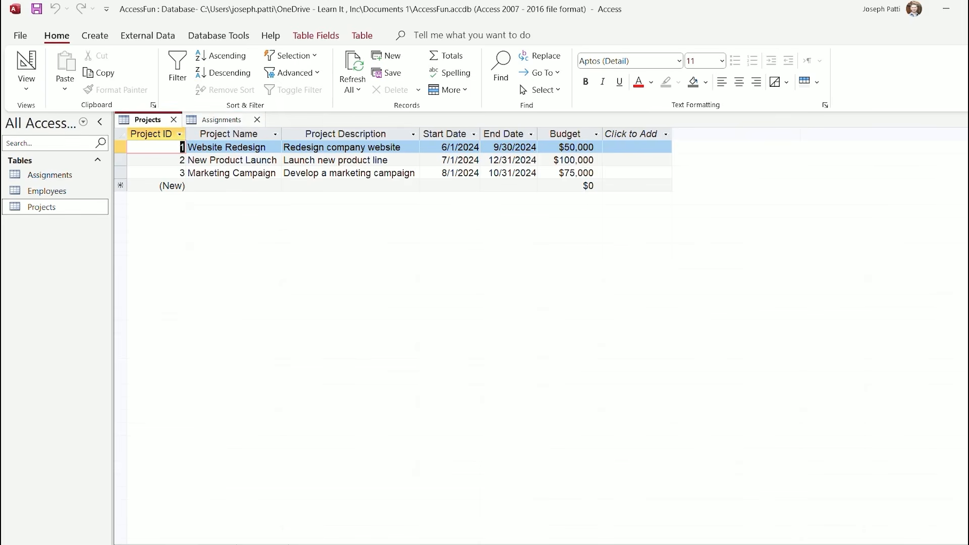
click(174, 120)
click(188, 119)
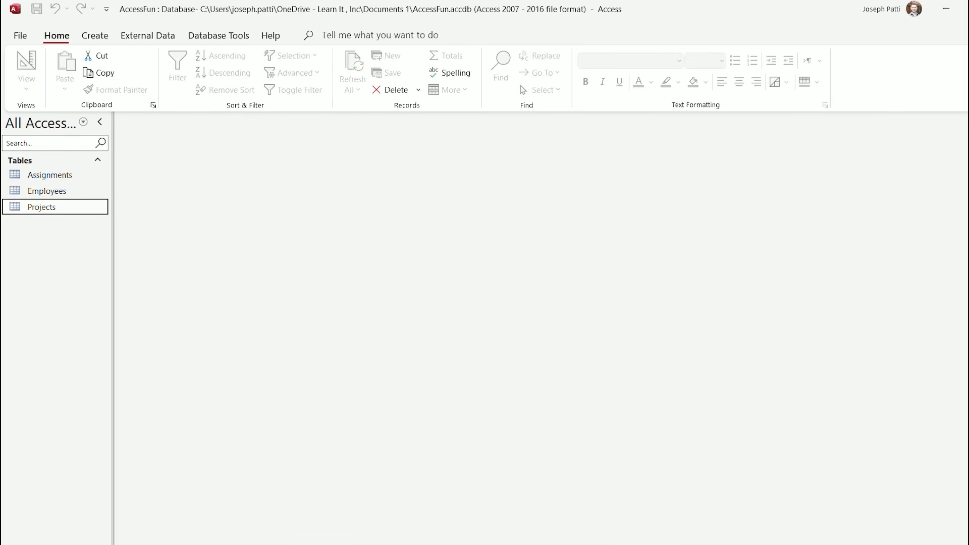
double_click(47, 191)
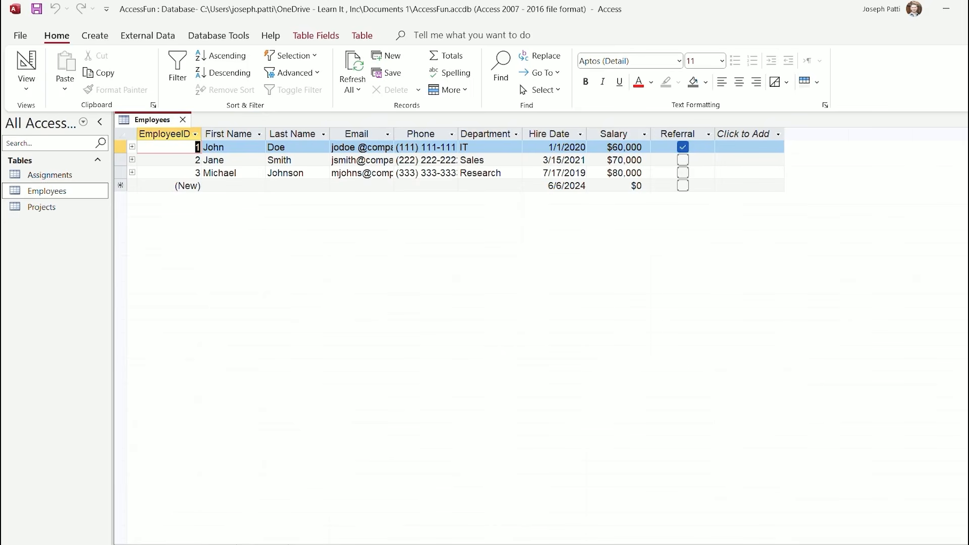
double_click(42, 207)
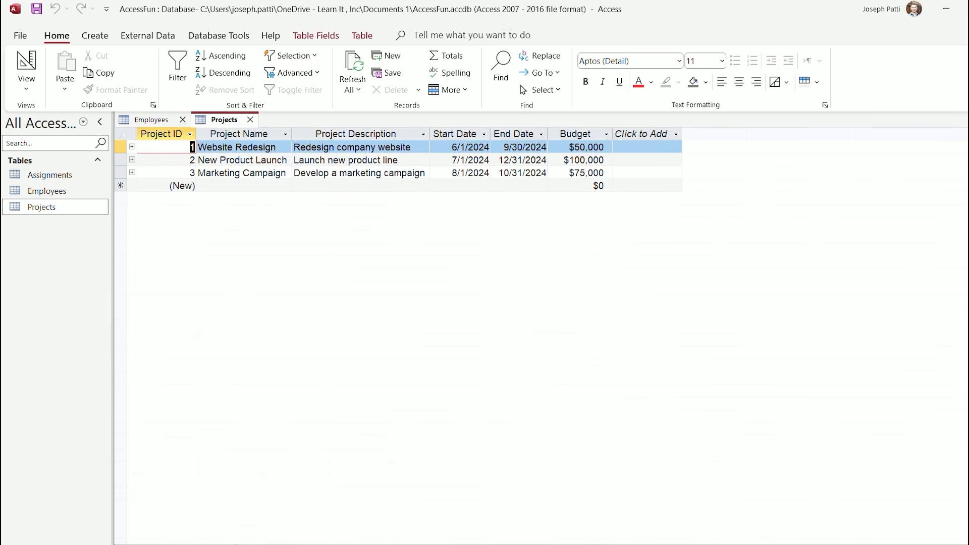
click(151, 120)
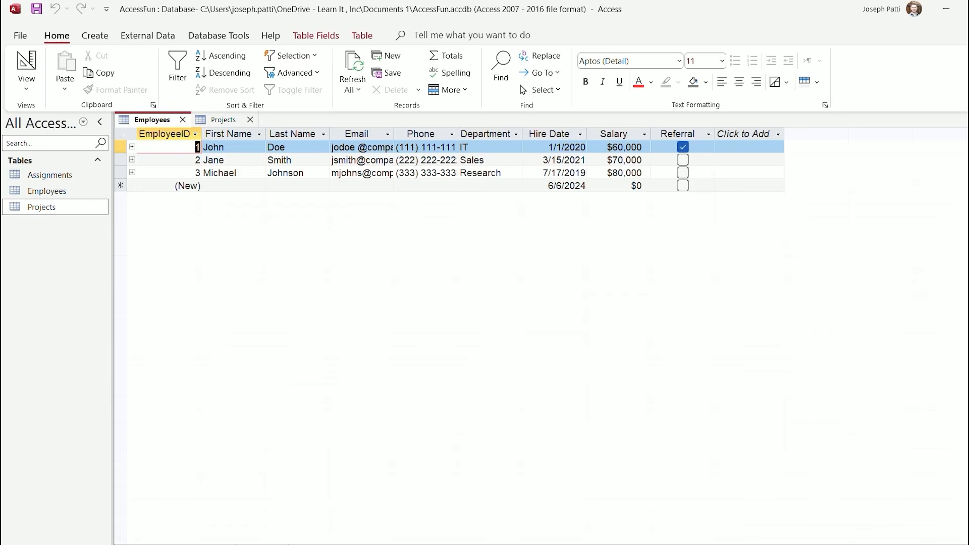
Try expanding employee 1's subdatasheet, dismiss the expression errors, and view the Projects records
click(132, 147)
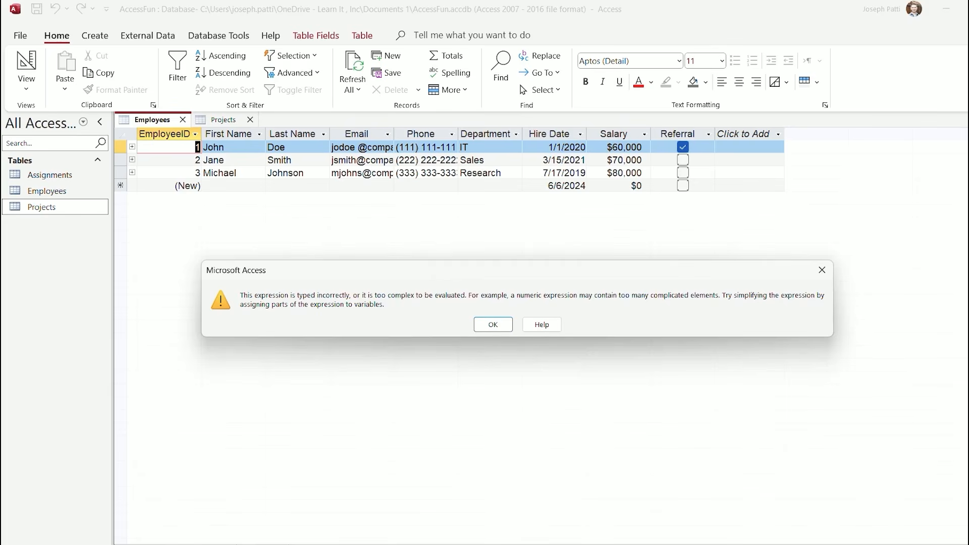
key(Return)
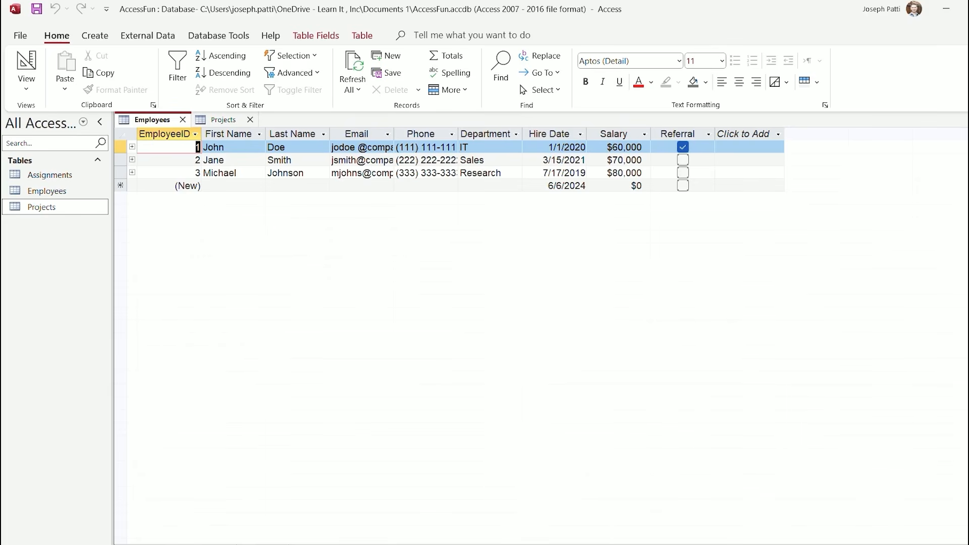
click(132, 147)
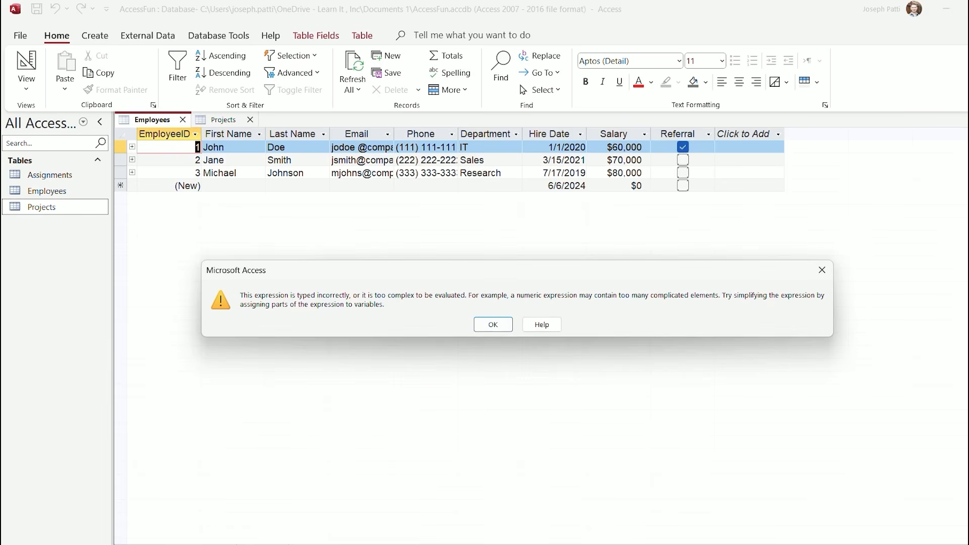
key(Return)
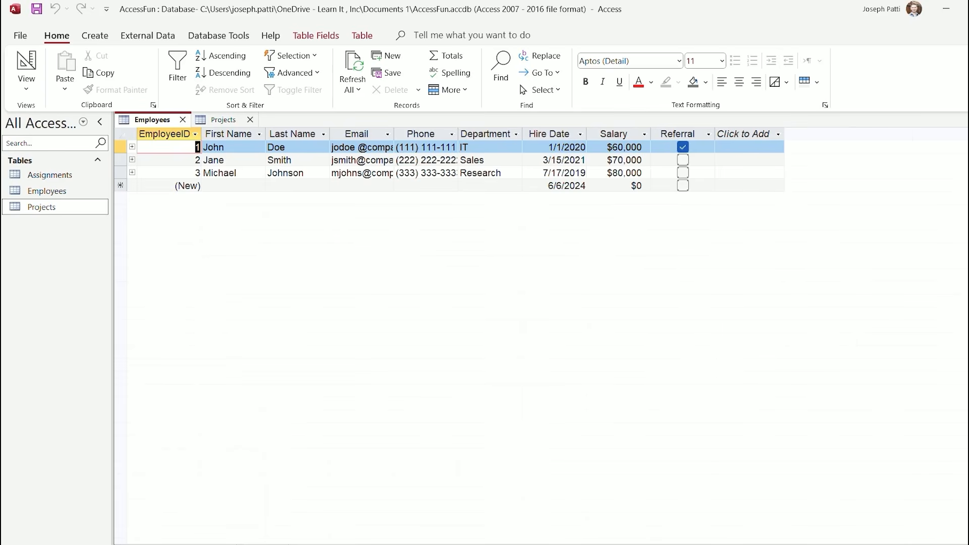
click(223, 120)
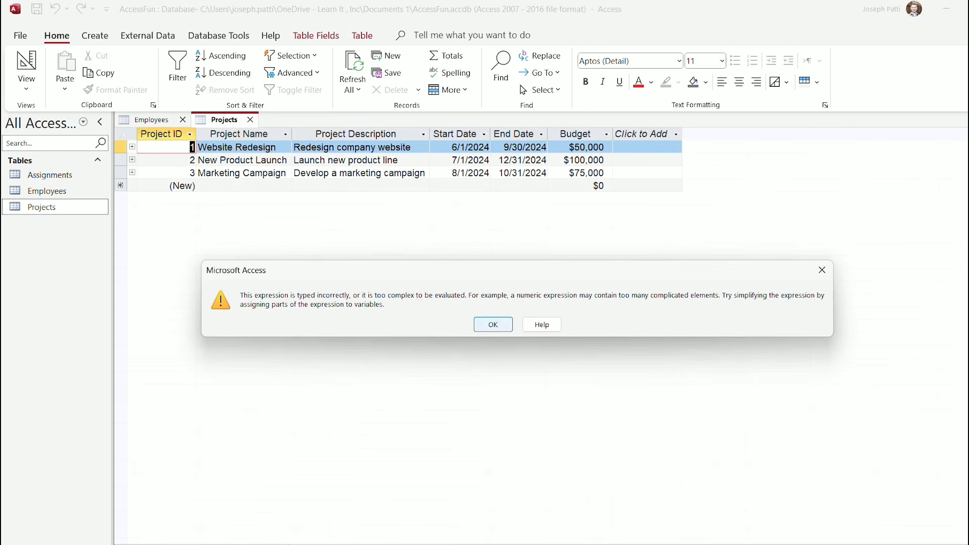
key(Return)
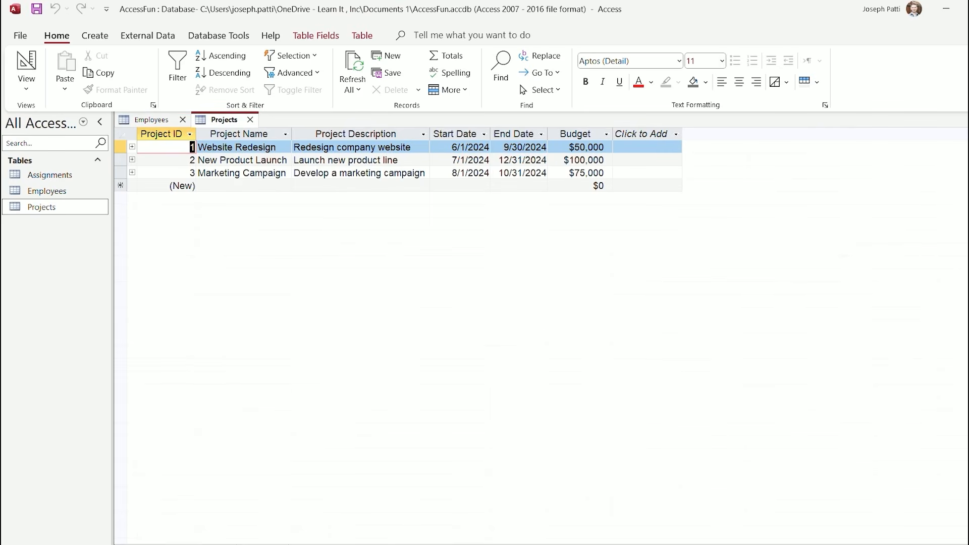
key(Down)
click(264, 147)
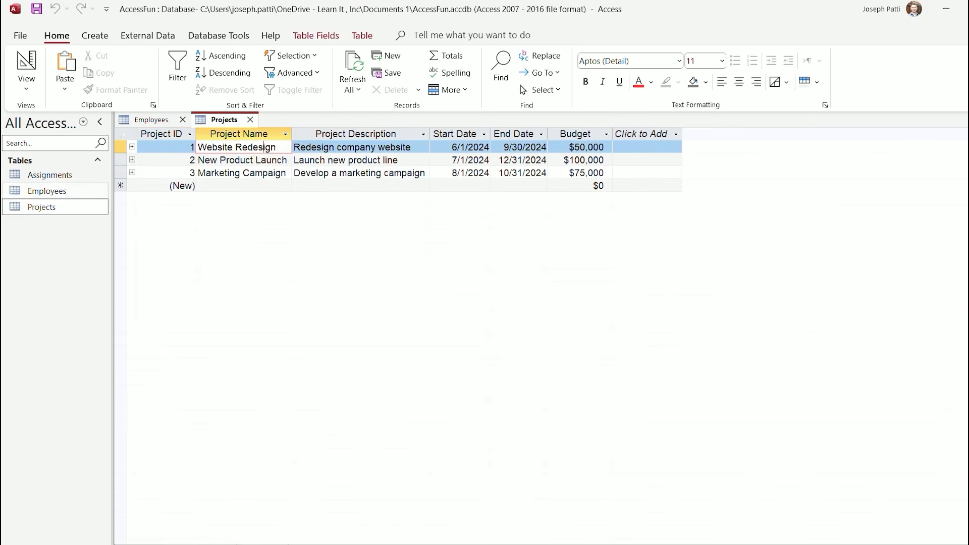
Open the Assignments table in Design View
double_click(50, 174)
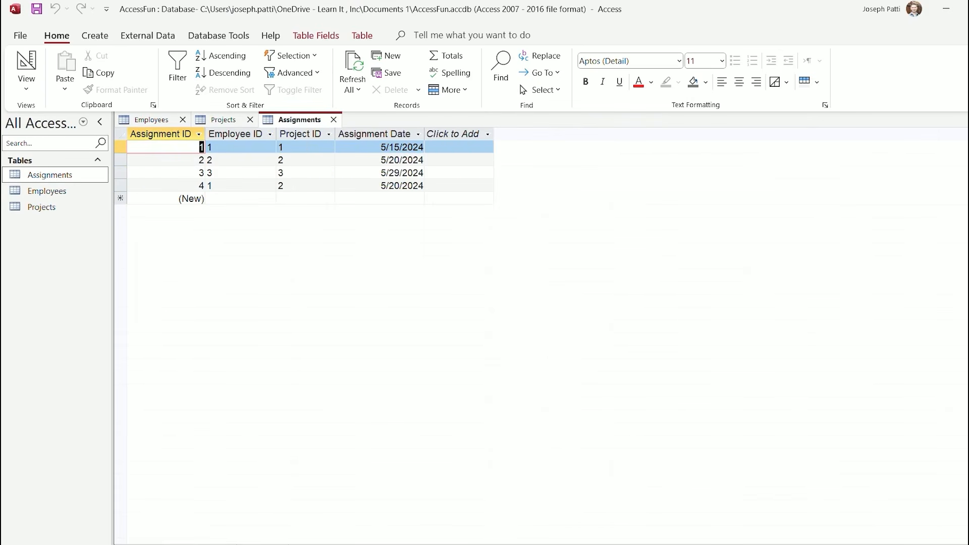
click(233, 147)
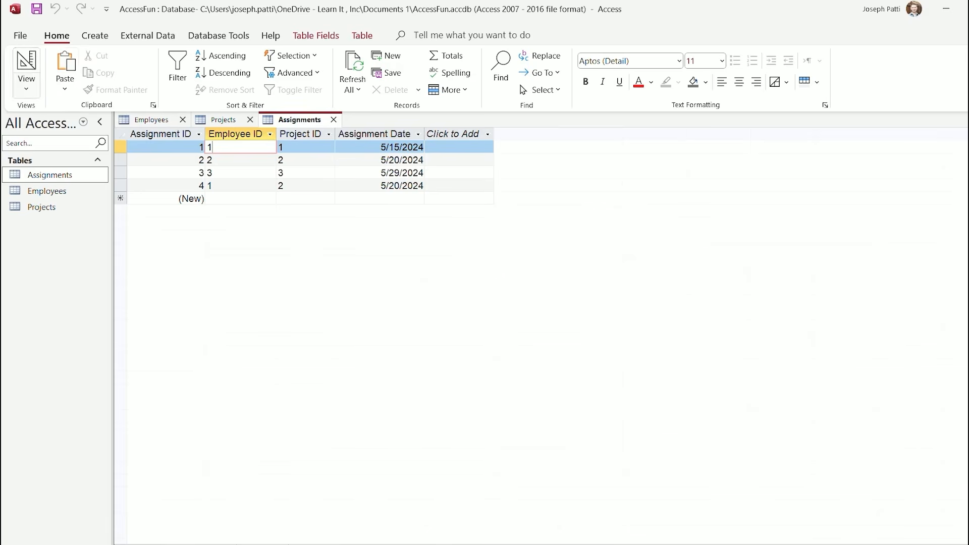
click(27, 83)
click(69, 142)
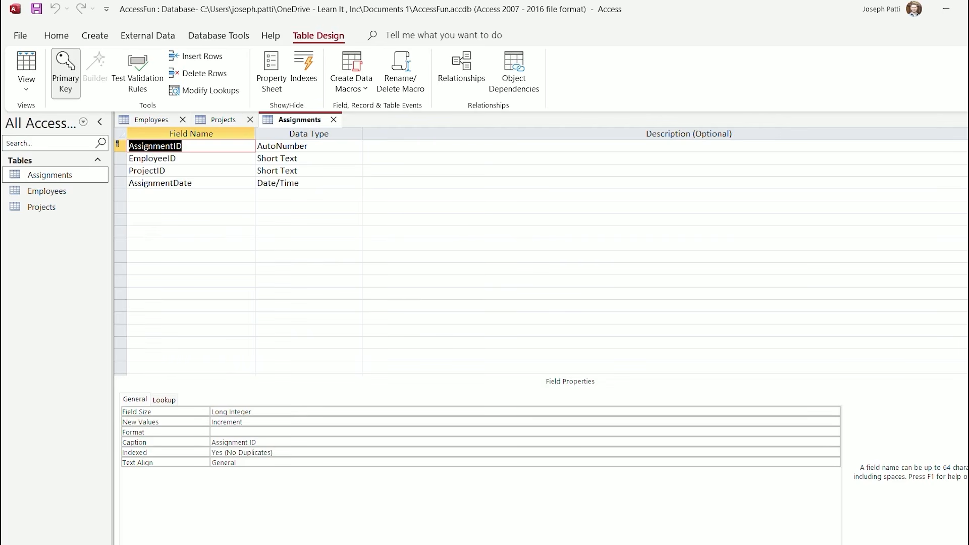
Try changing EmployeeID and ProjectID to Number, dismissing each relationship-lock warning
click(178, 159)
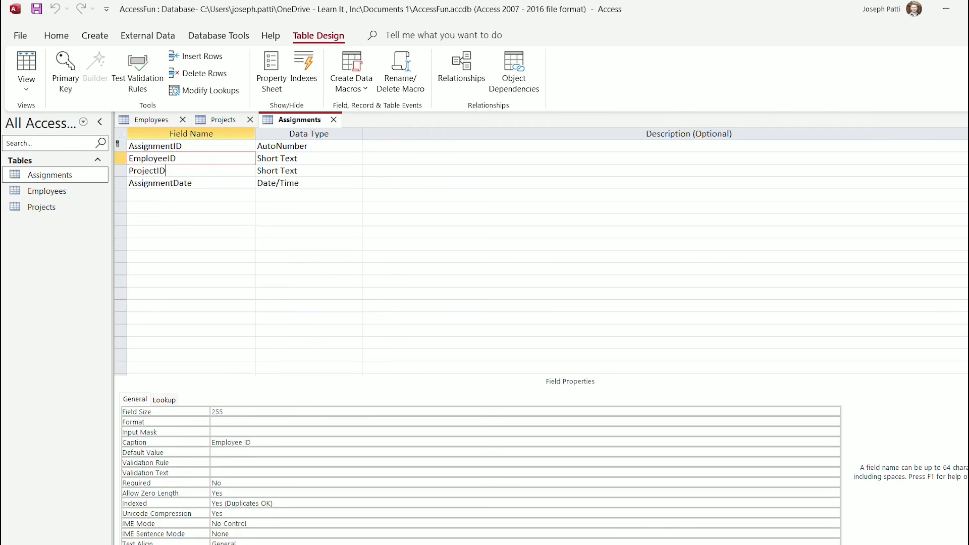
key(Tab)
key(alt+Down)
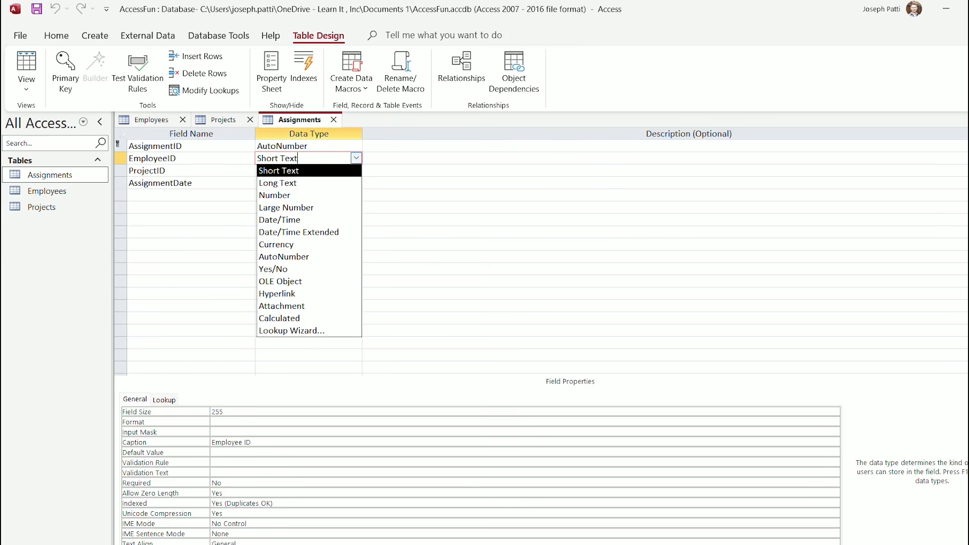
key(Down)
key(Down)
key(Return)
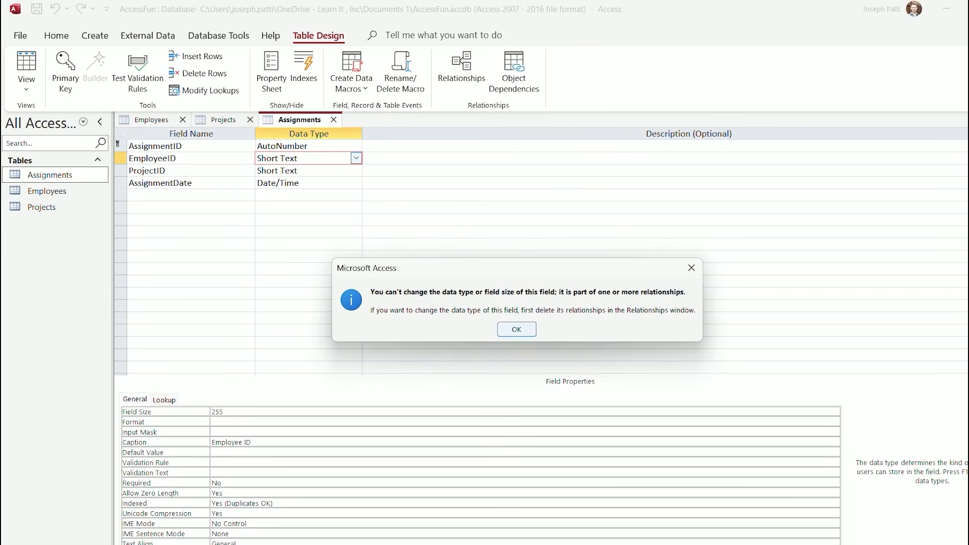
key(Return)
click(291, 170)
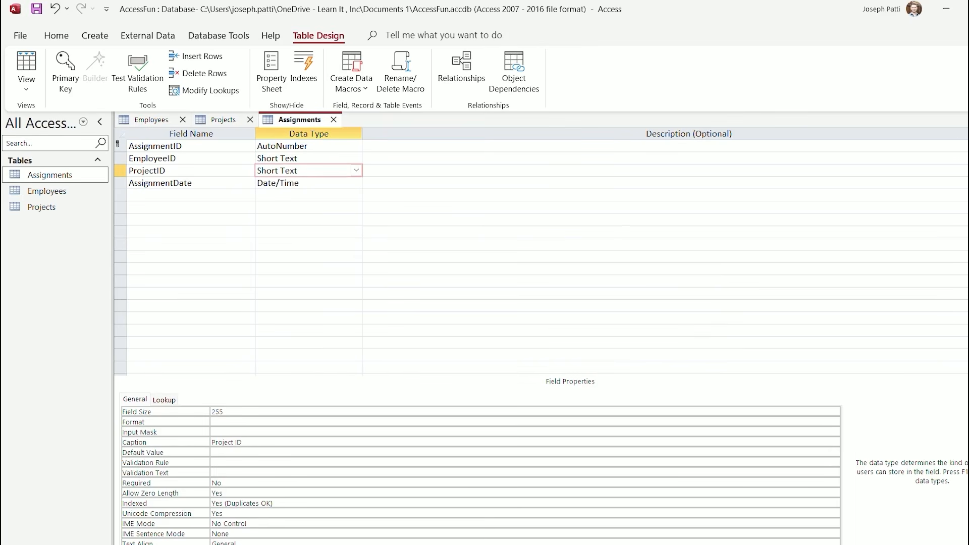
key(alt+Down)
key(Down)
key(Down)
key(Return)
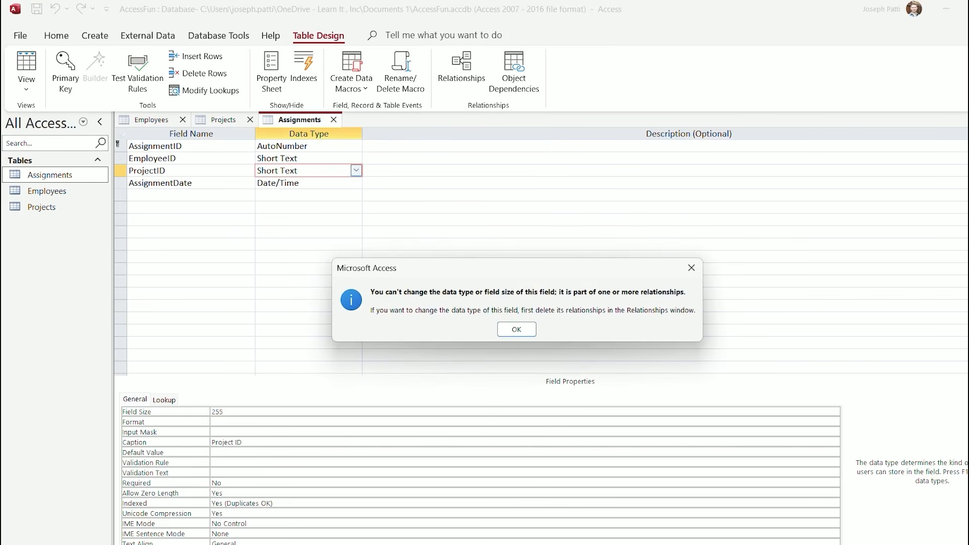
click(517, 330)
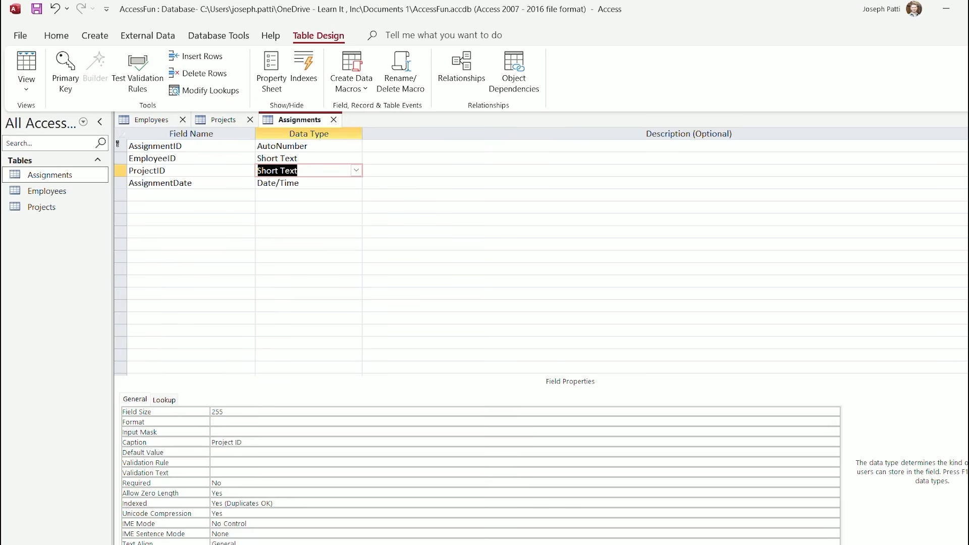
click(95, 35)
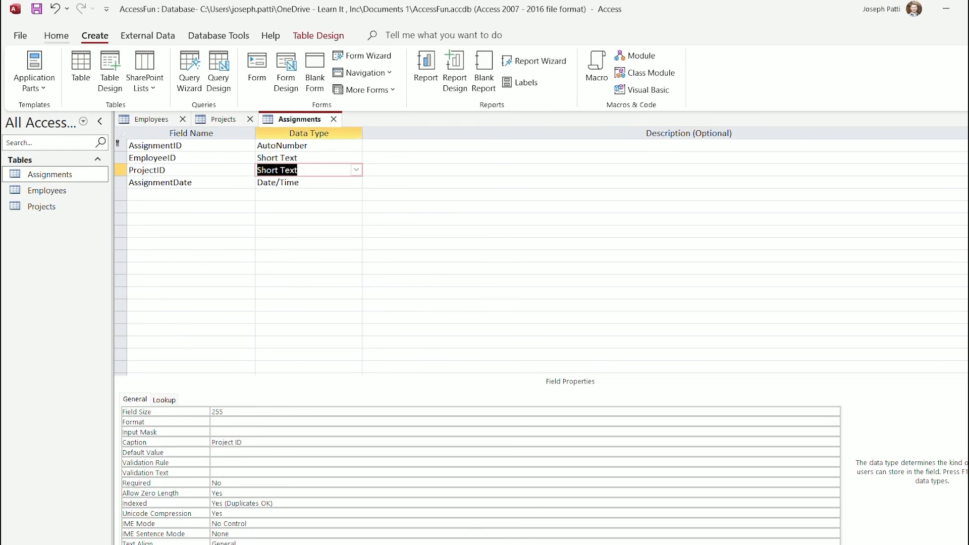
click(218, 35)
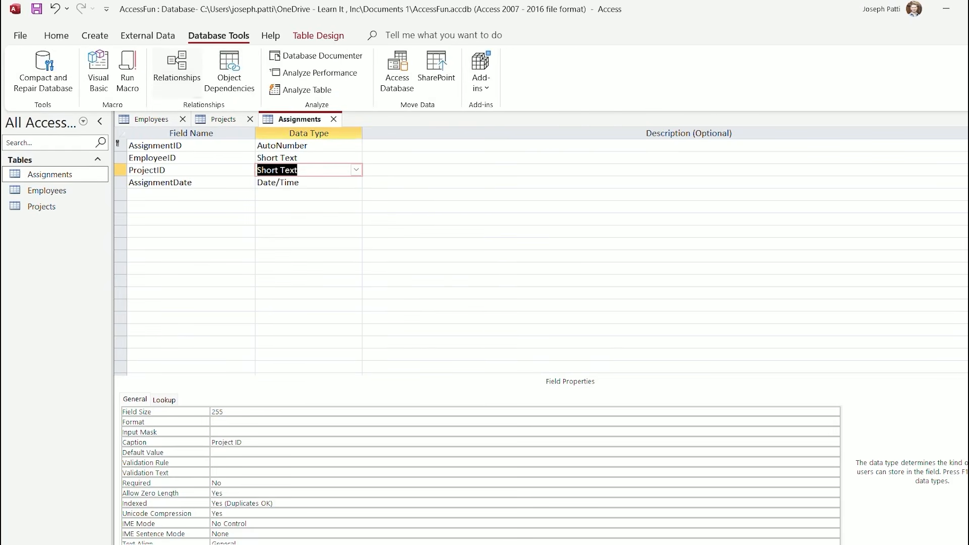
Delete the Assignments–Projects and Employees–Assignments relationships in the Relationships window, confirming each deletion
click(176, 68)
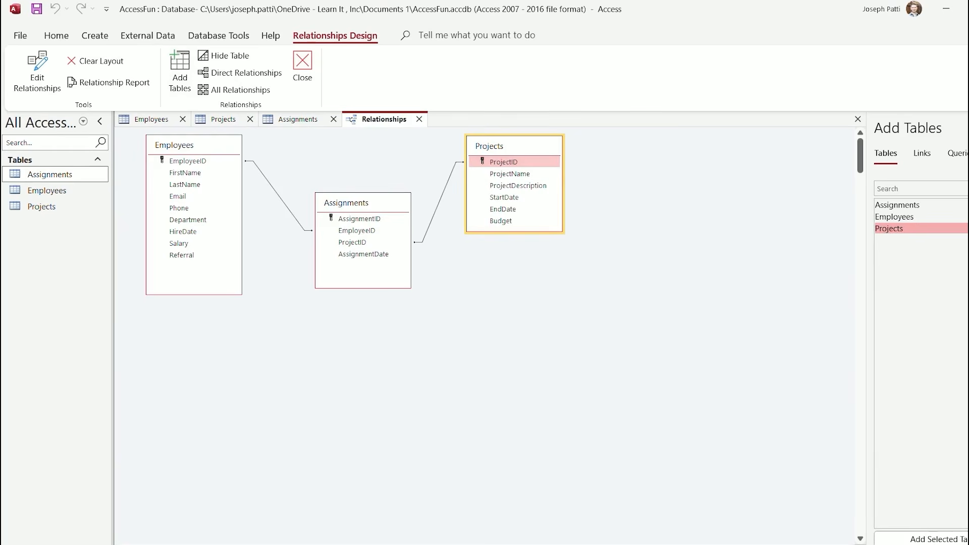
right_click(444, 192)
click(481, 220)
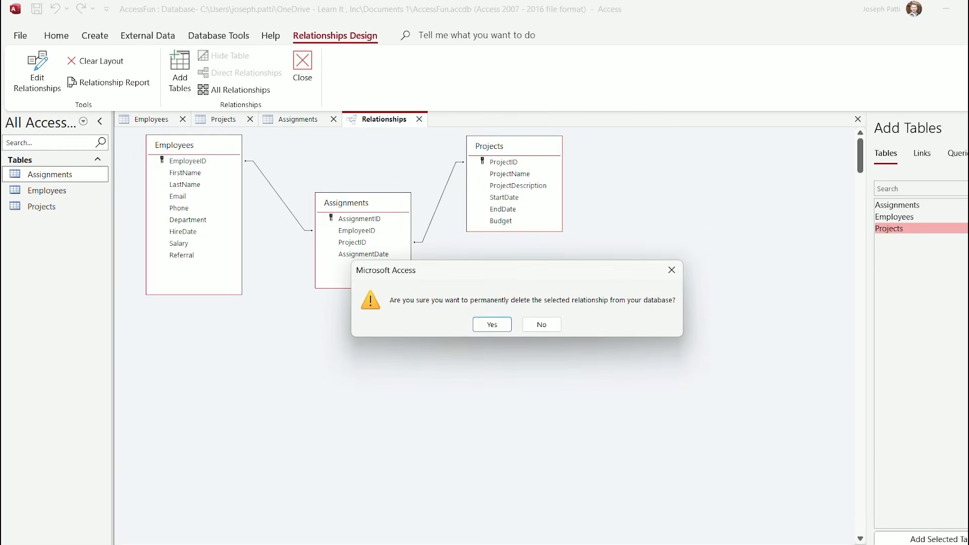
click(491, 323)
right_click(281, 199)
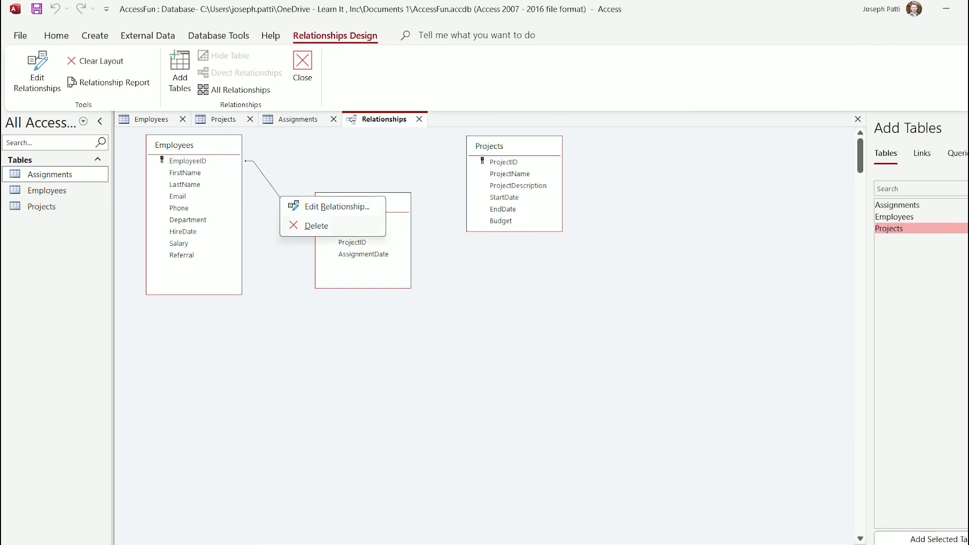
click(307, 225)
key(Return)
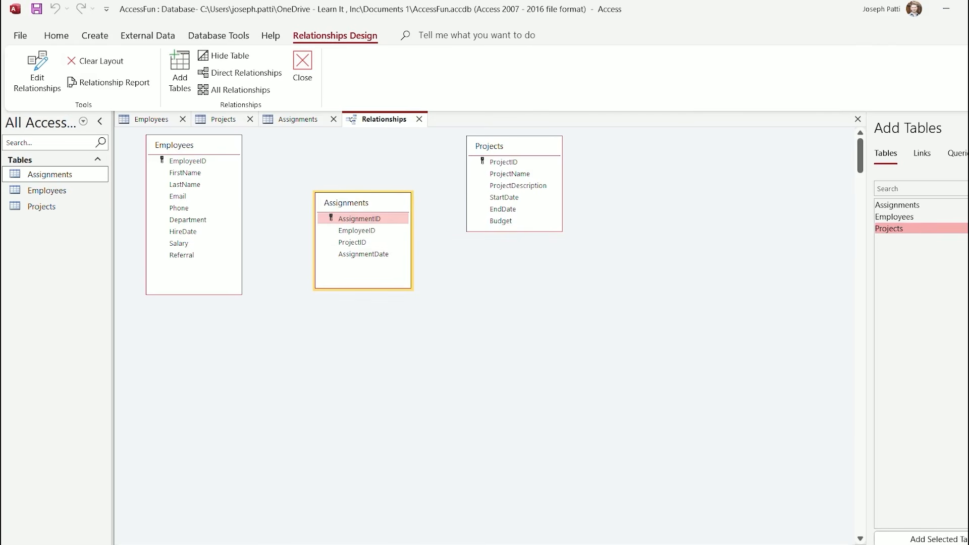
Return to the Employees table's datasheet
click(95, 35)
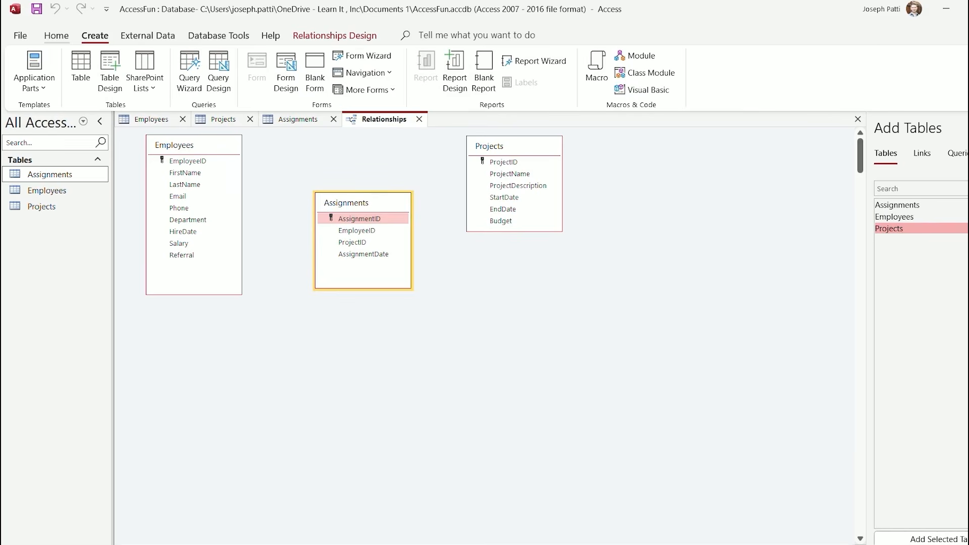
click(56, 35)
click(151, 120)
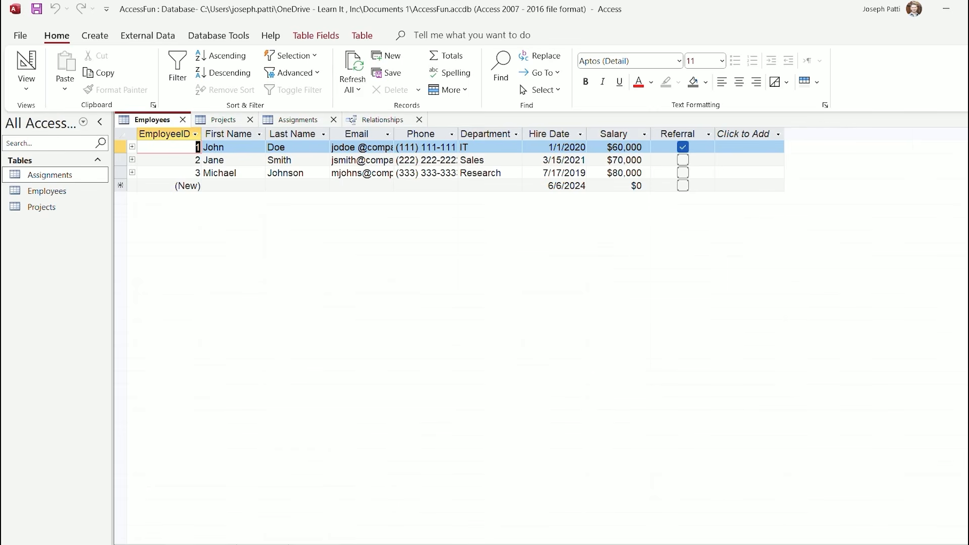
Switch between table views to bring the Assignments table up in Design View
click(26, 87)
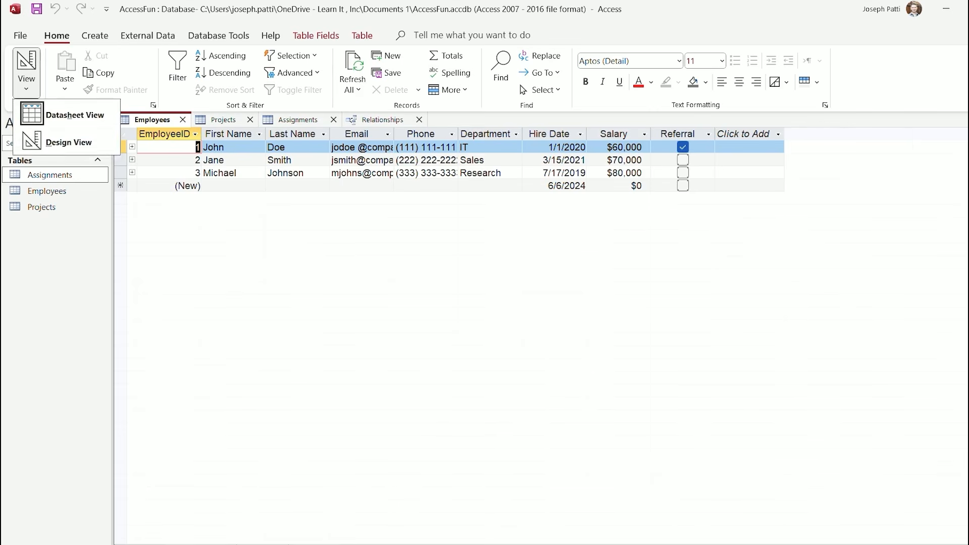
click(45, 141)
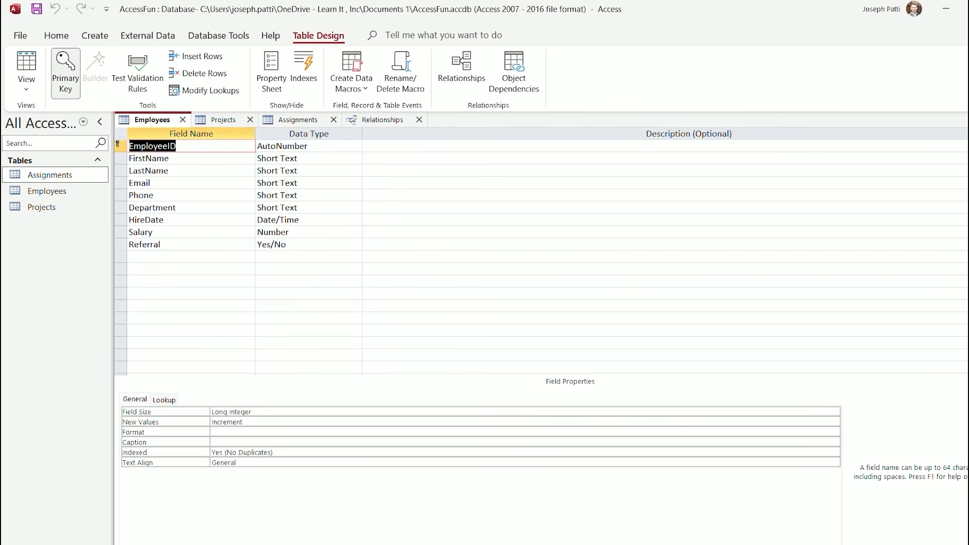
click(26, 87)
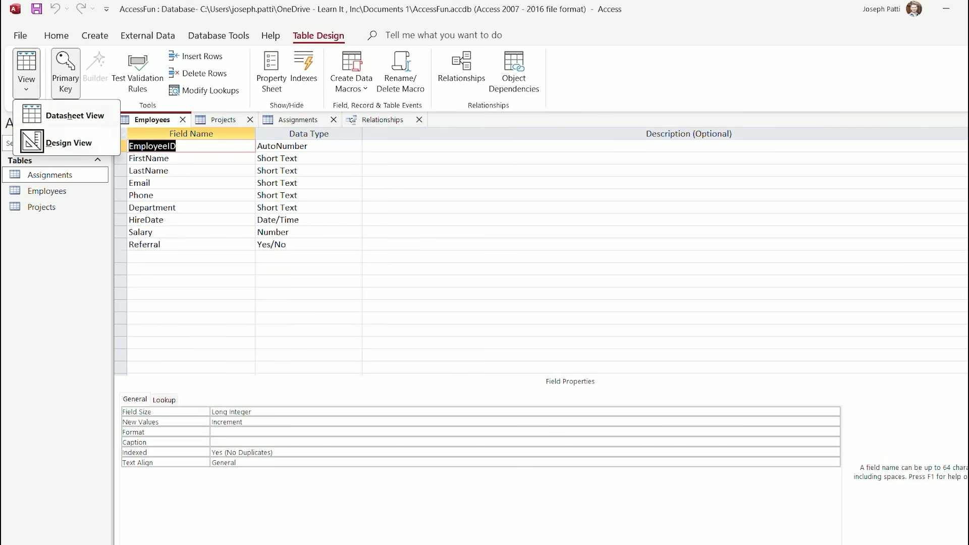
click(75, 116)
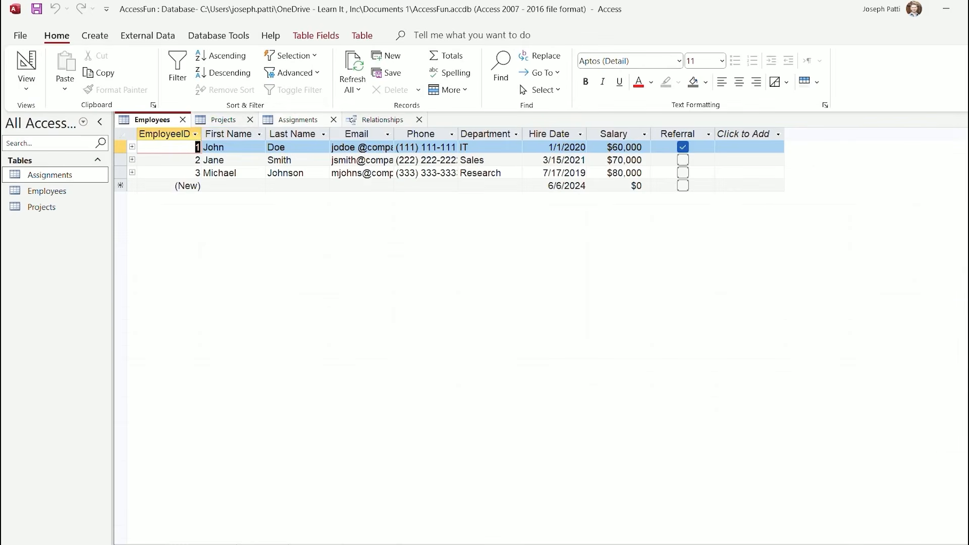
click(298, 119)
click(27, 86)
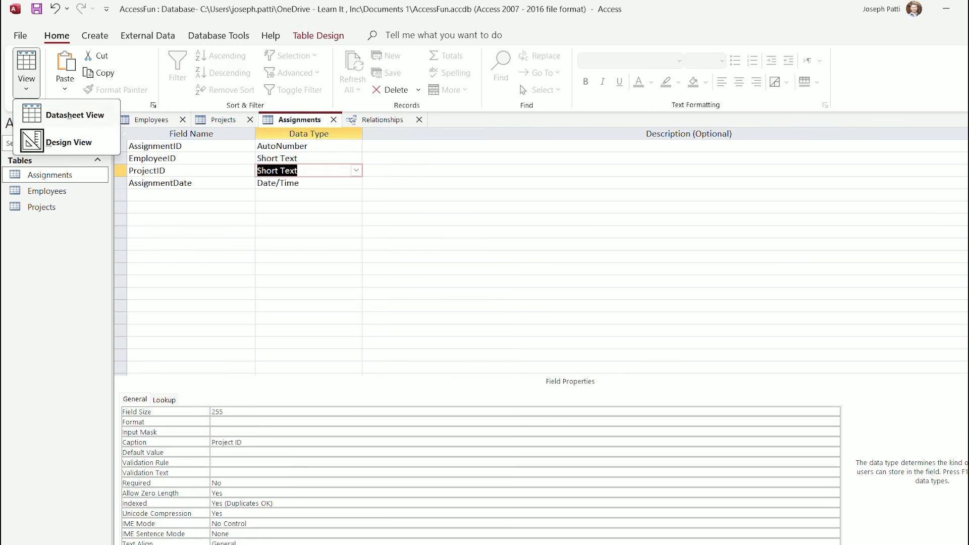
click(68, 142)
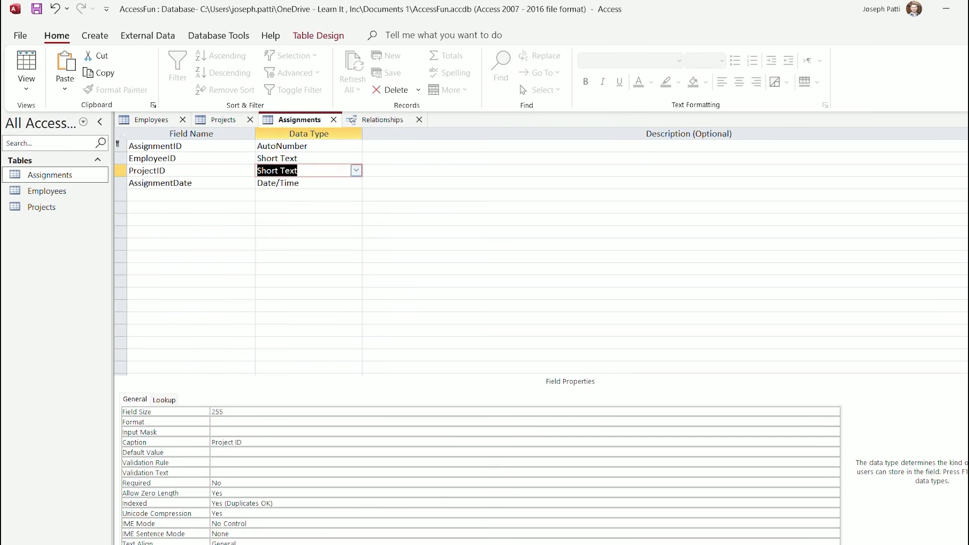
Make ProjectID and EmployeeID Number fields, save despite the data-loss warning, and view the datasheet
click(356, 170)
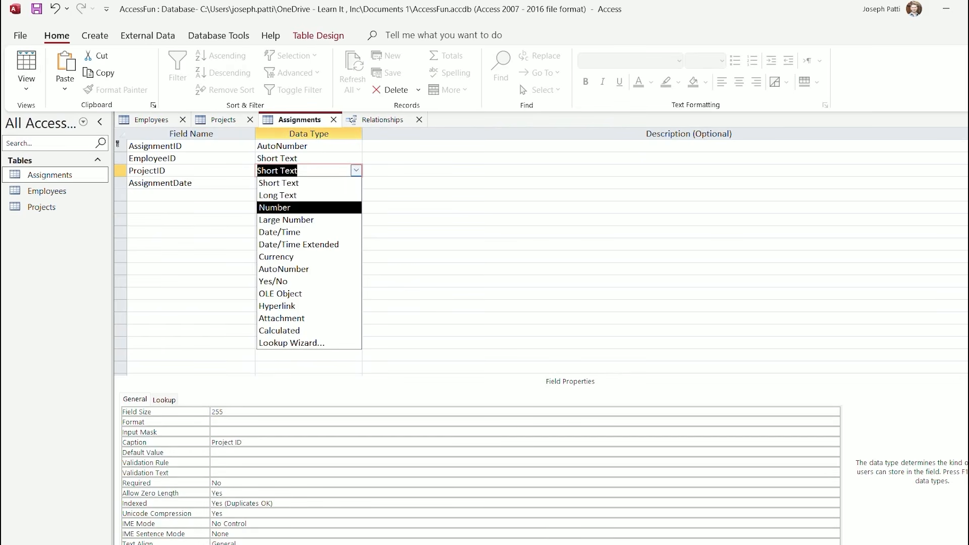
click(275, 208)
click(355, 159)
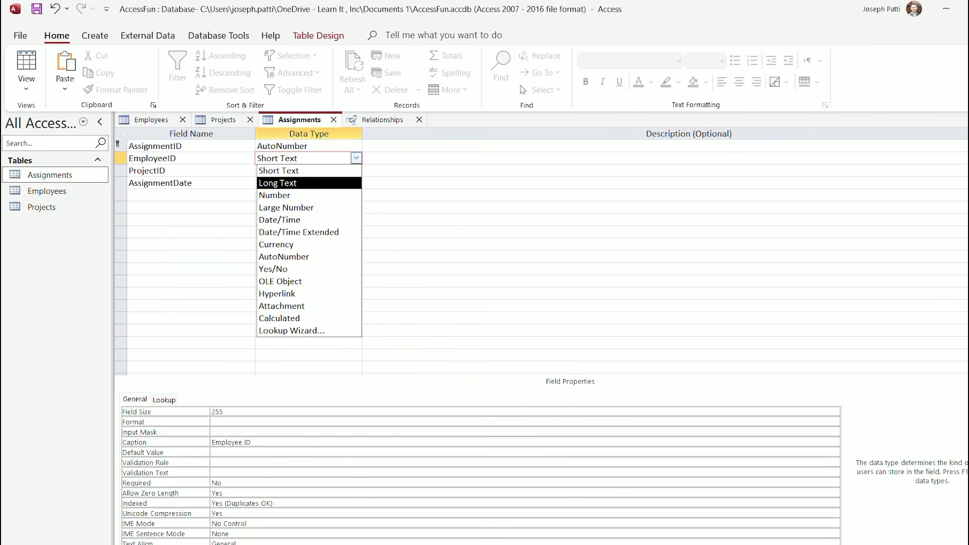
click(275, 195)
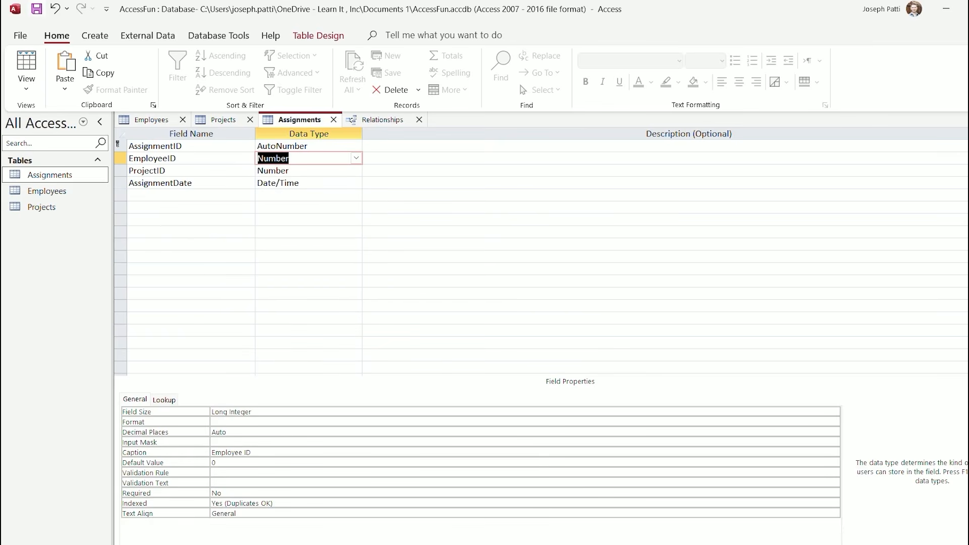
key(ctrl+s)
key(Return)
click(26, 84)
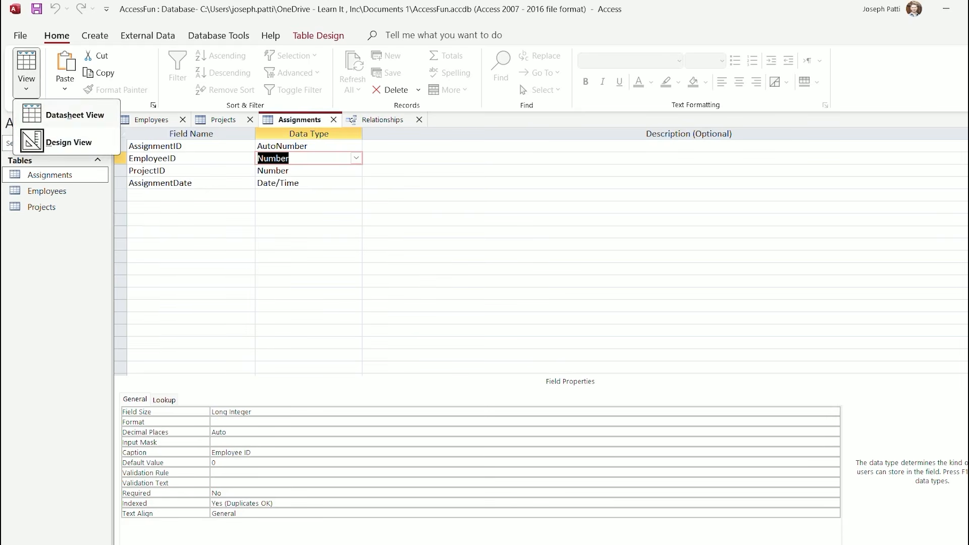
click(61, 112)
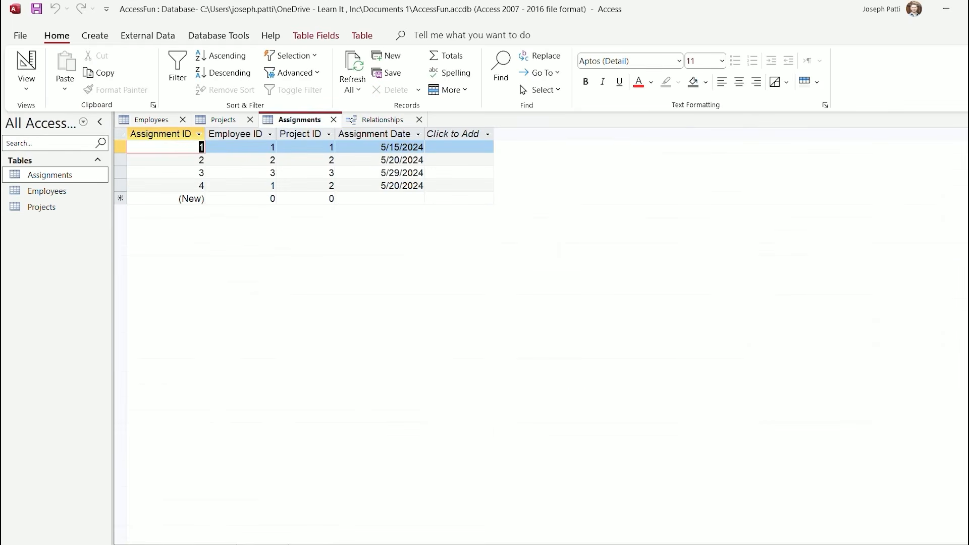
Create the Employees-to-Assignments relationship on EmployeeID
click(382, 120)
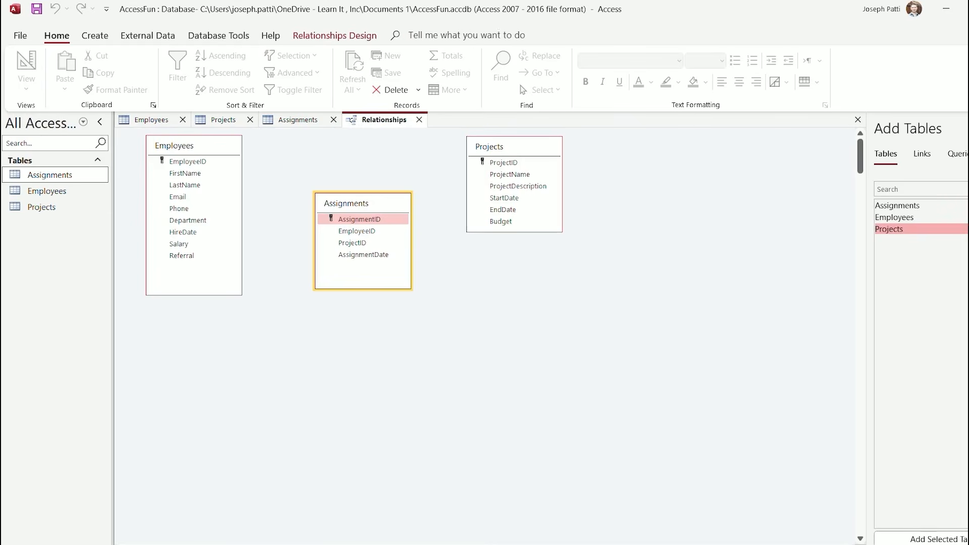
drag(188, 162, 357, 231)
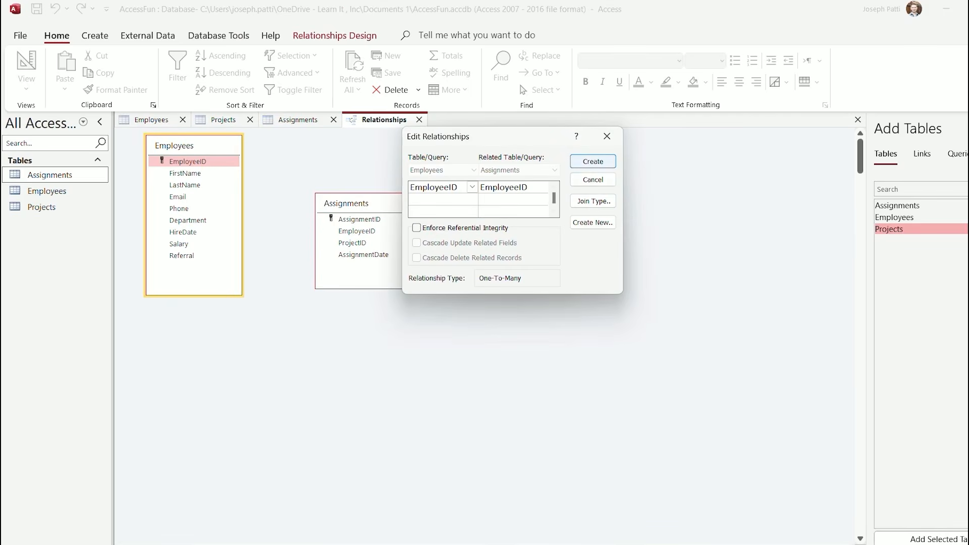
click(593, 161)
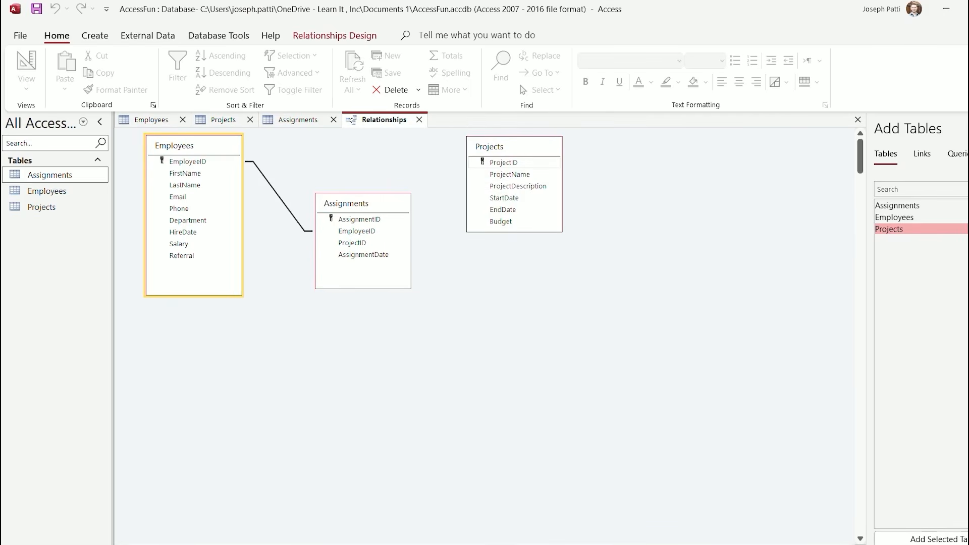
Create the Projects-to-Assignments relationship on ProjectID and close the relationships layout
click(503, 162)
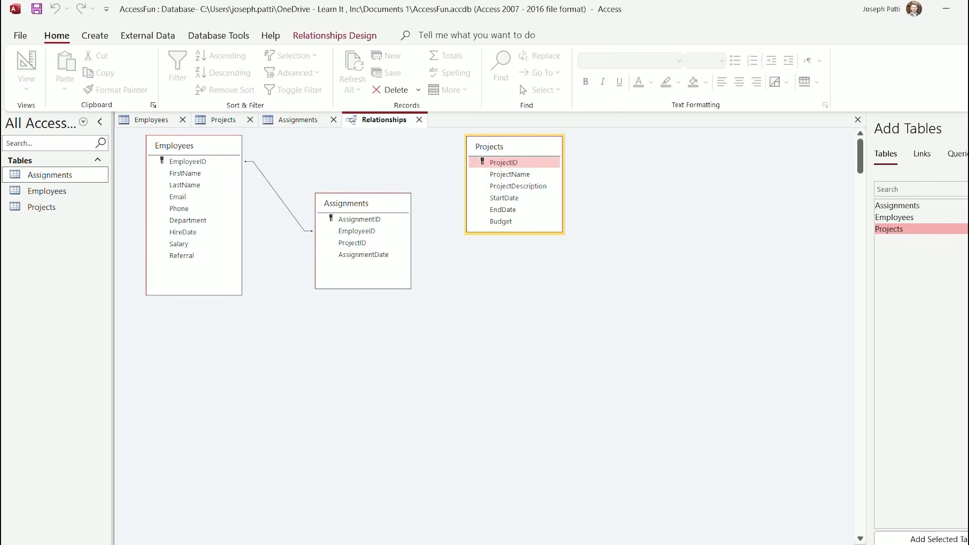
drag(503, 162, 351, 243)
key(Return)
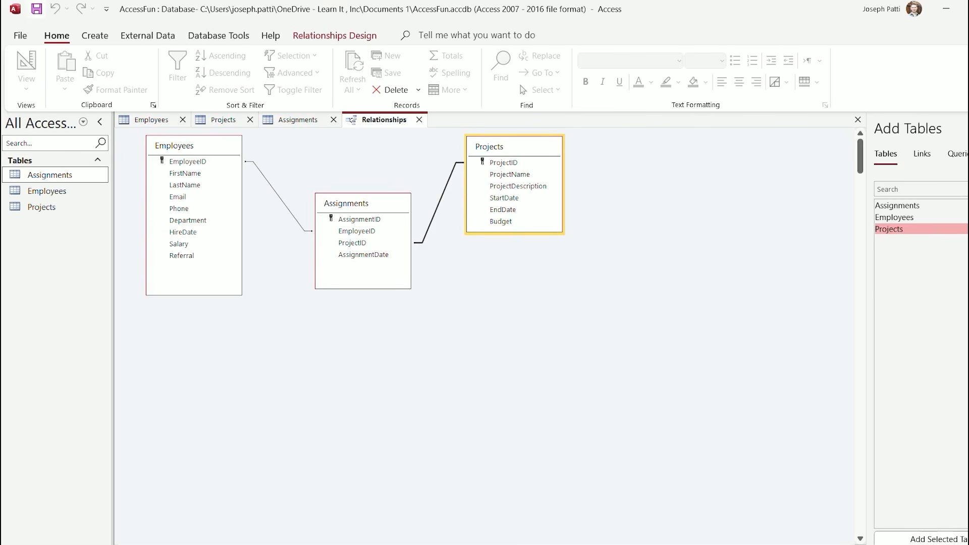
key(ctrl+w)
key(ctrl+w)
key(ctrl+w)
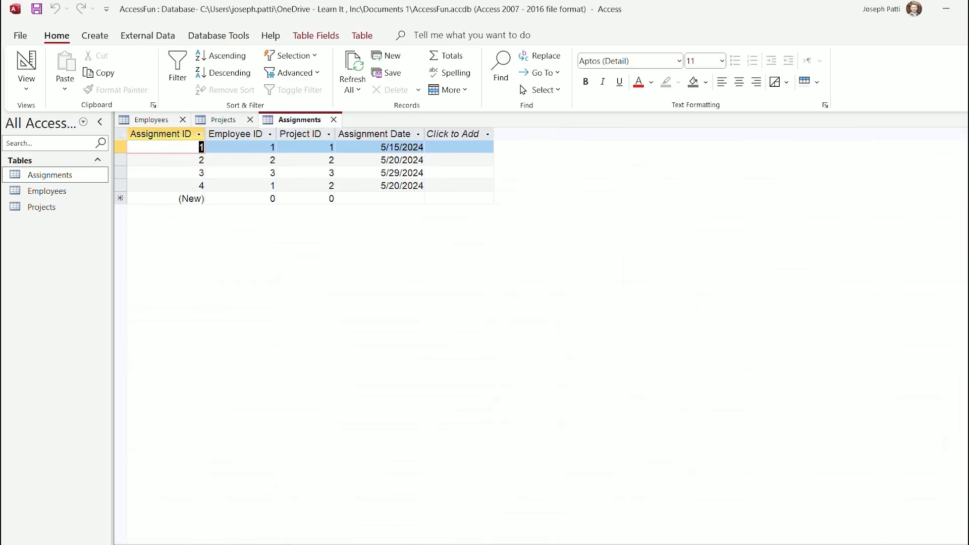
Reopen Employees and expand the assignments subdatasheets for employees 1, 2 and 3
key(ctrl+w)
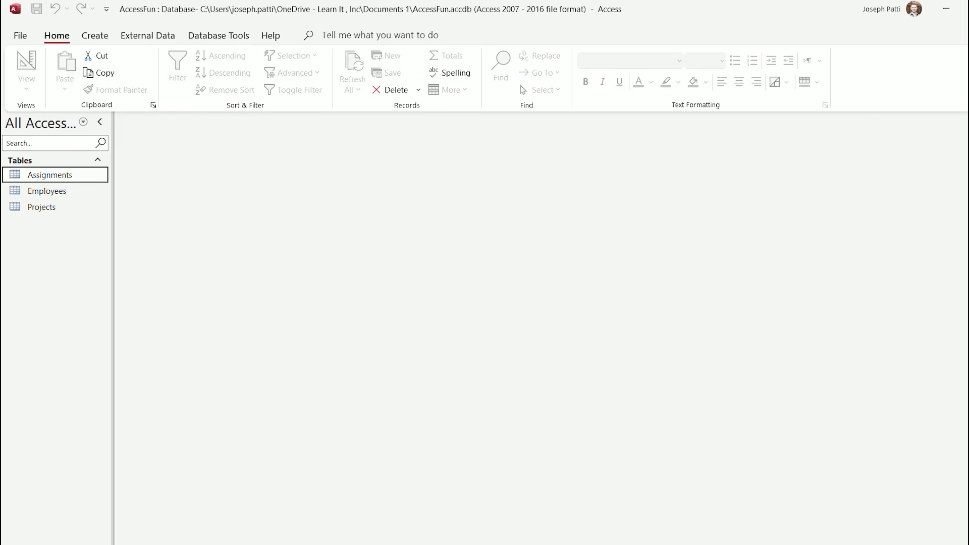
click(47, 191)
double_click(47, 191)
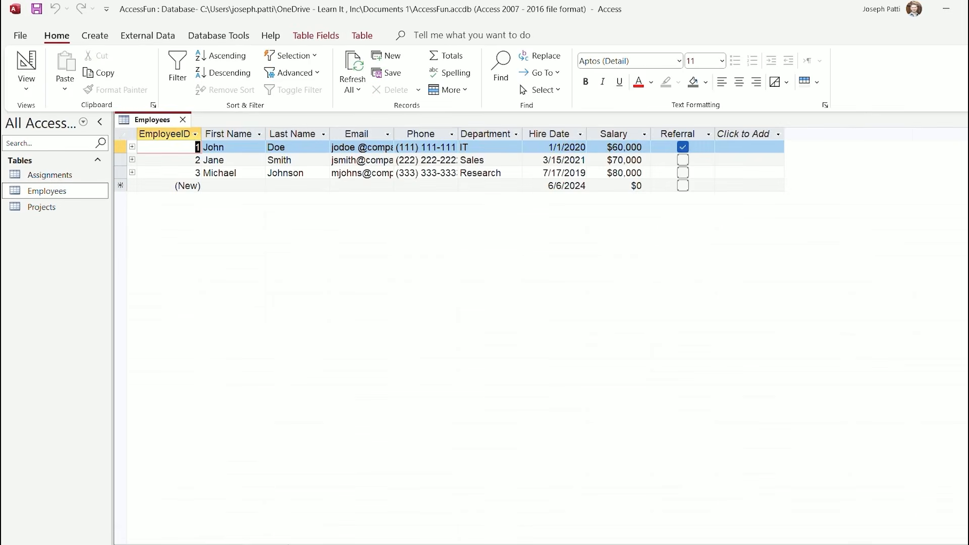
click(132, 146)
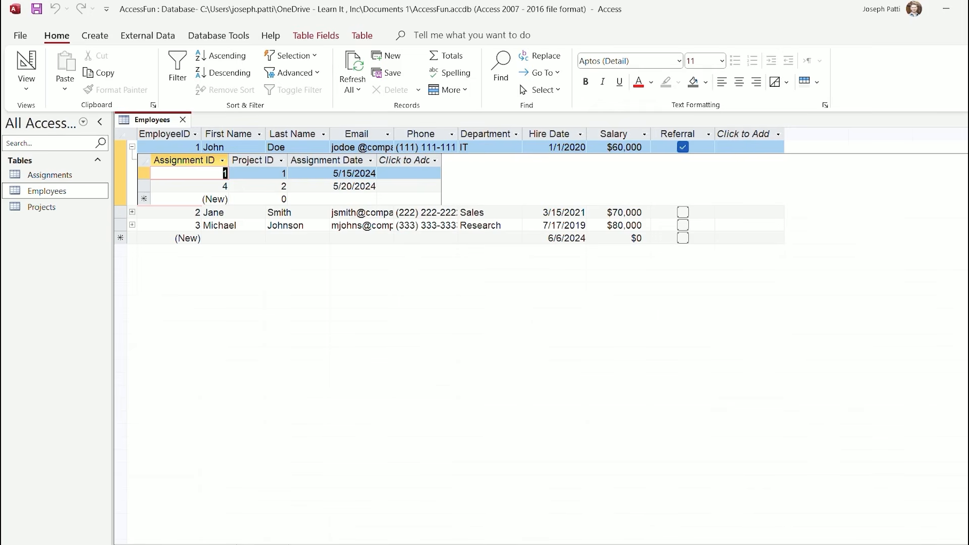
click(133, 213)
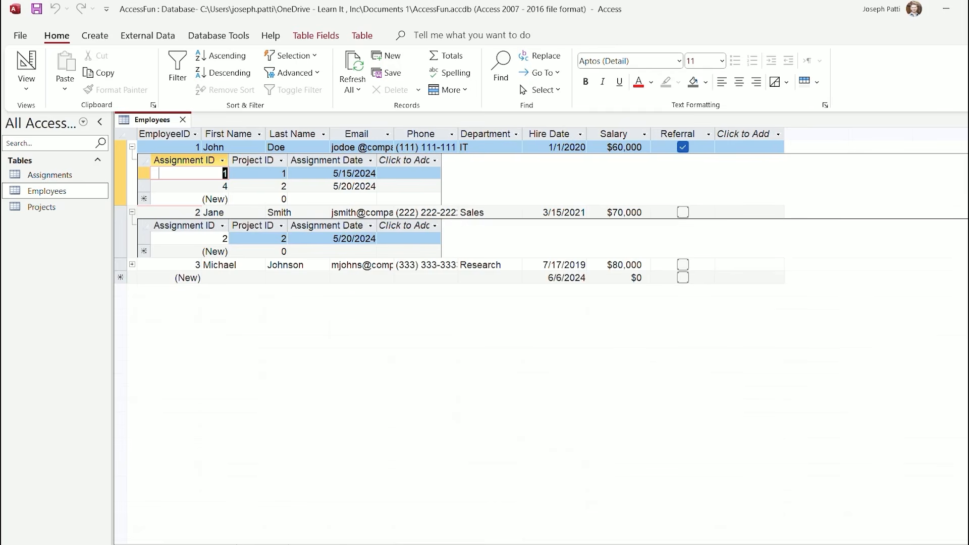
click(132, 264)
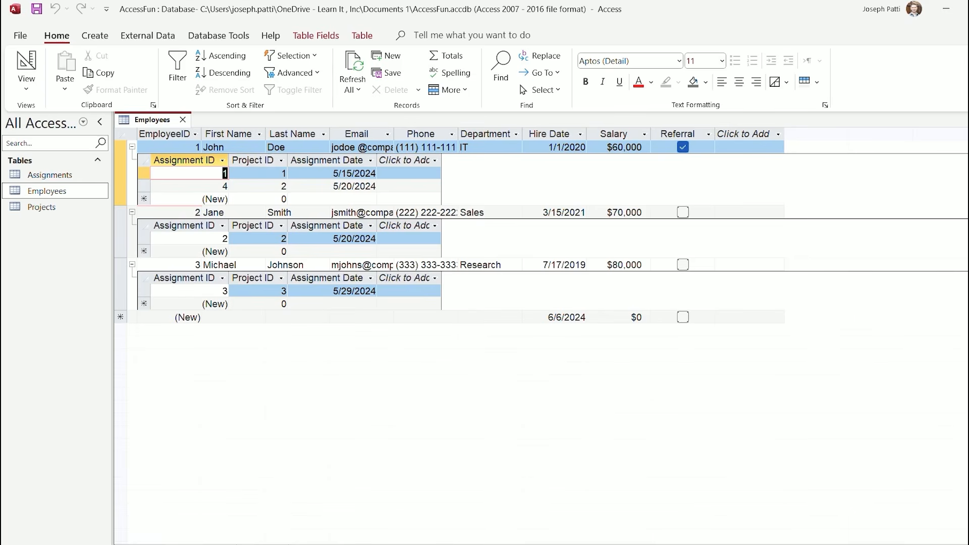
Open Projects and expand assignments for Website Redesign, New Product Launch and Marketing Campaign
double_click(41, 207)
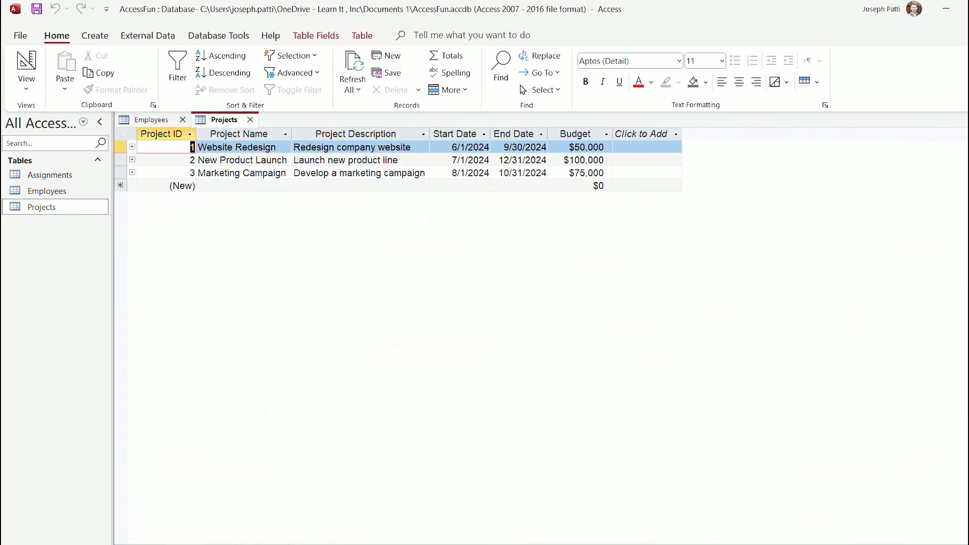
click(133, 147)
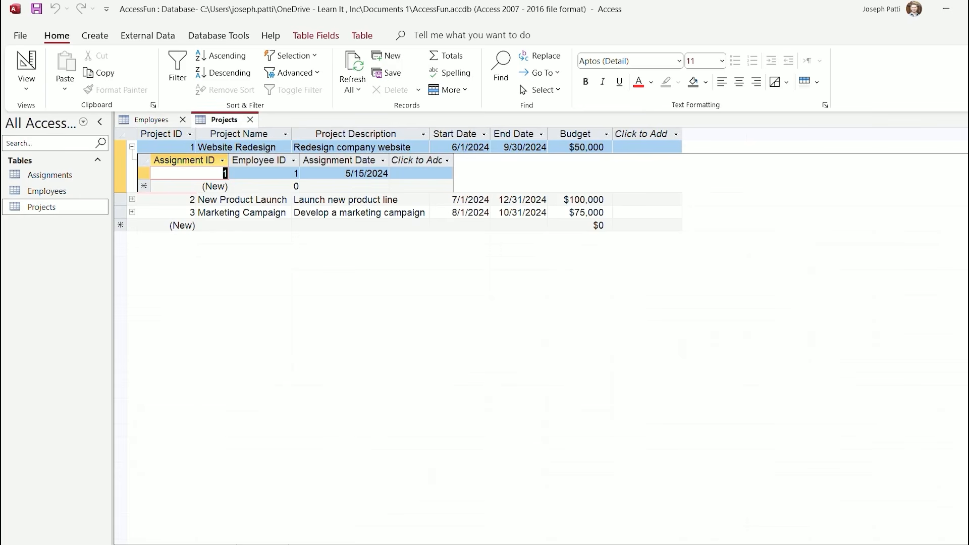
click(133, 199)
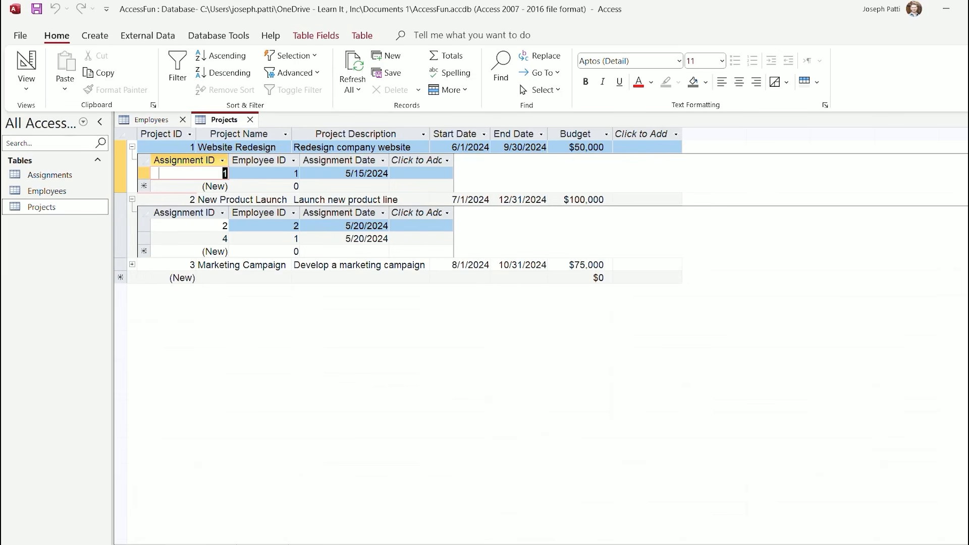
click(132, 264)
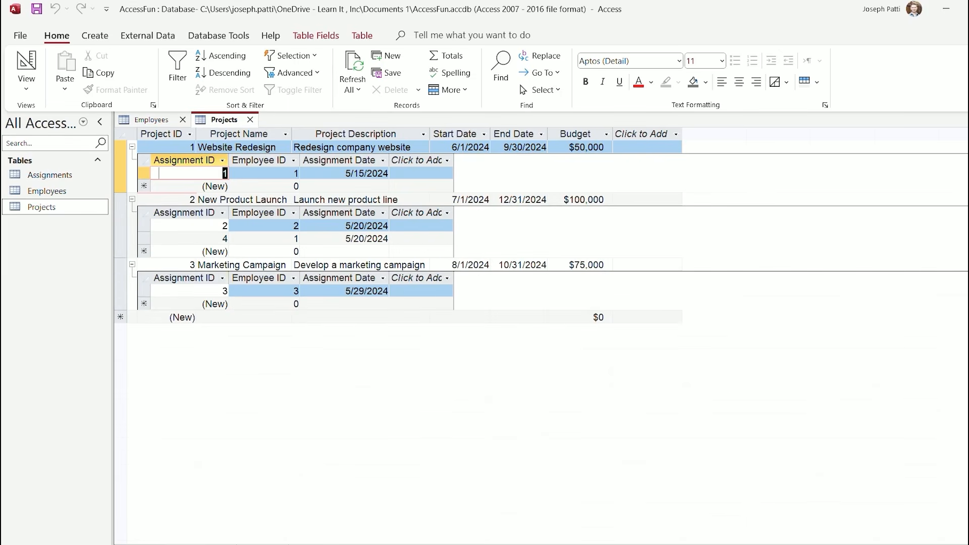
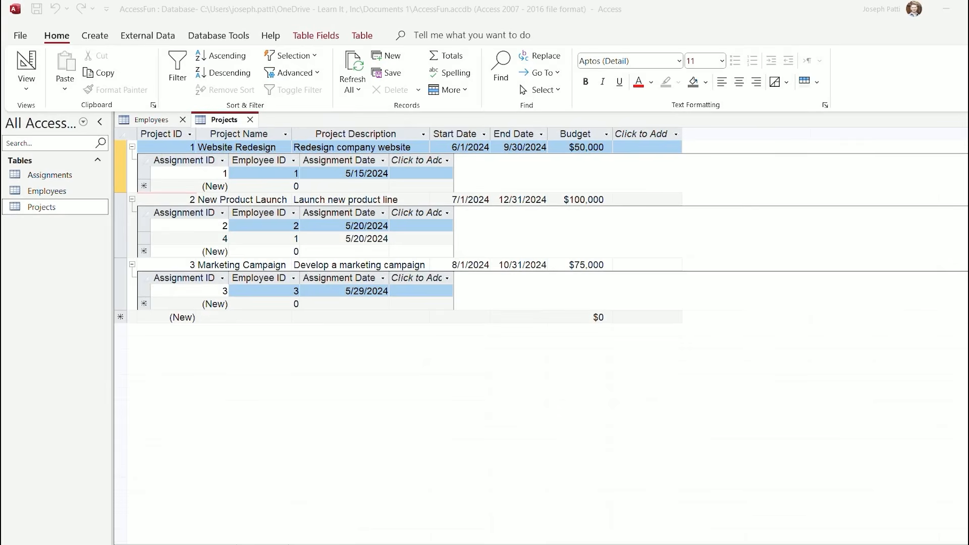
Collapse and re-expand the project assignment subdatasheets, then close the Projects table
click(133, 264)
click(132, 199)
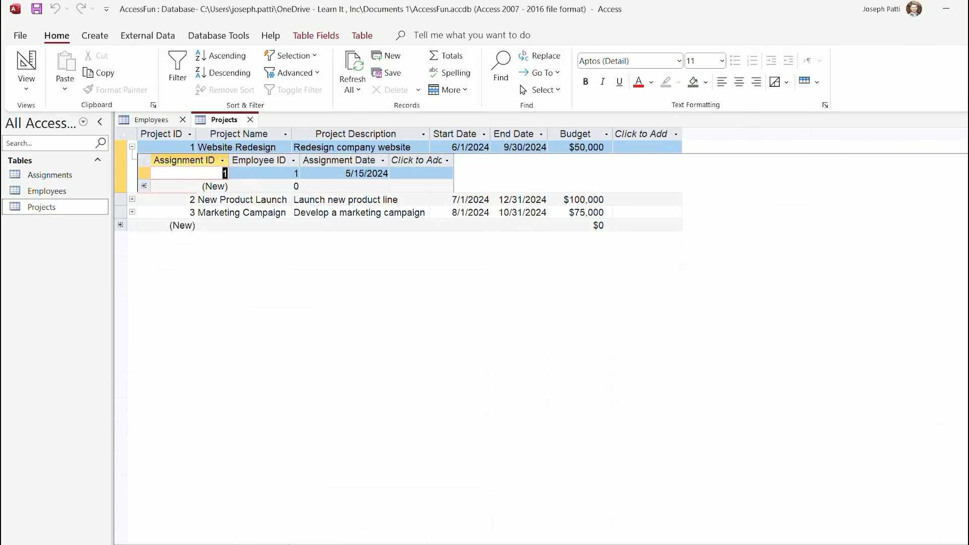
click(133, 147)
click(133, 147)
click(132, 147)
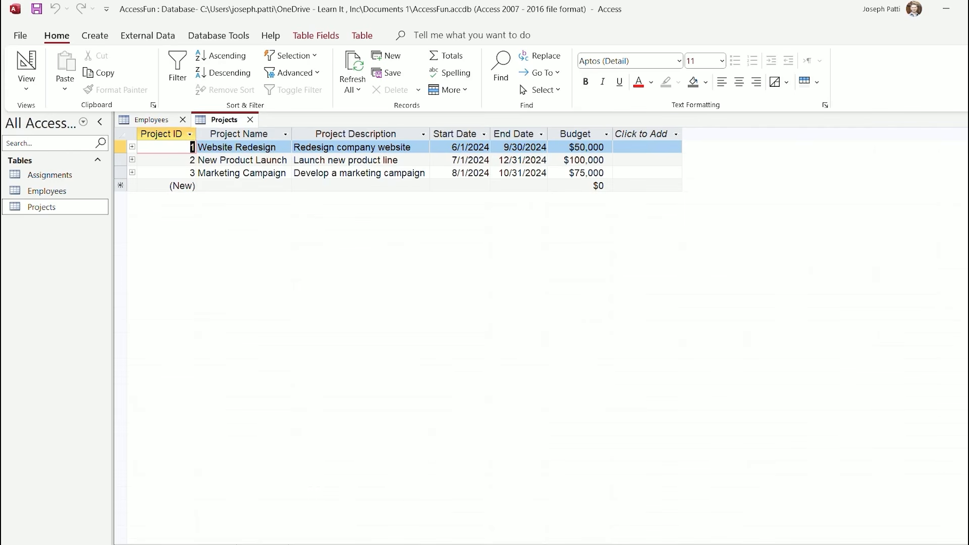
click(132, 147)
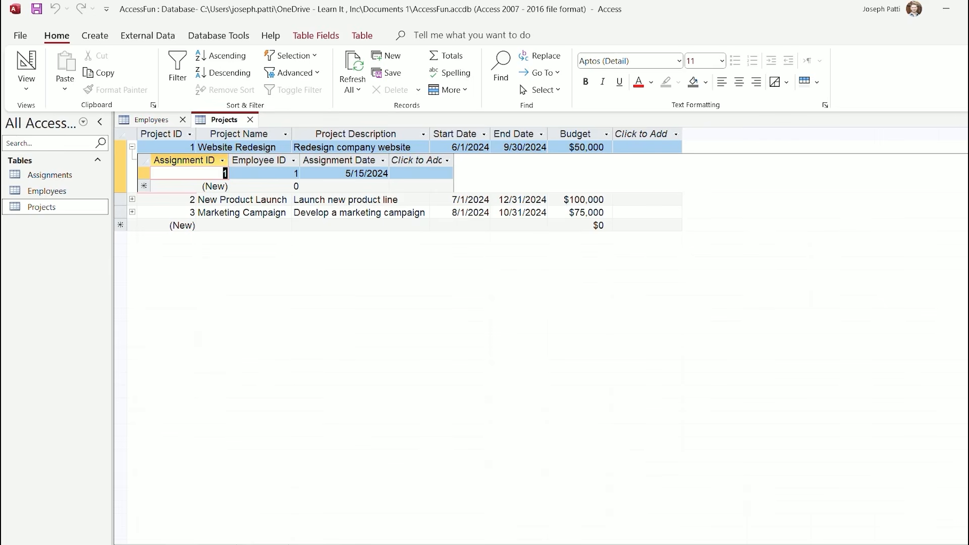
click(250, 120)
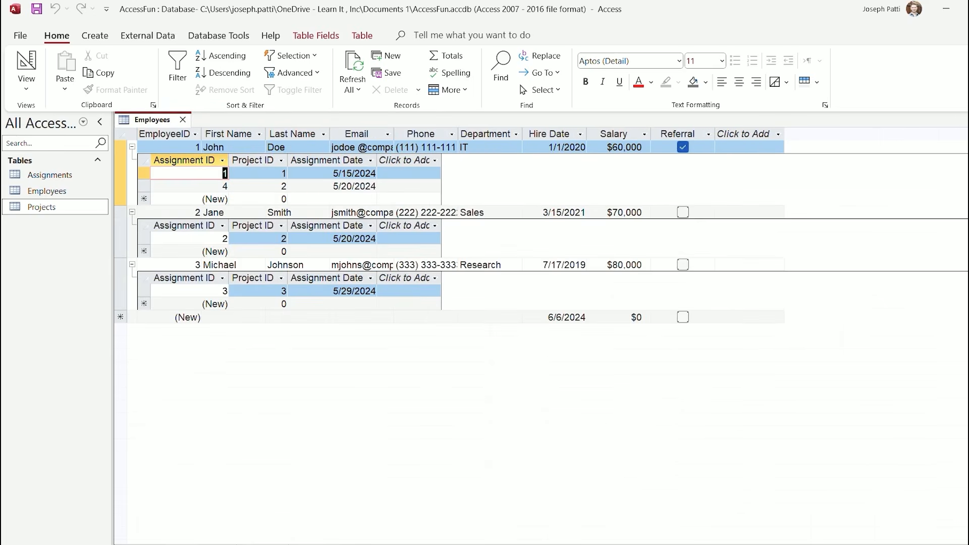
Collapse the three employees' assignment subdatasheets and close the Employees table
click(132, 146)
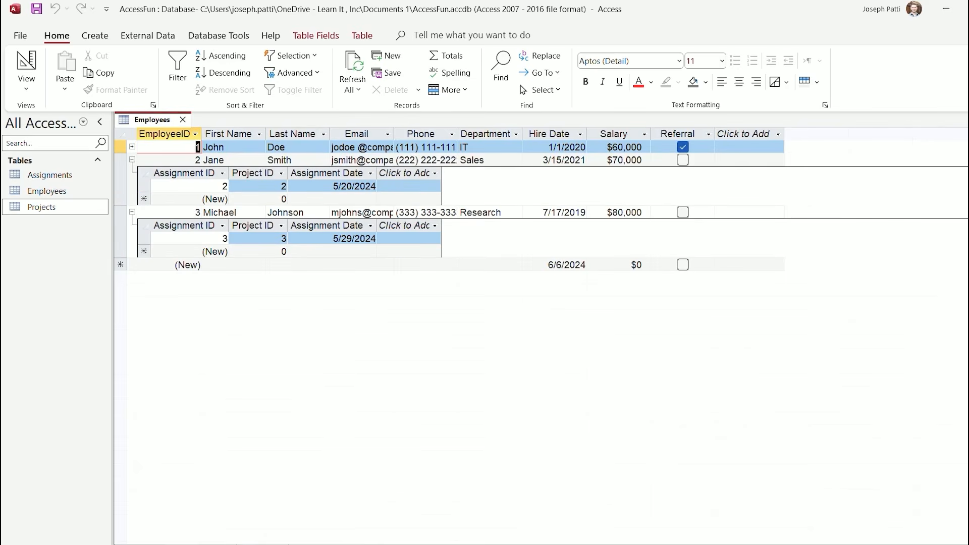
click(132, 147)
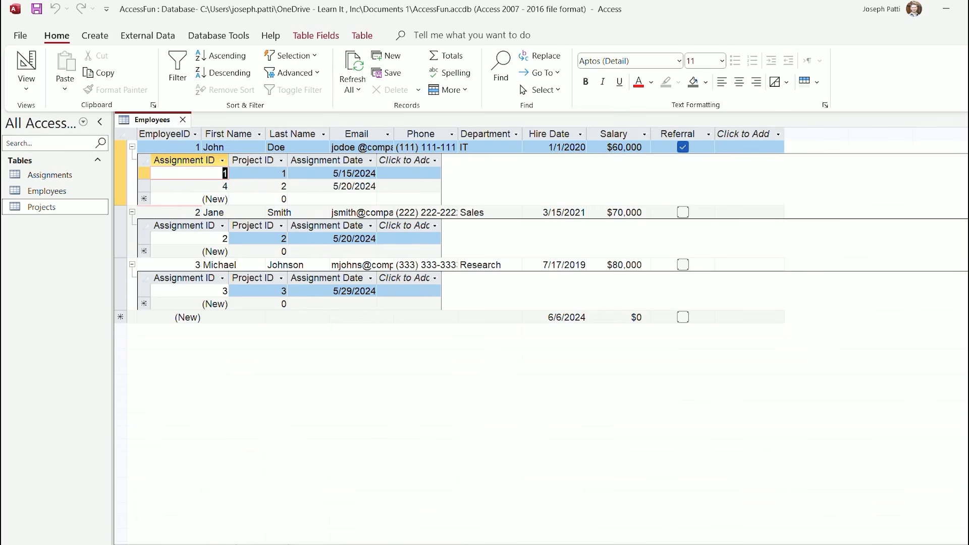
click(132, 147)
click(132, 160)
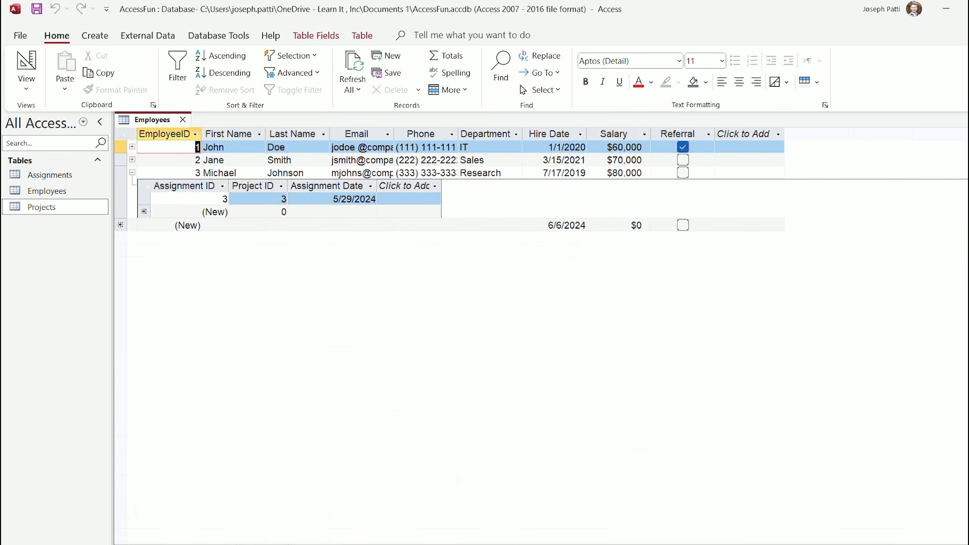
click(132, 172)
click(182, 119)
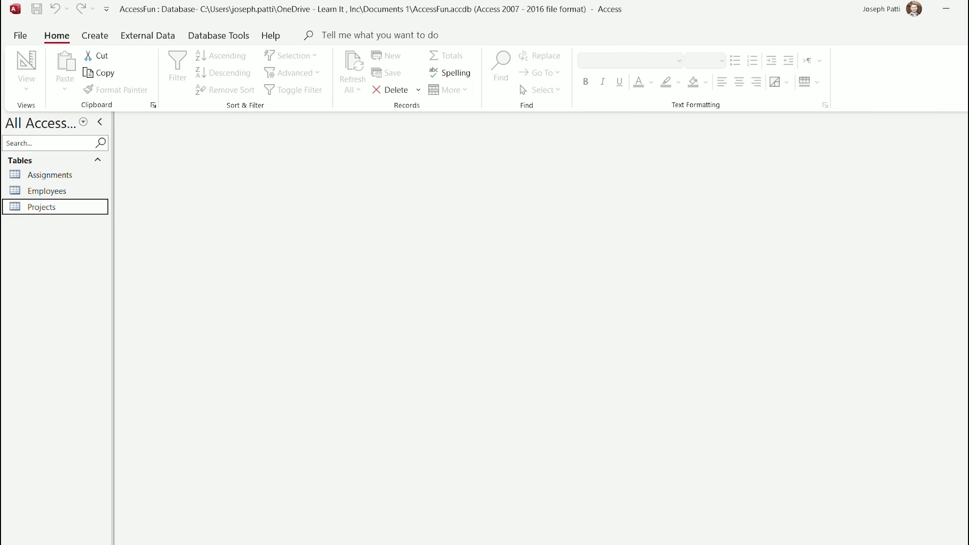
In the Relationships window, delete the Employees–Assignments relationship
click(218, 35)
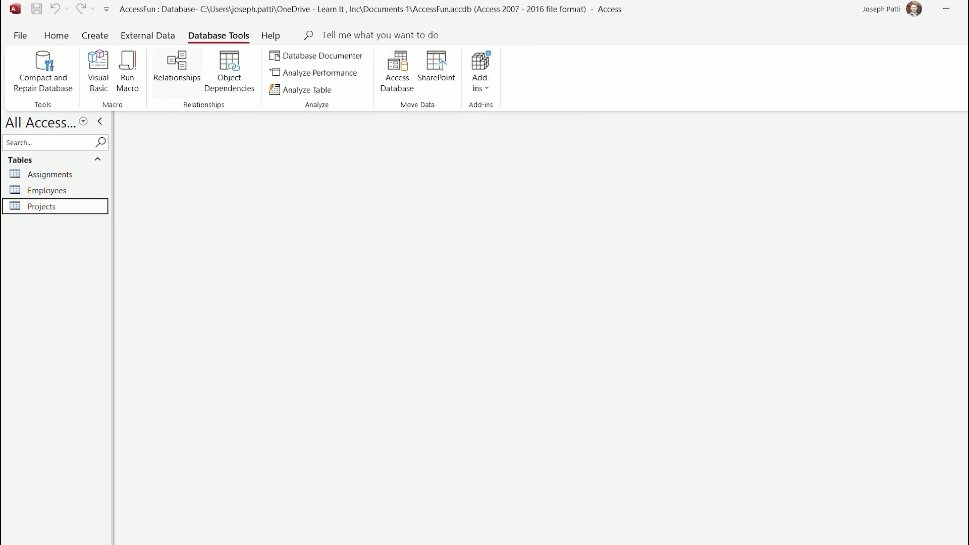
click(176, 71)
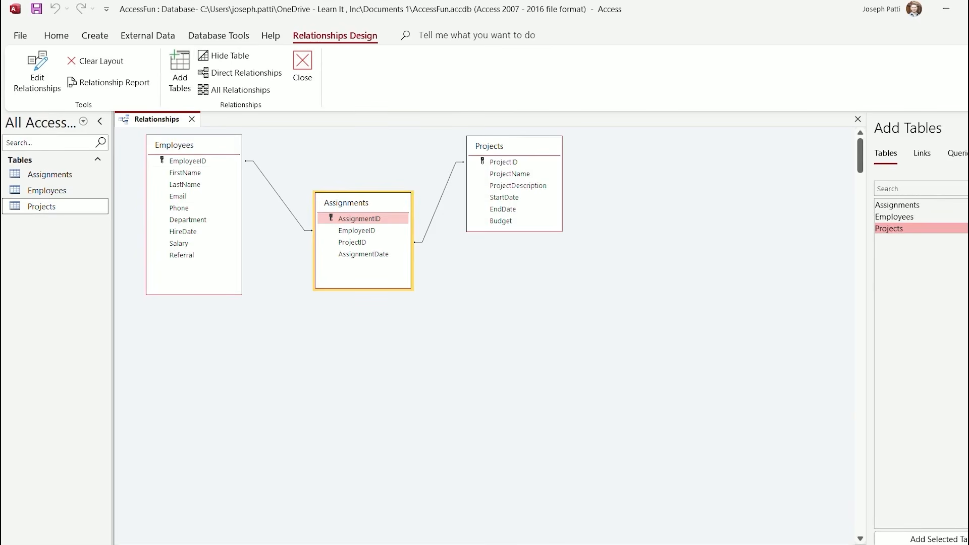
right_click(266, 180)
click(290, 207)
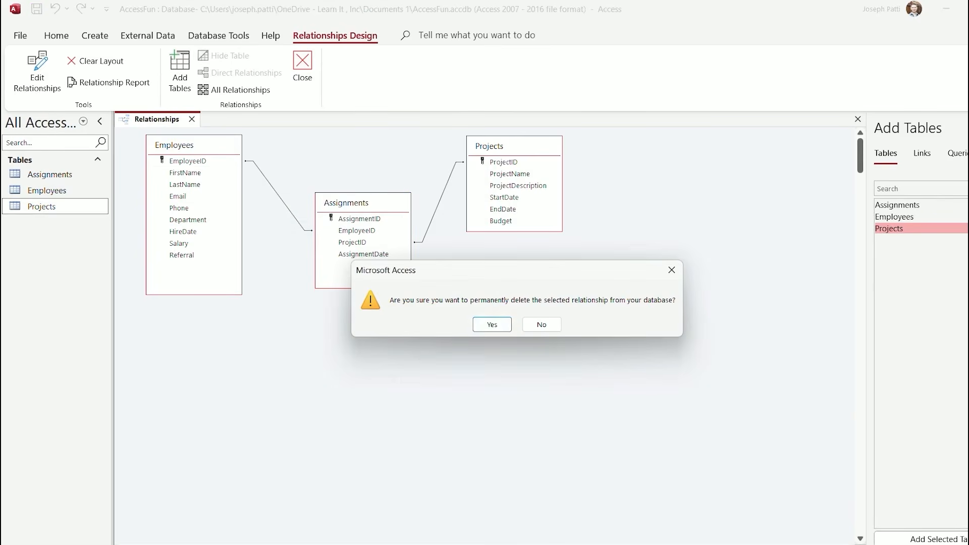
key(Return)
Delete the Assignments–Projects relationship and open the Assignments table's records
right_click(442, 196)
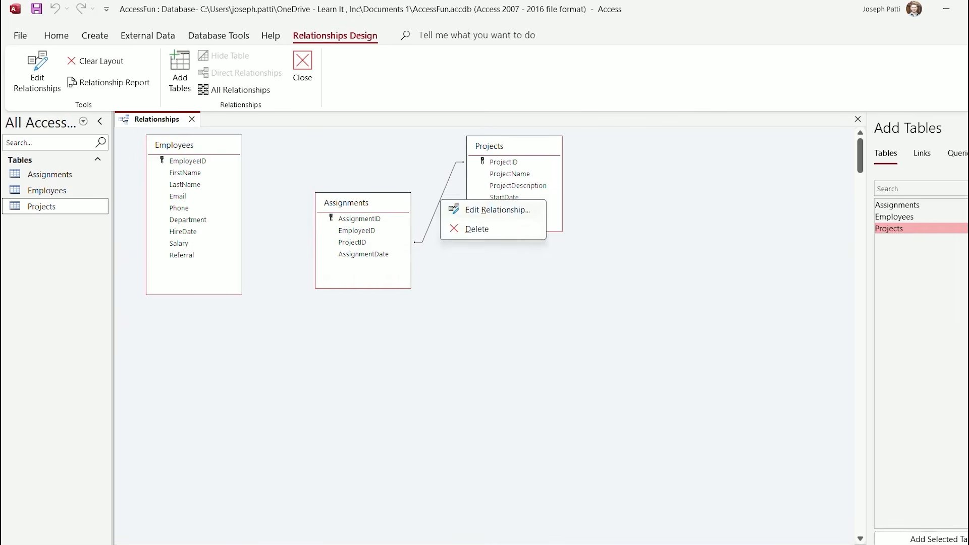
click(473, 227)
click(492, 323)
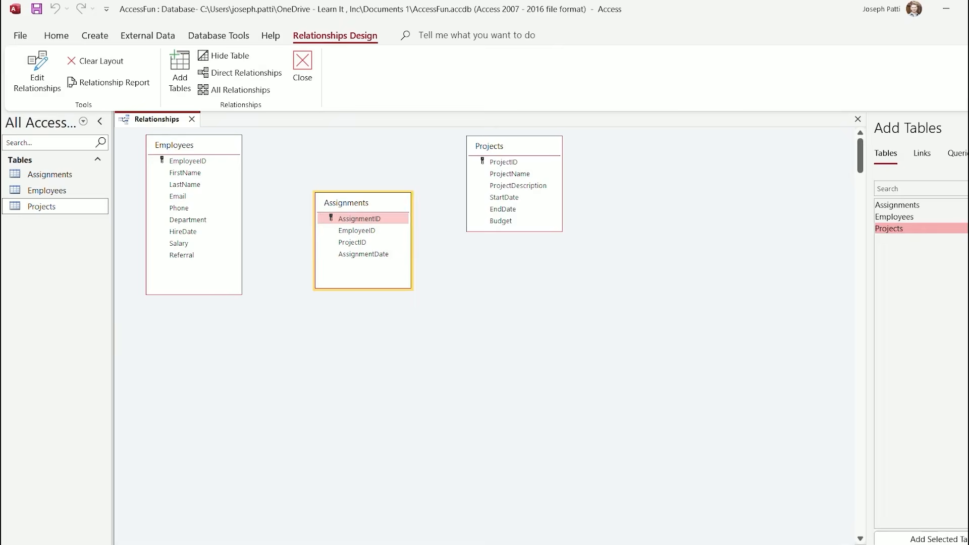
double_click(49, 175)
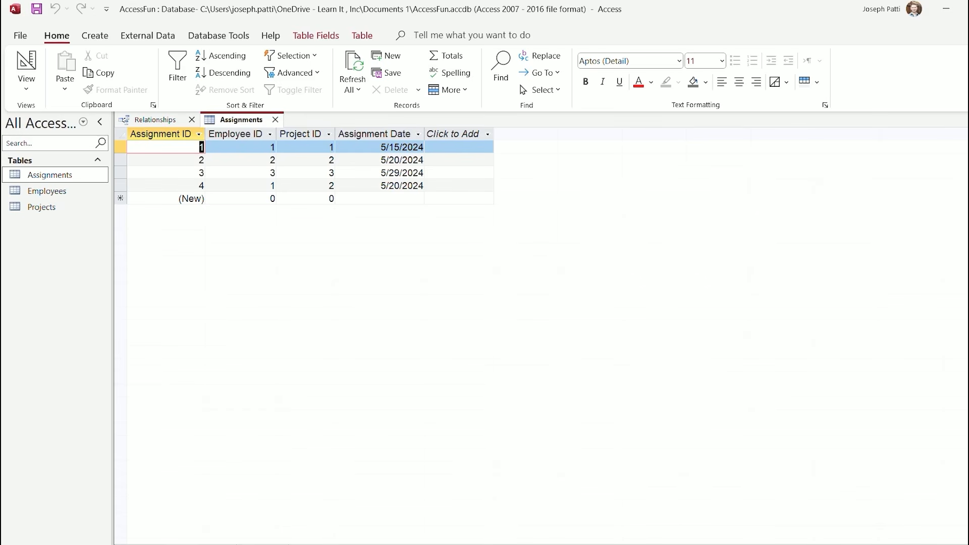
Put Assignments in Design View, check AssignmentID's Lookup tab, and drop down EmployeeID's data types
click(26, 87)
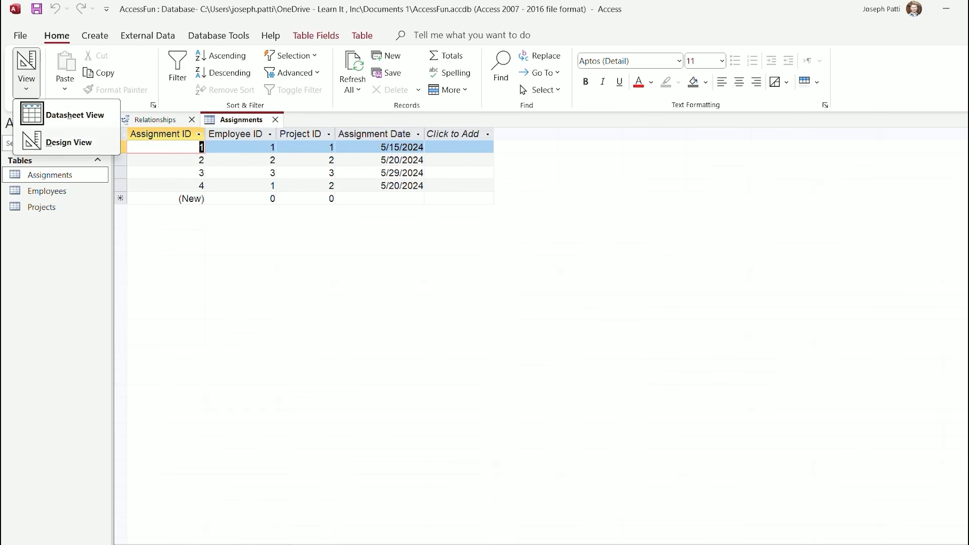
key(d)
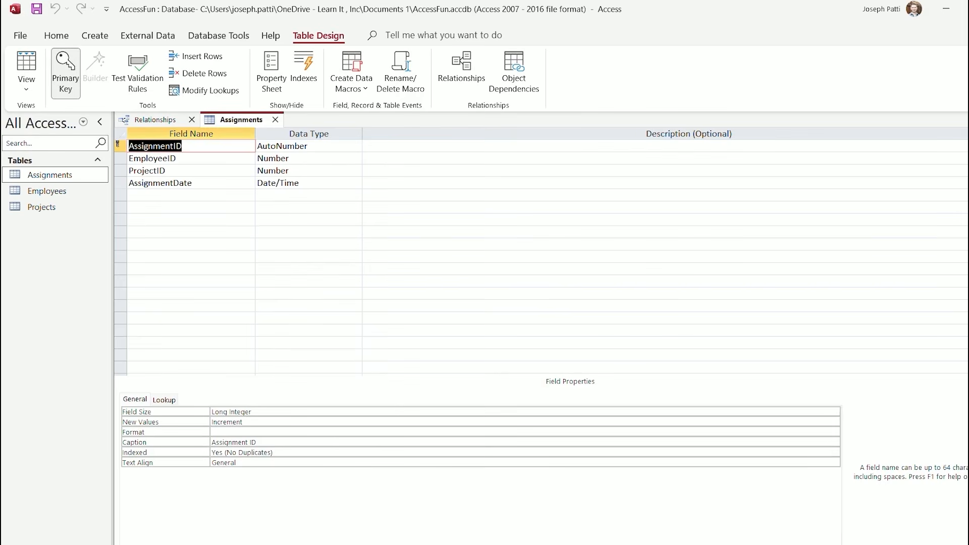
click(164, 399)
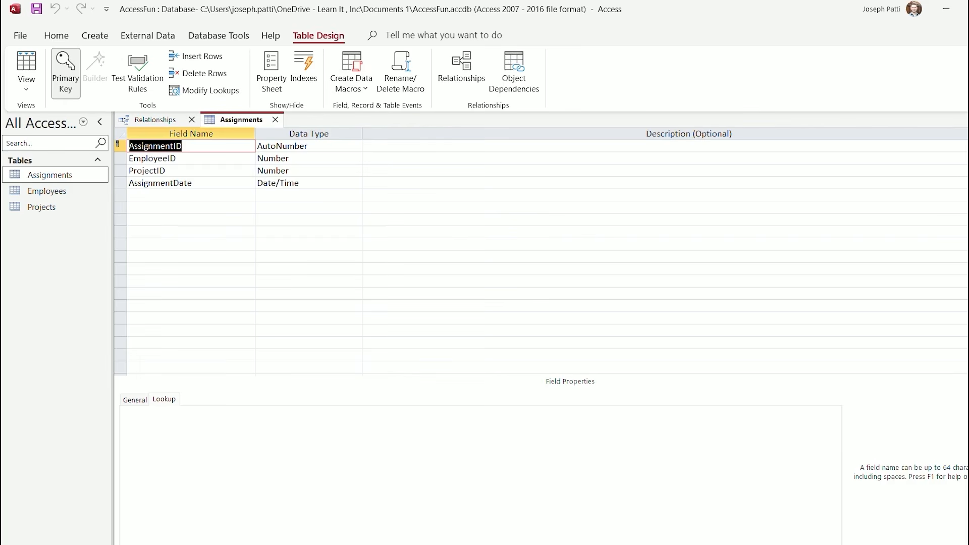
click(135, 399)
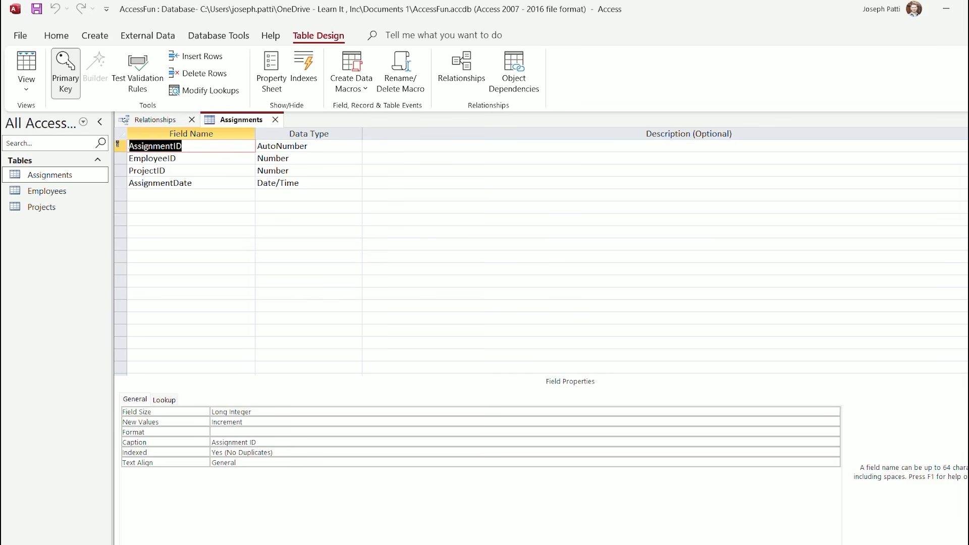
click(299, 159)
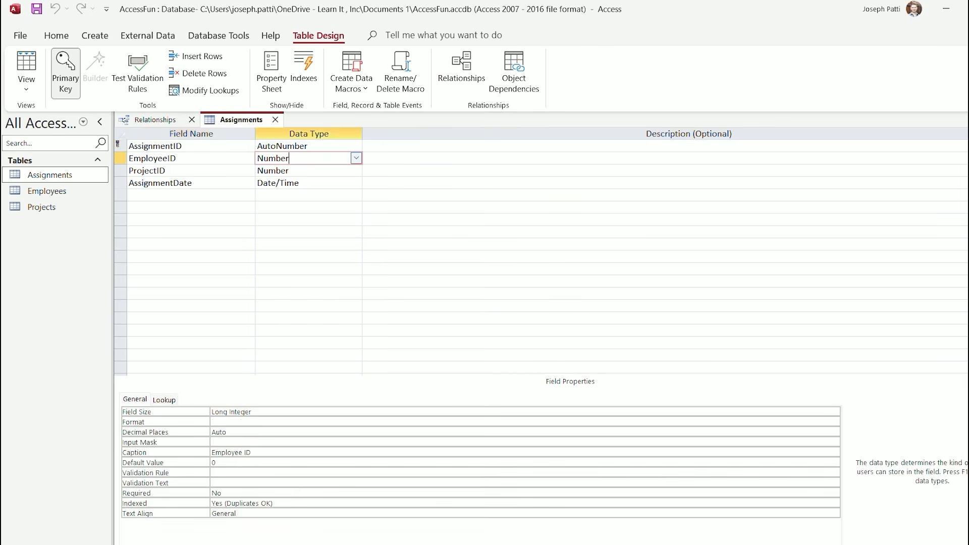
click(356, 158)
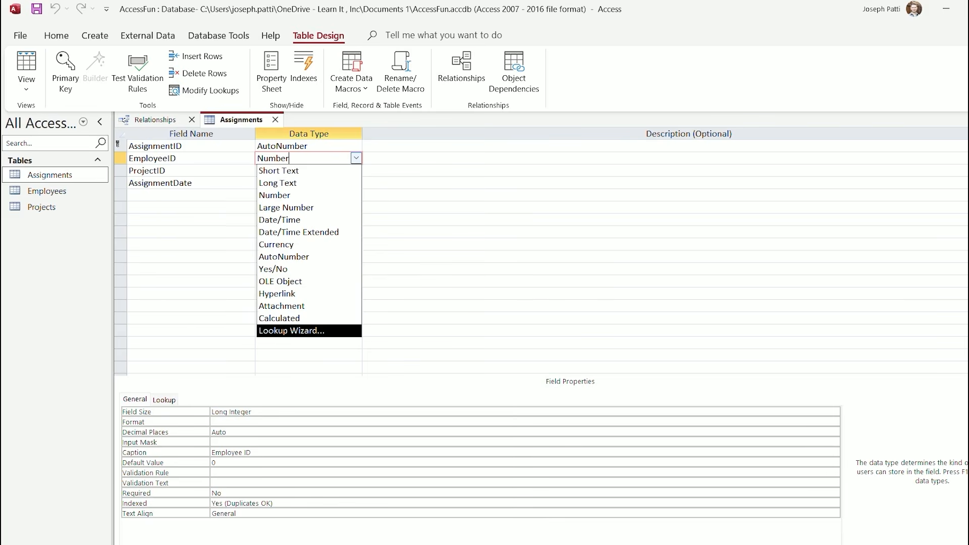
Run the Lookup Wizard for EmployeeID, taking values from the Employees table
key(Return)
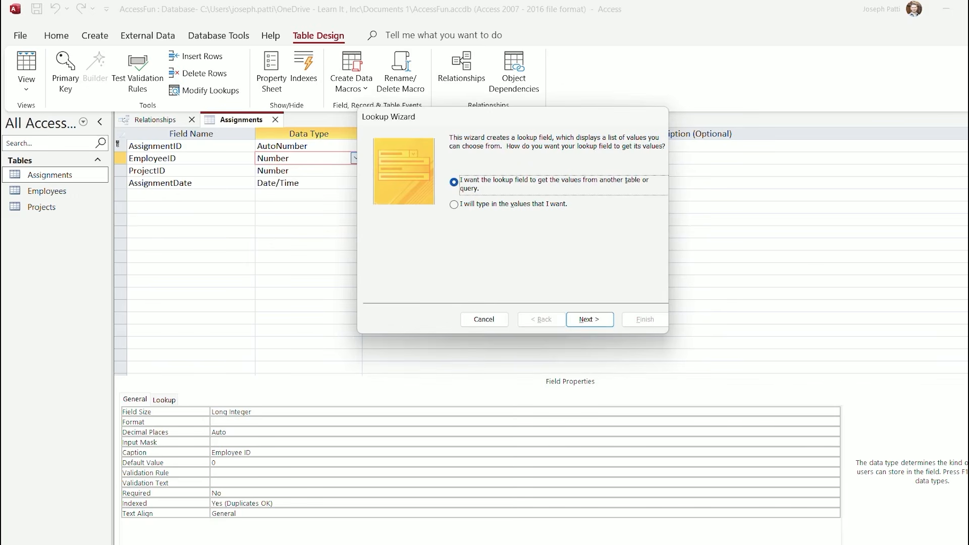
key(Return)
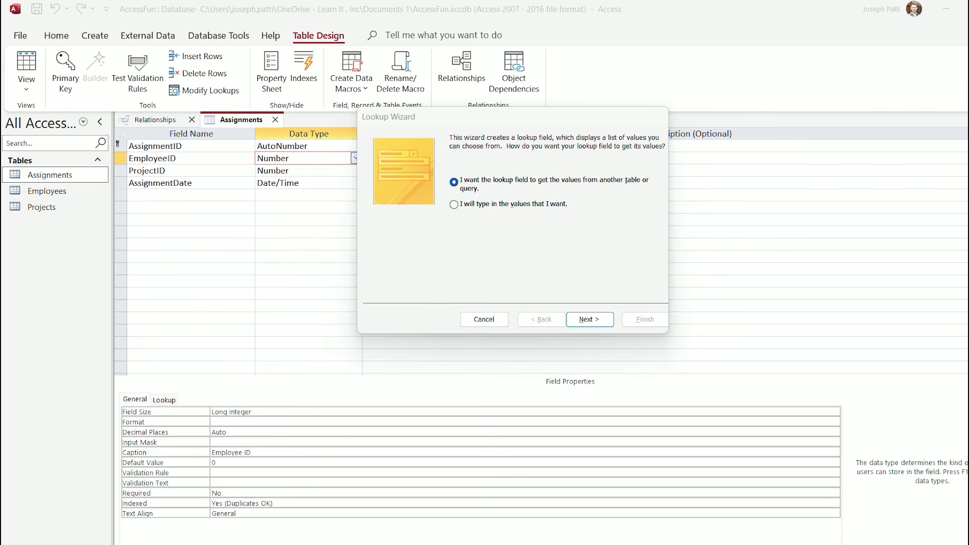
click(455, 204)
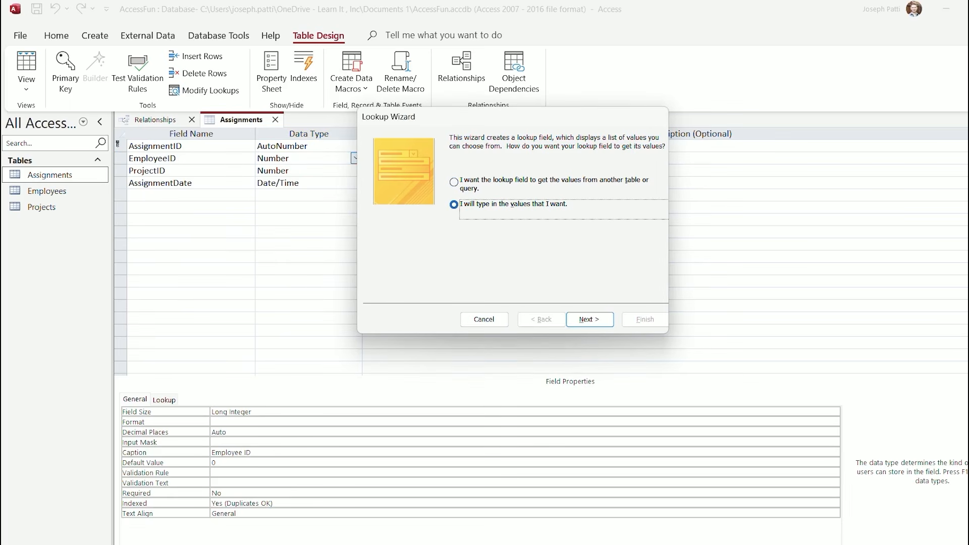
click(454, 182)
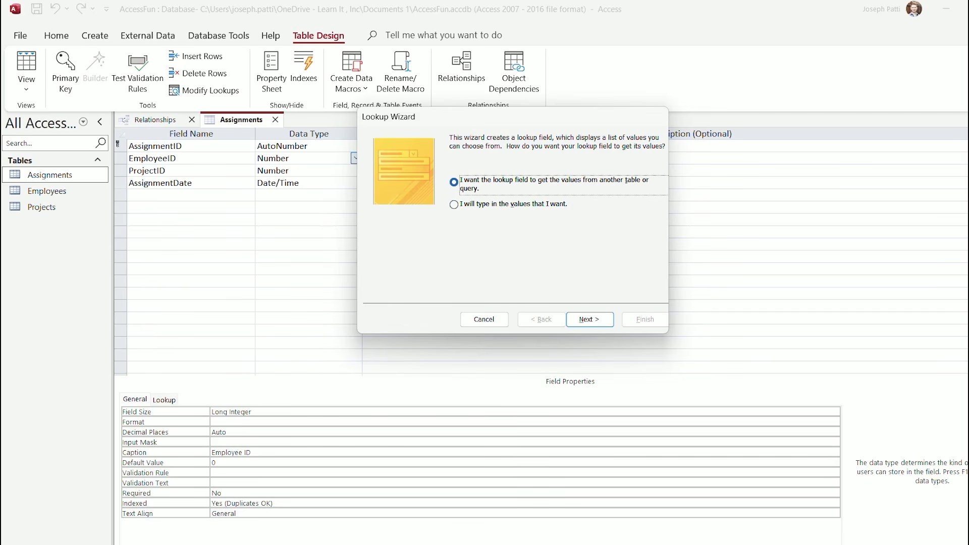
key(Return)
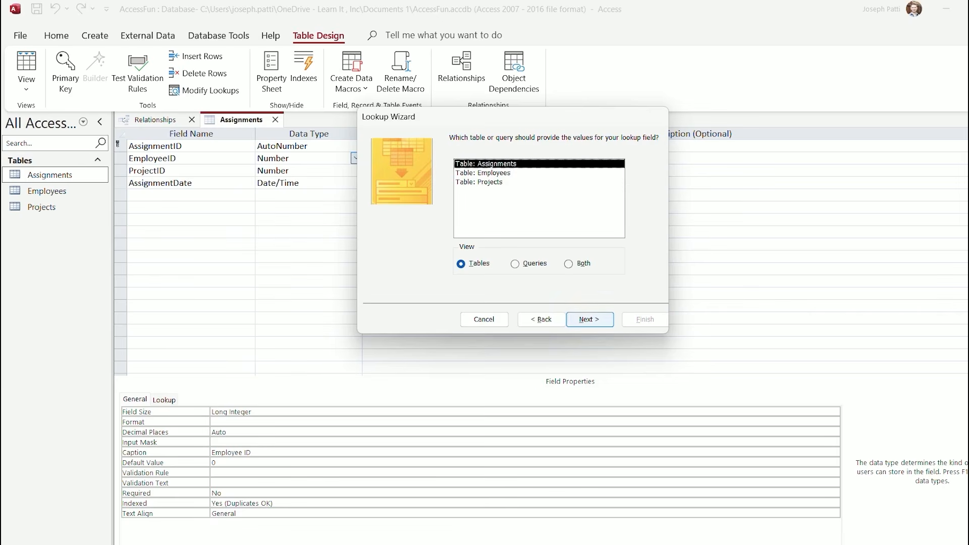
click(483, 172)
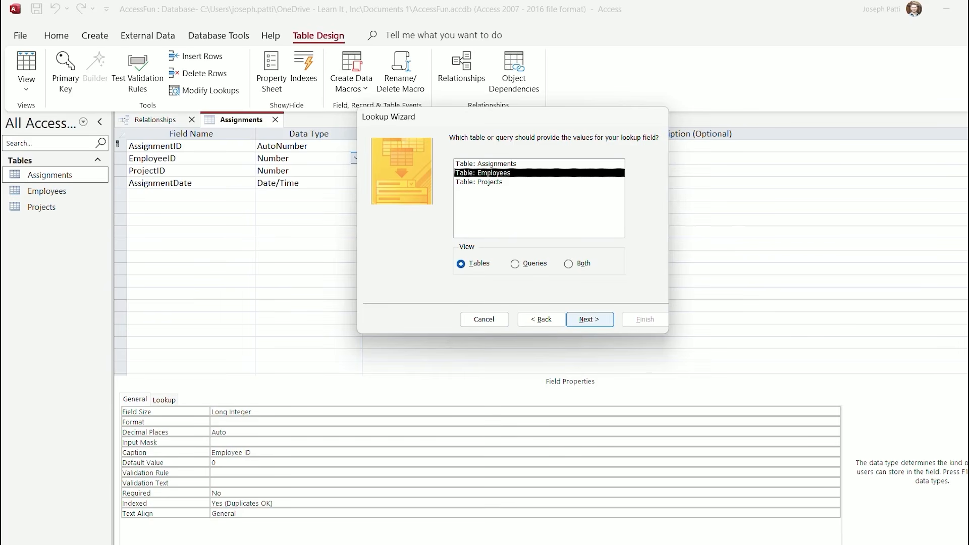
click(589, 319)
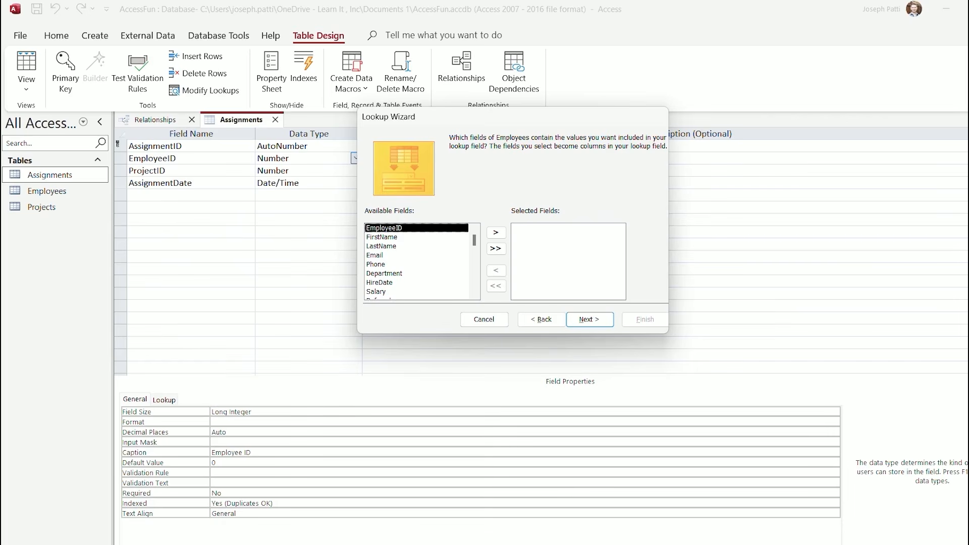
Add FirstName and LastName as the EmployeeID lookup columns
click(382, 237)
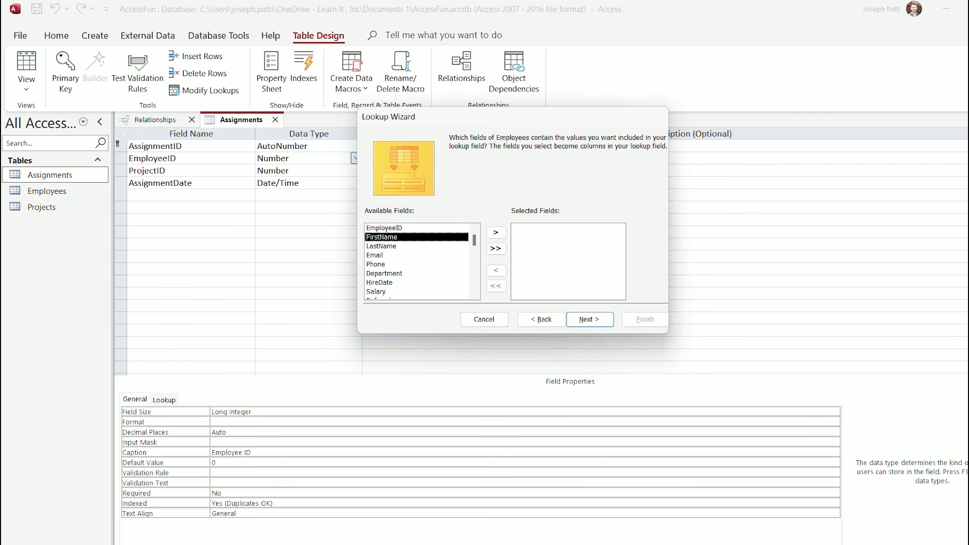
click(495, 233)
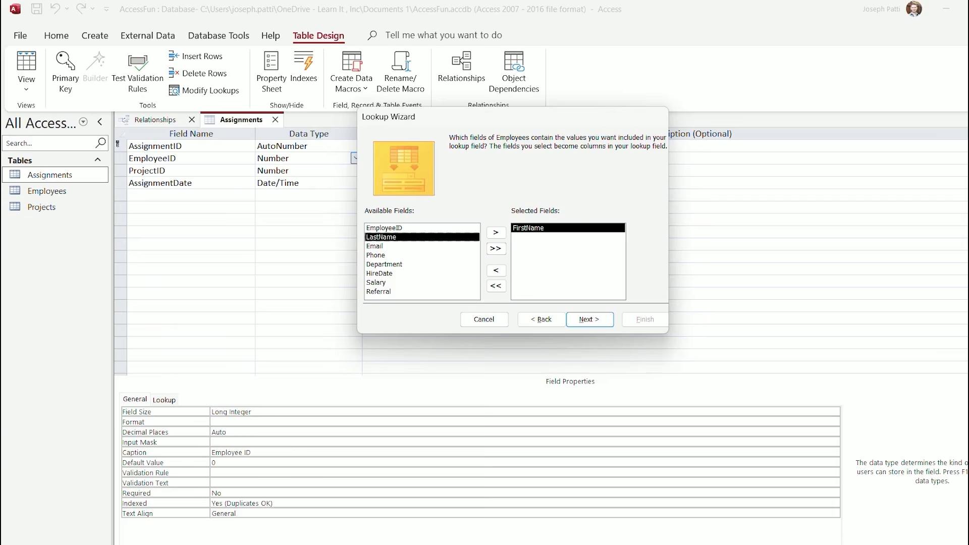
double_click(382, 237)
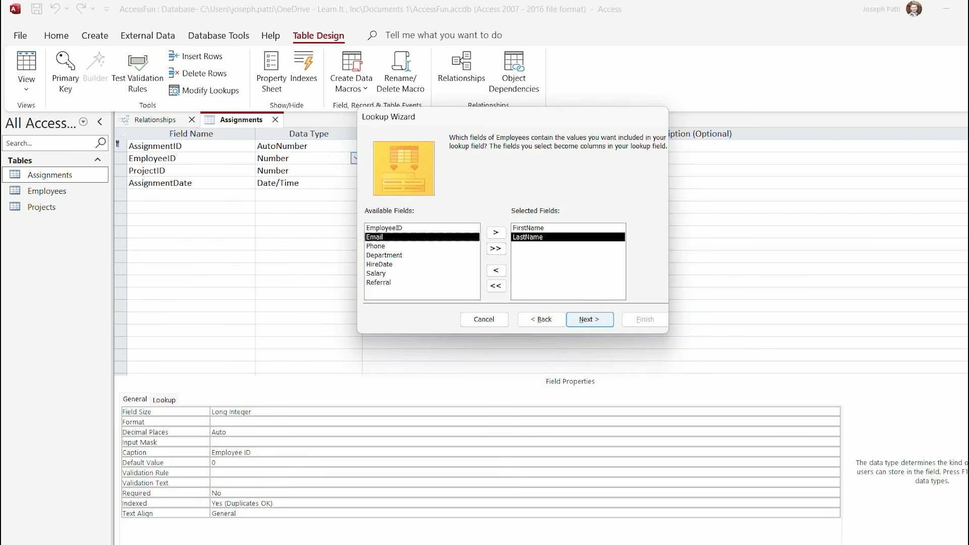
key(Return)
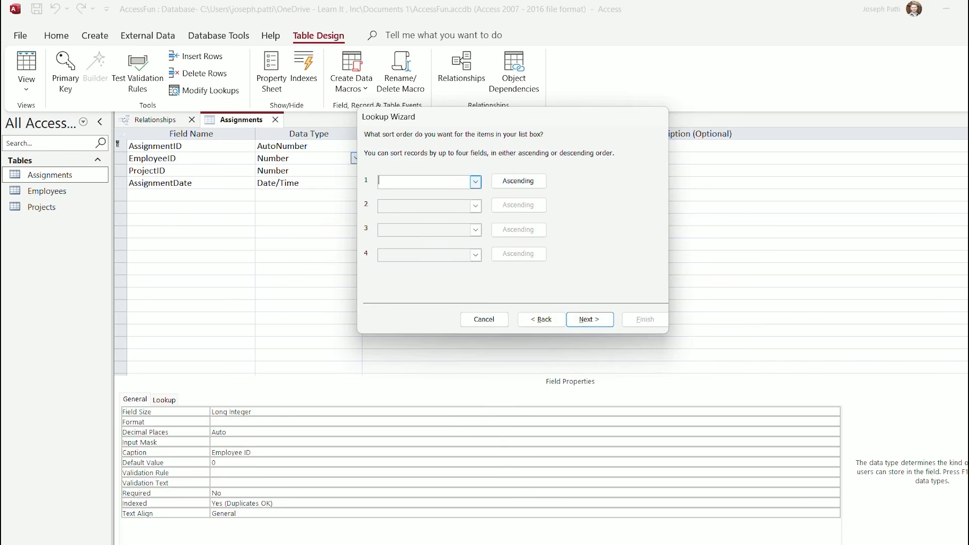
Sort the lookup by FirstName, finish the wizard, and save Assignments
click(475, 181)
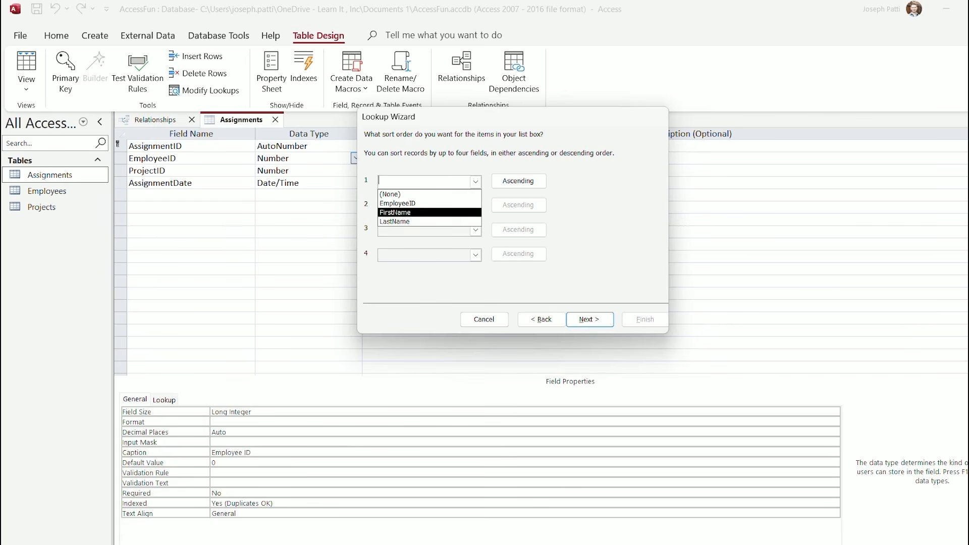
click(429, 213)
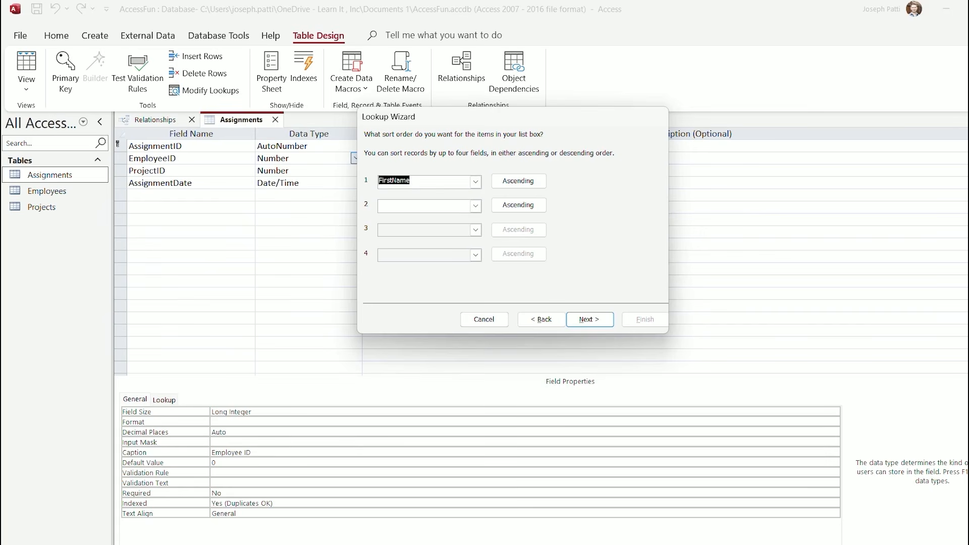
click(589, 319)
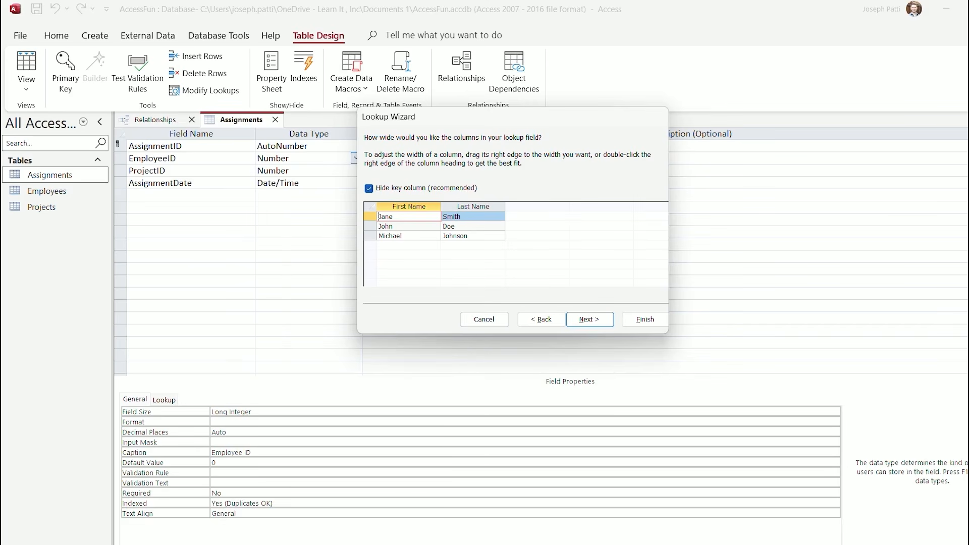
click(589, 319)
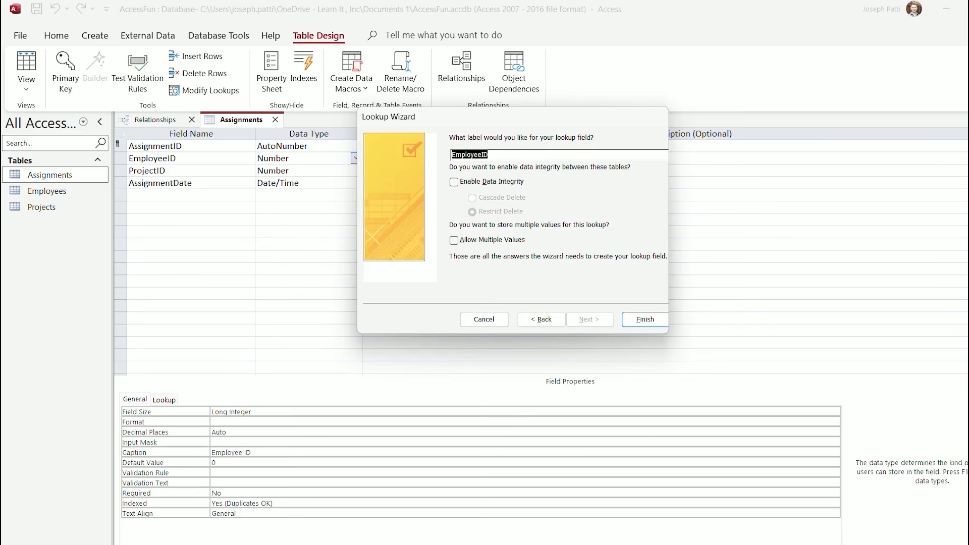
click(644, 319)
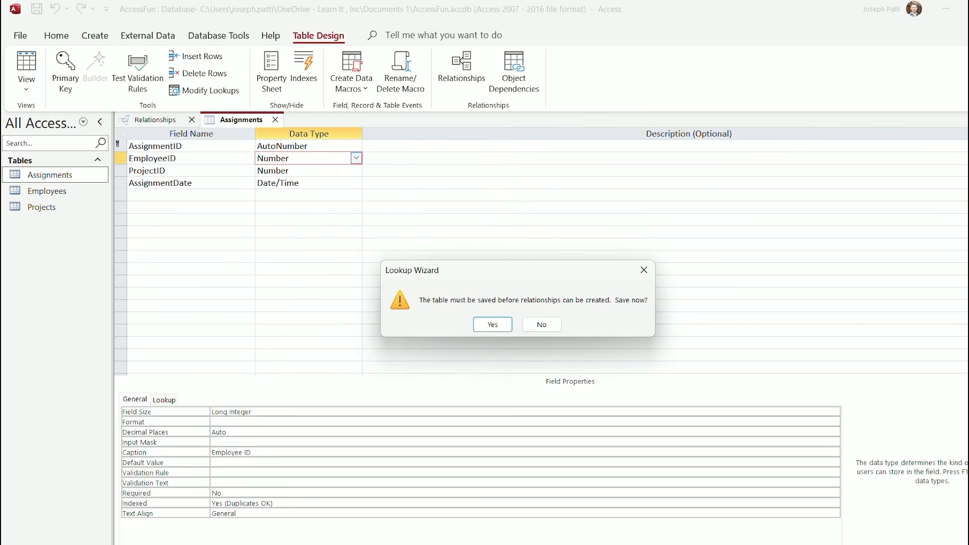
key(Return)
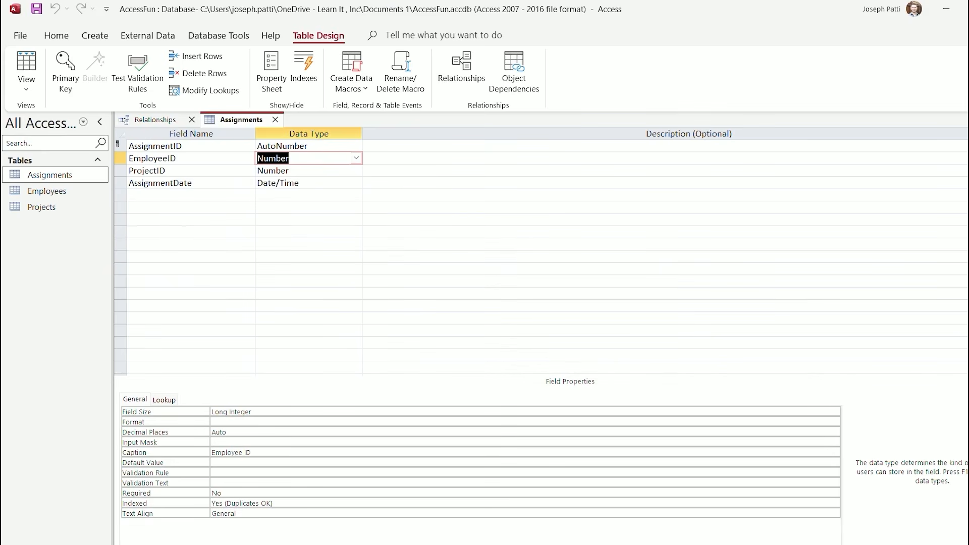
Compare EmployeeID's and ProjectID's Lookup tab settings, then open ProjectID's data type list
click(357, 170)
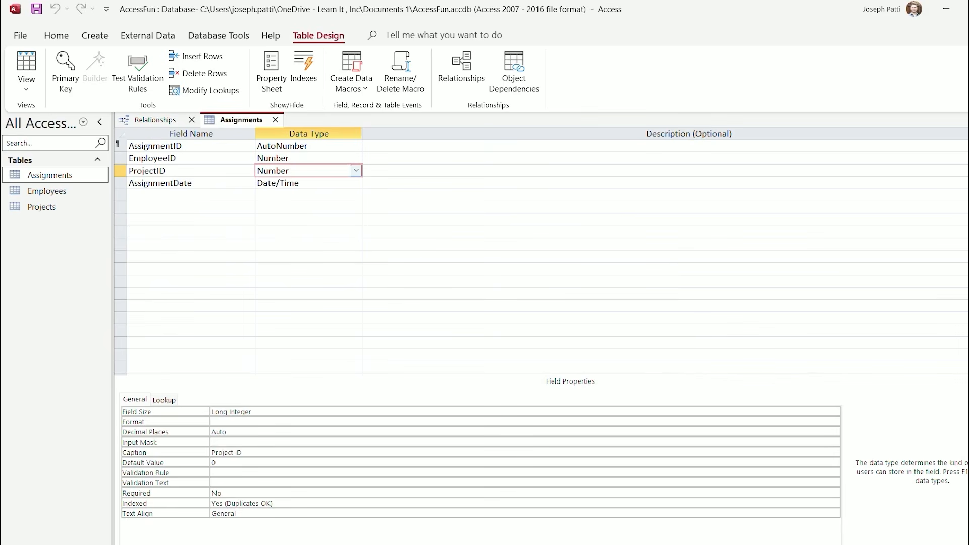
click(356, 158)
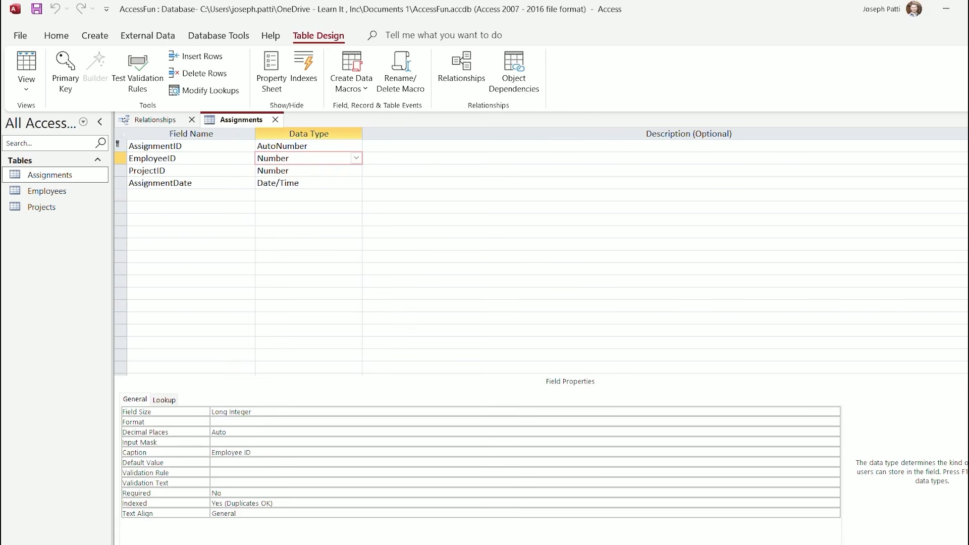
click(164, 399)
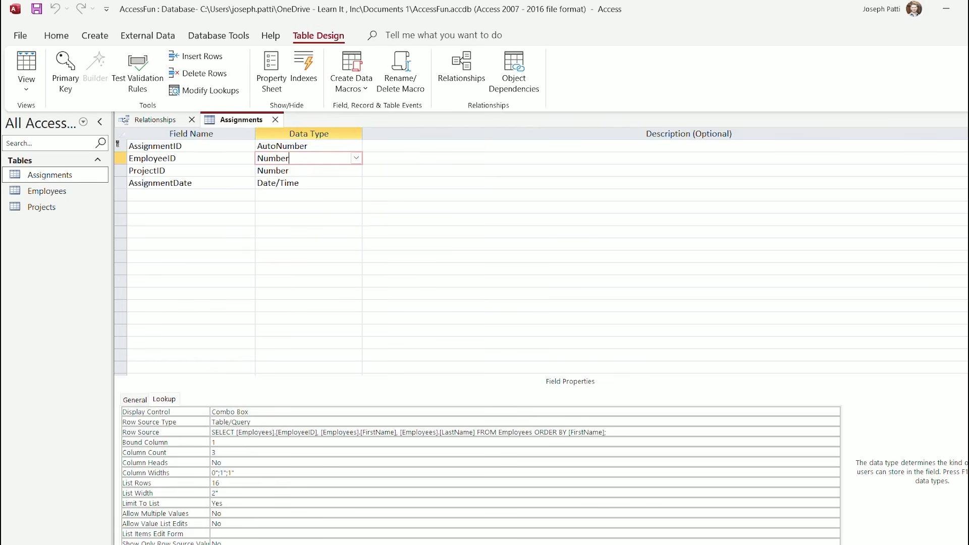
click(353, 171)
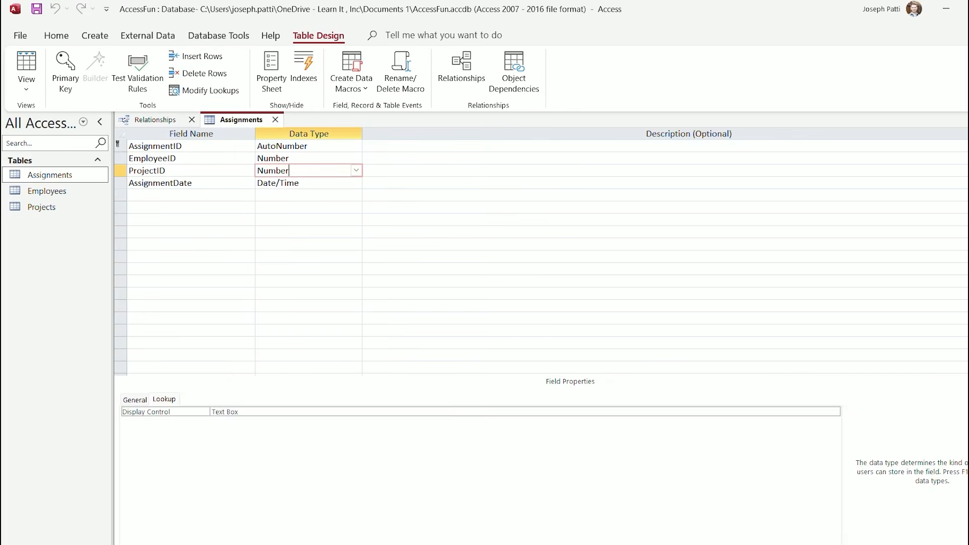
click(135, 400)
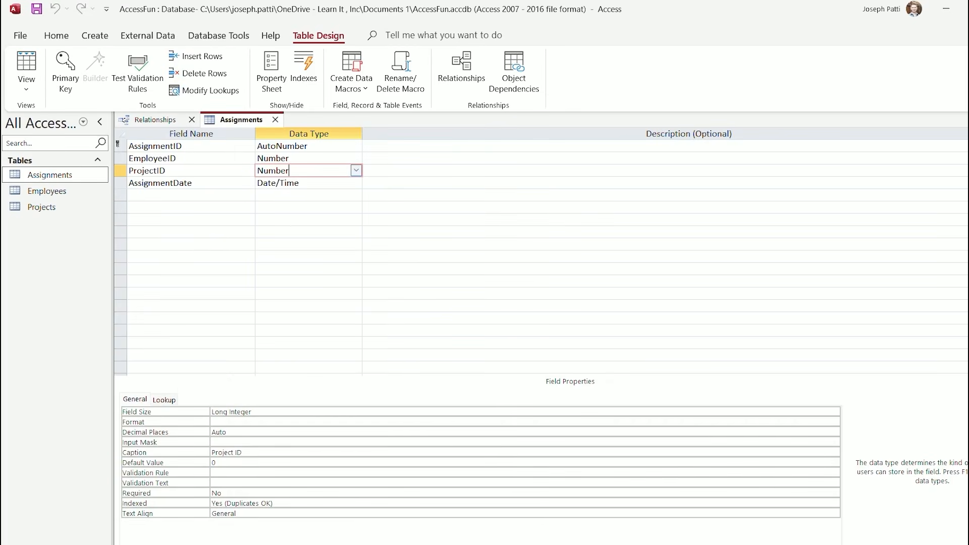
click(356, 171)
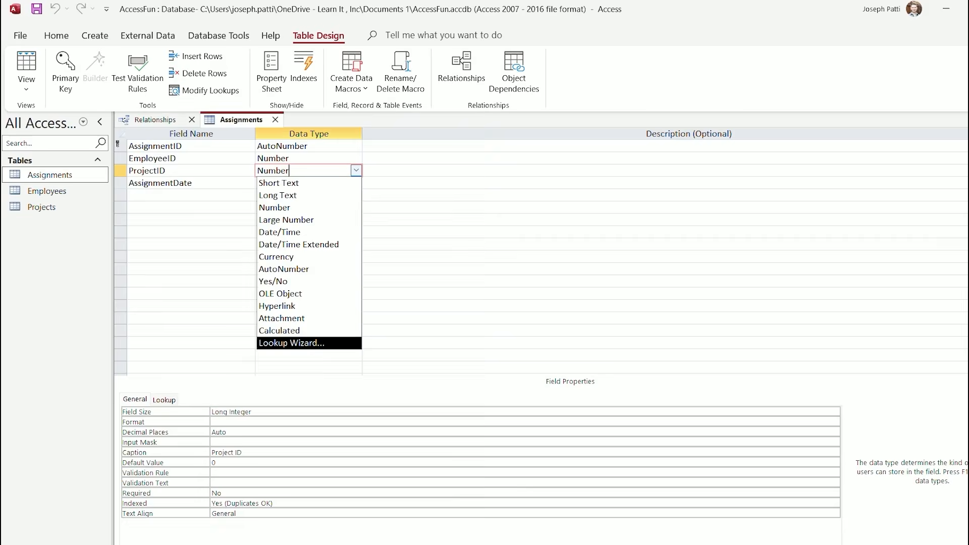
Start the ProjectID Lookup Wizard using the Projects table's ProjectName field
key(Return)
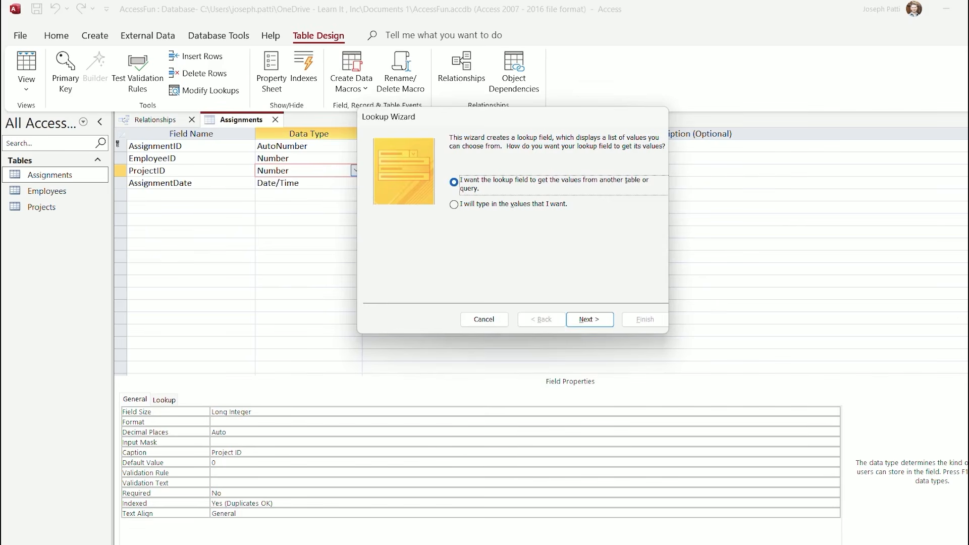
key(Return)
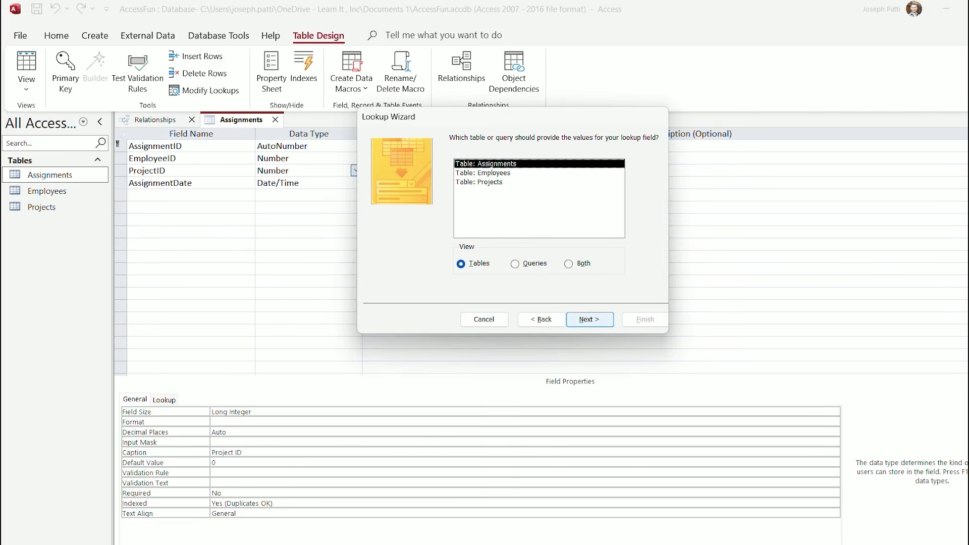
double_click(478, 183)
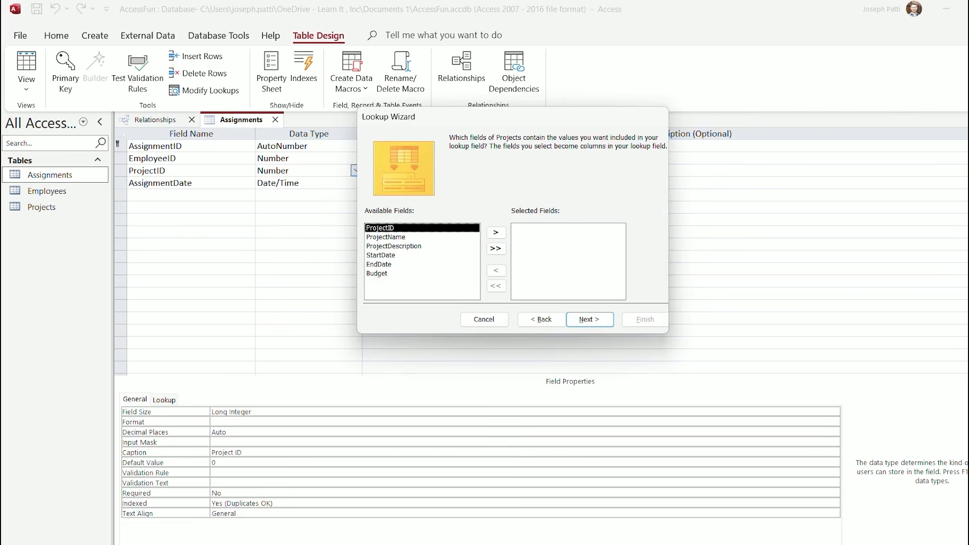
click(385, 237)
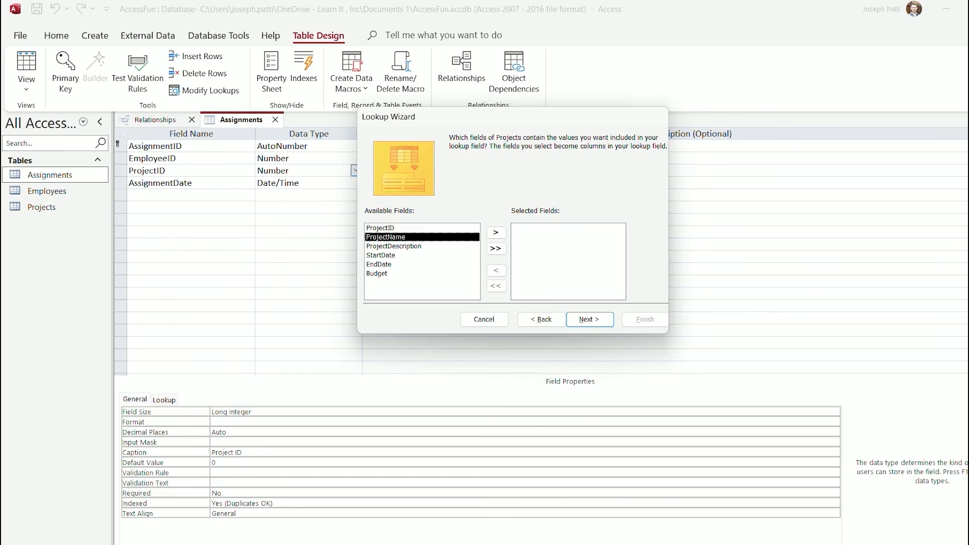
double_click(385, 237)
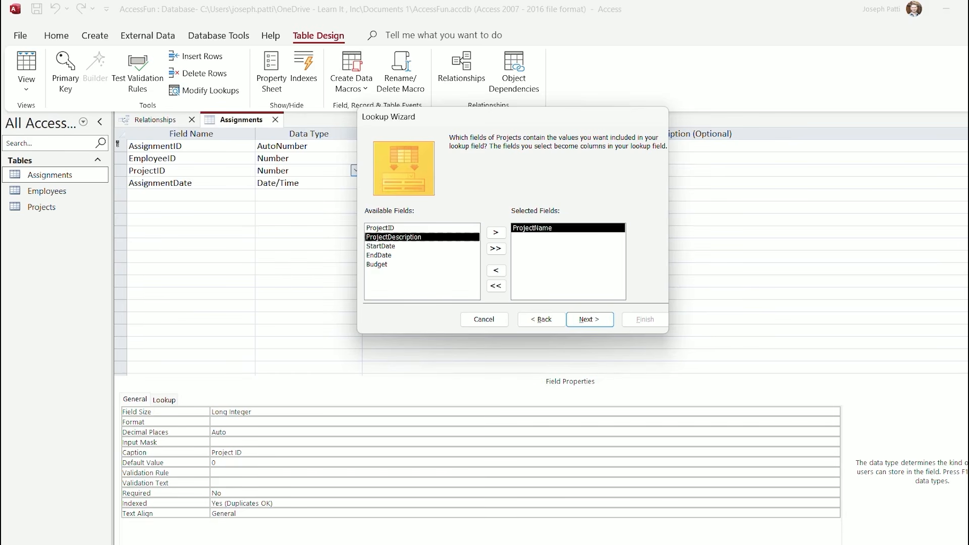
key(Return)
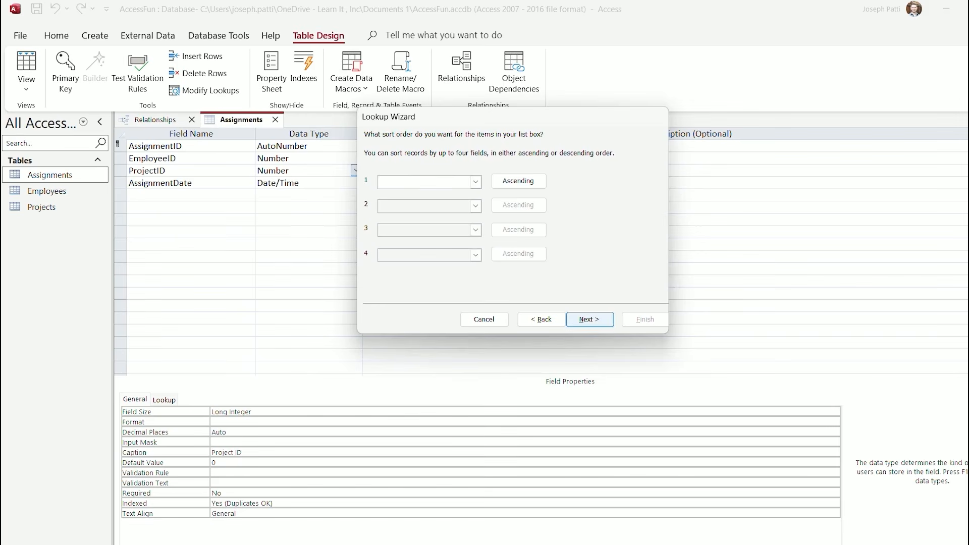
Sort the lookup by ProjectName, finish the wizard, and save Assignments
click(475, 182)
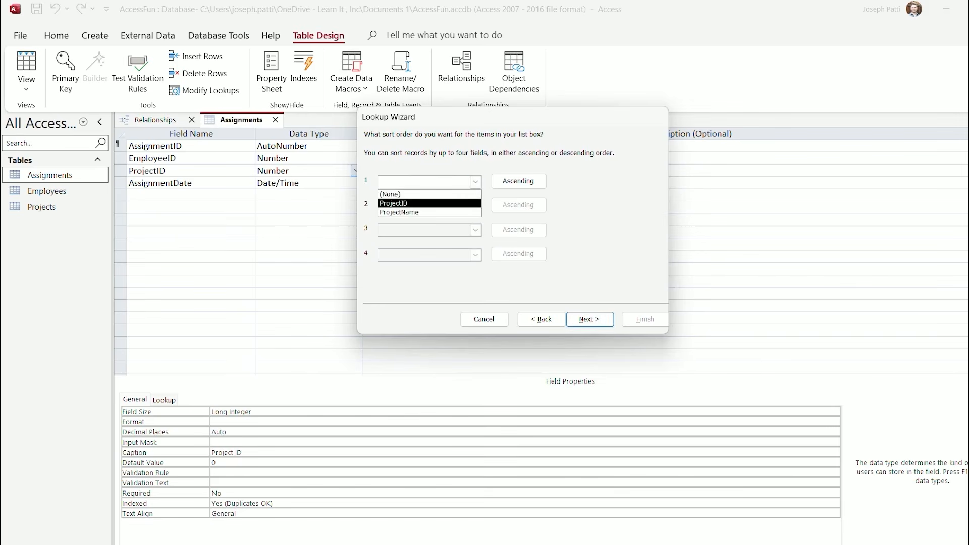
click(429, 212)
key(Return)
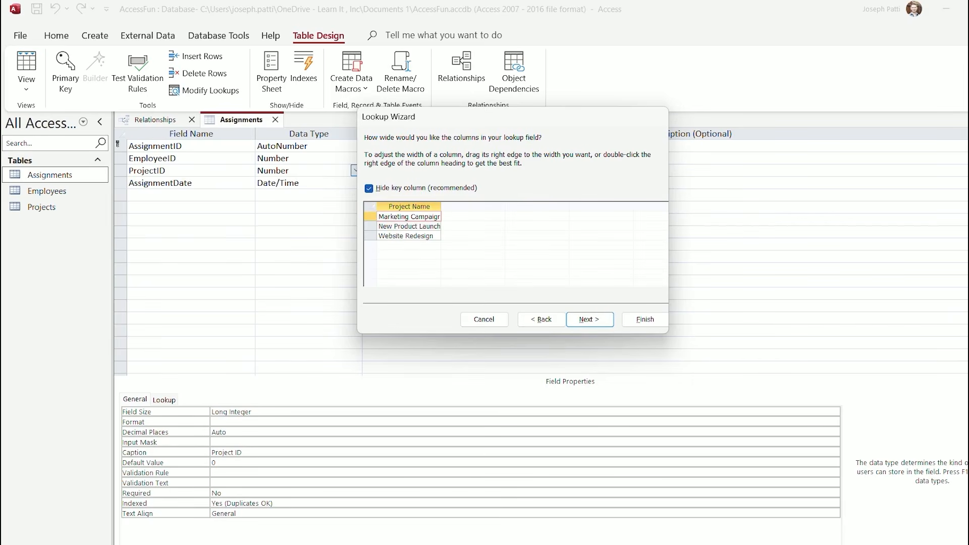
key(Return)
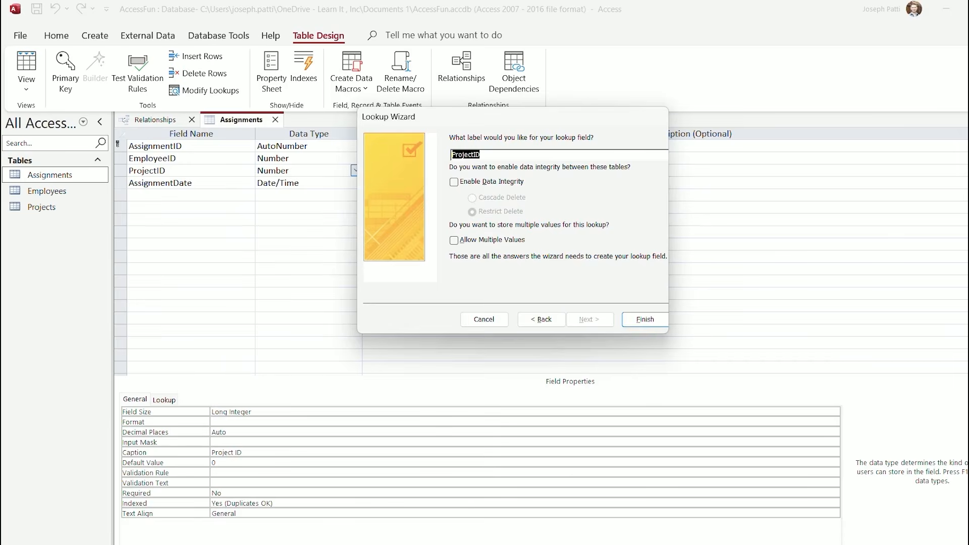
key(Return)
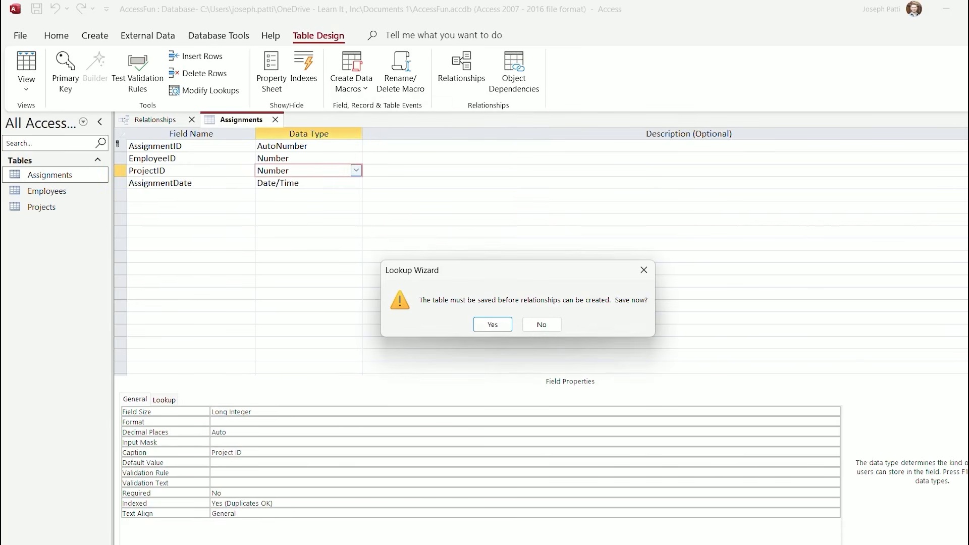
key(Return)
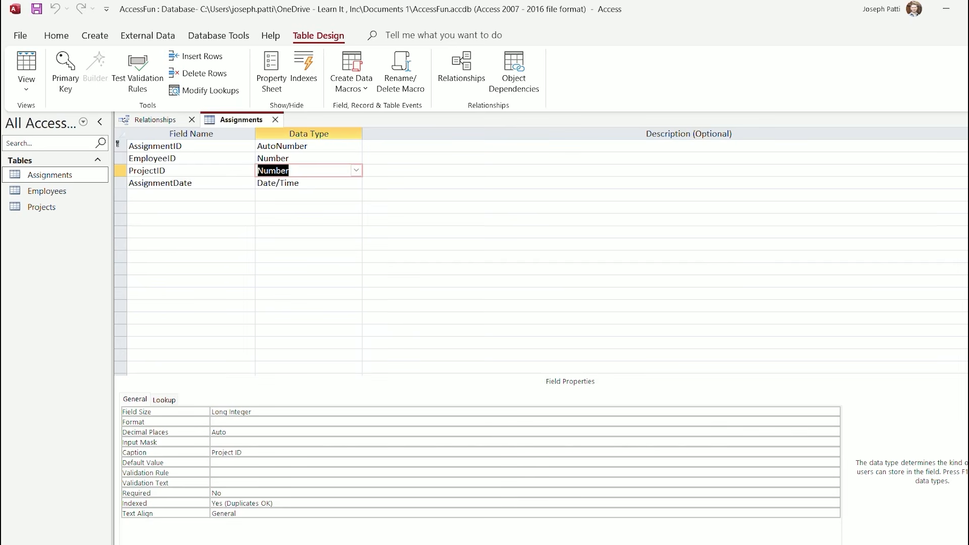
Close the design and link Projects.ProjectID to Assignments.ProjectID
key(ctrl+w)
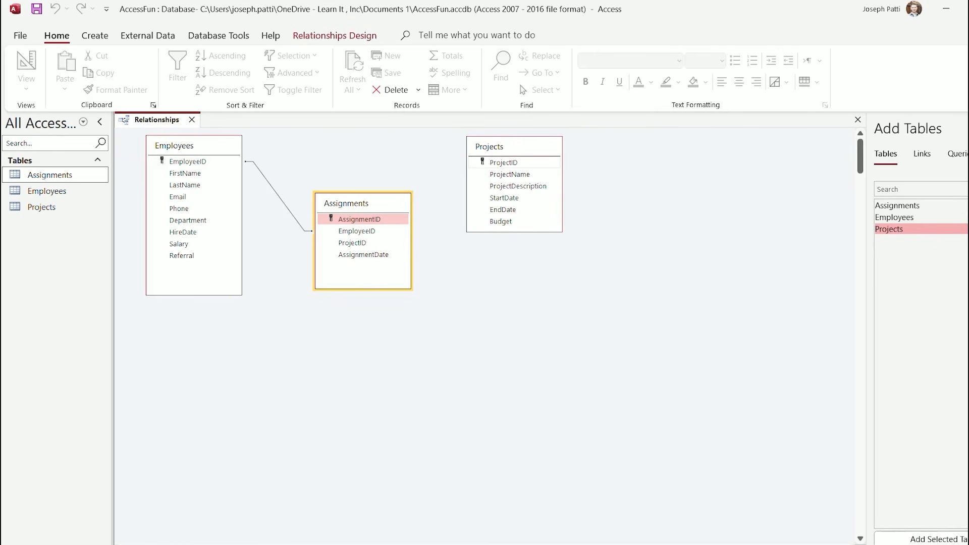
click(504, 162)
drag(504, 162, 352, 243)
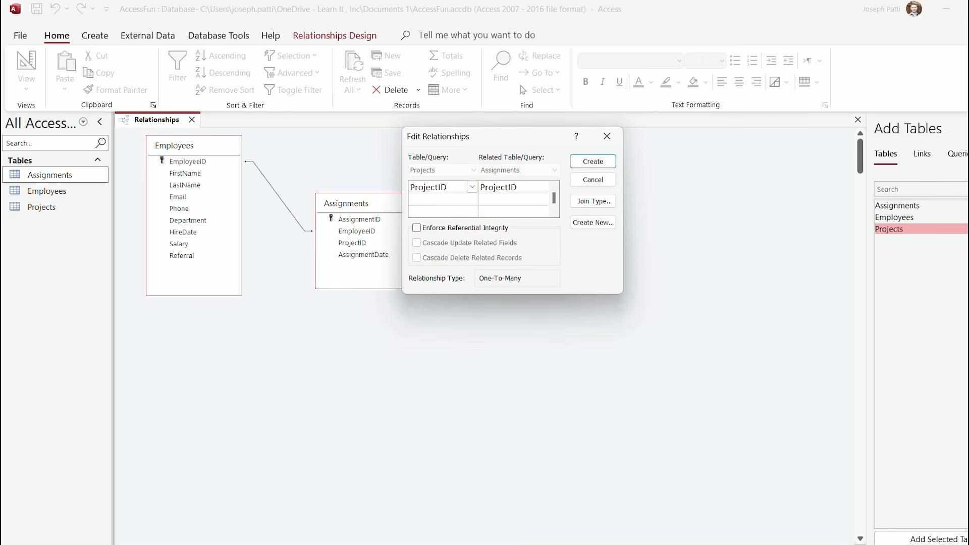
key(Return)
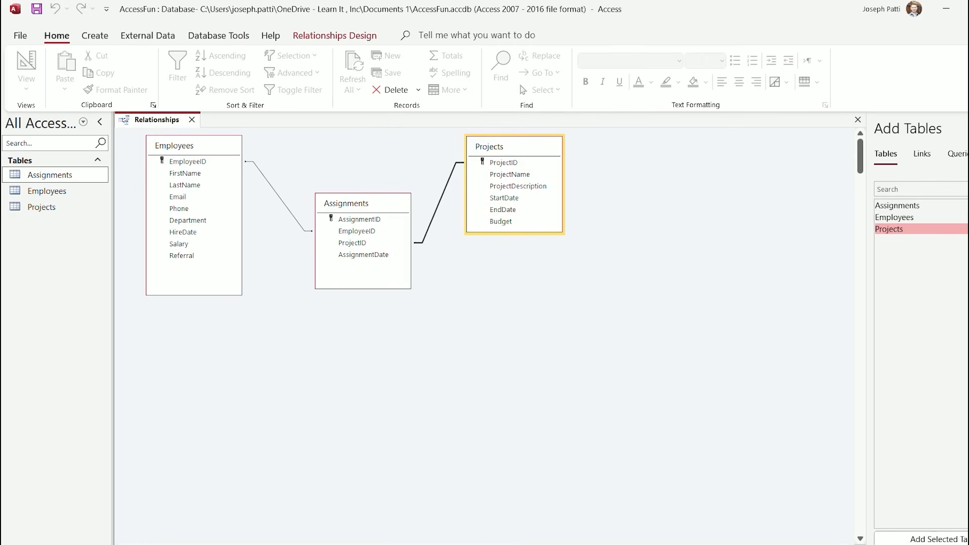
click(485, 313)
Review the Employees–Assignments relationship, then close Relationships, saving the layout
right_click(277, 193)
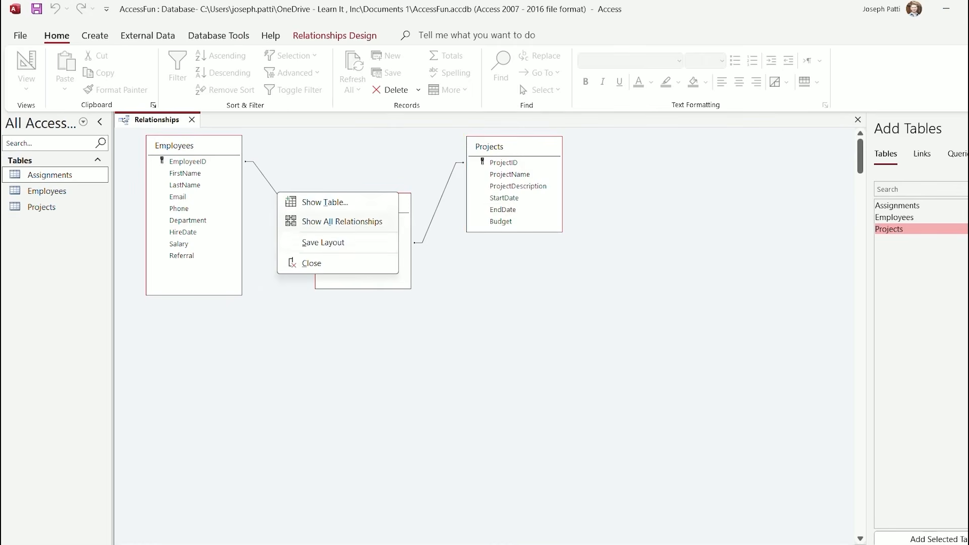
right_click(275, 192)
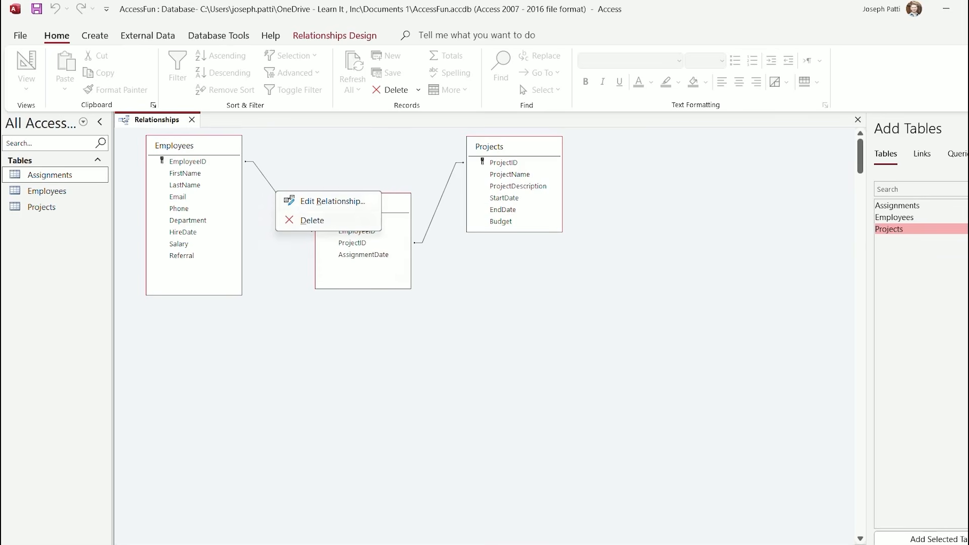
click(333, 200)
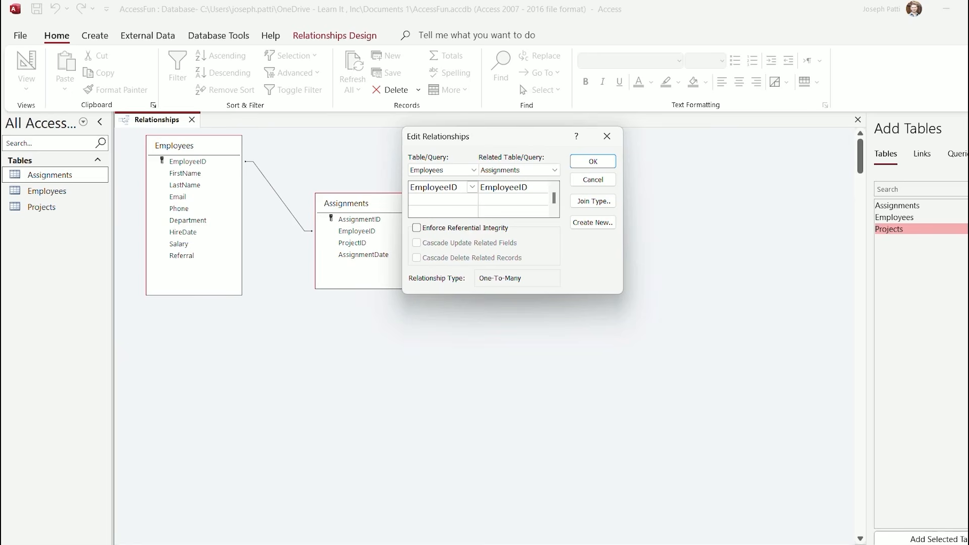
key(Escape)
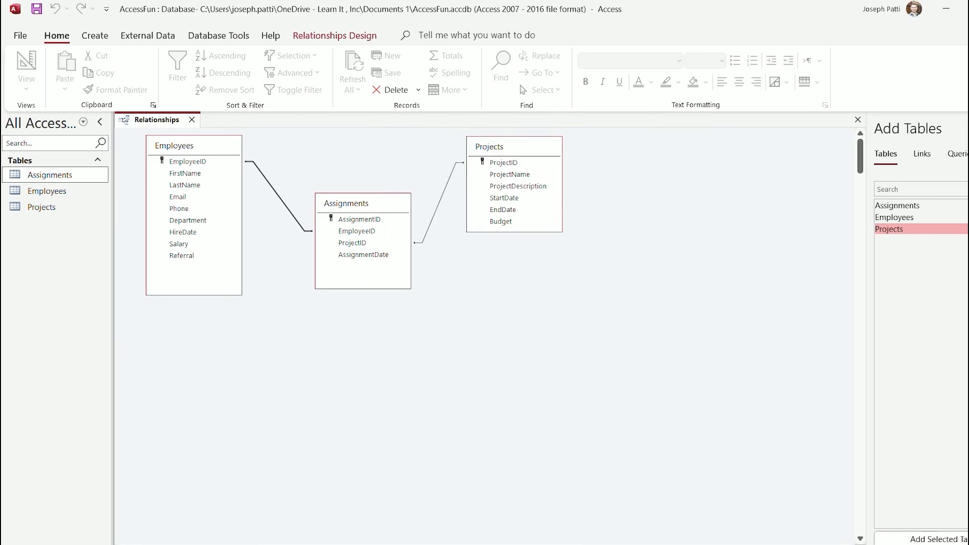
click(185, 146)
click(353, 204)
click(500, 146)
key(ctrl+w)
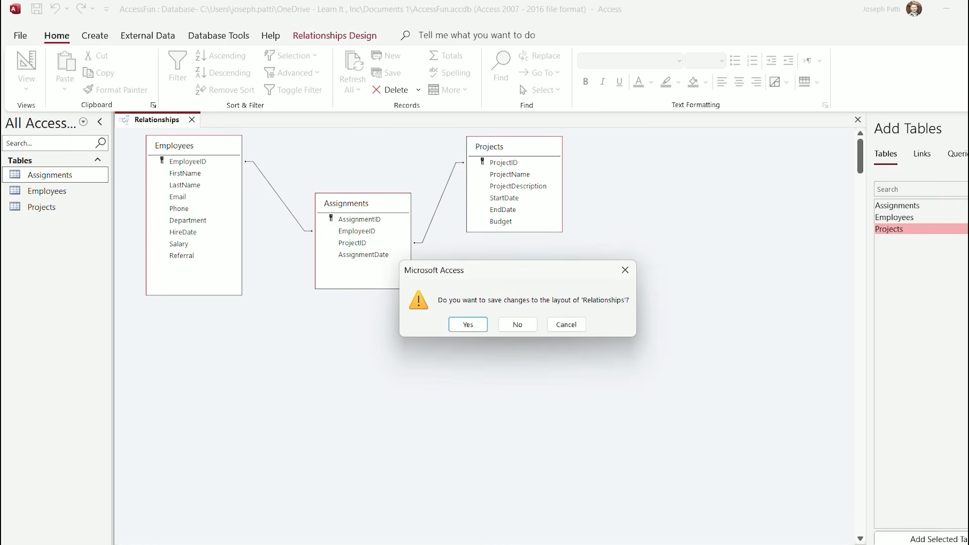
key(Return)
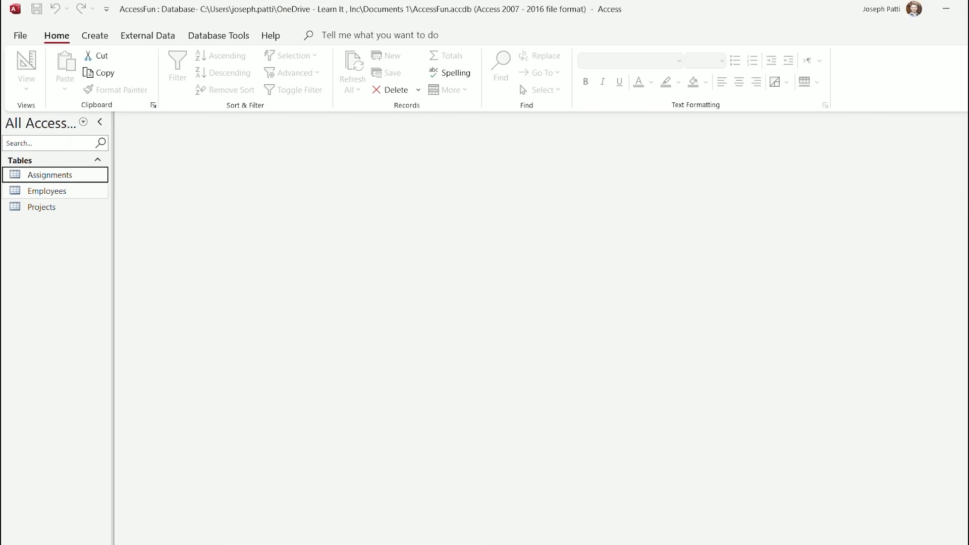
Open Employees, expand all three employees' assignments, then close without saving layout changes
double_click(47, 190)
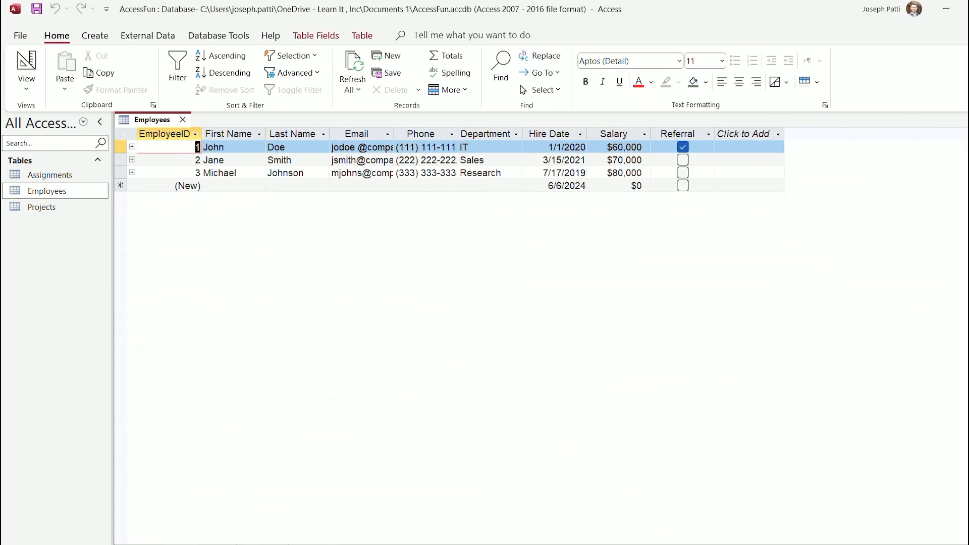
click(133, 147)
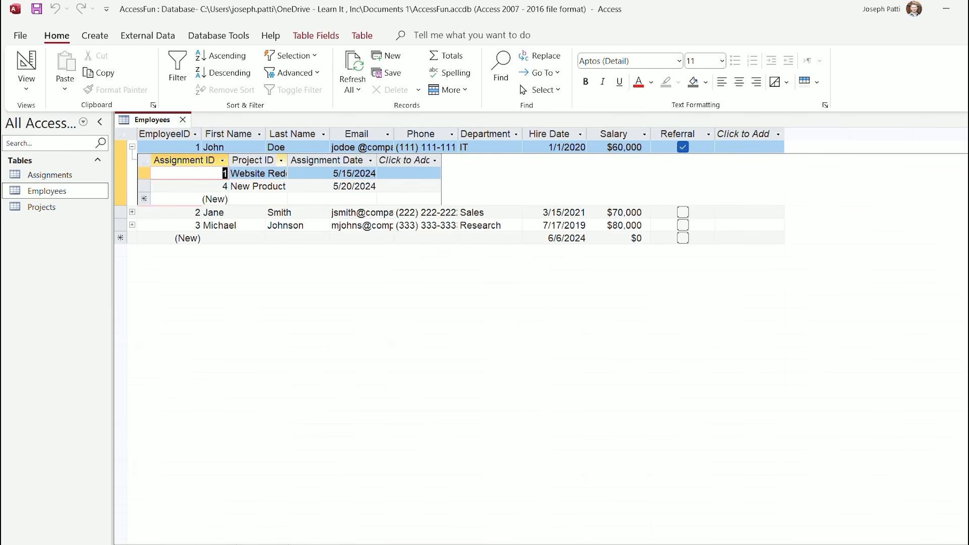
double_click(287, 160)
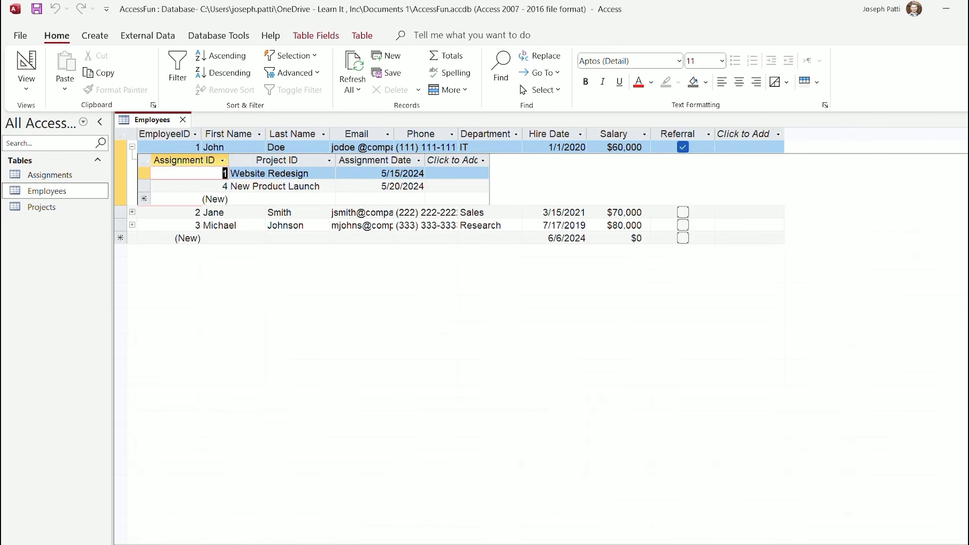
click(133, 212)
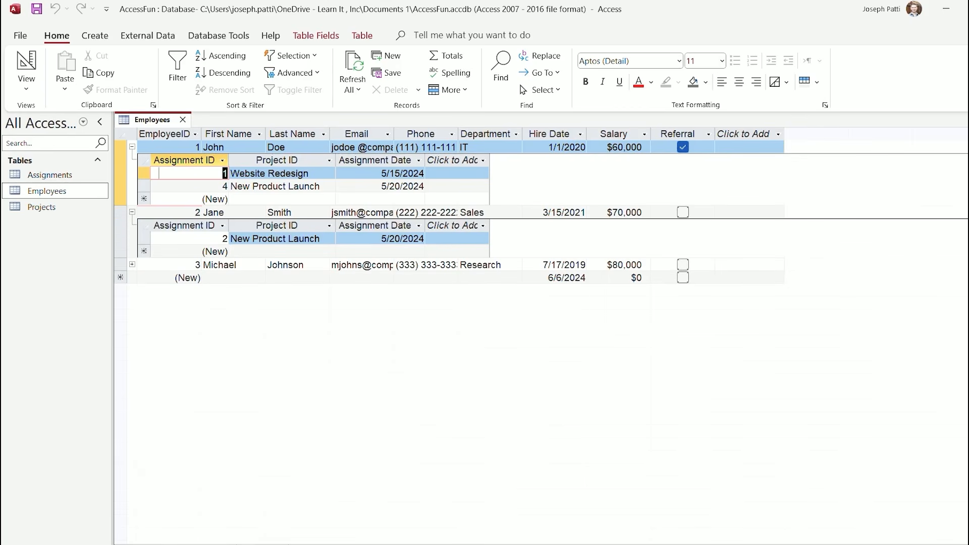
click(132, 264)
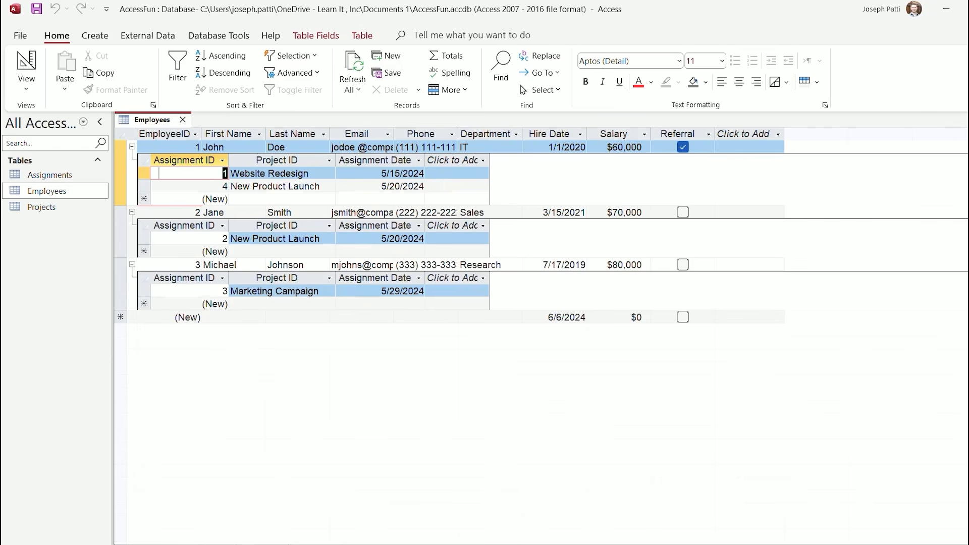
click(183, 120)
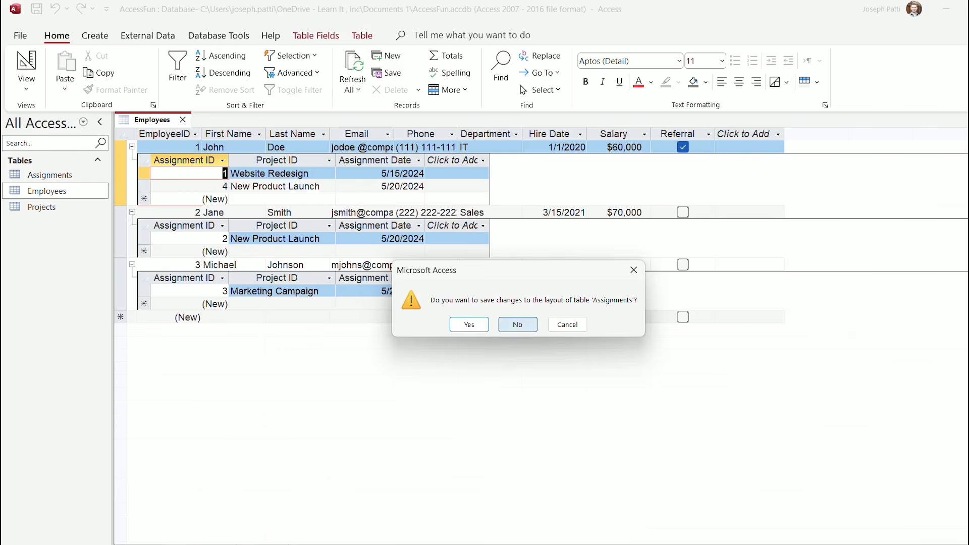
click(518, 325)
Open Projects and expand Website Redesign, New Product Launch and Marketing Campaign assignments
click(41, 207)
double_click(41, 207)
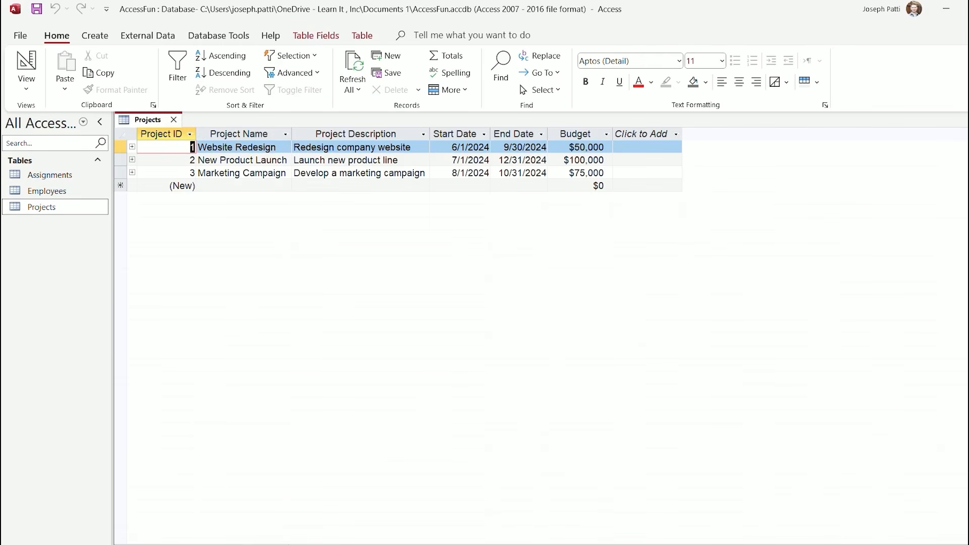
click(133, 147)
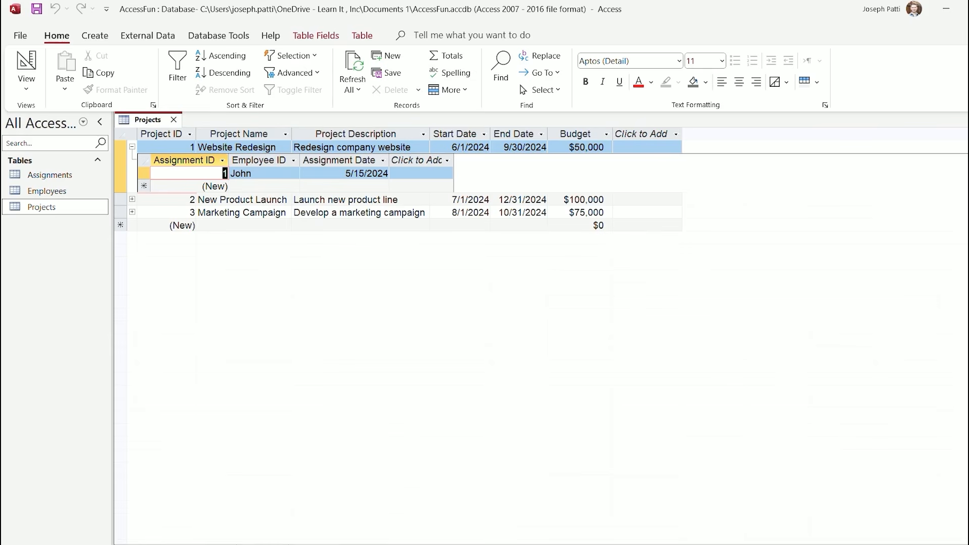
click(133, 199)
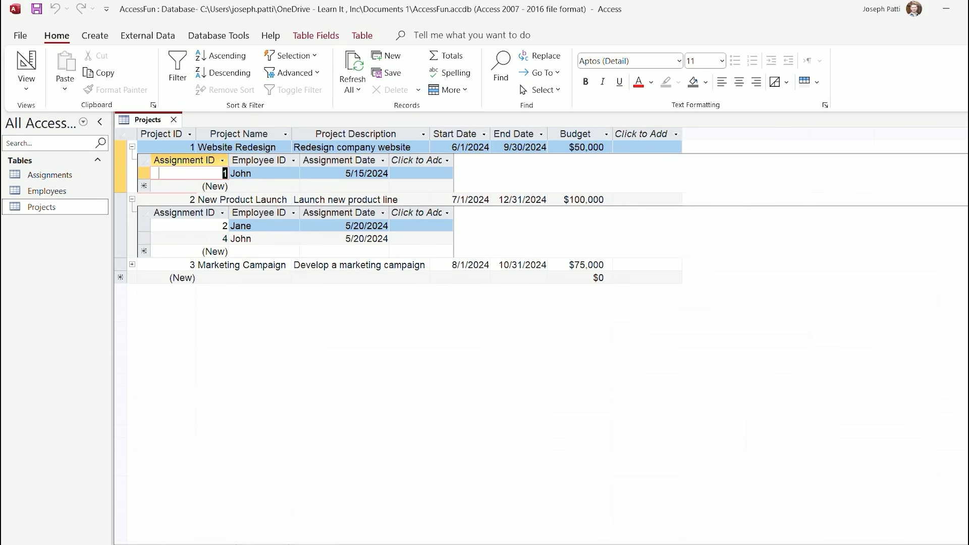
click(132, 264)
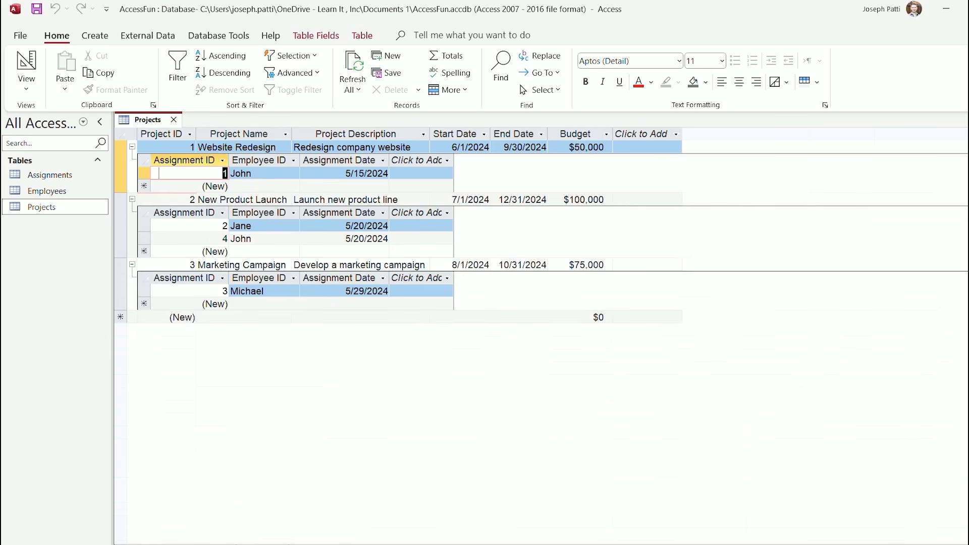